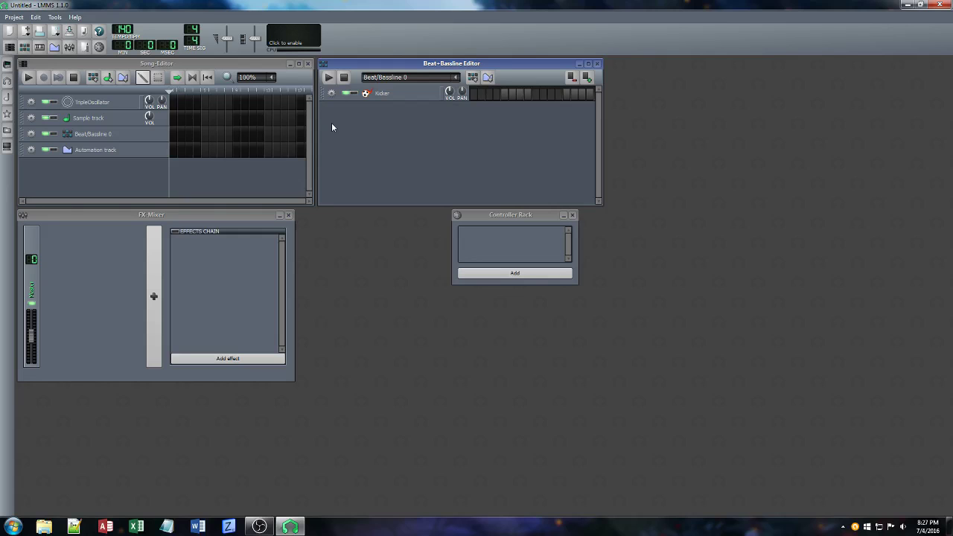
Remove the TripleOscillator, Sample track and Automation track from the Song-Editor, keeping only the Beat/Bassline 0 track
click(29, 102)
click(58, 127)
click(31, 102)
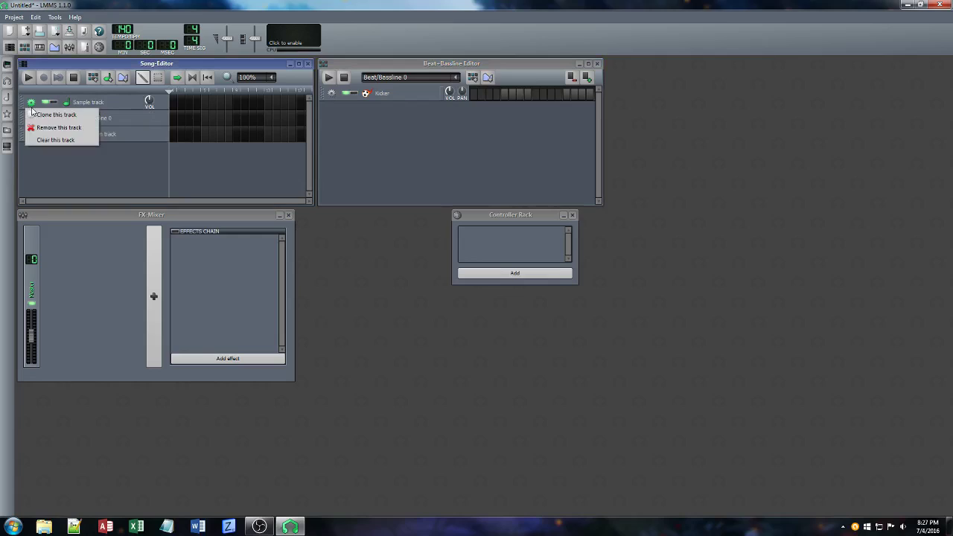
click(41, 128)
click(30, 119)
click(52, 143)
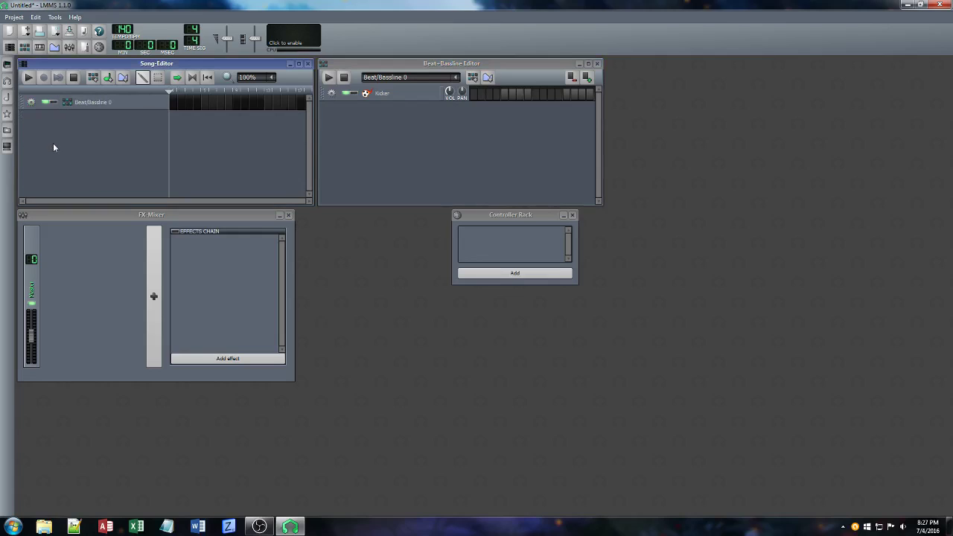
Remove the Kicker track from the Beat+Bassline Editor
click(410, 110)
click(333, 93)
click(342, 123)
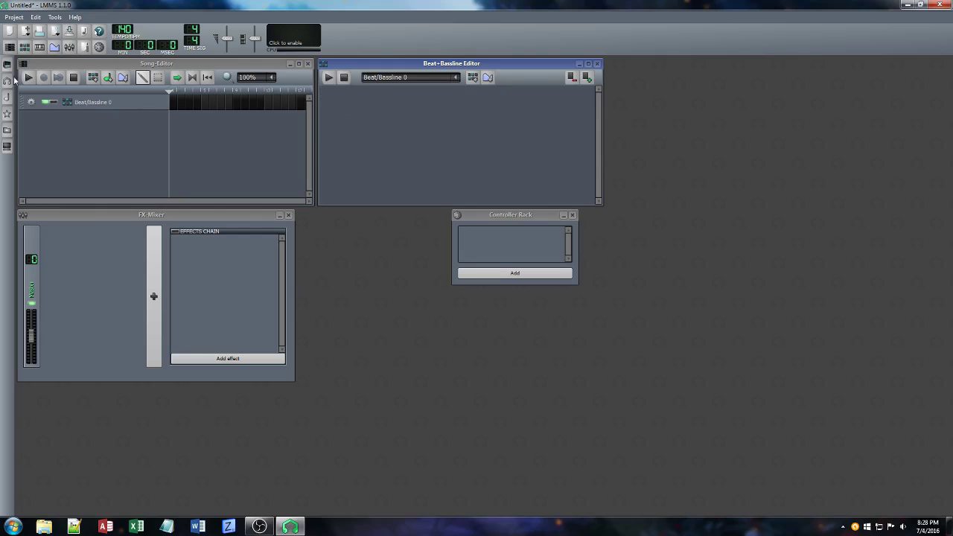
Add a VeSTige instrument from the instrument plugins to the Beat+Bassline Editor and collapse the plugin list
click(10, 76)
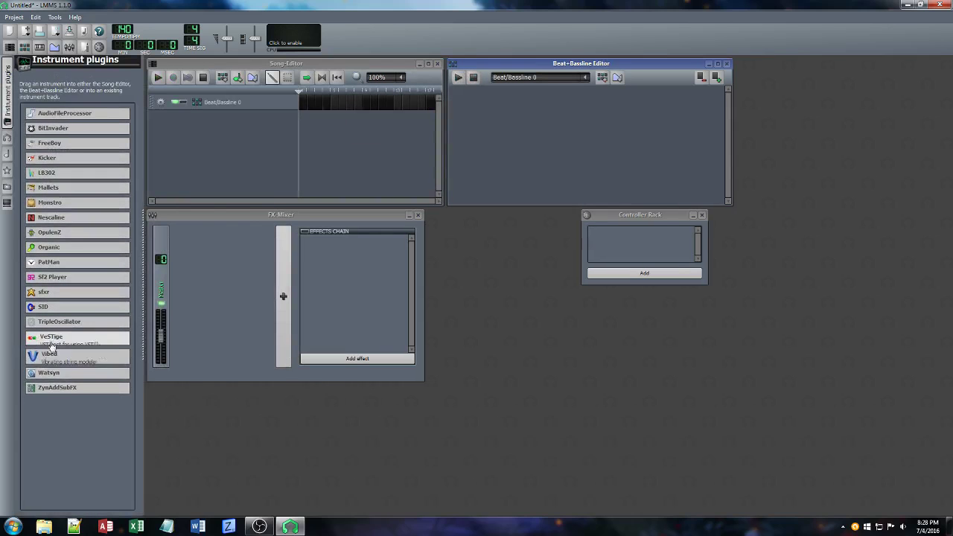
drag(52, 341, 566, 135)
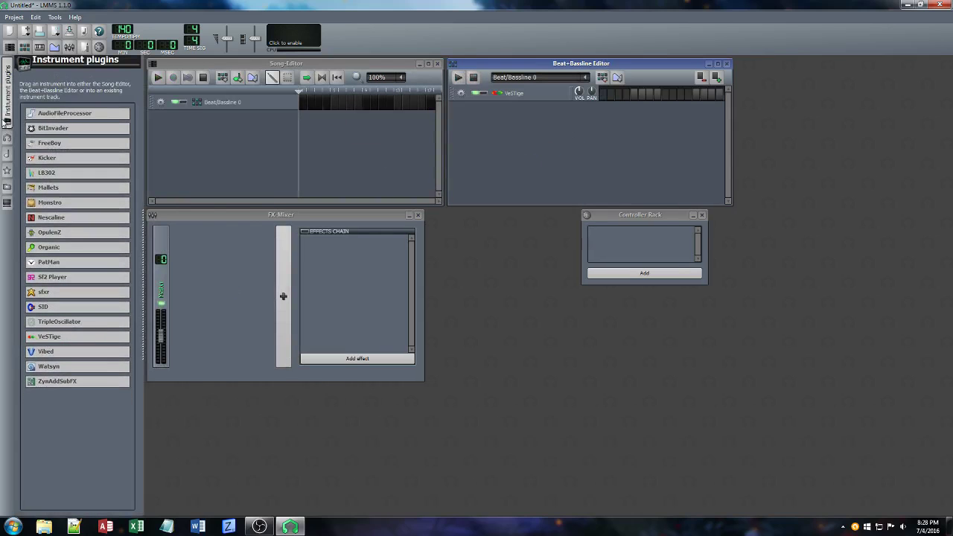
click(8, 97)
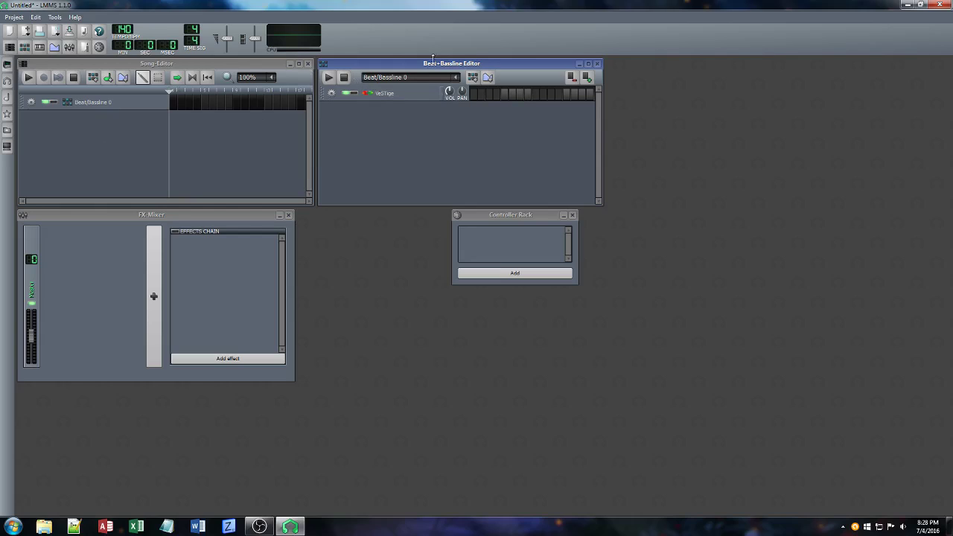
Close the Controller Rack and FX-Mixer windows and move the Beat+Bassline Editor away from the Song-Editor
click(575, 215)
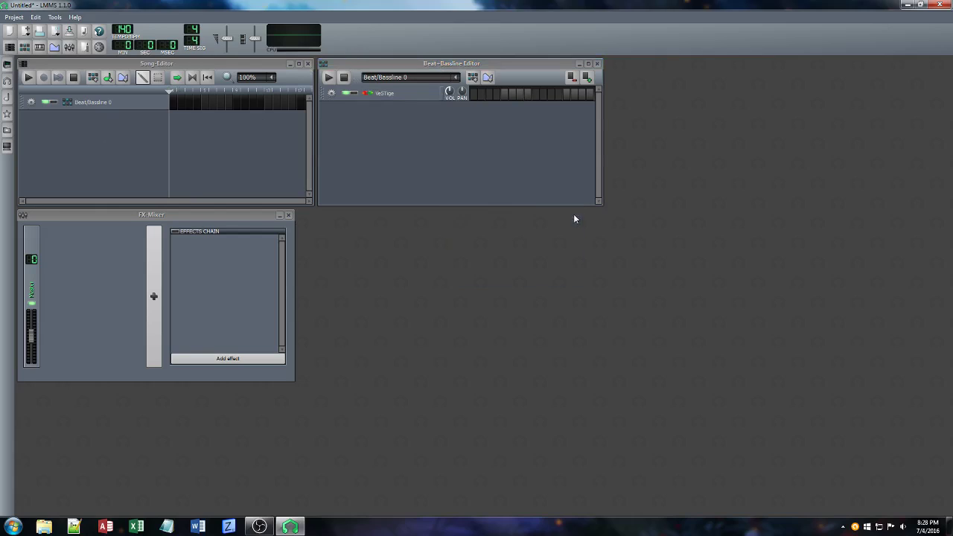
right_click(516, 95)
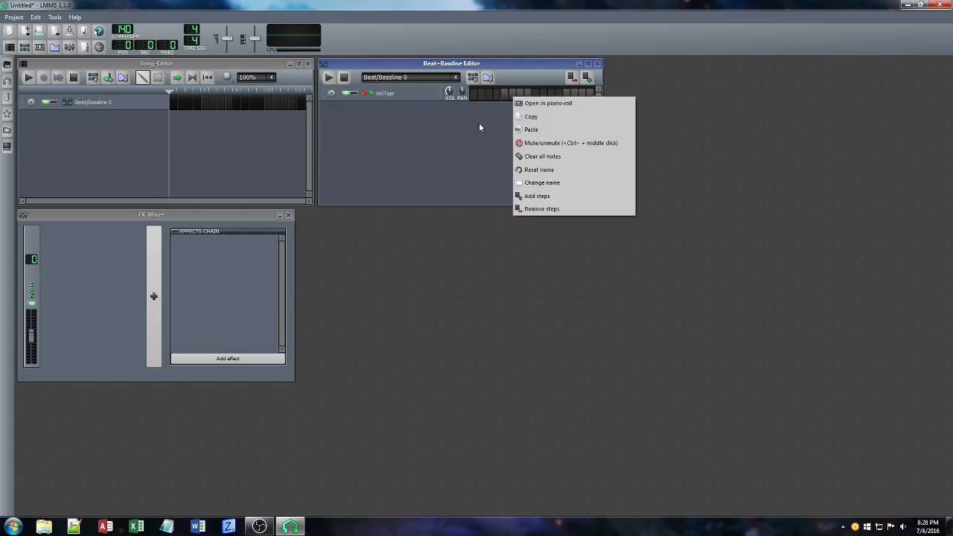
click(493, 109)
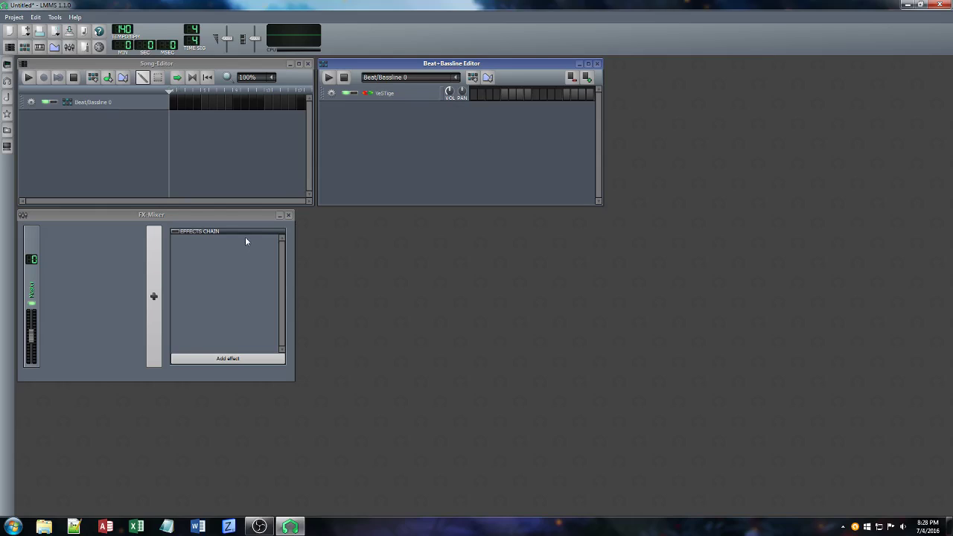
click(289, 216)
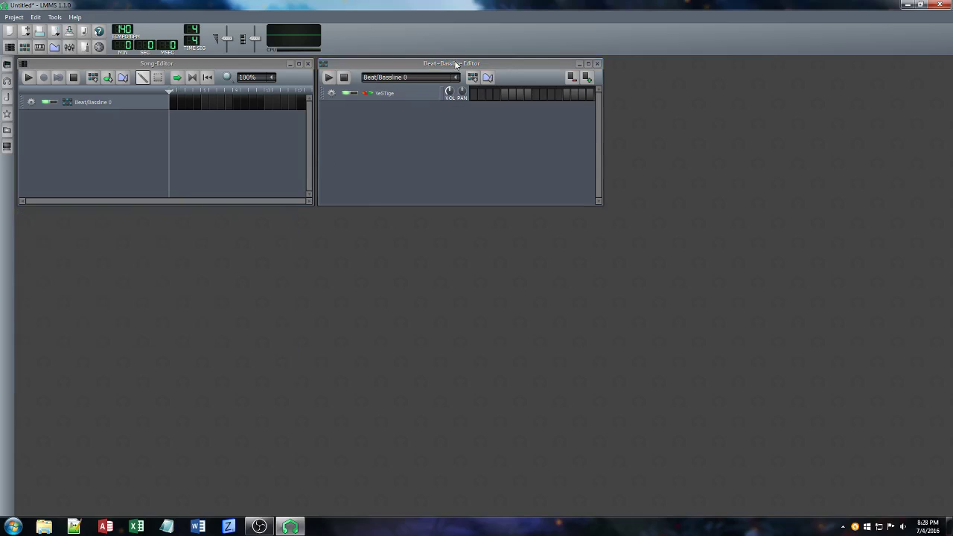
drag(456, 65, 517, 118)
Load Synth1 VST64.dll from the VST folder's Instruments, Synths, Synth1 subfolder into the VeSTige instrument
click(481, 148)
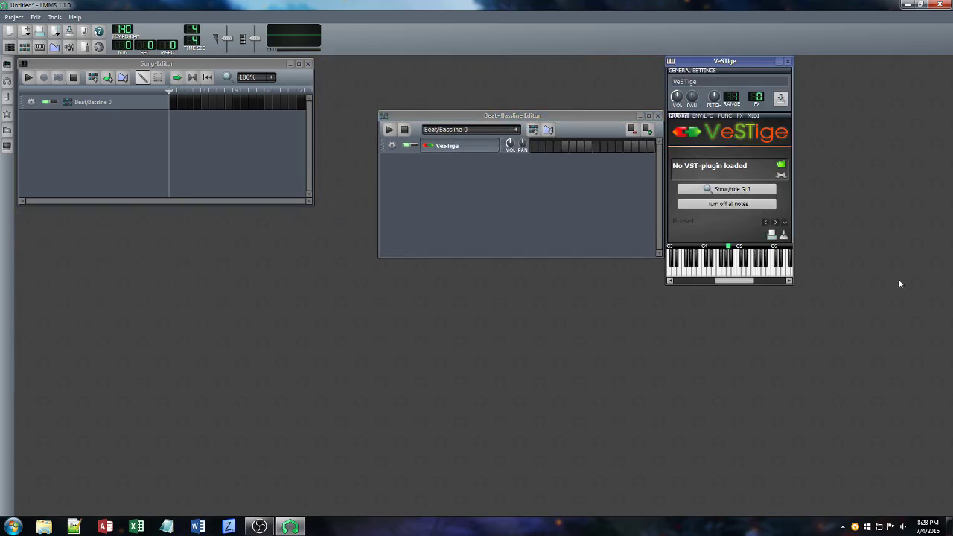
click(781, 168)
click(587, 166)
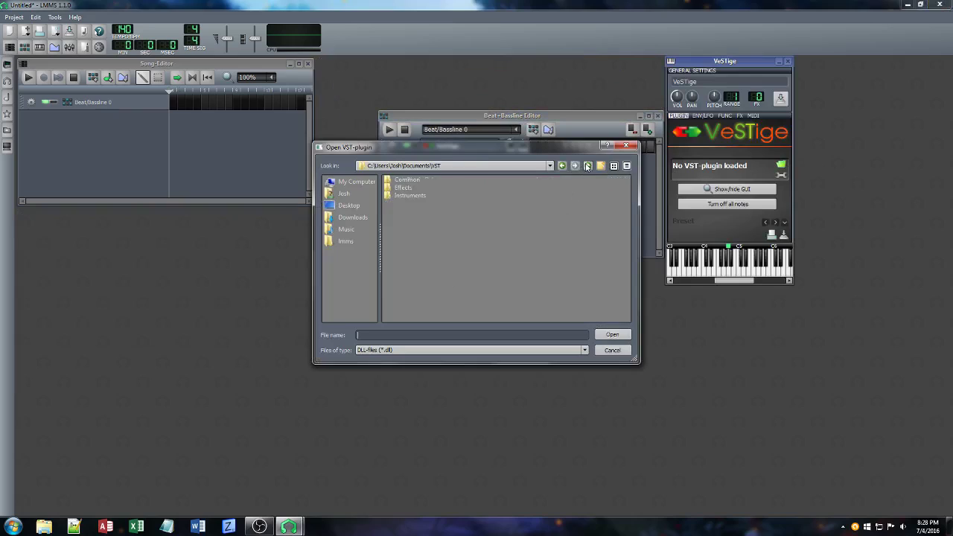
double_click(403, 196)
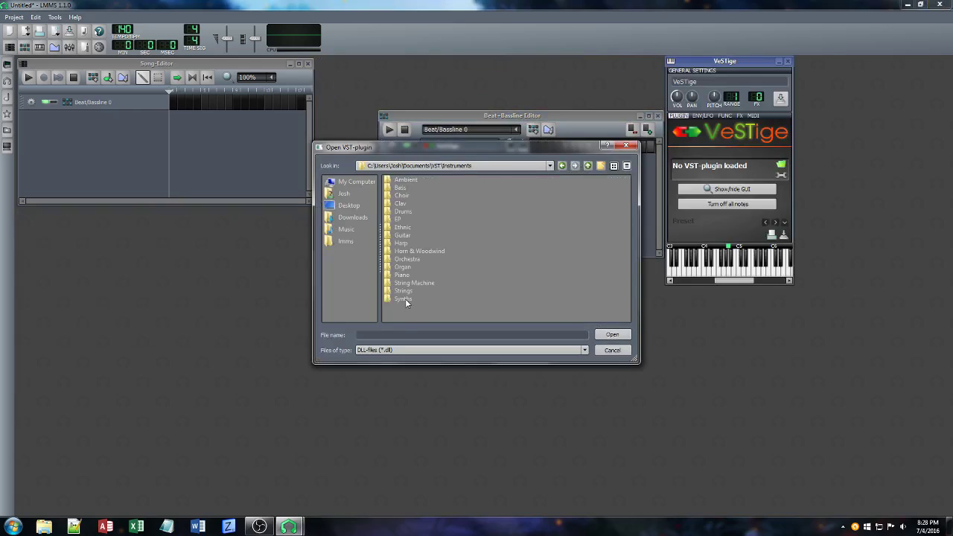
double_click(403, 298)
double_click(406, 298)
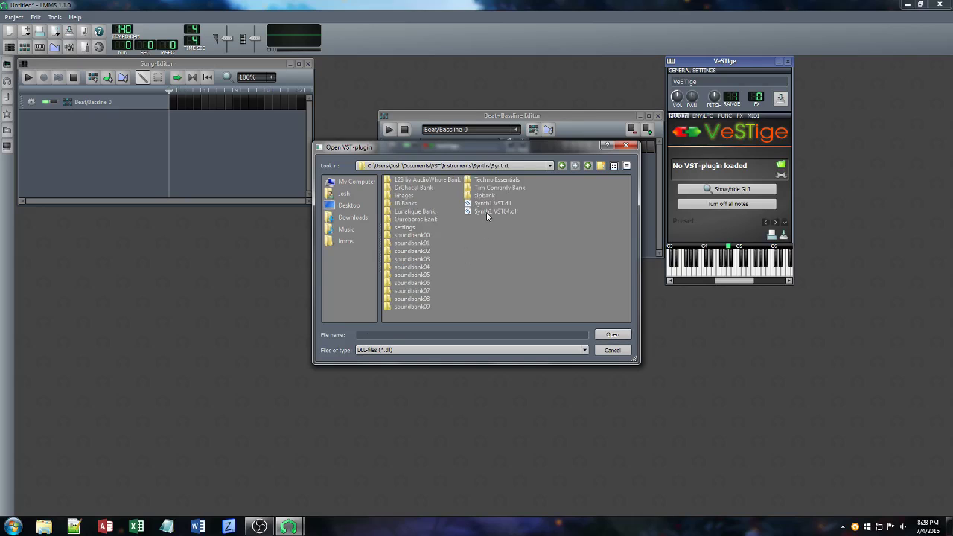
double_click(487, 212)
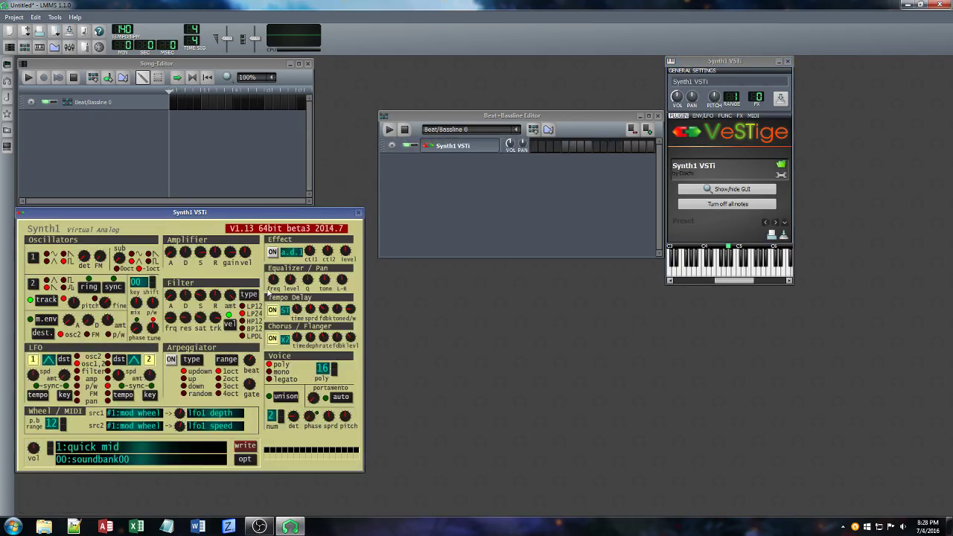
Open the Synth1 pattern in the piano roll and draw one-bar D5 notes in bars 1 and 2, adding E5 over the second
right_click(552, 151)
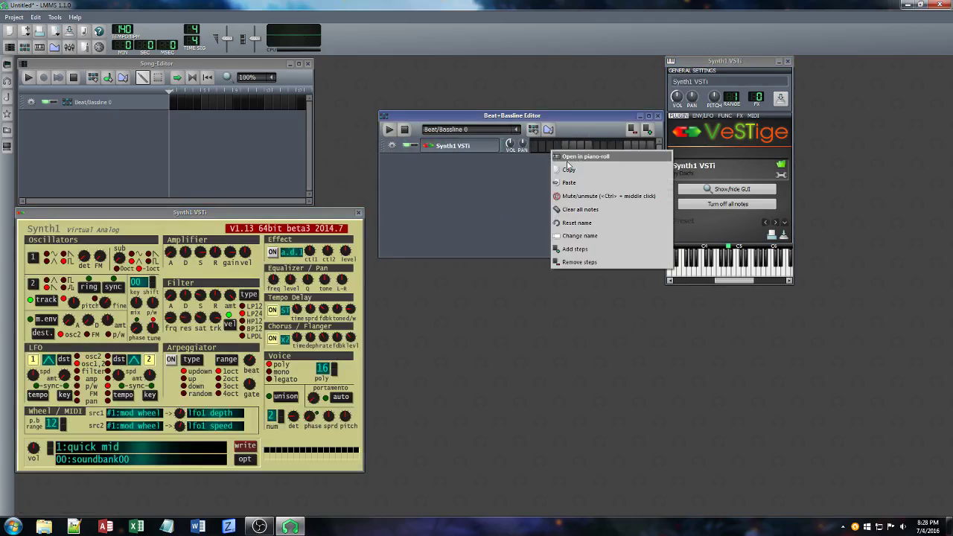
click(568, 155)
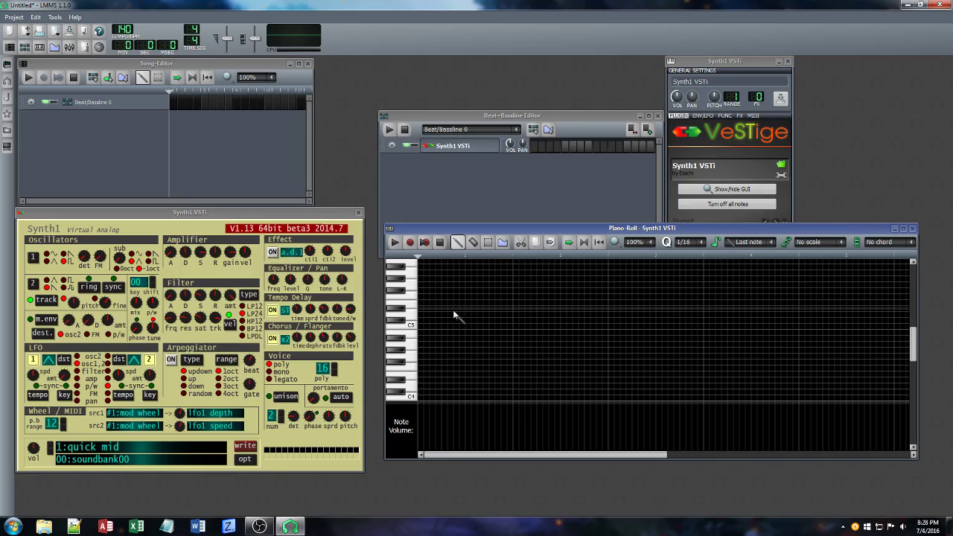
click(426, 313)
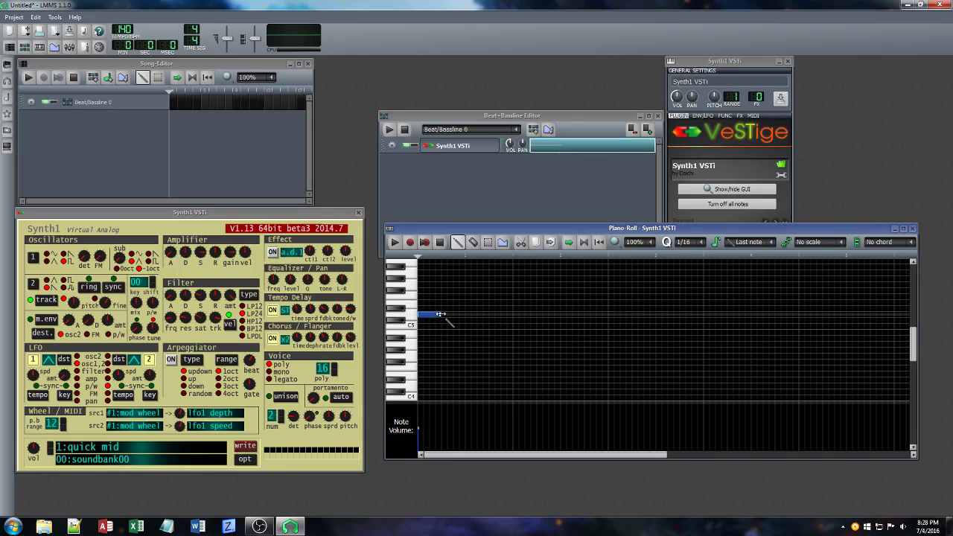
drag(441, 315, 513, 315)
click(517, 314)
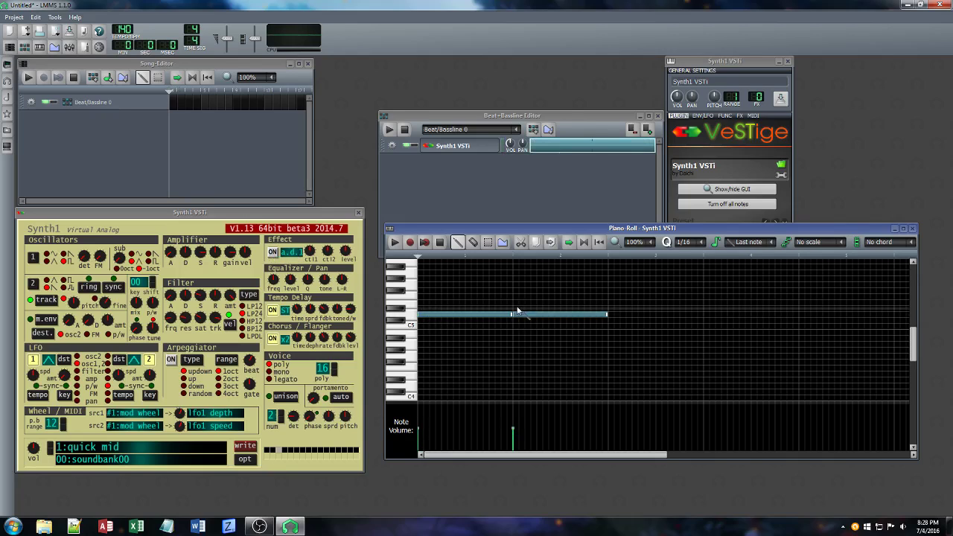
click(520, 302)
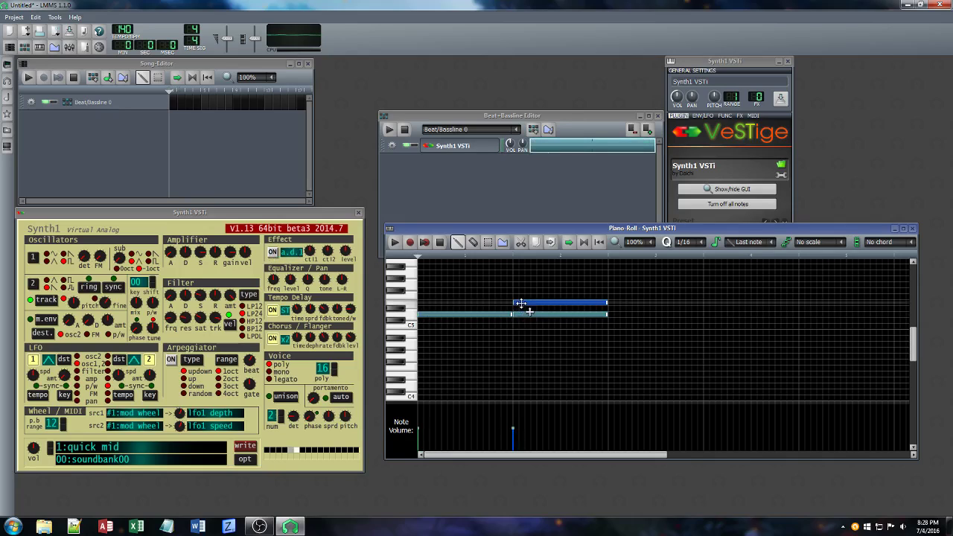
Add one-bar D5 notes in bars 3 and 4, with G5 above the third and F#5 above the fourth
click(611, 314)
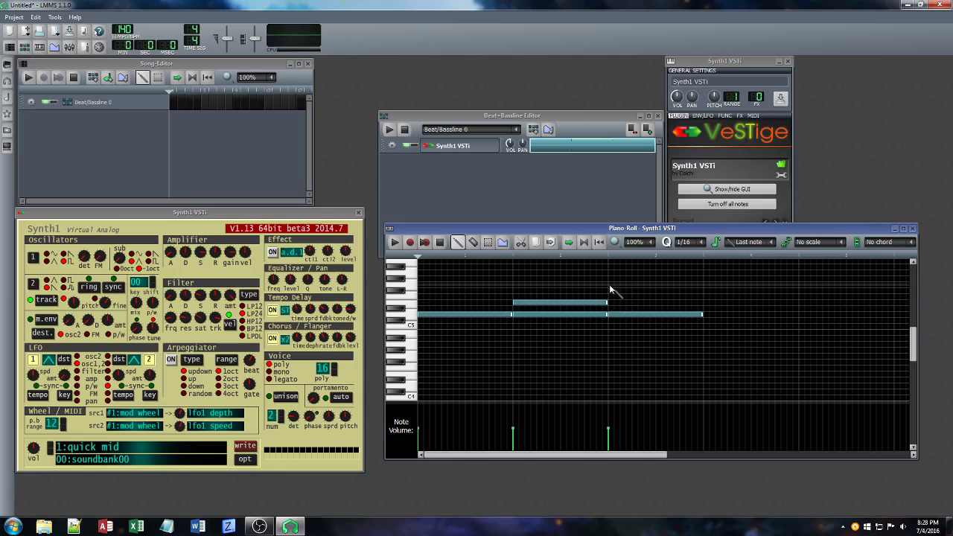
click(610, 279)
drag(609, 279, 611, 285)
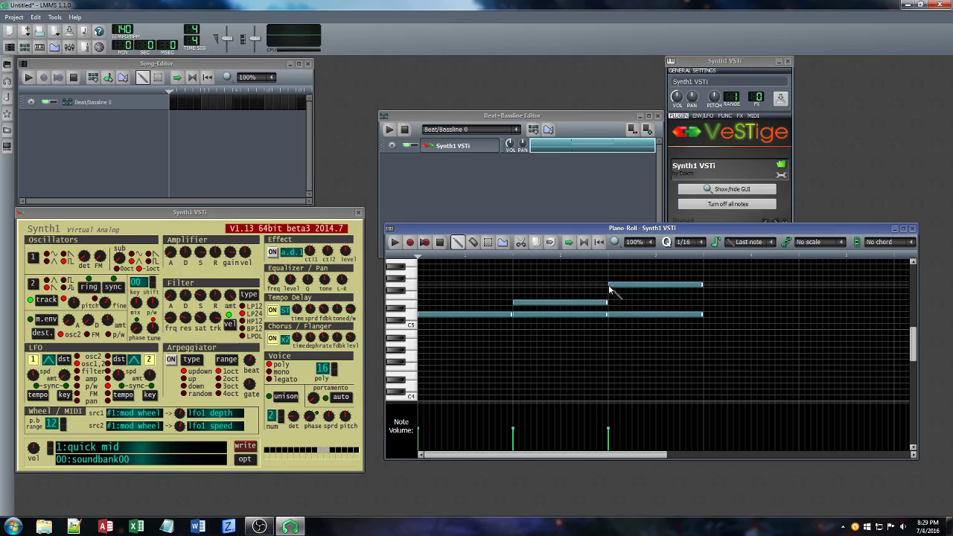
click(708, 315)
click(709, 290)
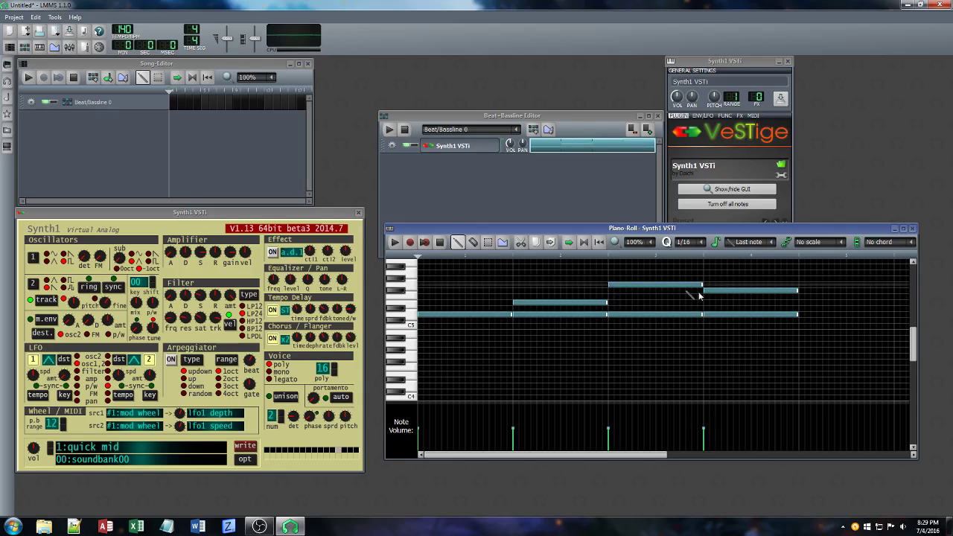
Play the pattern in the piano roll and lower the song tempo to 104 BPM
click(394, 242)
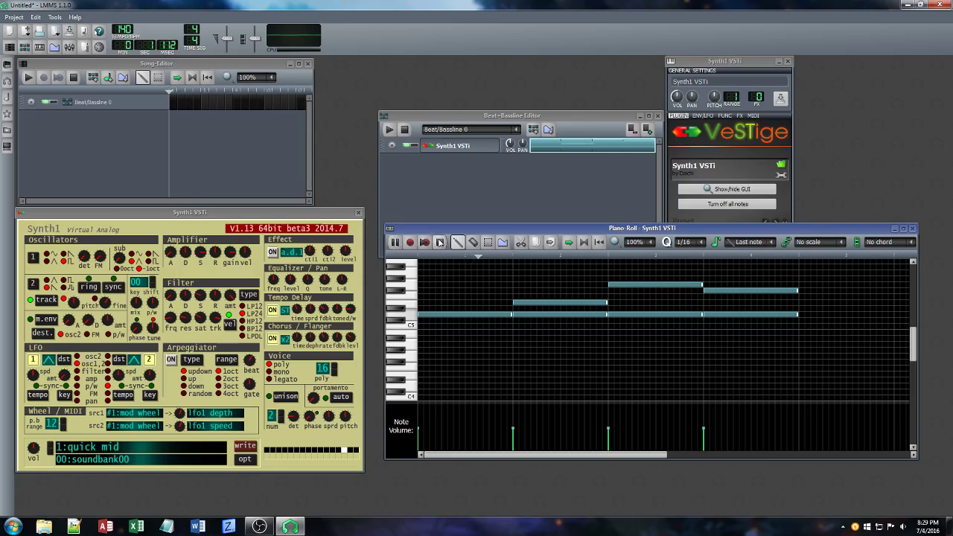
drag(125, 29, 126, 51)
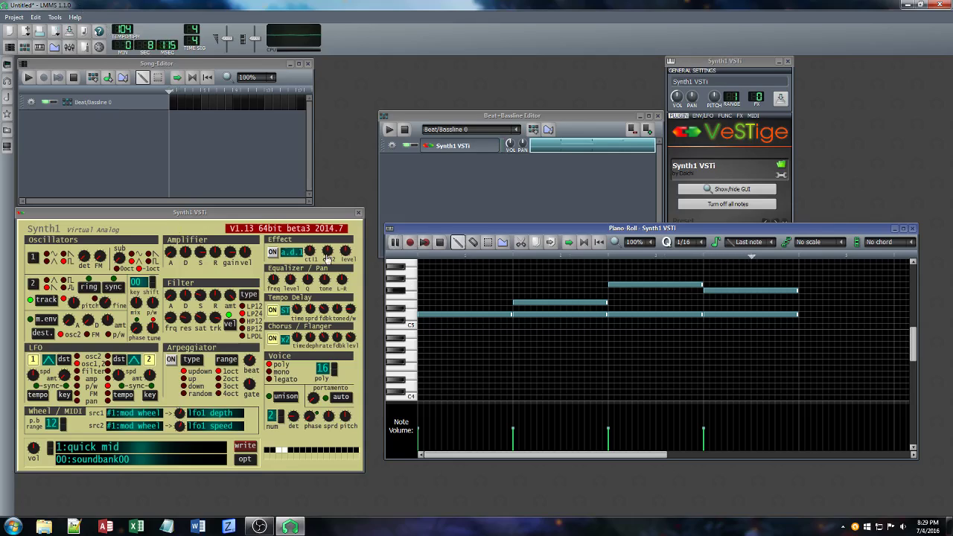
Turn on Synth1's a.d.1 effect and adjust its control amount
click(273, 251)
drag(320, 255, 321, 244)
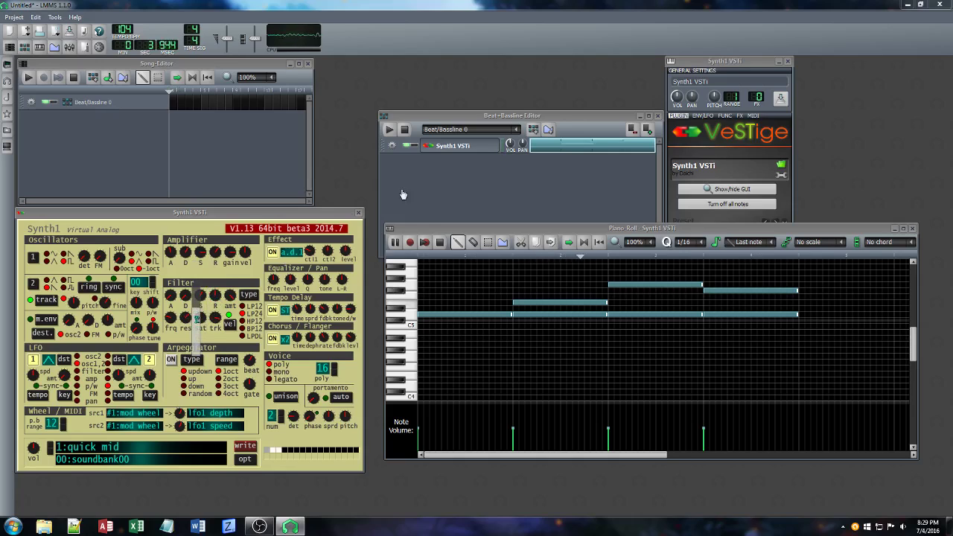
click(475, 196)
Rename the Beat/Bassline 0 track to grime and place a block of it at the start of the song
double_click(96, 107)
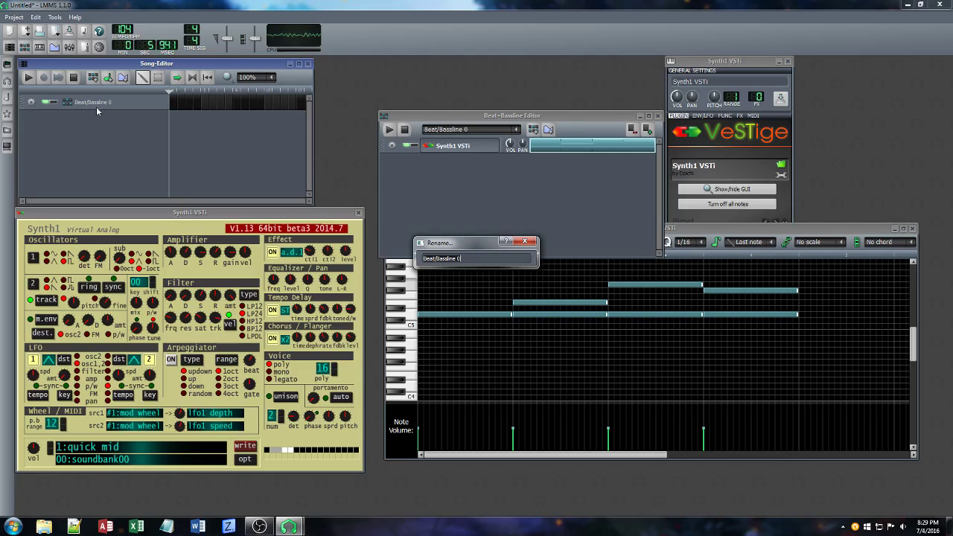
text(grime)
key(Return)
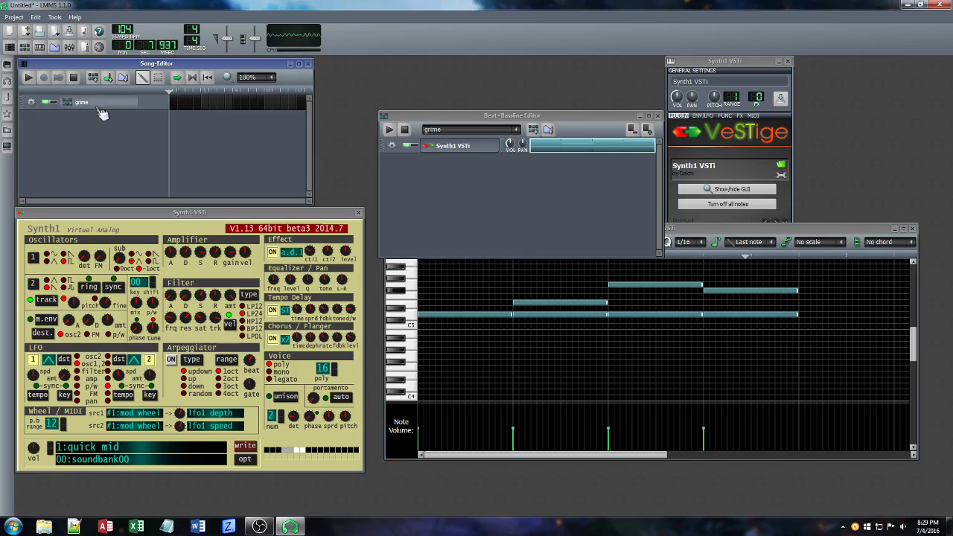
click(172, 105)
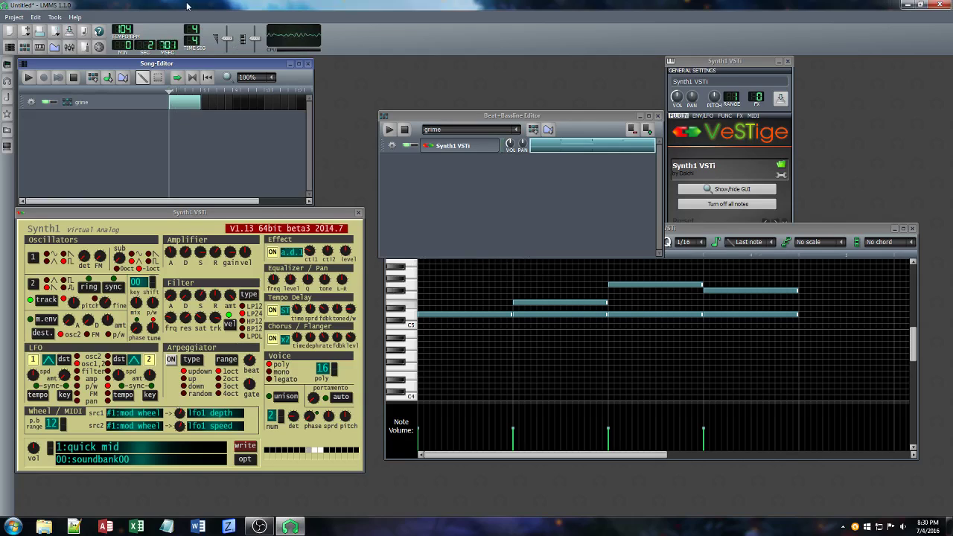
Save the project as "7-4-16 - 2" and close the VeSTige instrument window
key(ctrl+s)
text(7-)
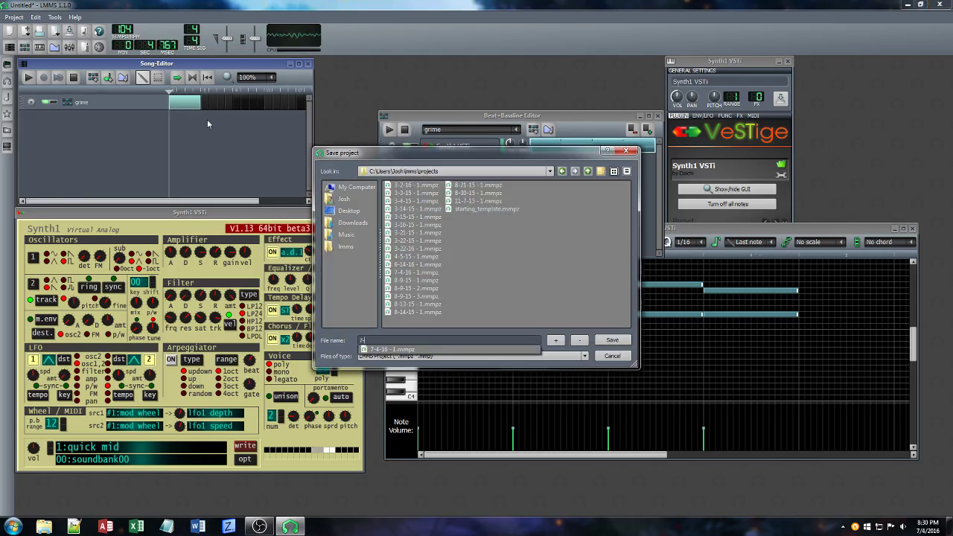
text(4-16 - 2)
key(Return)
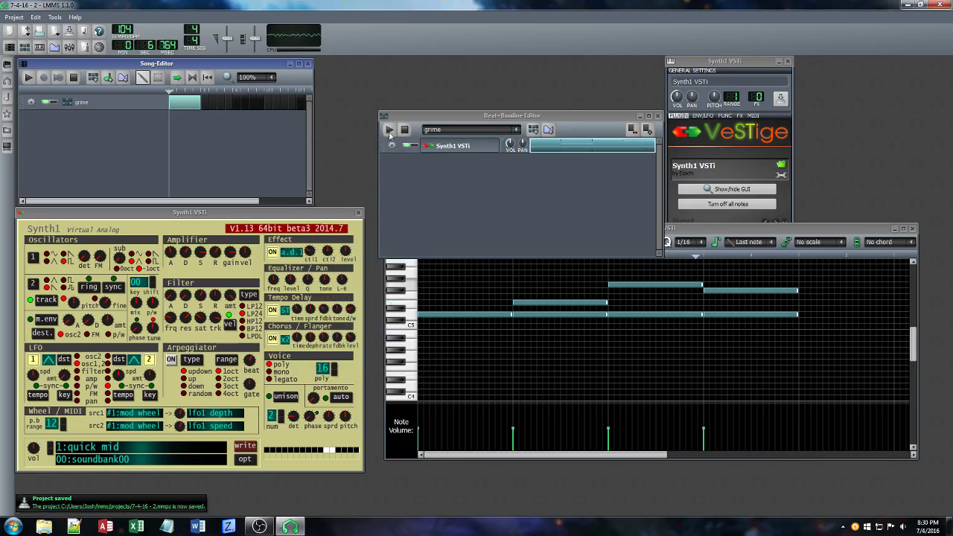
click(787, 60)
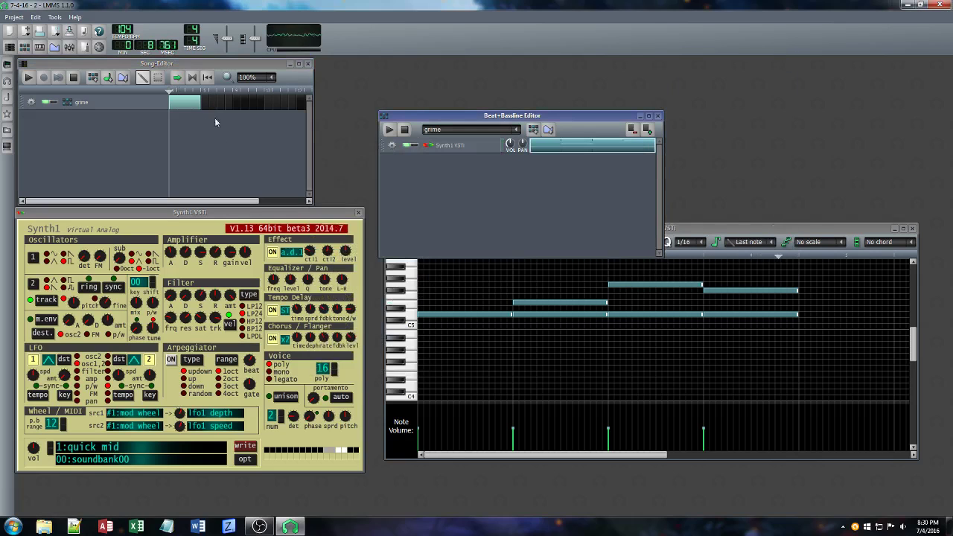
Add a new beat/bassline track to the Song-Editor and rename it switch
click(93, 78)
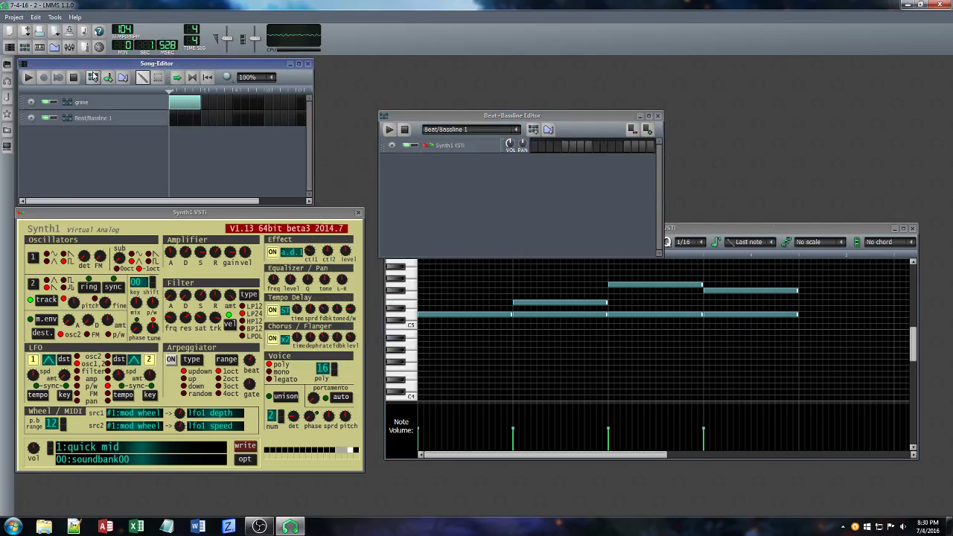
double_click(90, 121)
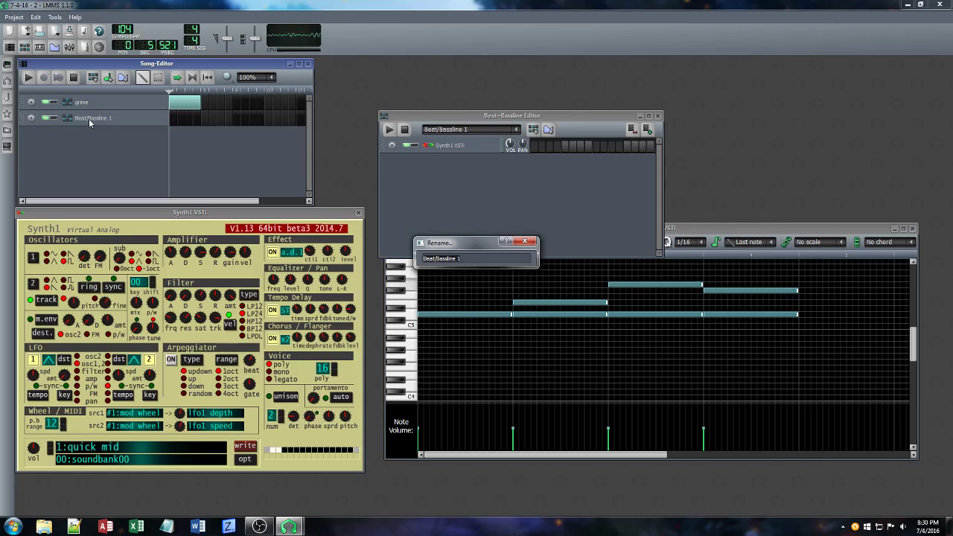
text(switch)
key(Return)
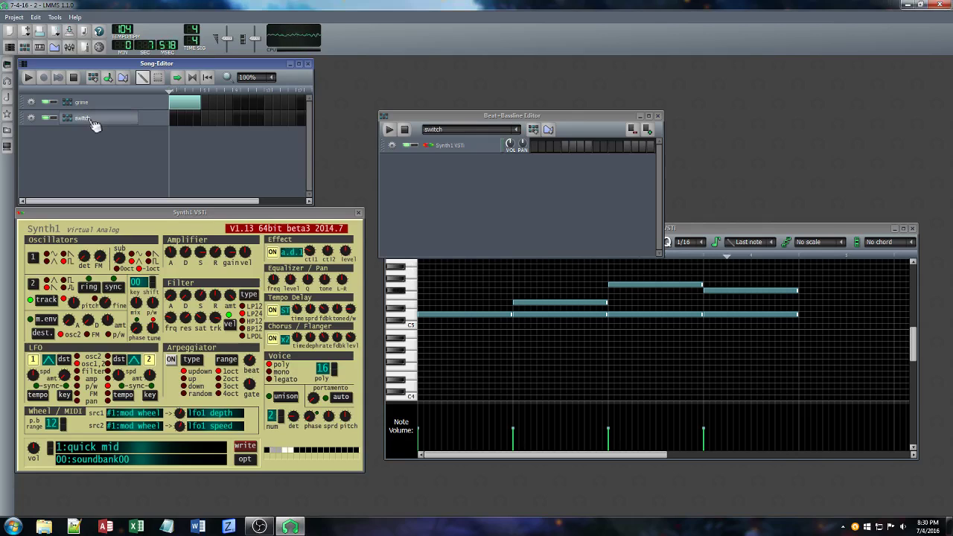
Stop the playback of the Synth1 pattern in the Piano-Roll and return to the Beat+Bassline Editor
click(743, 231)
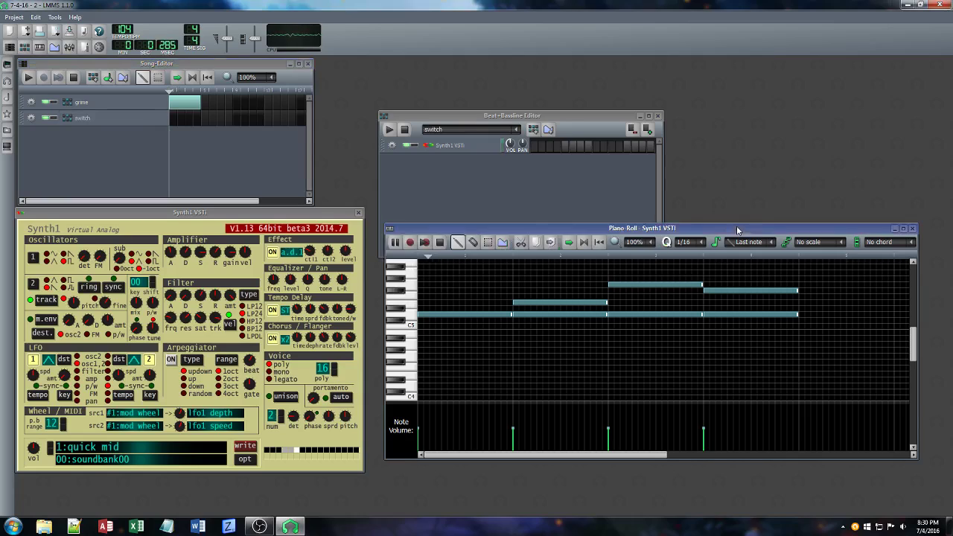
click(440, 243)
click(493, 192)
click(534, 130)
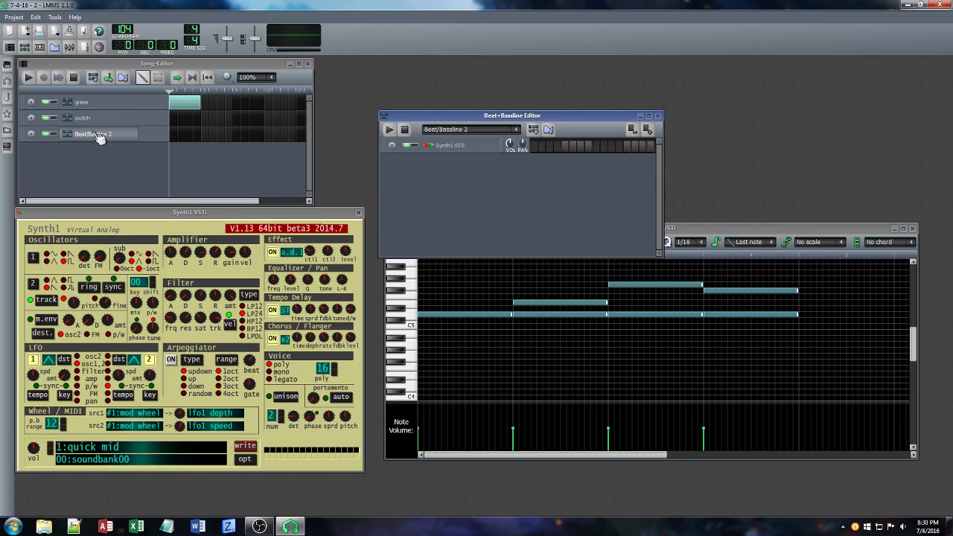
click(30, 133)
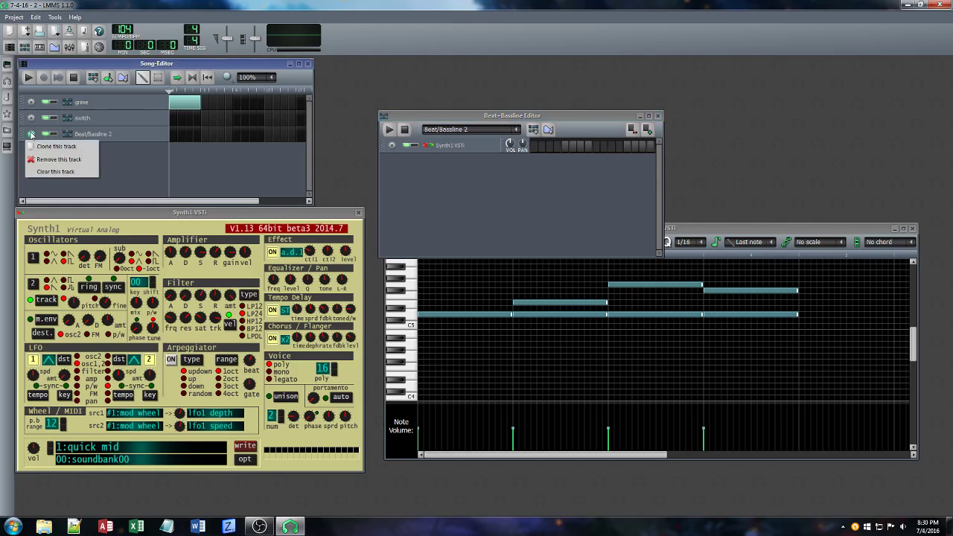
click(52, 157)
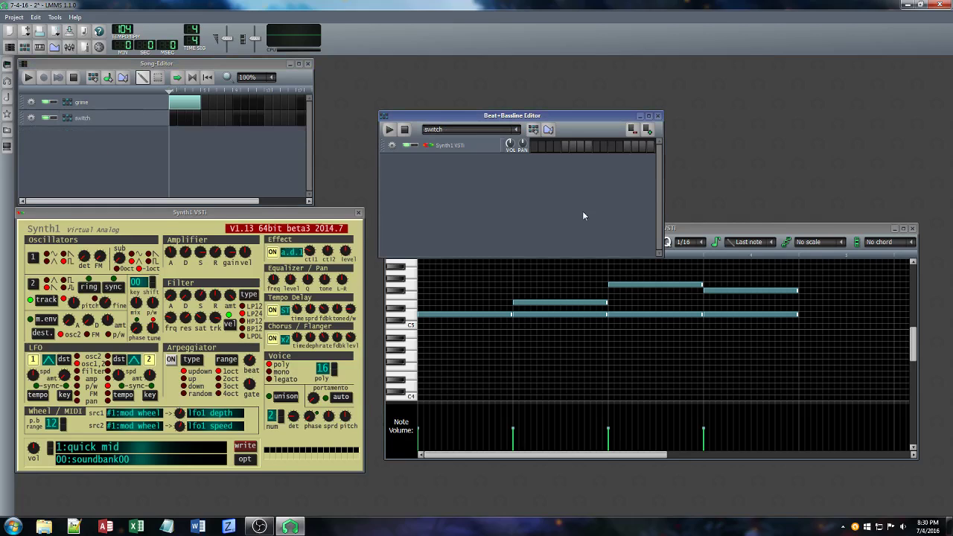
Rename the Synth1 VSTi instrument track in the Beat+Bassline Editor to grime and save the project
double_click(452, 147)
text(grime)
key(Return)
key(ctrl+s)
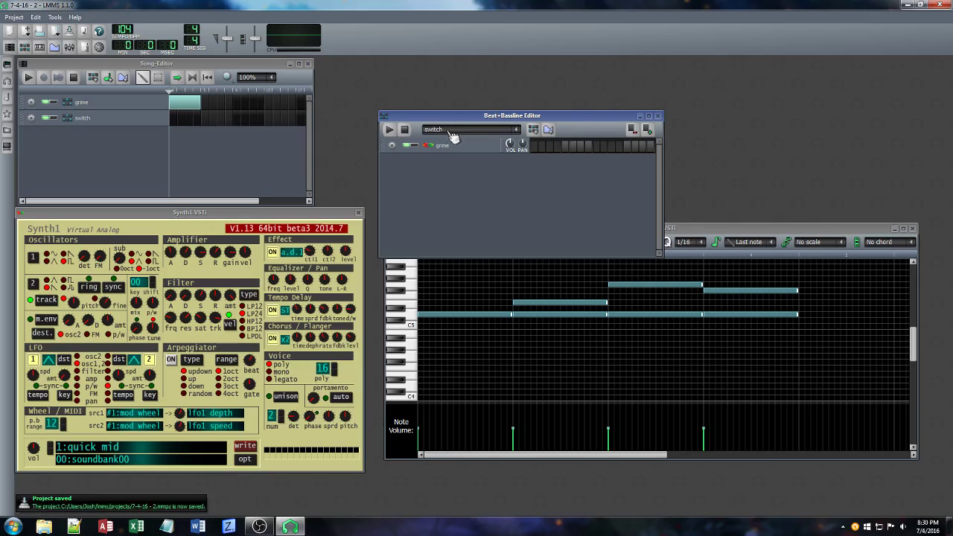
Add a VeSTige instrument below grime in the switch beat/bassline and open its instrument window
click(8, 66)
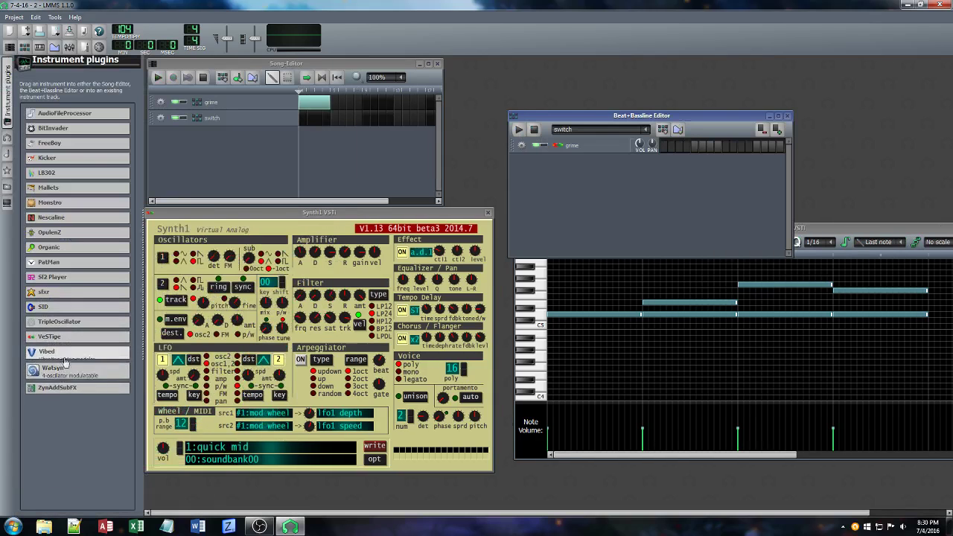
drag(60, 337, 571, 173)
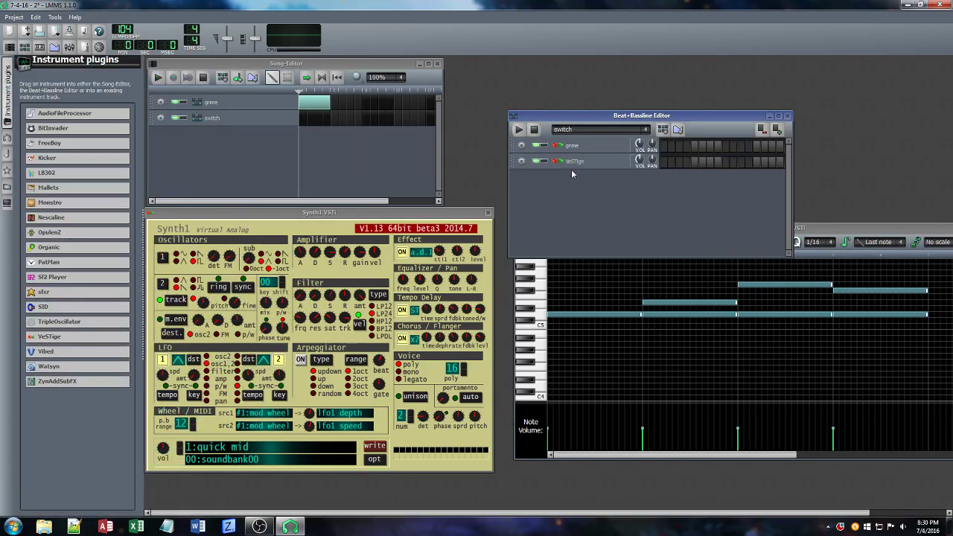
click(7, 75)
click(444, 162)
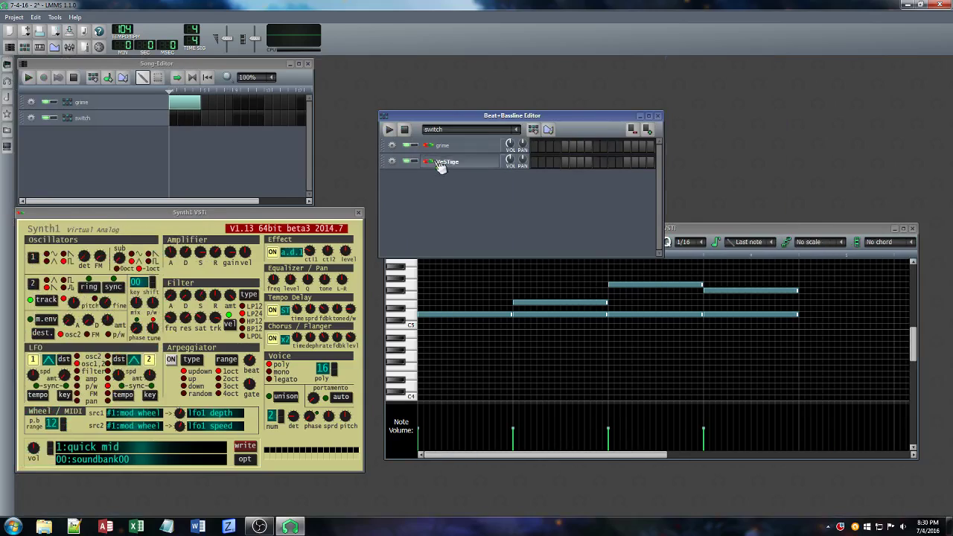
Load Synth1 VST64.dll from the Instruments/Synths/Synth1 folder into the new VeSTige instrument
click(780, 168)
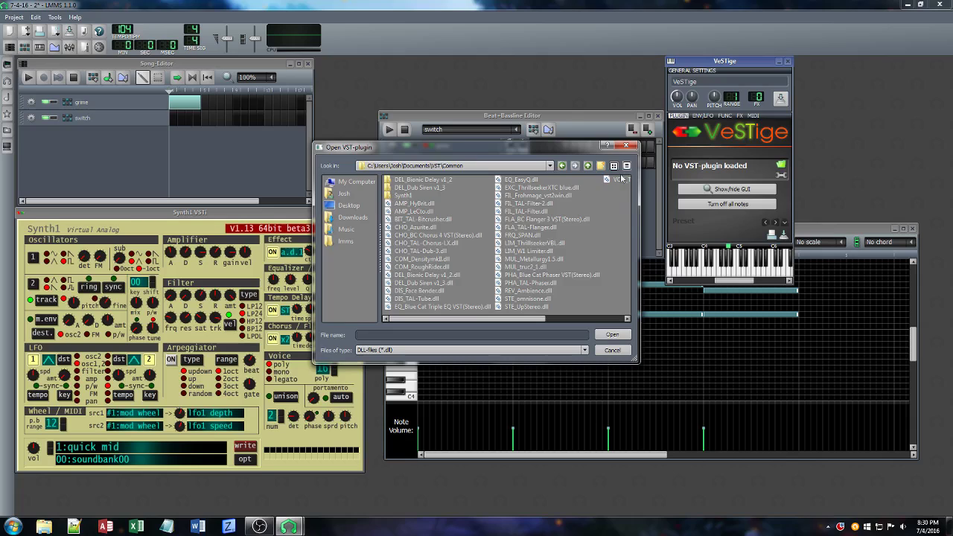
click(588, 166)
double_click(391, 196)
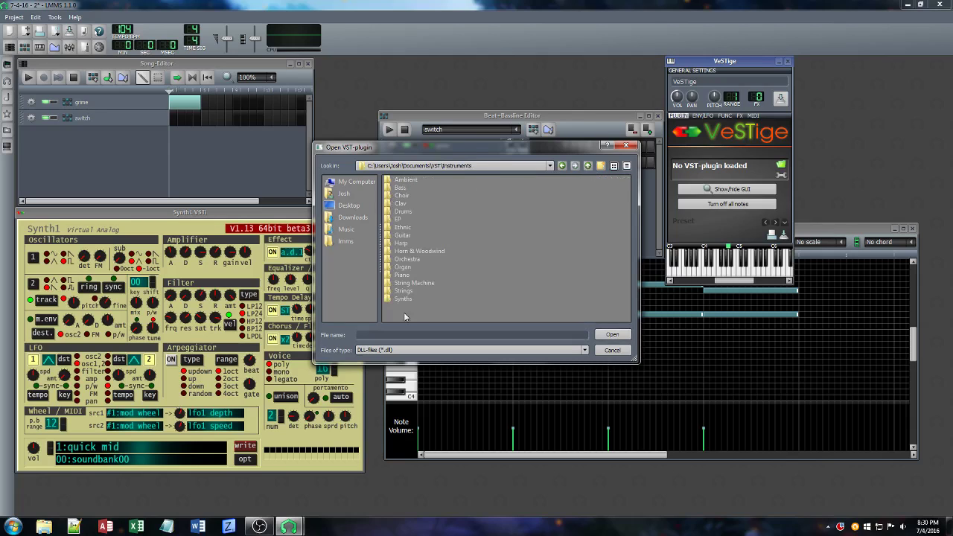
double_click(403, 299)
double_click(402, 180)
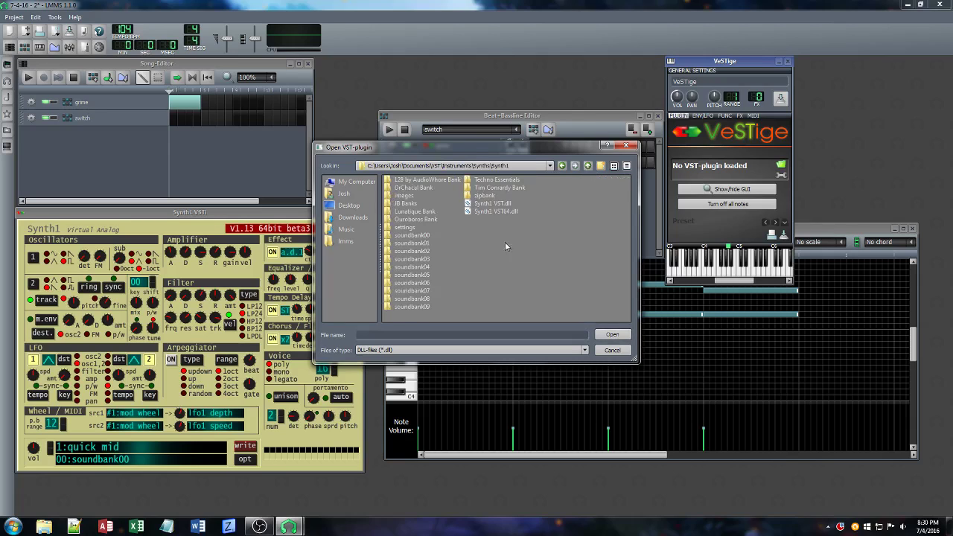
click(497, 212)
double_click(497, 211)
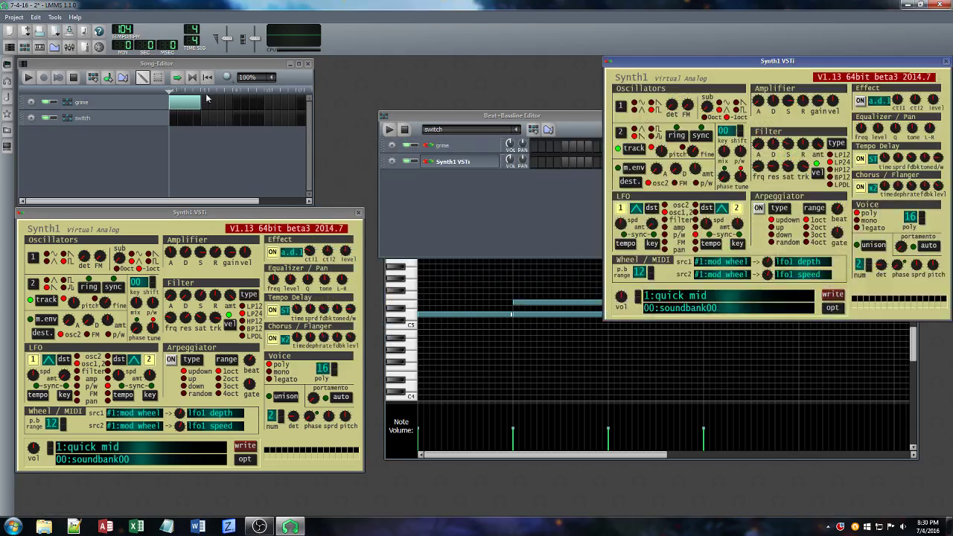
Audition the grime block in the Song-Editor, and close the grime track's Synth1 window and the Piano-Roll
click(26, 78)
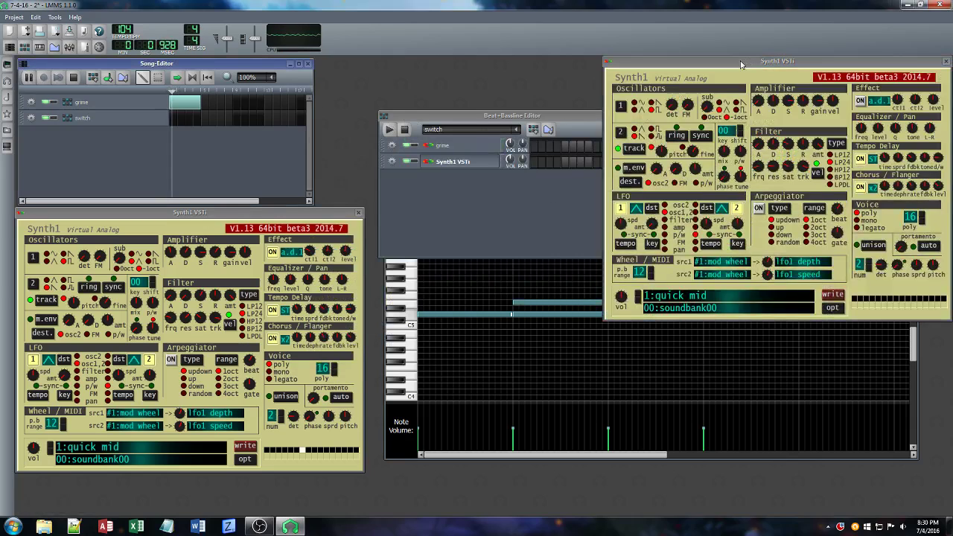
drag(742, 63, 247, 140)
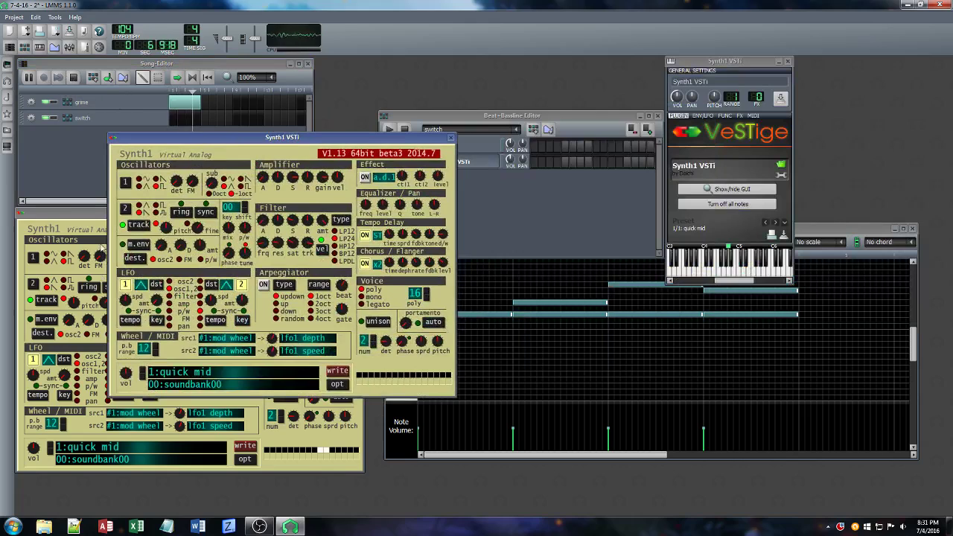
click(101, 222)
click(358, 213)
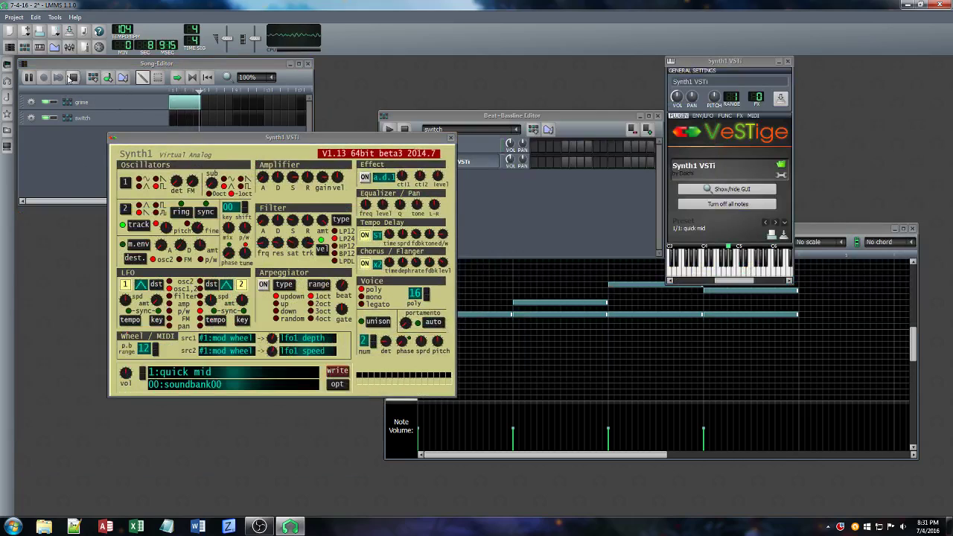
click(73, 77)
click(910, 228)
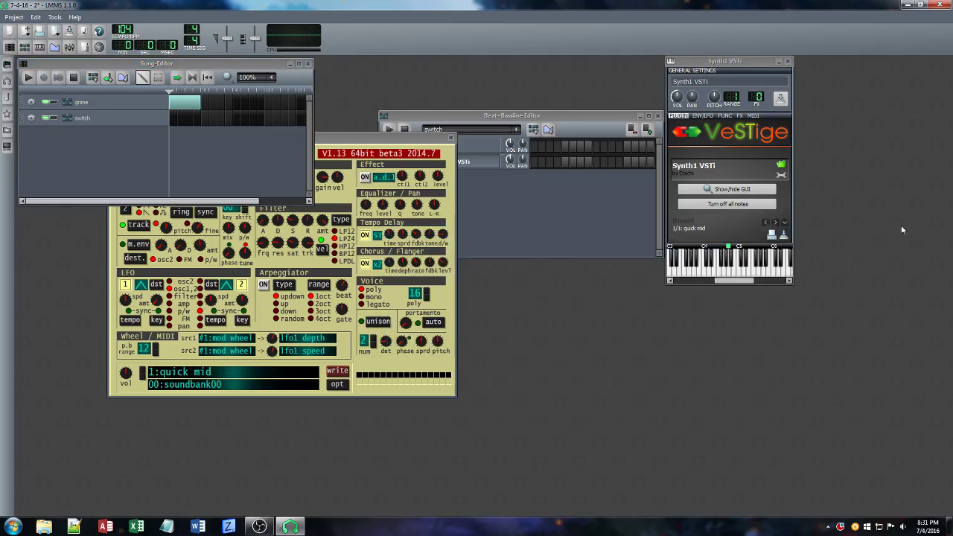
Open the new Synth1 VSTi track's pattern in the Piano-Roll and start bar 1 with sixteenth notes D6 and A5
right_click(557, 165)
click(573, 177)
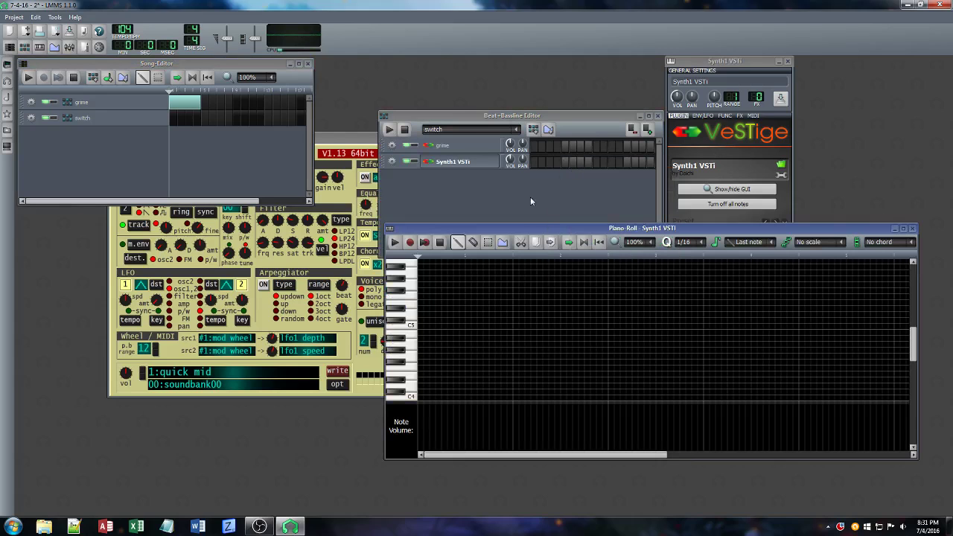
click(420, 314)
drag(497, 315, 445, 315)
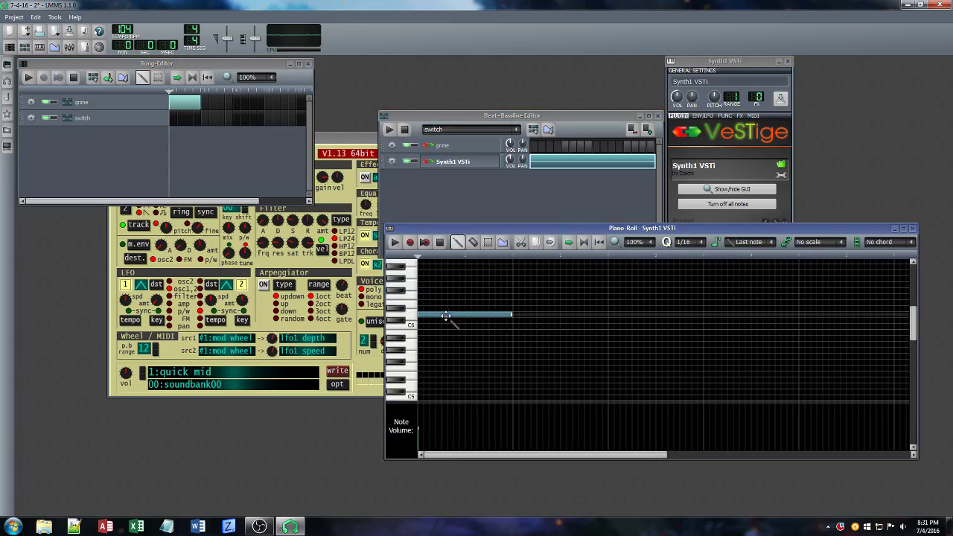
drag(514, 316, 429, 318)
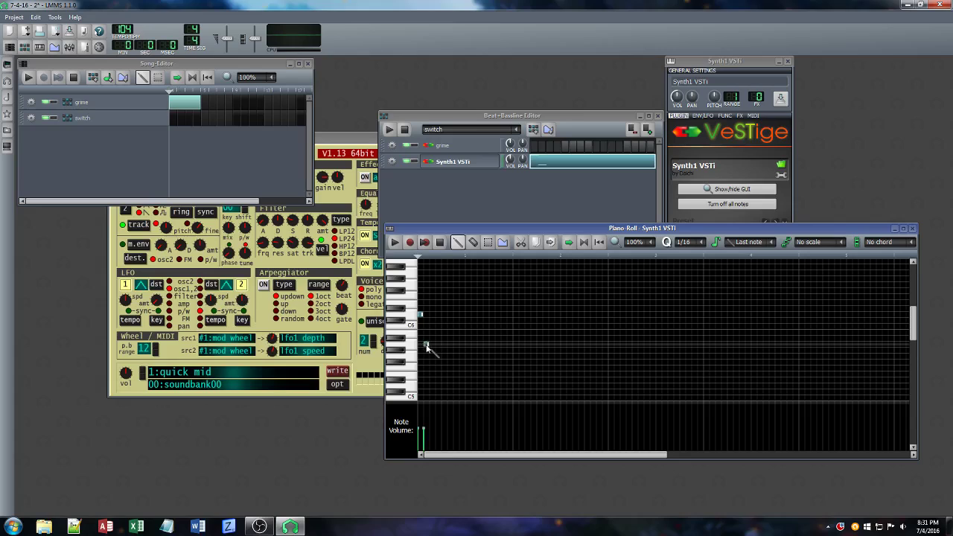
Continue the sixteenth-note melody in bar 1 with G6, A6, C6, D6, A5, D6, D5 and A5
click(433, 284)
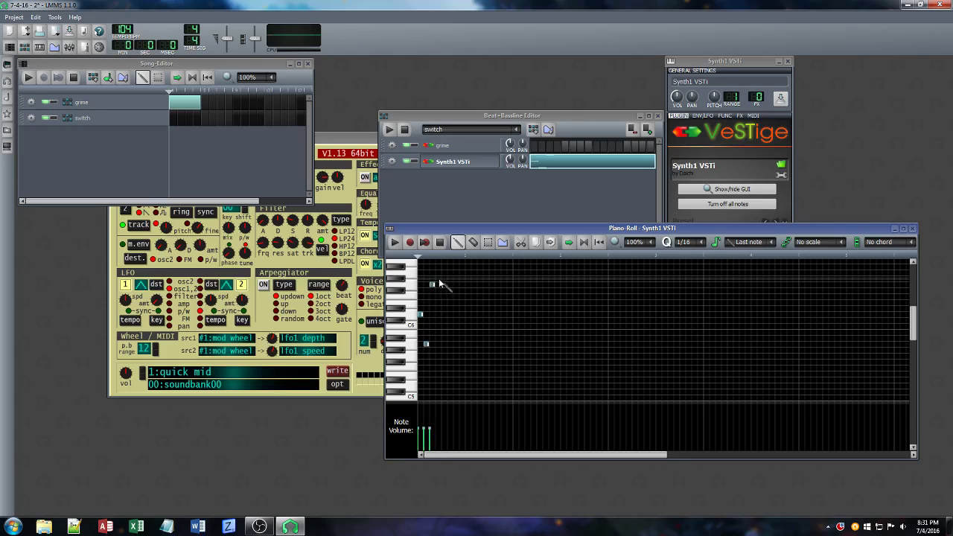
click(437, 273)
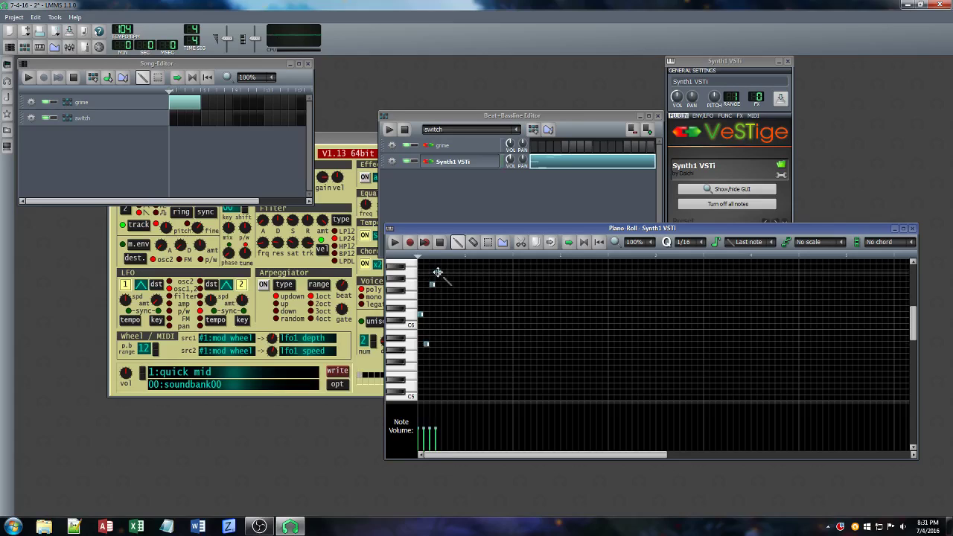
click(444, 326)
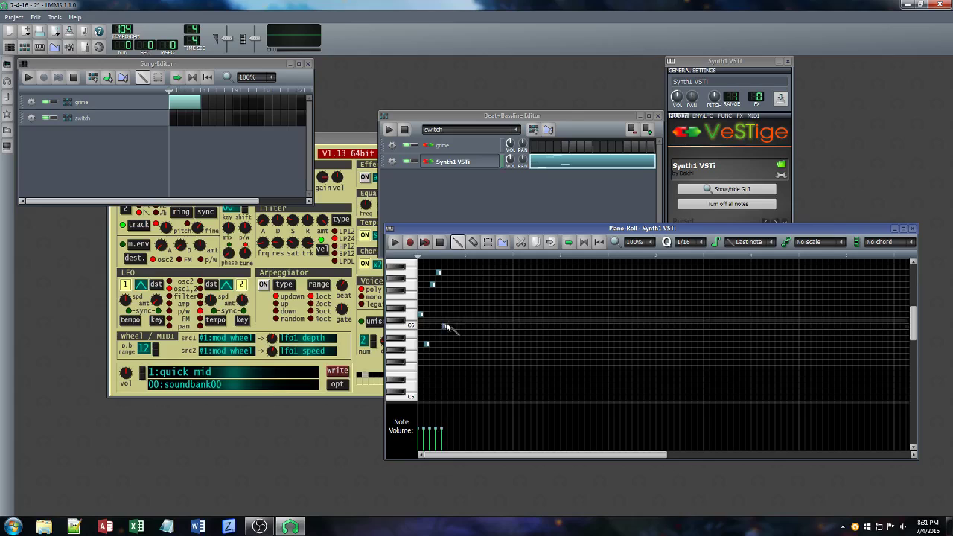
click(455, 343)
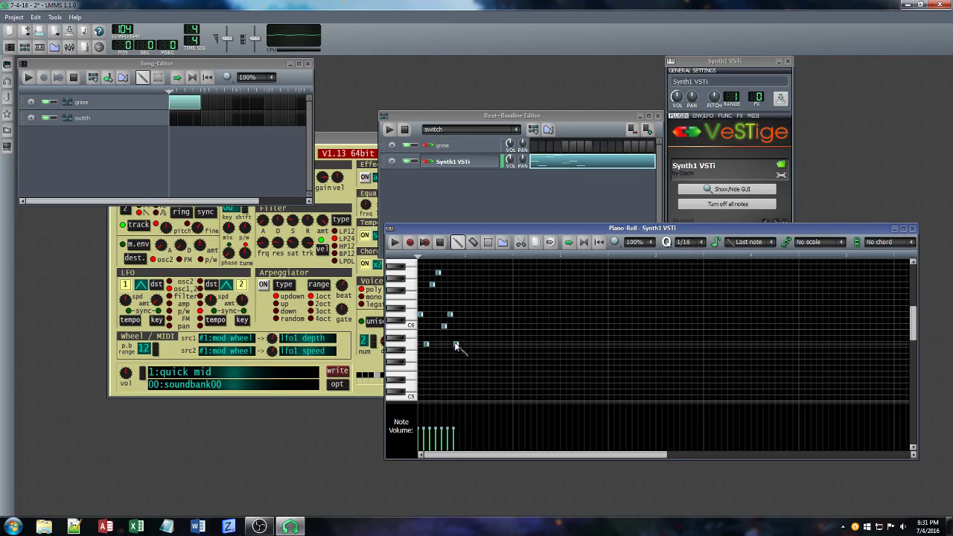
click(462, 314)
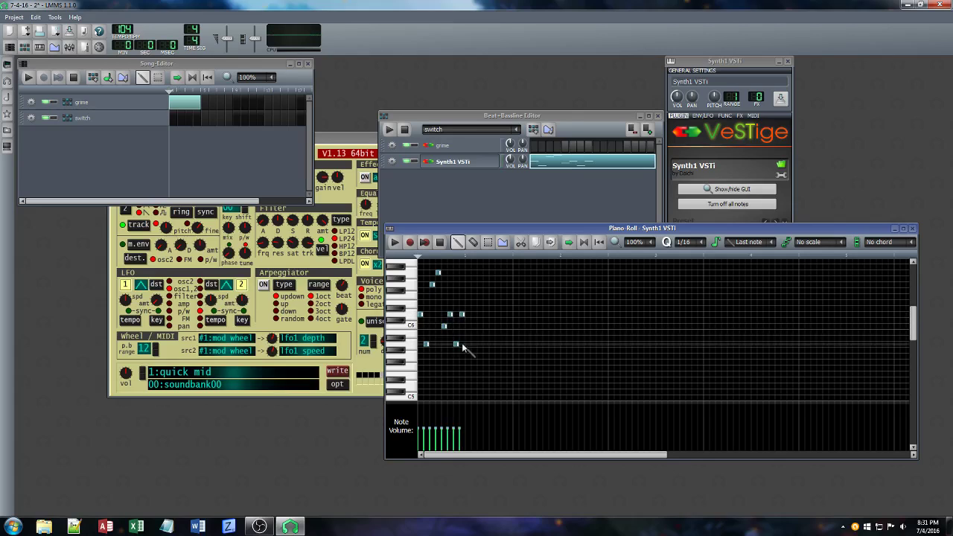
click(468, 386)
click(475, 344)
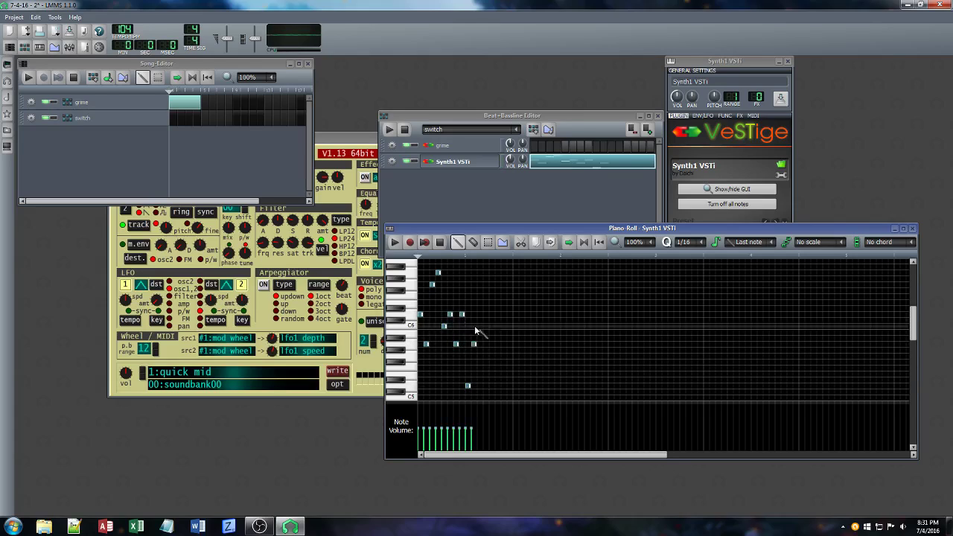
Finish bar 1 with D6, A6, G6 stacked over G5, a sixteenth rest, D6 and G6, and start bar 2 with F#6 and D6
click(481, 315)
click(485, 273)
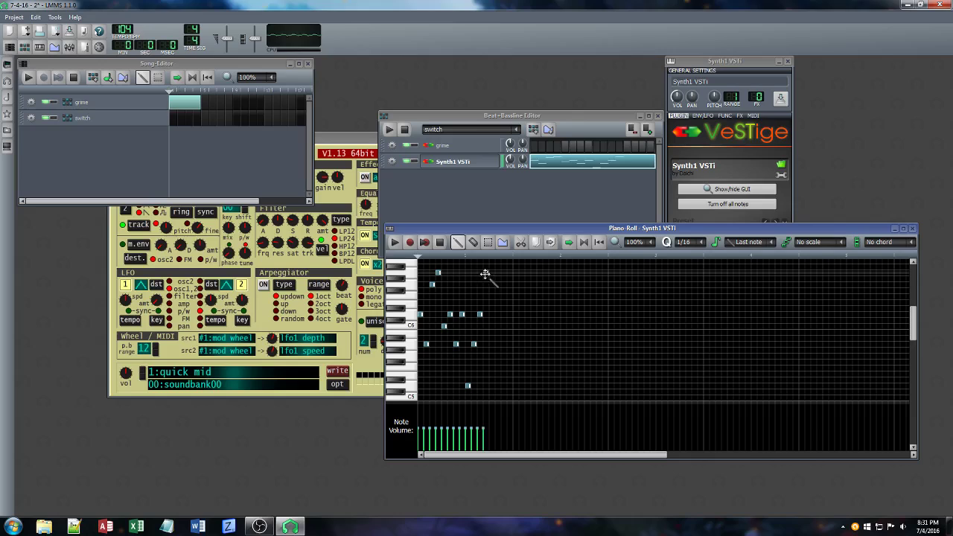
click(492, 285)
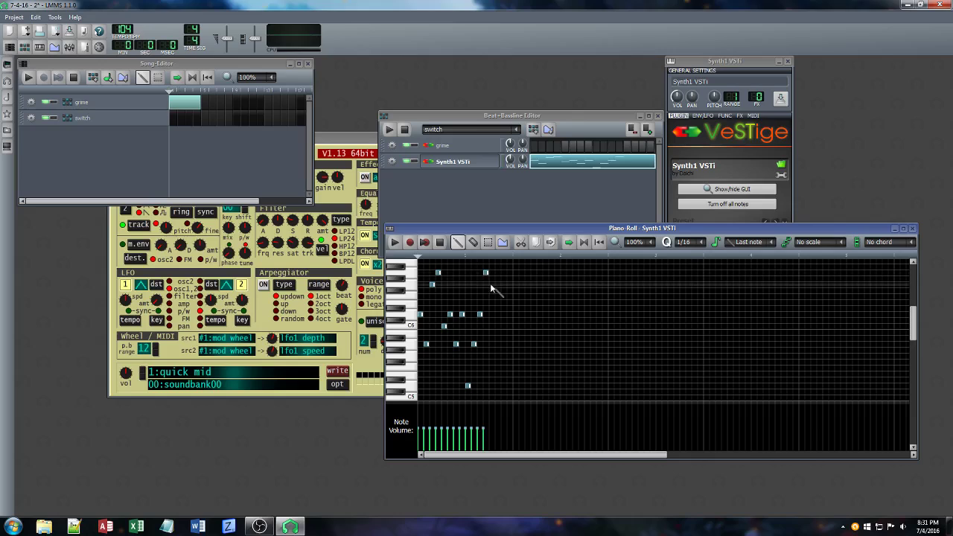
click(492, 356)
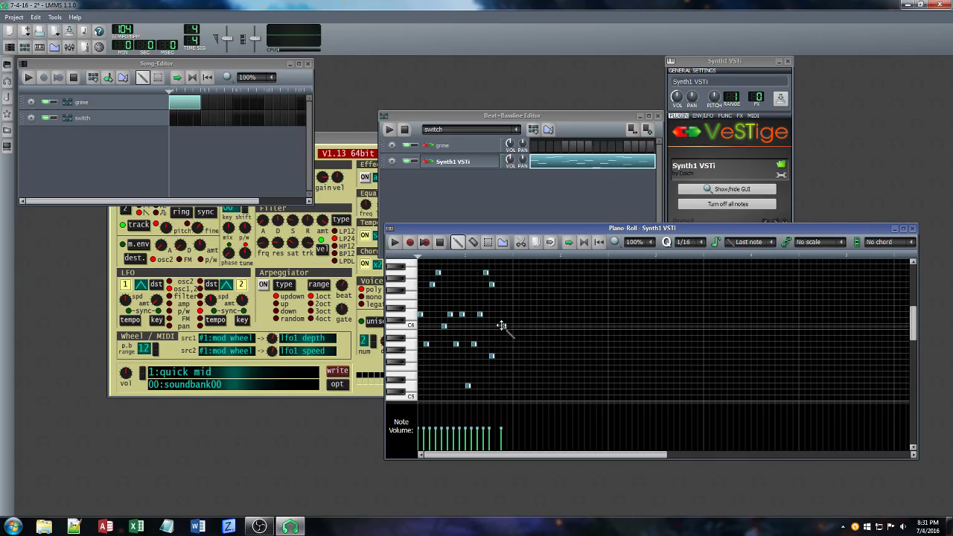
drag(502, 325, 503, 314)
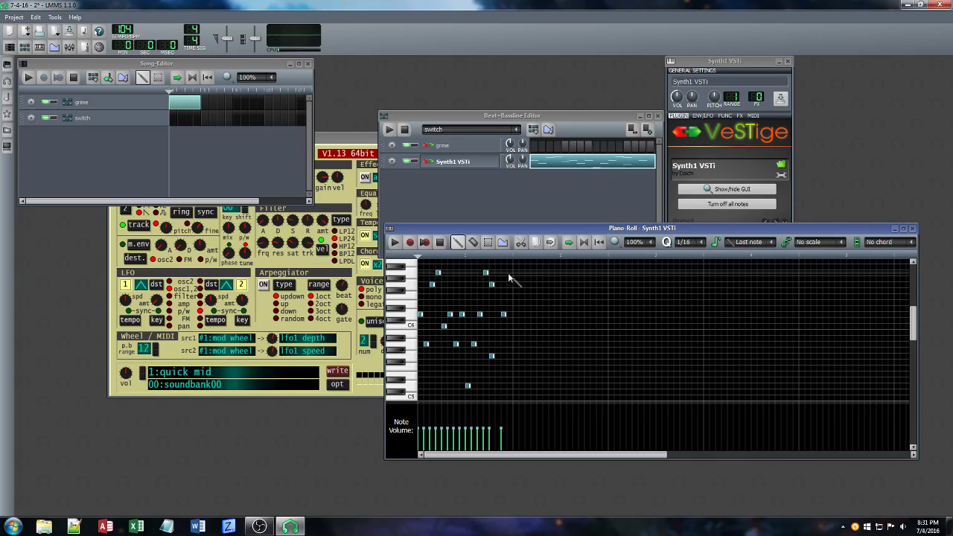
click(508, 284)
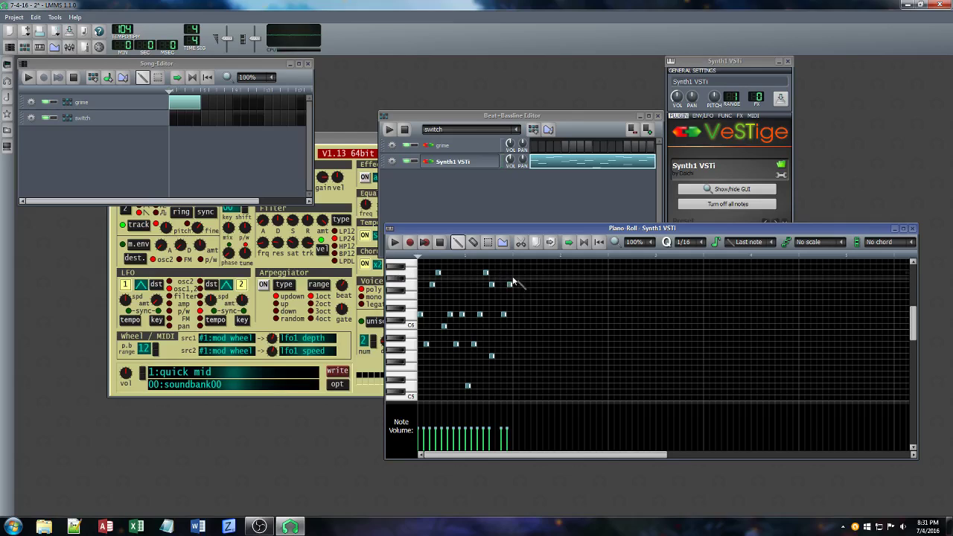
drag(516, 280, 515, 291)
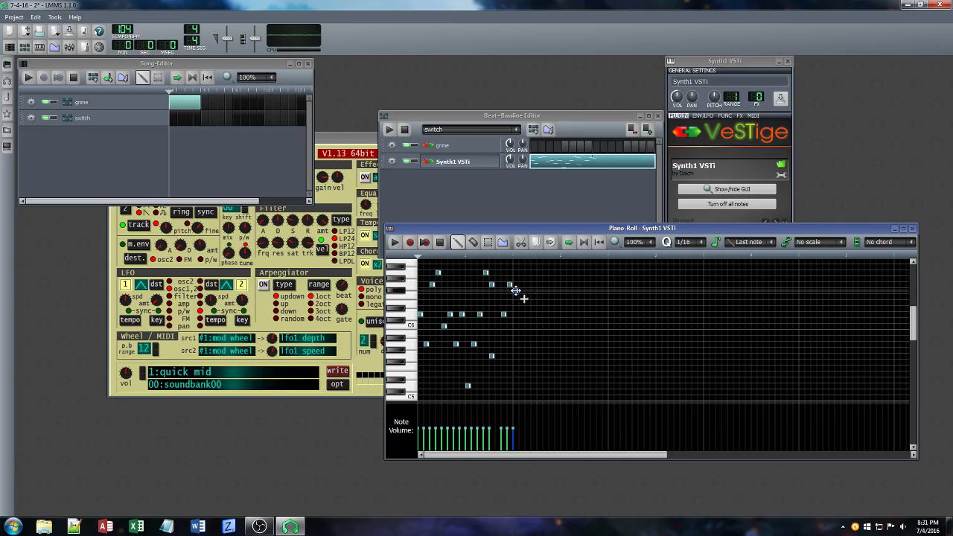
click(515, 291)
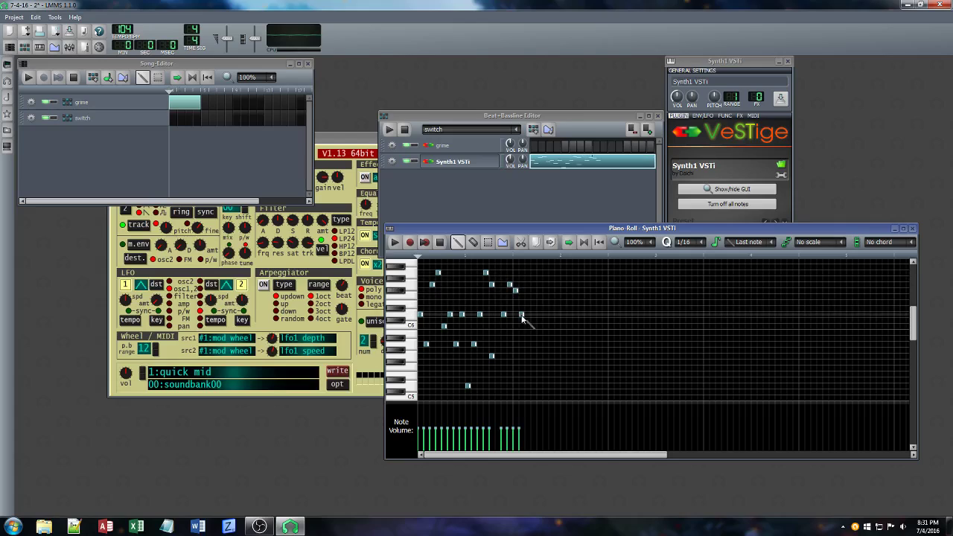
Continue the sixteenth-note melody in bar 2 with A5, D6, D5, A5, D6, A6, G6 and D6
click(528, 344)
click(533, 314)
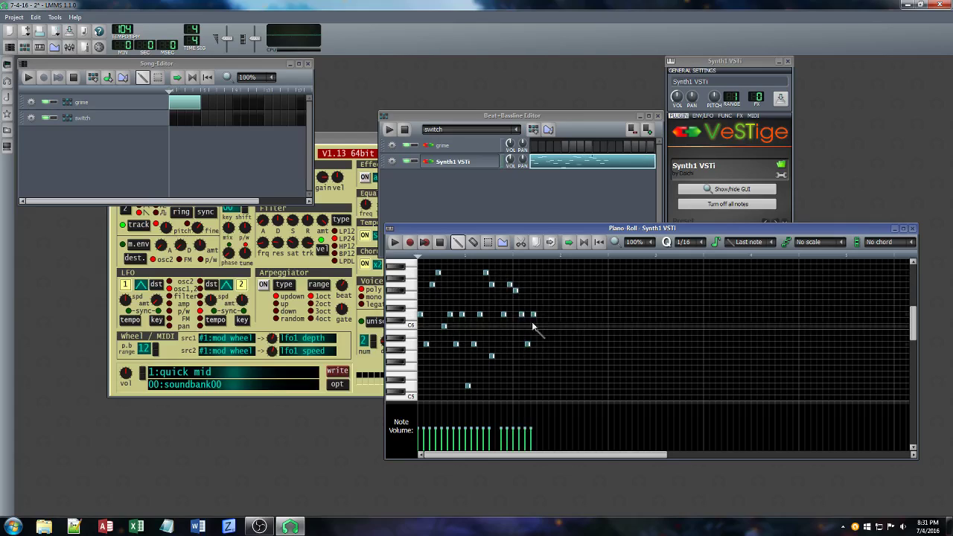
click(545, 344)
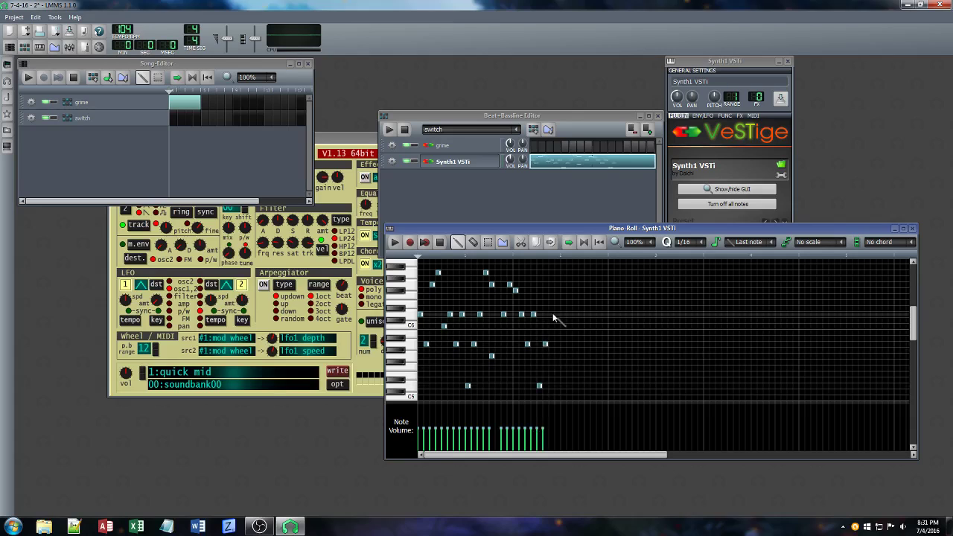
click(551, 314)
click(558, 273)
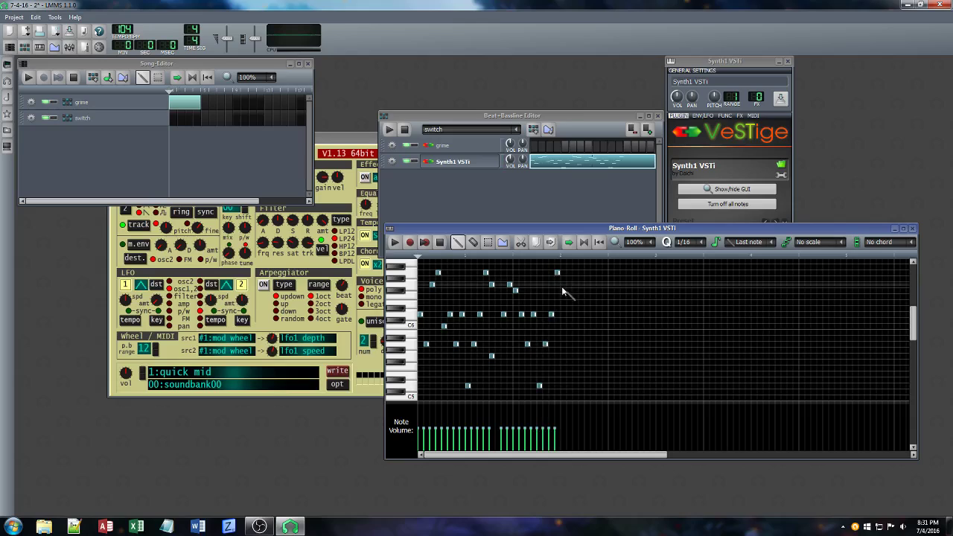
click(563, 285)
click(570, 314)
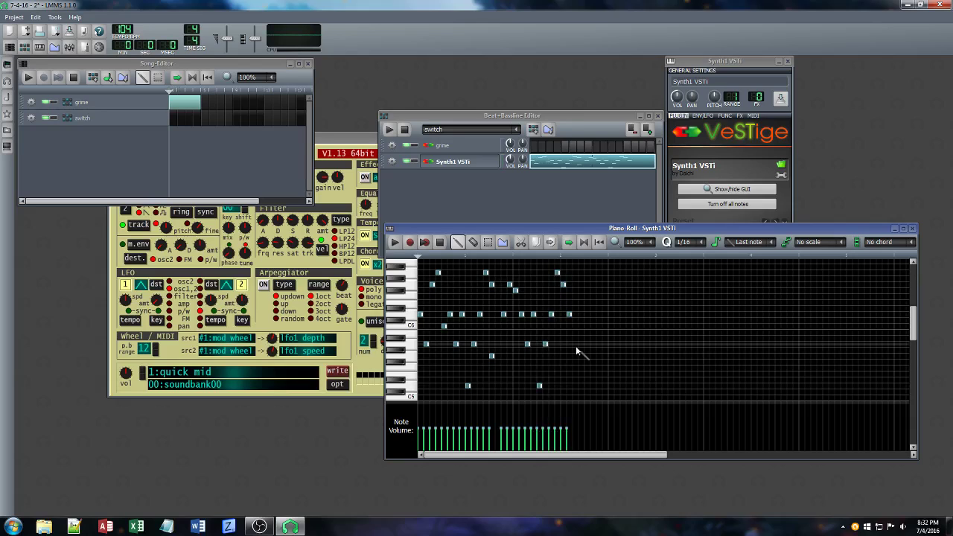
Finish bar 2 of the melody with sixteenth notes A5, D6, E6, A5, D6 and G6
click(575, 344)
click(582, 314)
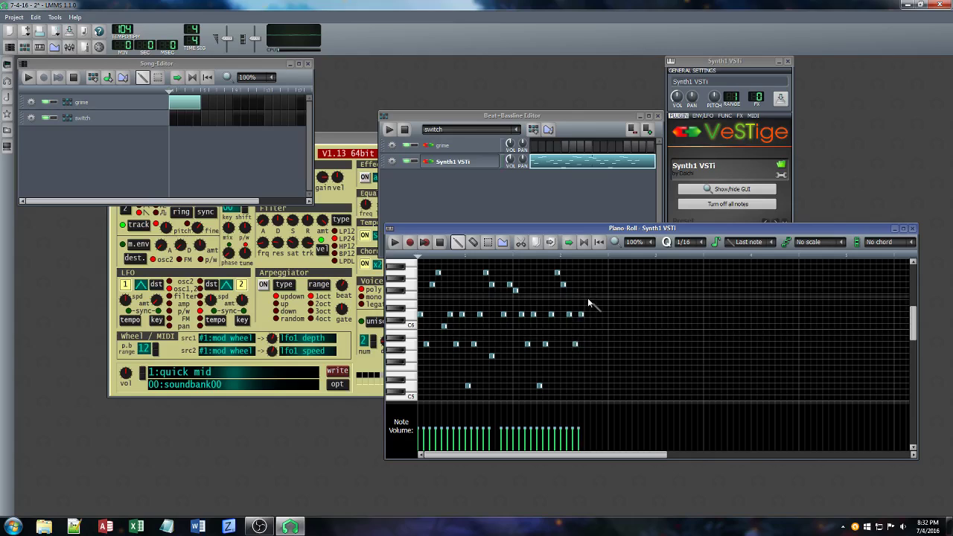
click(587, 303)
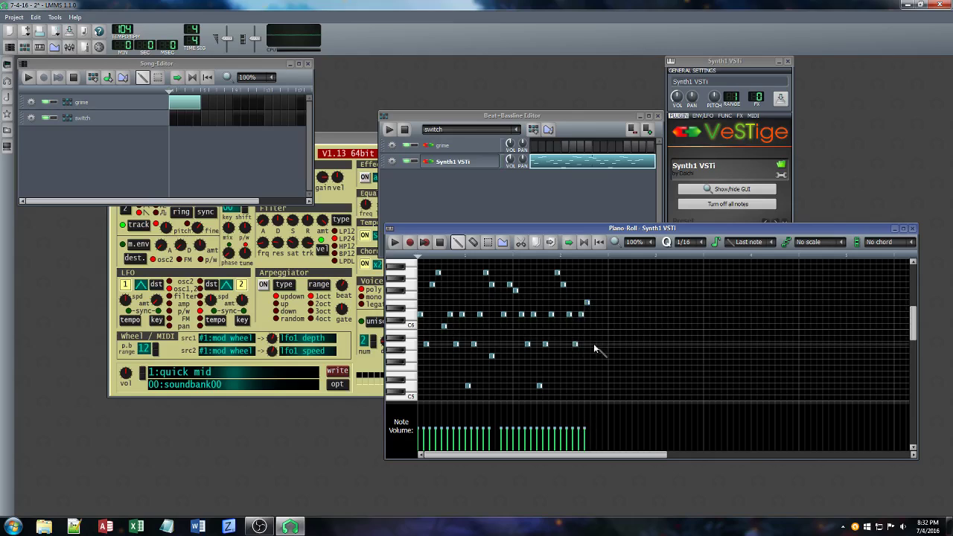
click(593, 345)
click(599, 314)
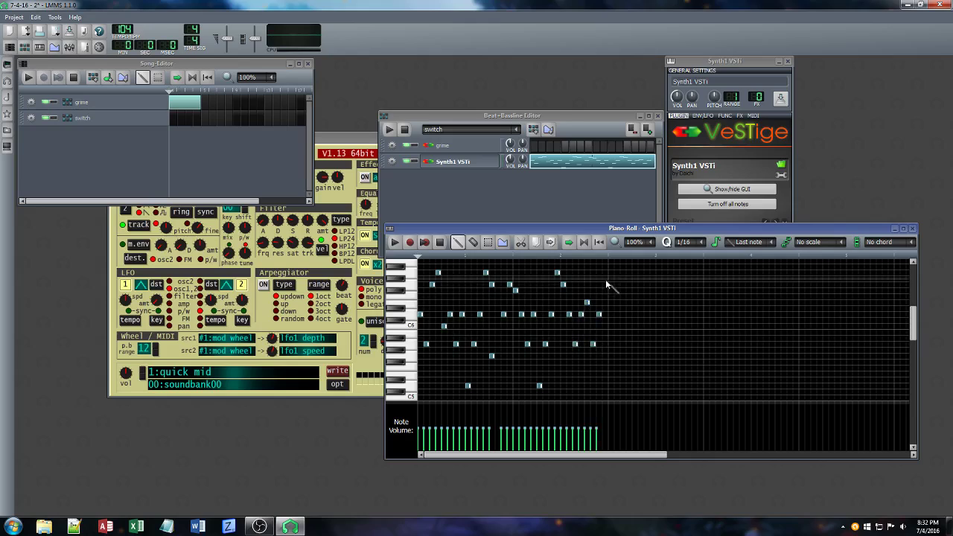
click(604, 284)
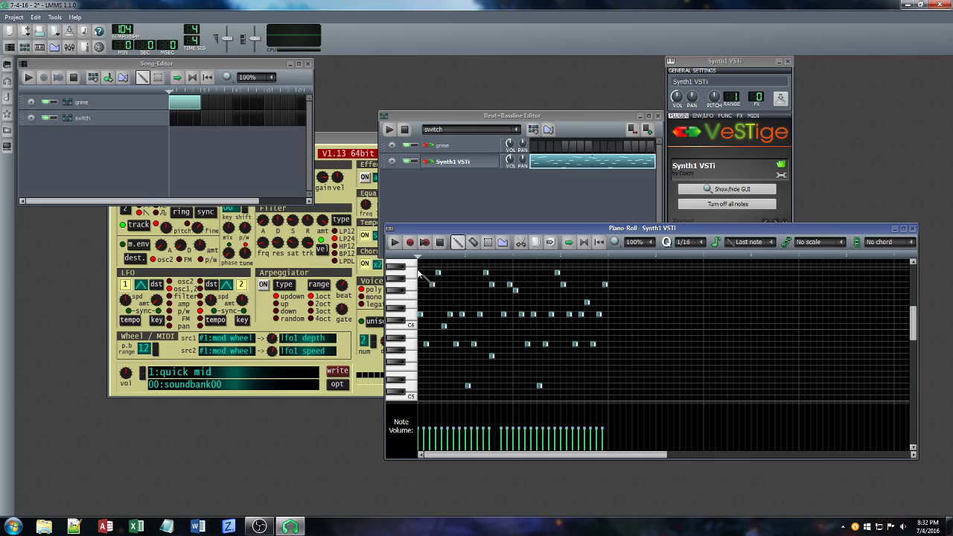
Audition the Synth1 VSTi melody and move bar 1's G5 note one sixteenth later to fill the gap
click(394, 243)
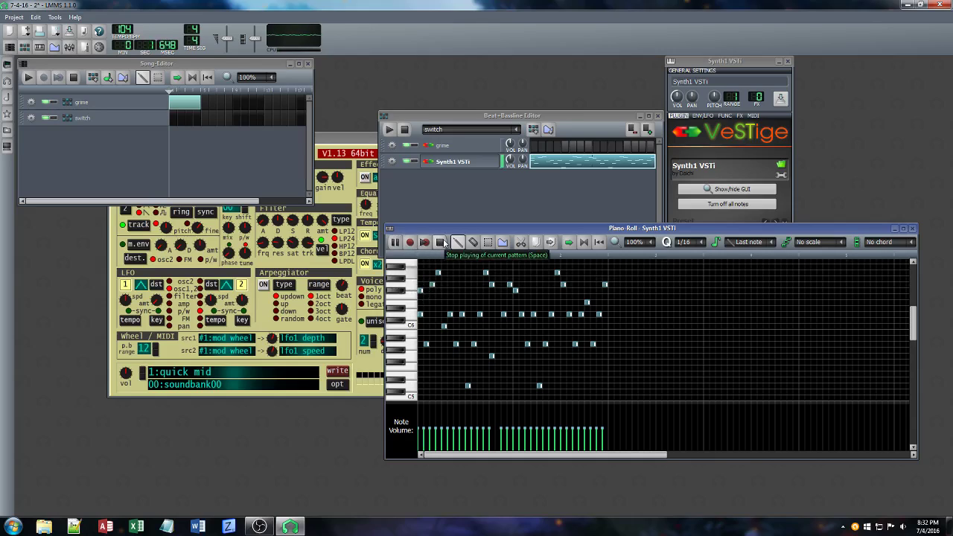
click(443, 243)
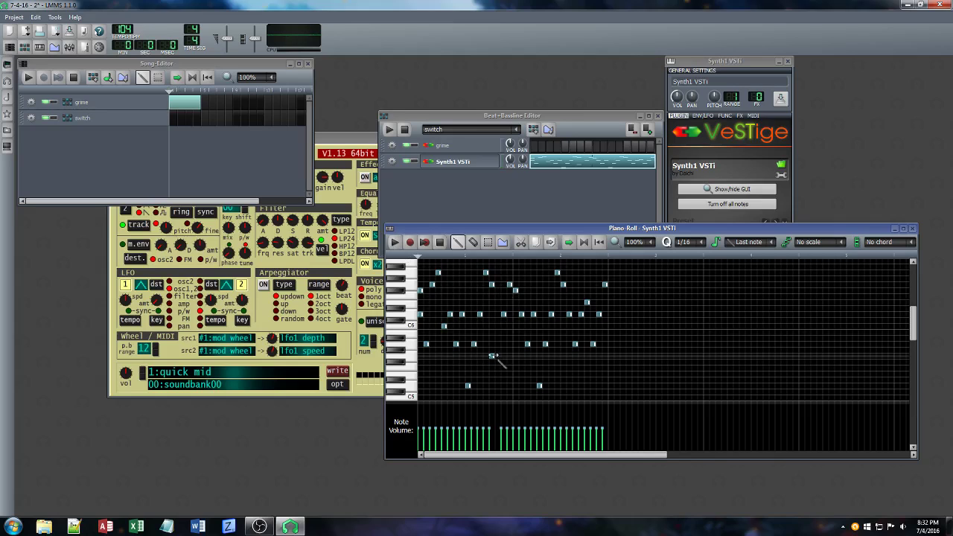
click(394, 242)
click(439, 242)
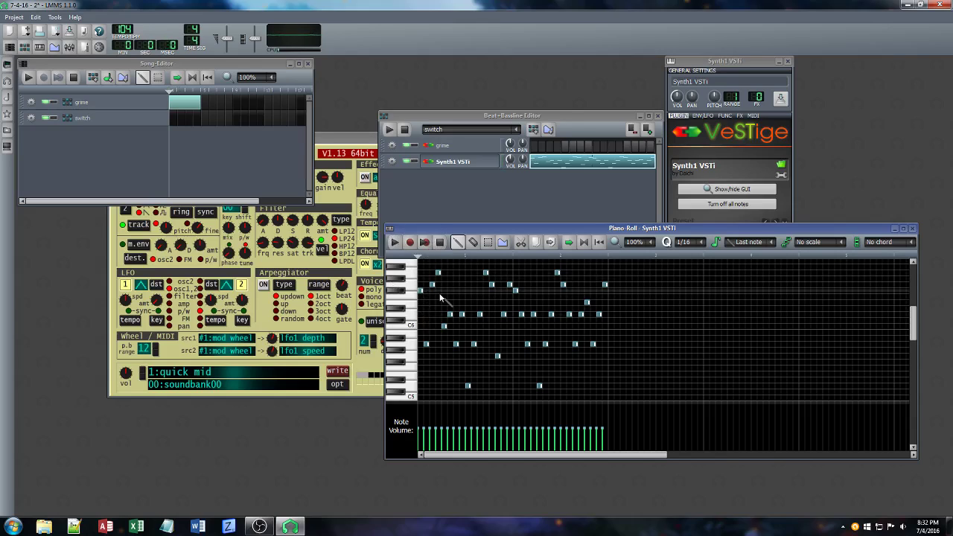
Lower the melody's first note to D6 and play the pattern to check it
click(421, 302)
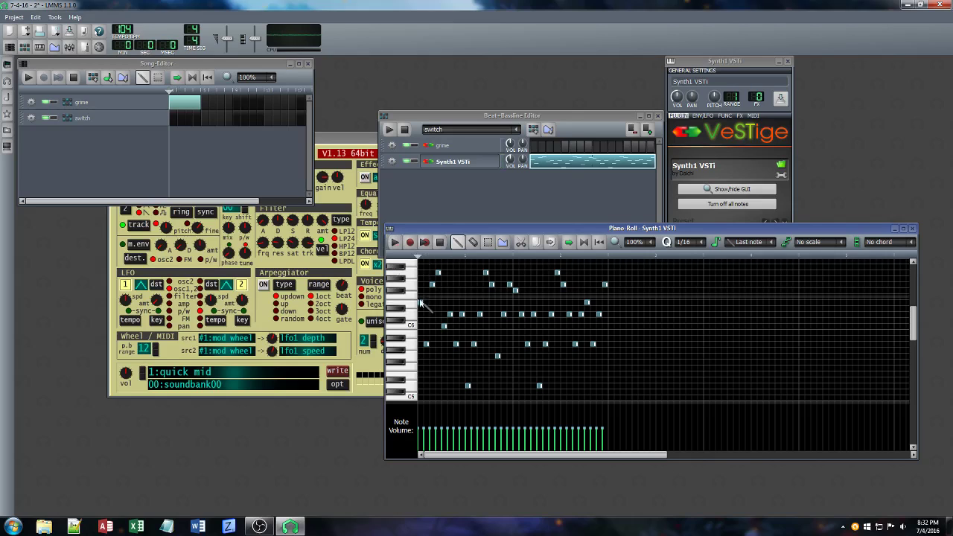
click(421, 301)
drag(421, 301, 421, 314)
click(395, 242)
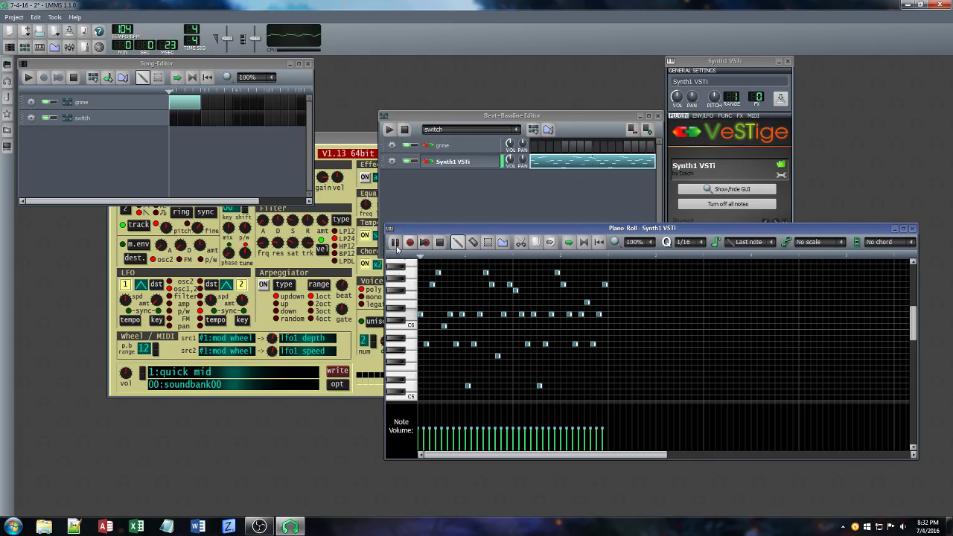
click(440, 243)
Place a two-bar switch block at the start of the Song-Editor and rename the Synth1 VSTi instrument track to switch
click(180, 121)
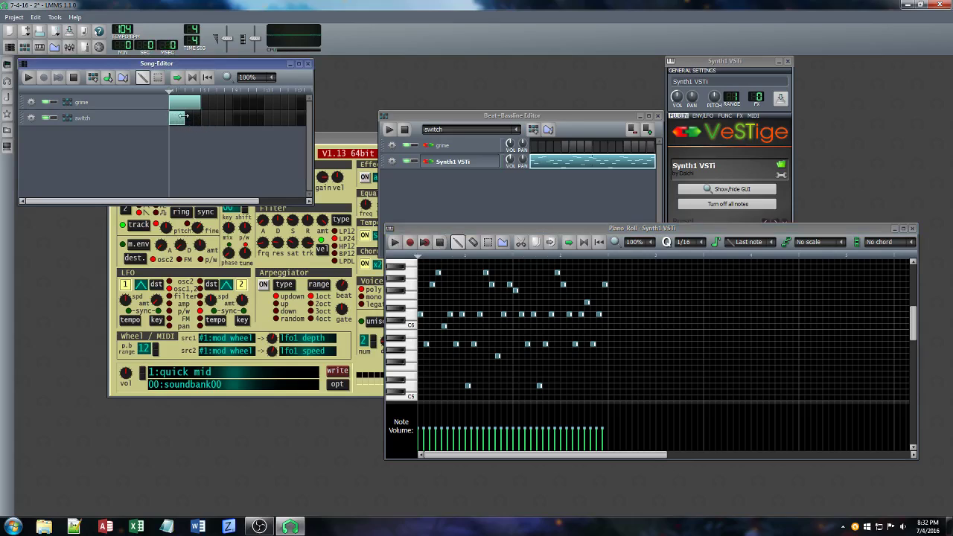
drag(182, 117, 207, 125)
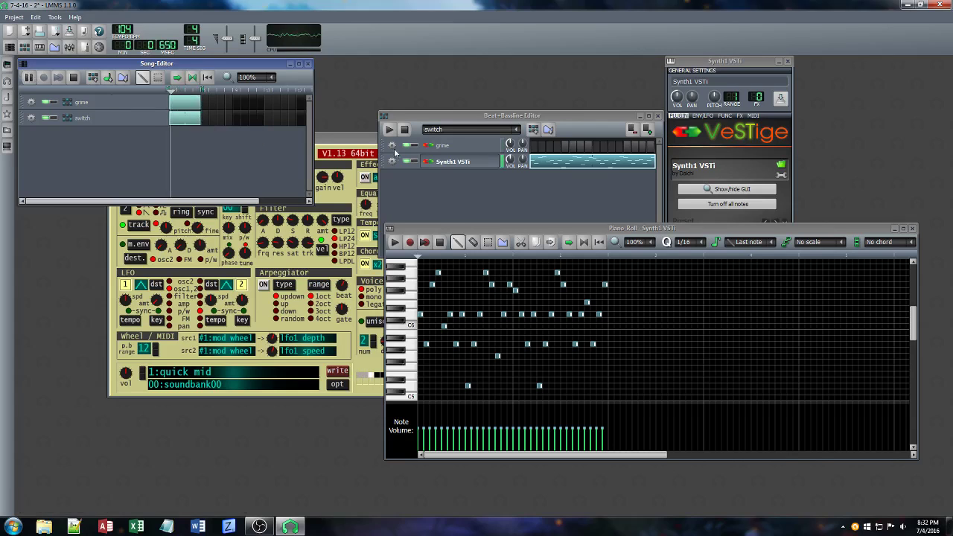
double_click(453, 162)
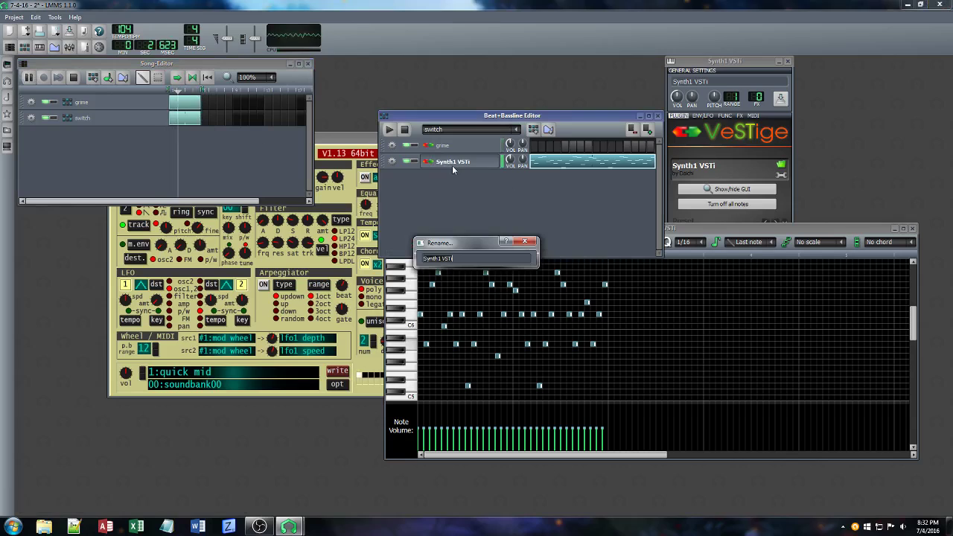
text(switch)
key(Return)
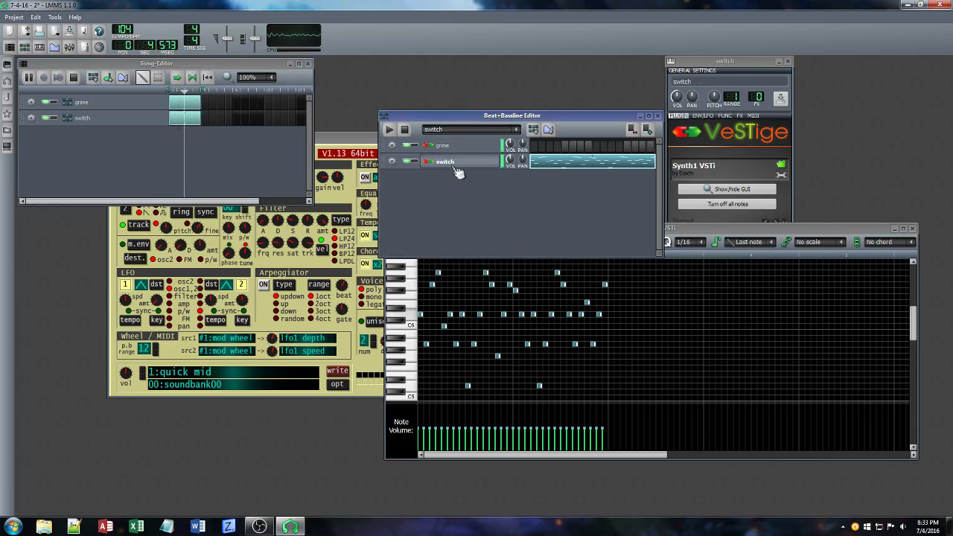
Adjust the switch track's Synth1 filter and toggle its a.d.1 effect during song playback, and close the synth window after stopping
click(350, 144)
drag(350, 144, 307, 221)
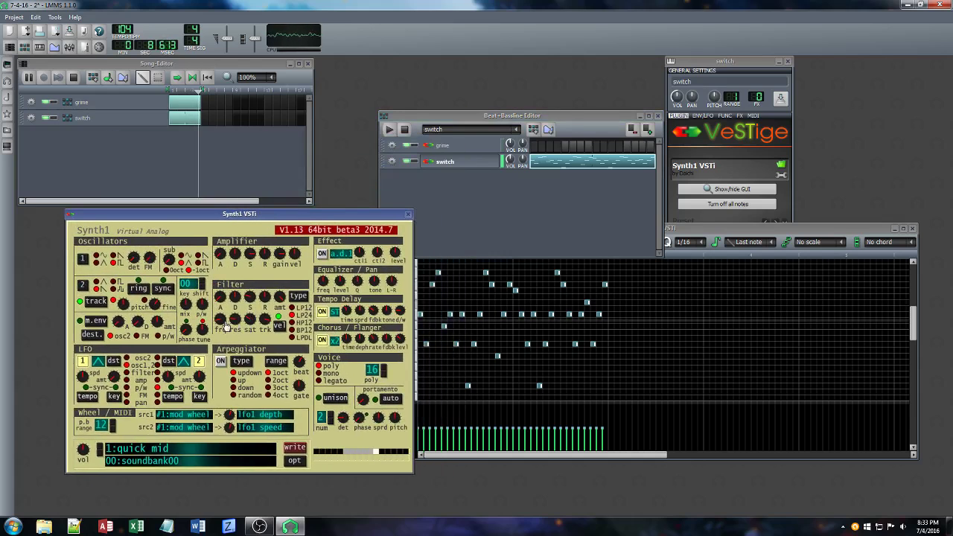
drag(243, 322, 243, 319)
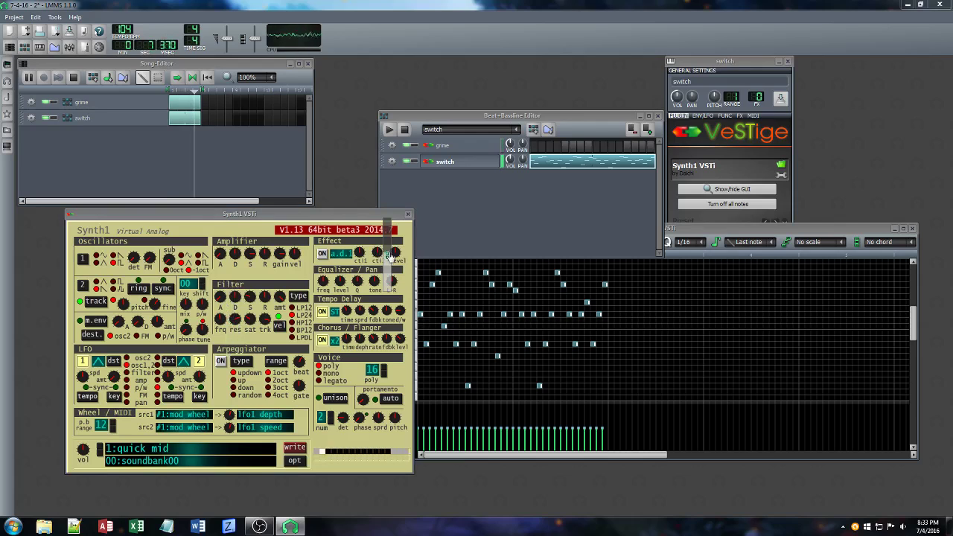
click(322, 254)
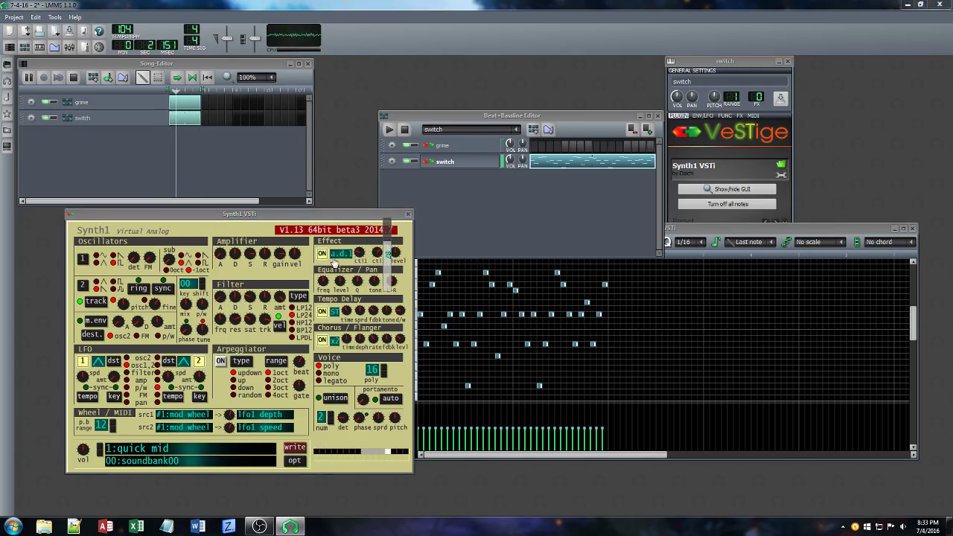
click(234, 152)
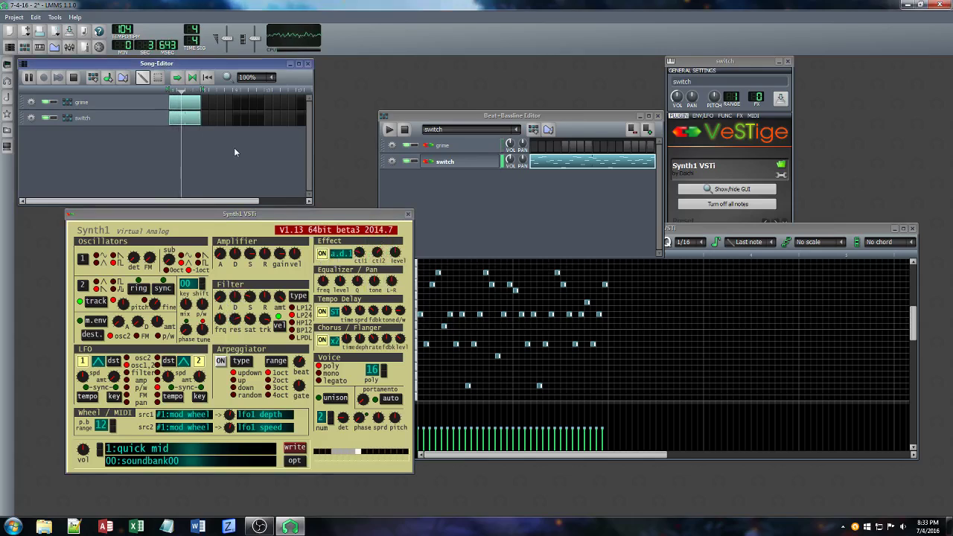
click(76, 79)
click(408, 215)
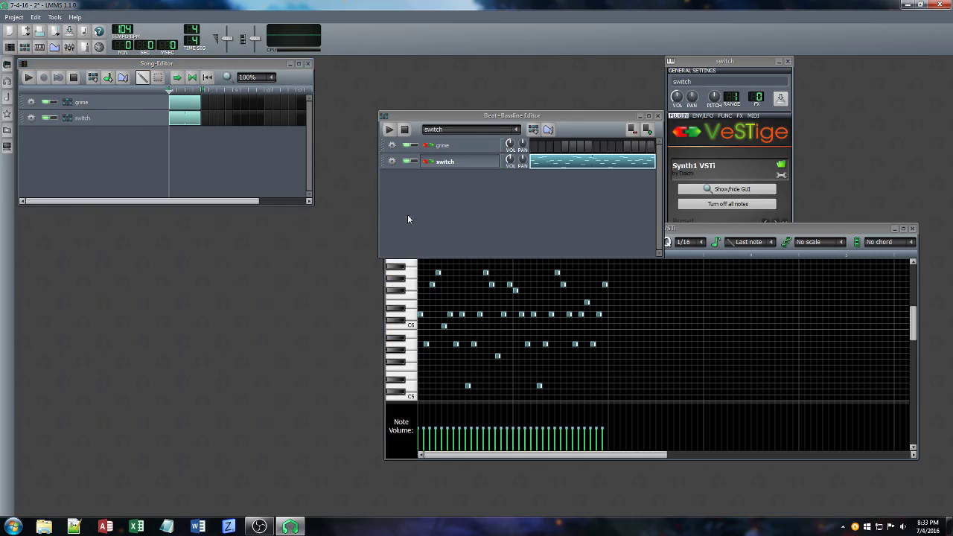
Show the instrument plugins list, and clear the workspace by moving the Beat+Bassline Editor and closing the Piano-Roll
click(8, 66)
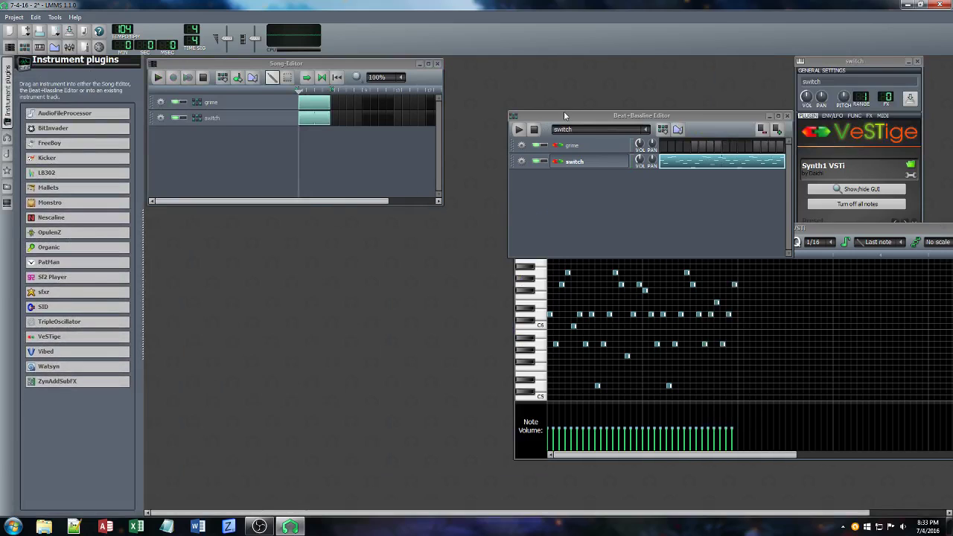
drag(564, 111, 508, 81)
drag(833, 224, 760, 253)
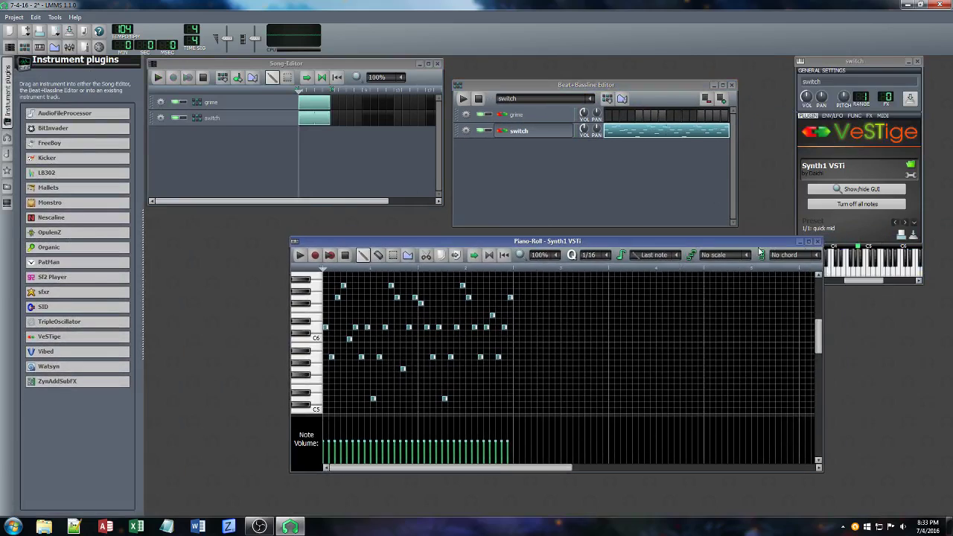
click(818, 241)
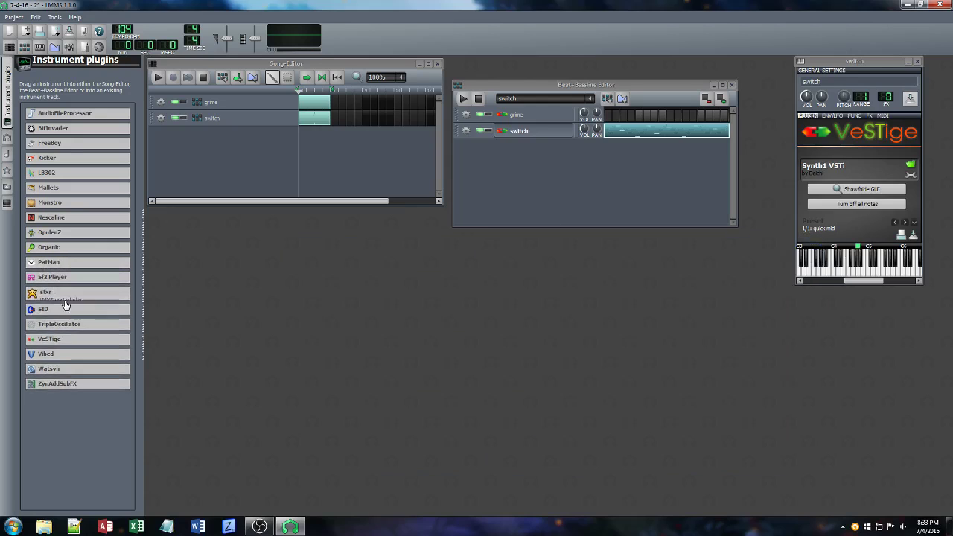
Add a VeSTige instrument track to the Beat+Bassline Editor and rename it mid
drag(50, 336, 560, 171)
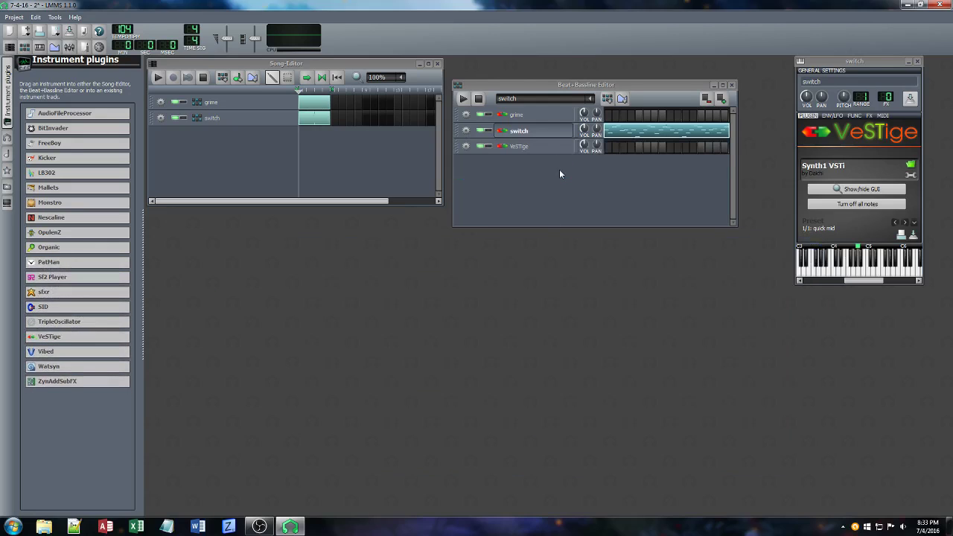
click(246, 170)
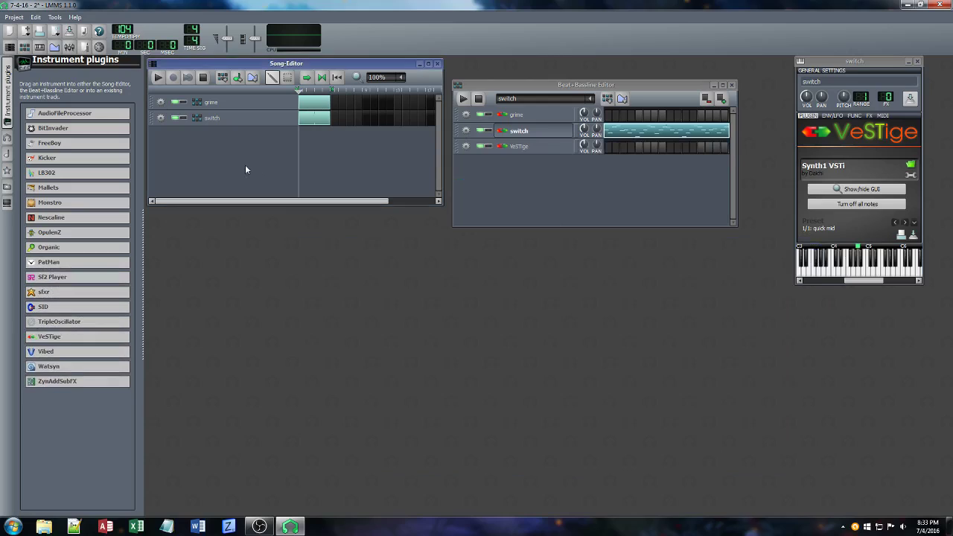
double_click(541, 146)
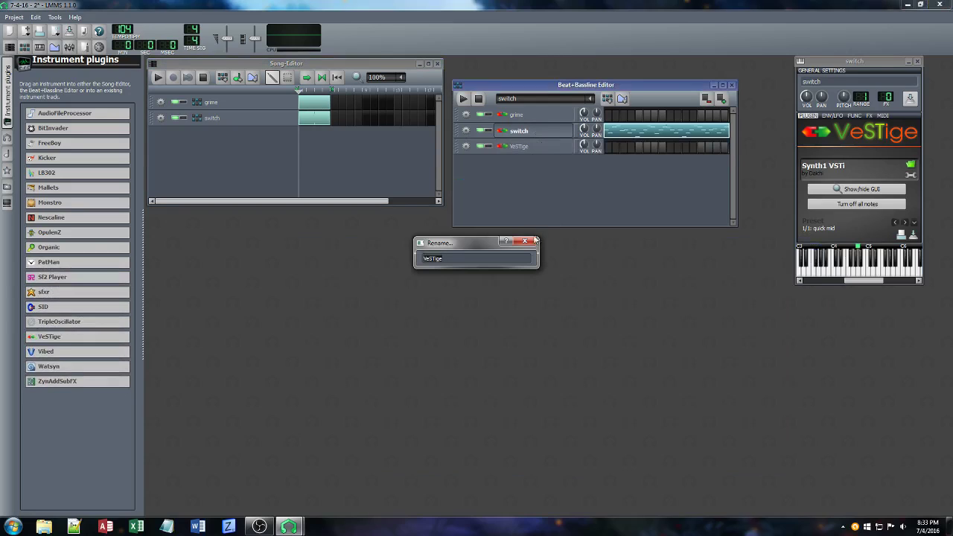
click(535, 241)
double_click(520, 147)
text(mid)
key(Return)
Add a new beat/bassline track to the Song-Editor and name it mid
click(222, 78)
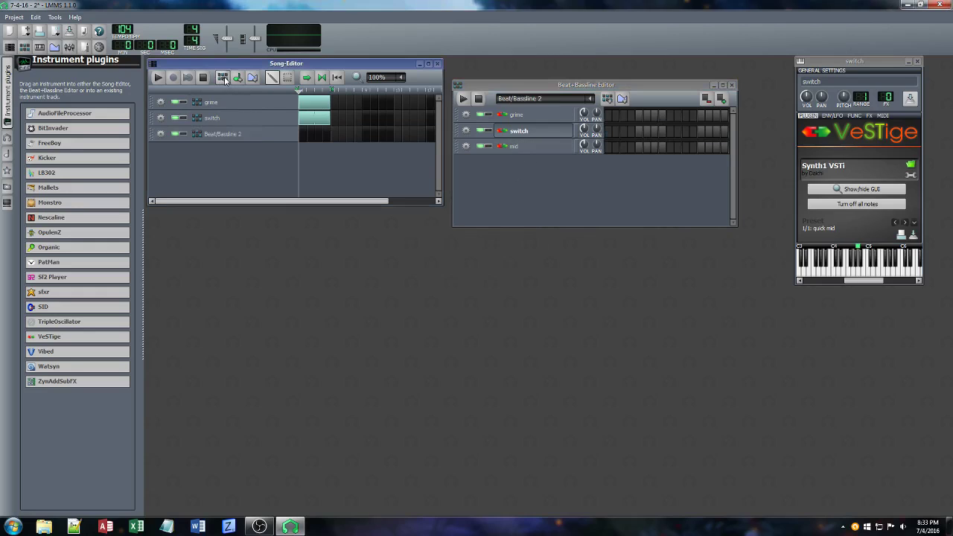
double_click(212, 134)
text(m)
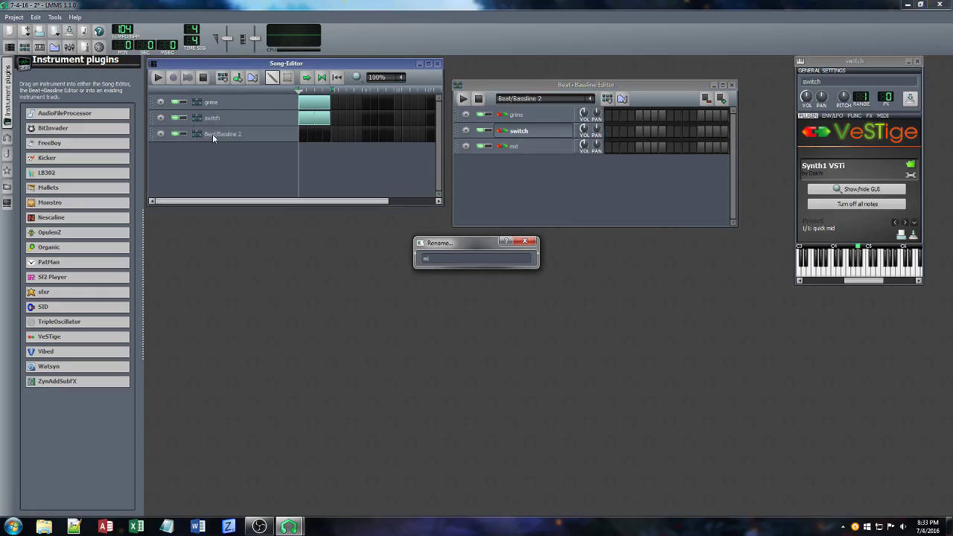
text(id)
key(Return)
Open the mid track's pattern in the Piano-Roll and place a sixteenth note D5 at the start of bar 1
right_click(639, 149)
click(644, 157)
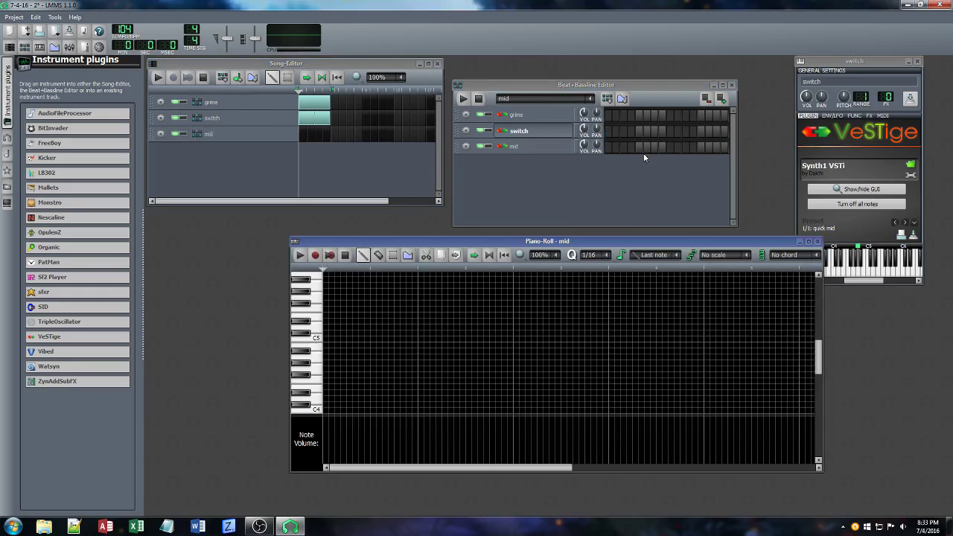
click(326, 326)
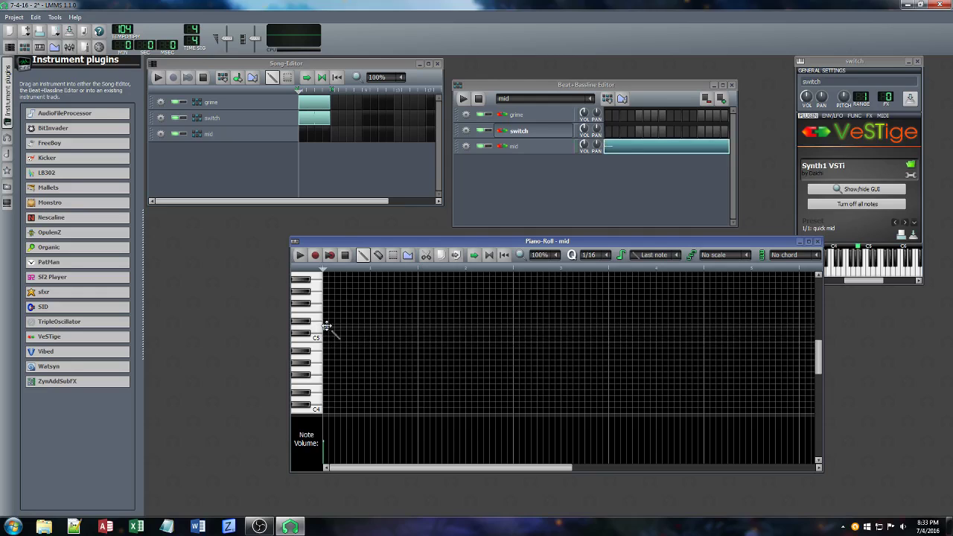
Load the Synth1 VST plugin from the VST Instruments Synths folder into the mid track's VeSTige instrument
click(539, 149)
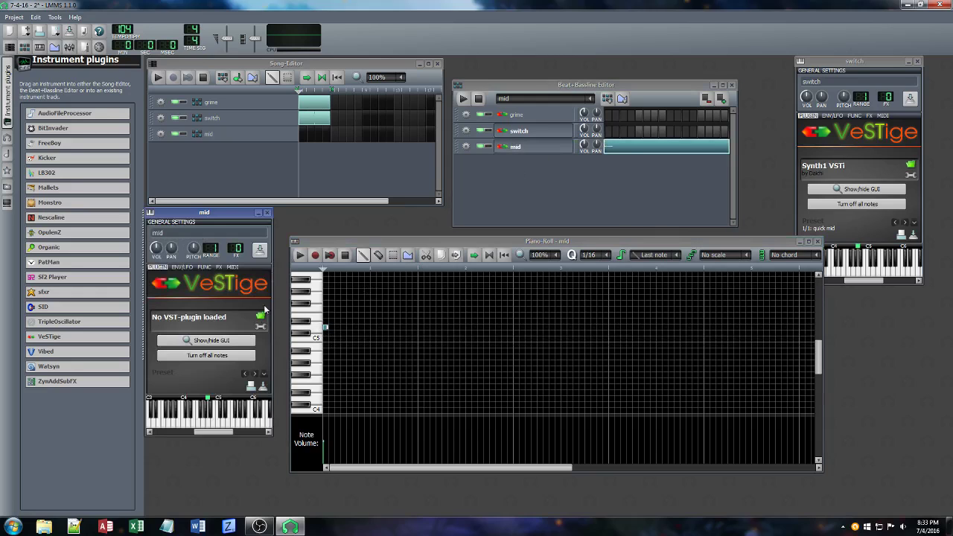
click(260, 319)
click(588, 165)
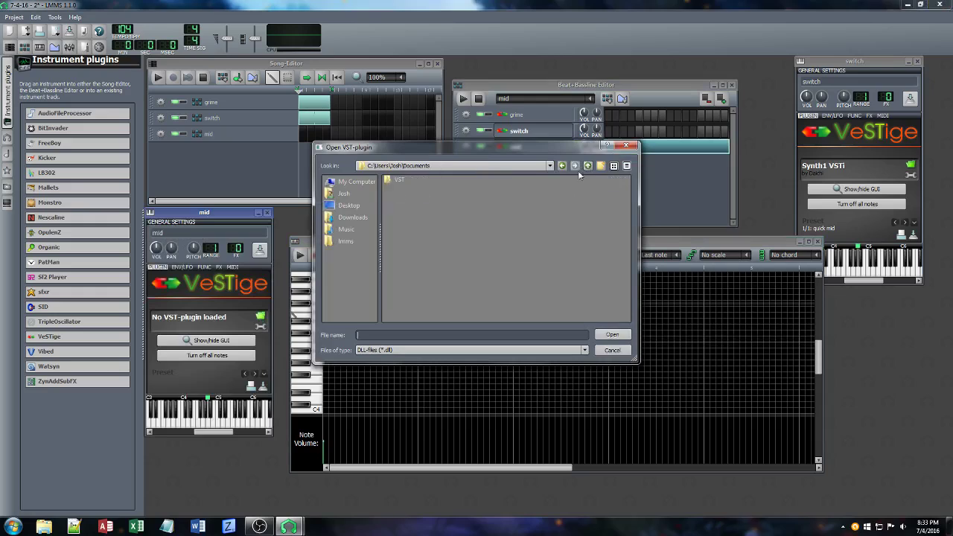
click(588, 165)
click(562, 165)
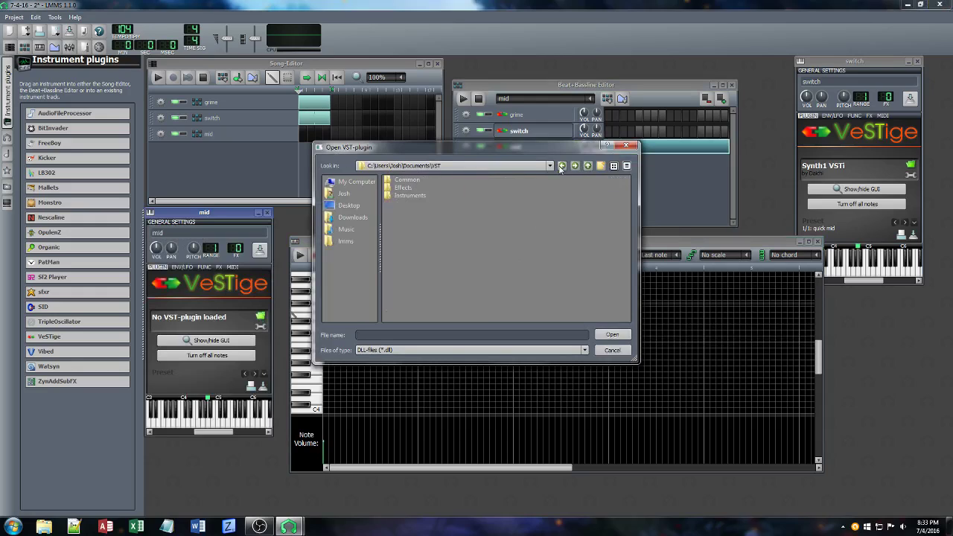
double_click(408, 195)
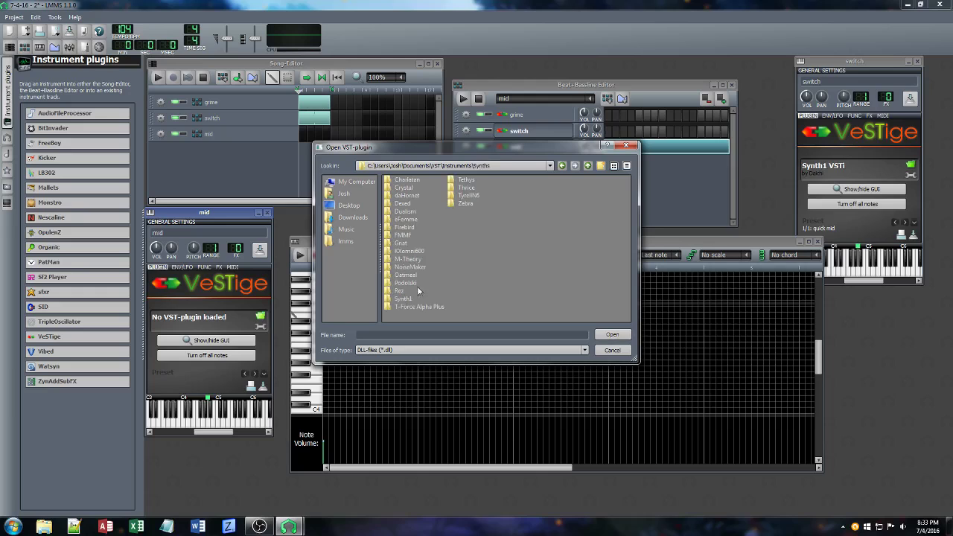
double_click(403, 298)
double_click(489, 212)
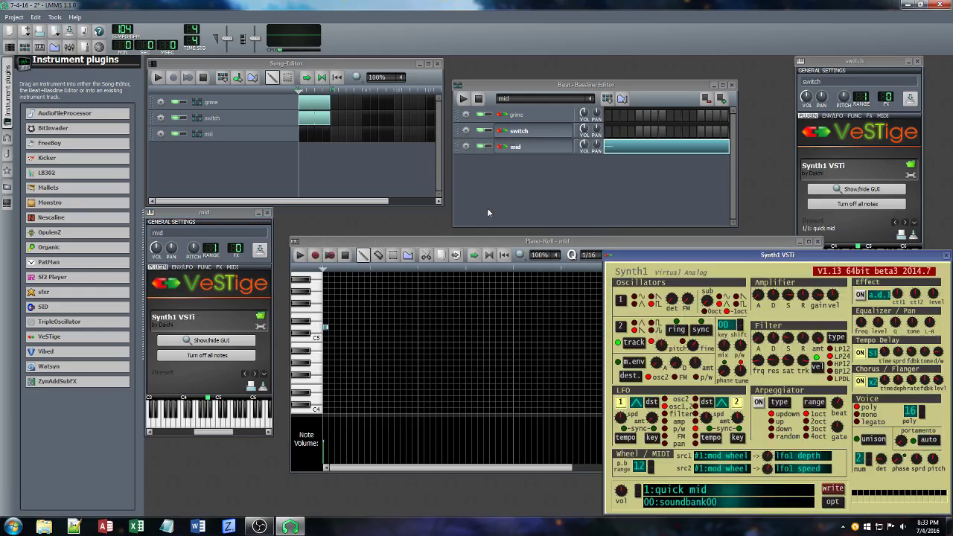
Move the mid note down to D4, repeat it as eight consecutive sixteenths, and duplicate them to fill sixteen notes
click(327, 328)
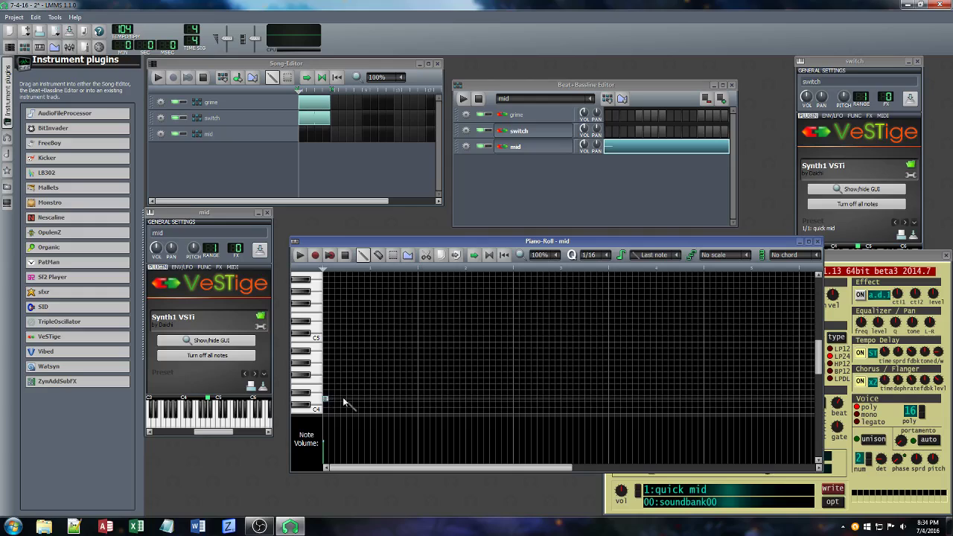
drag(336, 400, 330, 401)
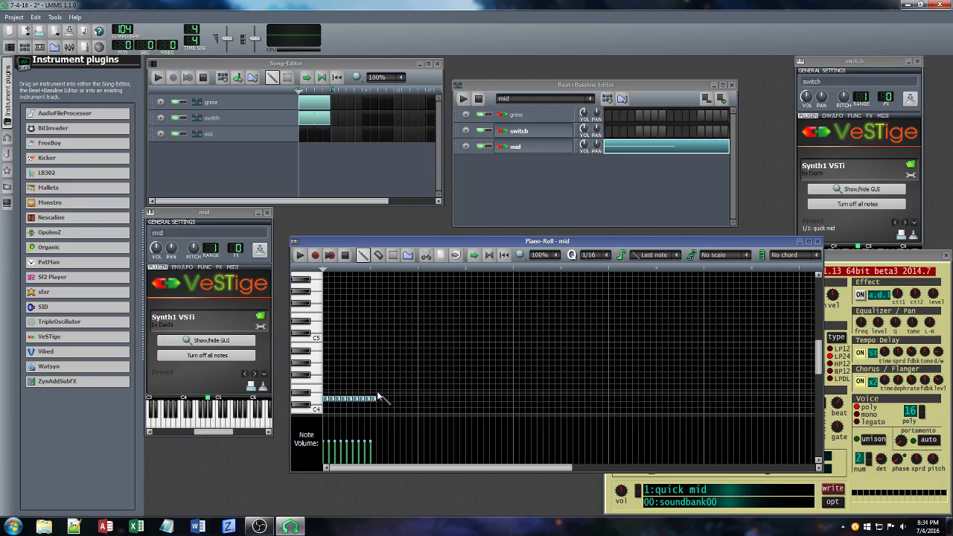
right_click(374, 399)
key(ctrl+a)
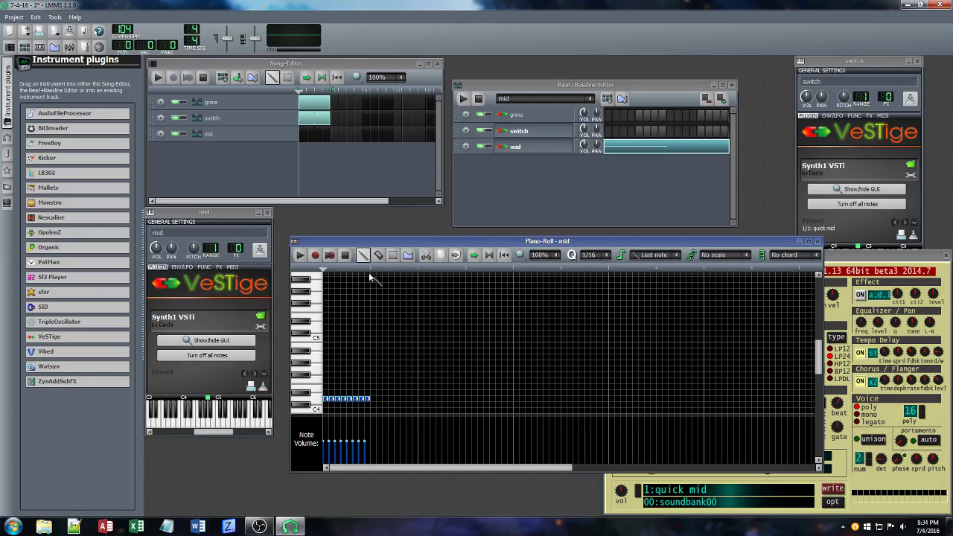
key(ctrl+v)
Play the mid pattern while adjusting Synth1's filter resonance, filter tracking and oscillator FM, and stop playback
click(299, 257)
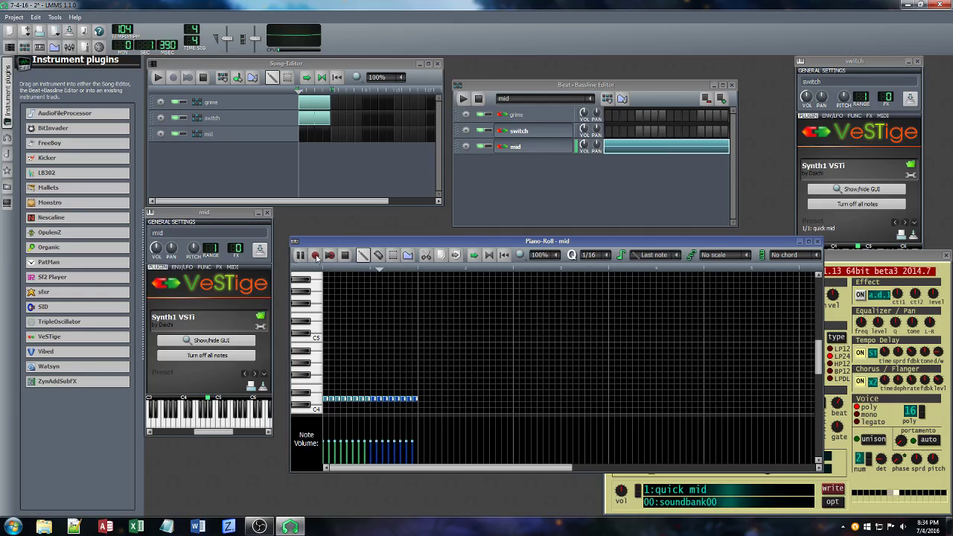
drag(831, 256, 816, 226)
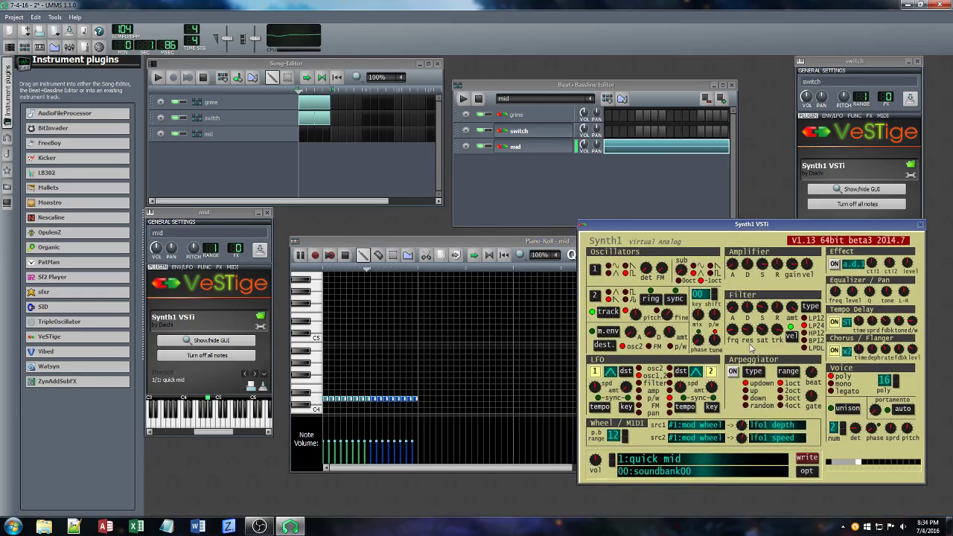
drag(745, 331, 774, 360)
click(777, 344)
drag(660, 270, 676, 257)
click(364, 265)
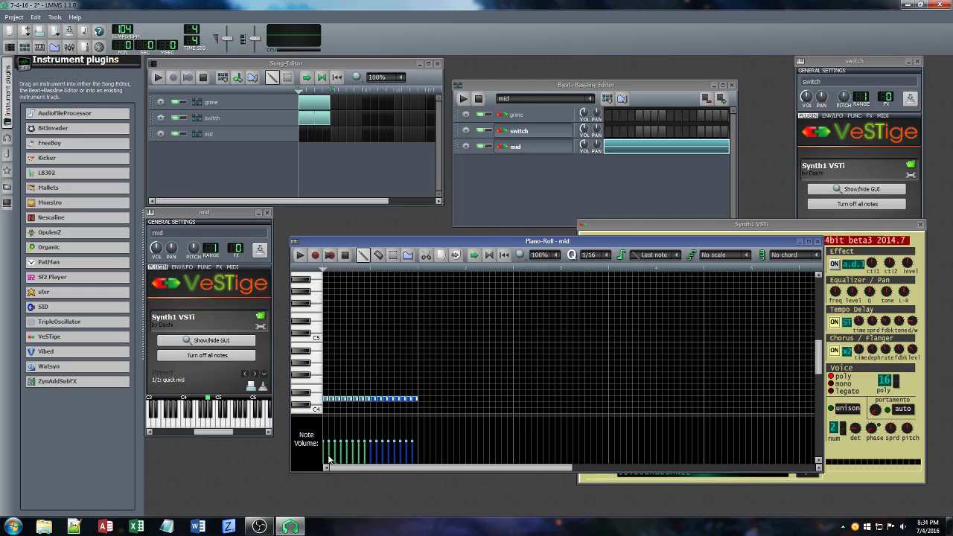
Deselect the notes and lower the volume of every second note in the mid pattern to about 38%
ctrl+click(343, 381)
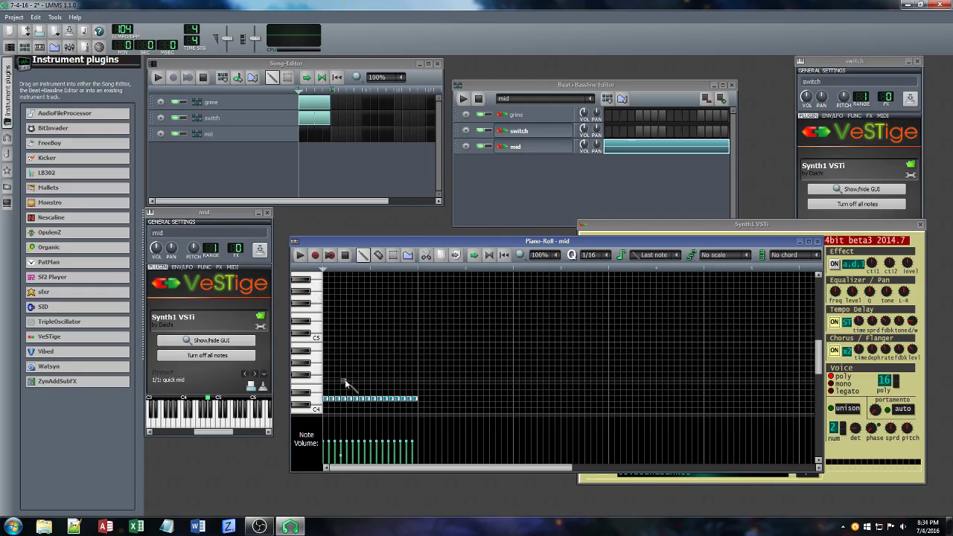
click(330, 459)
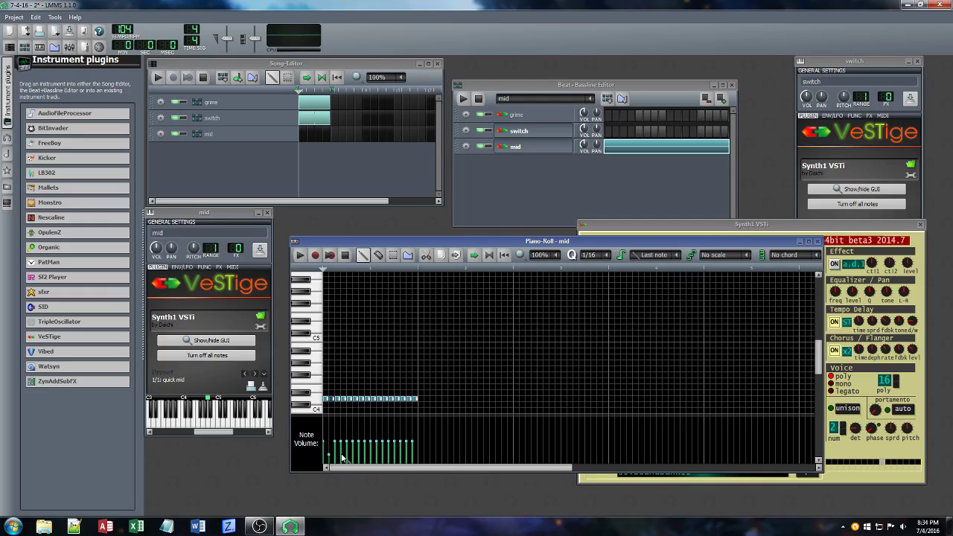
click(340, 457)
click(352, 457)
click(364, 457)
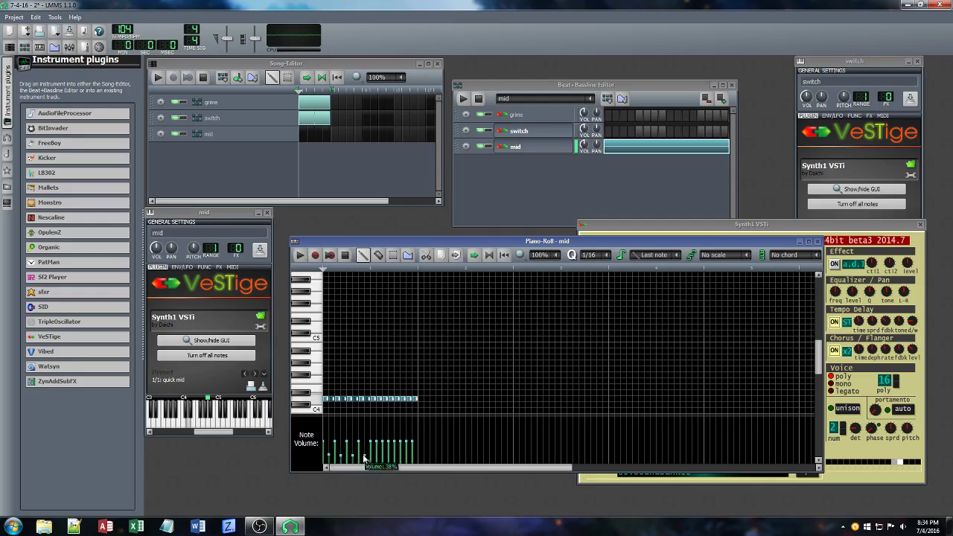
click(377, 458)
click(388, 457)
click(399, 457)
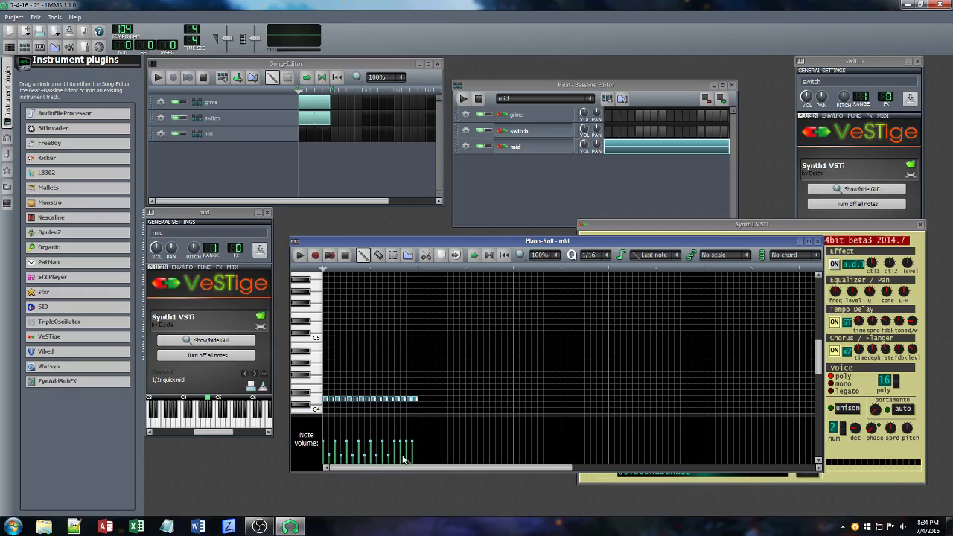
click(400, 458)
Play the mid pattern, adjust Synth1's filter resonance, and raise the volume of every second note slightly
key(space)
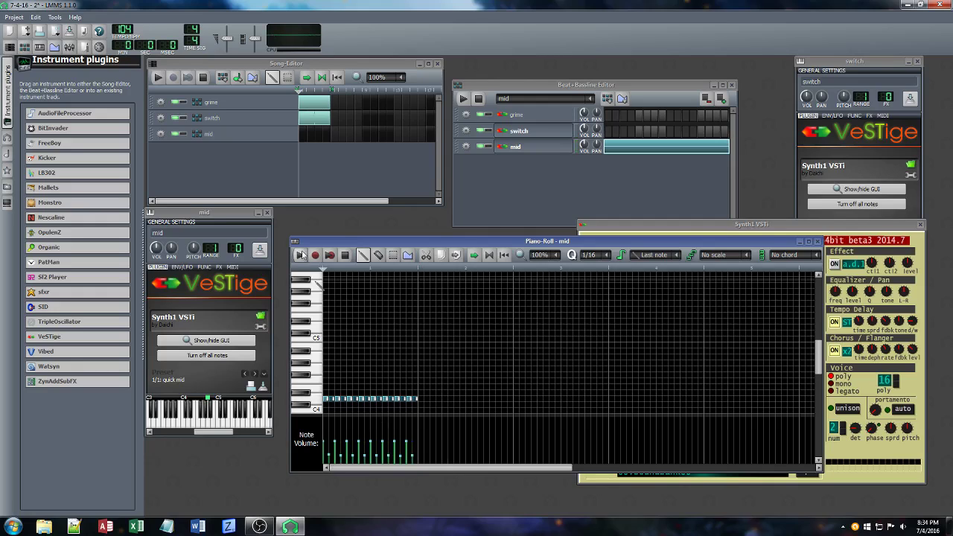
click(677, 229)
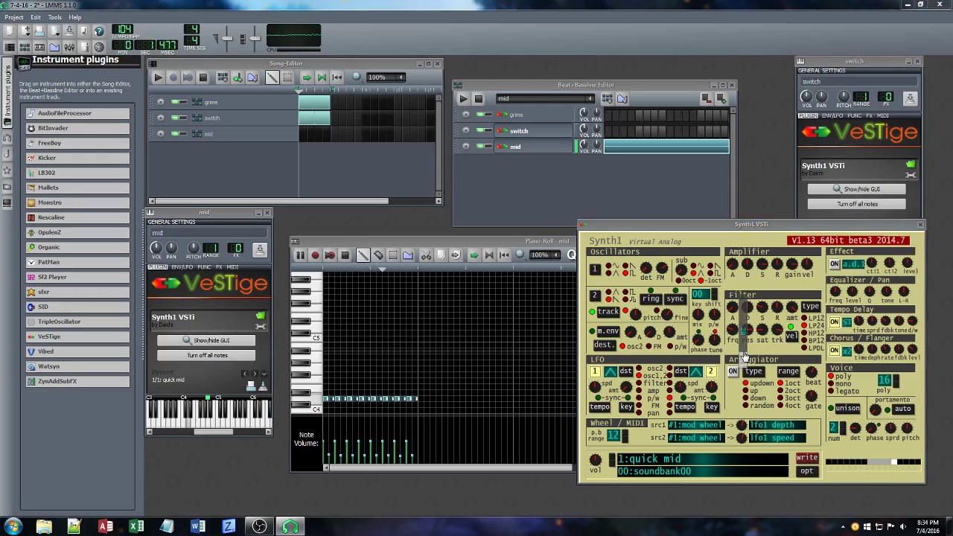
click(335, 456)
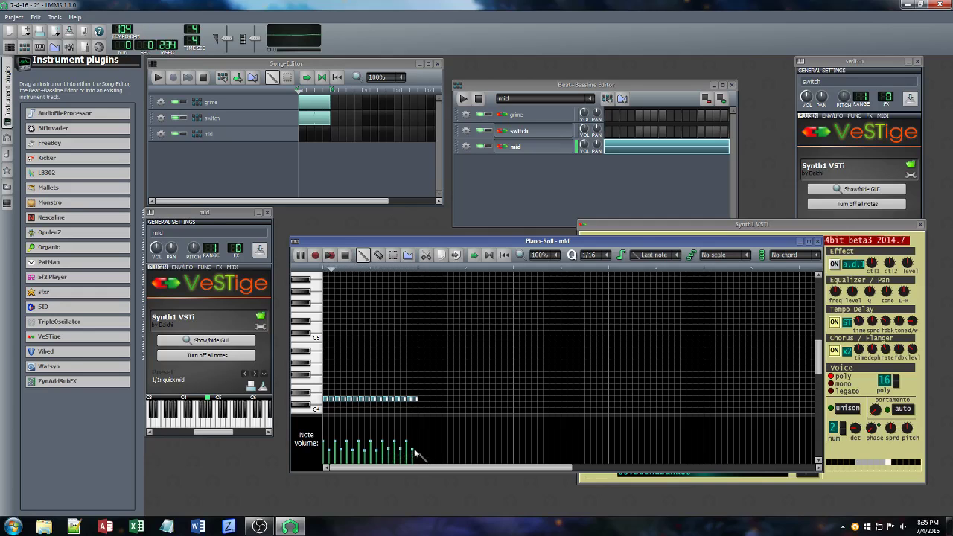
Close the Piano-Roll and adjust Synth1's amplifier sustain, sub oscillator level, and filter tracking, sustain and resonance
click(817, 241)
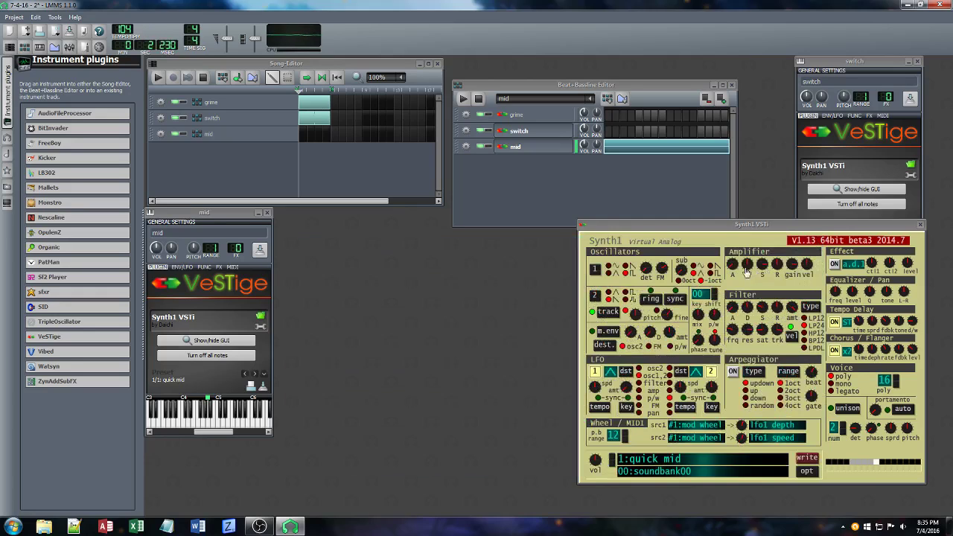
drag(759, 267, 761, 250)
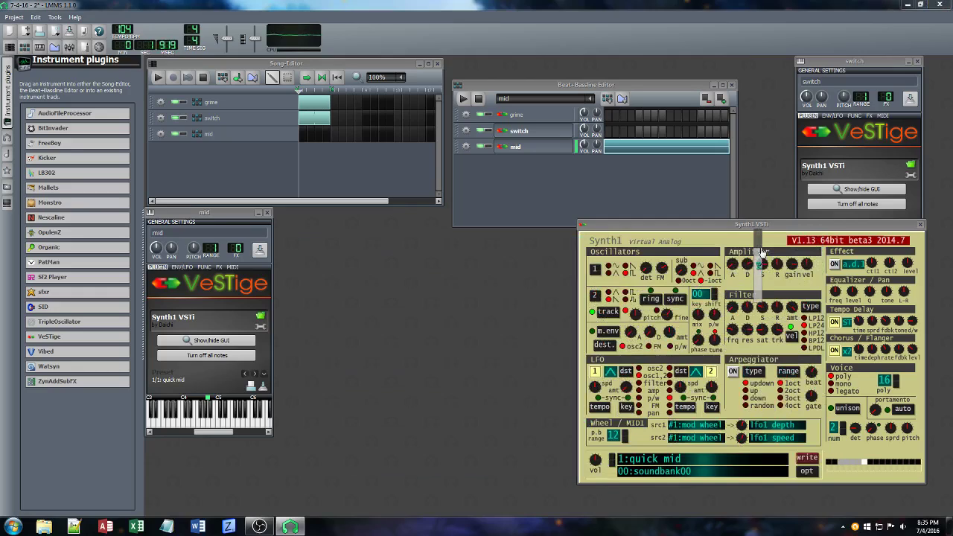
drag(682, 268, 677, 290)
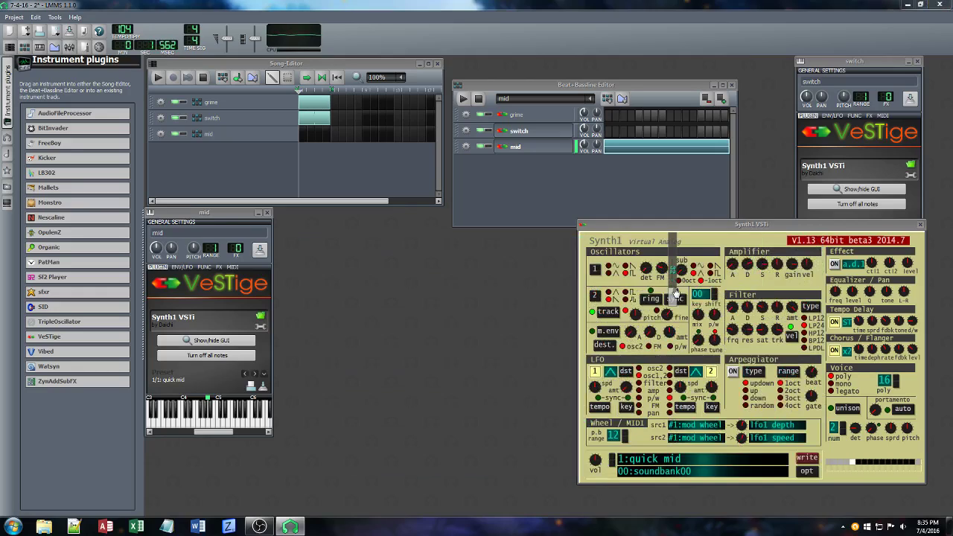
drag(746, 331, 775, 346)
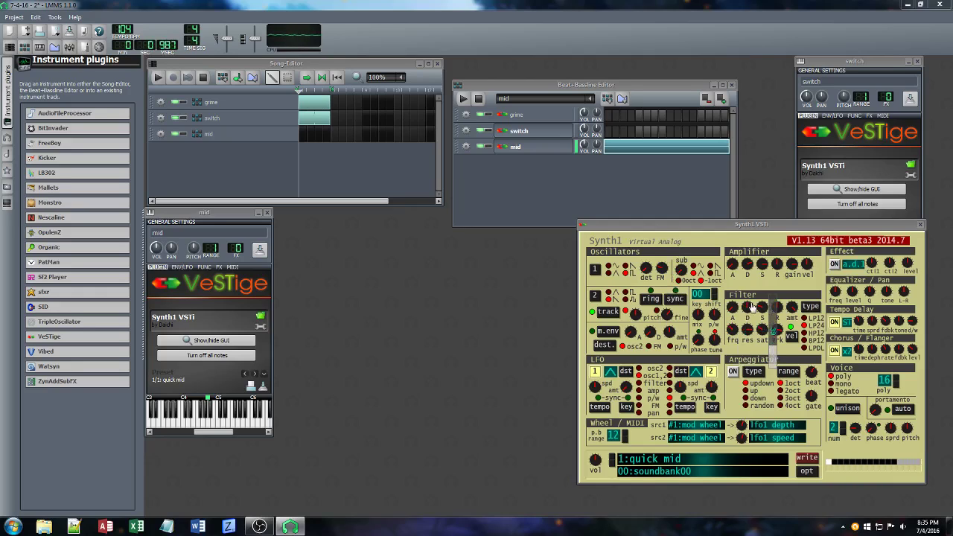
drag(759, 308, 760, 329)
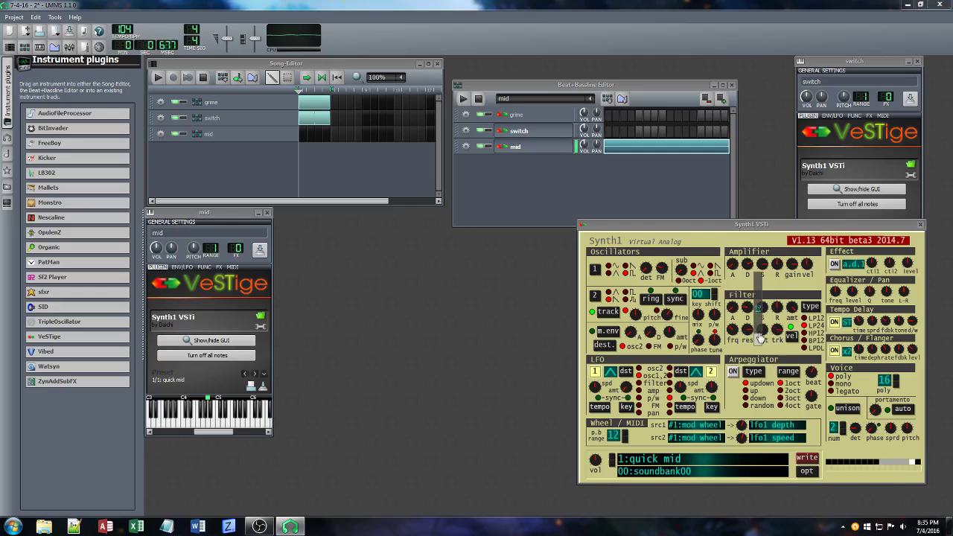
click(747, 339)
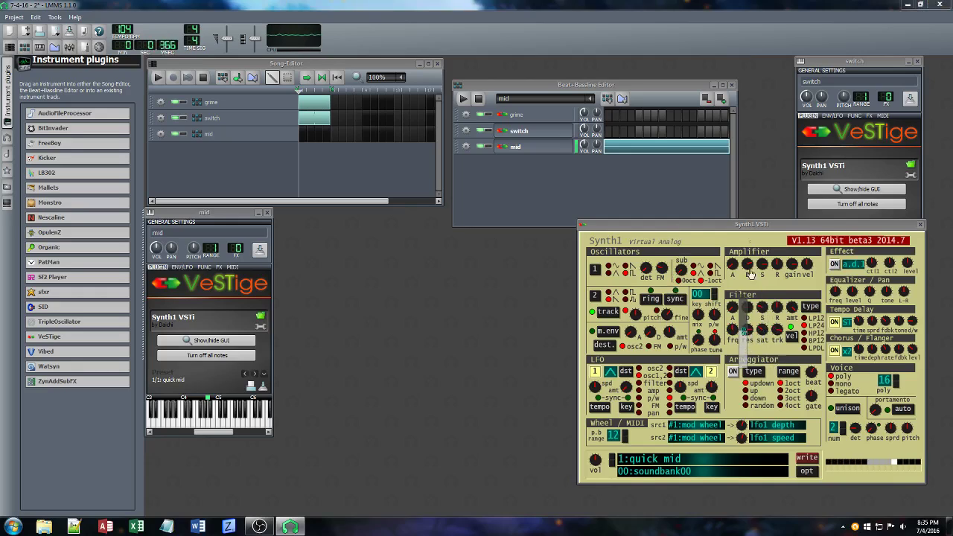
Place a four-bar mid block at bar 1 in the Song-Editor, and play the song while enabling Synth1's a.d.1 effect
drag(751, 226, 702, 224)
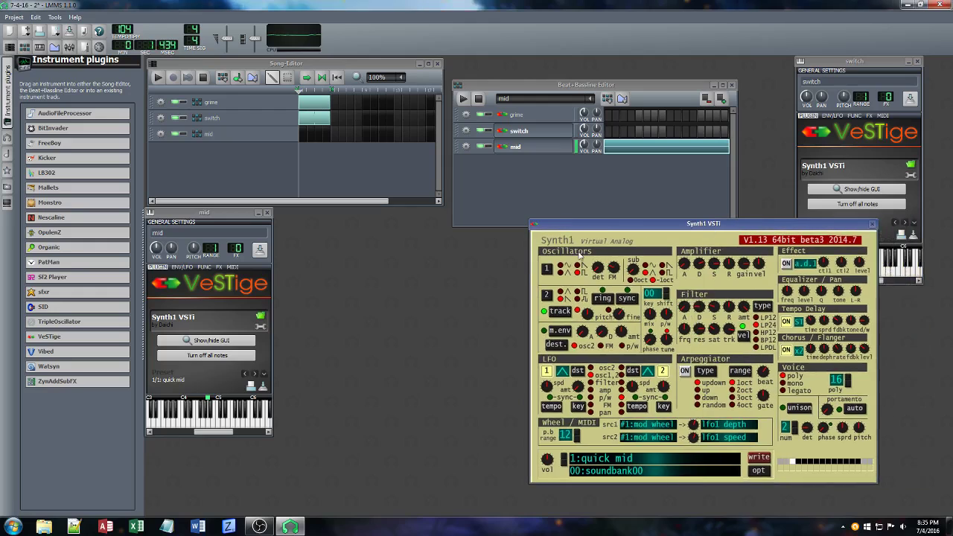
click(308, 131)
click(307, 130)
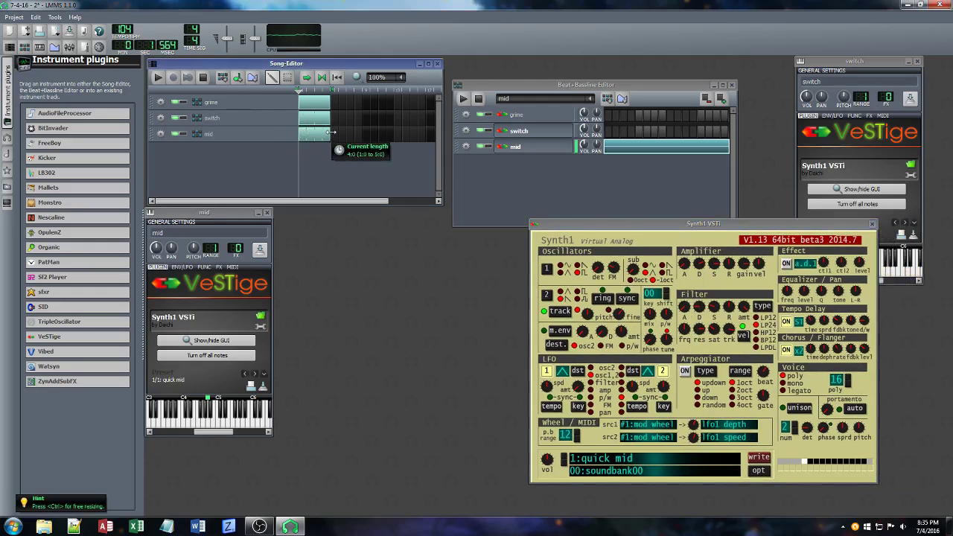
click(157, 77)
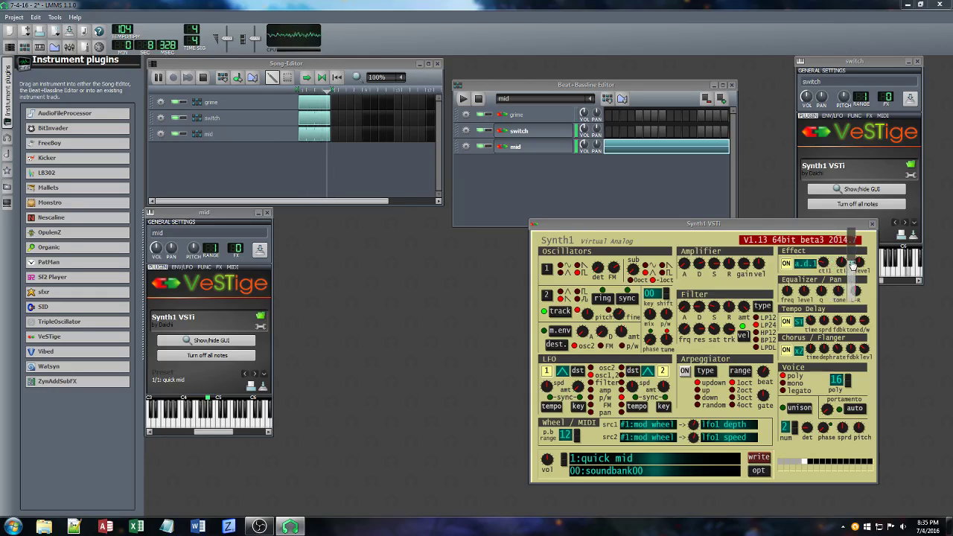
click(782, 227)
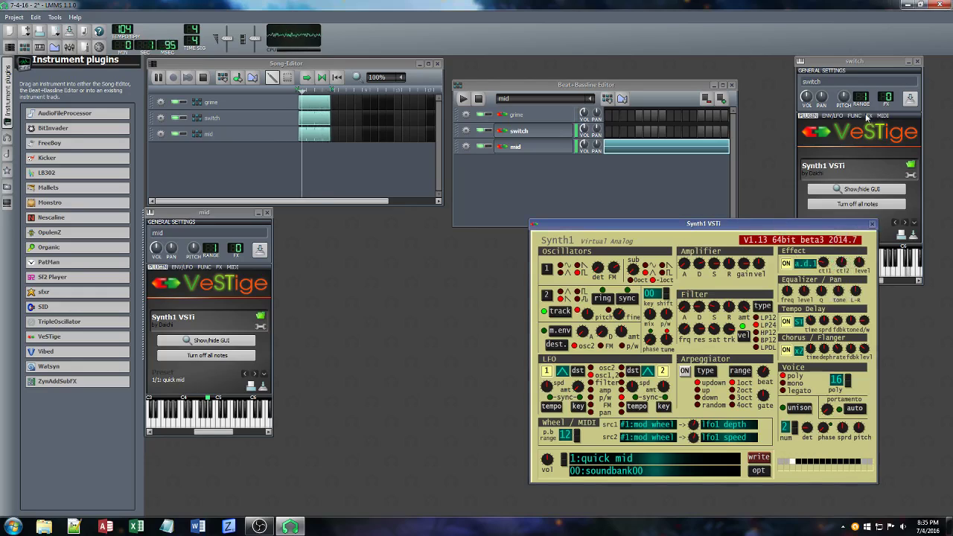
Search for azu and add the CHO_Azurite VST effect to the switch instrument's effects chain
click(868, 117)
click(858, 233)
text(atc)
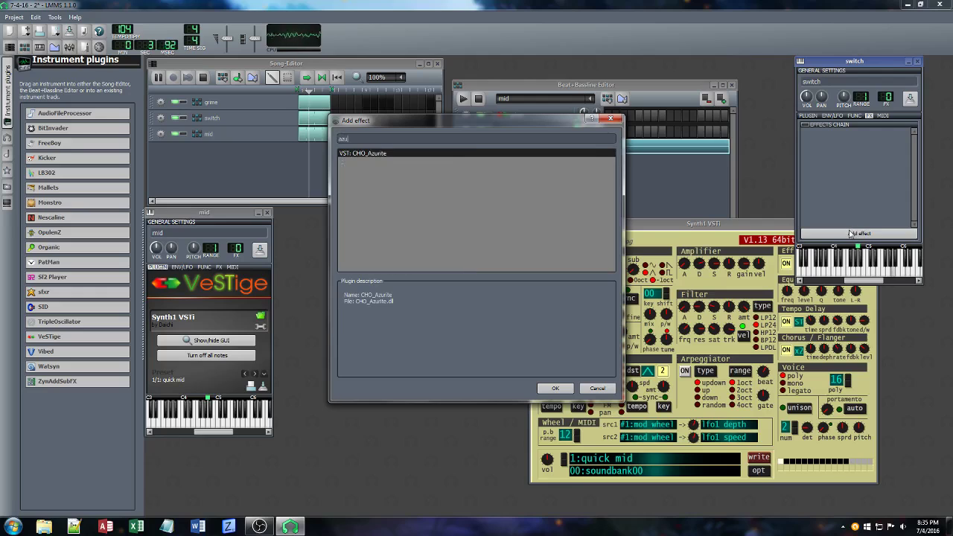
key(Return)
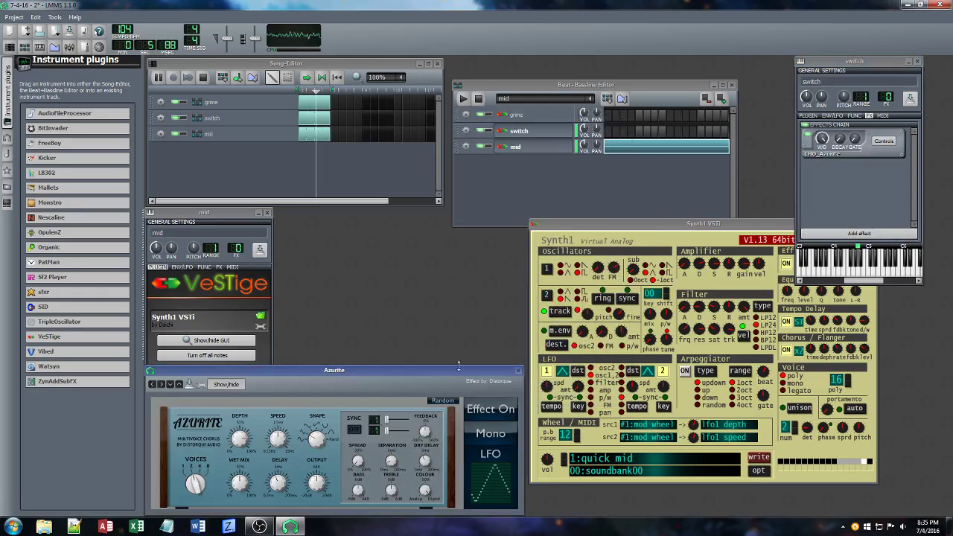
Load the Keys - Leslie preset in the Azurite chorus and switch it to Stereo
click(168, 385)
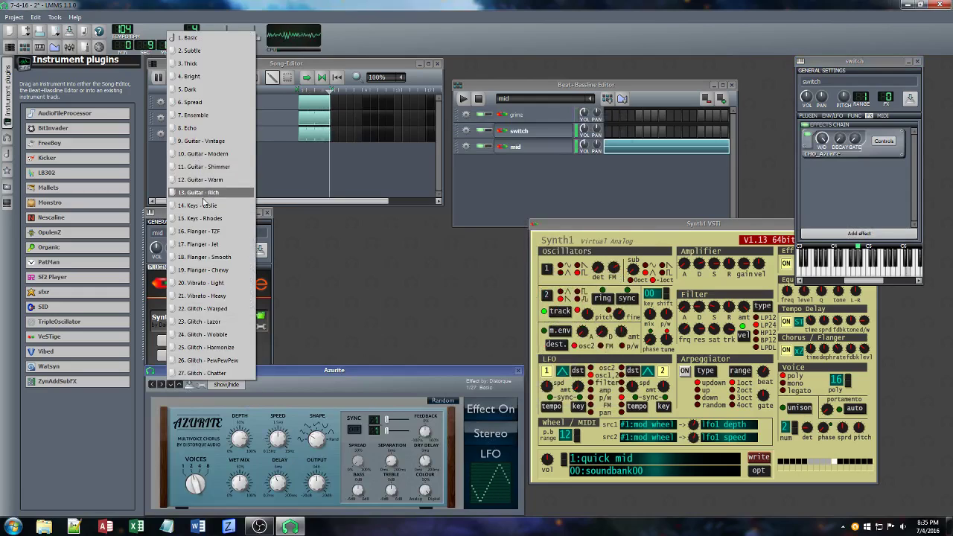
click(203, 196)
click(161, 385)
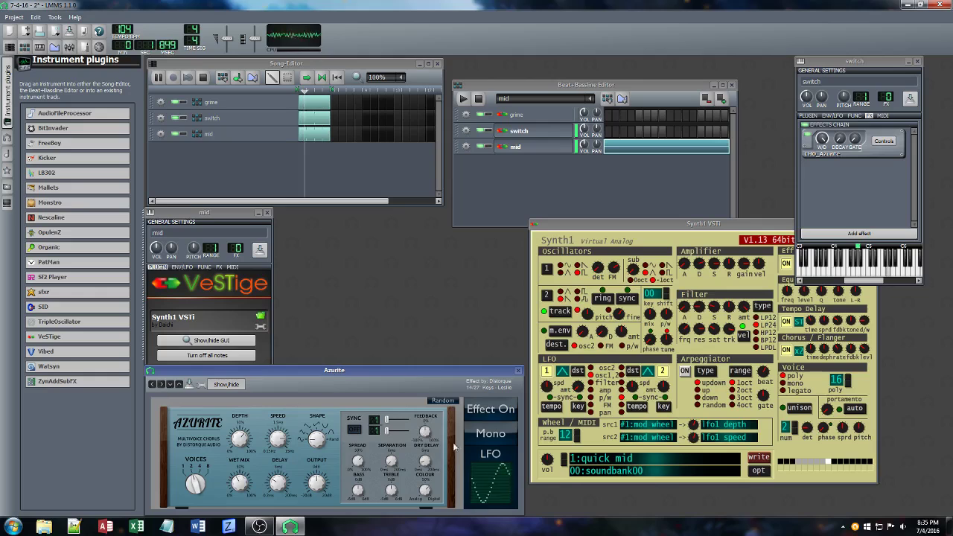
click(491, 434)
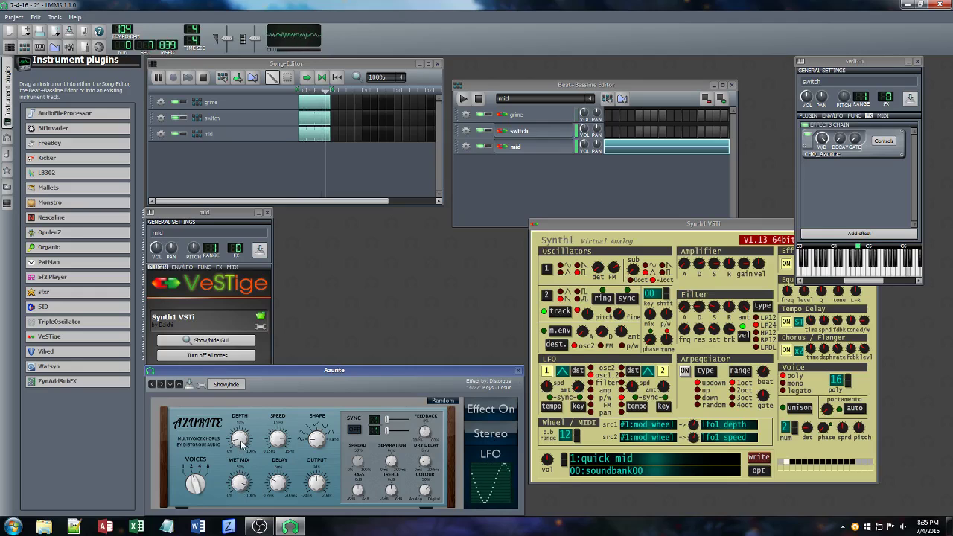
Adjust the mid Synth1's filter resonance and close the Azurite effect window
click(700, 328)
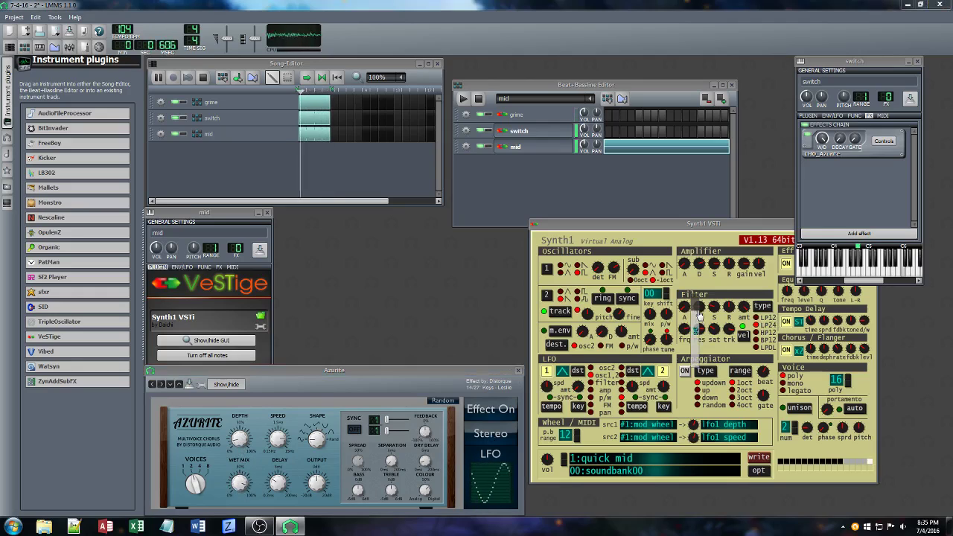
click(473, 373)
click(518, 370)
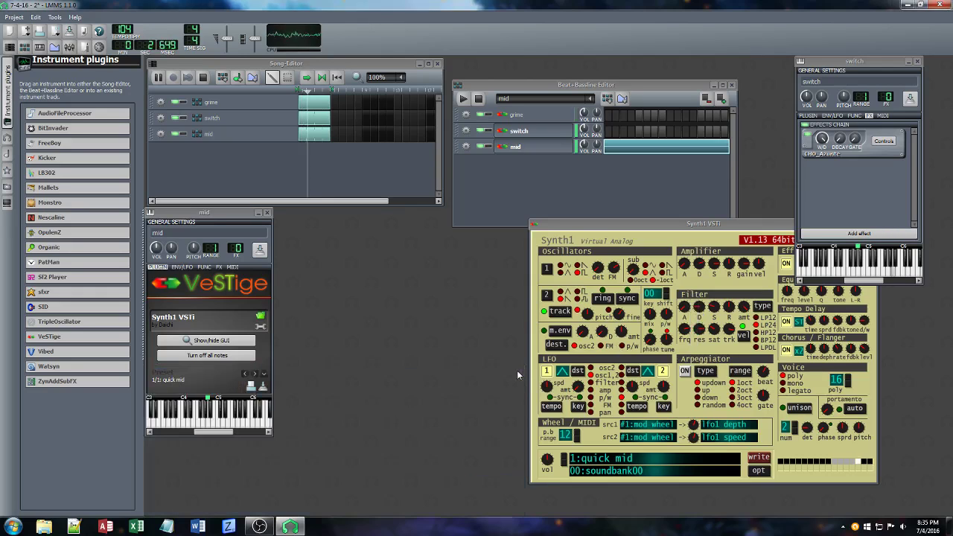
Stop the song and, in the mid pattern's Piano-Roll, raise the 13th note to D5 and the last note to G4
drag(733, 226, 575, 239)
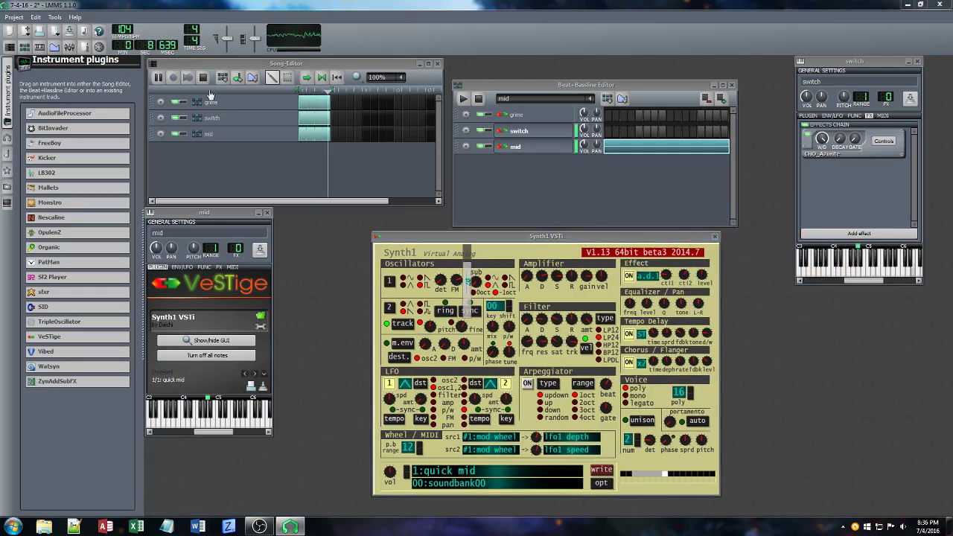
key(space)
right_click(607, 151)
click(627, 157)
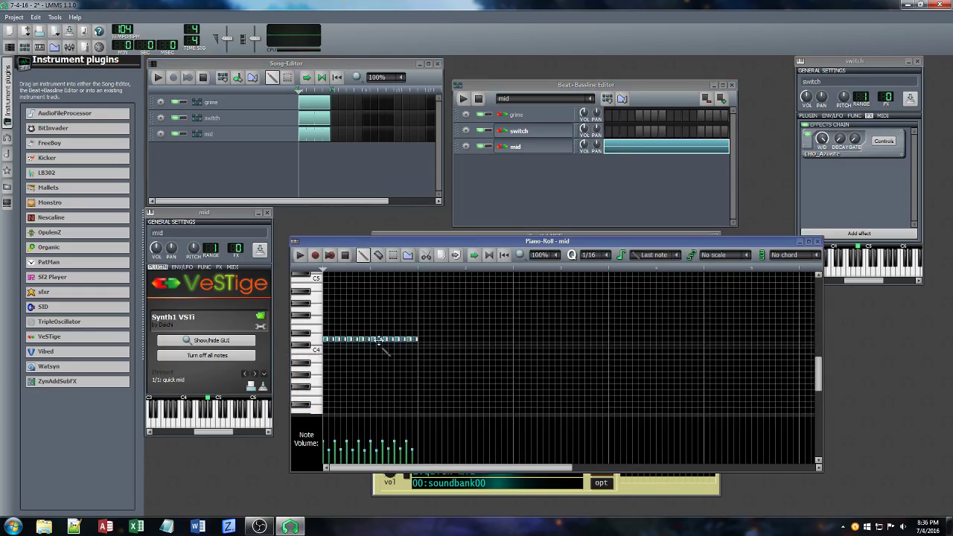
scroll(358, 359, up, 3)
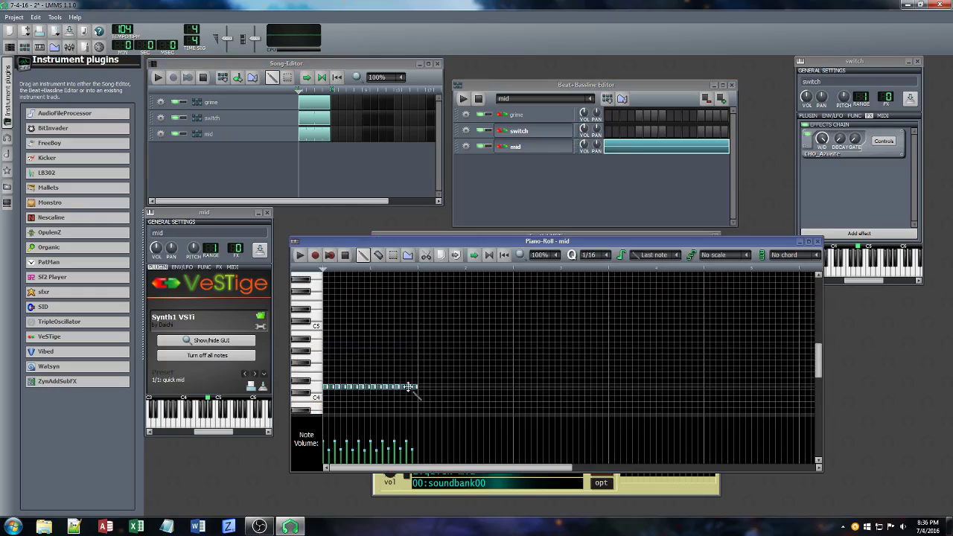
click(397, 315)
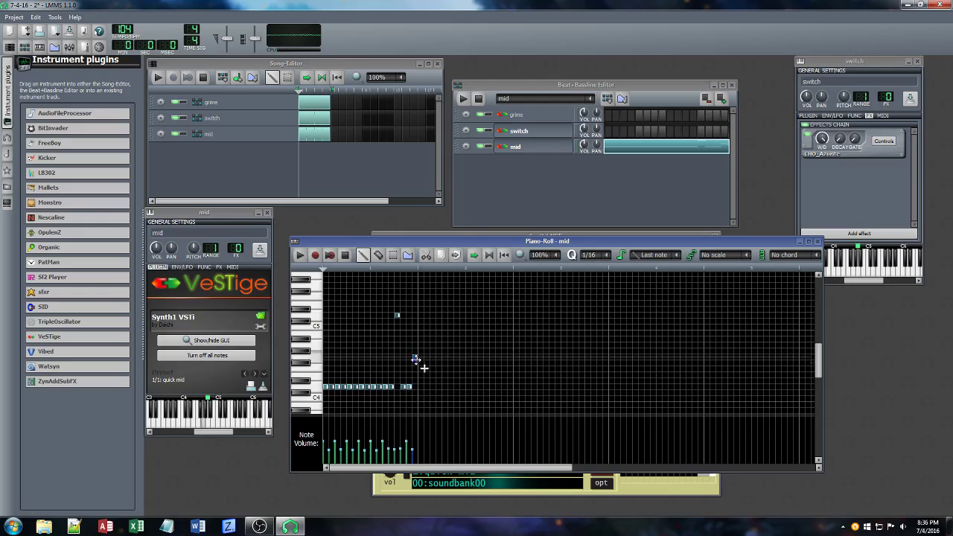
click(415, 357)
Copy all mid notes into the second bar, raising the copy's last note to A4 and the one before it to G4
key(ctrl+a)
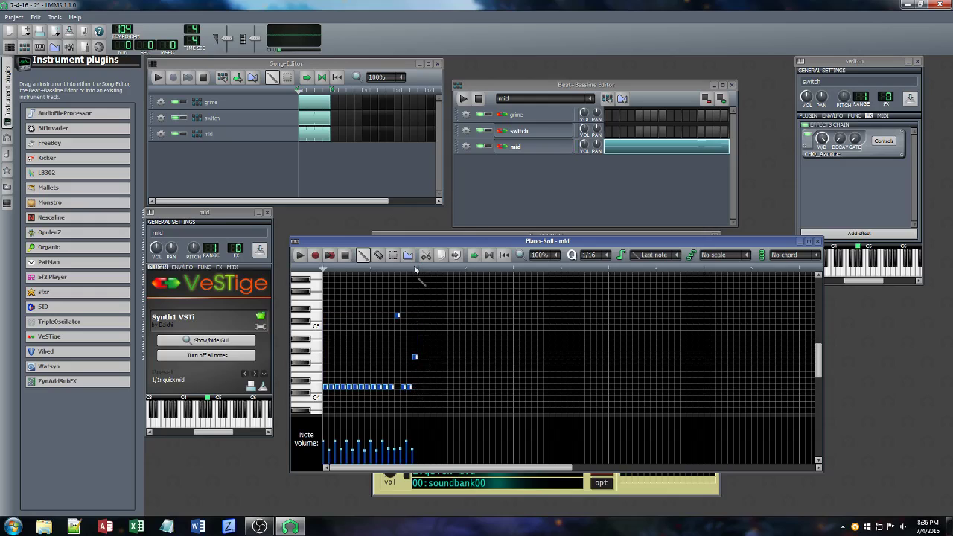
click(419, 270)
key(ctrl+v)
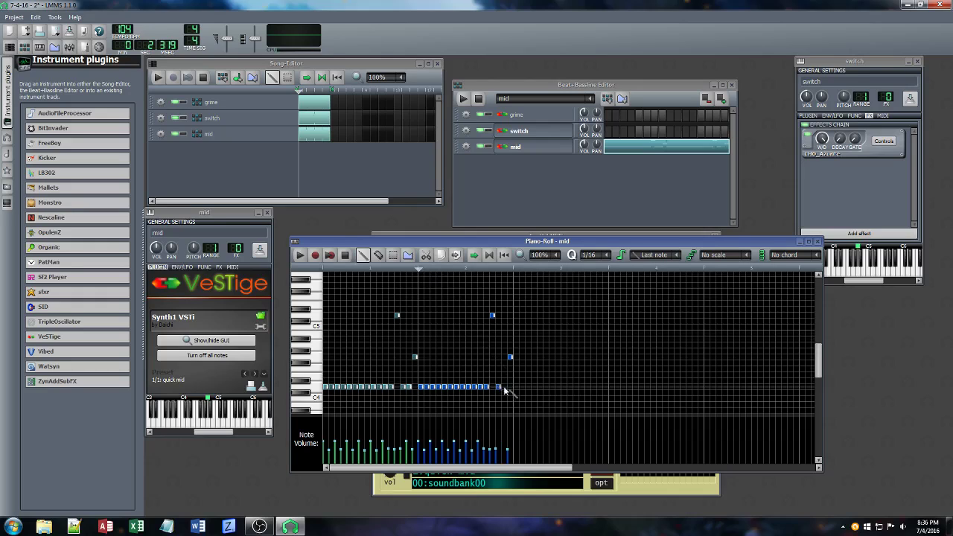
drag(511, 357, 510, 346)
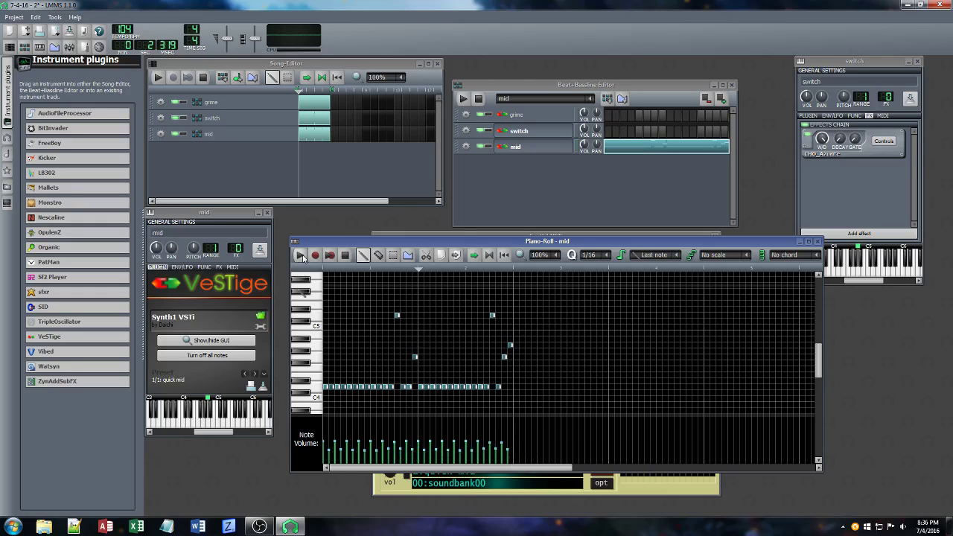
Replace the mid block in the Song-Editor with one stretched to four bars, play the song and save the project
middle_click(317, 134)
click(304, 135)
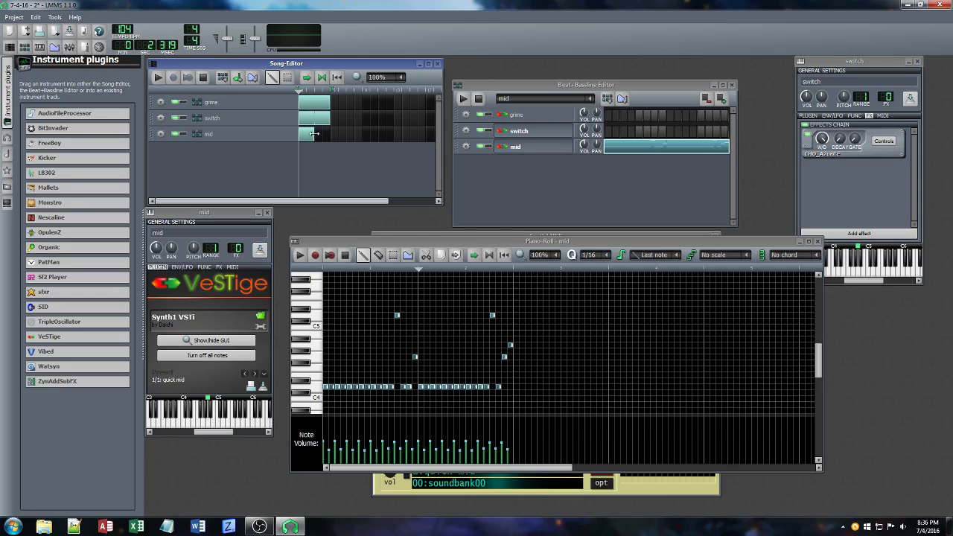
drag(313, 133, 330, 135)
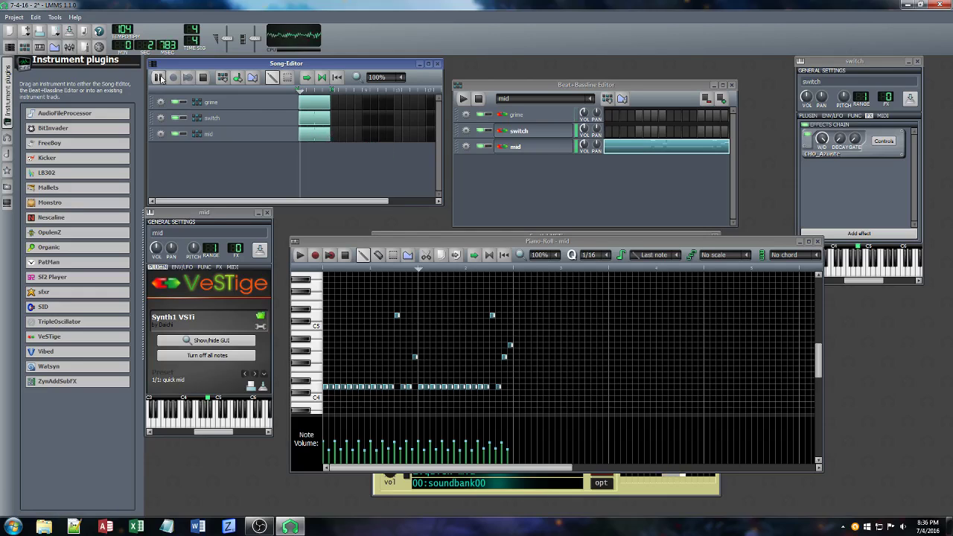
key(ctrl+s)
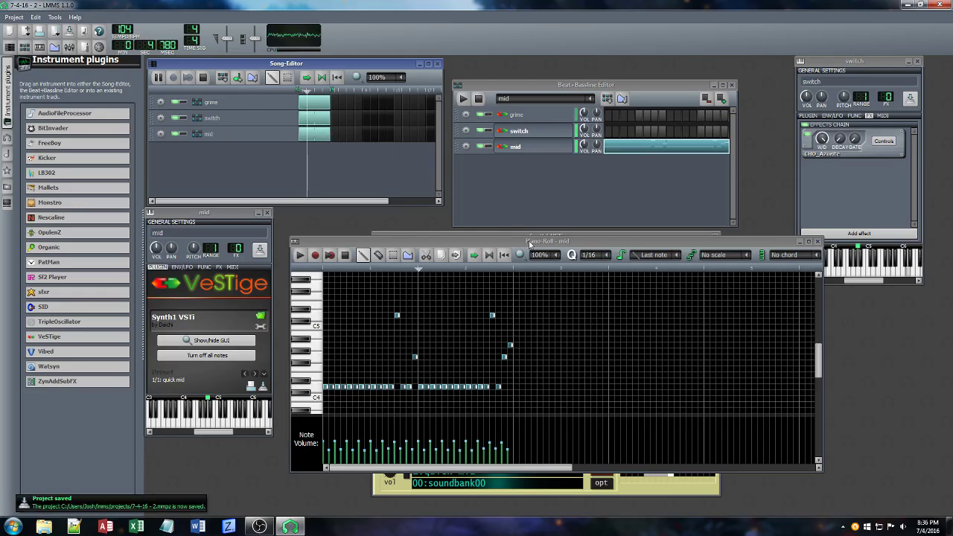
Close the mid Piano-Roll, reposition the Synth1 window and stop the song playback
drag(526, 237, 559, 249)
click(572, 242)
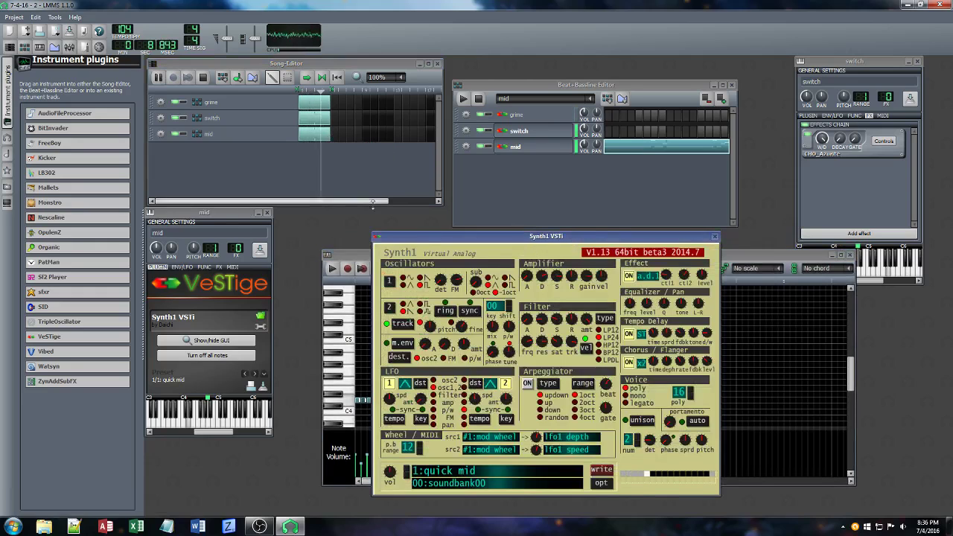
click(849, 256)
click(850, 255)
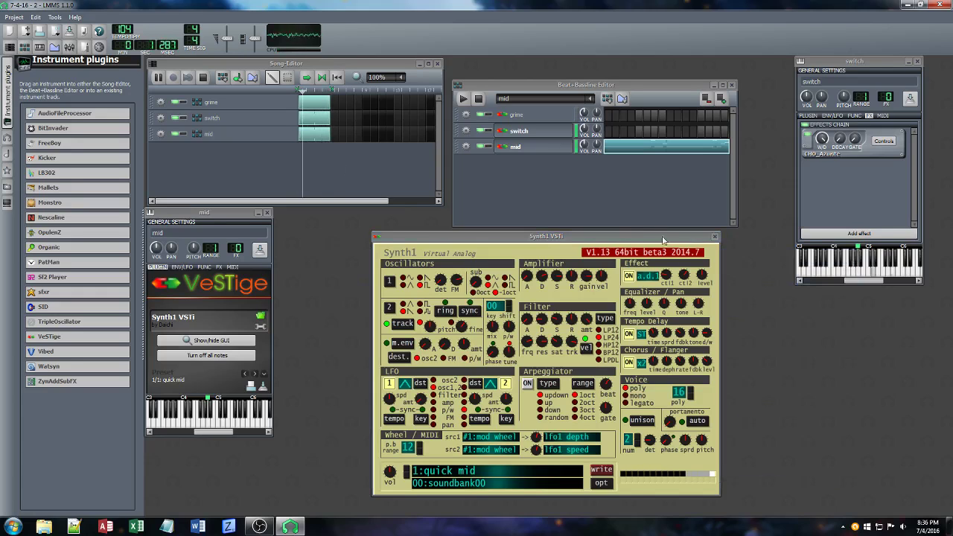
drag(623, 242, 673, 241)
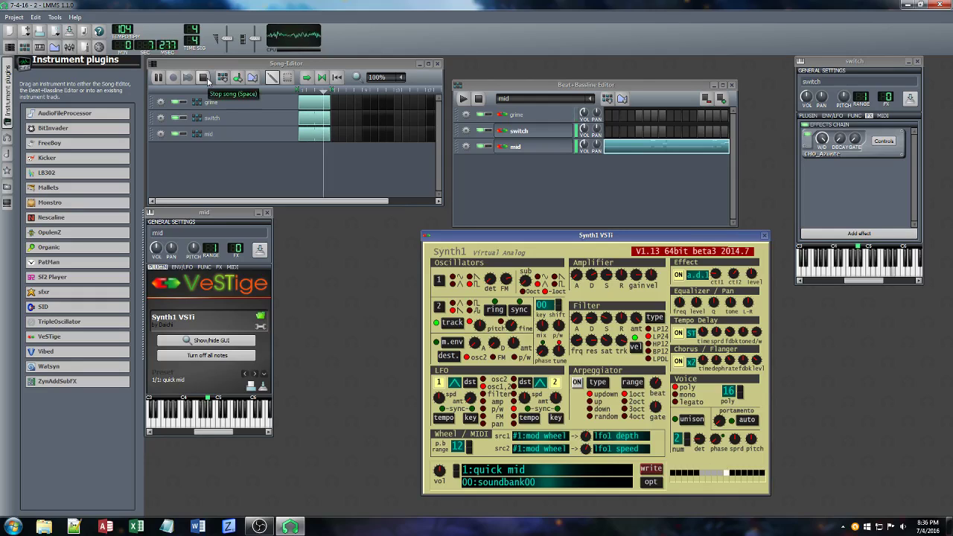
click(202, 78)
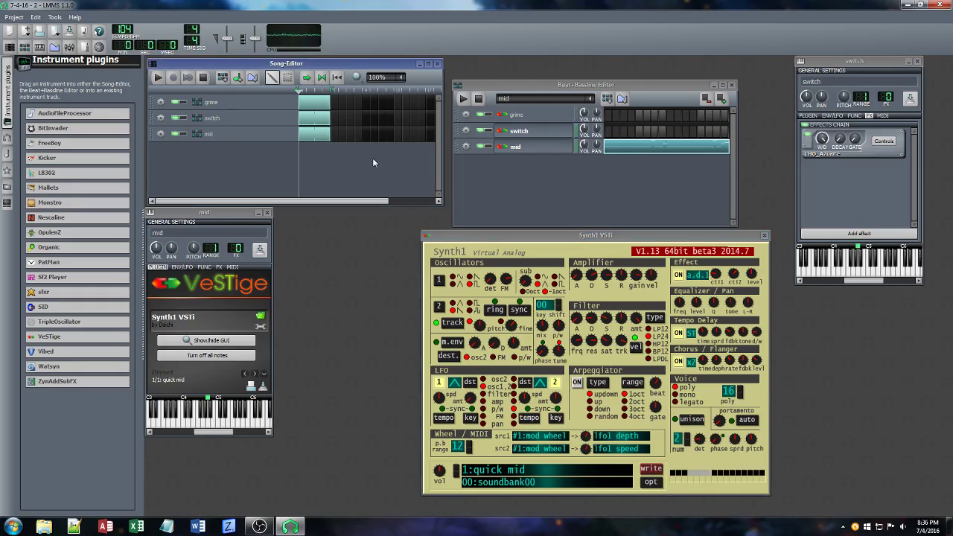
Close the Synth1 window and the mid and switch instrument windows
click(764, 236)
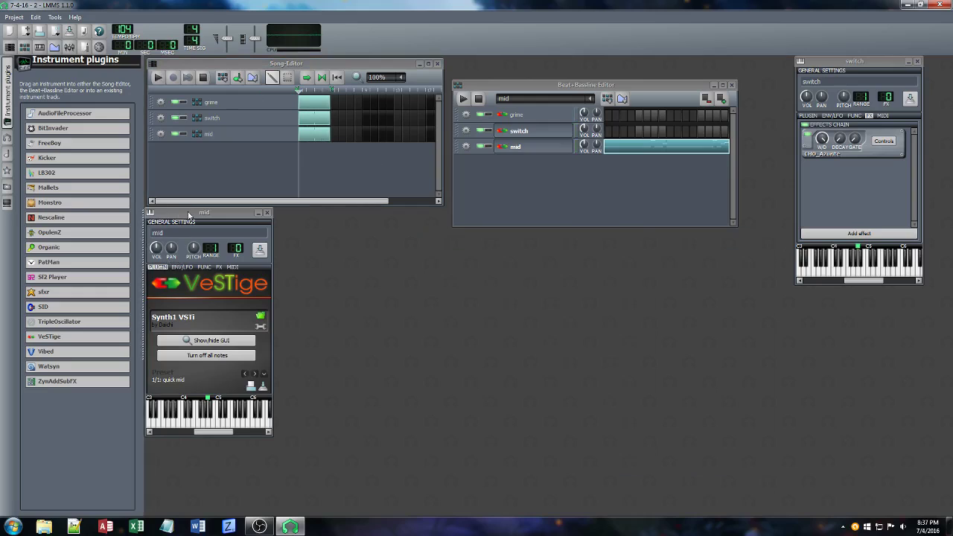
drag(189, 214, 577, 240)
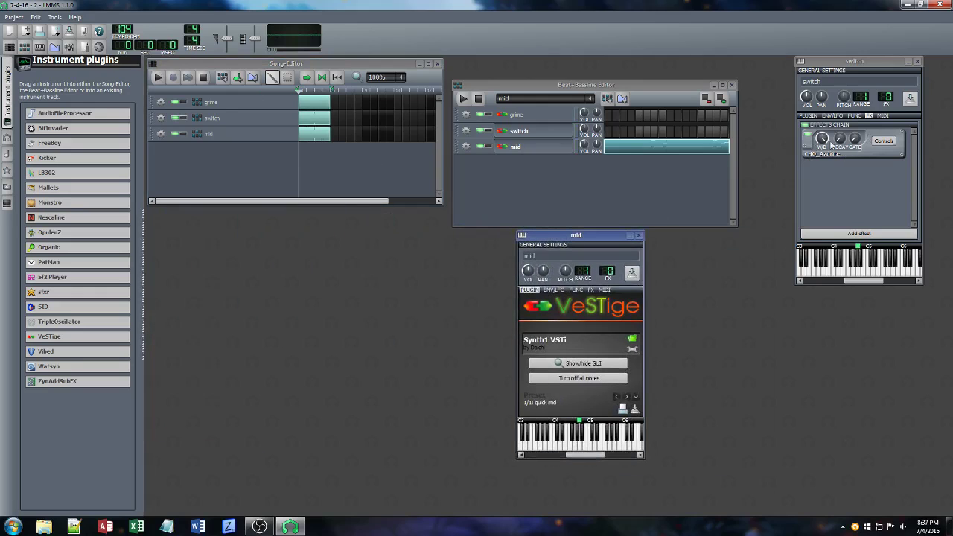
drag(846, 70, 821, 103)
click(885, 93)
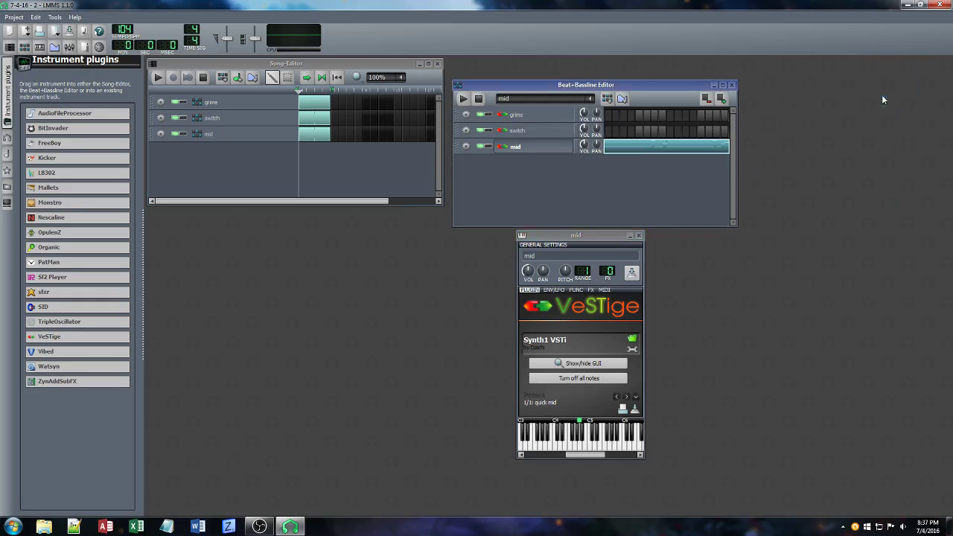
click(638, 235)
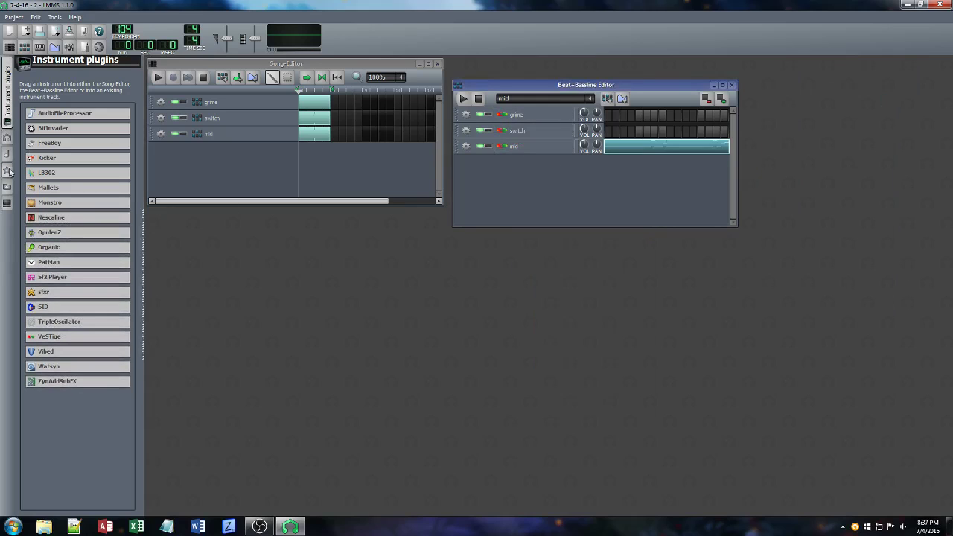
Add a new beat/bassline and rename it drum1
click(607, 99)
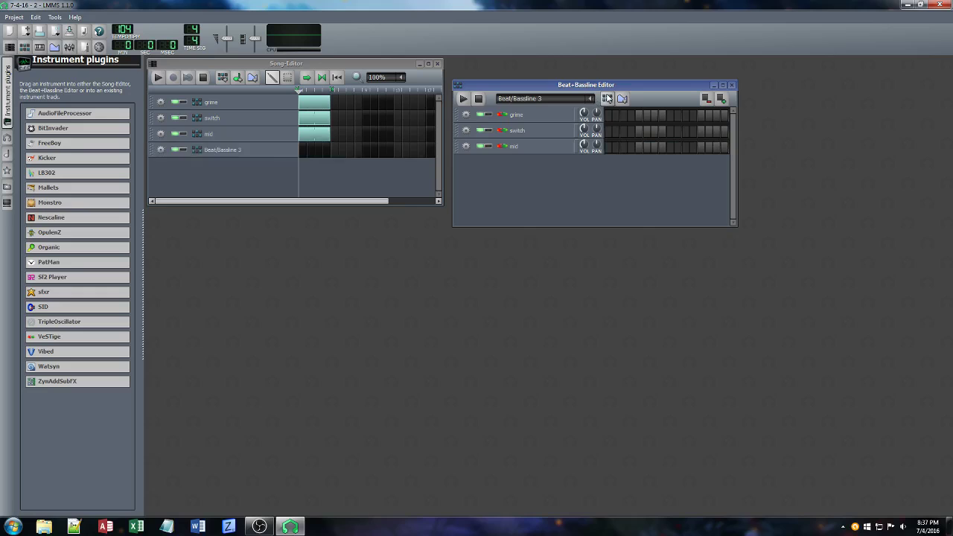
double_click(247, 150)
text(dr)
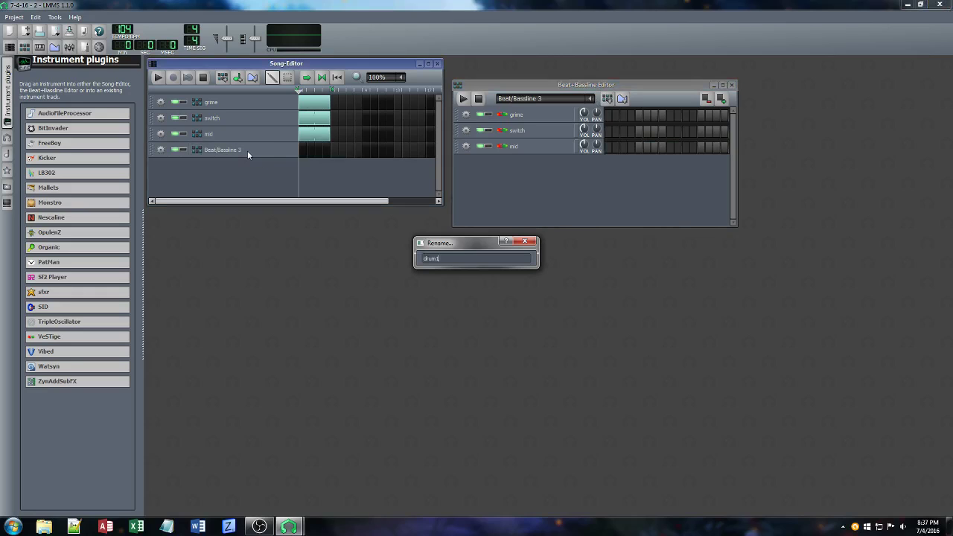
text(um1)
key(Return)
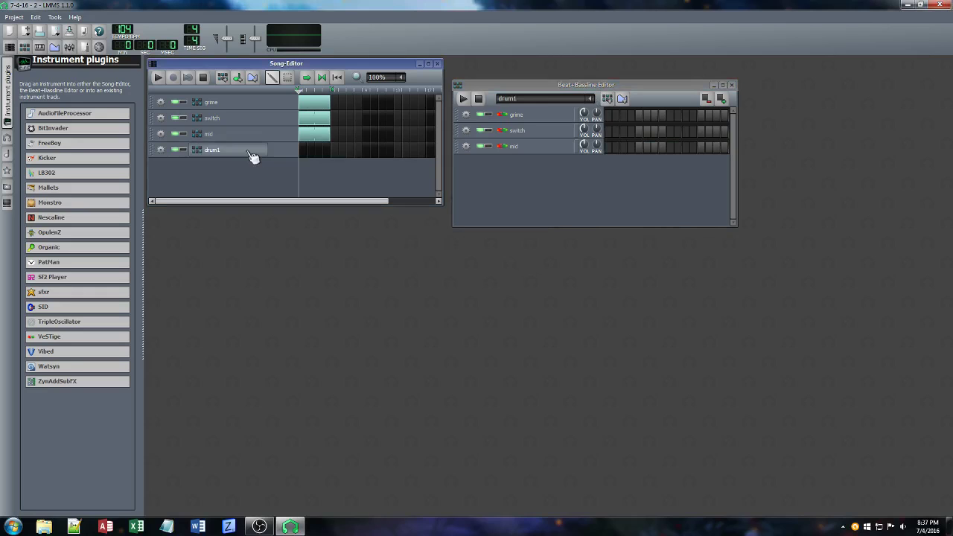
Expand the drums folder in My samples and preview bassdrum01.ogg and bassdrum03.ogg
click(7, 140)
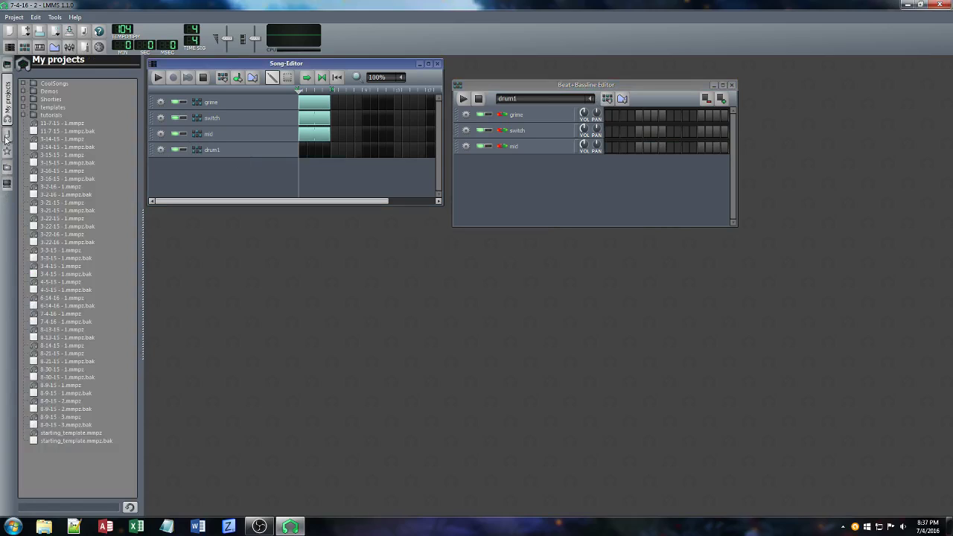
click(6, 139)
click(23, 108)
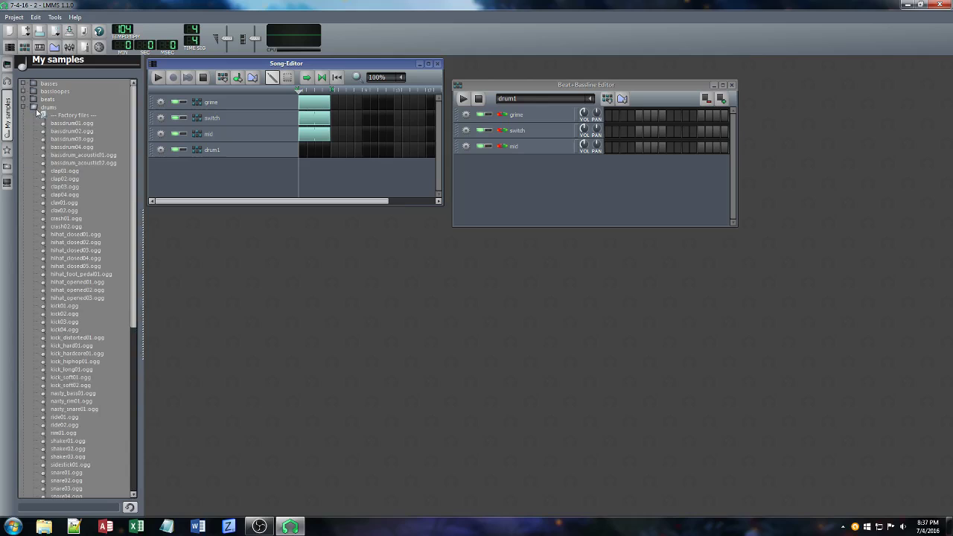
click(73, 123)
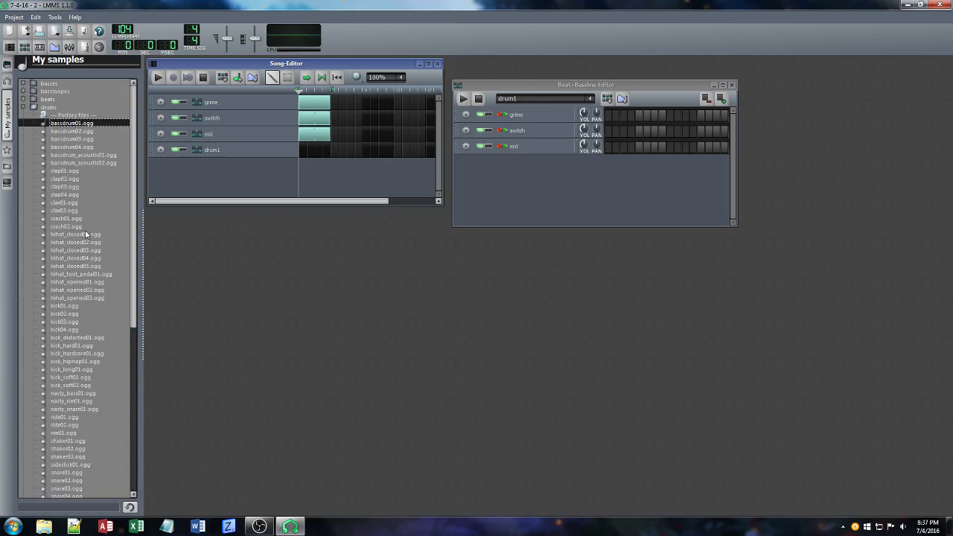
click(60, 140)
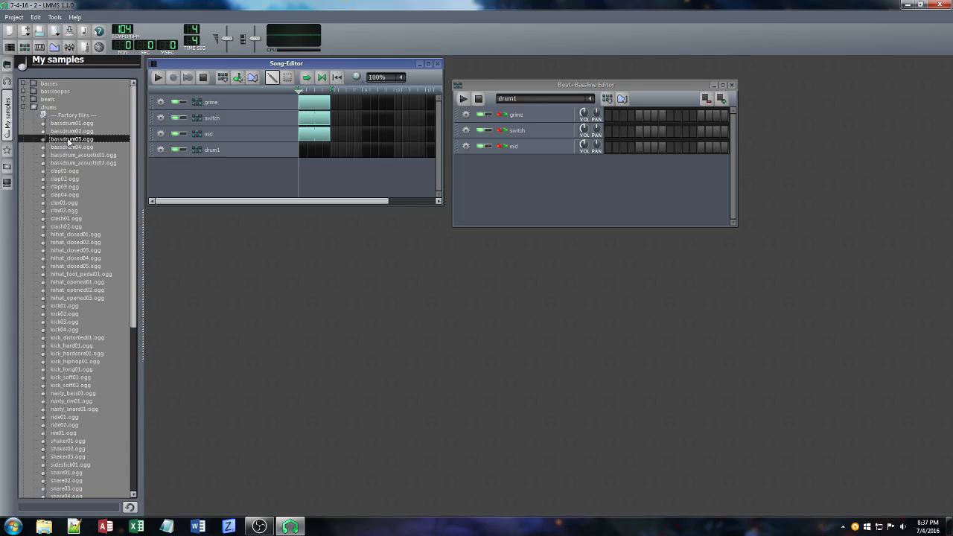
Add bassdrum03.ogg, bassdrum_acoustic01.ogg and kick04.ogg as tracks in the Beat+Bassline Editor
drag(68, 142, 537, 198)
click(97, 155)
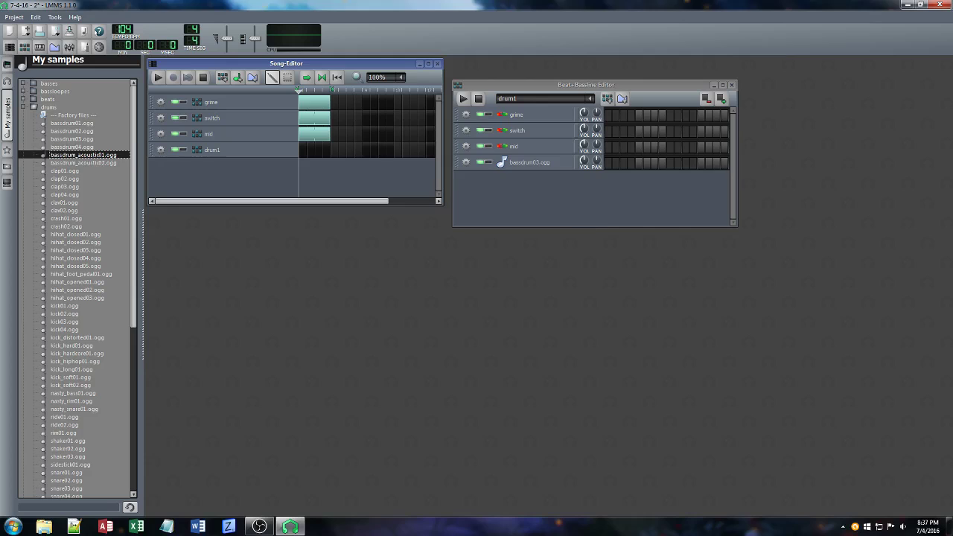
drag(97, 156, 496, 198)
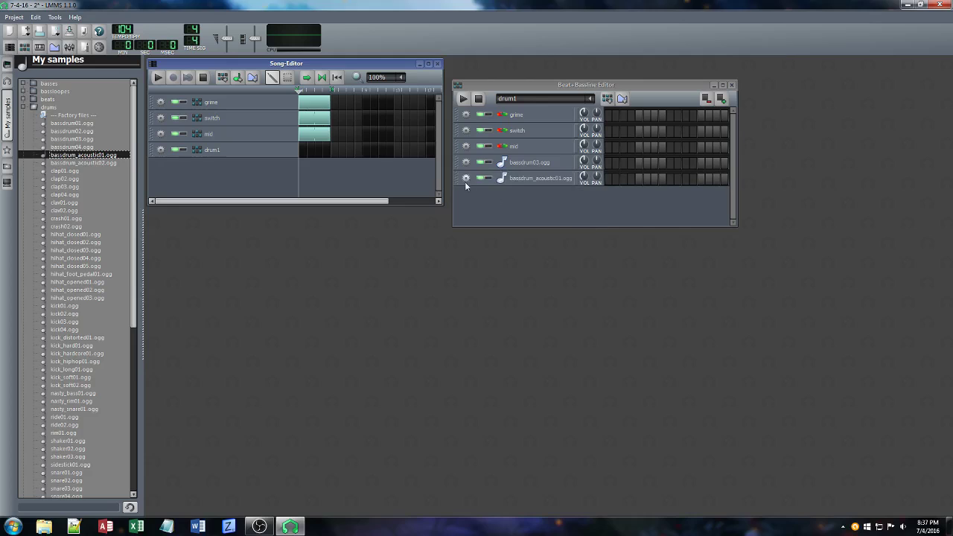
click(79, 330)
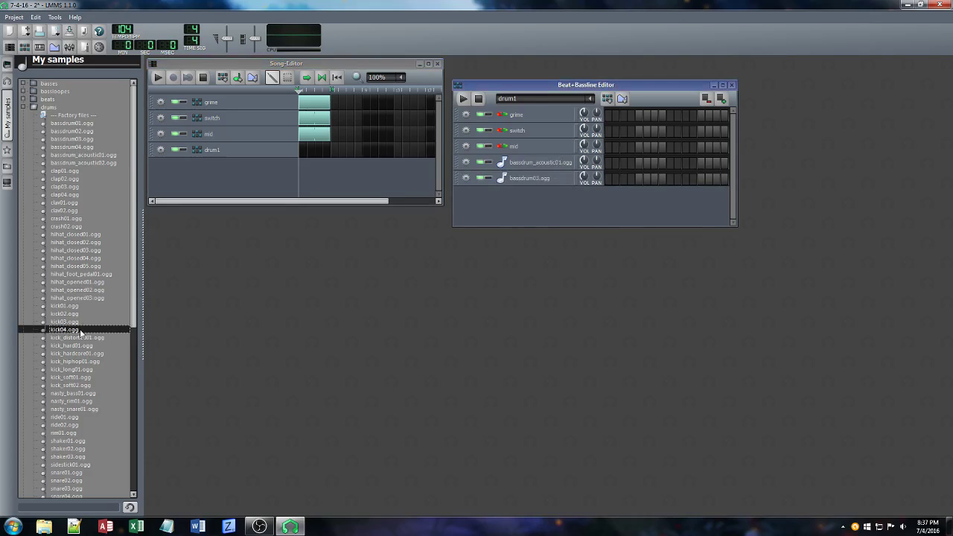
drag(80, 332, 471, 201)
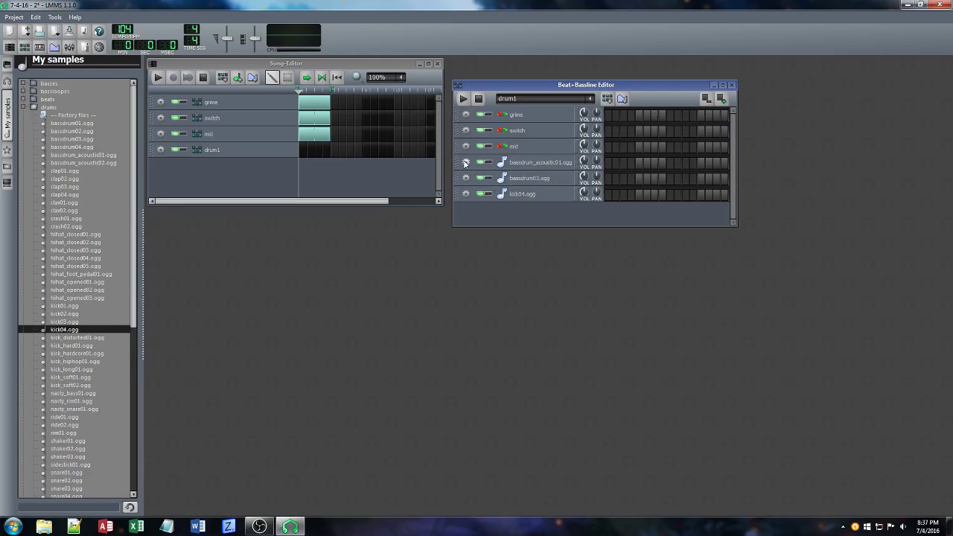
Remove the bassdrum_acoustic01.ogg and bassdrum03.ogg tracks from the Beat+Bassline Editor
click(466, 163)
click(484, 186)
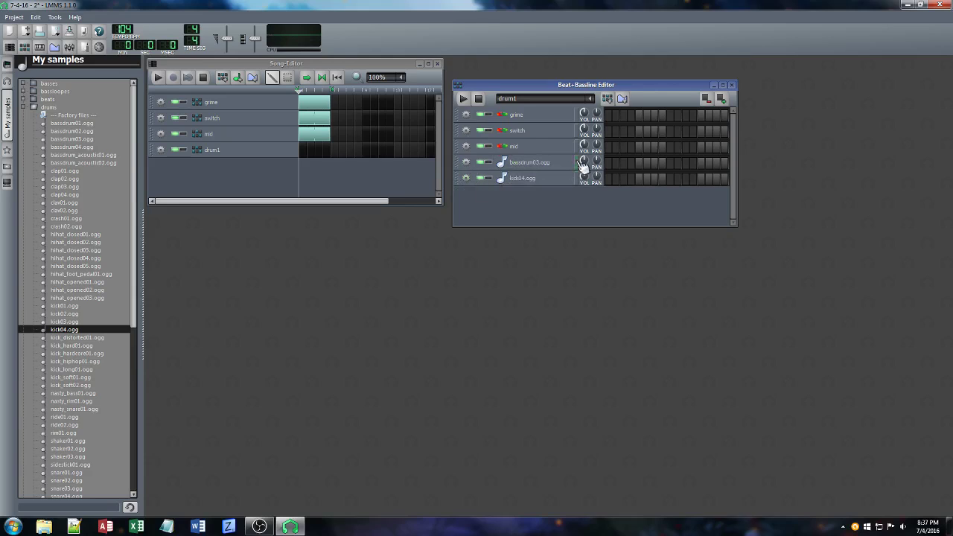
click(466, 163)
click(467, 188)
Preview the ride and shaker samples, and add shaker01.ogg as a track placed above kick04.ogg
scroll(53, 371, down, 4)
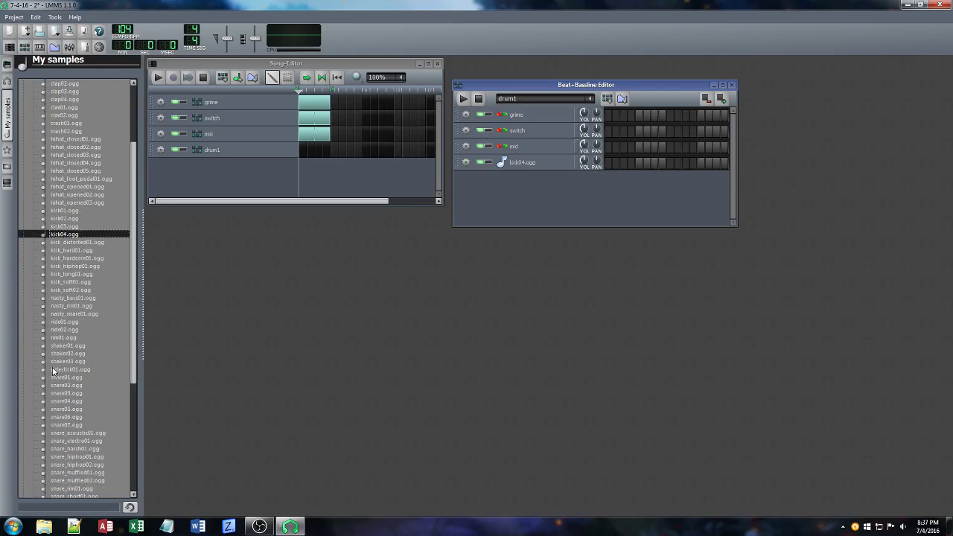
click(75, 330)
click(81, 347)
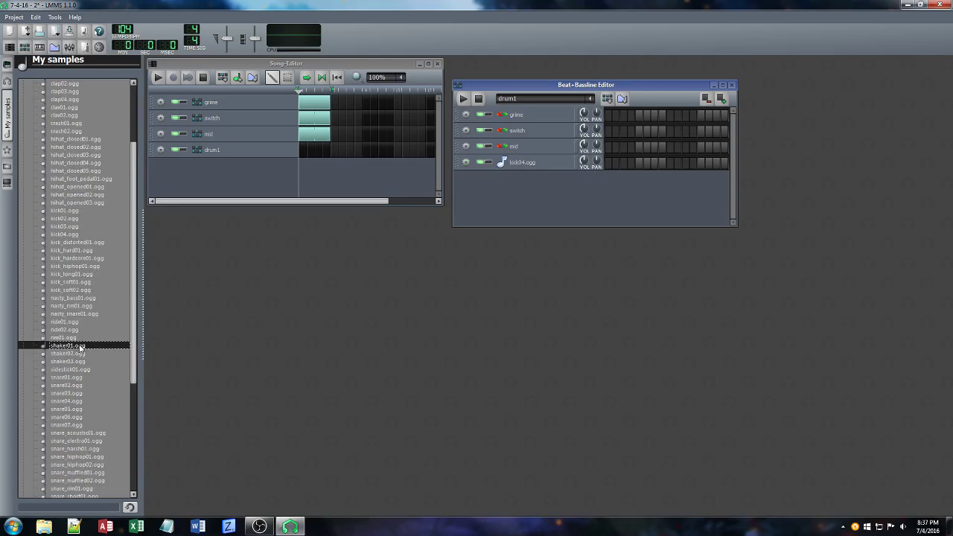
click(75, 355)
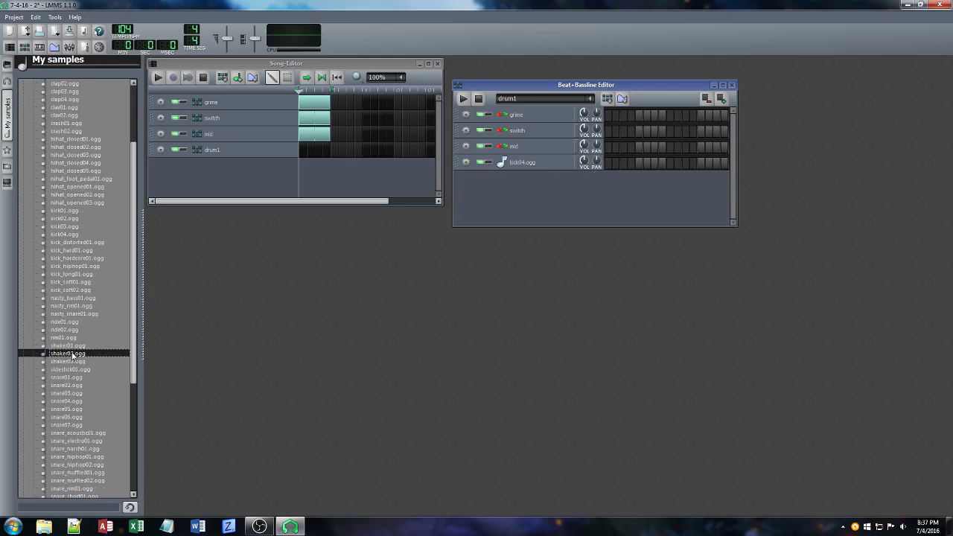
click(64, 347)
drag(64, 347, 521, 194)
drag(460, 183, 462, 162)
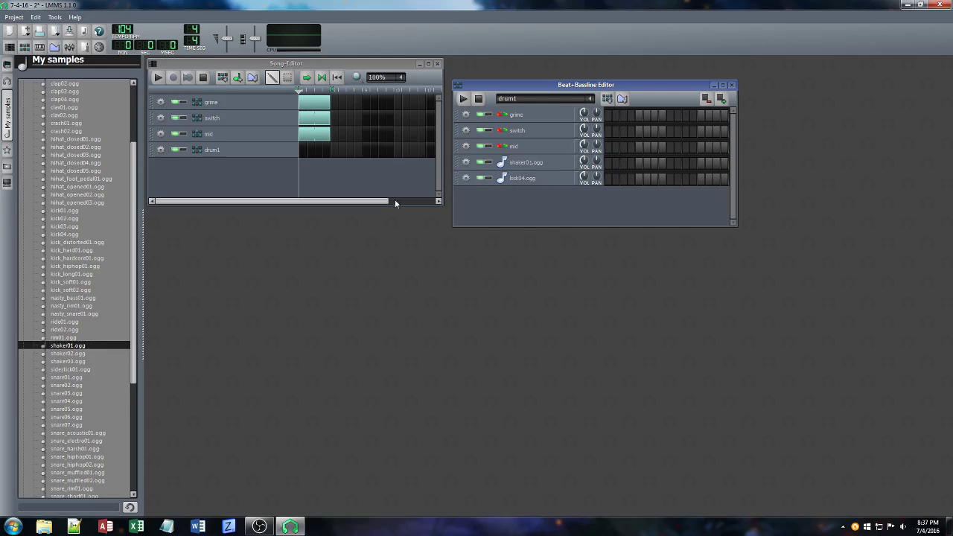
Preview the snare04 to snare01 samples and add snare01.ogg as a track placed above kick04.ogg
click(70, 402)
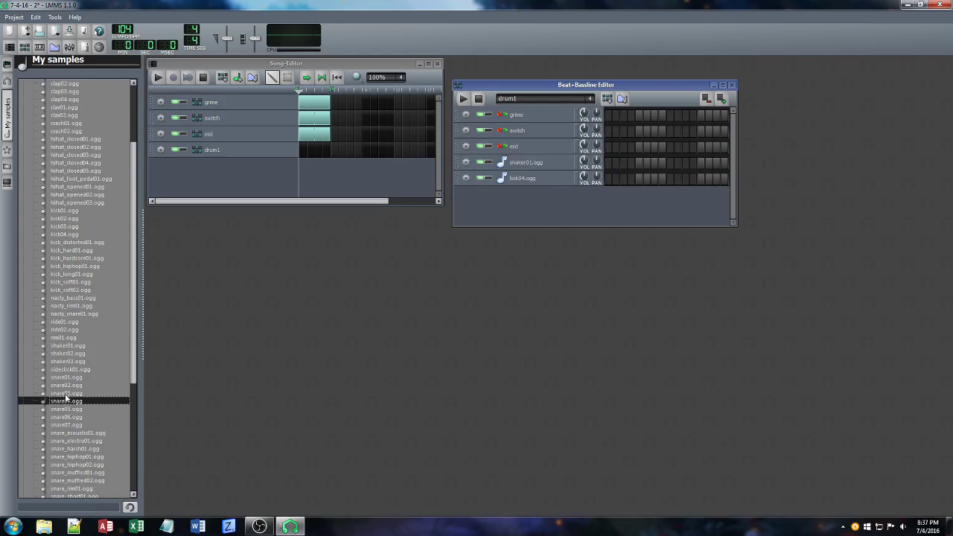
click(66, 394)
click(70, 387)
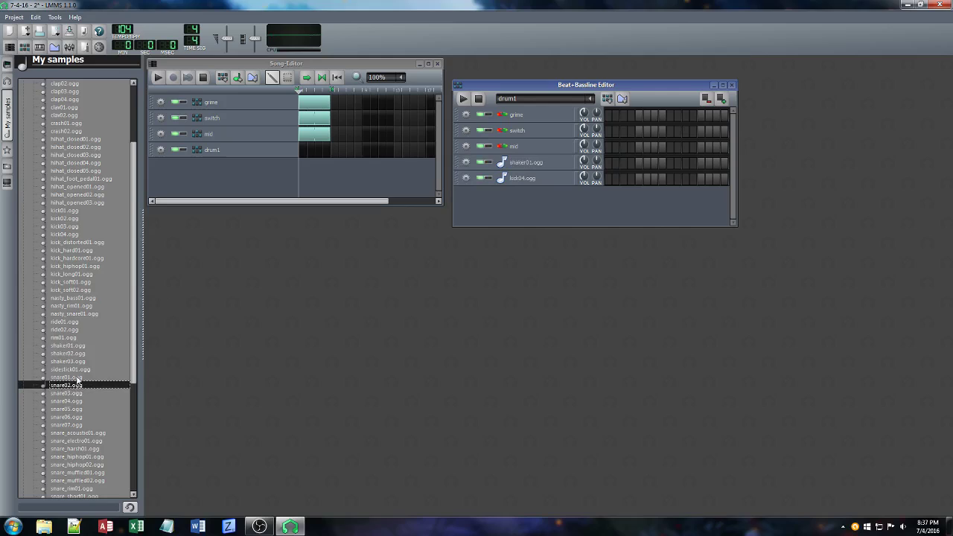
click(77, 377)
drag(74, 381, 460, 181)
Preview further drum samples, including snare_acoustic01.ogg, snare07.ogg, tom01.ogg, zap01.ogg and snare_muffled02.ogg
click(86, 433)
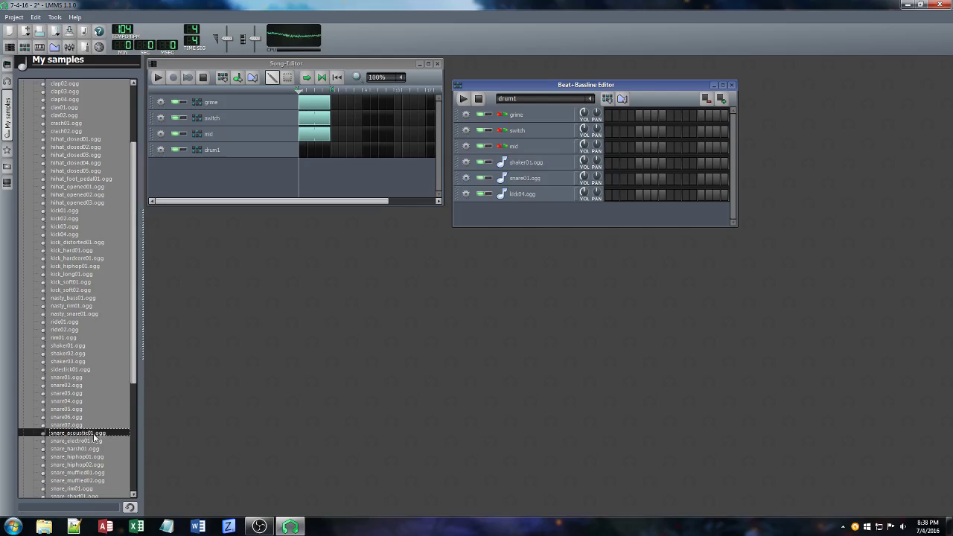
click(86, 426)
scroll(78, 428, down, 4)
click(75, 418)
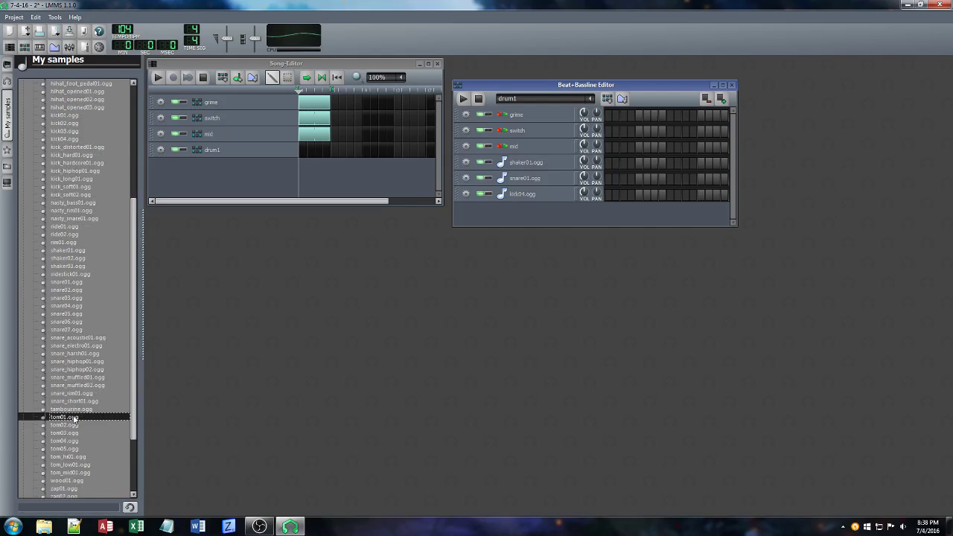
scroll(74, 419, down, 3)
click(78, 418)
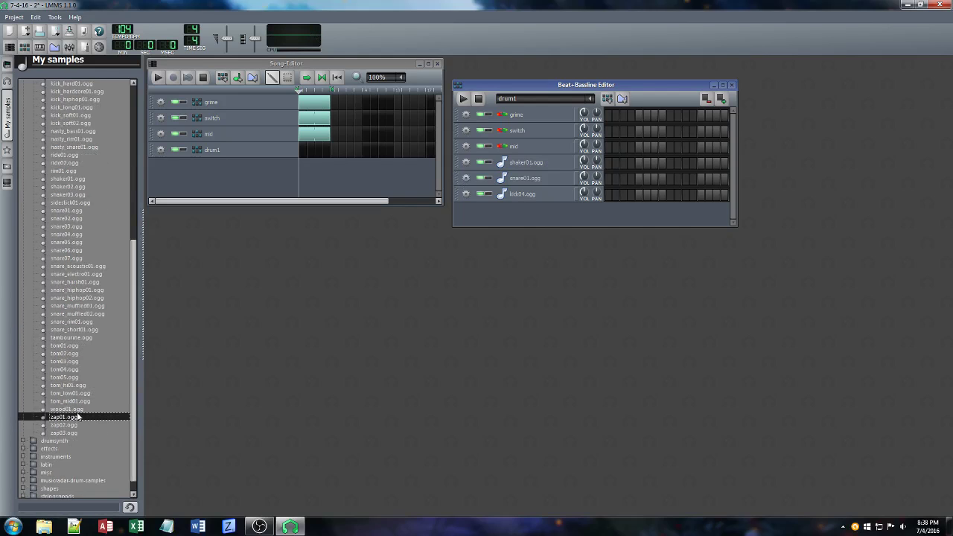
click(77, 315)
Preview the closed hi-hat samples and add hihat_closed05.ogg as a track placed between shaker01.ogg and snare01.ogg
scroll(79, 186, up, 5)
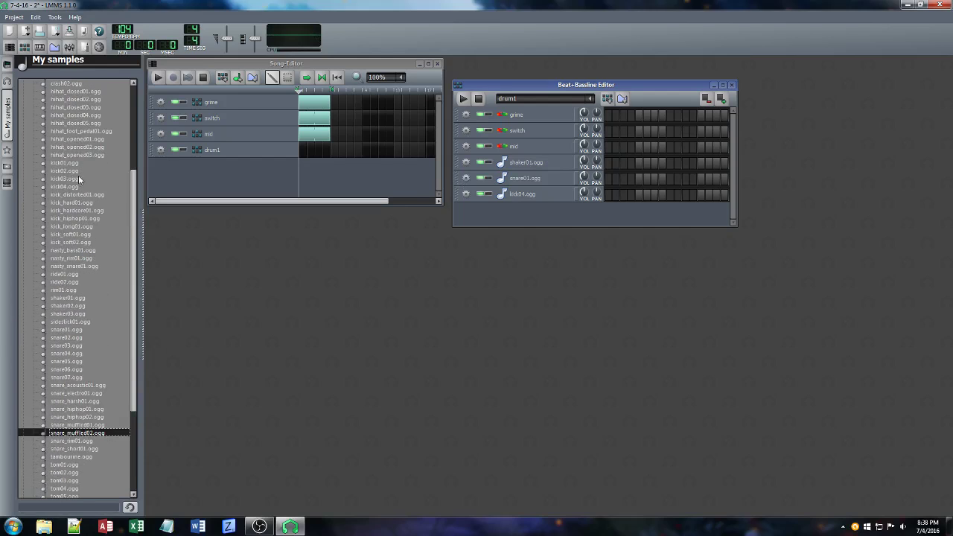
click(95, 124)
click(89, 115)
click(85, 123)
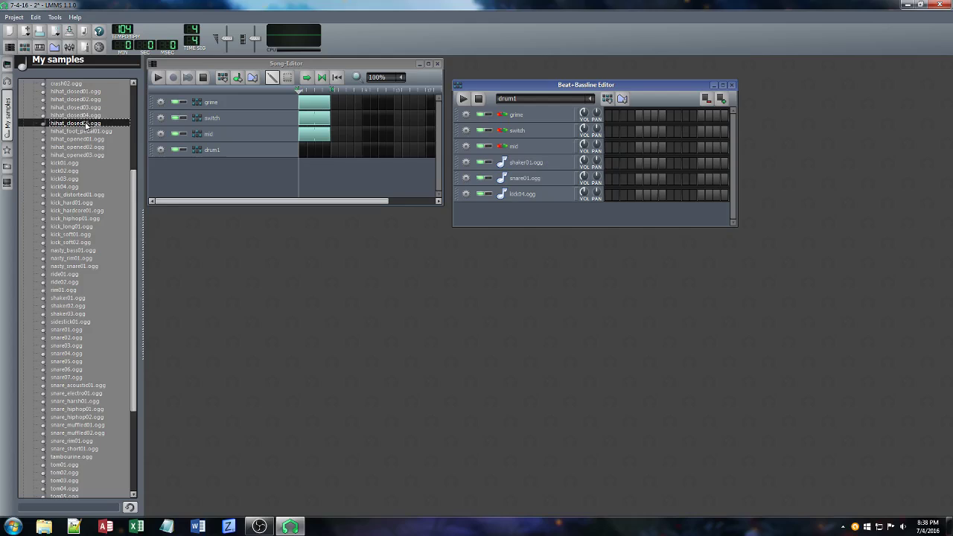
drag(502, 214, 462, 174)
Add hihat_closed03.ogg as a track in the Beat+Bassline Editor and place it above snare01.ogg
click(104, 108)
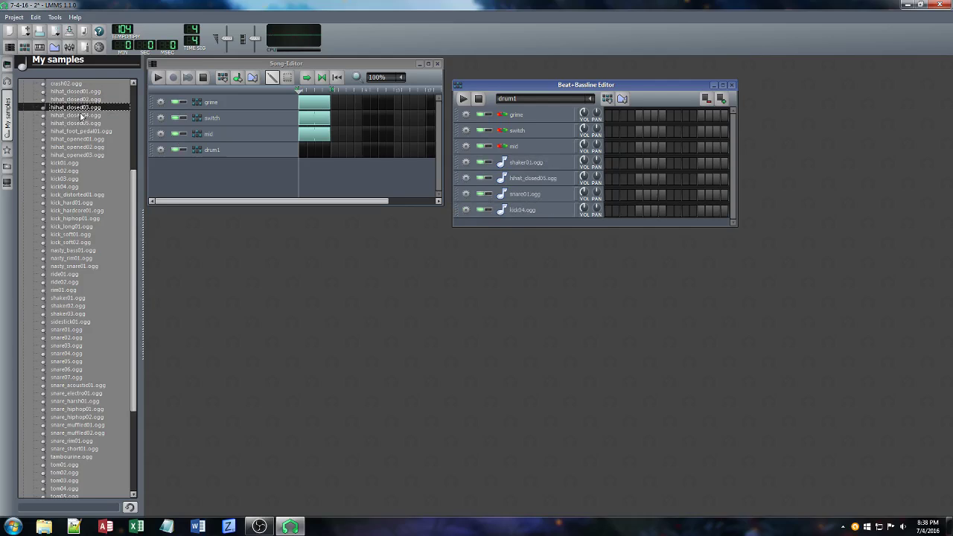
drag(96, 117, 530, 276)
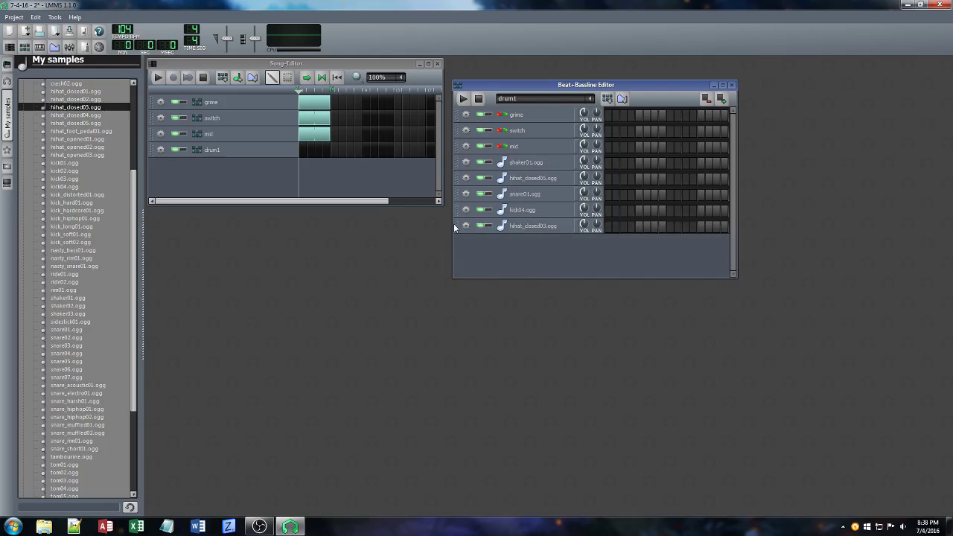
drag(457, 222, 457, 193)
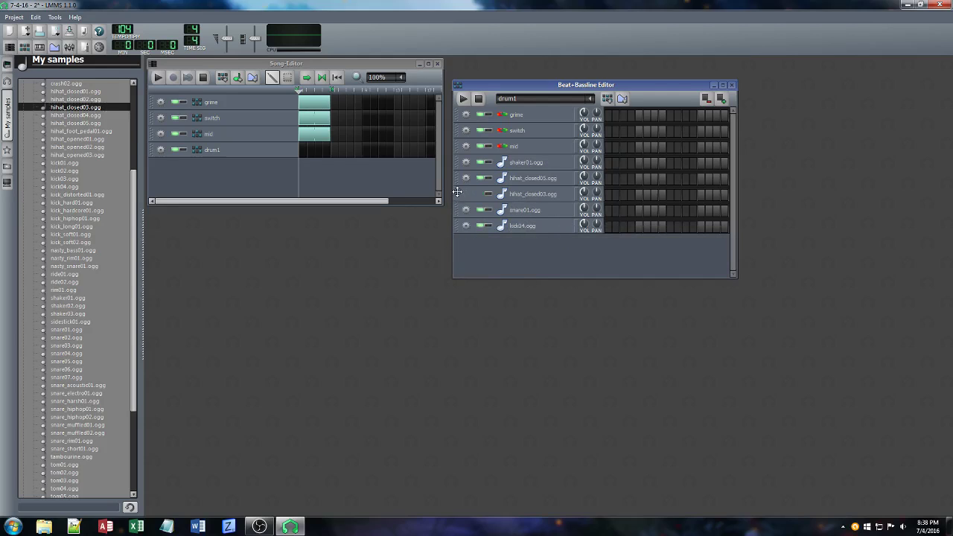
Sequence drum1 steps 1–7: kick04 on 1 and 4, hihat_closed03 on 2 and 6, hihat_closed05 on 3 and 7, snare01 and shaker01 on 5
click(609, 226)
click(616, 195)
click(624, 180)
click(631, 226)
click(639, 211)
click(639, 162)
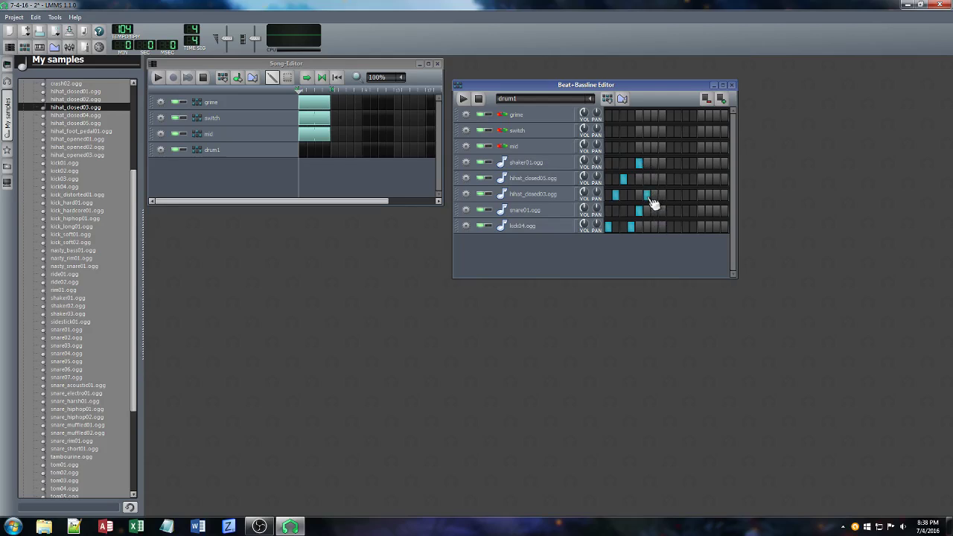
click(654, 180)
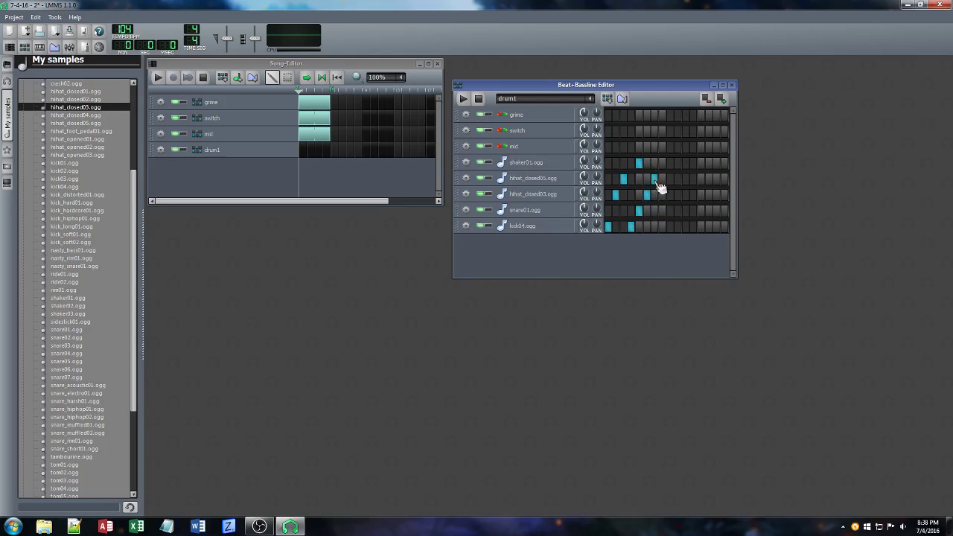
Fill drum1 steps 8–16: snare01 on 8, 13, 16; kick04 on 9, 12; shaker01 on 10, 13, 16; hihat_closed05 on 11, 15; hihat_closed03 on 14
click(671, 226)
click(678, 162)
click(686, 179)
click(694, 227)
click(701, 210)
click(701, 178)
click(704, 180)
click(702, 162)
click(709, 194)
click(716, 178)
click(725, 210)
click(725, 163)
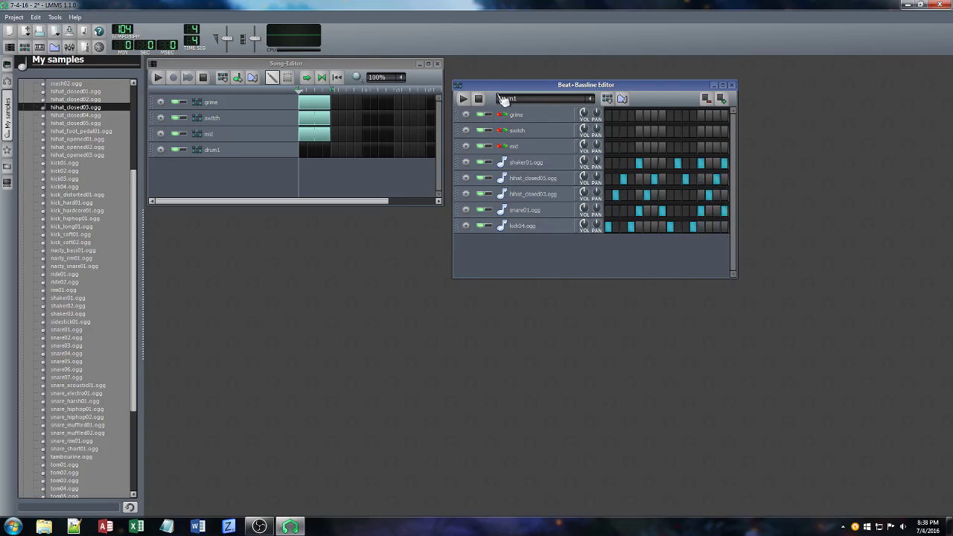
Play the drum1 beat to check how the pattern sounds and stop playback
click(464, 97)
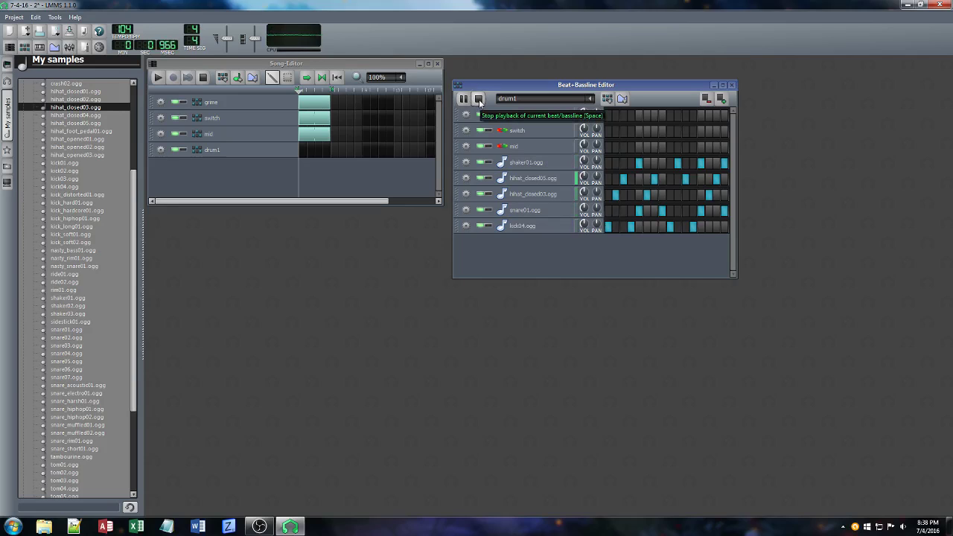
click(480, 99)
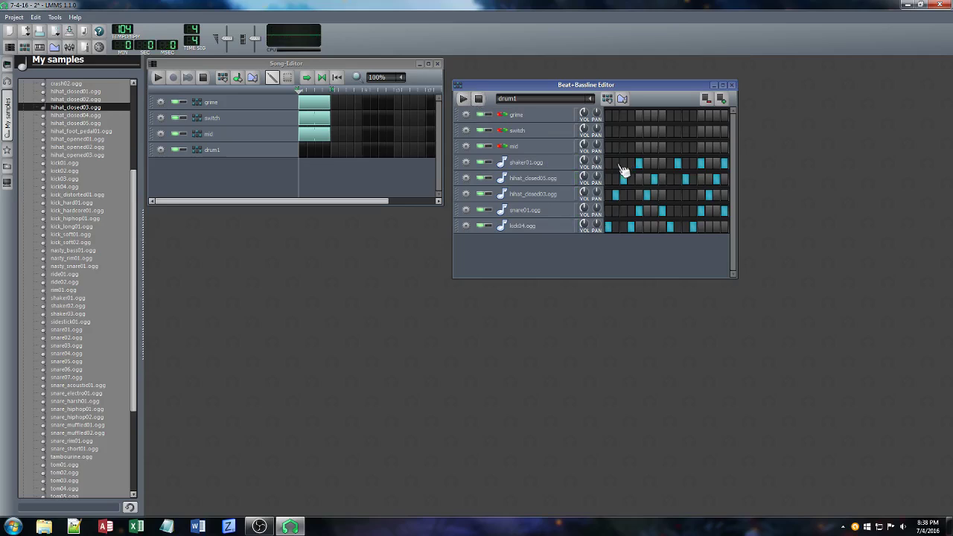
click(685, 179)
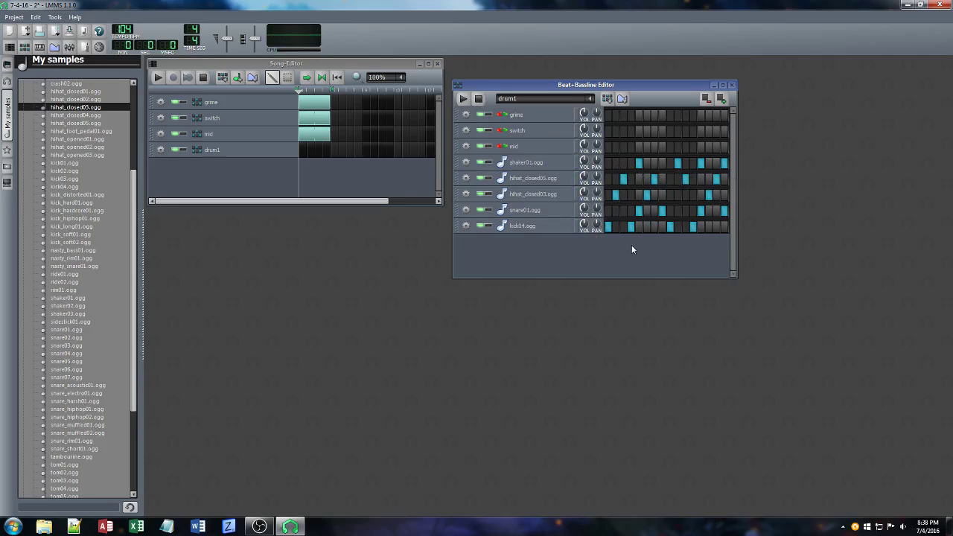
Lower the note volume of all three hihat_closed03.ogg notes in the Piano-Roll
right_click(638, 202)
click(668, 204)
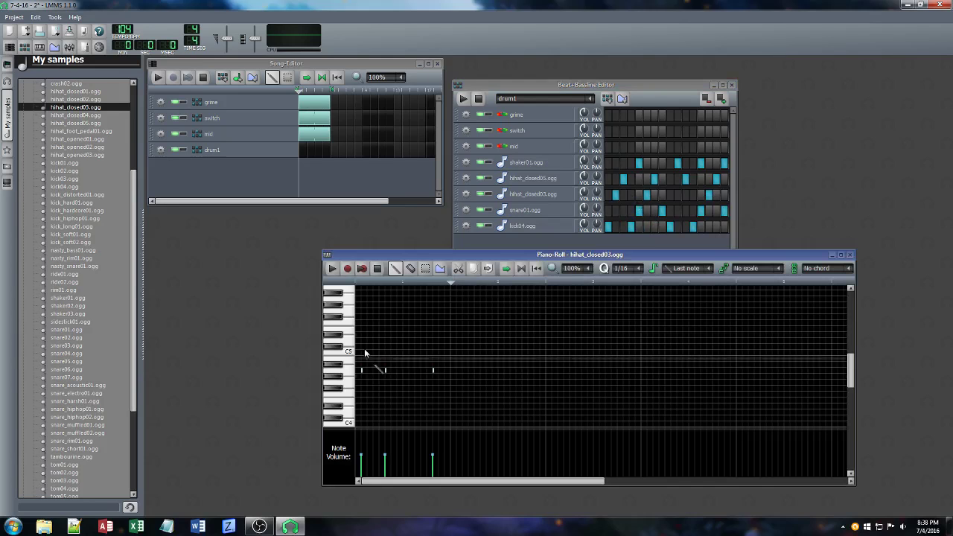
click(359, 471)
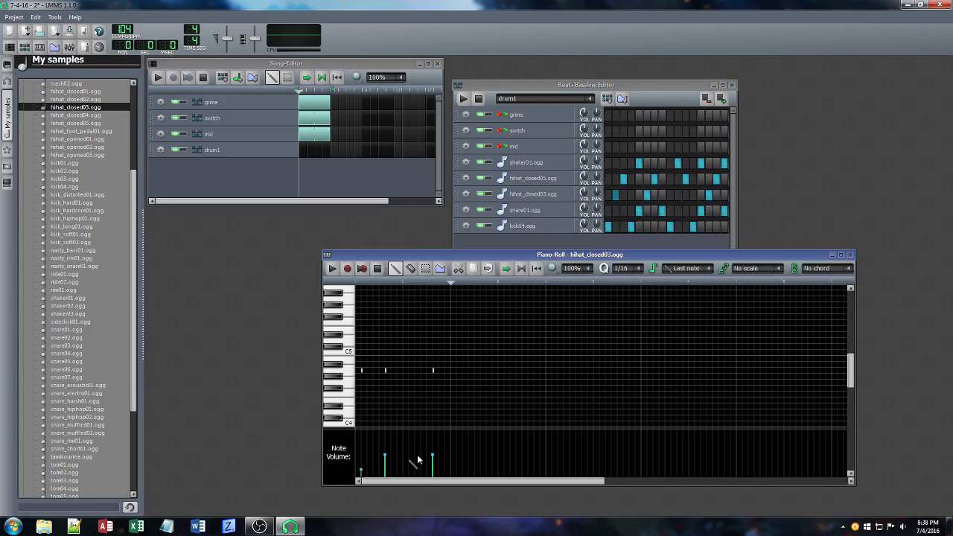
click(385, 471)
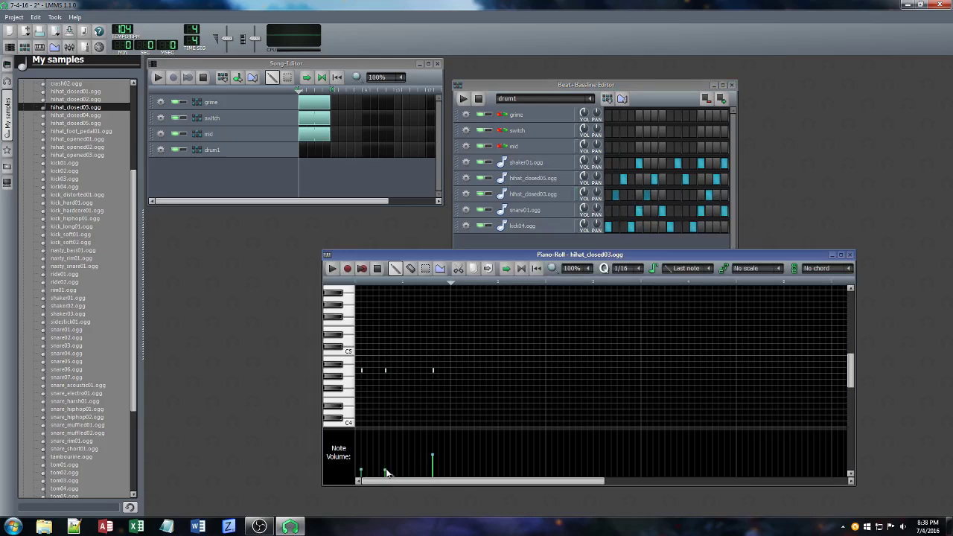
click(432, 472)
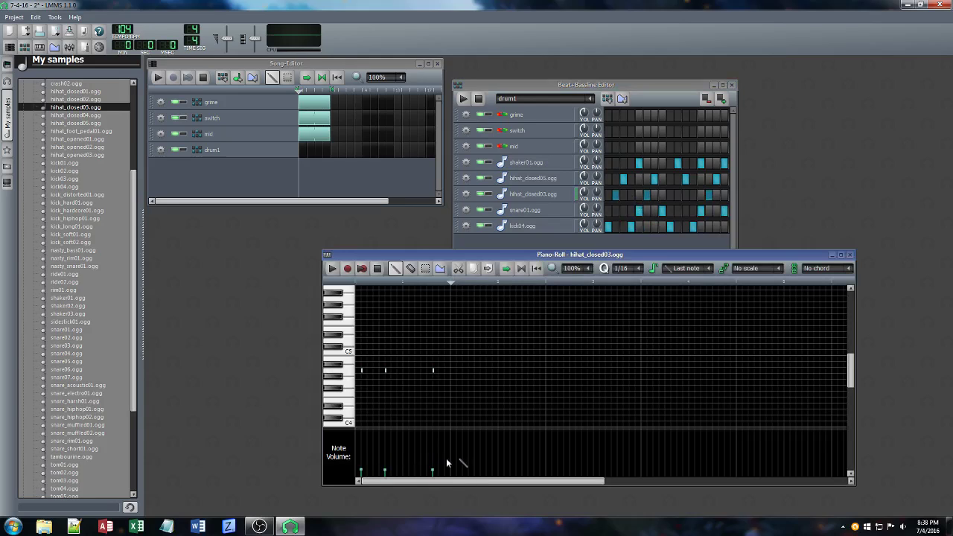
click(850, 254)
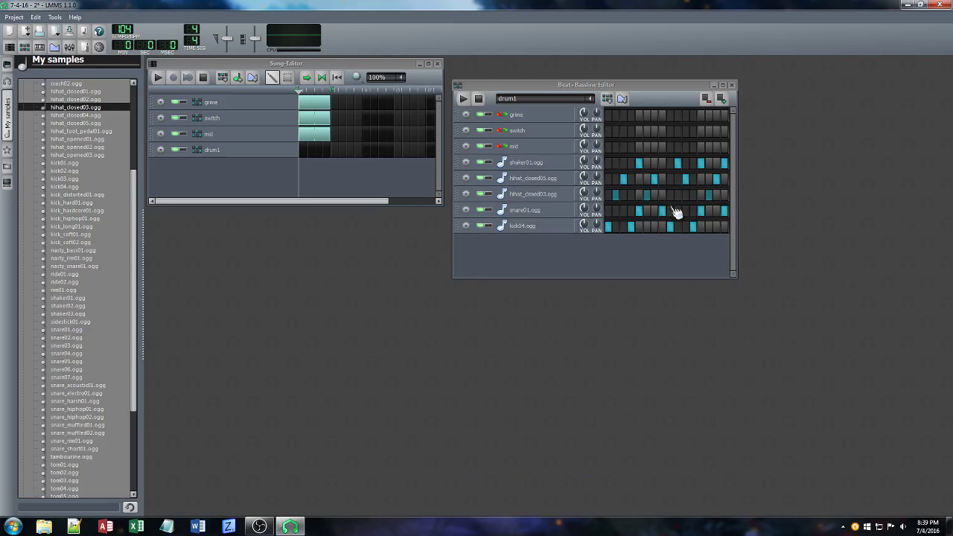
Lower the note volume of the second and fourth shaker01.ogg notes in the Piano-Roll
double_click(667, 168)
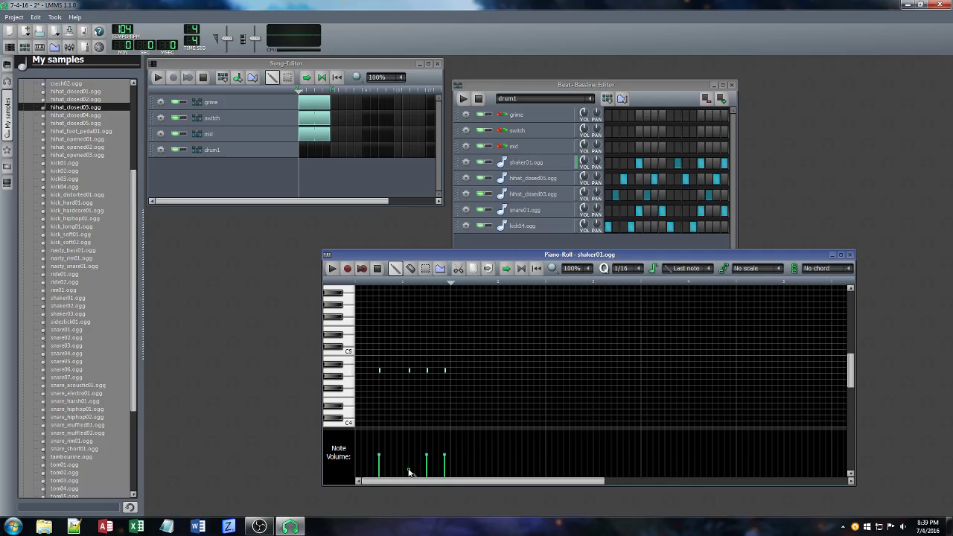
click(447, 474)
click(851, 255)
Lower the note volume of the second and fourth kick04.ogg notes in the Piano-Roll
right_click(669, 228)
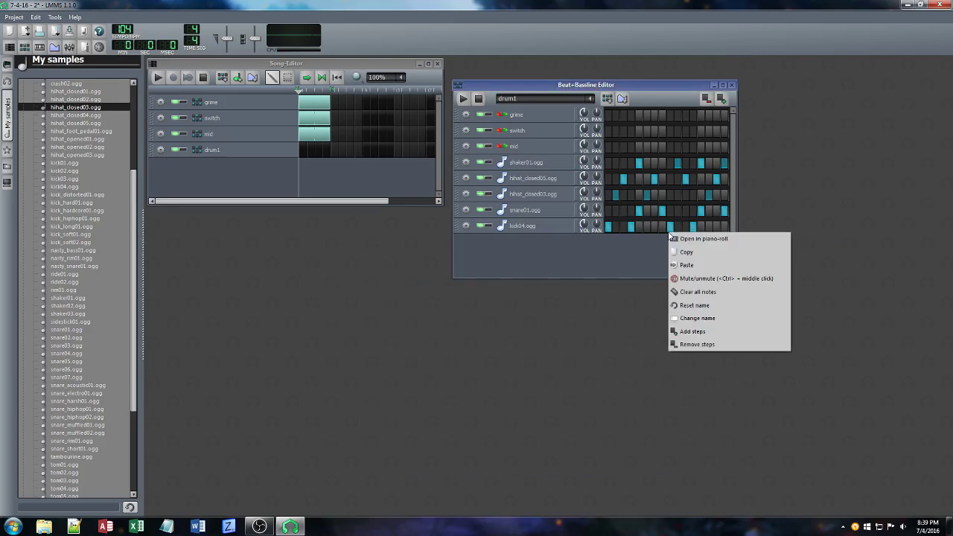
click(692, 239)
click(373, 470)
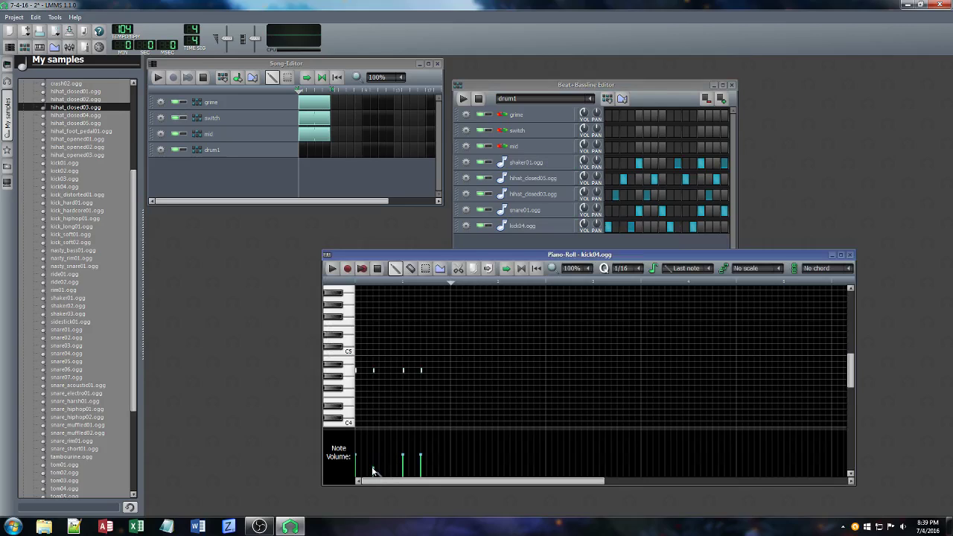
click(422, 471)
click(852, 256)
Lower the note volume of the second snare01.ogg note in the Piano-Roll
right_click(670, 210)
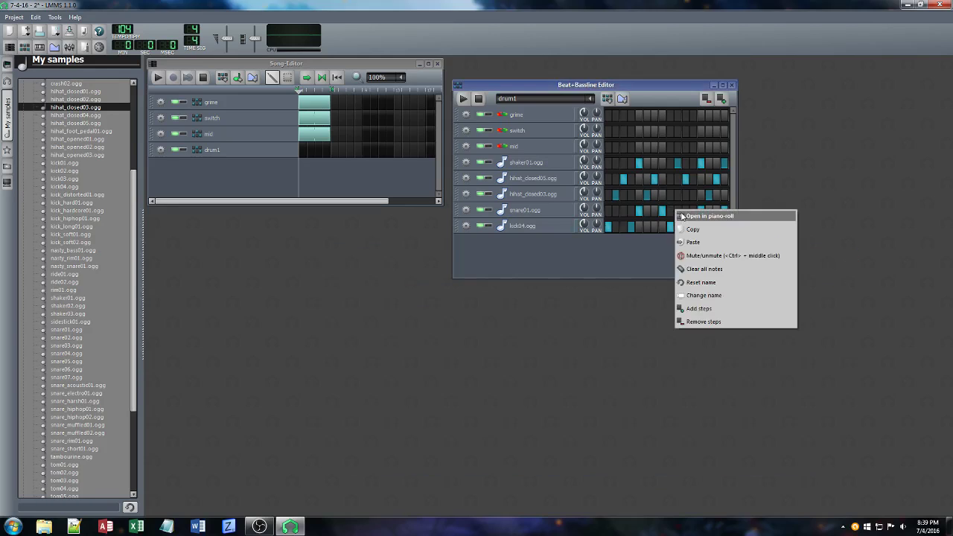
click(680, 216)
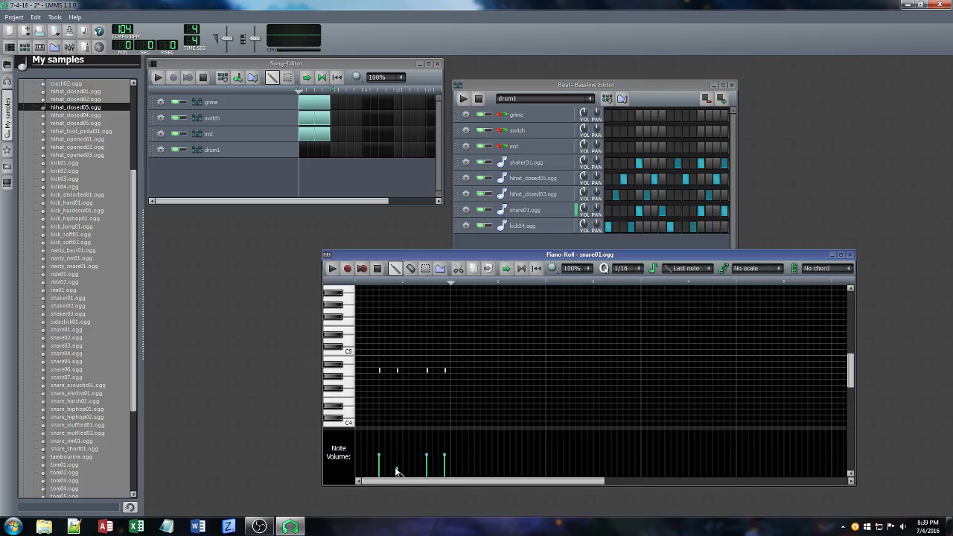
click(851, 255)
Solo the snare01.ogg track and shorten its volume envelope while the drum1 beat plays
click(535, 216)
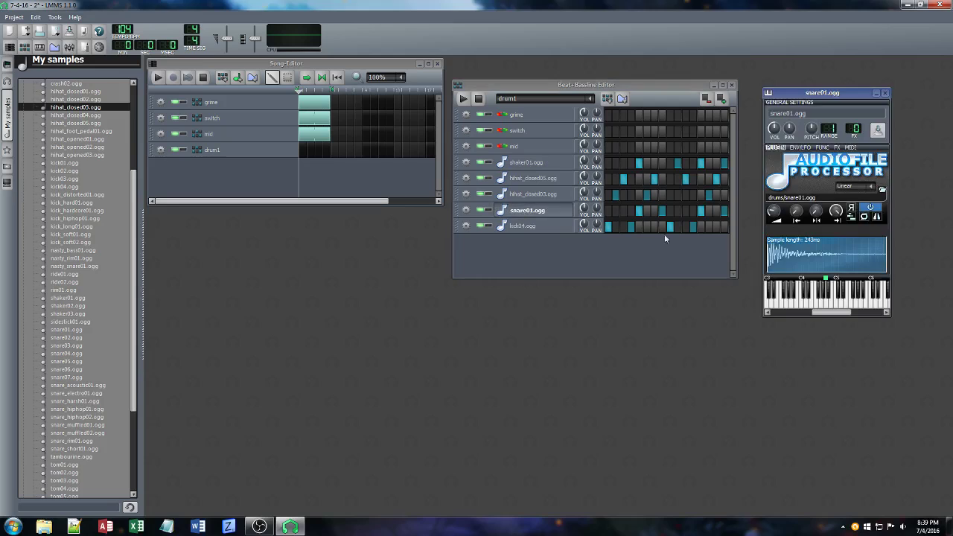
click(464, 99)
click(463, 99)
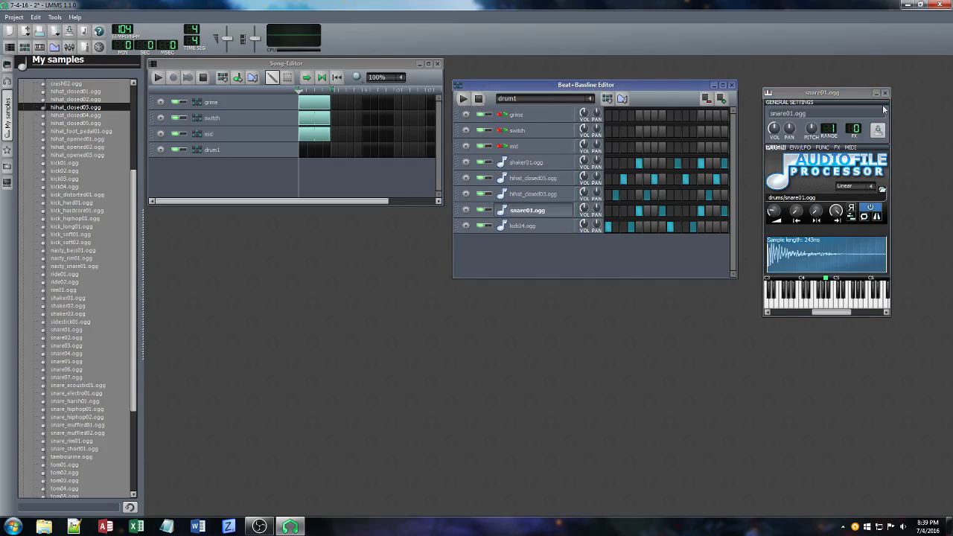
click(799, 149)
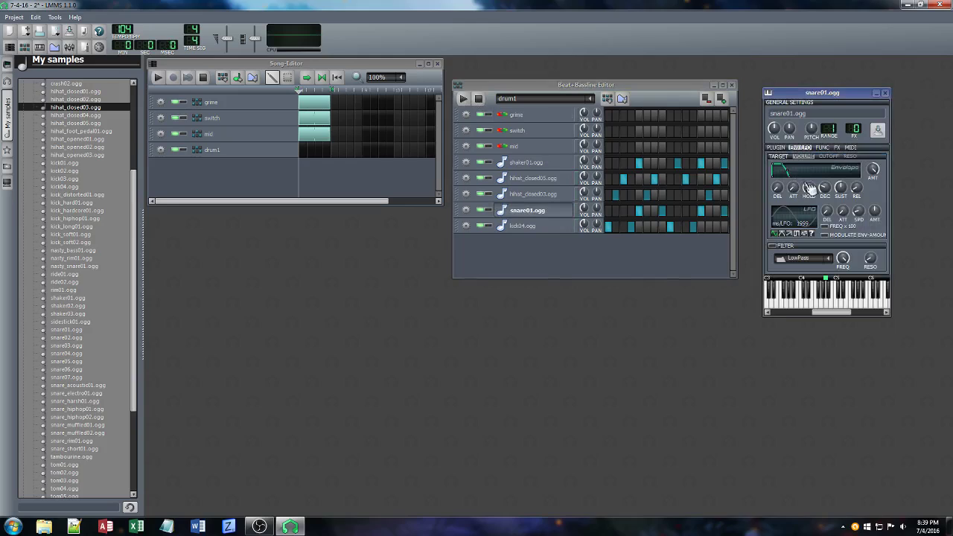
click(488, 211)
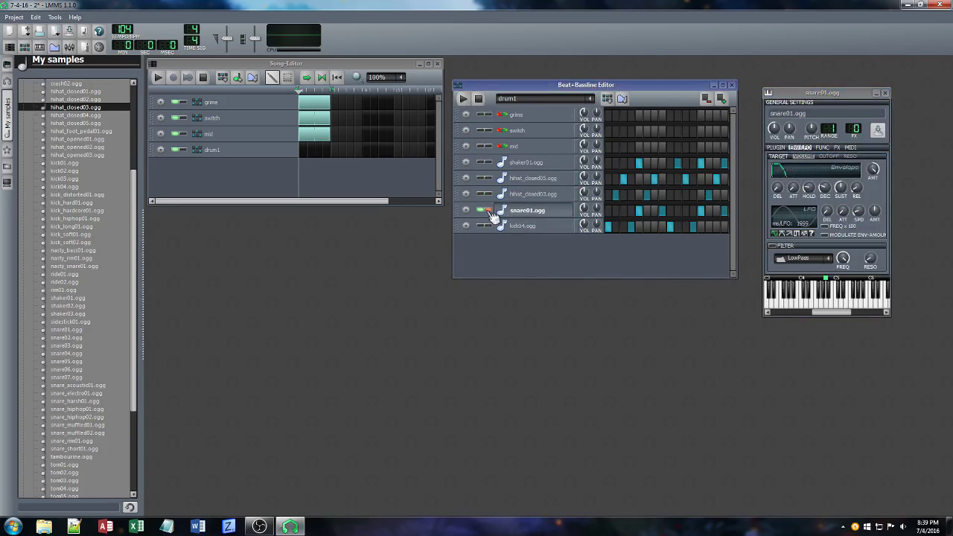
click(464, 99)
mouse_move(810, 187)
mouse_down()
mouse_move(809, 224)
mouse_move(824, 203)
mouse_move(825, 212)
mouse_move(826, 192)
mouse_up()
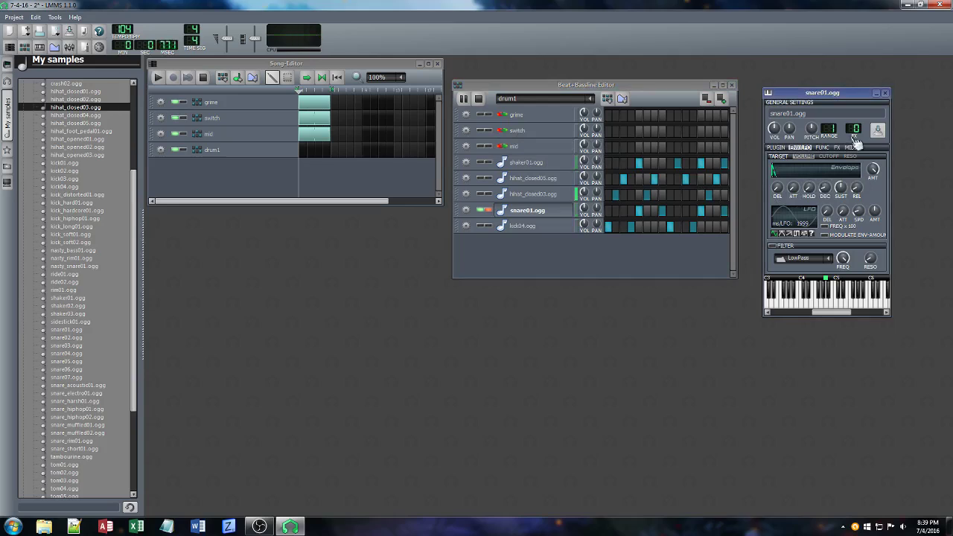
click(885, 93)
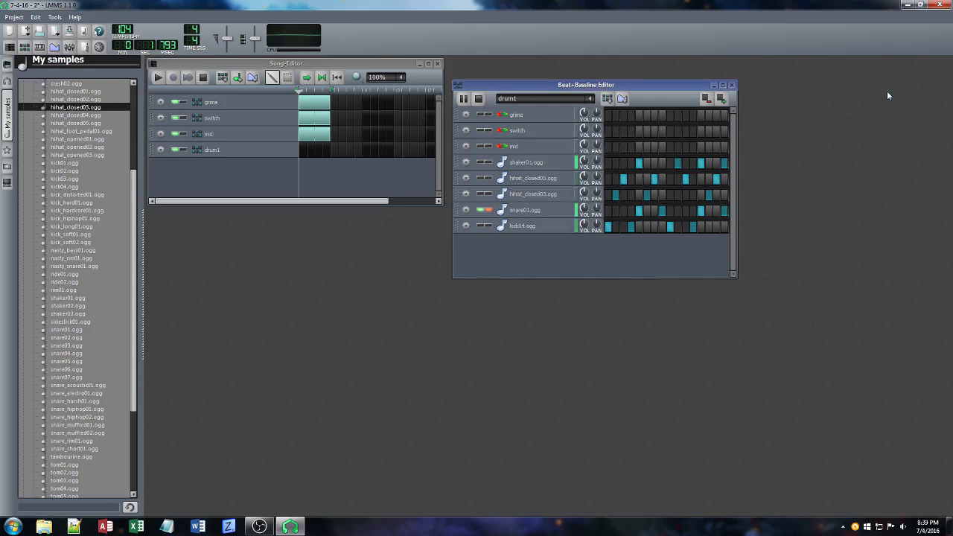
Solo the kick04.ogg track and shorten its volume envelope during playback
click(490, 227)
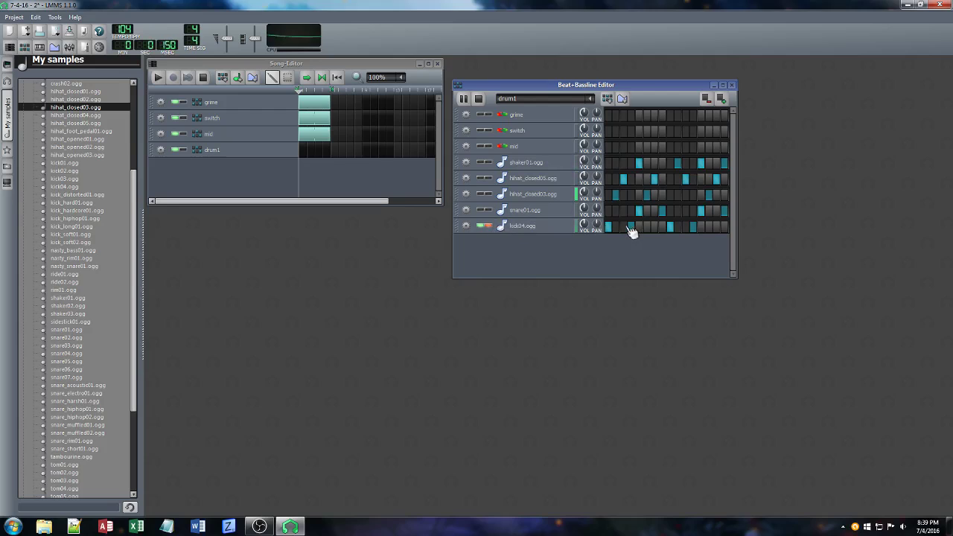
right_click(631, 231)
click(521, 226)
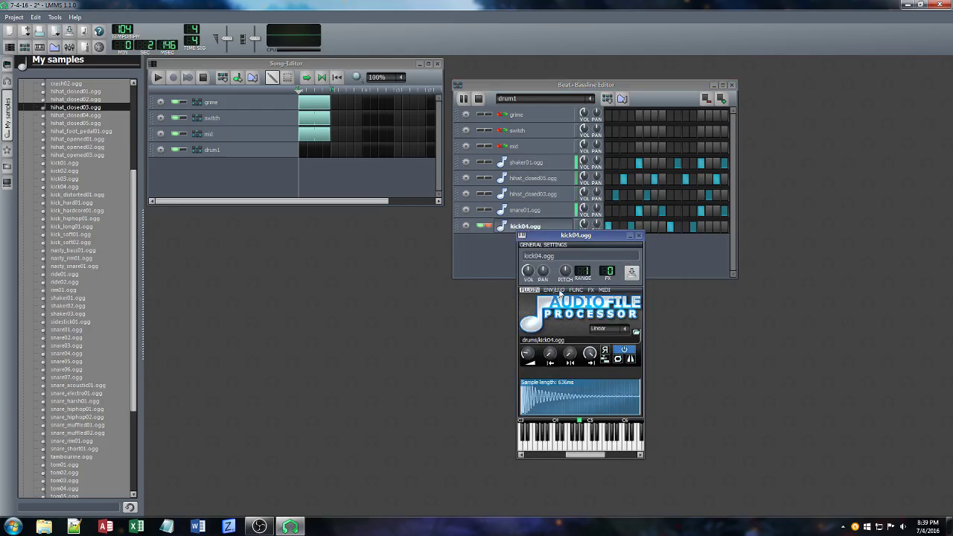
click(555, 290)
click(551, 314)
mouse_move(566, 330)
mouse_down()
mouse_move(566, 365)
mouse_move(579, 340)
mouse_up()
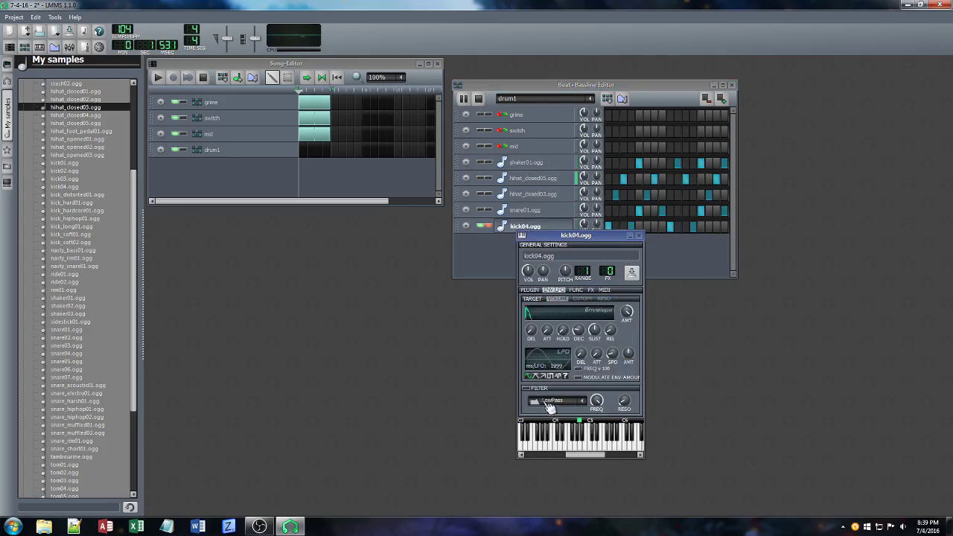
Solo the hihat_closed03.ogg track and shorten its volume envelope during playback
drag(606, 405, 607, 400)
click(639, 235)
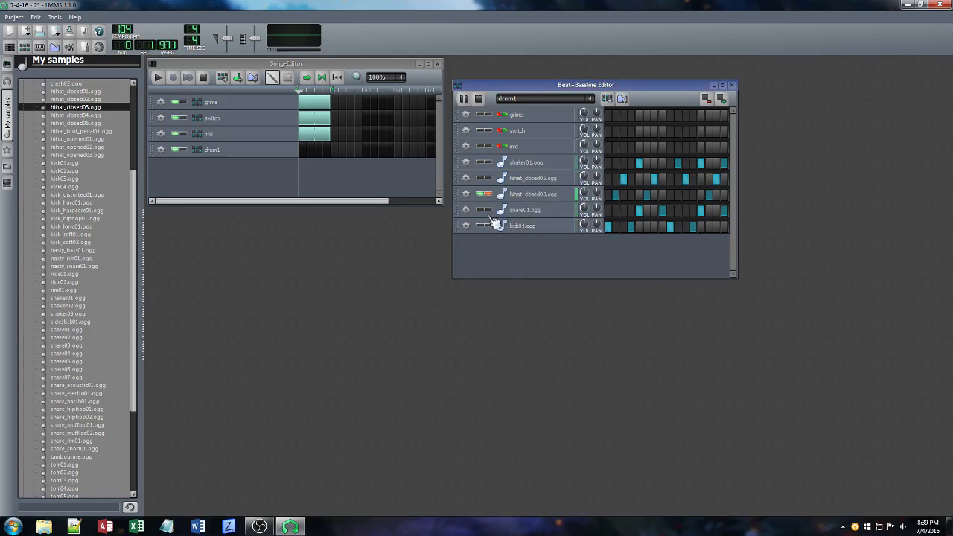
click(548, 196)
click(810, 149)
click(790, 167)
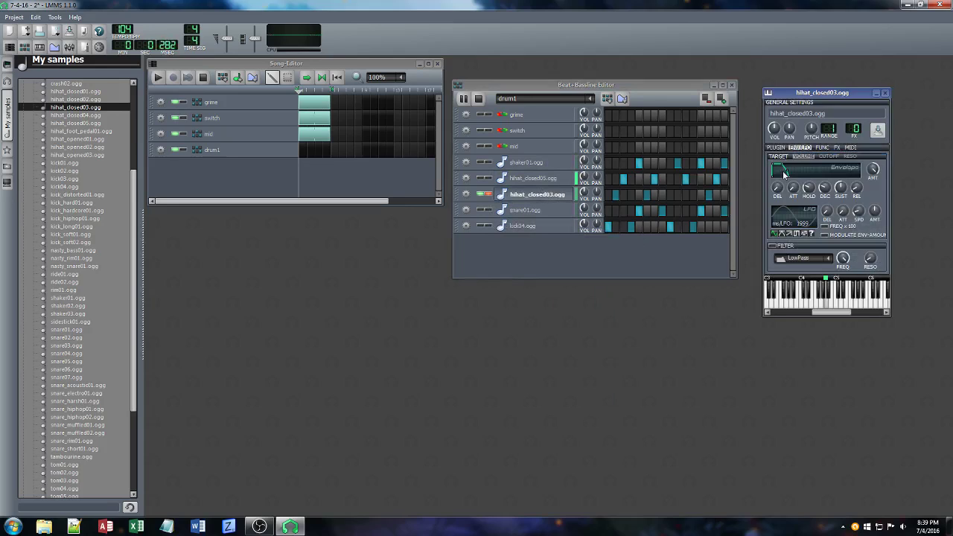
drag(825, 187, 825, 187)
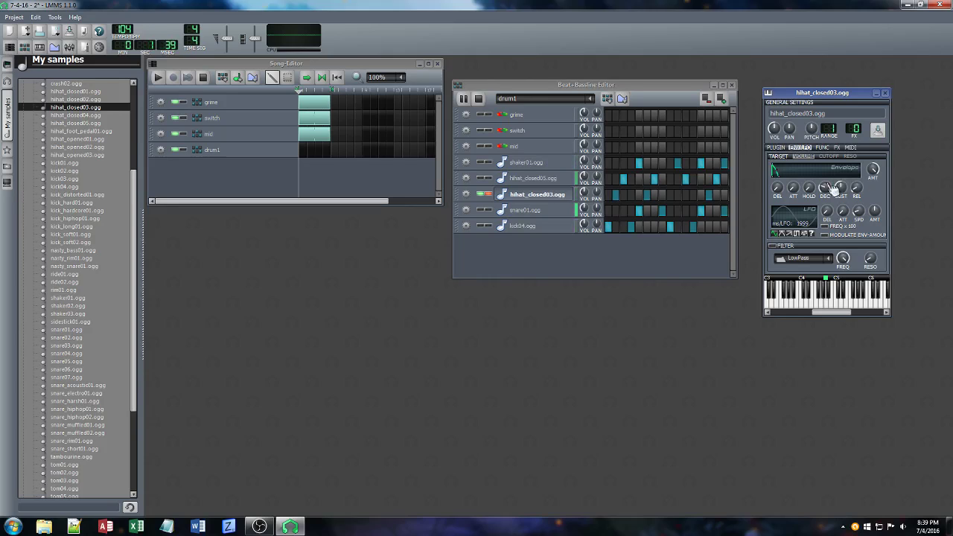
Enable the LowPass filter on hihat_closed03.ogg and lower its cutoff frequency to about 2504 Hz
click(772, 246)
click(844, 259)
mouse_move(845, 258)
mouse_down()
mouse_move(873, 255)
mouse_move(846, 266)
mouse_move(873, 261)
mouse_move(845, 260)
mouse_up()
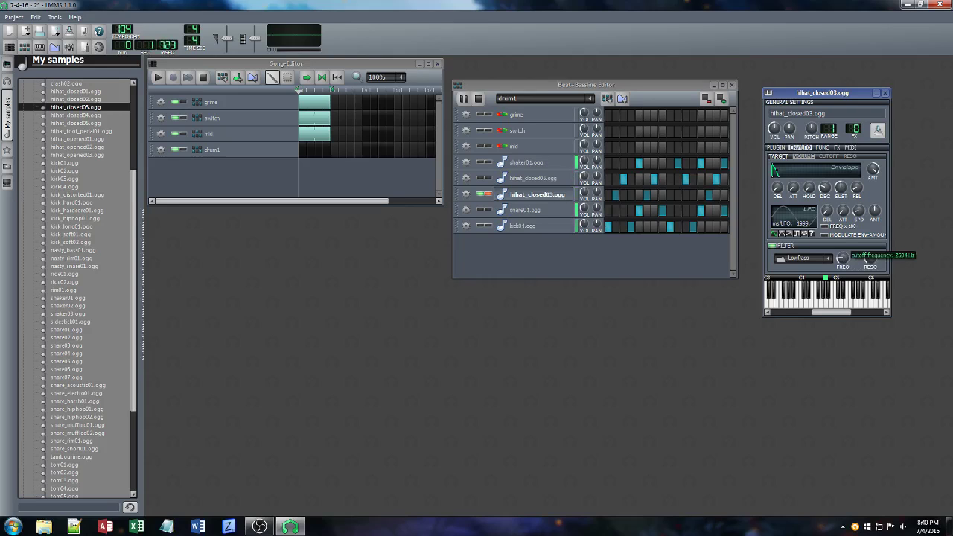
Add a C* Compress effect to the hihat_closed03.ogg effects chain and close its windows
click(837, 148)
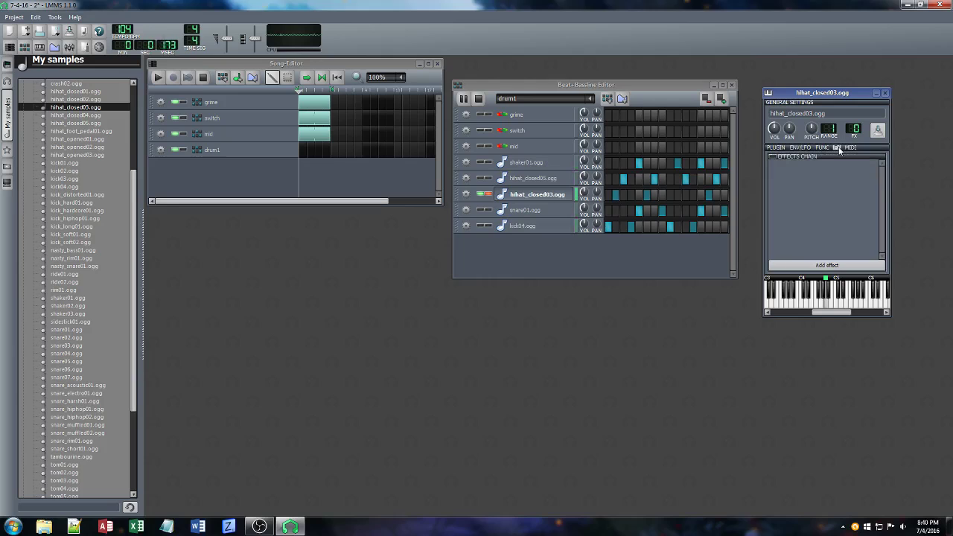
click(827, 266)
text(comp)
key(Return)
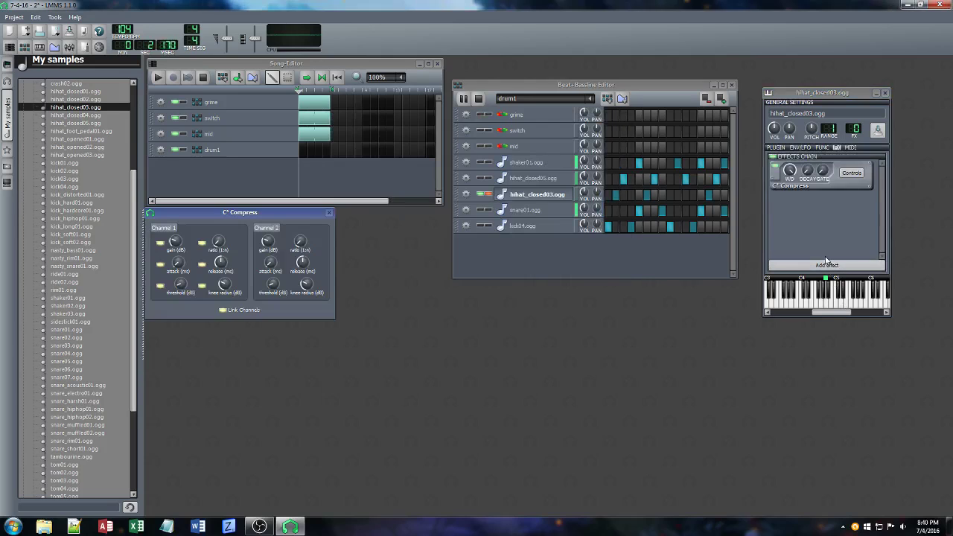
click(329, 213)
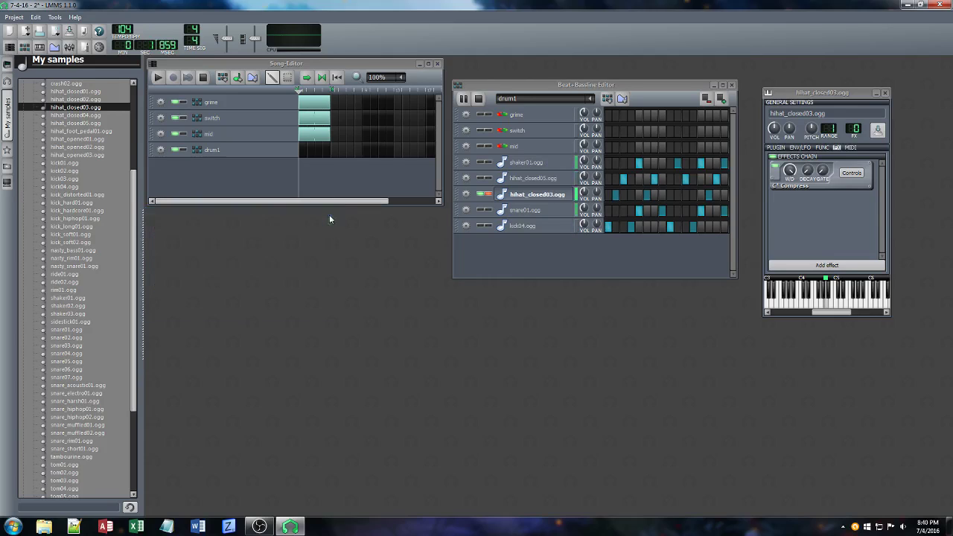
click(885, 93)
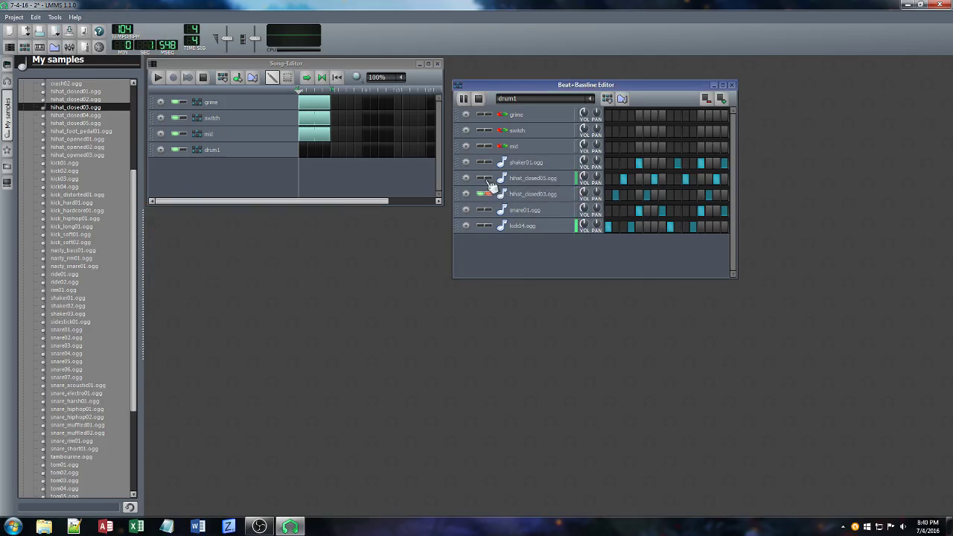
Solo the hihat_closed05.ogg track and shorten the decay of its volume envelope
click(544, 179)
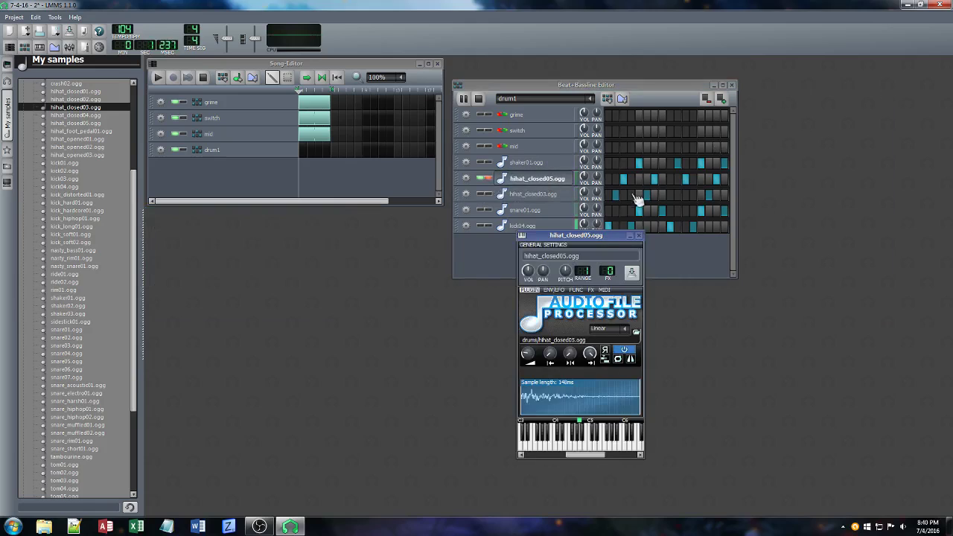
click(555, 290)
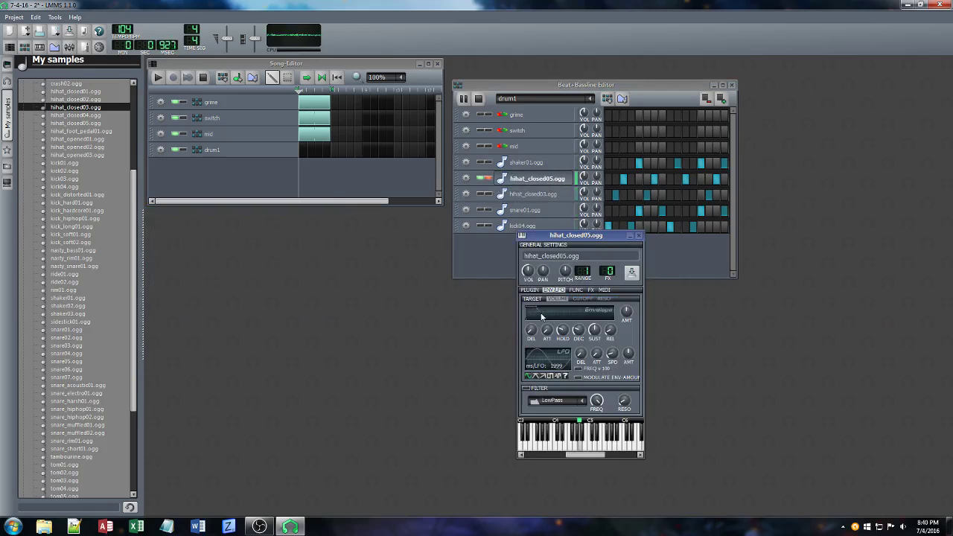
drag(578, 330, 578, 353)
Enable the LowPass filter on hihat_closed05.ogg, lower its cutoff frequency and raise the resonance to about 7.7
click(534, 389)
drag(598, 401, 598, 419)
drag(625, 402, 624, 404)
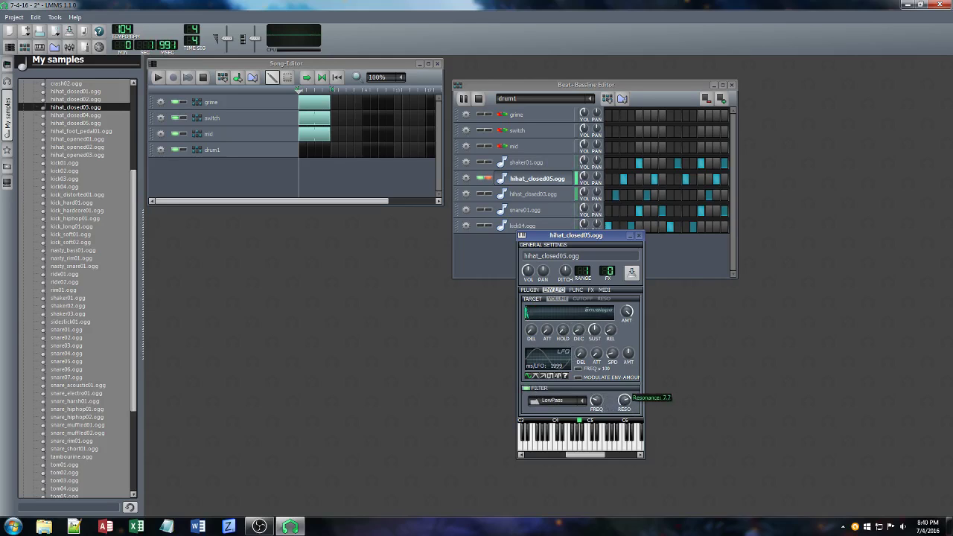
click(638, 236)
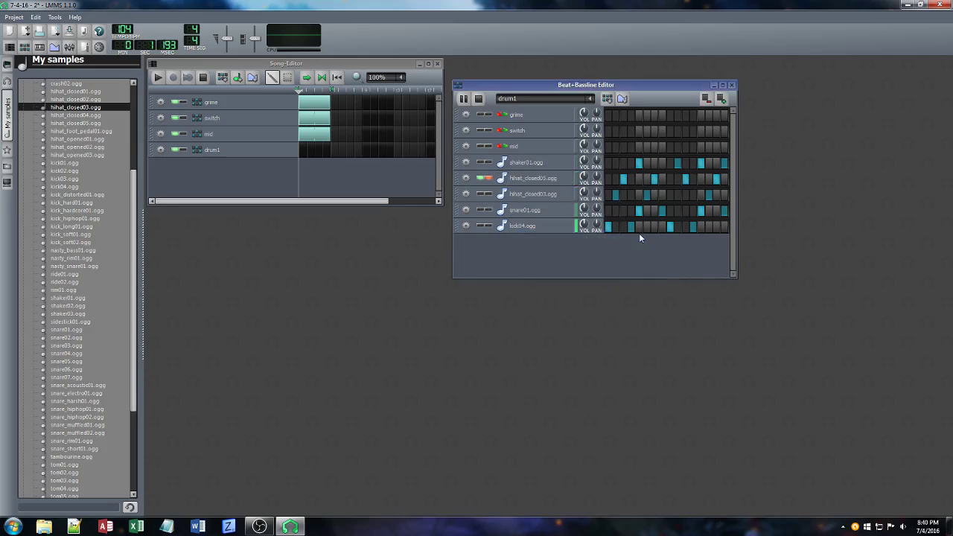
Reopen hihat_closed05.ogg and fine-tune its volume envelope and filter cutoff while the beat plays
click(512, 180)
click(554, 290)
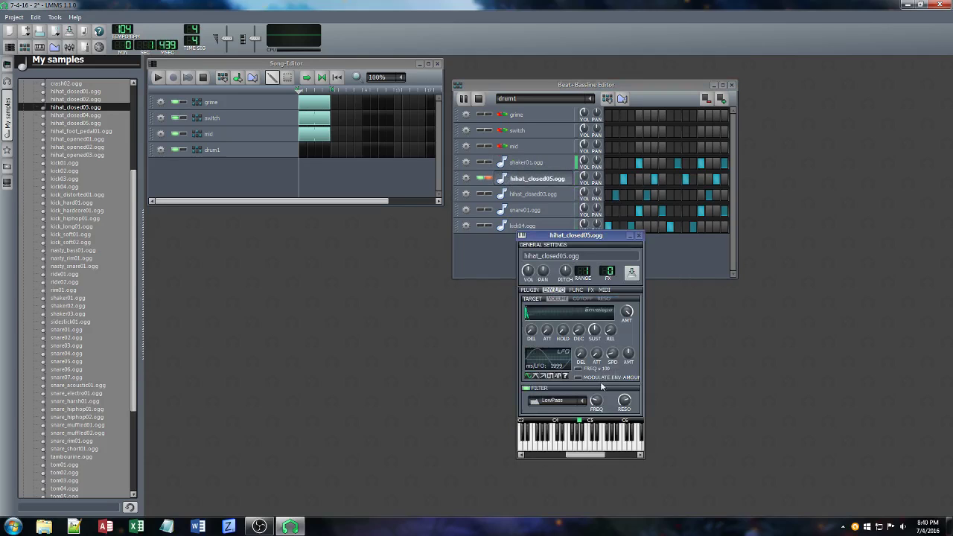
mouse_move(596, 400)
click(564, 330)
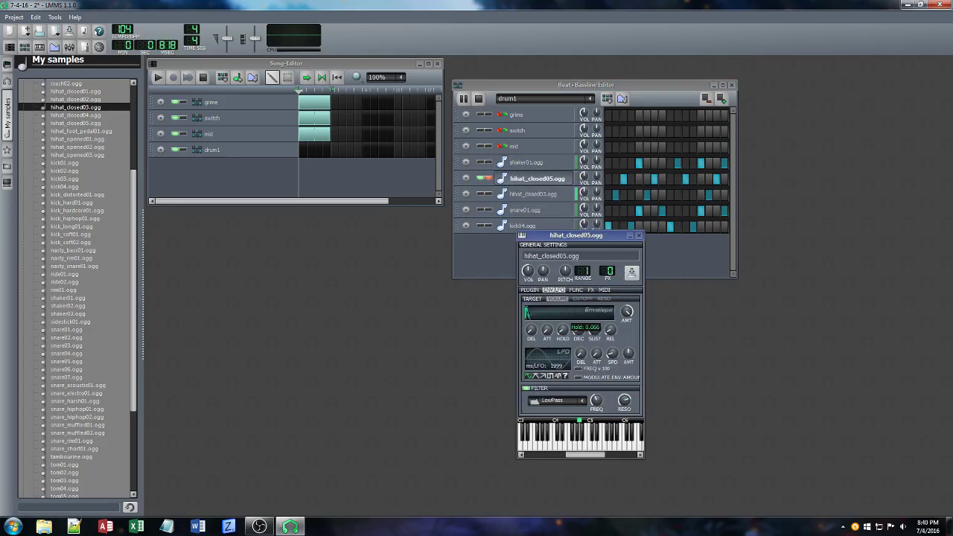
mouse_move(564, 330)
mouse_down()
mouse_move(595, 325)
mouse_move(578, 330)
mouse_move(581, 341)
mouse_move(577, 328)
mouse_up()
click(578, 330)
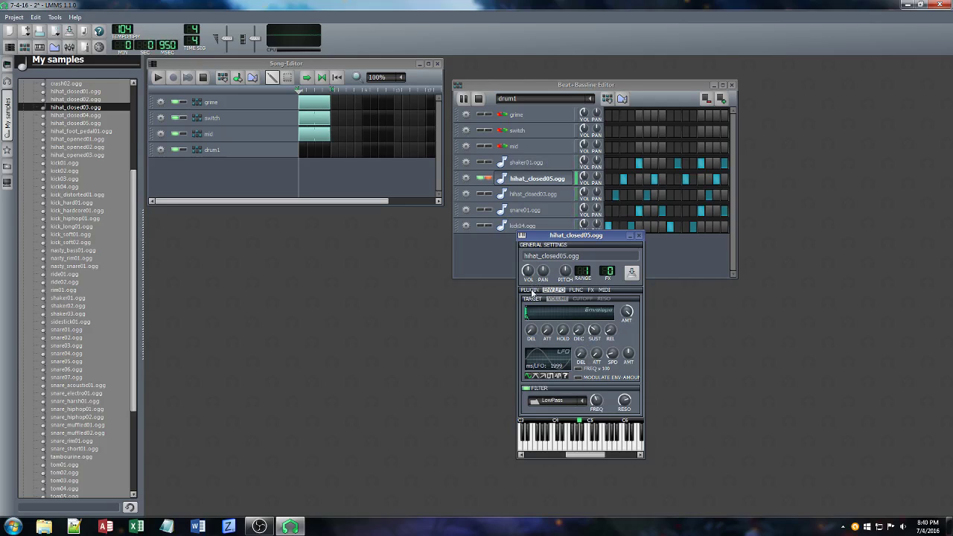
drag(603, 406, 603, 408)
Add C* Compress and Amplifier effects to the hihat_closed05.ogg effects chain and close their control windows
click(592, 290)
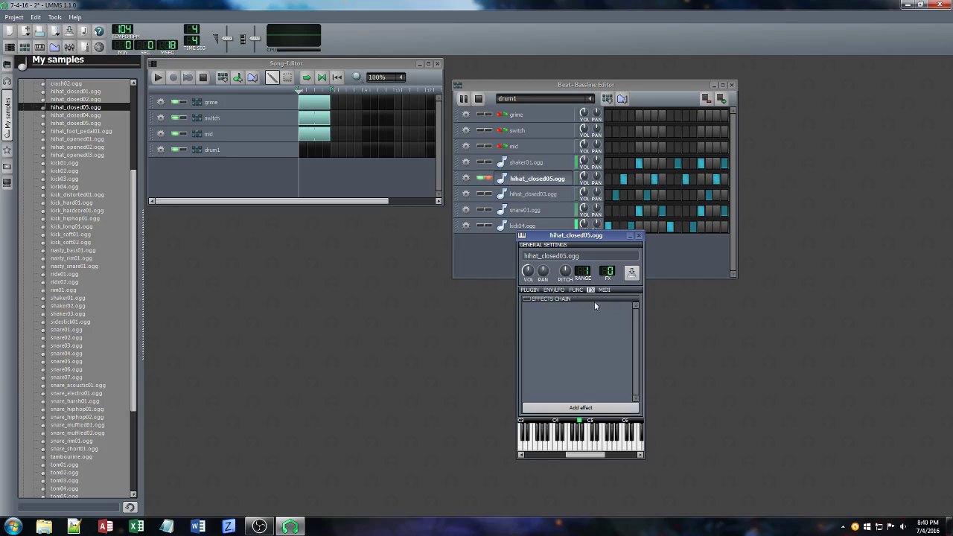
click(588, 410)
text(comp)
key(Return)
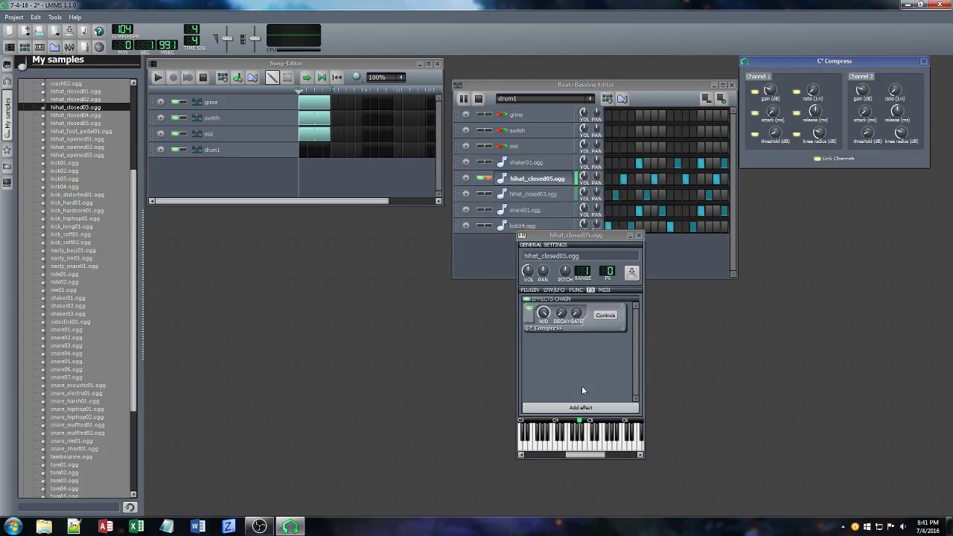
click(574, 411)
text(ampl)
key(Return)
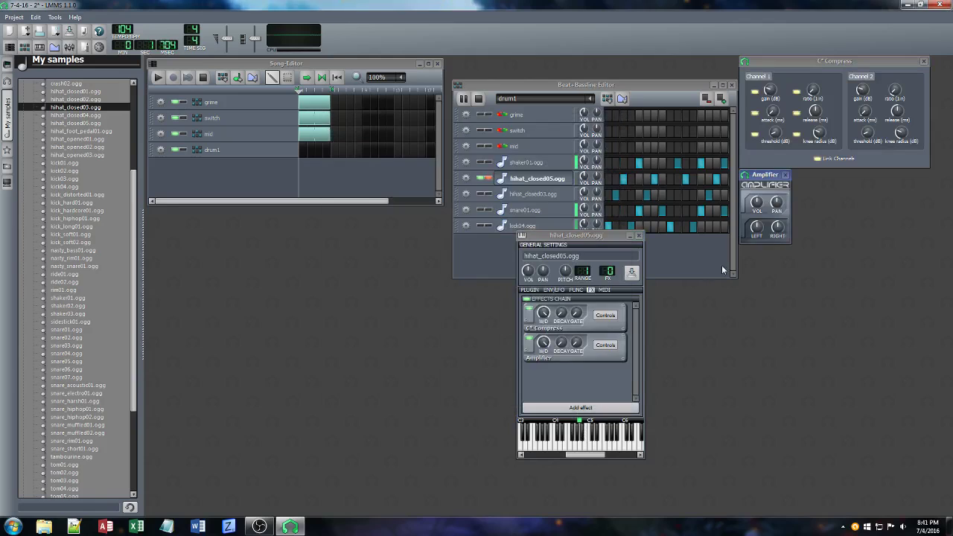
click(785, 174)
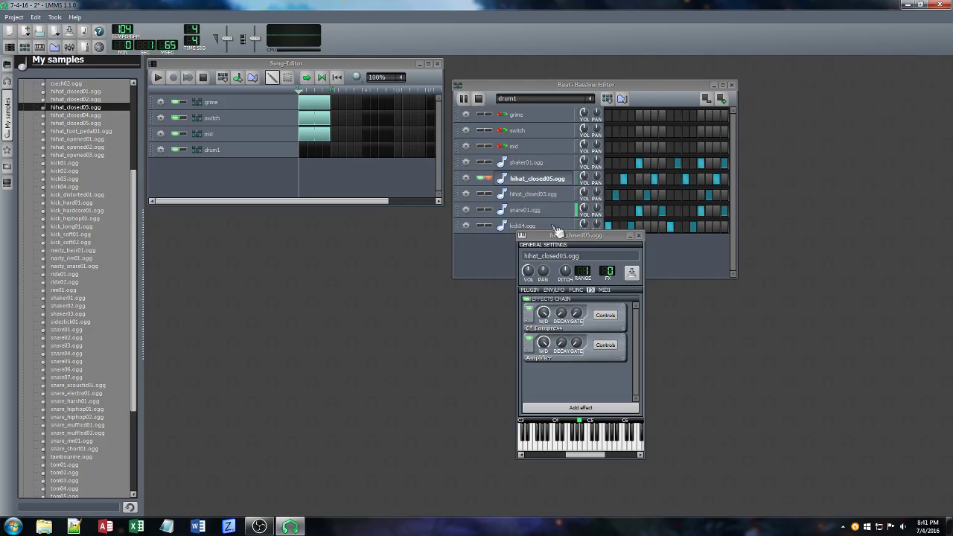
Try a different instrument volume on hihat_closed05.ogg and set it back to 100
drag(530, 272, 528, 259)
double_click(528, 271)
click(518, 279)
double_click(531, 272)
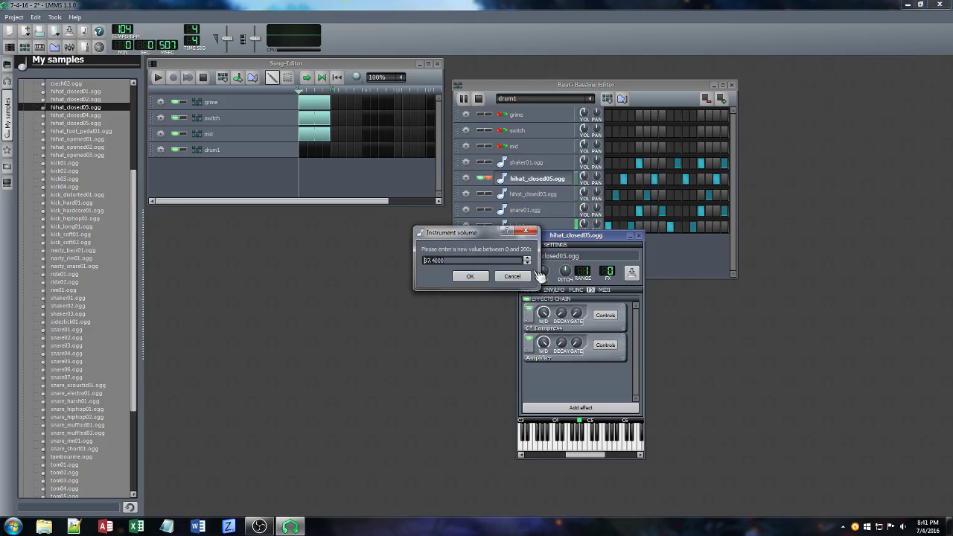
text(100)
key(Return)
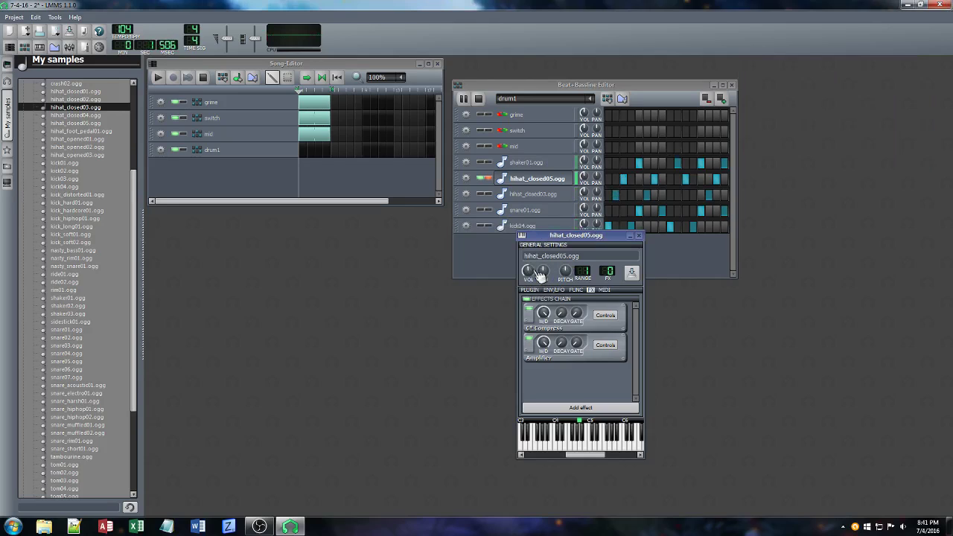
Raise the volume of the hihat_closed05.ogg Amplifier effect to about 153.6% and close the instrument
double_click(550, 344)
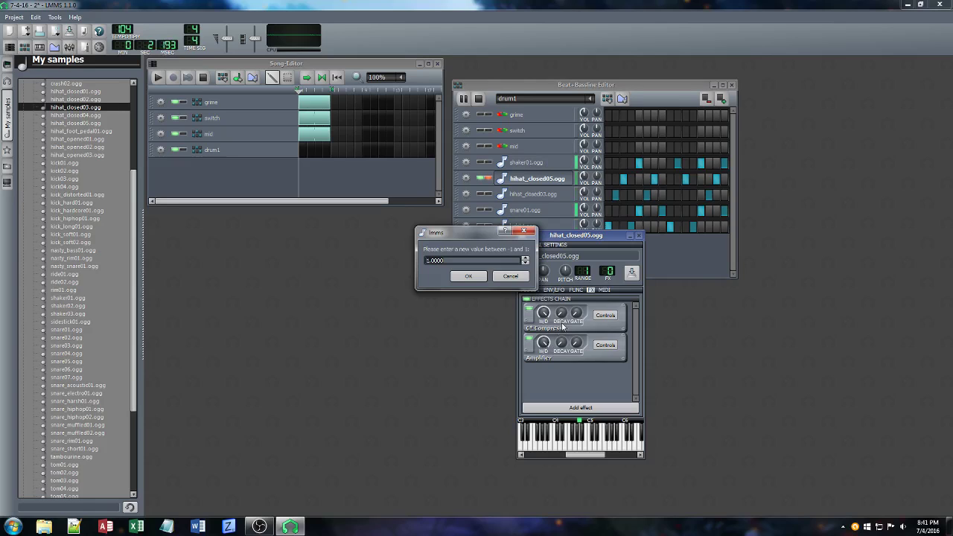
key(Return)
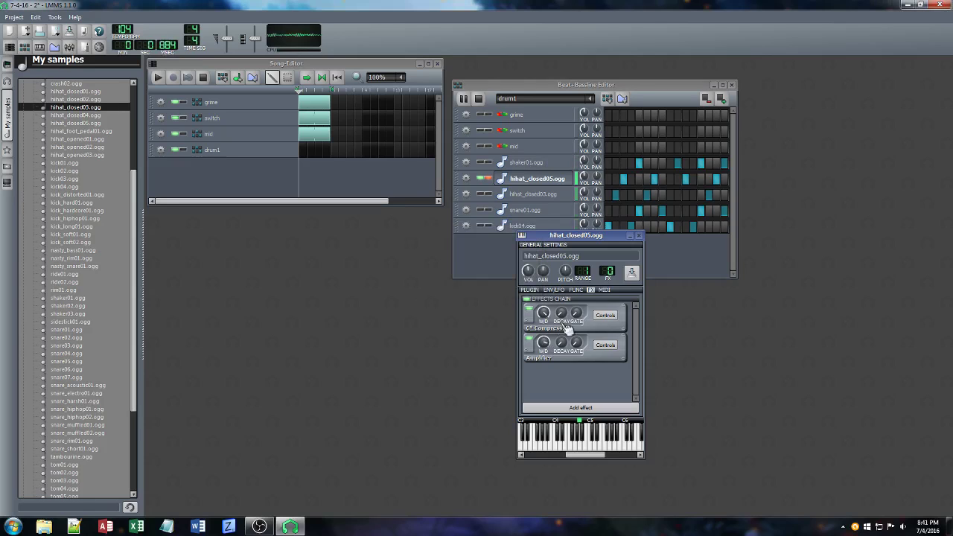
click(606, 346)
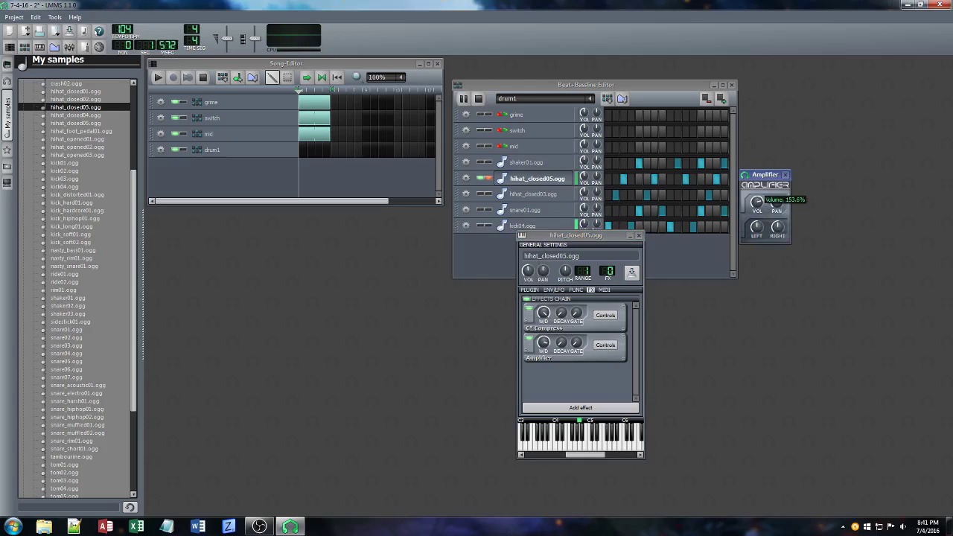
click(785, 175)
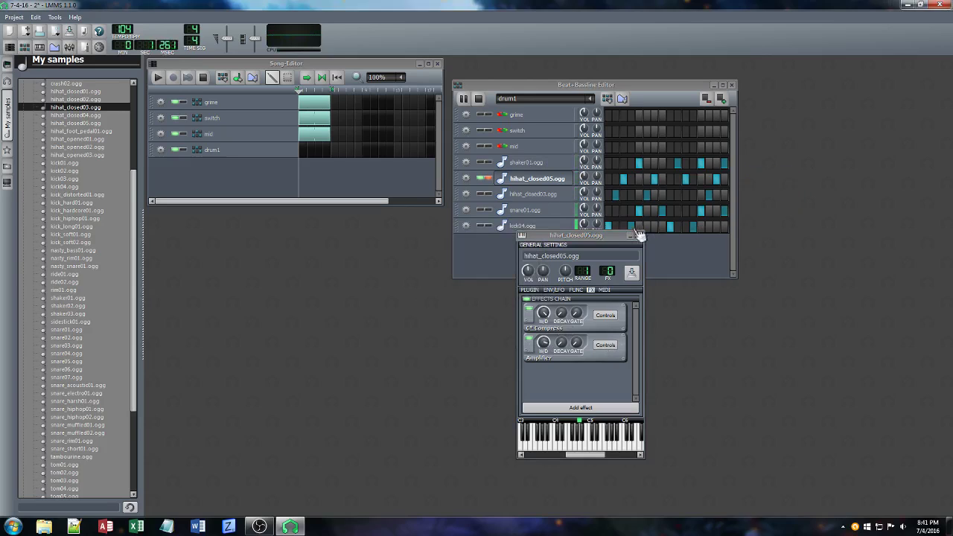
click(639, 235)
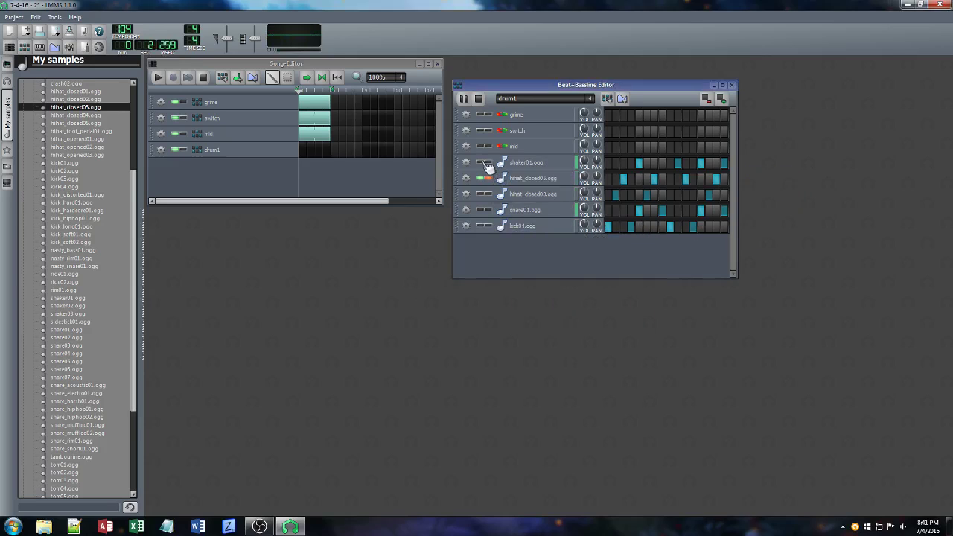
Solo the shaker01.ogg track and shorten its volume envelope
click(559, 164)
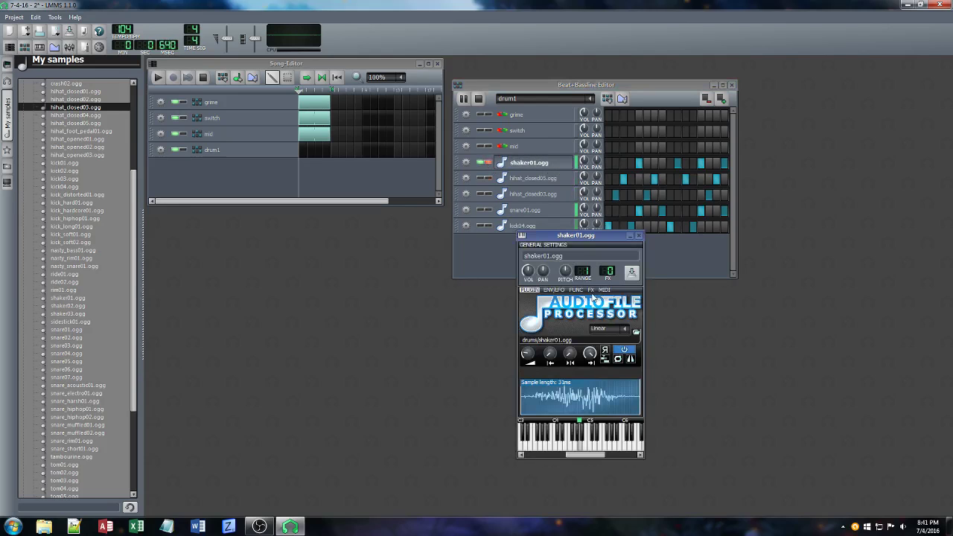
click(555, 291)
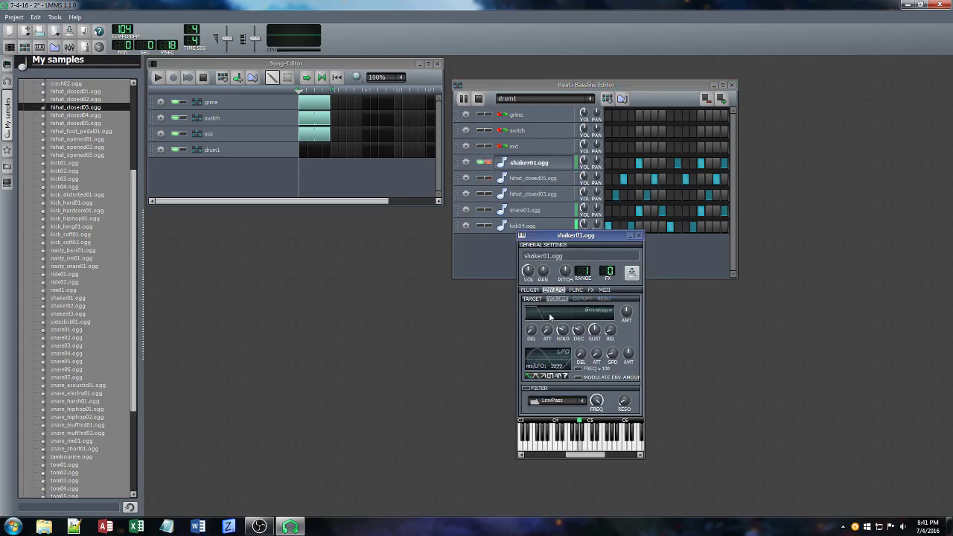
mouse_move(563, 329)
mouse_down()
mouse_move(562, 320)
mouse_move(563, 335)
mouse_move(578, 339)
mouse_up()
Enable the LowPass filter on shaker01.ogg, lower its cutoff frequency and raise its resonance
click(597, 400)
click(624, 401)
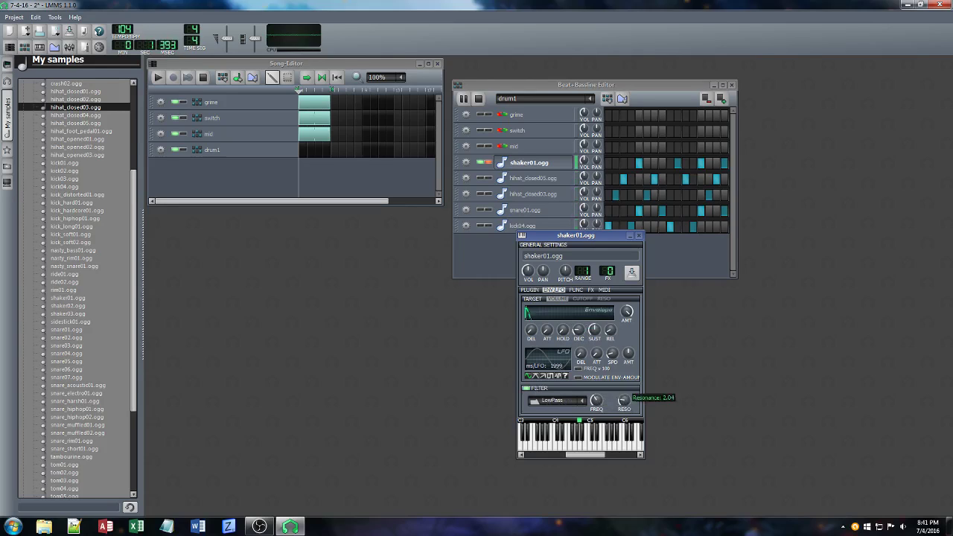
drag(624, 401, 624, 400)
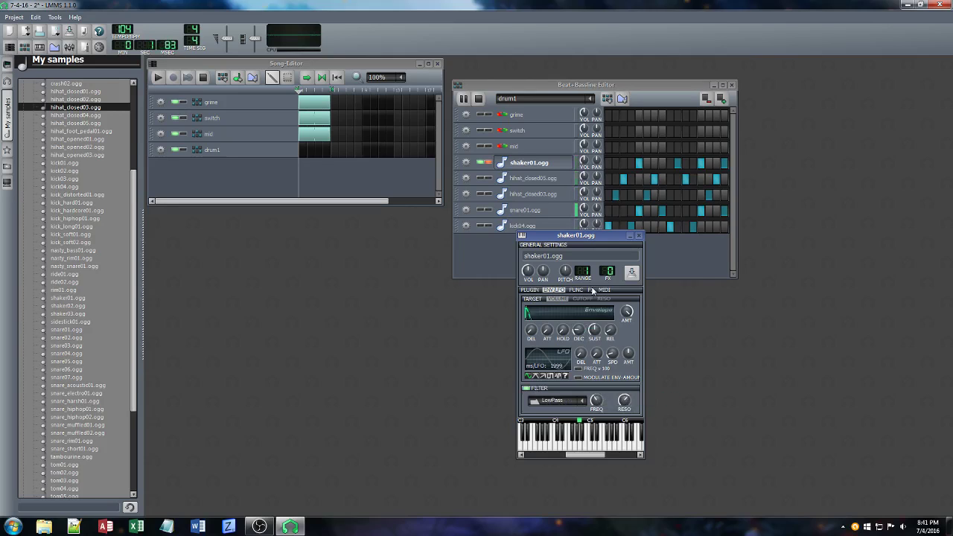
Add a C* Compress effect to the shaker01.ogg effects chain and close its control window
click(591, 290)
click(567, 410)
text(comp)
key(Return)
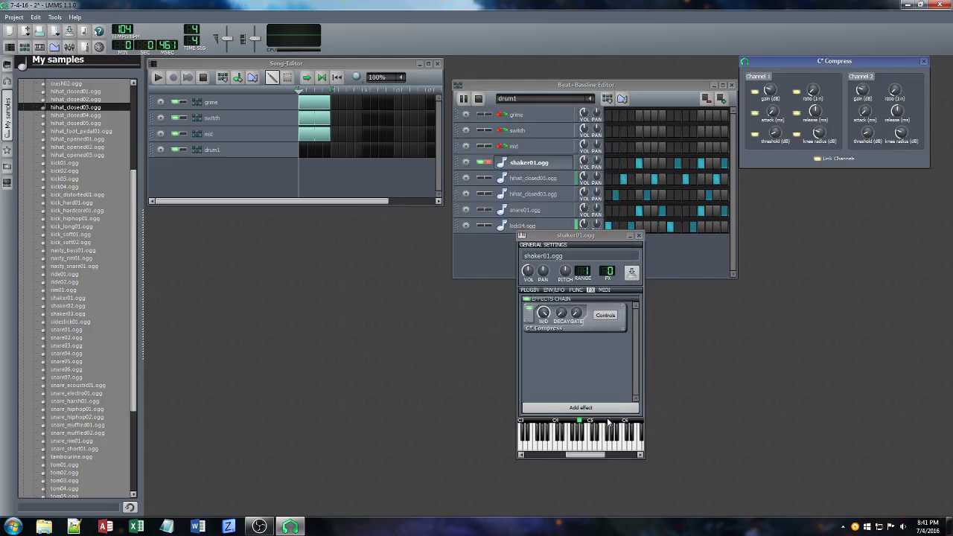
click(570, 408)
click(598, 389)
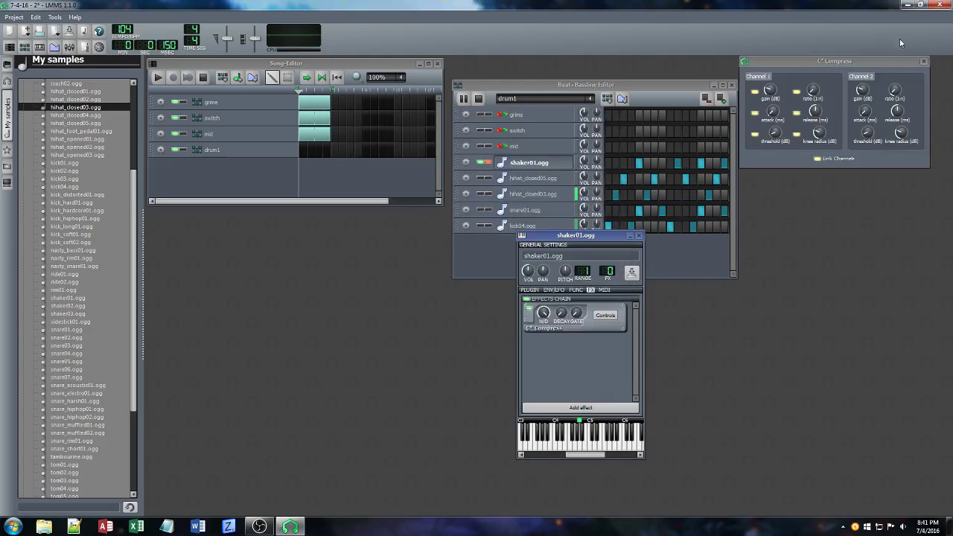
click(925, 62)
Unsolo the shaker01.ogg track so the full drum1 beat plays, and close its instrument window
click(529, 198)
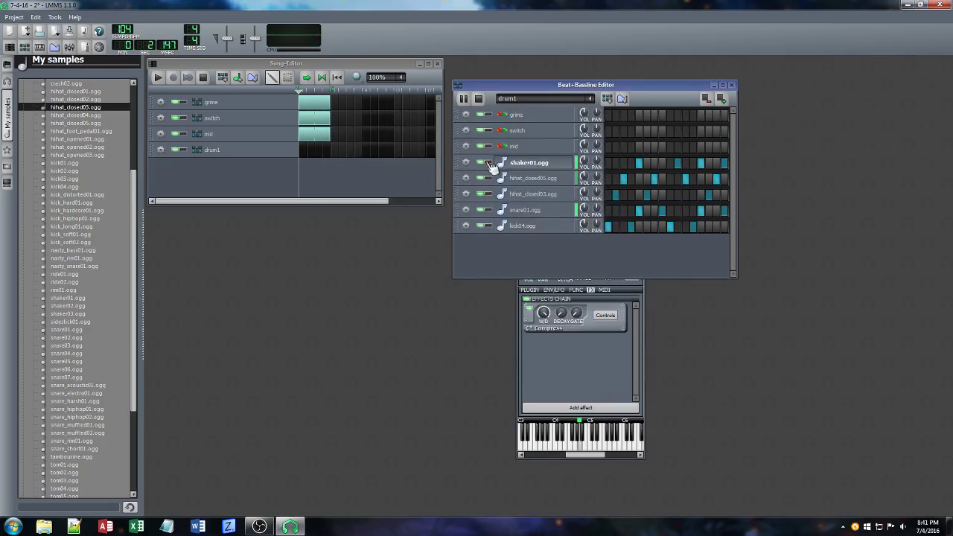
click(625, 287)
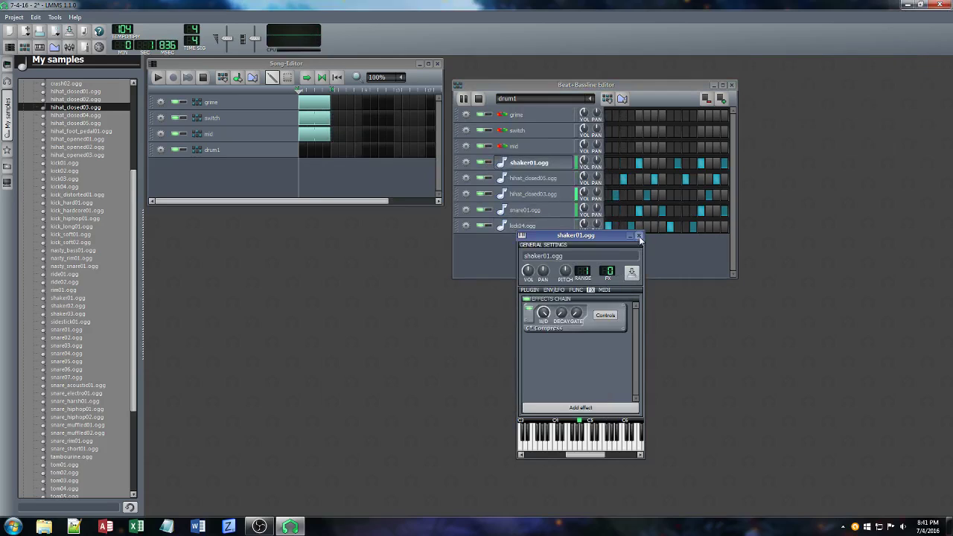
click(639, 237)
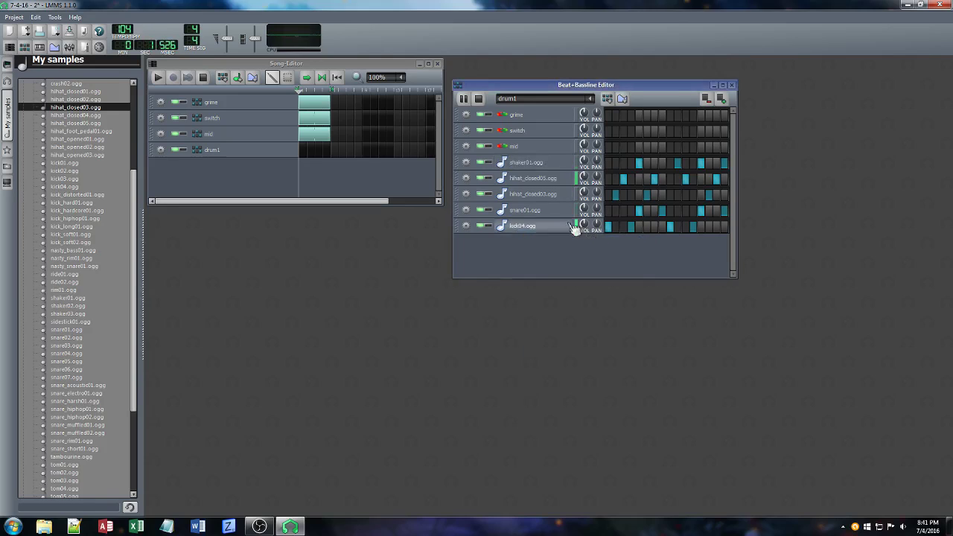
Lower the volume of the kick04.ogg track
mouse_move(584, 224)
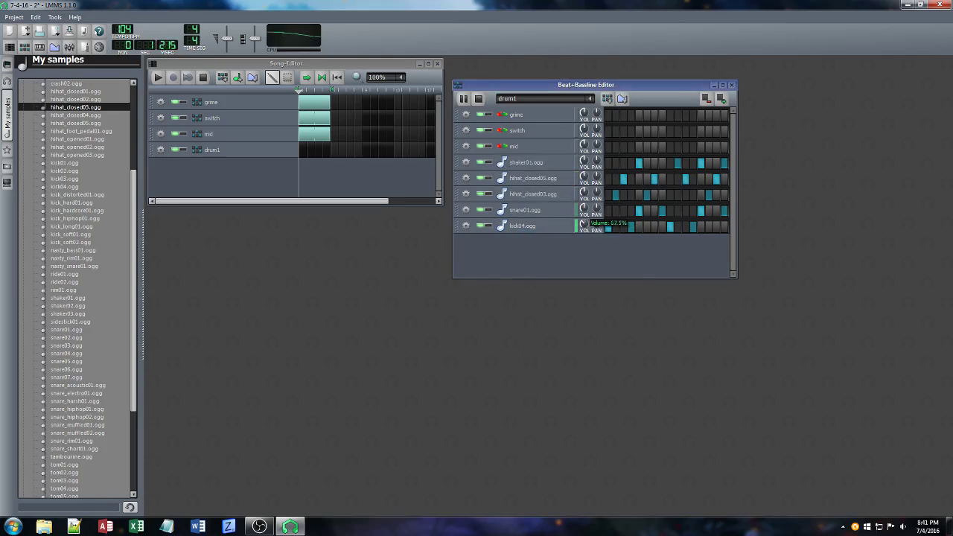
drag(586, 224, 587, 230)
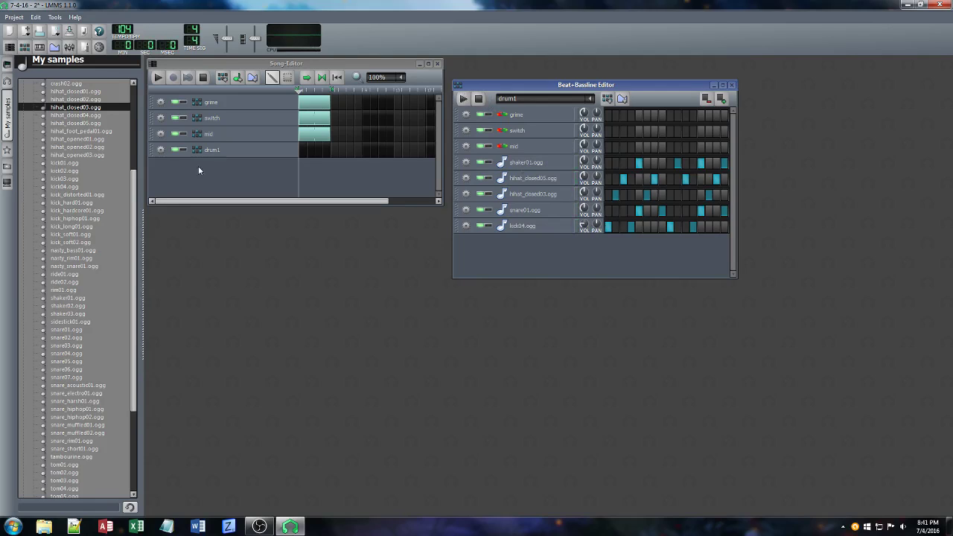
Show the FX-Mixer, add a new channel and rename it drum1
click(68, 47)
click(285, 302)
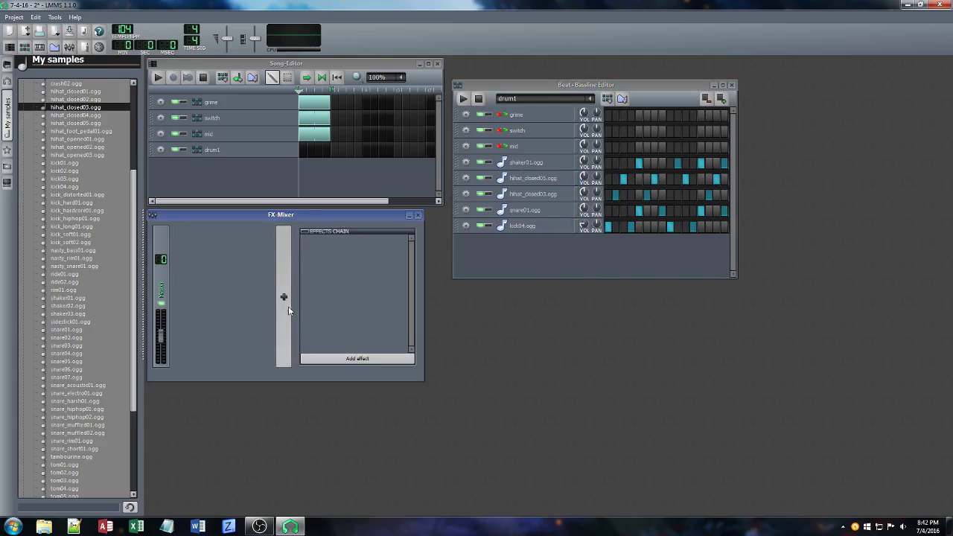
right_click(177, 277)
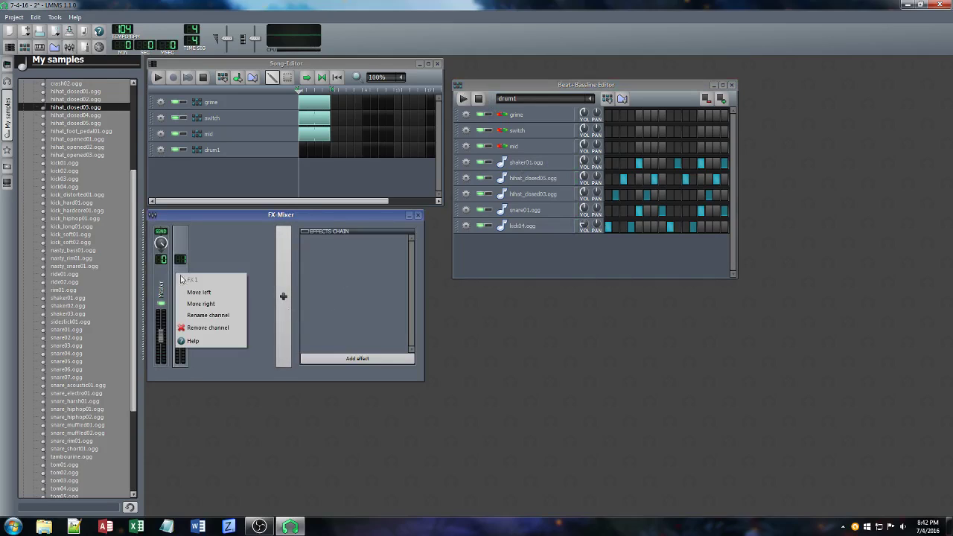
click(205, 315)
text(drum1)
key(Return)
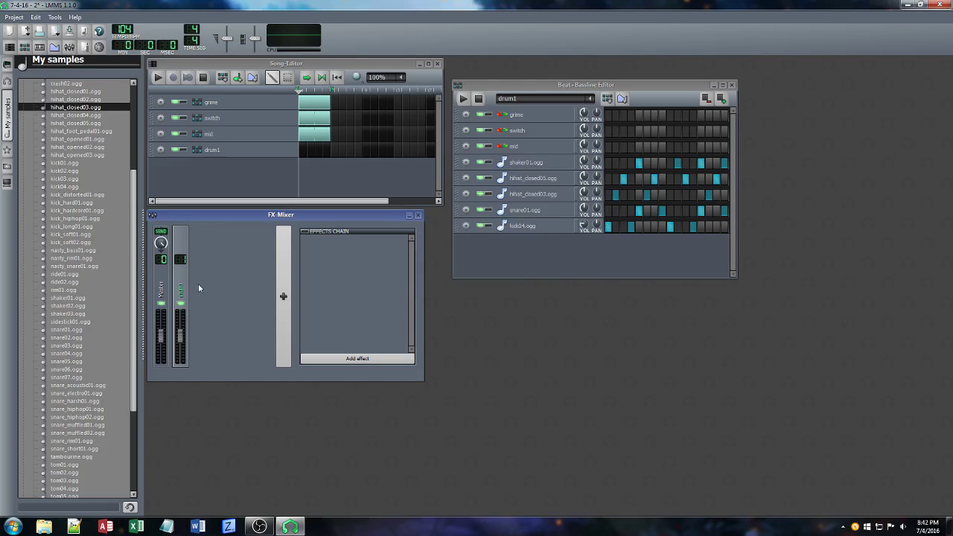
Route the shaker01, hihat_closed05, hihat_closed03, snare01 and kick04 tracks to FX mixer channel 1, closing each instrument window
click(530, 162)
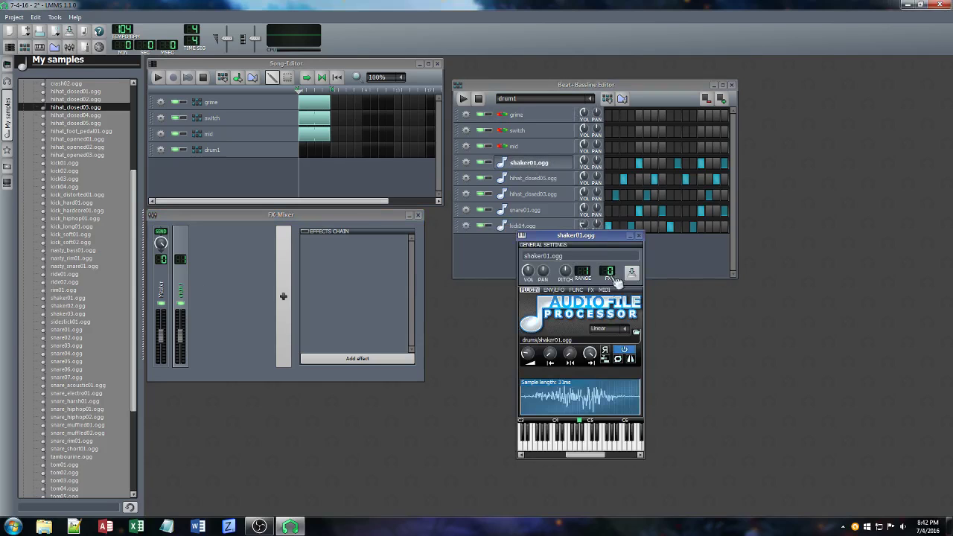
click(638, 236)
click(555, 179)
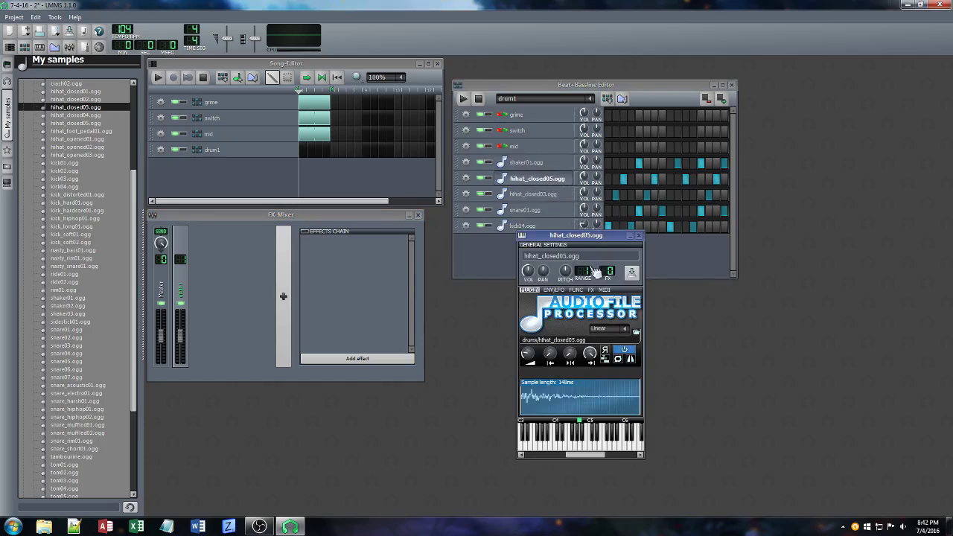
click(638, 237)
click(555, 195)
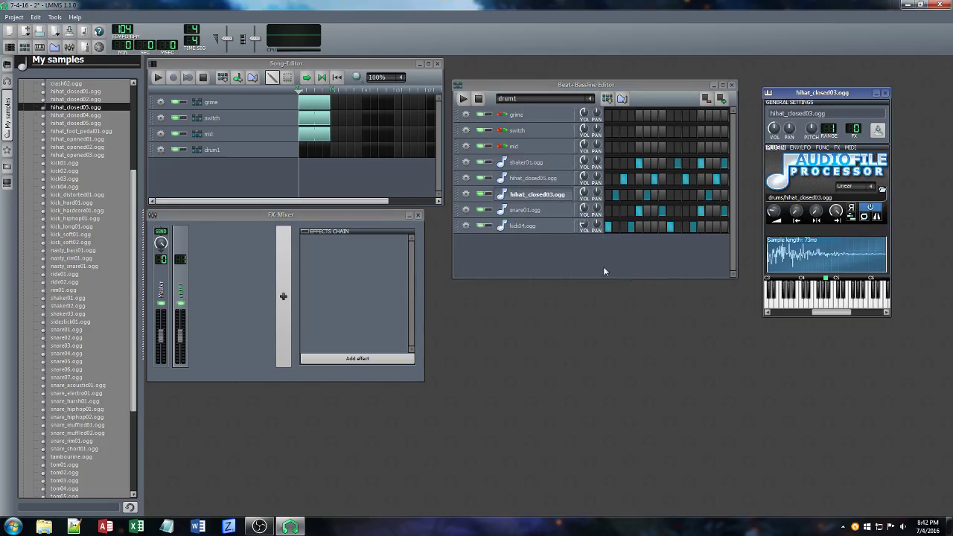
click(885, 93)
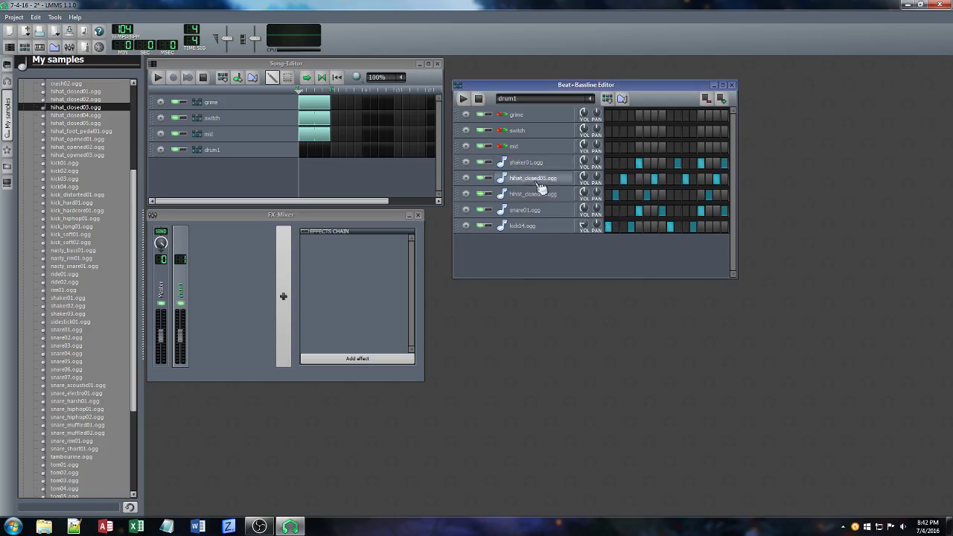
click(543, 210)
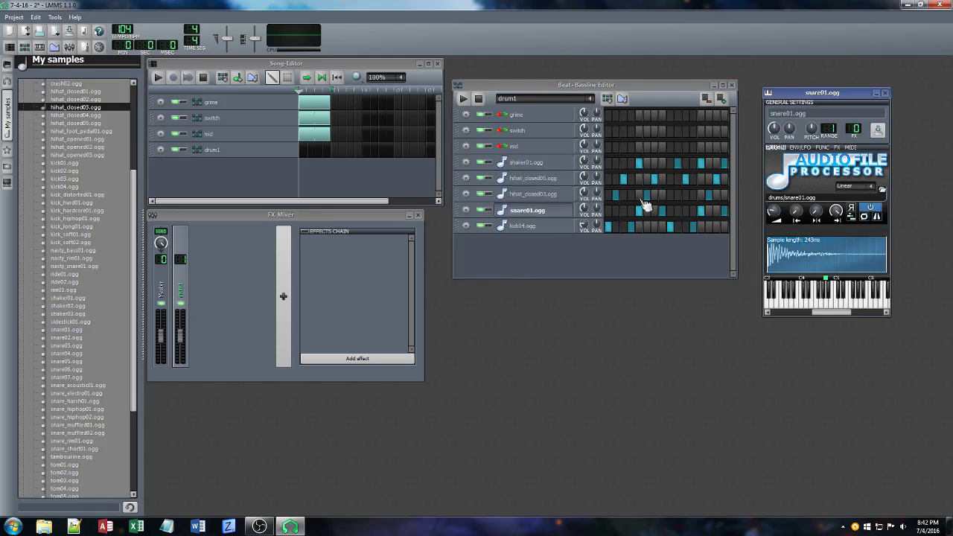
click(886, 93)
click(525, 226)
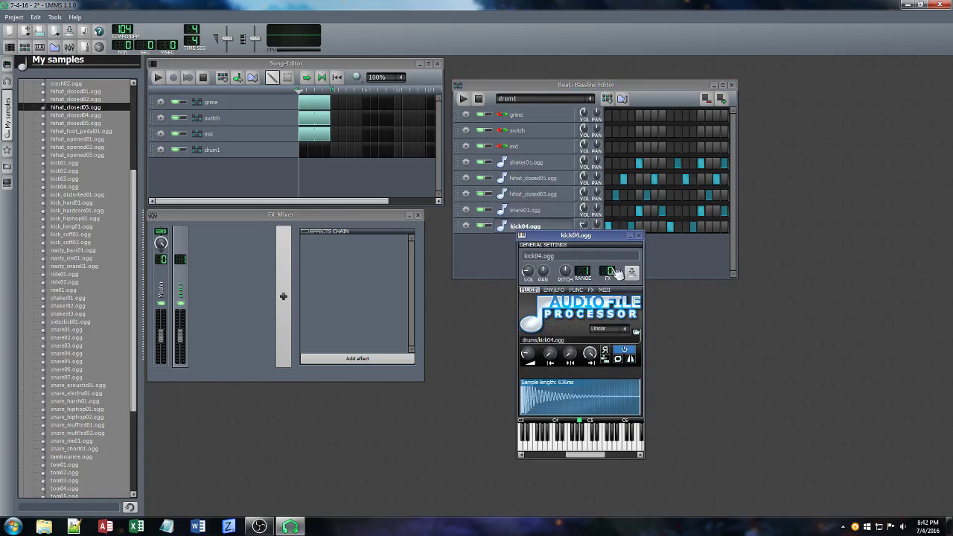
click(638, 237)
Add the DensitymkII effect to the drum1 mixer channel, load its 2bus Glue preset and audition the beat
click(354, 360)
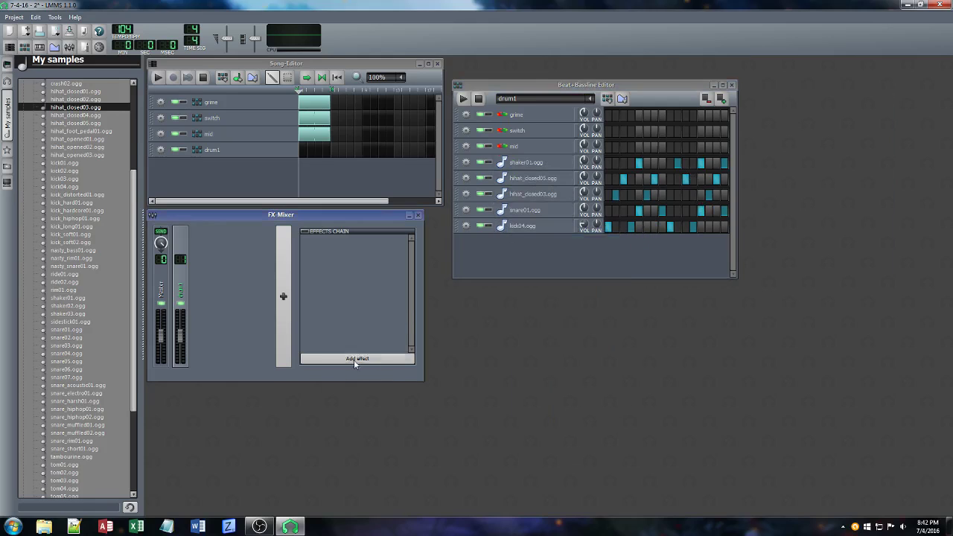
text(densi)
key(Return)
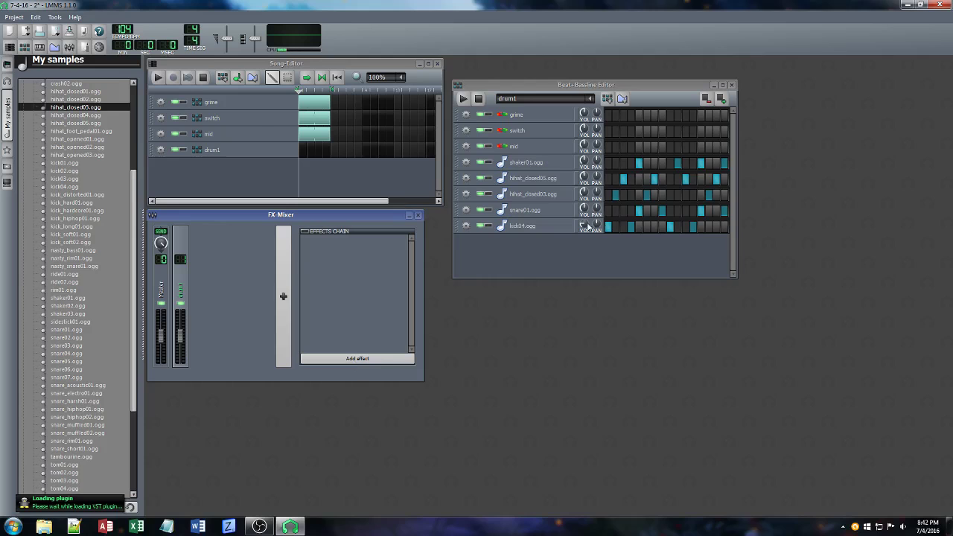
click(449, 300)
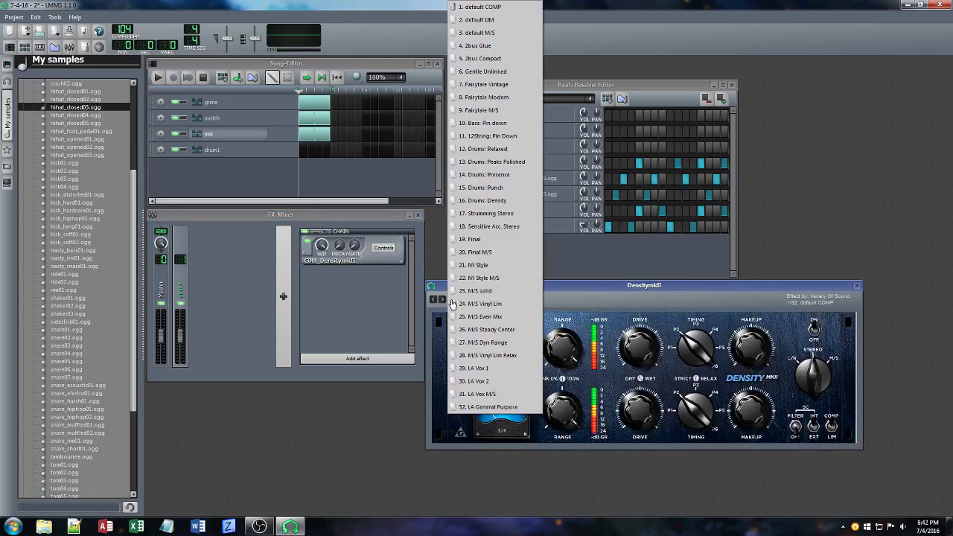
click(490, 64)
click(463, 99)
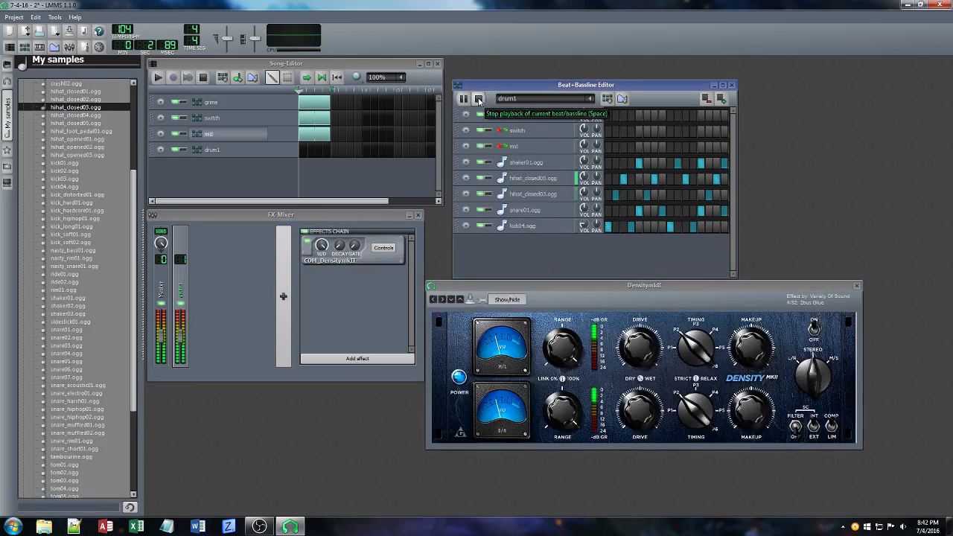
click(479, 99)
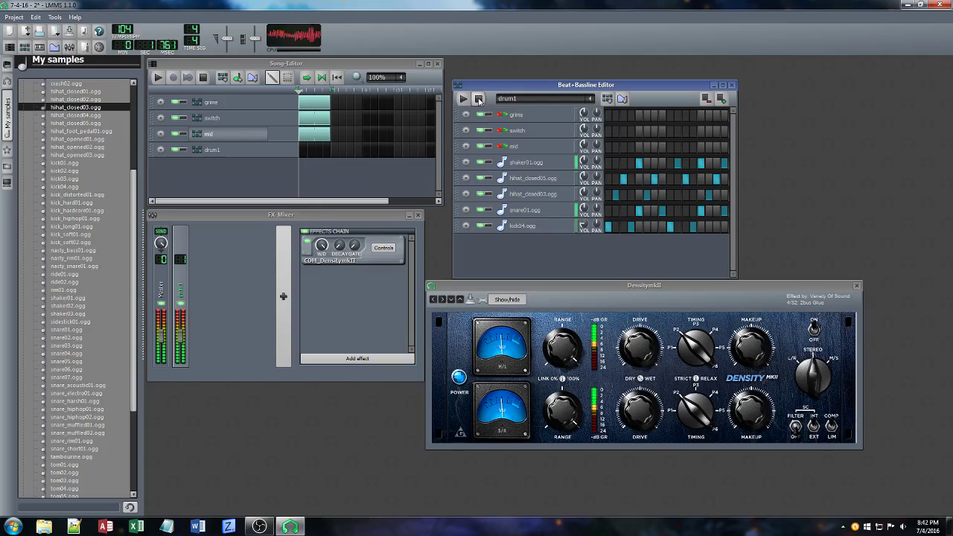
Add a Spectrum Analyzer to the drum1 channel's effects chain and play the beat through it
click(358, 358)
text(fre)
key(BackSpace)
key(BackSpace)
key(BackSpace)
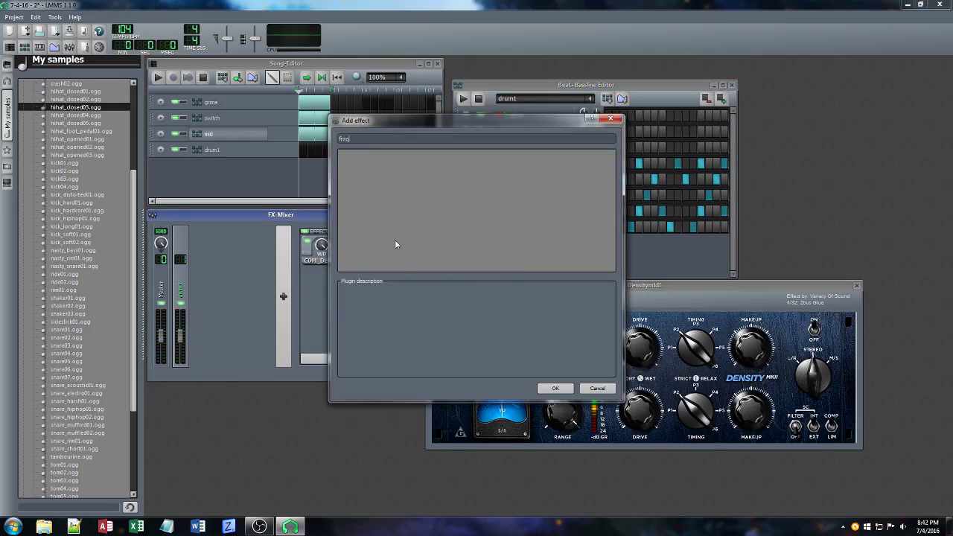
text(ana)
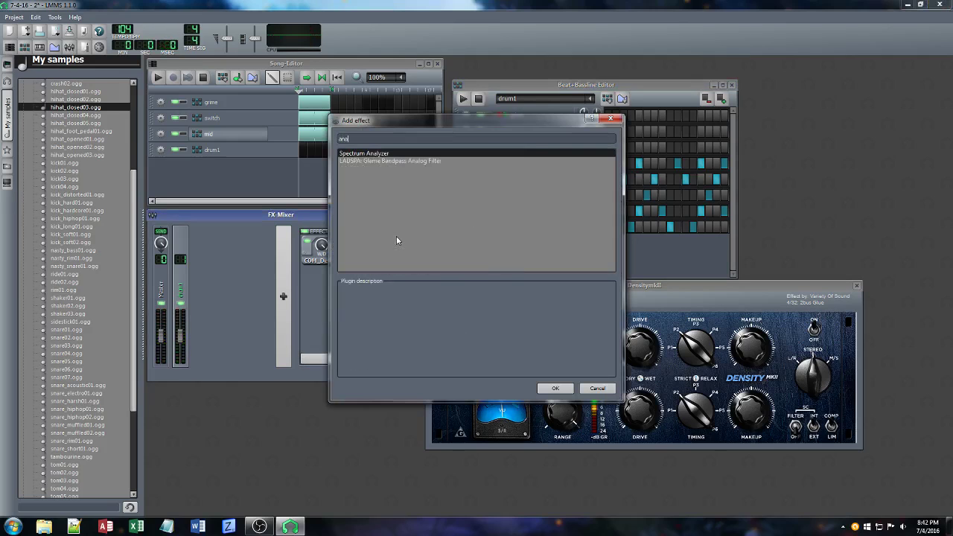
click(555, 388)
click(462, 99)
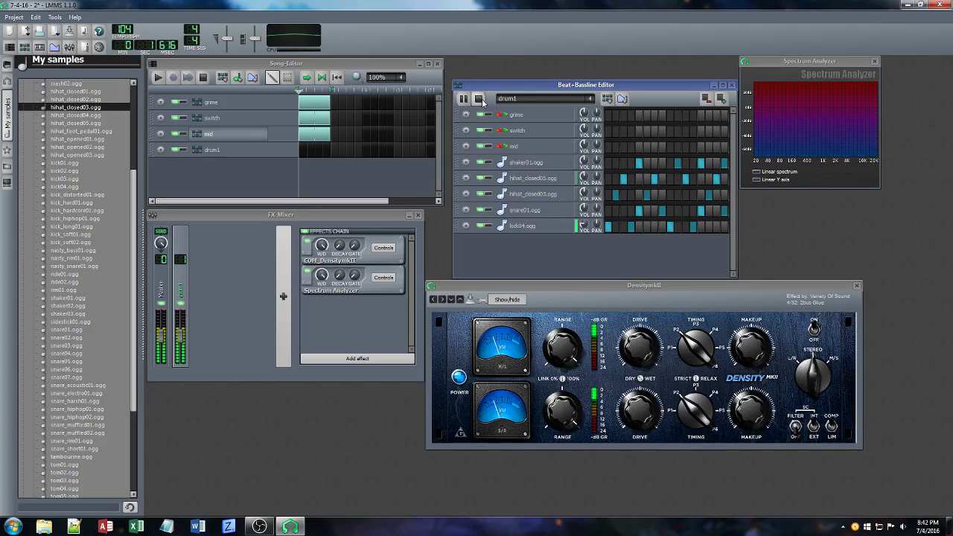
Add the C* Eq 10-band equalizer to the drum1 channel and move its window over the Beat+Bassline Editor
click(349, 362)
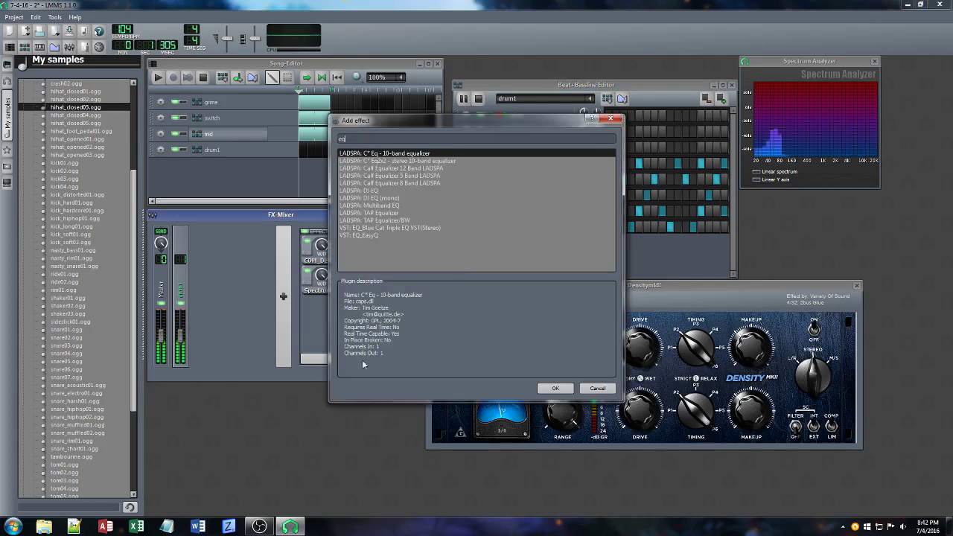
click(555, 386)
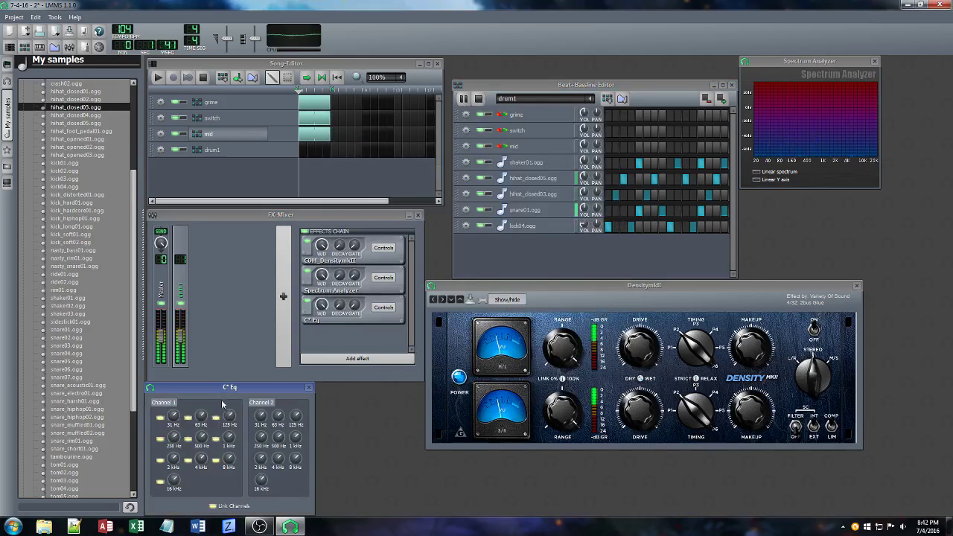
drag(223, 388, 594, 224)
Cut the 250 Hz band in the C* Eq and adjust its 125 Hz and higher-frequency bands while the beat plays
drag(550, 273, 551, 293)
drag(601, 254, 600, 277)
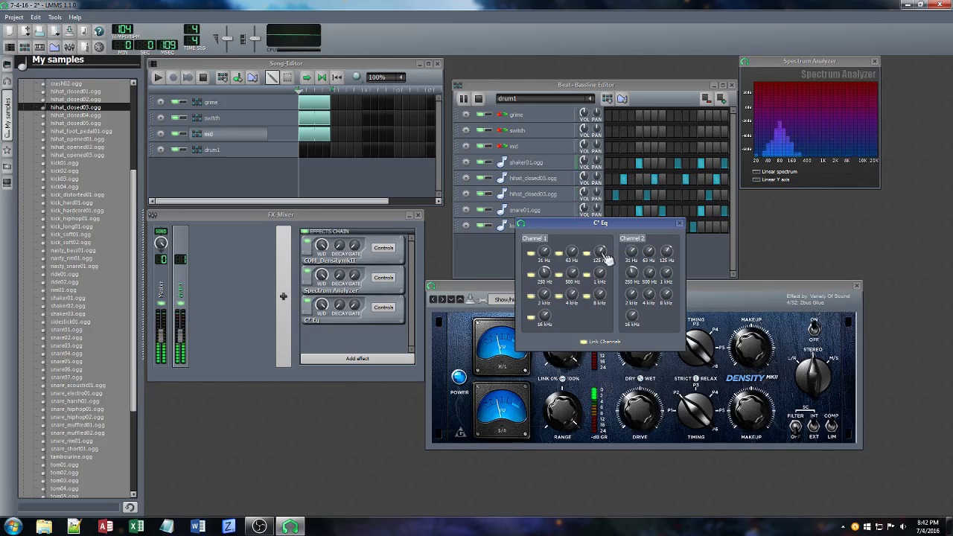
drag(575, 296, 604, 280)
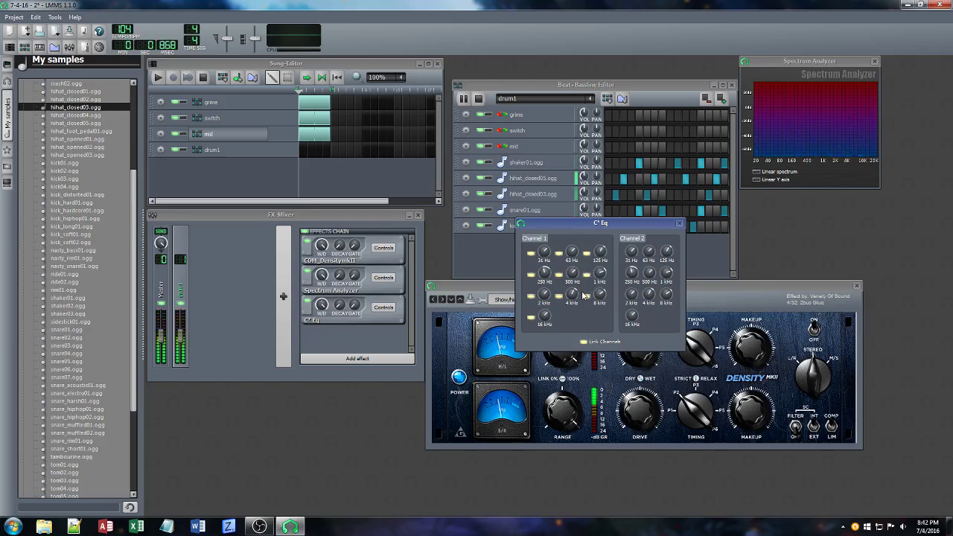
drag(547, 297, 549, 300)
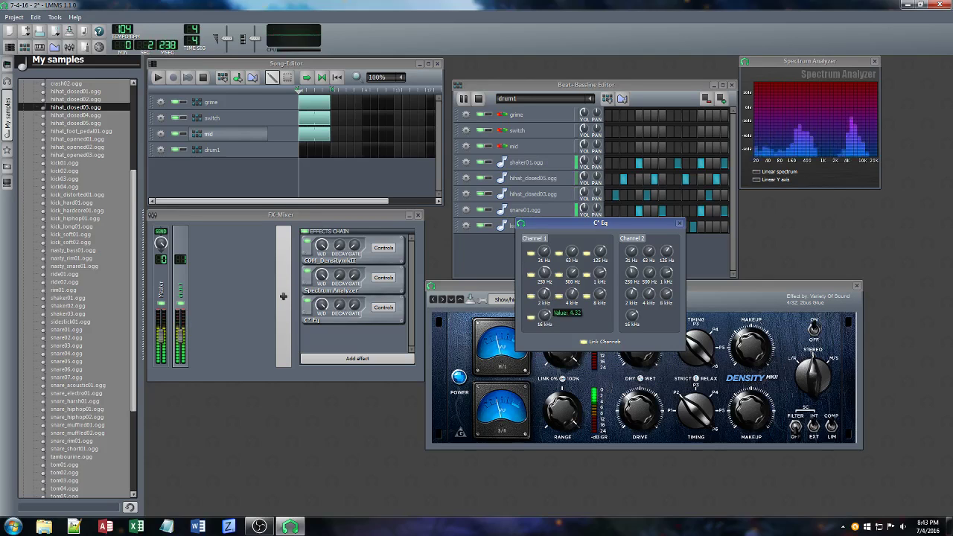
drag(546, 316, 555, 321)
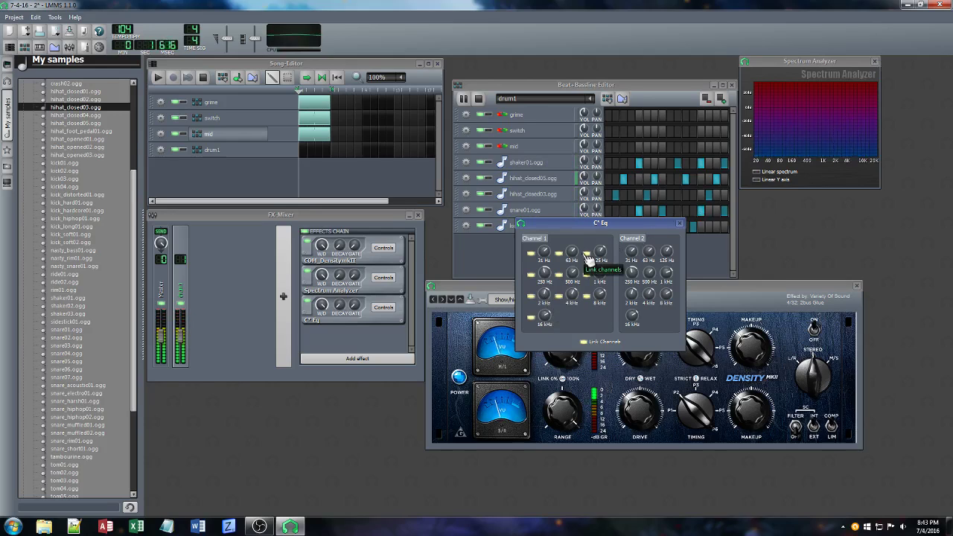
drag(599, 253, 600, 257)
Lower the drum1 mixer channel's fader, close the Spectrum Analyzer and C* Eq windows, and stop the beat
drag(183, 338, 184, 346)
click(875, 62)
click(875, 64)
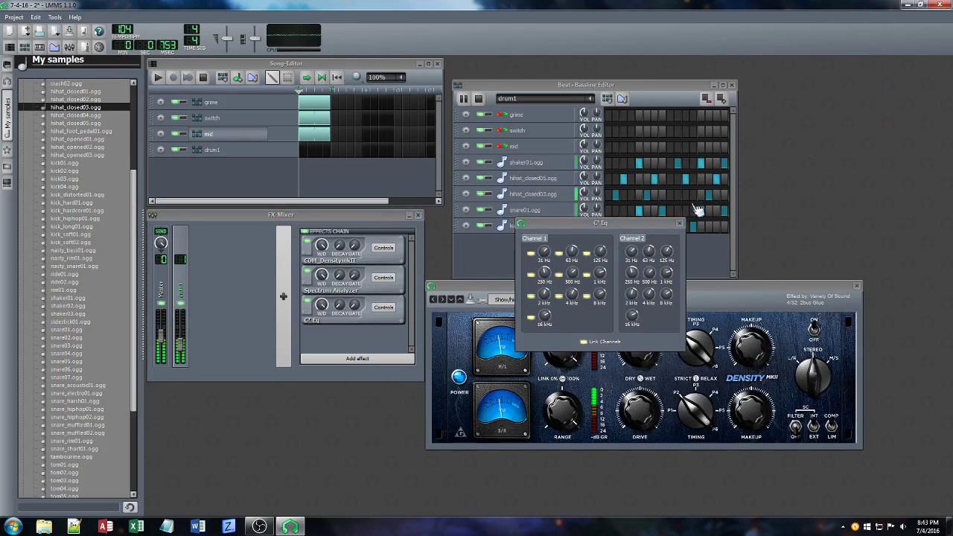
click(679, 223)
click(479, 99)
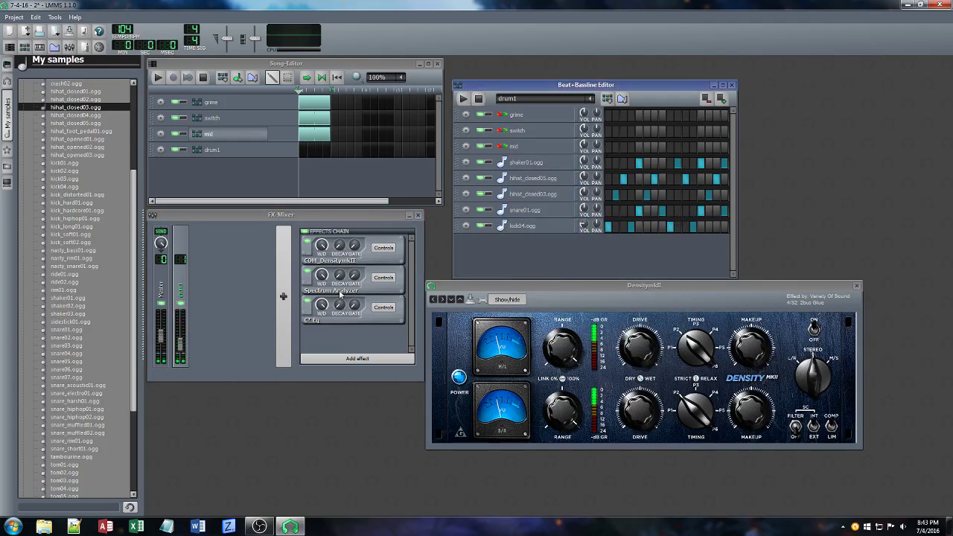
Remove the Spectrum Analyzer from the drum1 effects chain and close the DensitymkII window
right_click(371, 289)
click(403, 337)
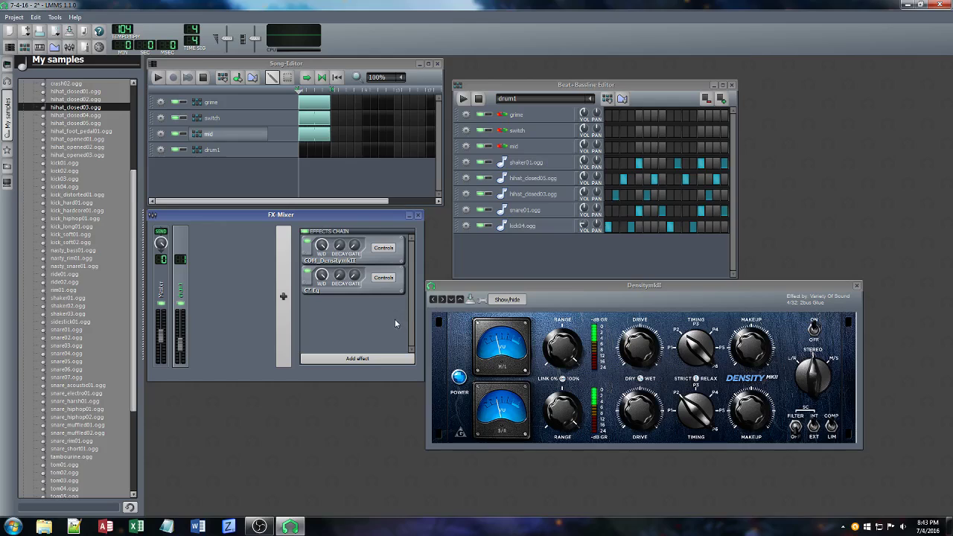
click(858, 286)
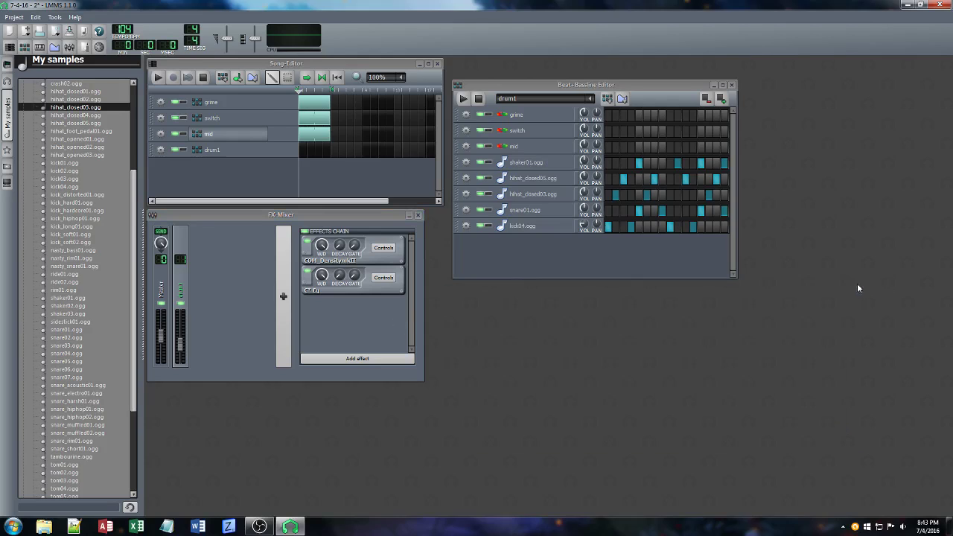
Place a drum1 block at the song's start, extend it to the same length as the other tracks' blocks, and save the project
click(303, 148)
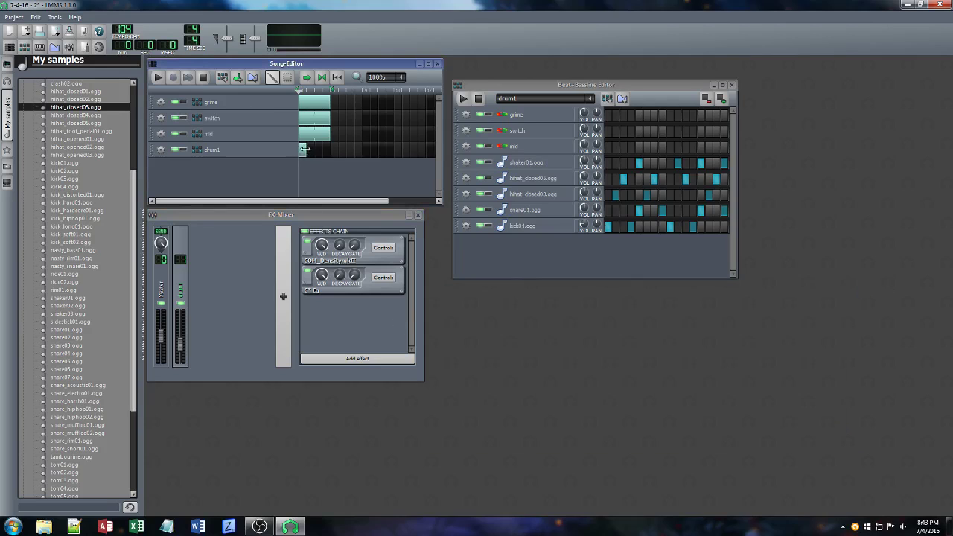
drag(307, 150, 330, 151)
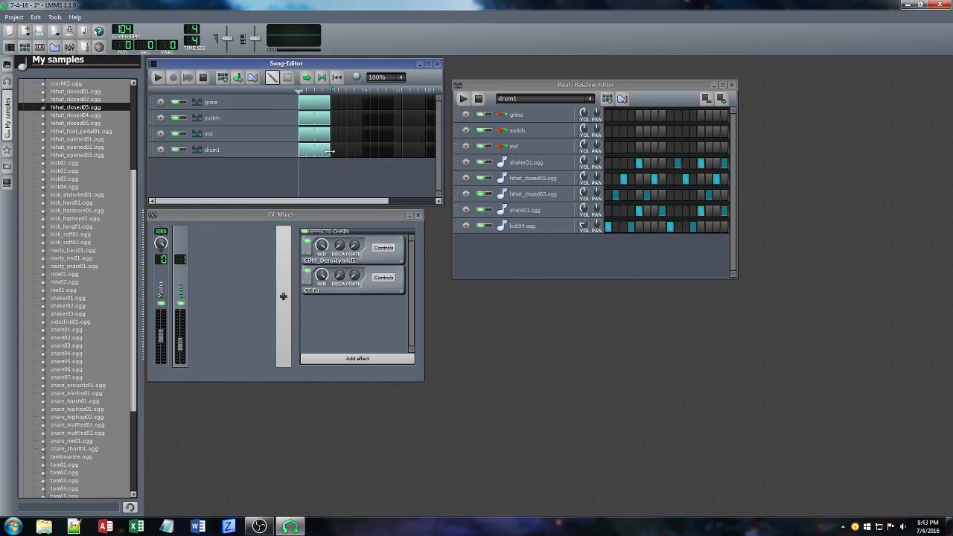
key(ctrl+s)
Rebalance the playing song: raise the drum1 mixer channel, lower the Master fader and adjust the kick04.ogg volume
click(159, 79)
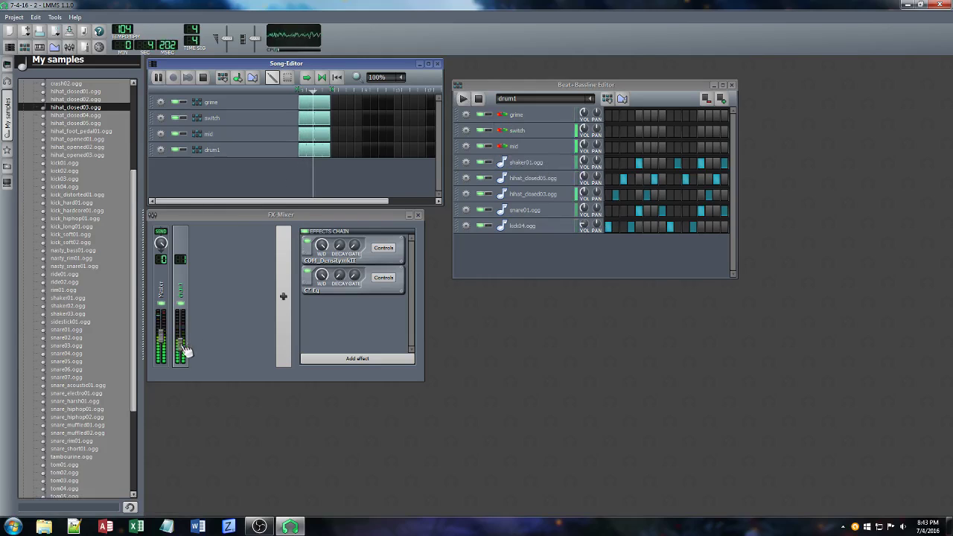
mouse_move(180, 347)
mouse_down()
mouse_move(180, 339)
mouse_move(162, 341)
mouse_move(163, 350)
mouse_move(181, 334)
mouse_up()
drag(583, 225, 583, 242)
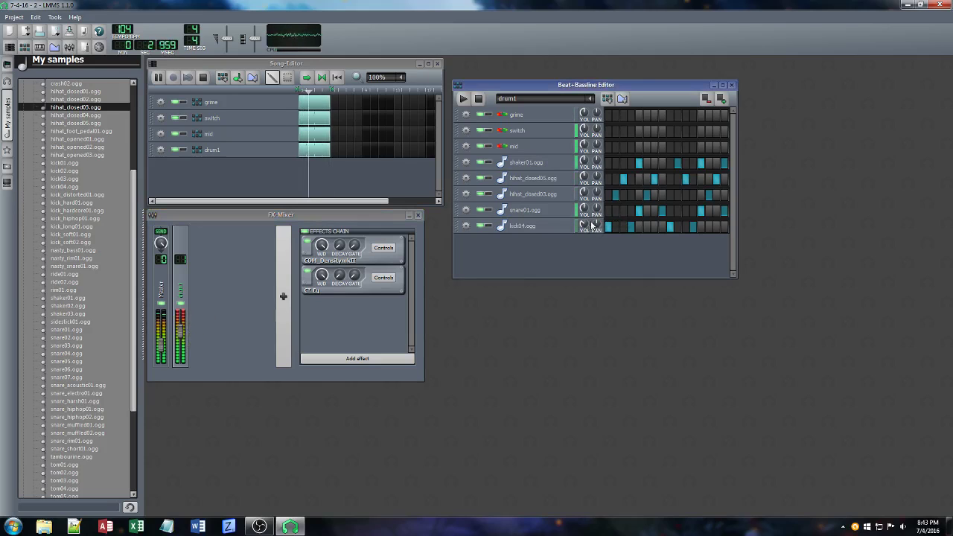
Add the Calf Reverb LADSPA effect to the drum1 mixer channel's effects chain
click(323, 359)
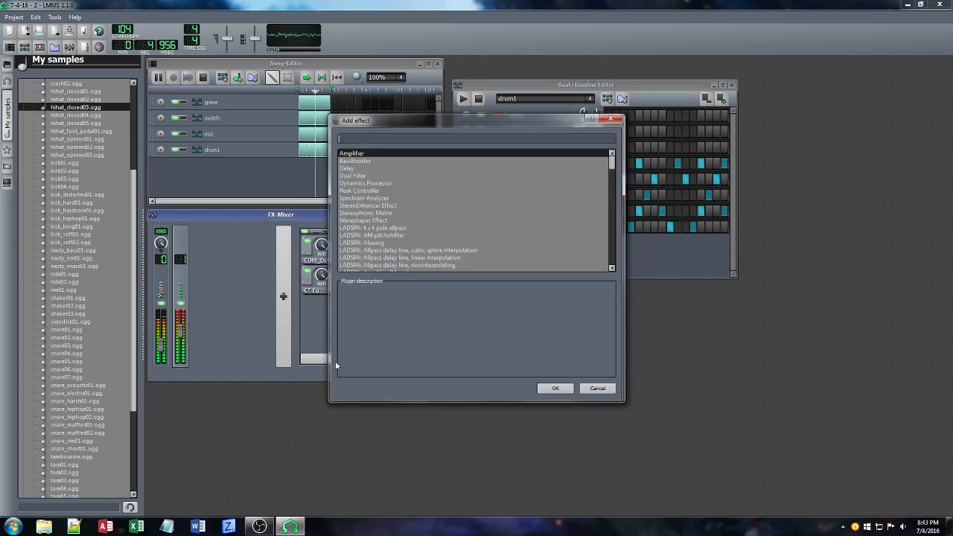
text(verb)
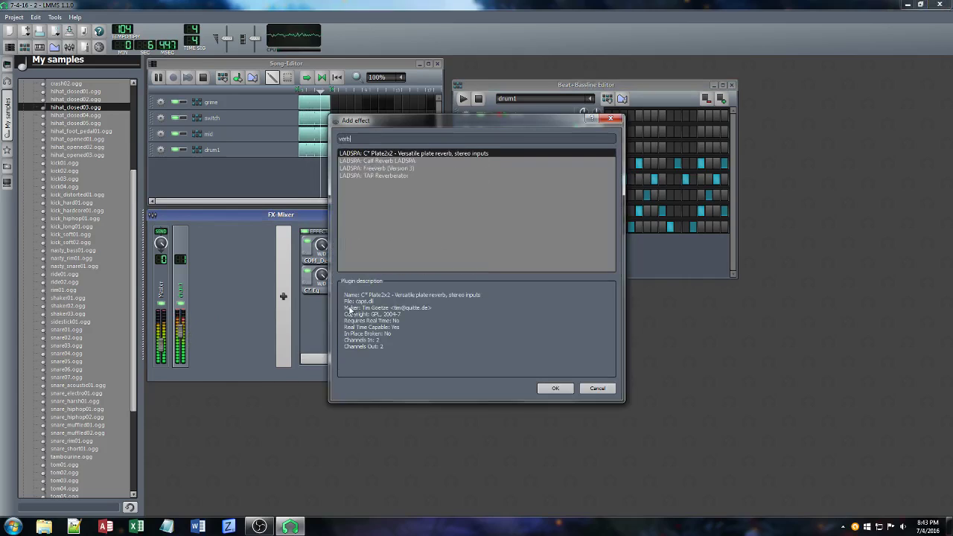
click(390, 160)
click(555, 388)
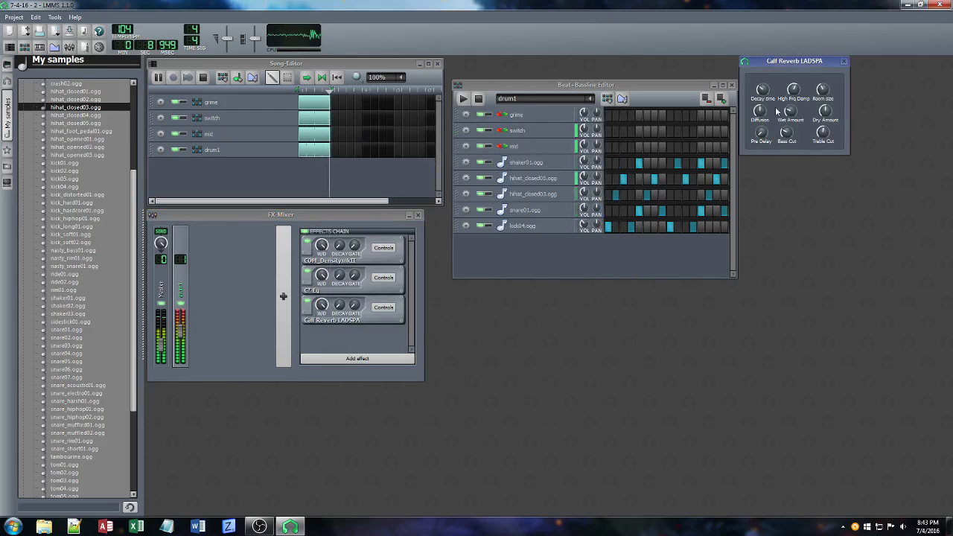
Adjust the Calf Reverb's decay time and wet amount for the drums, and close its window
drag(762, 90, 763, 76)
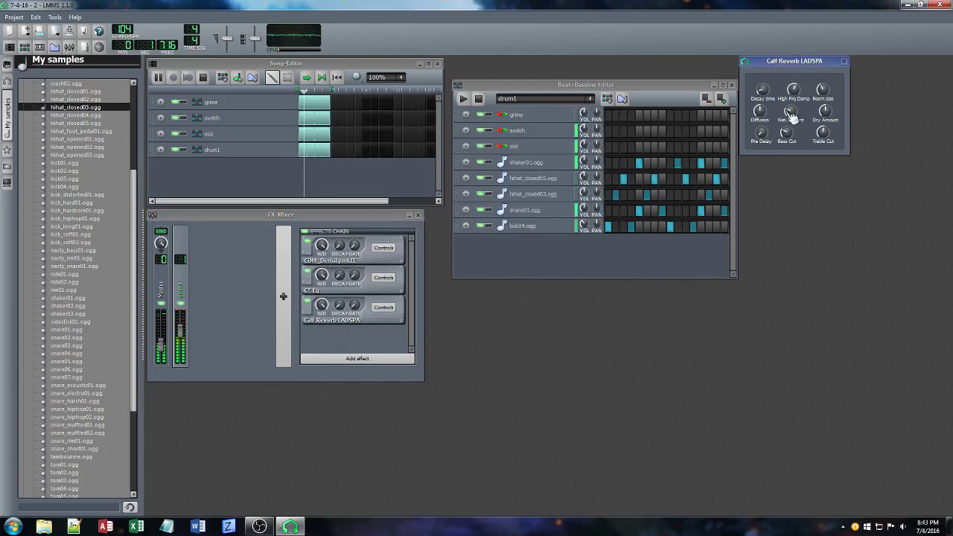
mouse_move(790, 112)
mouse_down()
mouse_move(790, 127)
mouse_move(823, 123)
mouse_move(788, 110)
mouse_up()
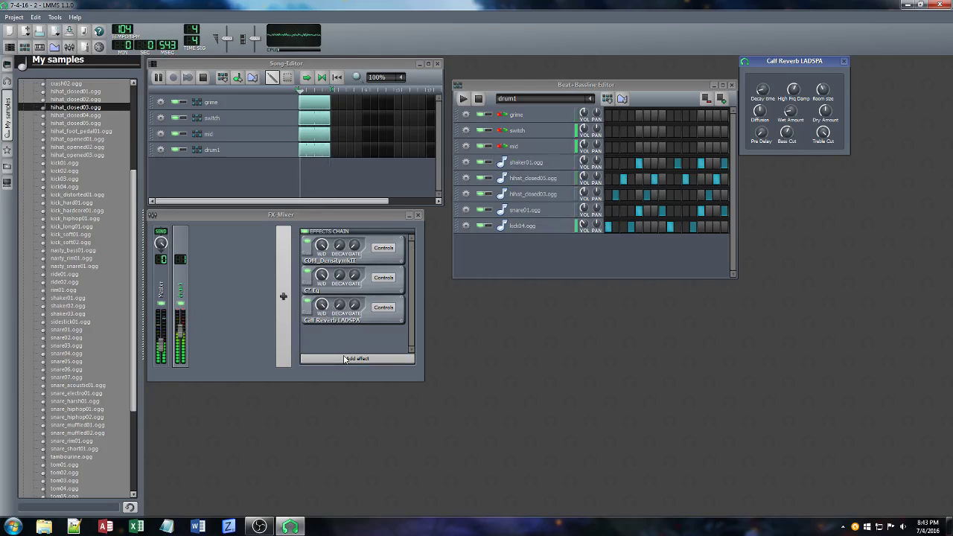
click(844, 61)
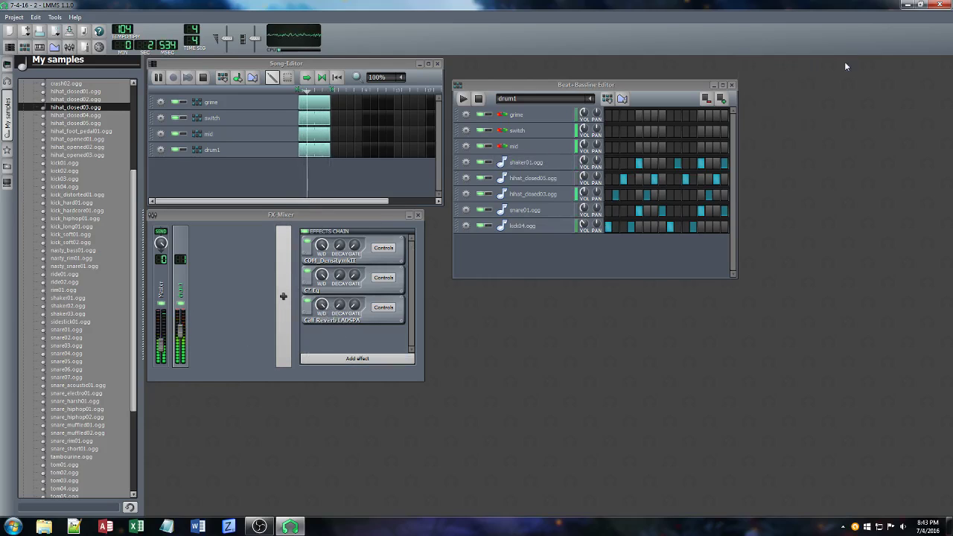
Stop the song, save the project and move the FX-Mixer window slightly lower
click(480, 100)
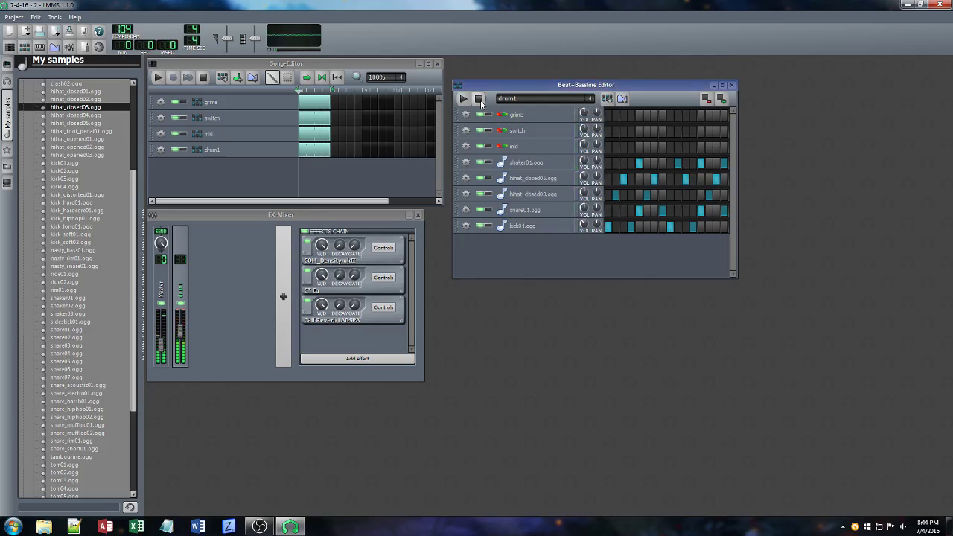
key(ctrl+s)
mouse_move(331, 218)
mouse_down()
mouse_move(344, 240)
mouse_move(332, 221)
mouse_up()
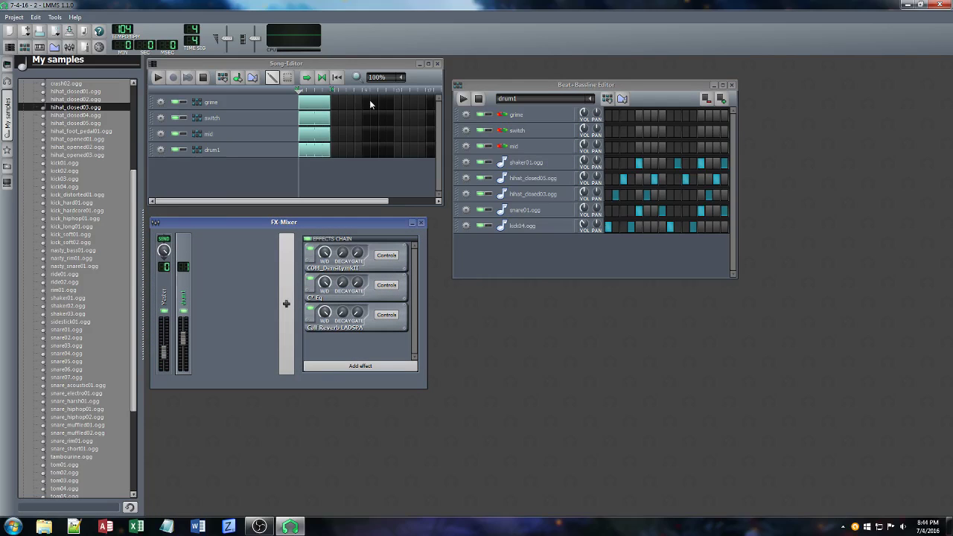
Show the instrument plugins list, play the grime pattern and open the grime track's Synth1 instrument
click(6, 112)
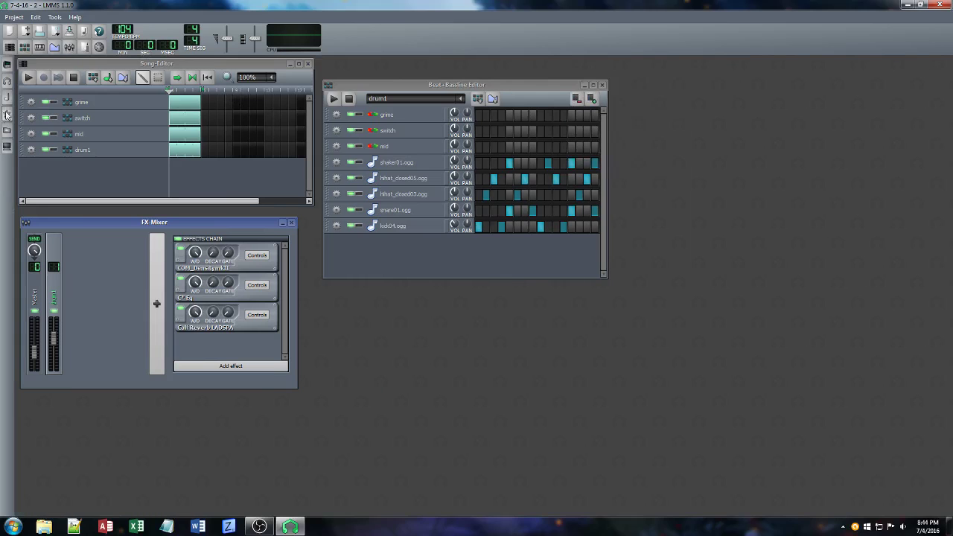
click(7, 66)
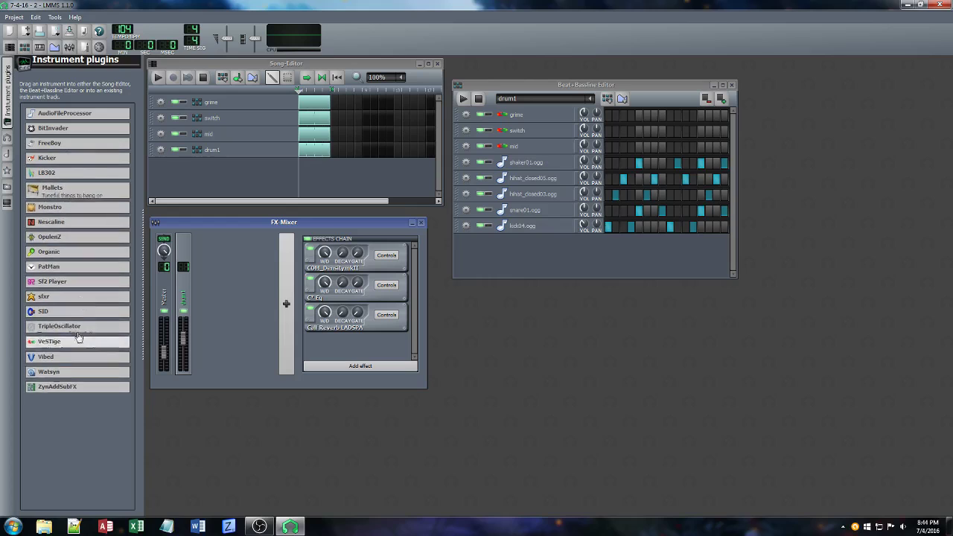
click(222, 105)
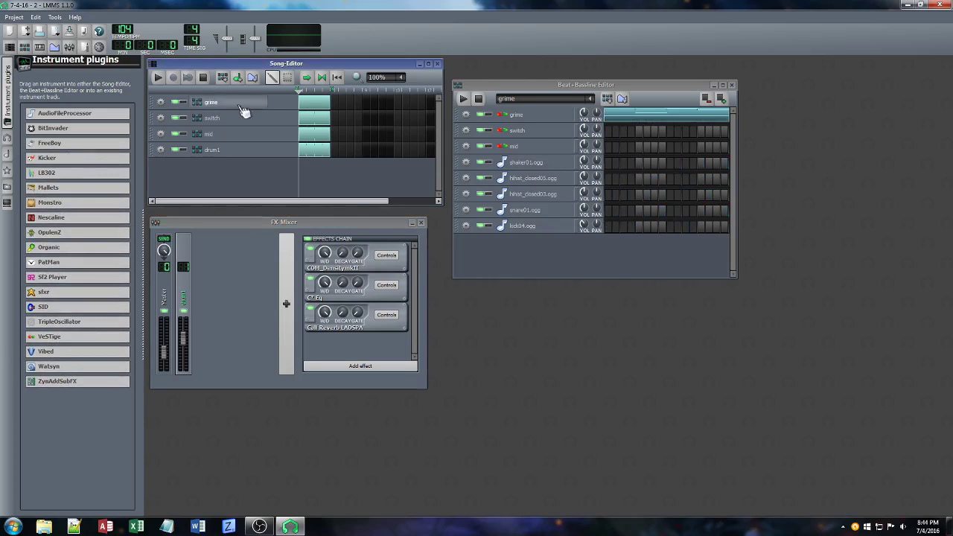
click(464, 100)
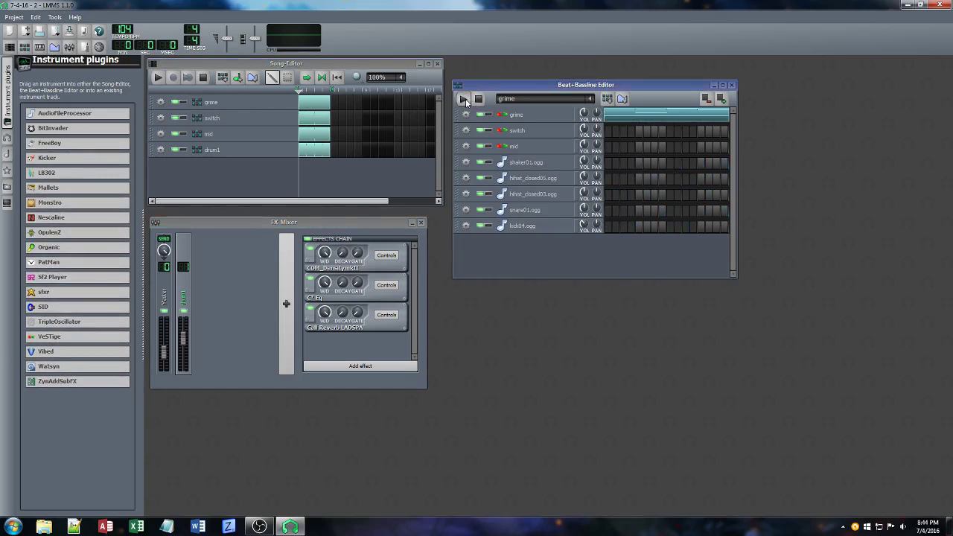
click(517, 115)
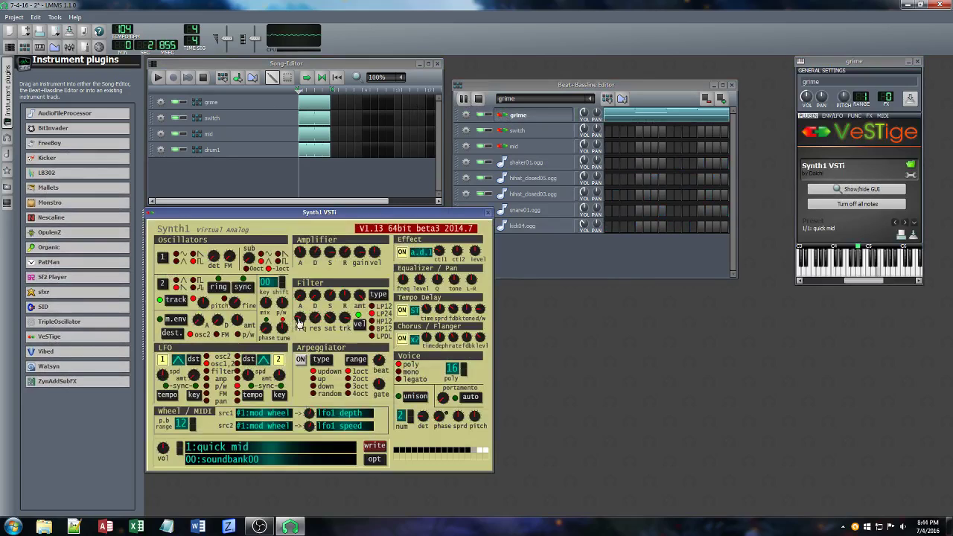
Adjust Synth1's filter frequency, filter resonance and effect level while the grime pattern plays
drag(299, 322, 315, 349)
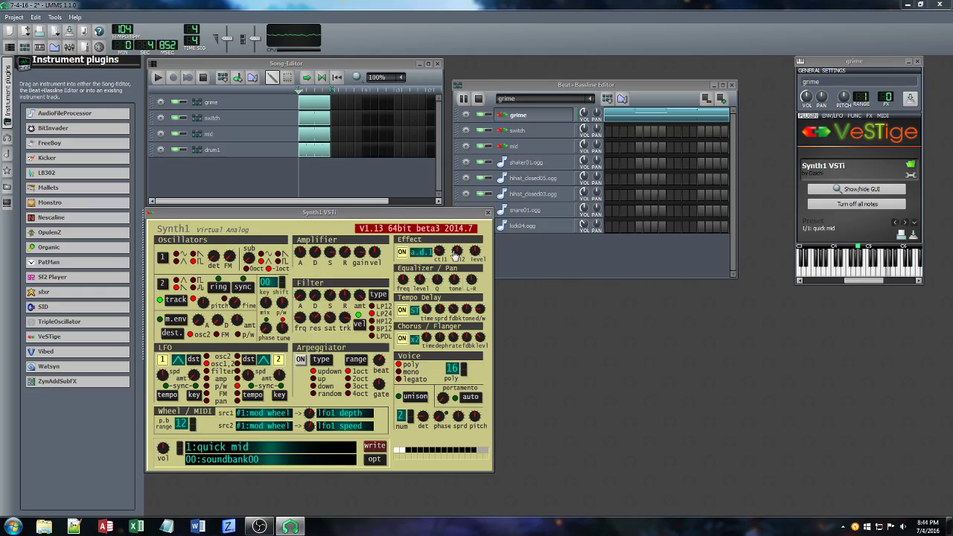
drag(475, 251, 472, 273)
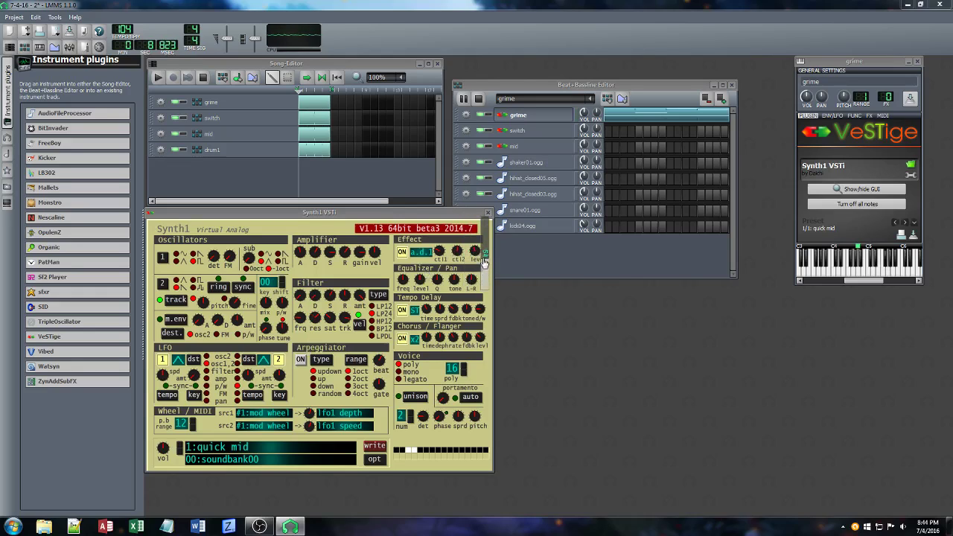
drag(311, 326, 313, 336)
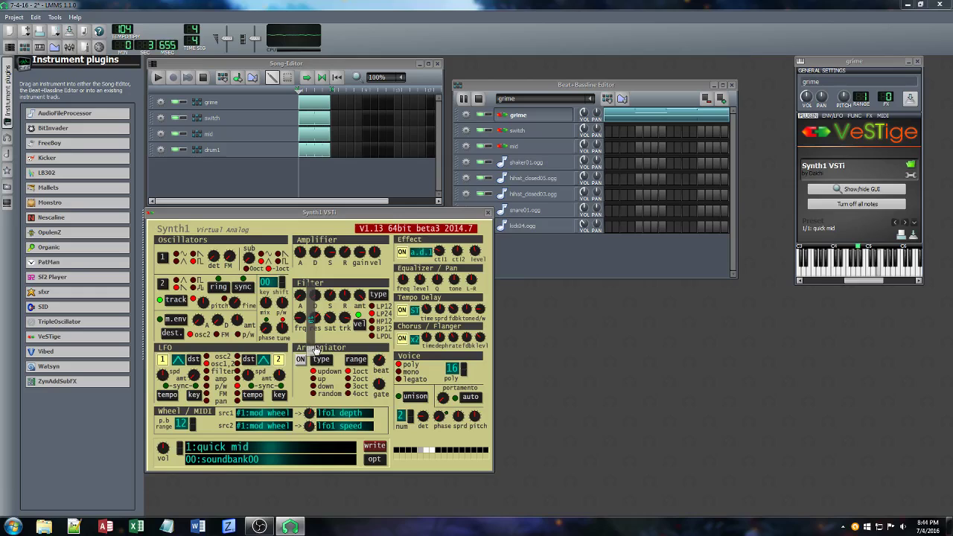
Add the HyBrit amp effect to the grime track's own effects chain
click(871, 116)
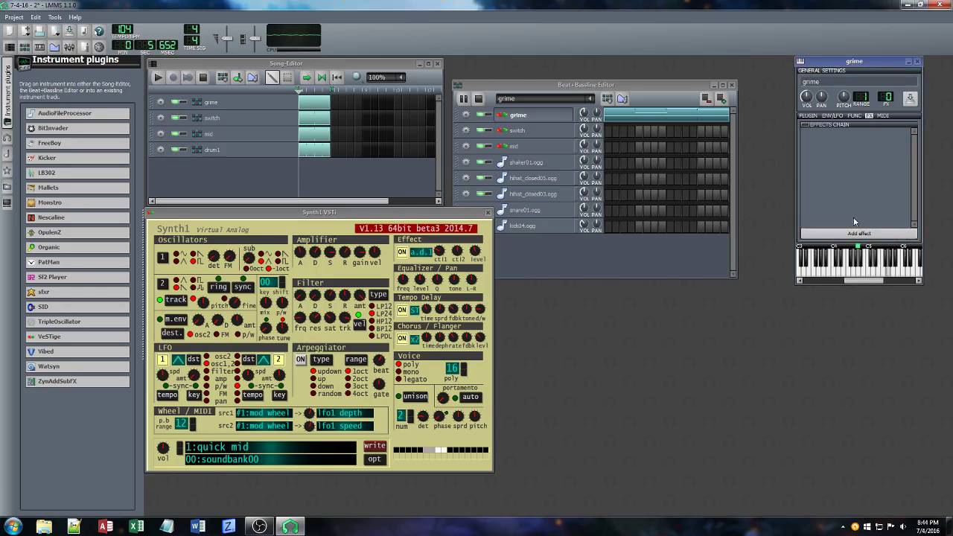
click(854, 232)
text(hyb)
key(Return)
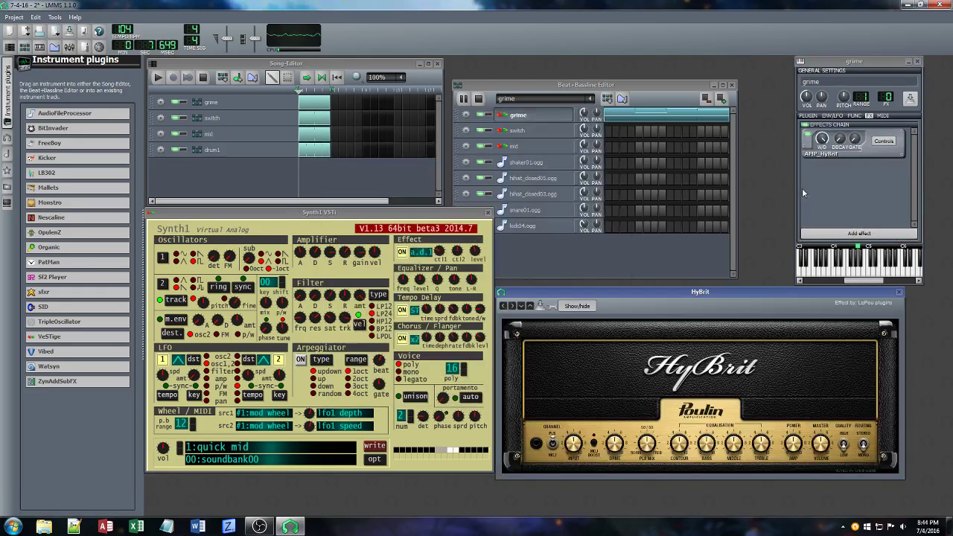
Turn down the HyBrit effect's wet level and readjust Synth1's filter resonance
click(824, 140)
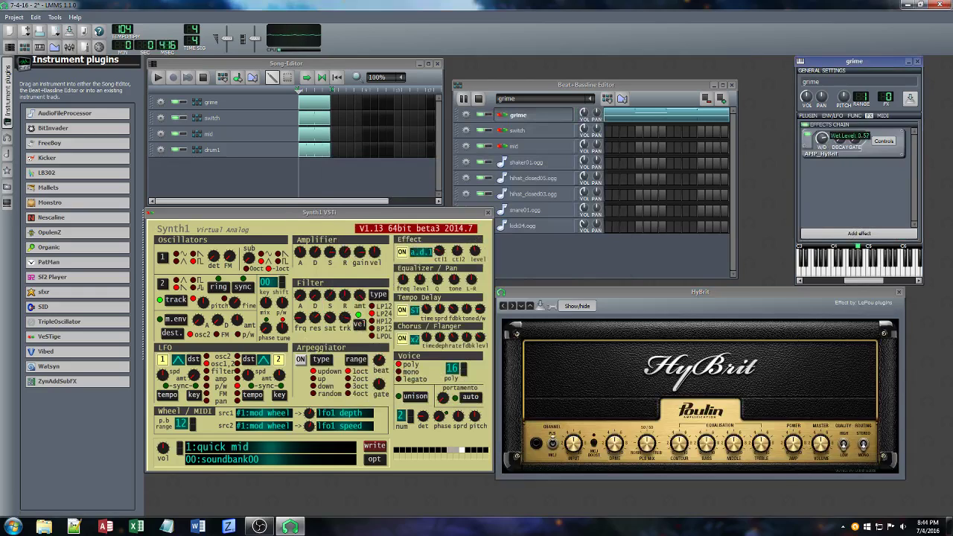
drag(824, 140, 824, 132)
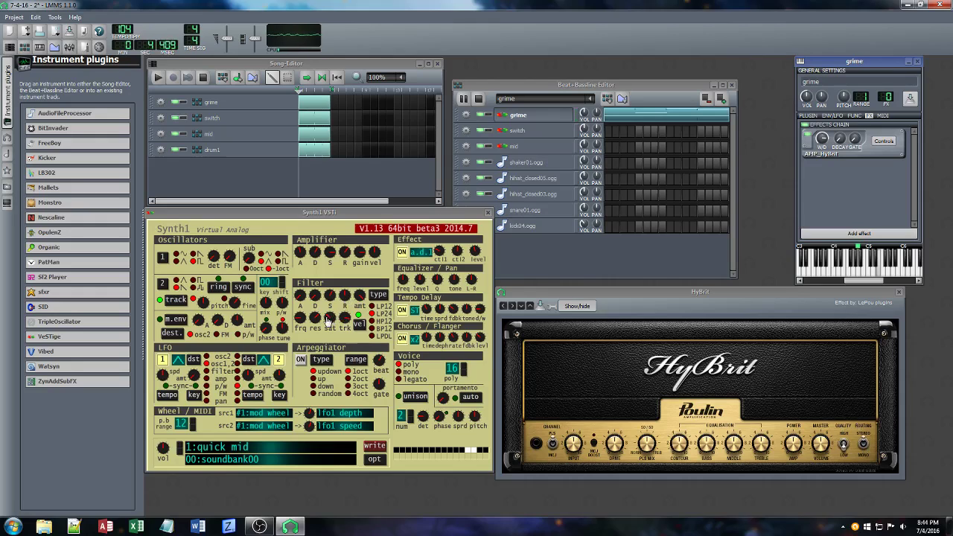
drag(317, 319, 329, 308)
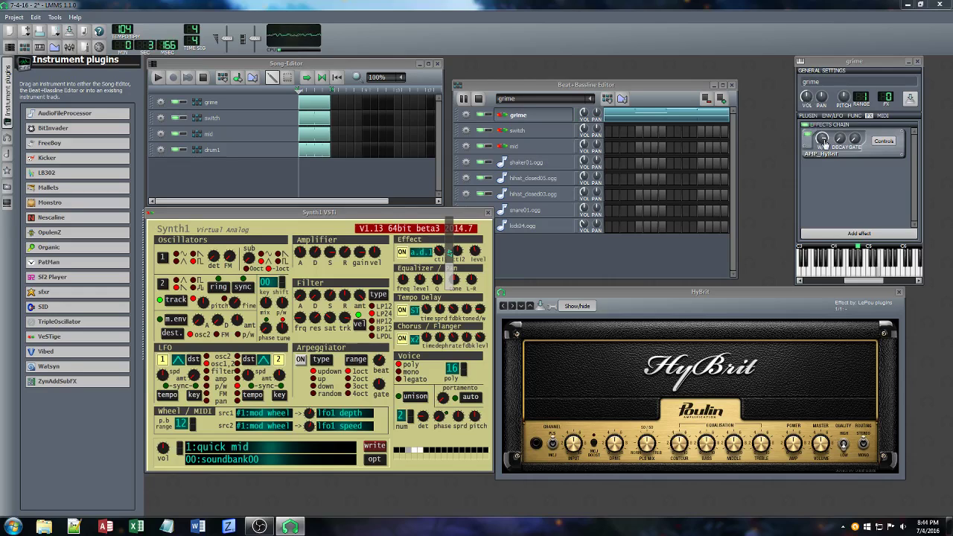
Add an Amplifier after HyBrit on the grime track, lower its volume, and raise HyBrit's wet level
click(851, 237)
text(am)
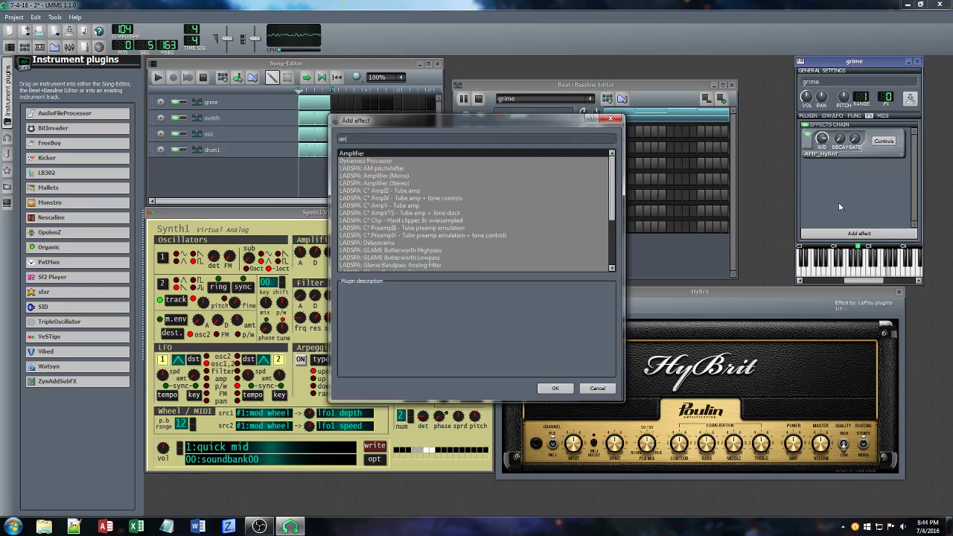
key(Return)
drag(756, 88, 756, 108)
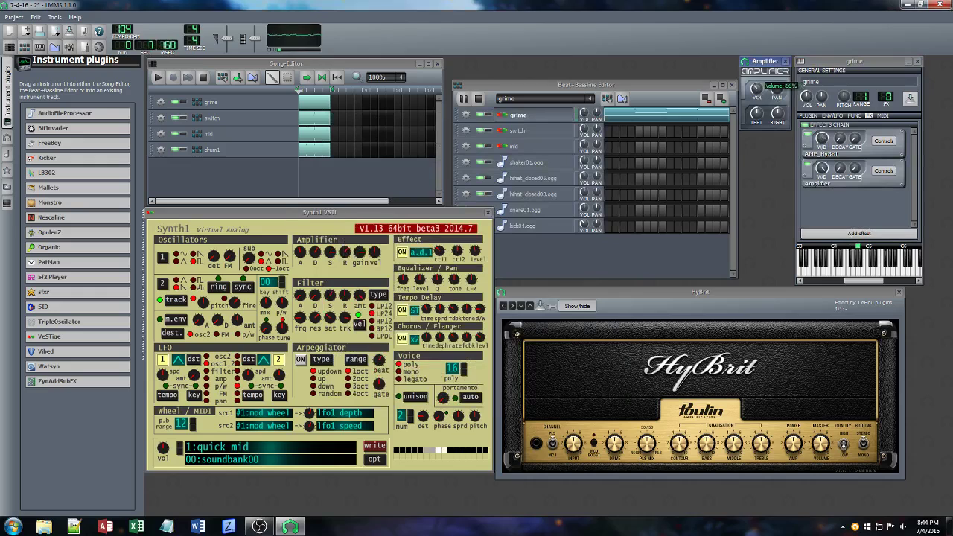
click(830, 146)
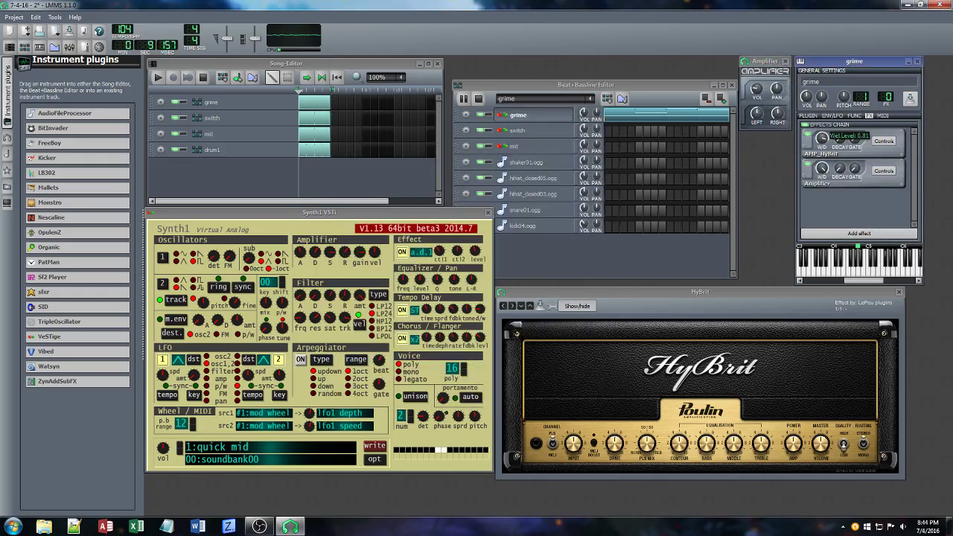
Add a C* Eq to the grime effects chain, adjust its 4 kHz band and tweak the Amplifier volume
click(858, 233)
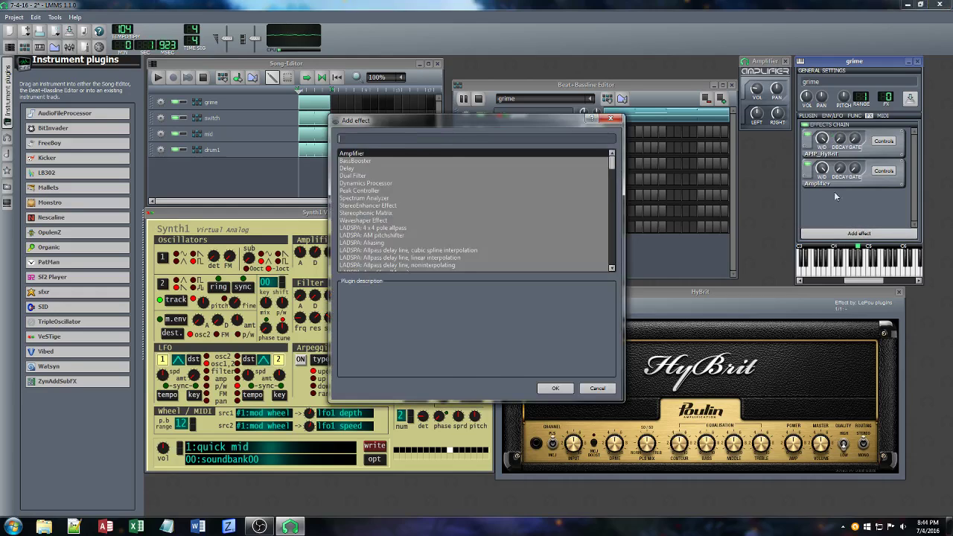
key(Return)
drag(843, 461, 815, 448)
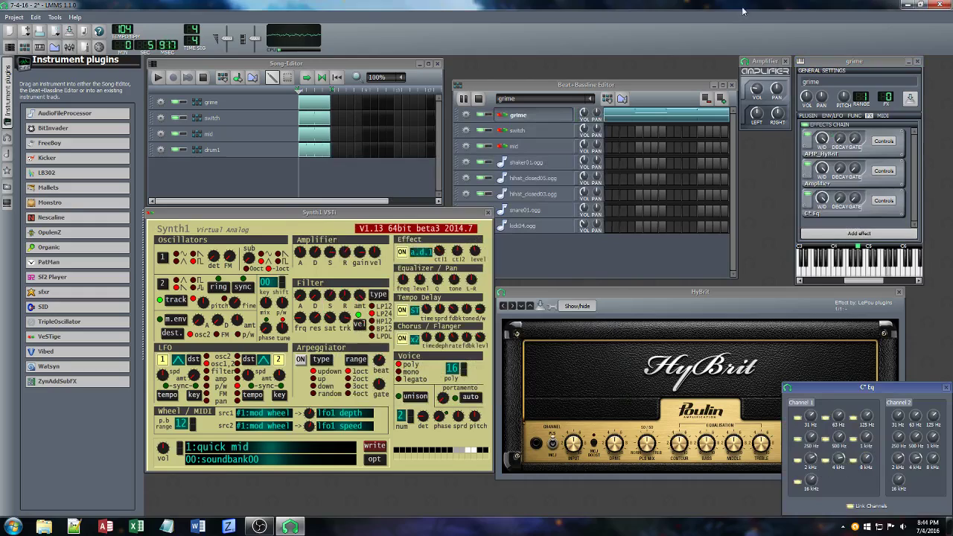
click(768, 91)
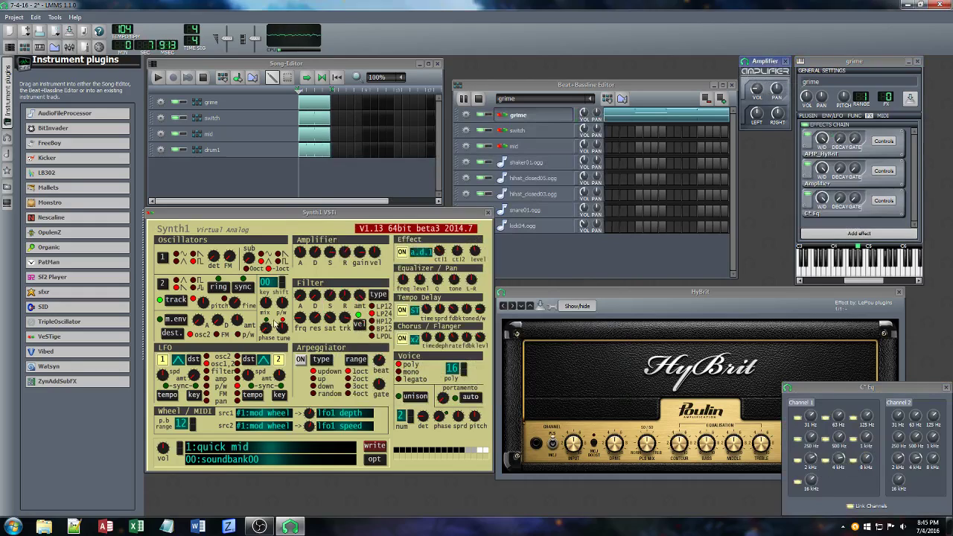
Fine-tune Synth1's filter frequency, resonance and saturation together with its effect section
drag(328, 325, 347, 351)
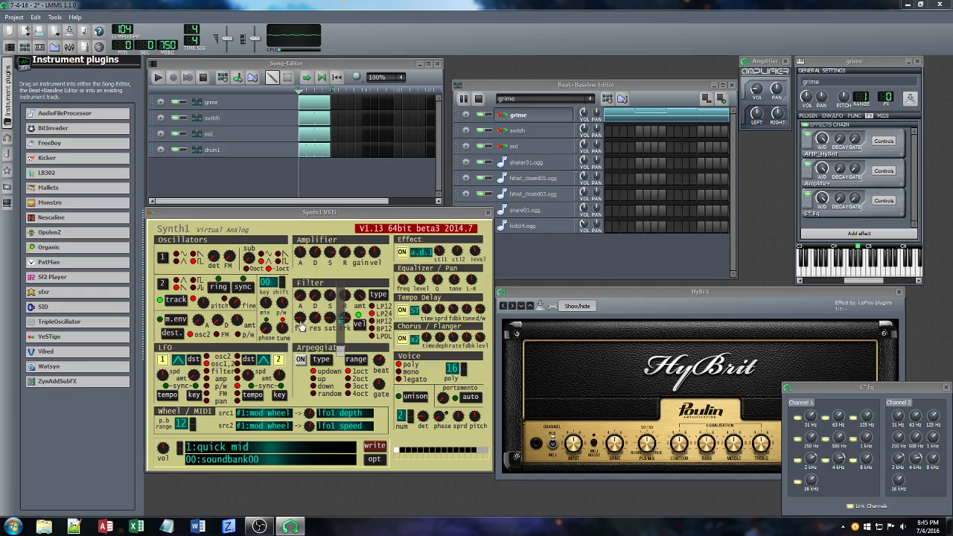
mouse_move(301, 326)
mouse_down()
mouse_move(315, 347)
mouse_move(319, 332)
mouse_up()
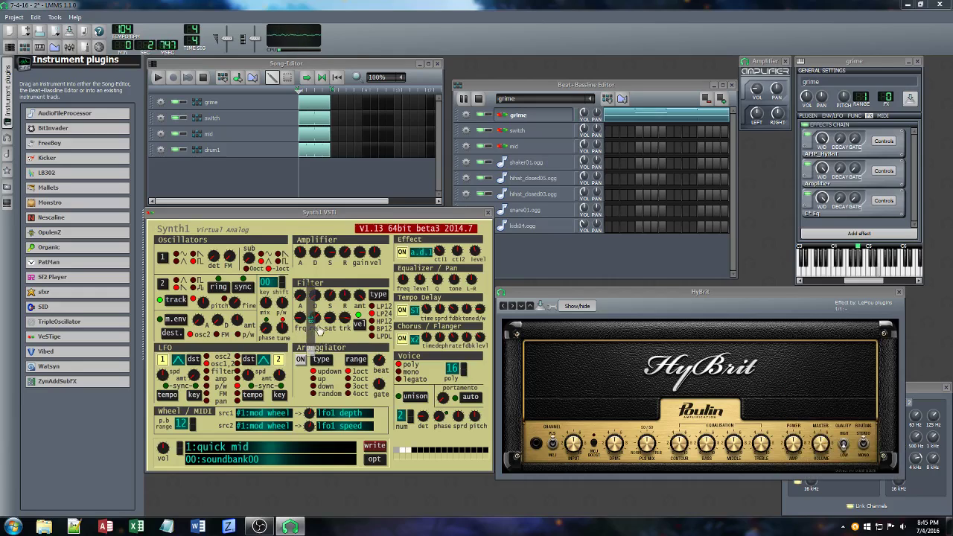
click(405, 253)
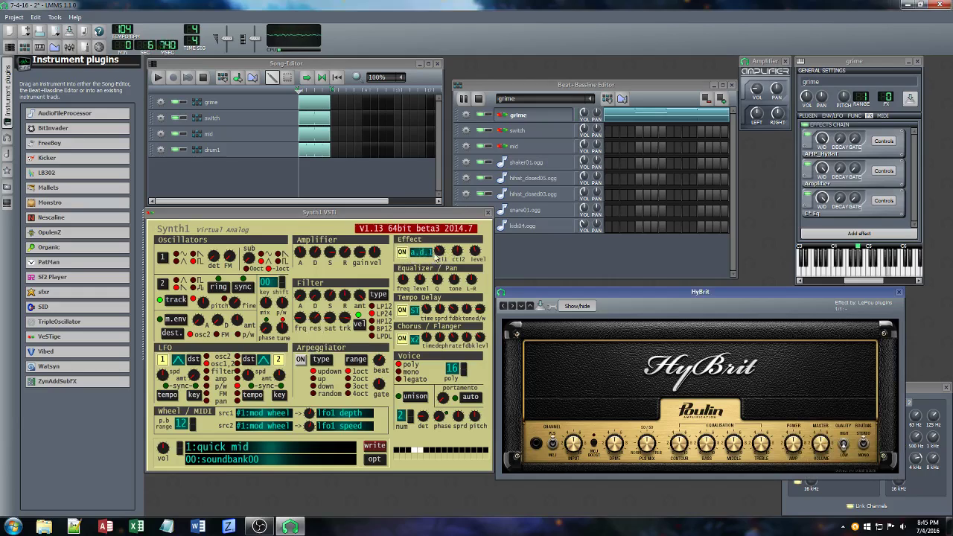
mouse_move(475, 252)
mouse_down()
mouse_move(485, 271)
mouse_move(469, 252)
mouse_up()
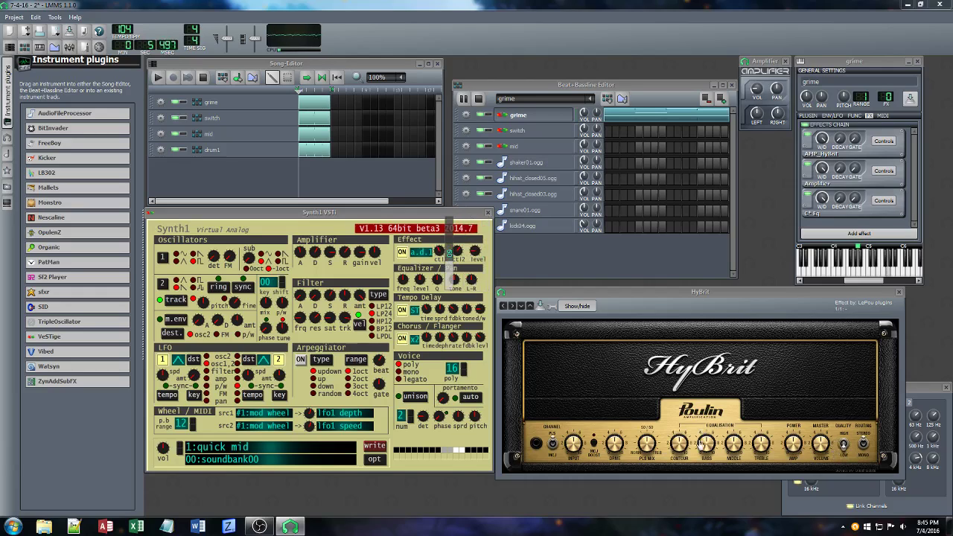
Close the HyBrit window and rebalance the grime sound with the Amplifier volume and the C* Eq's high bands
click(627, 445)
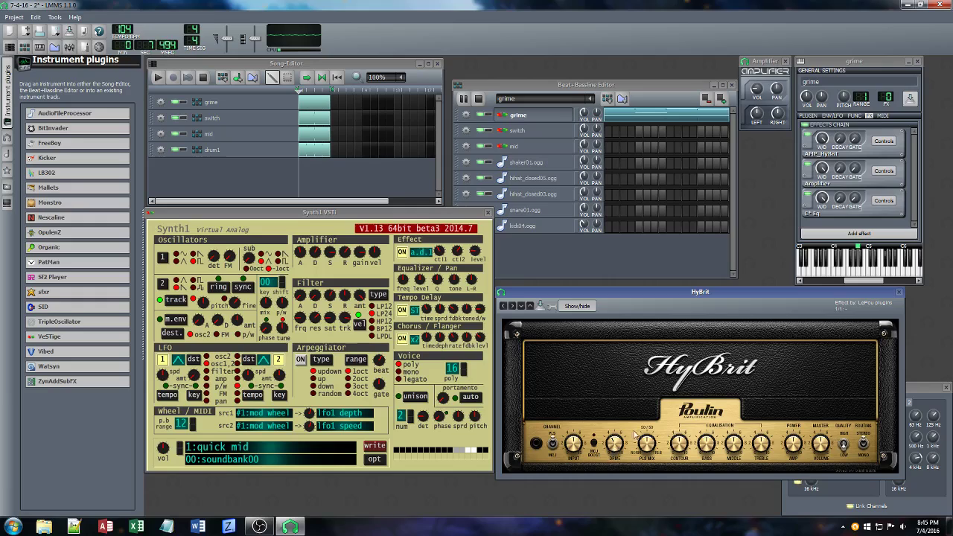
click(901, 294)
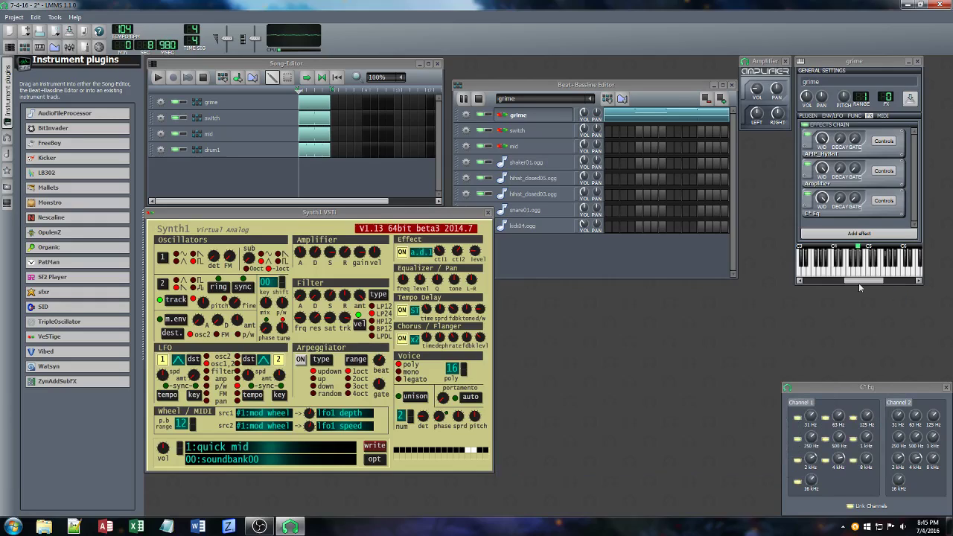
click(756, 88)
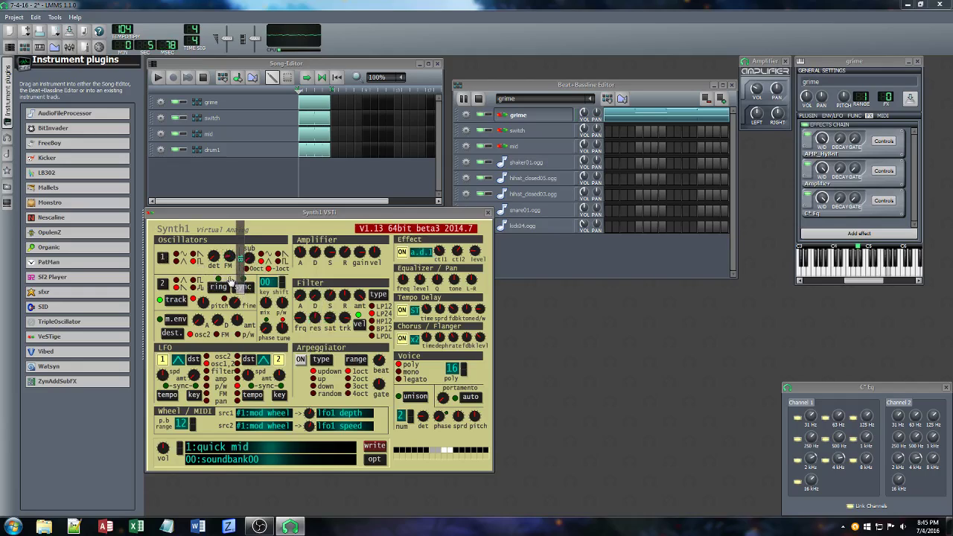
click(867, 457)
Try to add the CHO_Azurite VST to the grime effects chain and remove its entry again
click(851, 235)
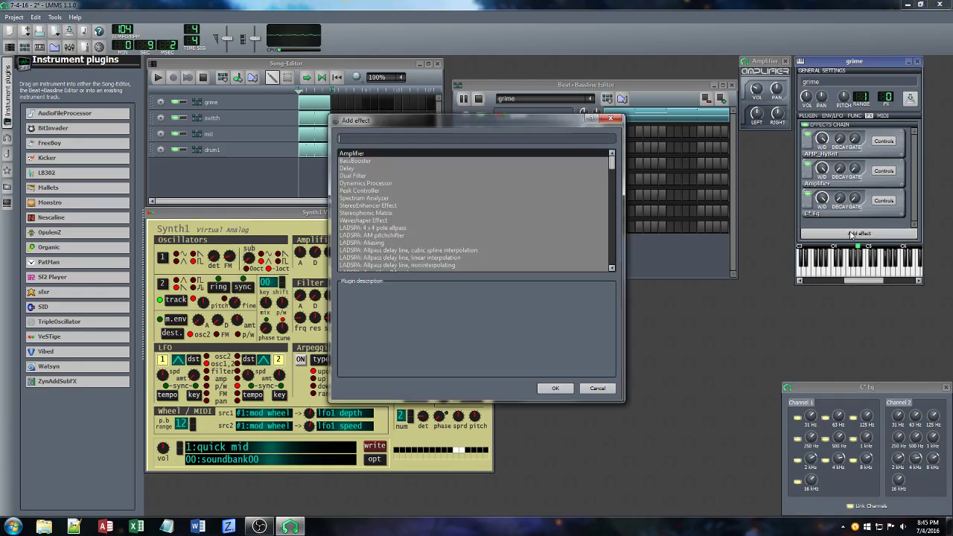
text(azu)
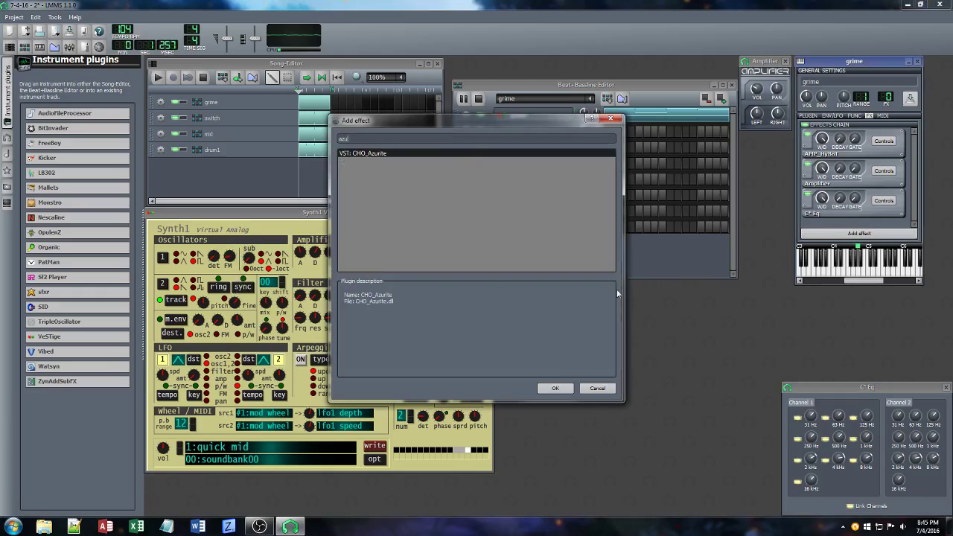
click(558, 389)
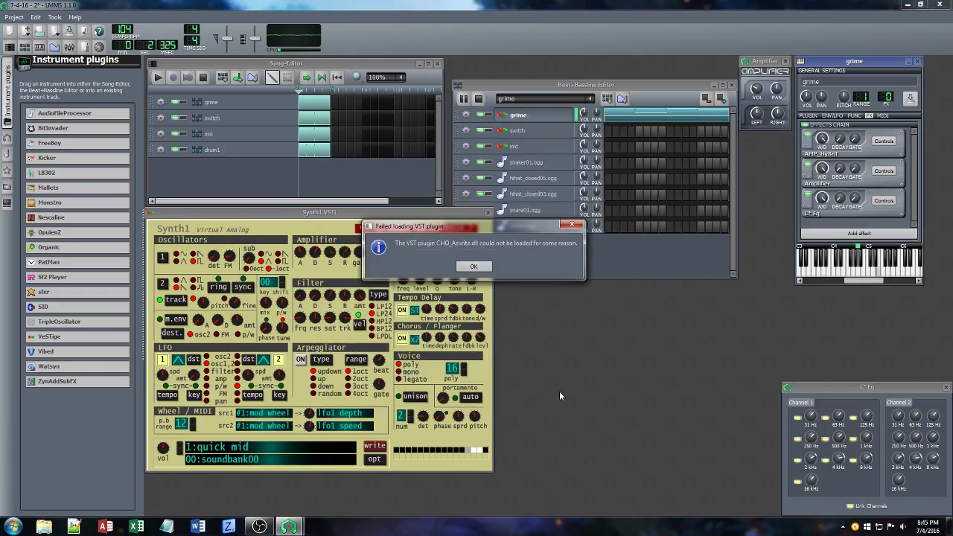
click(478, 268)
scroll(856, 194, down, 2)
right_click(882, 215)
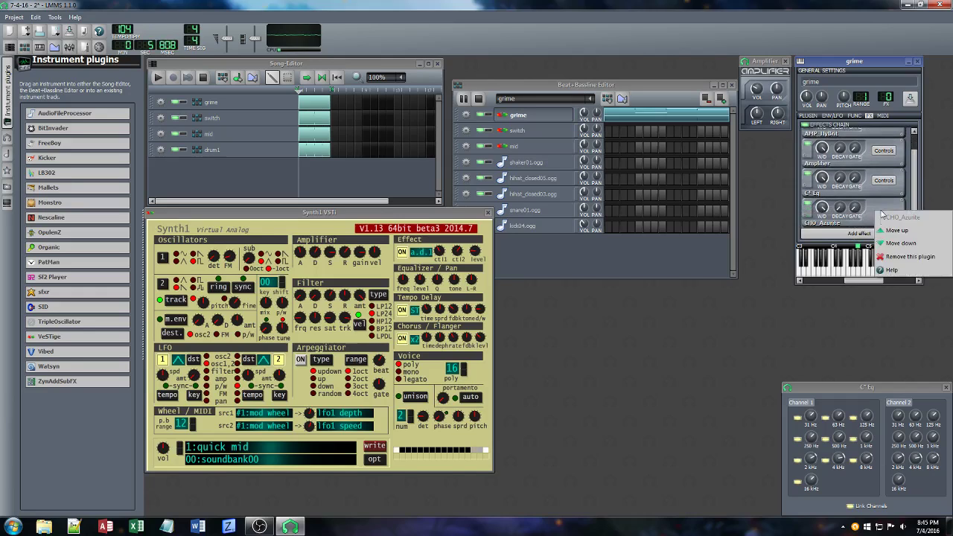
click(905, 256)
Add the CHO_Azurite chorus to the end of the grime effects chain and reposition its window over Synth1
click(859, 234)
text(a)
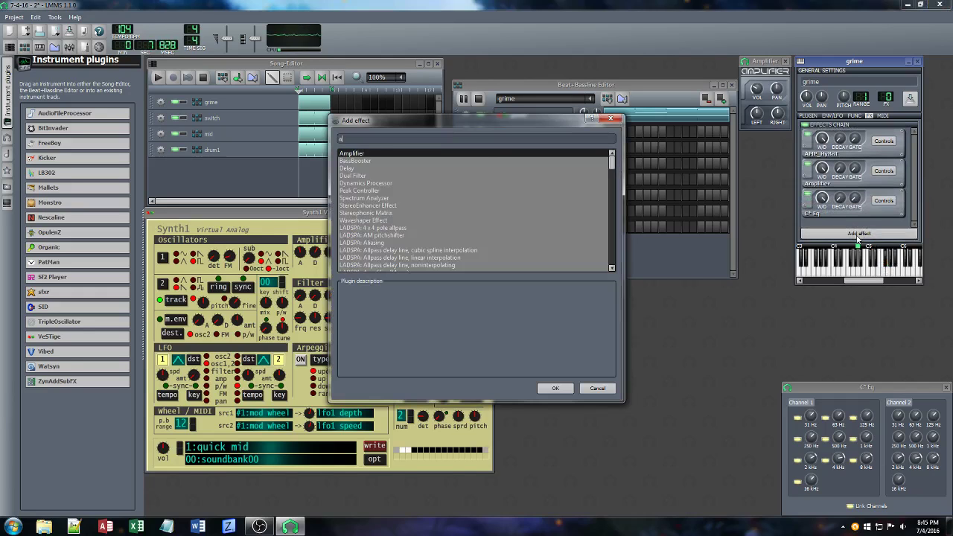
text(zu)
click(556, 388)
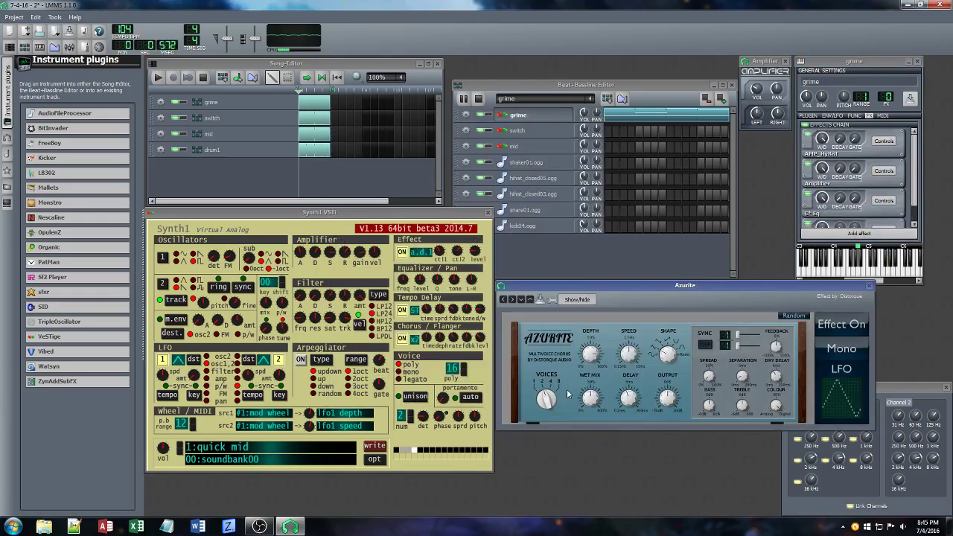
drag(654, 284, 420, 279)
Audition Azurite in stereo mode and try its Flanger - Jet and Vibrato - Heavy presets
click(608, 344)
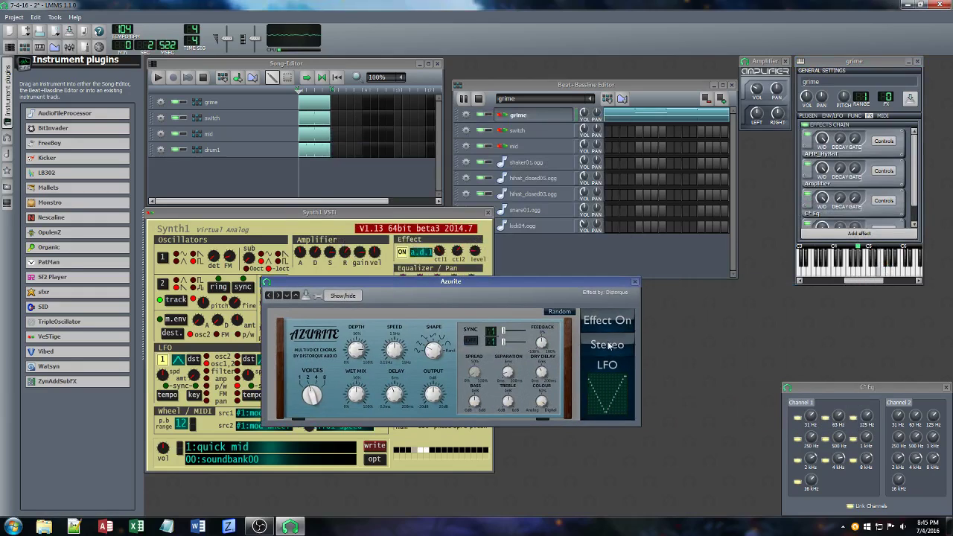
click(287, 298)
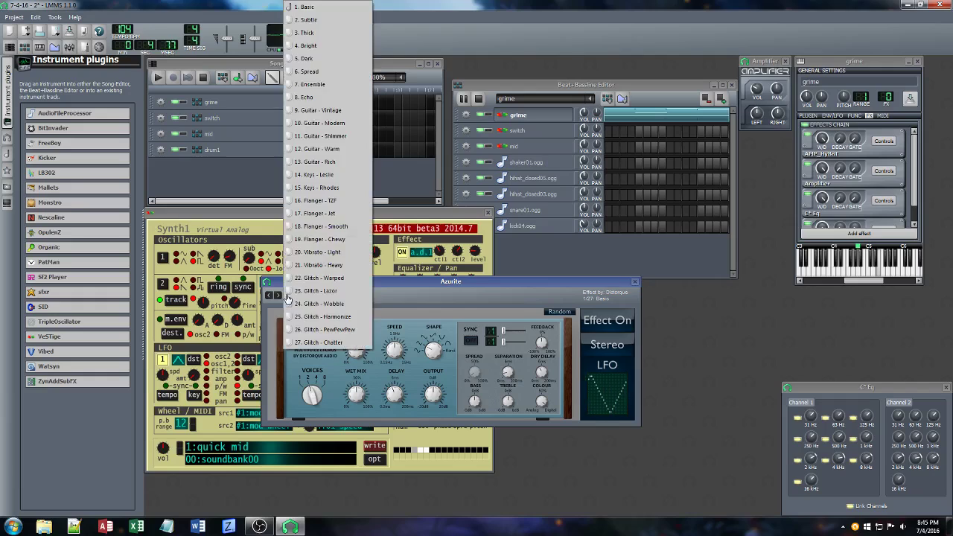
click(321, 218)
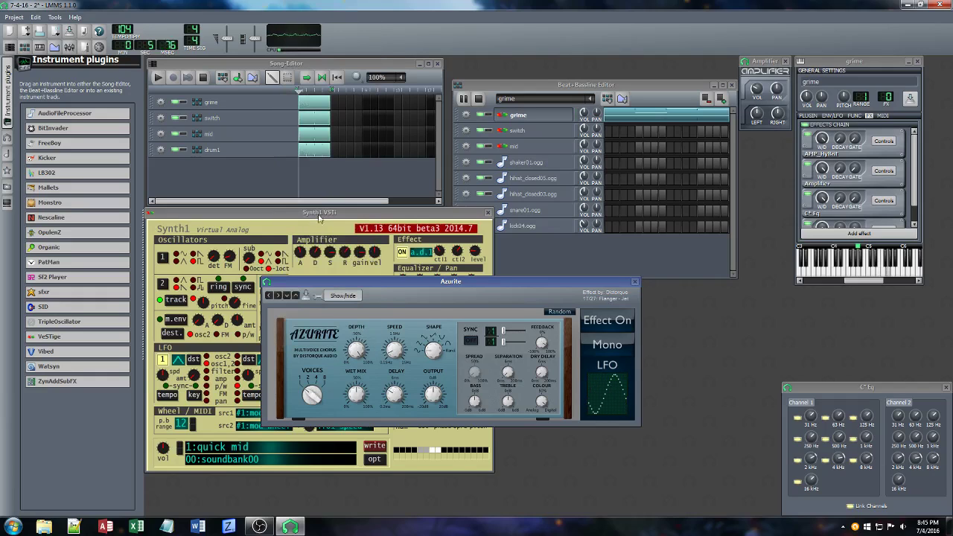
click(626, 345)
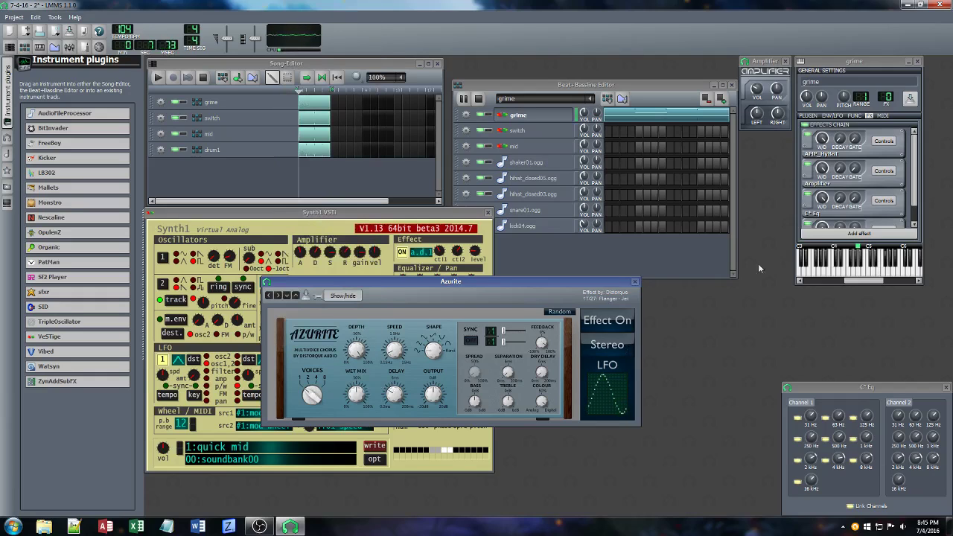
click(287, 295)
click(315, 265)
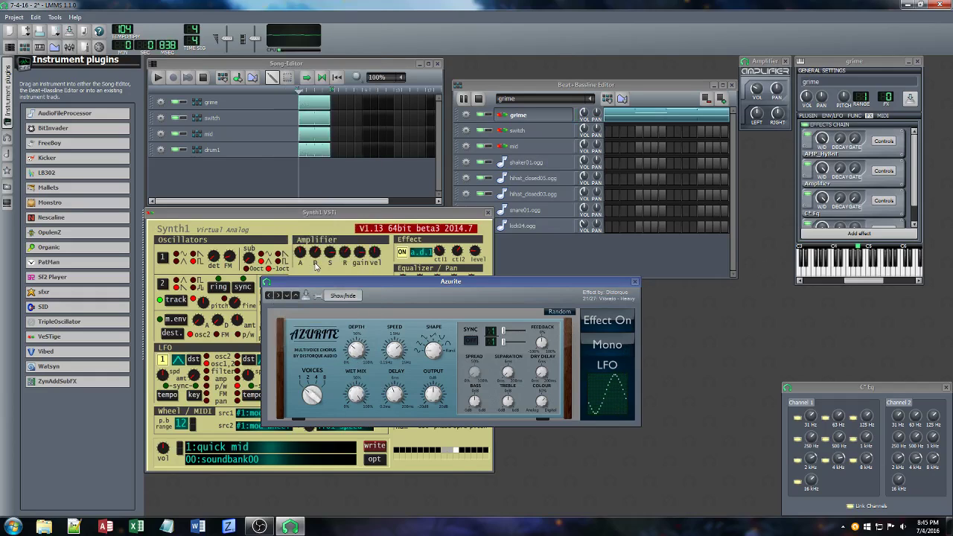
Load Azurite's Guitar - Warm preset and switch the chorus to stereo
click(287, 297)
click(326, 153)
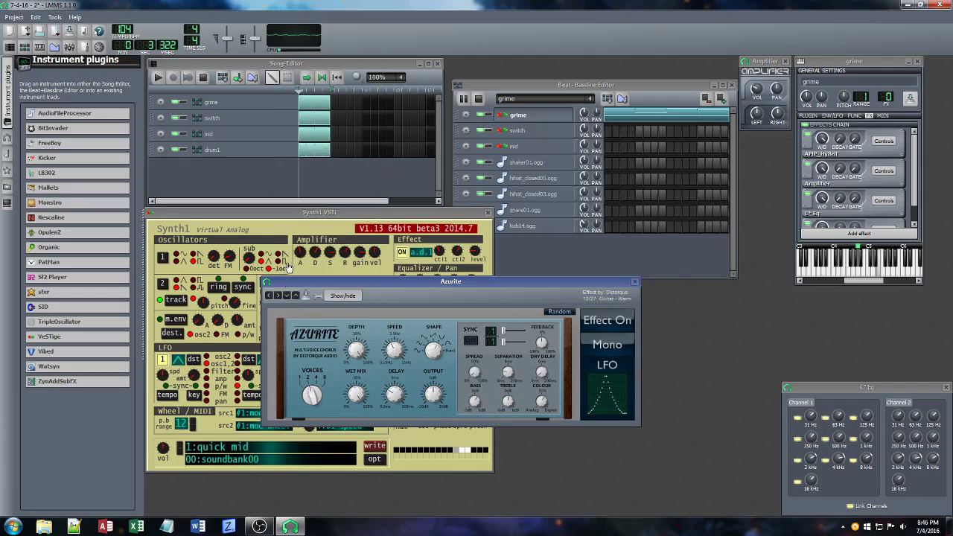
click(627, 350)
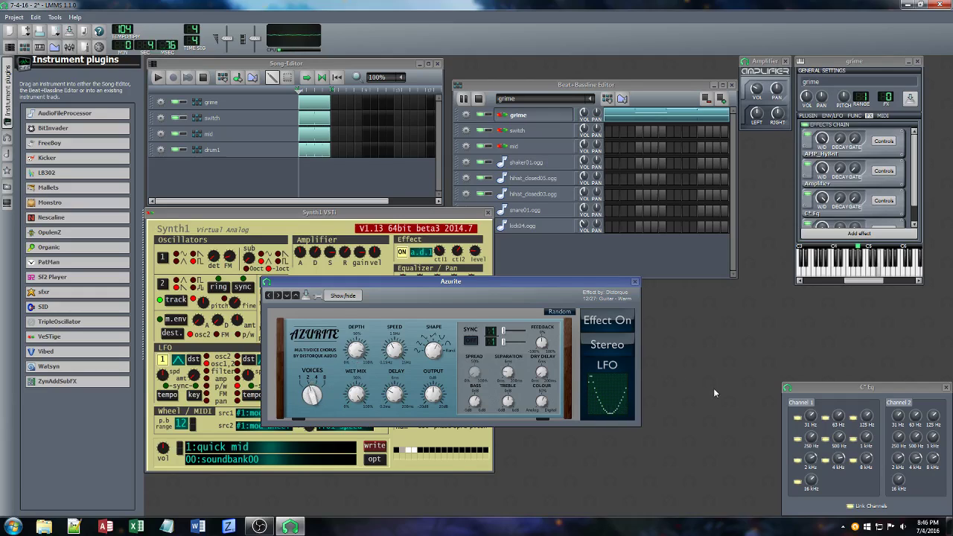
Place CHO_Azurite ahead of C* Eq in the grime effects chain and close both effects' control windows
click(838, 457)
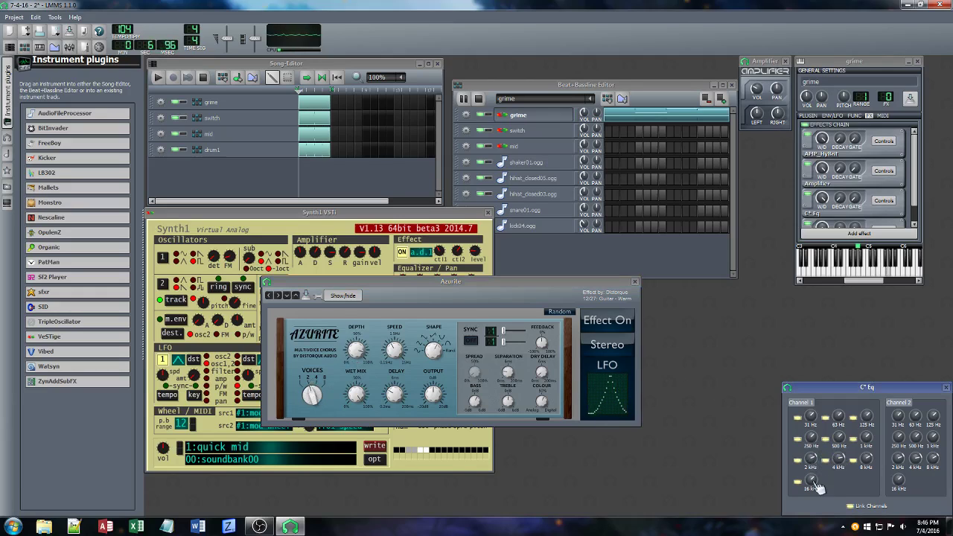
drag(908, 389, 820, 378)
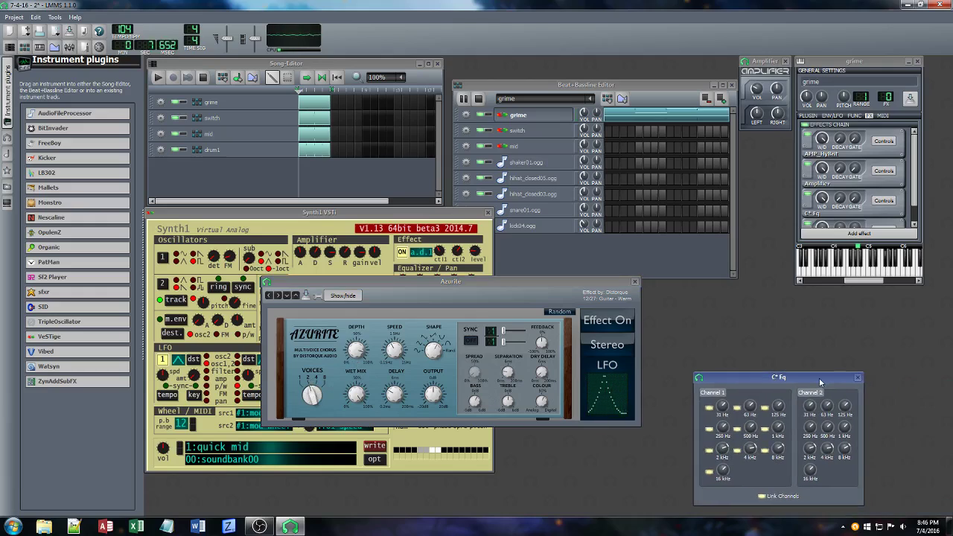
click(858, 378)
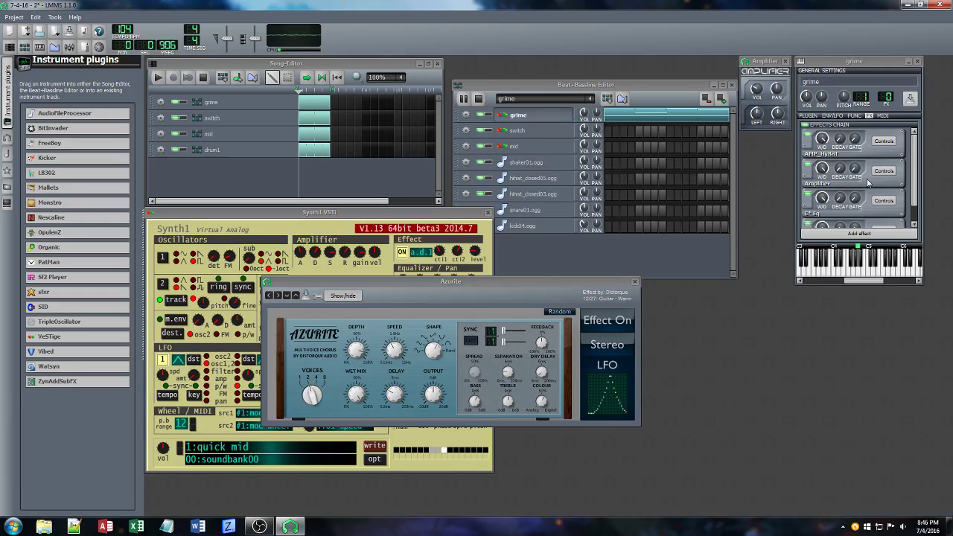
drag(915, 149, 917, 220)
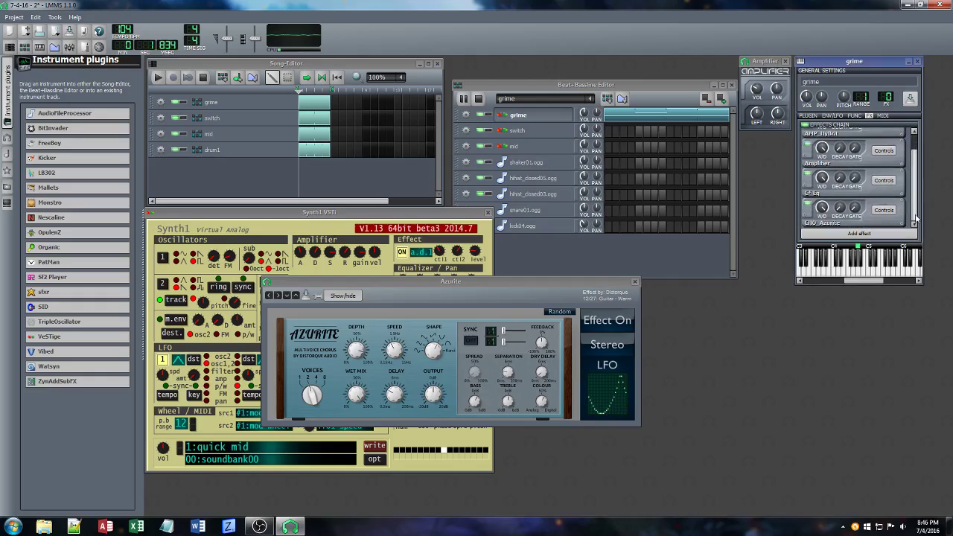
right_click(869, 192)
click(884, 218)
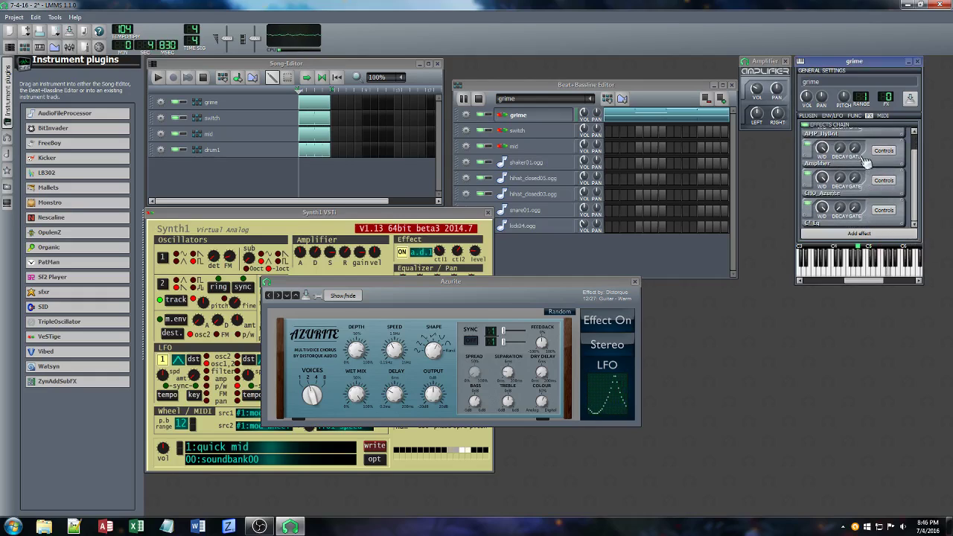
click(634, 282)
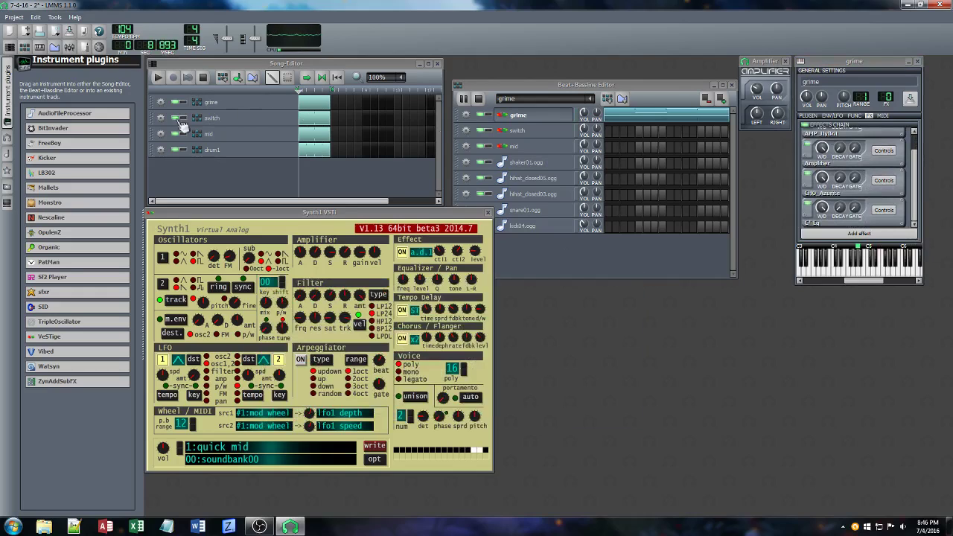
Stop the Beat+Bassline playback, solo the switch track in the Song-Editor, and play the song
click(203, 78)
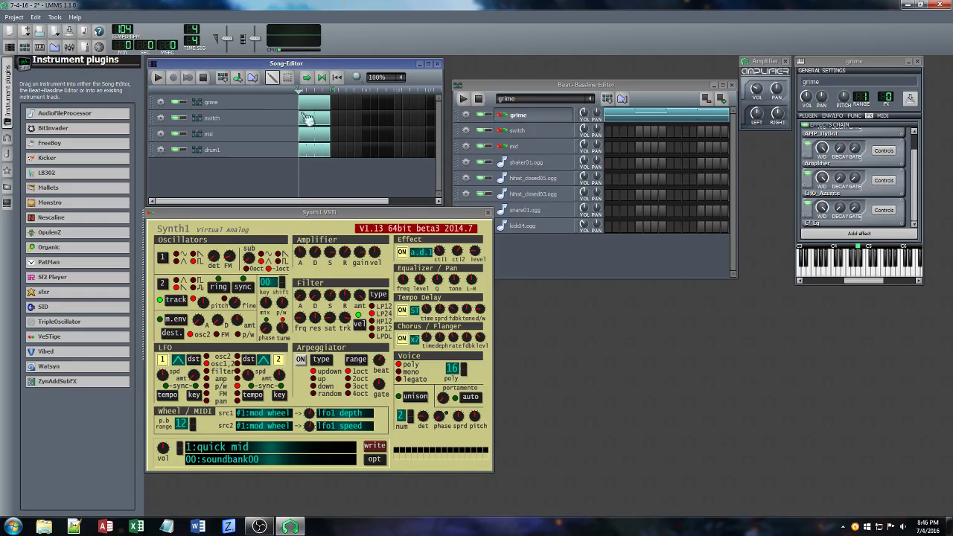
click(178, 117)
click(159, 77)
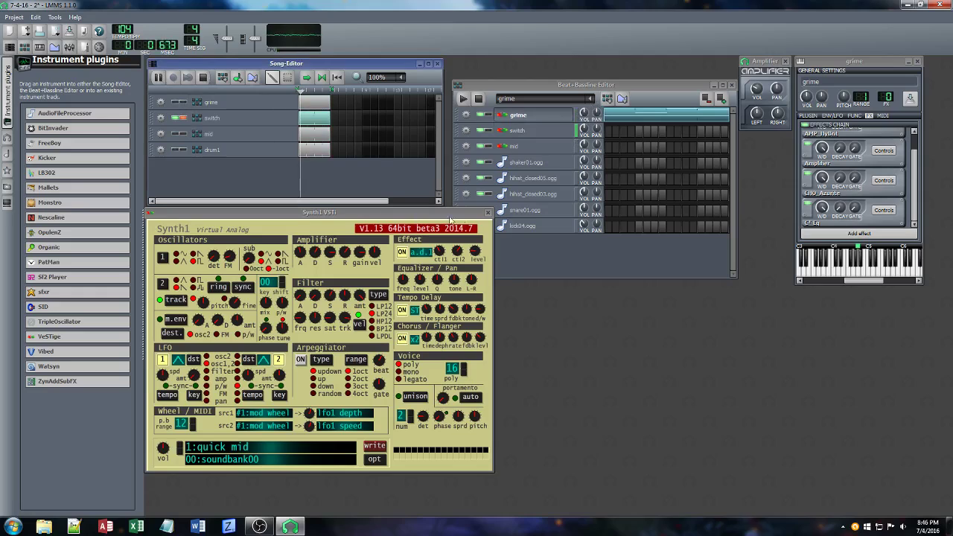
Close grime's Synth1 and Amplifier windows and show the Synth1 interface of the switch instrument
click(529, 130)
click(382, 216)
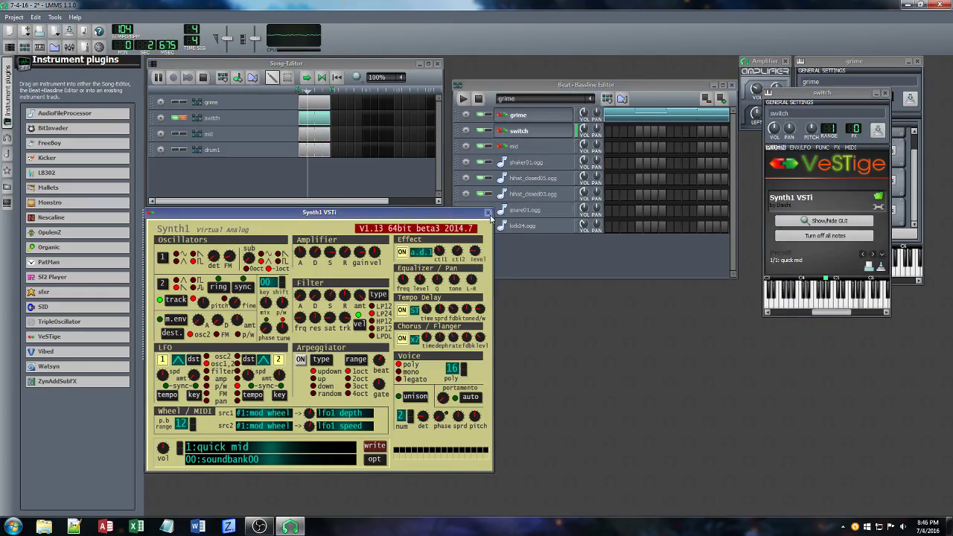
click(489, 213)
click(771, 61)
click(786, 62)
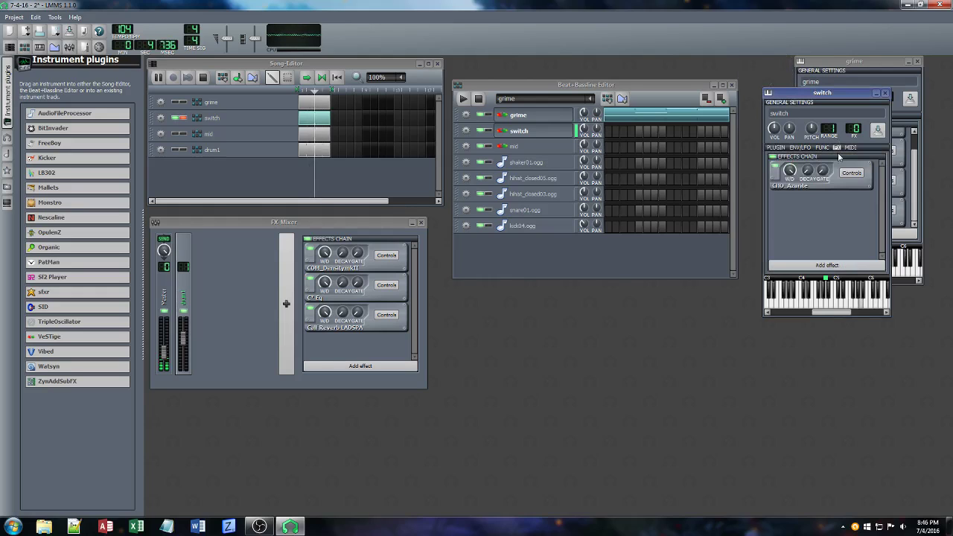
click(802, 220)
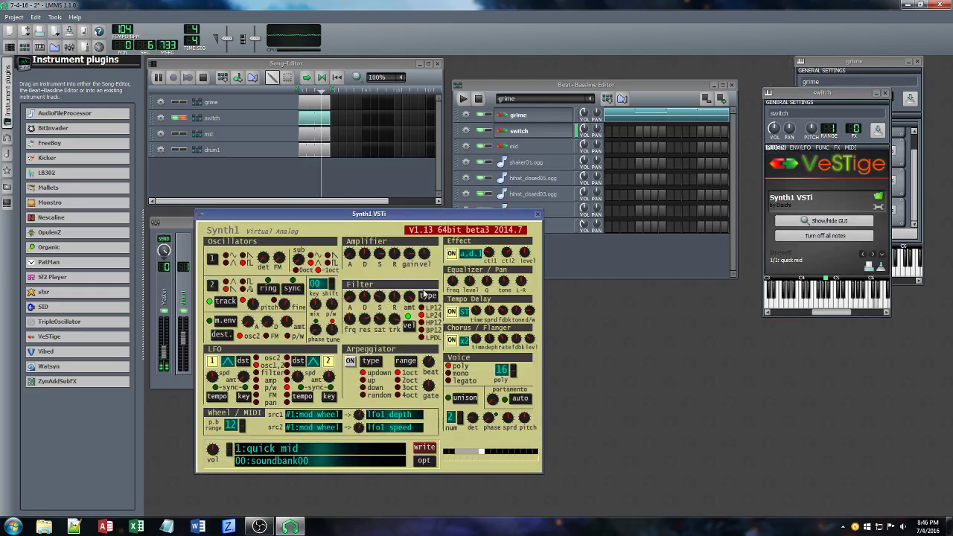
Adjust the filter resonance and tracking and the effect section's ctl2 and level in switch's Synth1
mouse_move(394, 322)
mouse_down()
mouse_move(393, 339)
mouse_move(394, 320)
mouse_up()
drag(364, 320, 365, 346)
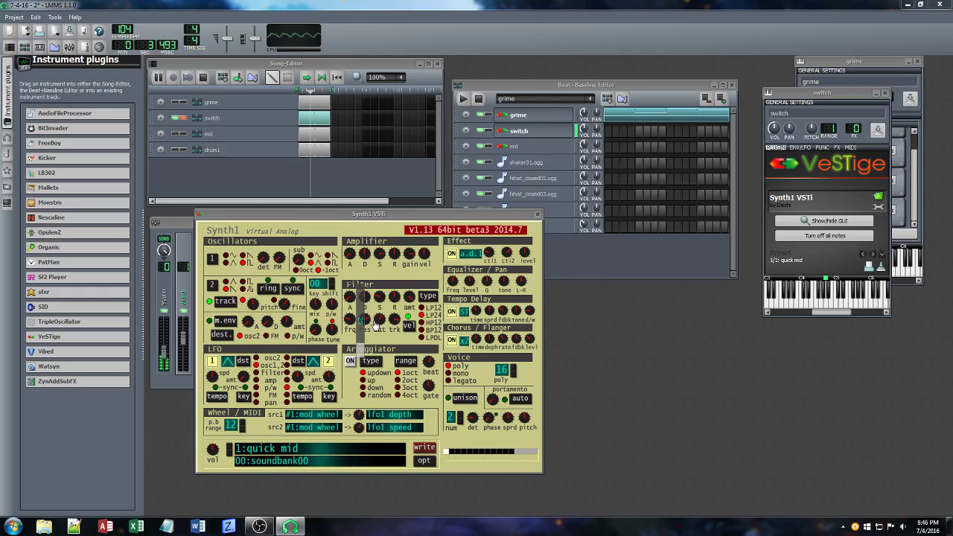
click(522, 251)
drag(522, 251, 520, 248)
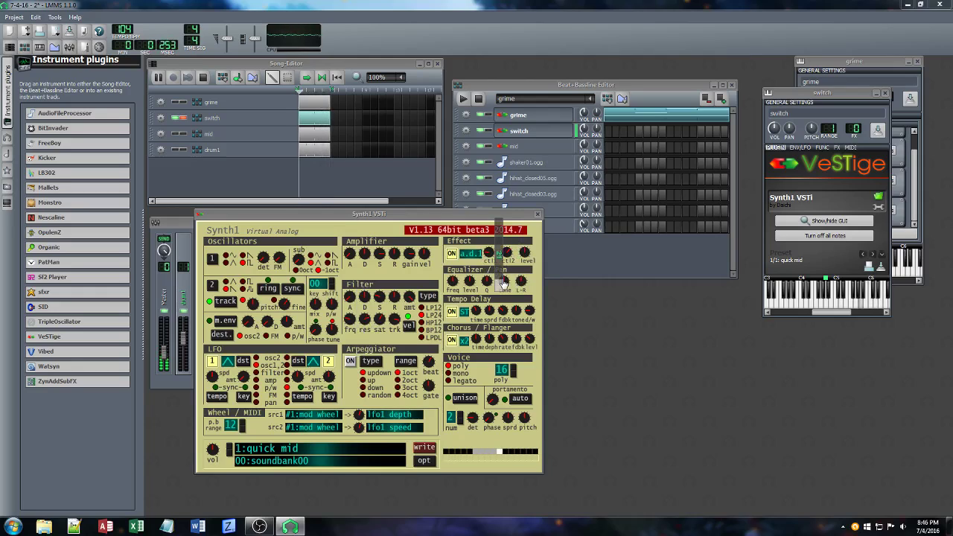
Add a C* Eq after CHO_Azurite on the switch instrument, reshape its mid bands, and close its controls
click(838, 148)
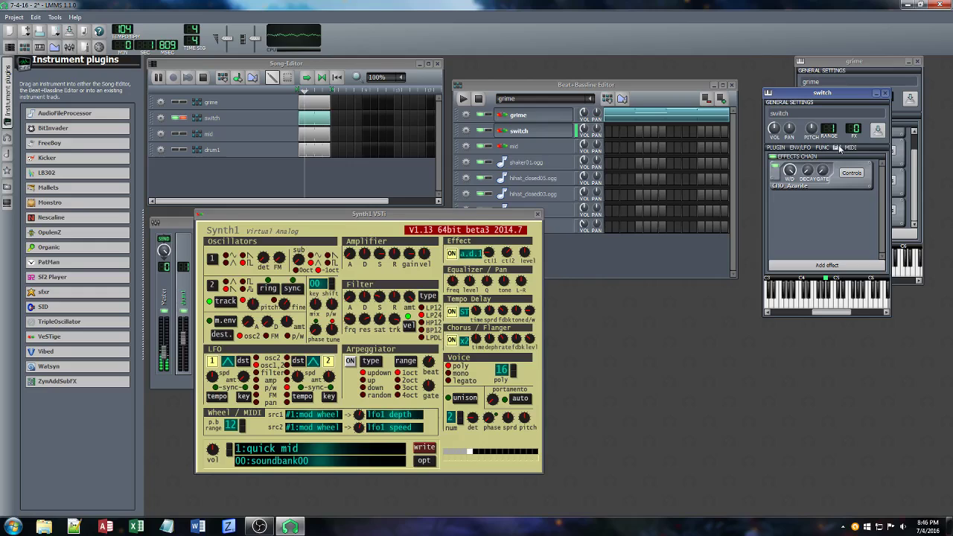
click(809, 264)
text(eq)
key(Return)
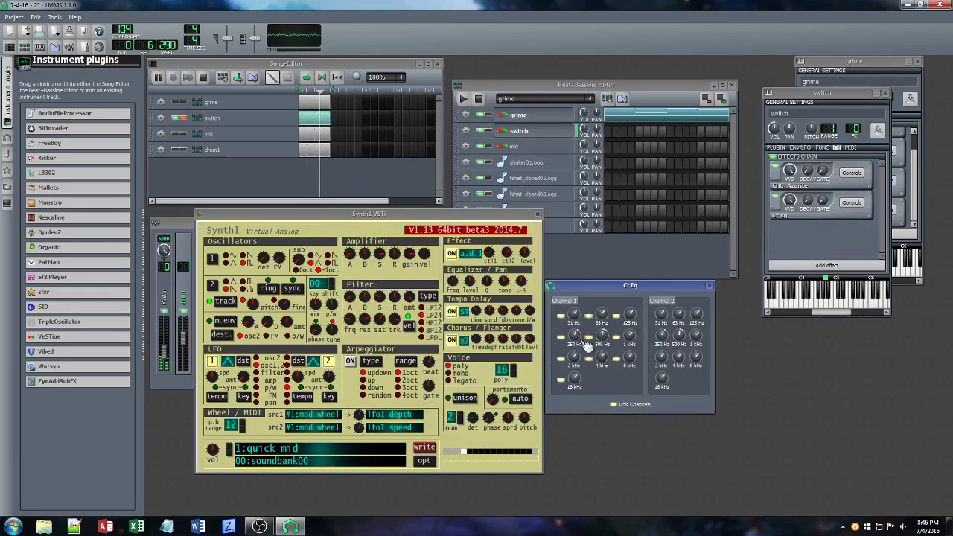
drag(632, 335, 632, 318)
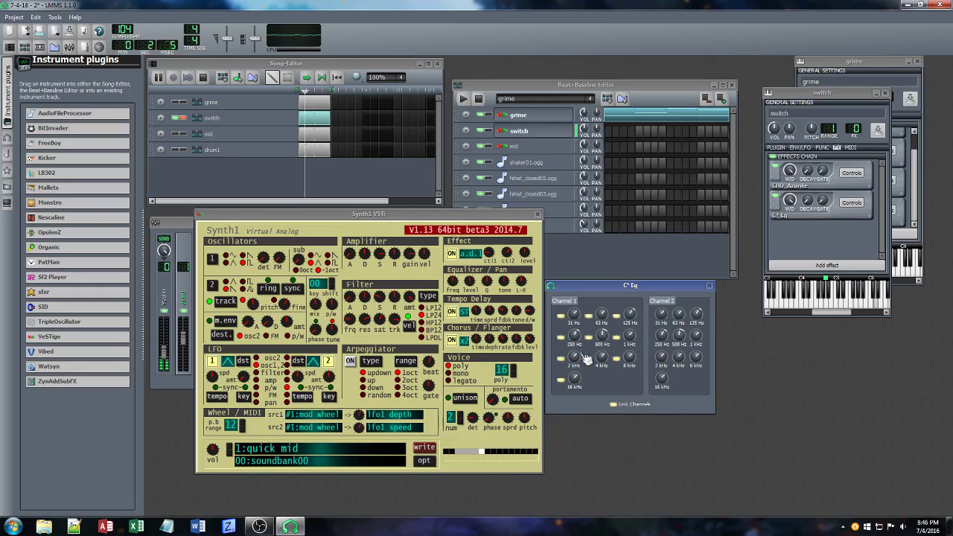
click(708, 286)
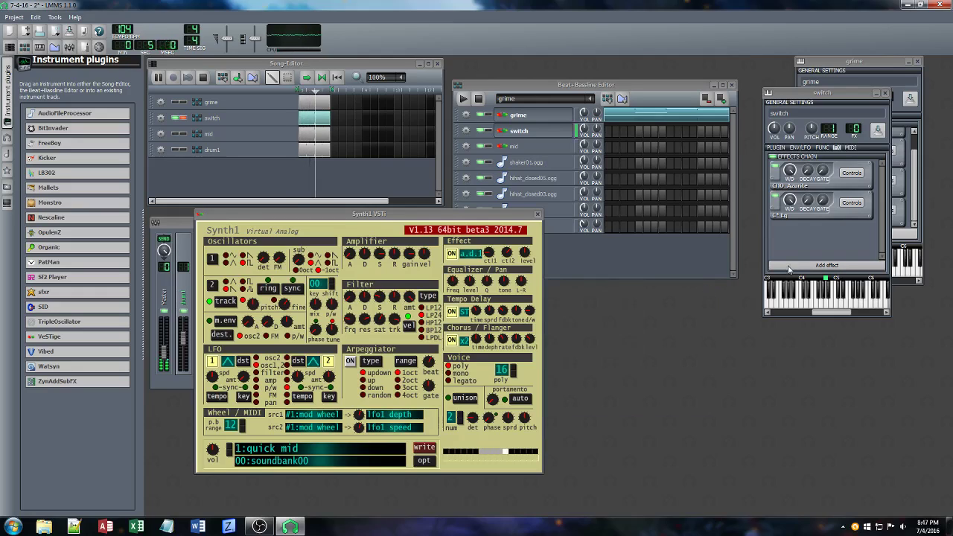
Tweak switch's Synth1 amplifier sustain and gain, oscillator FM, and filter saturation and tracking
drag(375, 254, 384, 274)
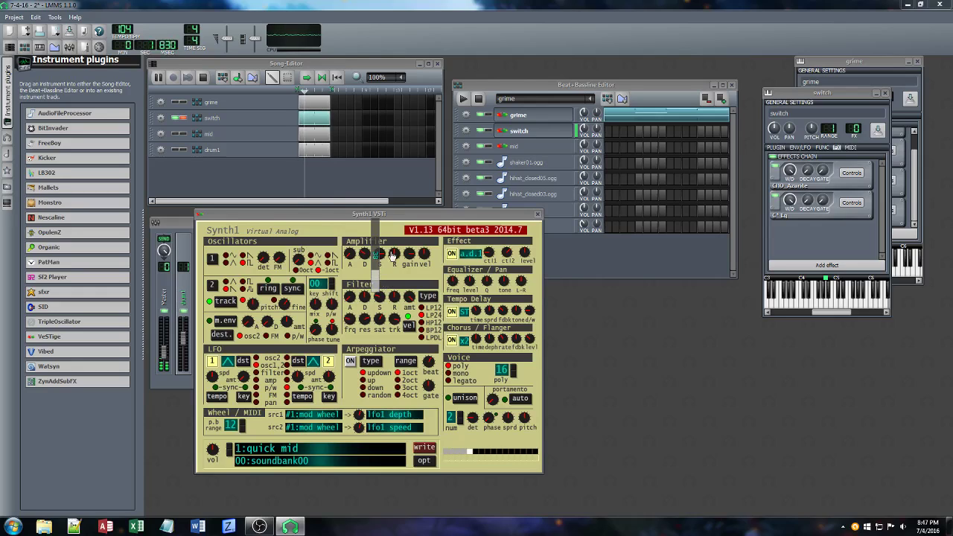
mouse_move(408, 255)
mouse_down()
mouse_move(409, 287)
mouse_move(408, 254)
mouse_up()
drag(280, 257, 297, 273)
click(468, 219)
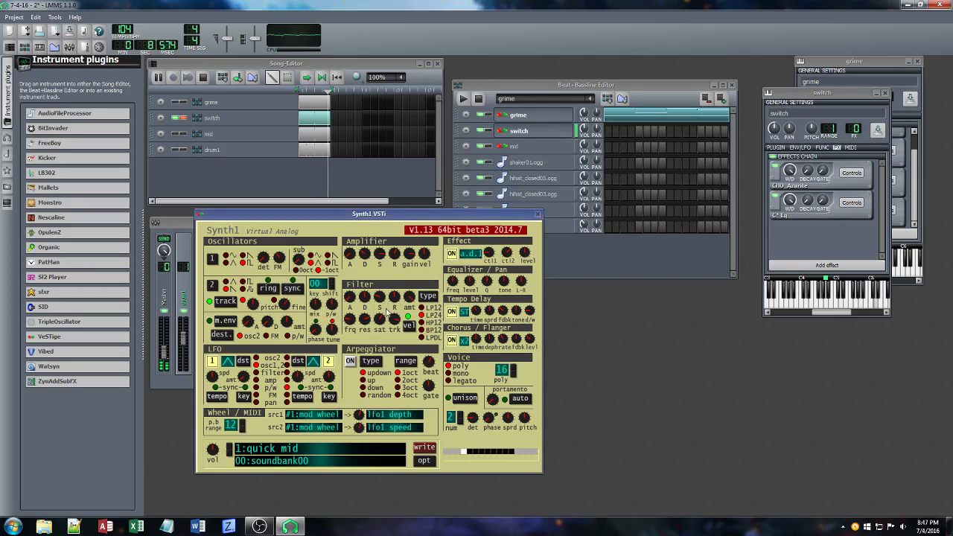
drag(379, 321, 395, 319)
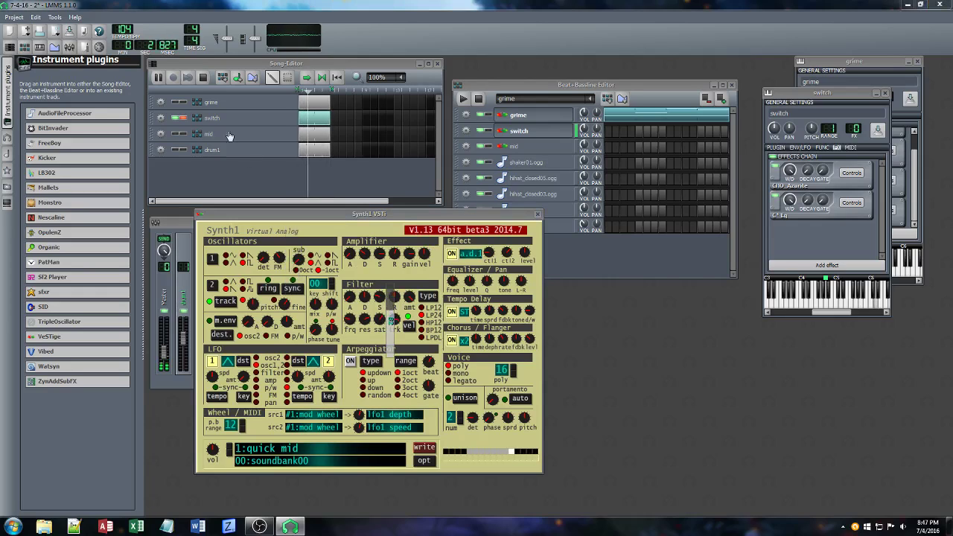
Unmute the grime track in the Song-Editor and add Calf Reverb LADSPA to the grime effects chain
click(178, 103)
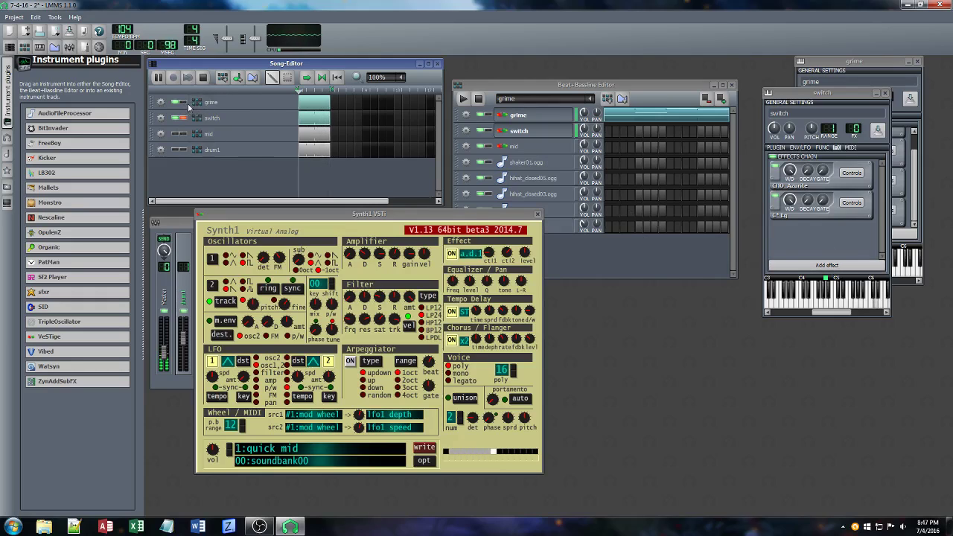
click(892, 75)
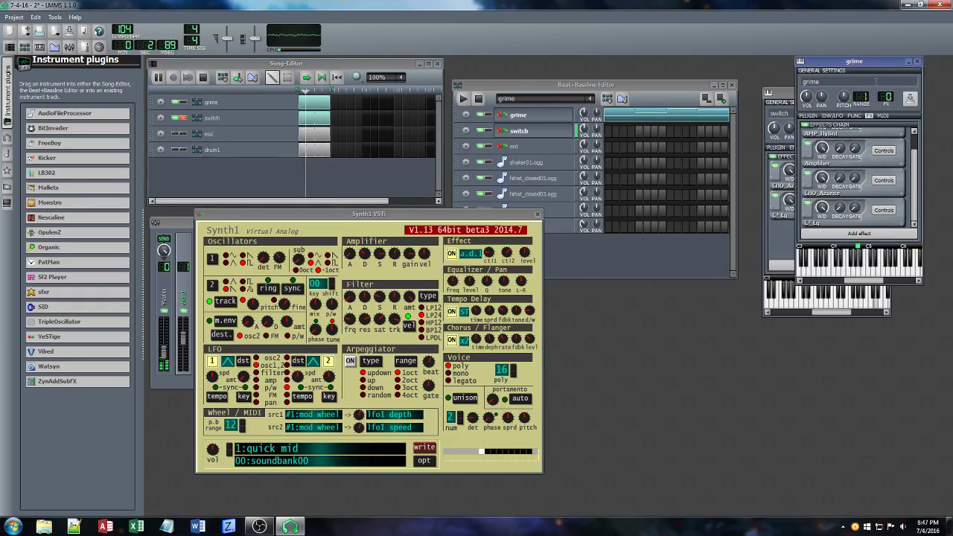
click(859, 233)
text(verb)
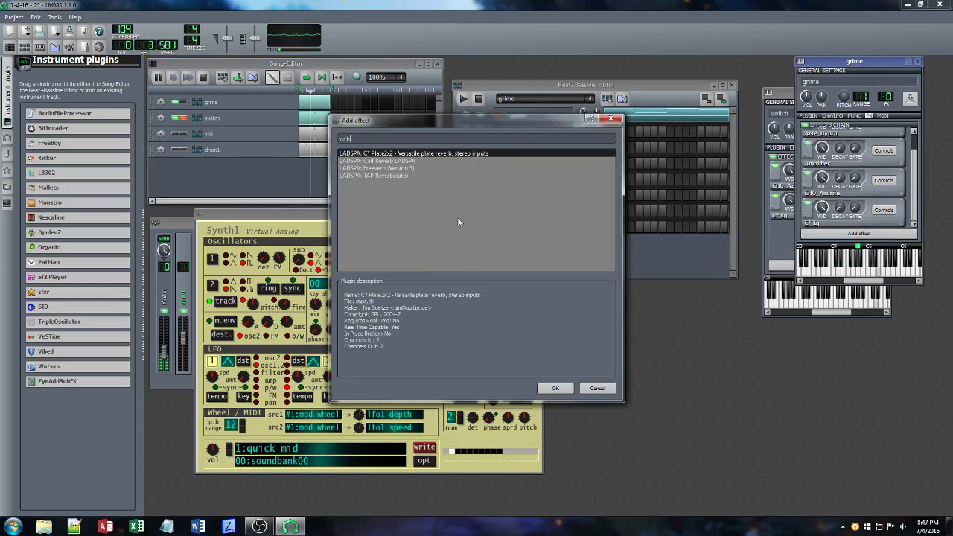
click(387, 161)
click(554, 388)
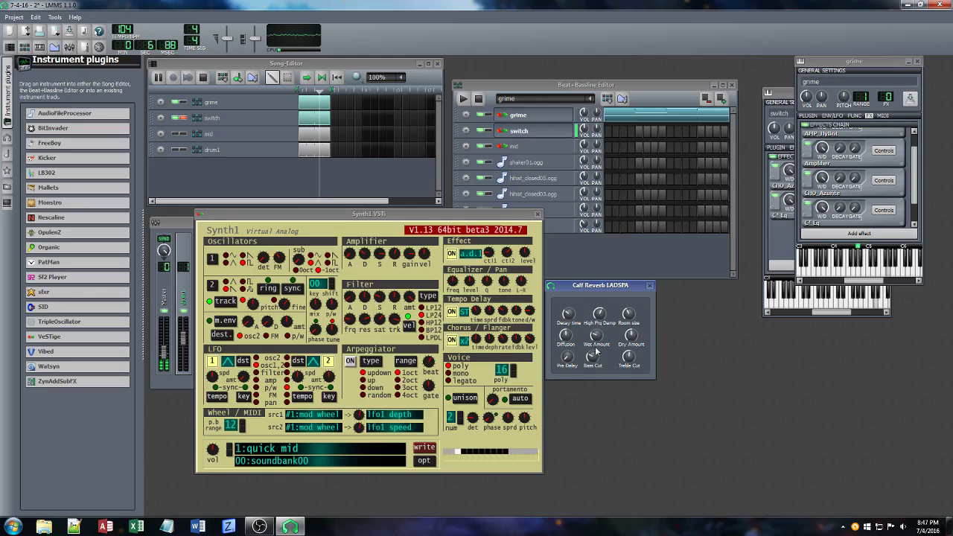
Balance the wet and dry amounts of grime's Calf Reverb and close its controls
drag(597, 338, 630, 337)
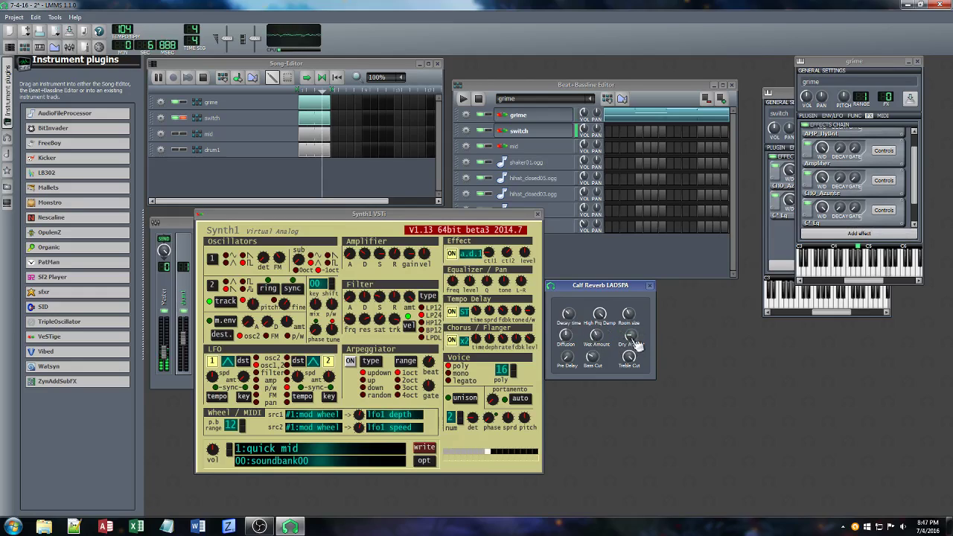
drag(634, 340, 634, 340)
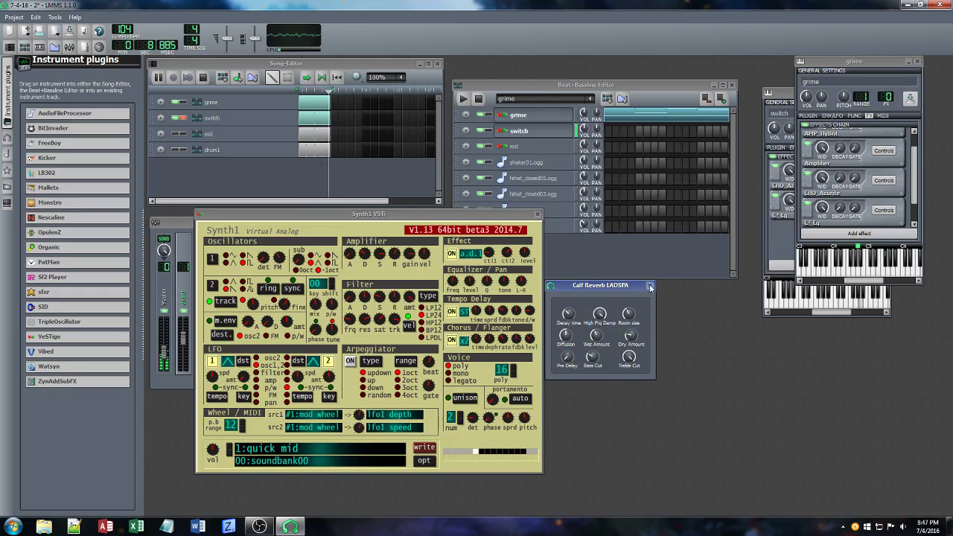
click(650, 287)
scroll(892, 156, down, 2)
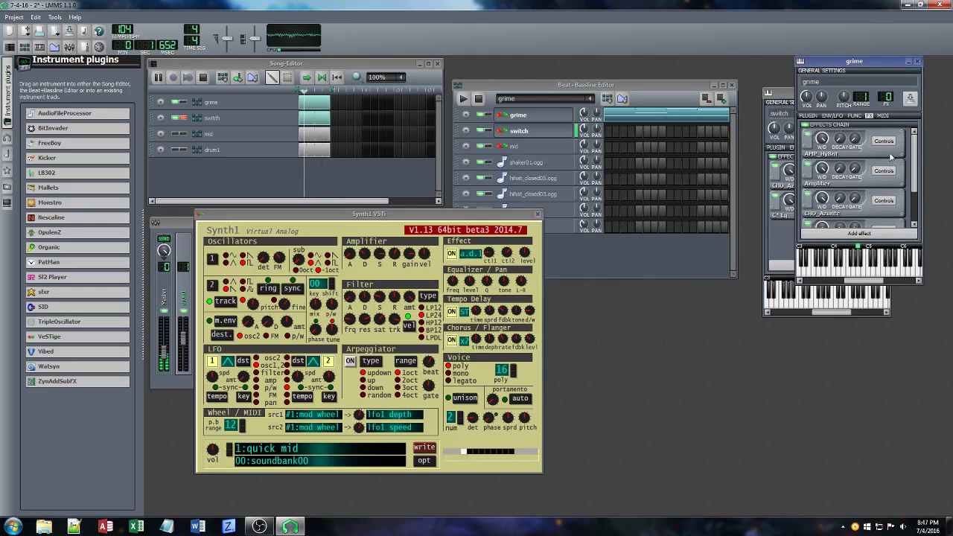
Move the AMP_Hybrit effect down to the end of the grime track's effects chain, below the Calf Reverb
right_click(892, 156)
click(896, 185)
right_click(885, 182)
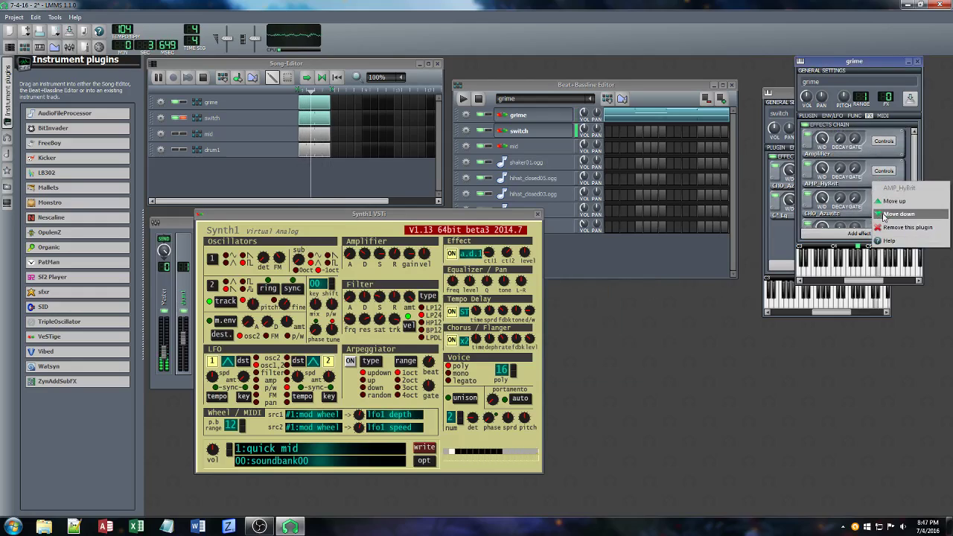
click(885, 216)
right_click(884, 211)
click(898, 244)
scroll(916, 202, down, 2)
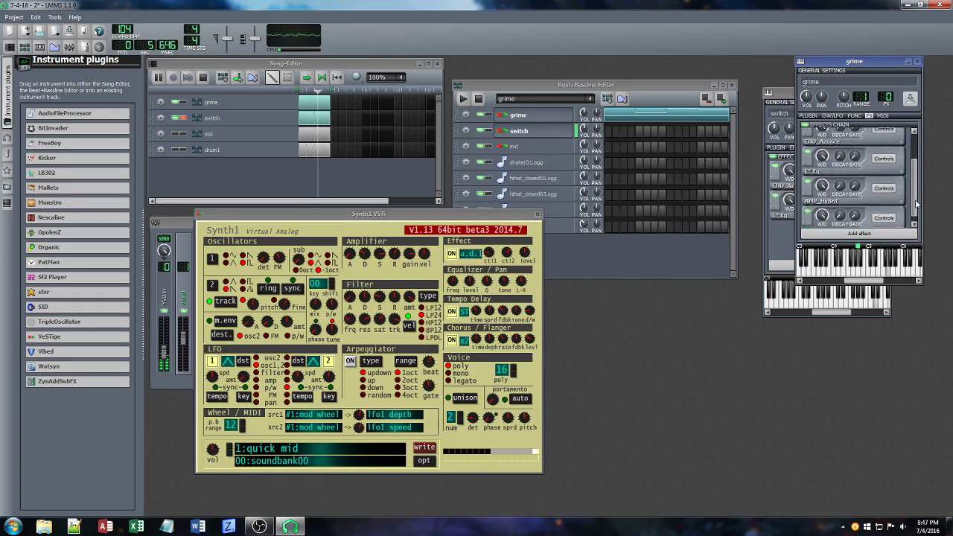
scroll(916, 203, down, 1)
right_click(875, 190)
click(889, 224)
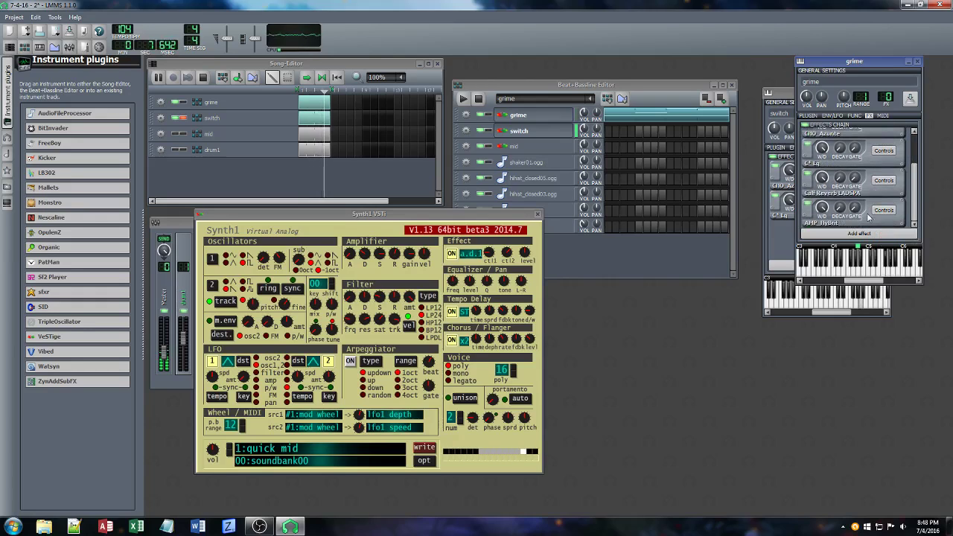
Move the C* Eq effect below Calf Reverb and AMP_Hybrit so it ends the grime track's effects chain
right_click(866, 156)
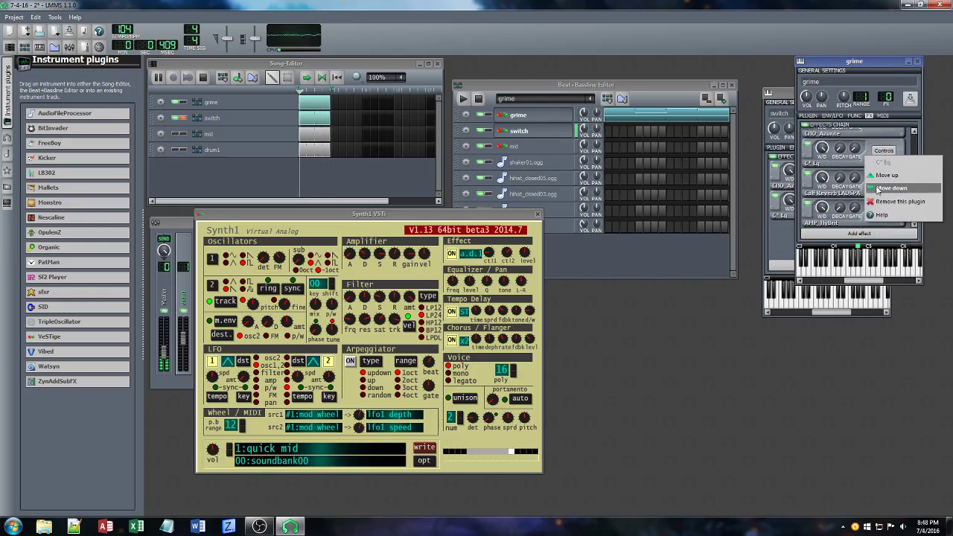
click(879, 187)
right_click(868, 190)
click(882, 219)
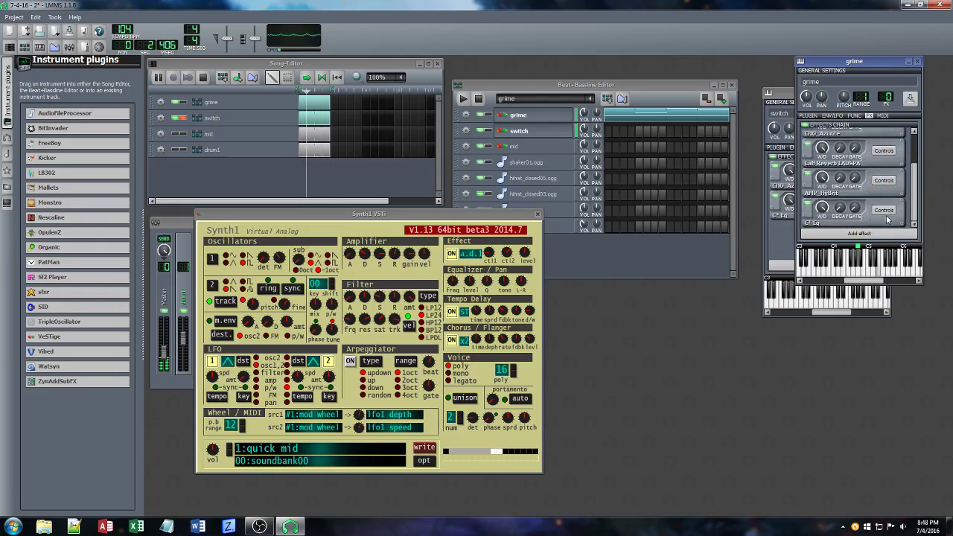
Boost the 16 kHz band in the grime track's C* Eq and set the track volume to about 92.9%, closing both windows
click(884, 210)
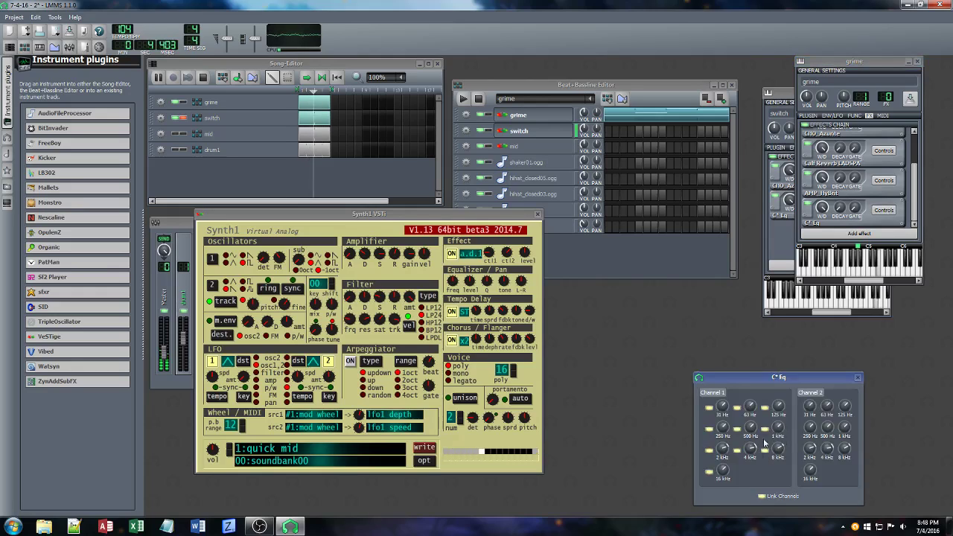
drag(726, 471, 726, 467)
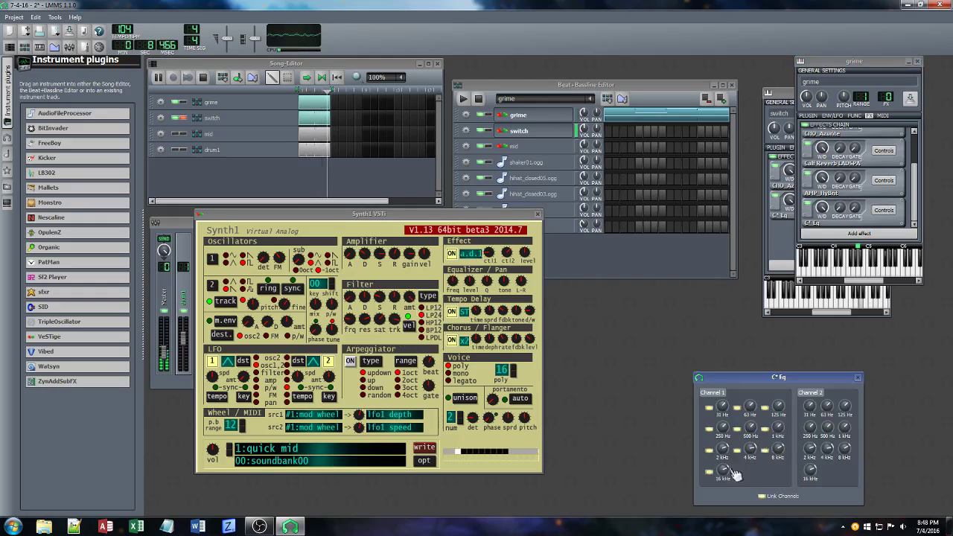
click(819, 100)
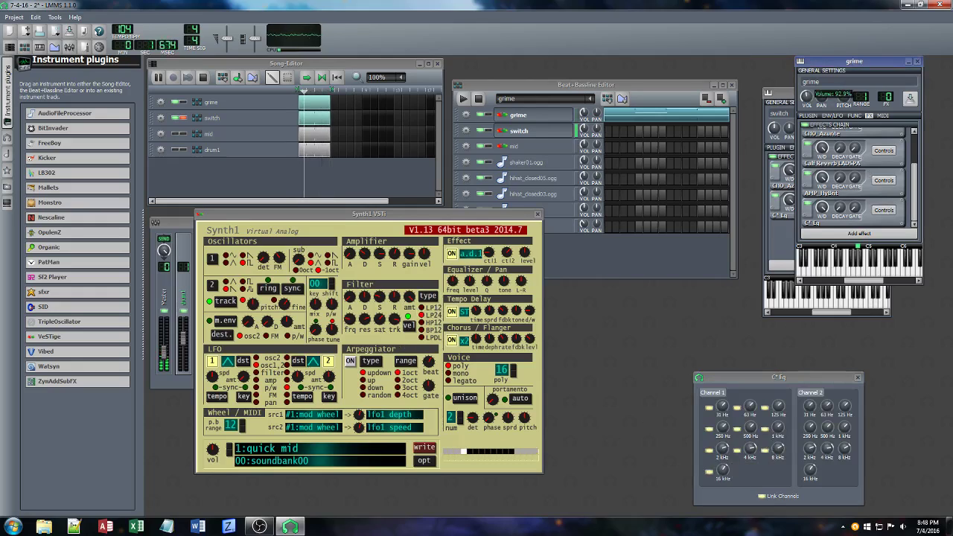
click(859, 377)
click(917, 61)
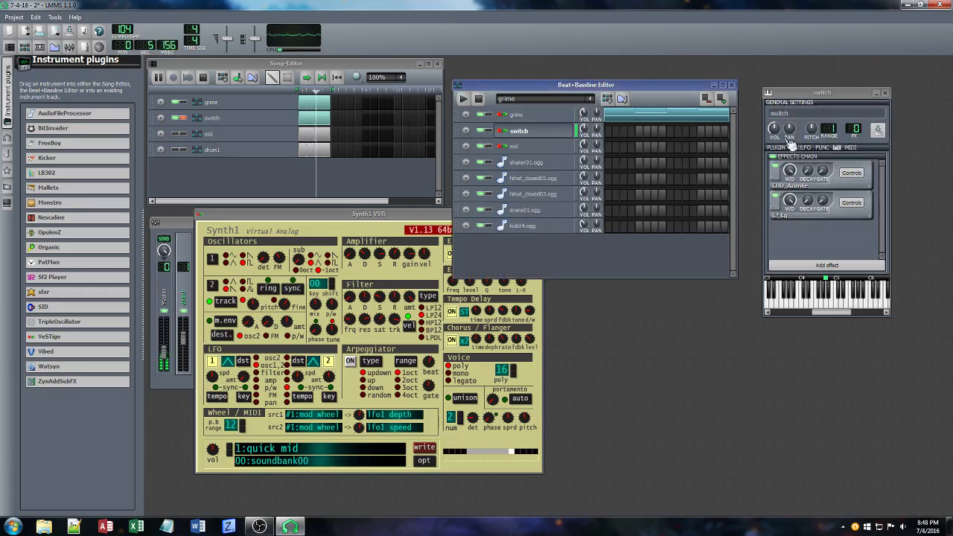
Close the open Synth1 window and show the Synth1 interface of the switch track
click(447, 214)
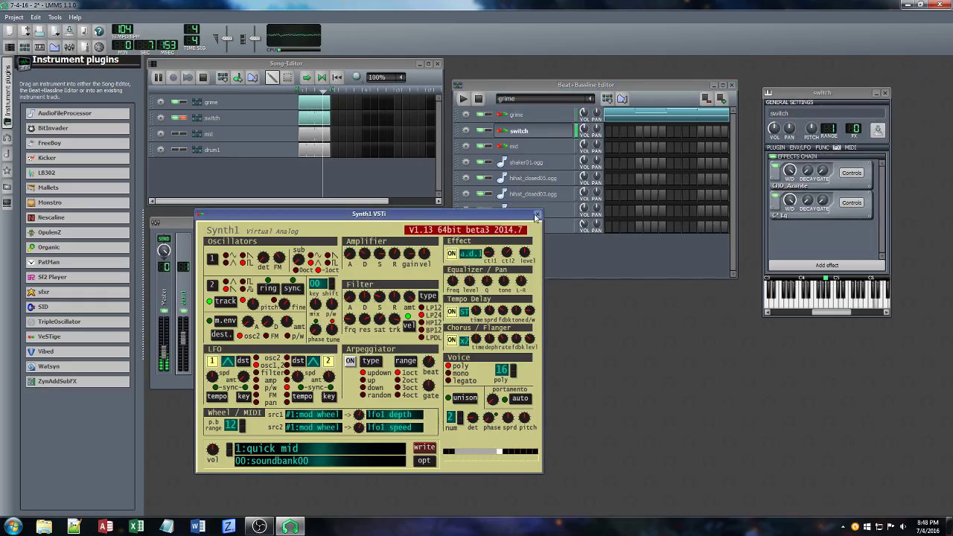
click(536, 214)
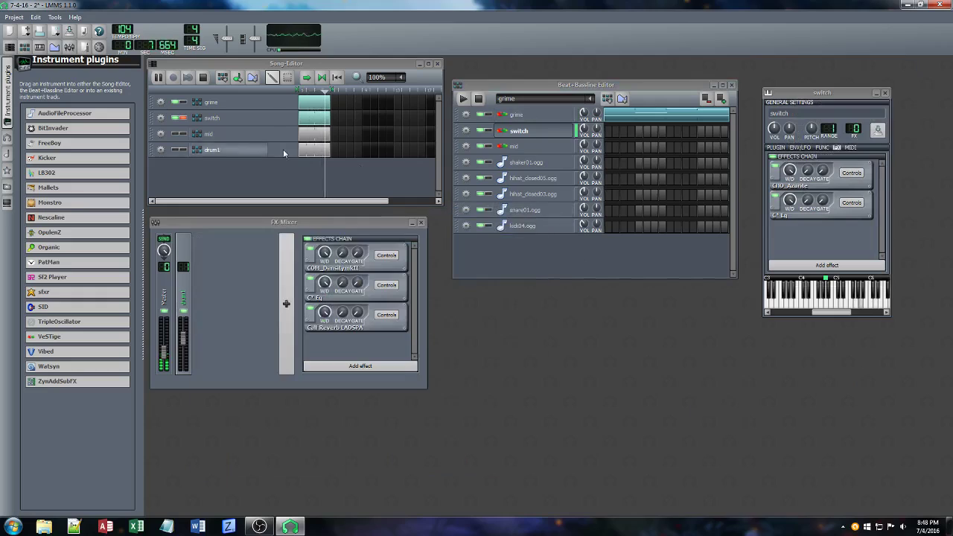
click(515, 133)
click(519, 133)
click(825, 220)
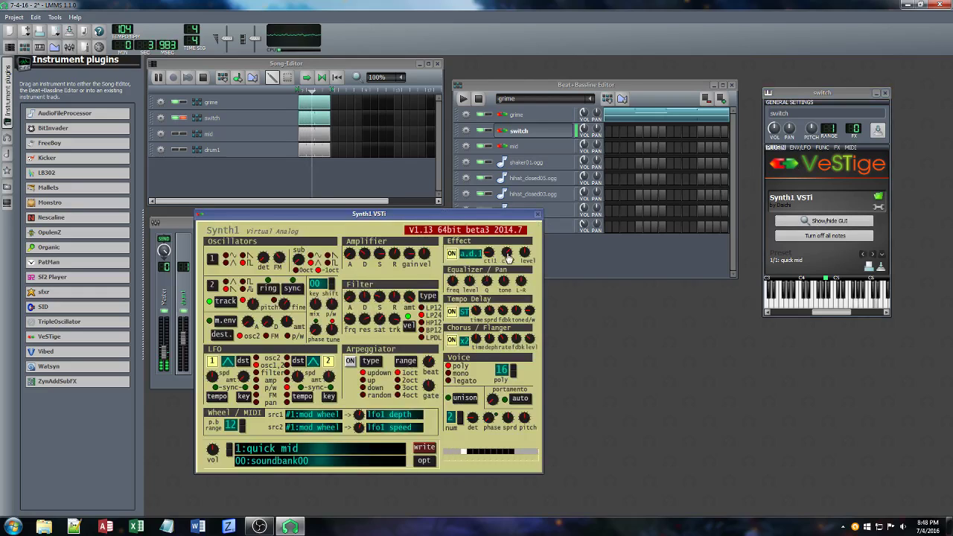
Adjust effect controls 1 and 2 and the filter resonance in the switch track's Synth1
drag(509, 255, 521, 242)
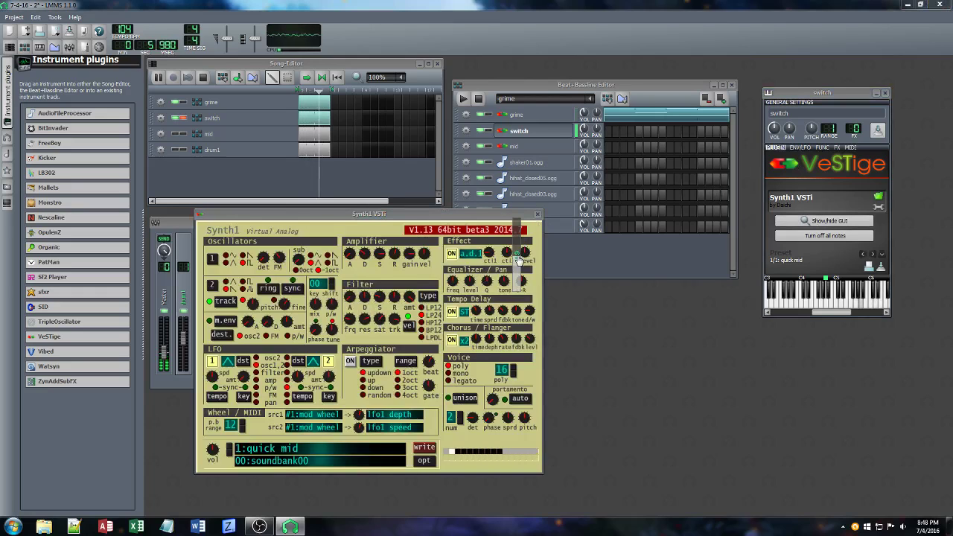
drag(490, 254, 503, 275)
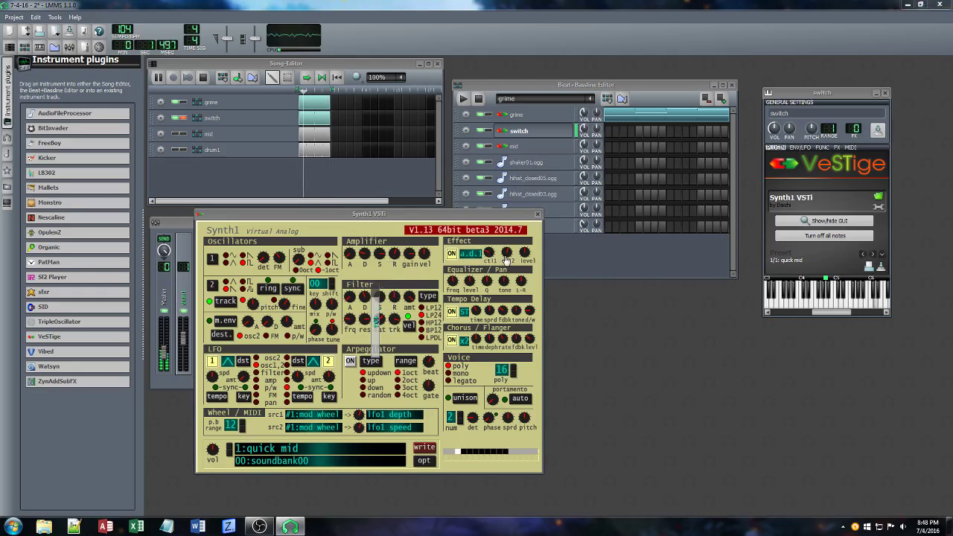
click(502, 216)
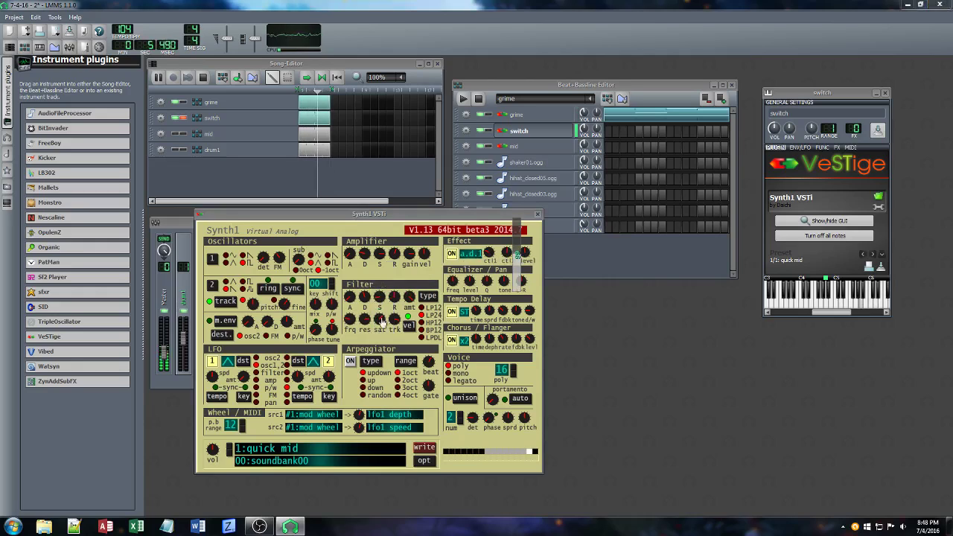
Boost the 16 kHz and 8 kHz bands in the switch track's C* Eq
click(839, 149)
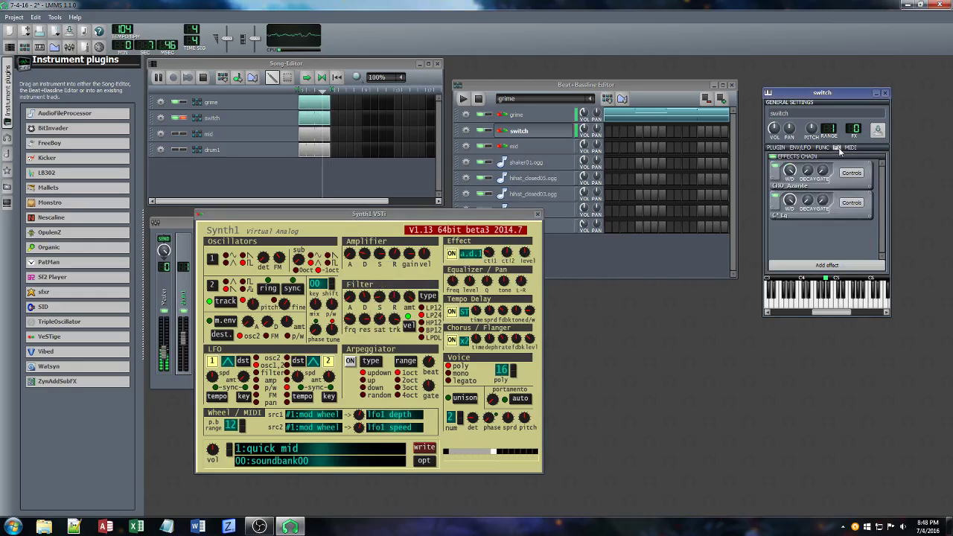
click(849, 204)
click(768, 155)
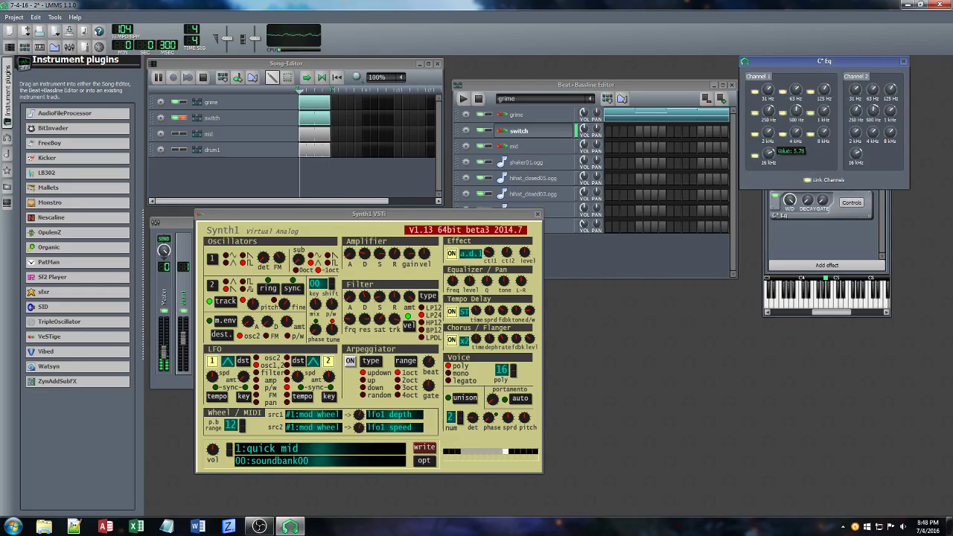
drag(825, 133, 824, 128)
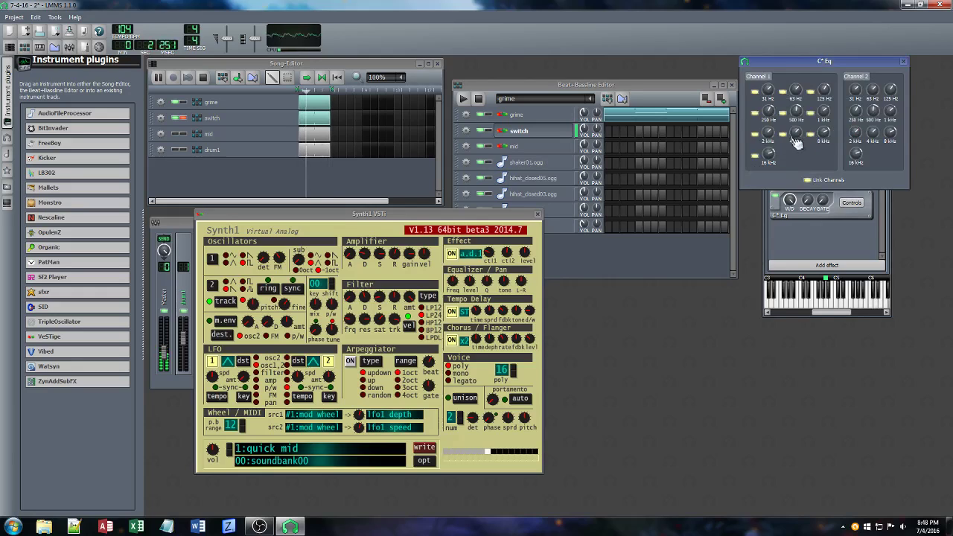
Adjust the grime track's volume in the Beat+Bassline Editor and the filter saturation in the switch track's Synth1
click(583, 114)
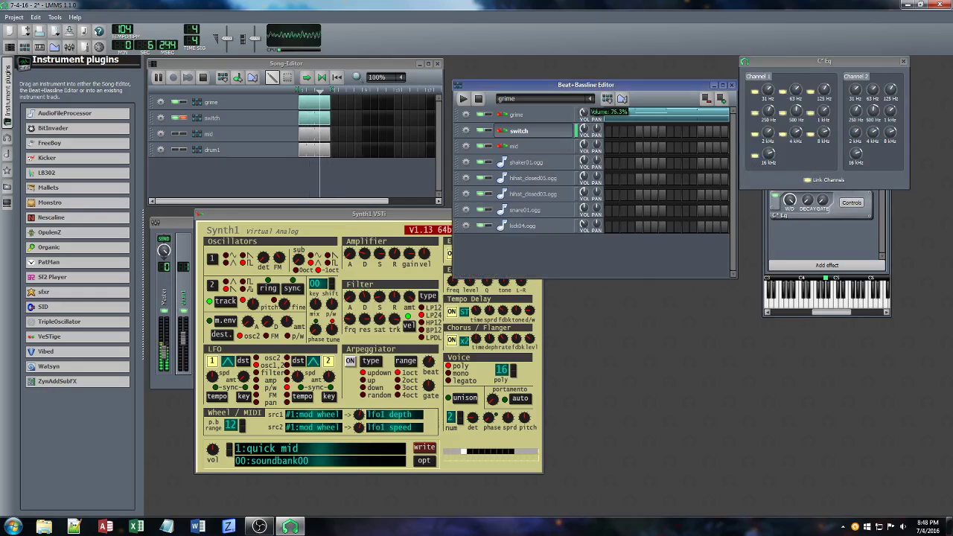
drag(583, 114, 586, 112)
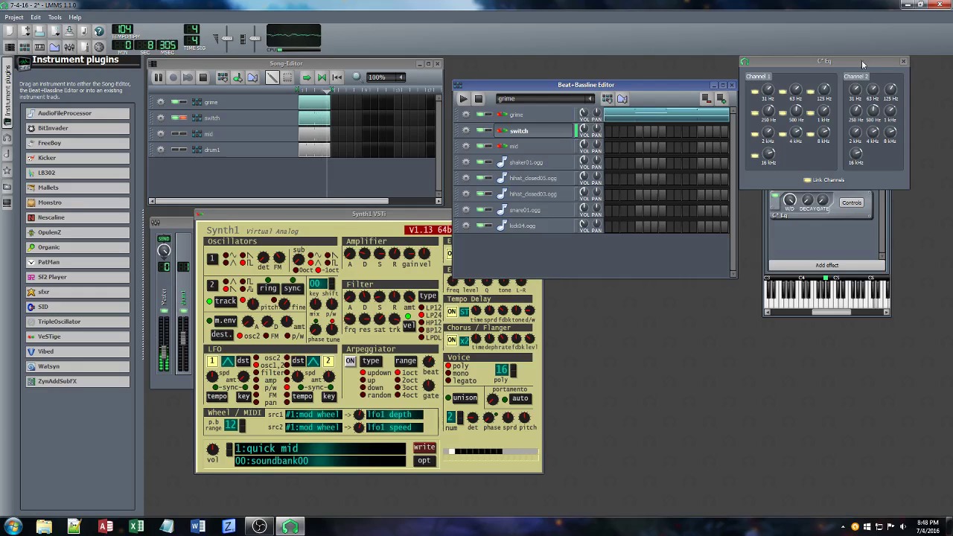
click(378, 321)
drag(381, 321, 396, 326)
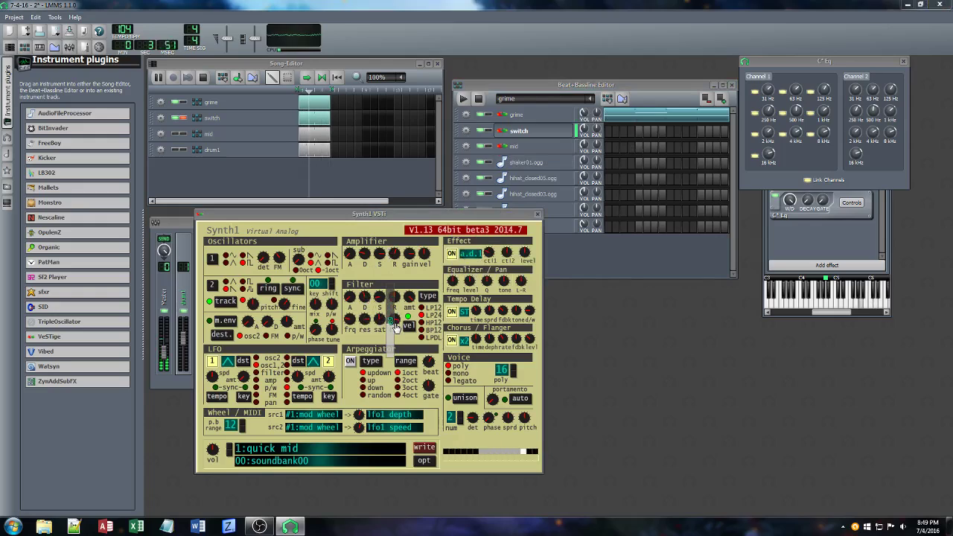
Unmute the mid track in the Song-Editor and open the mid instrument's effects chain, closing the C* Eq window
click(178, 135)
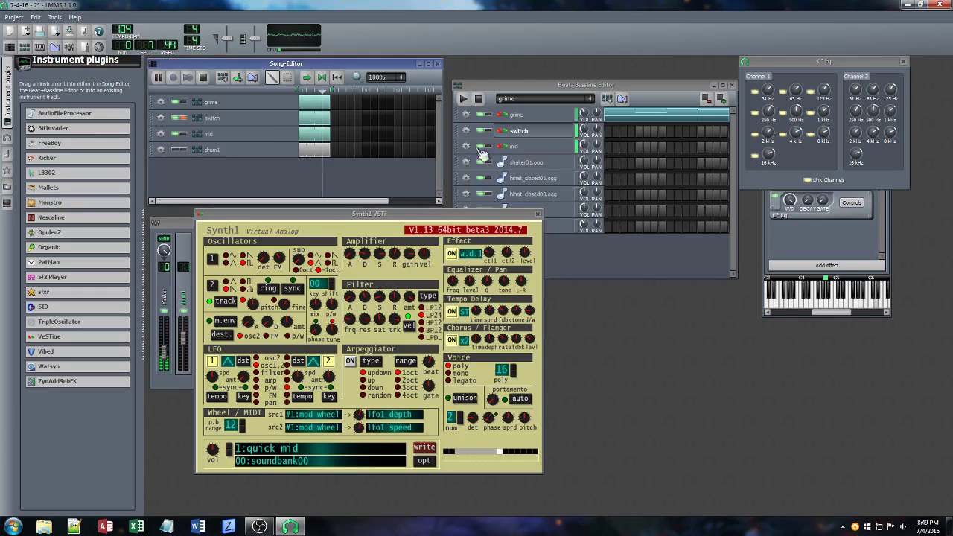
click(555, 146)
click(590, 291)
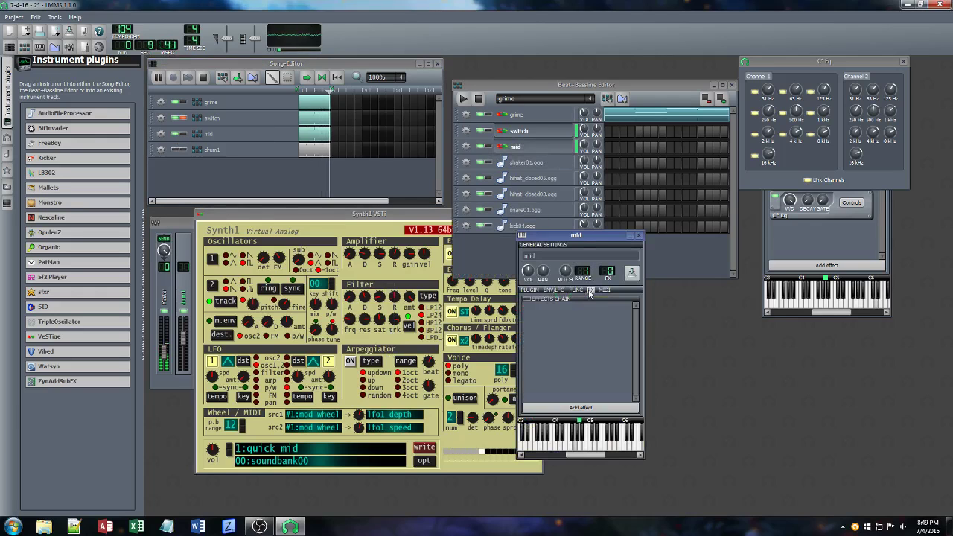
click(905, 61)
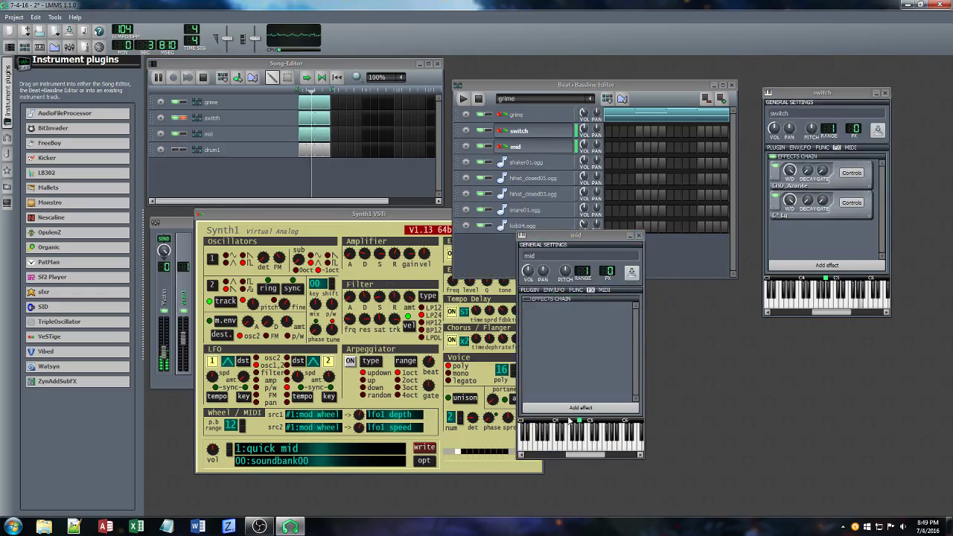
Add the Azurite chorus to the mid track's effects chain, using the Subtle preset in Stereo mode
click(577, 408)
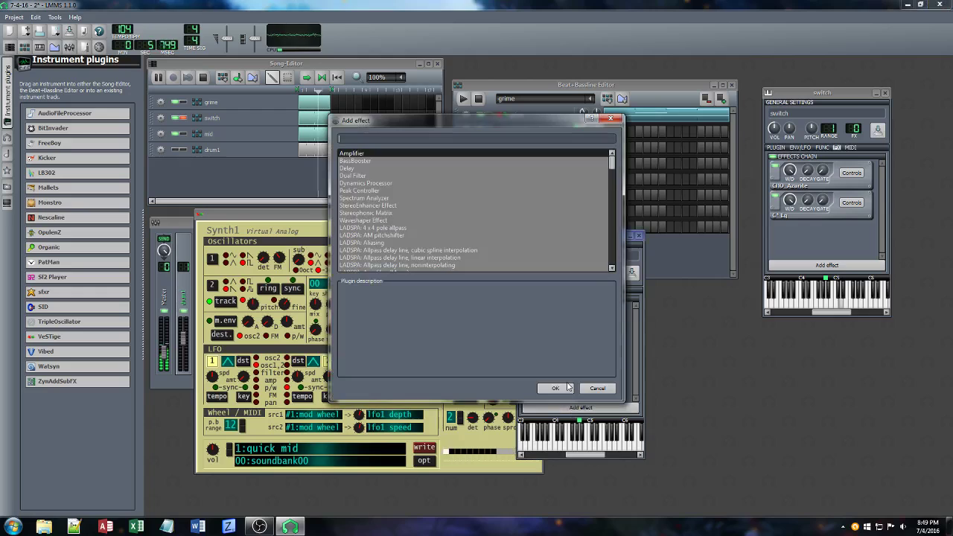
text(azu)
click(568, 387)
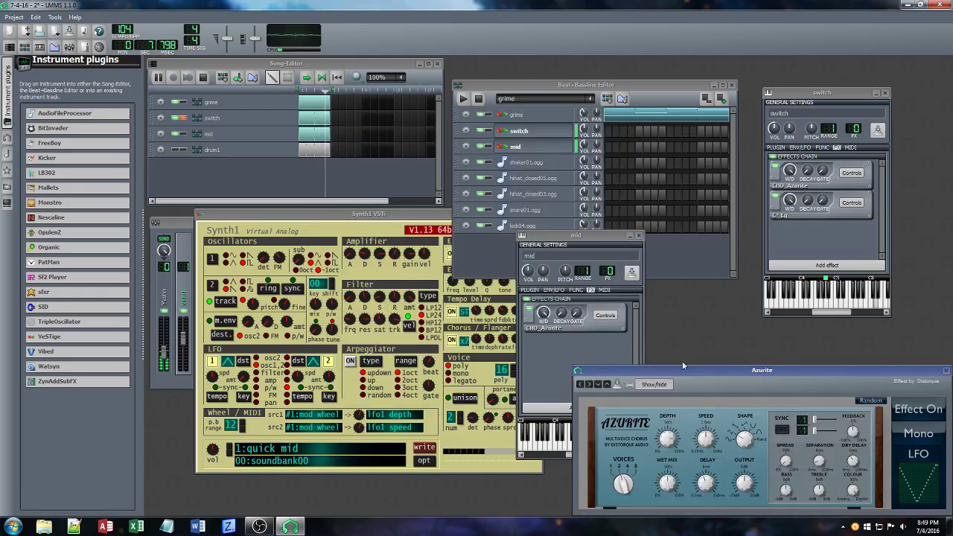
click(937, 438)
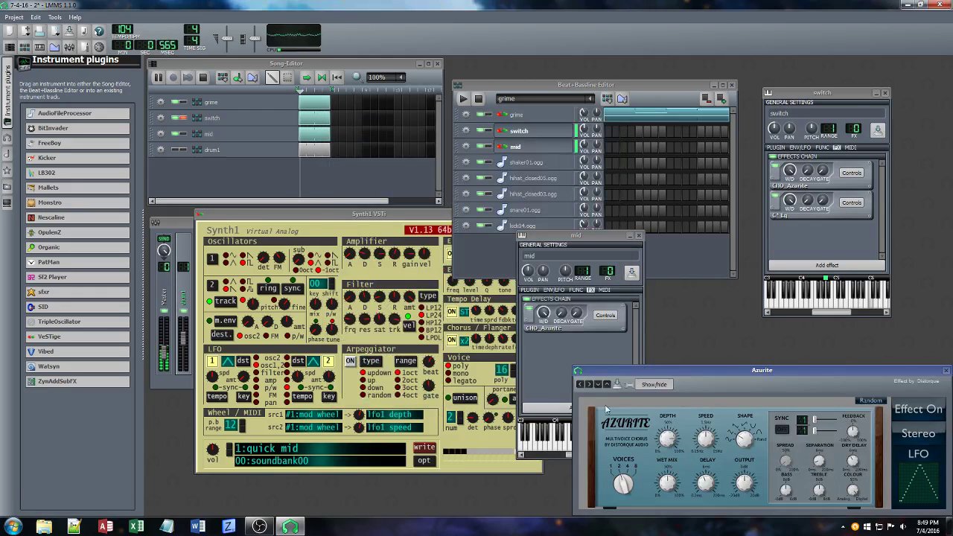
click(589, 386)
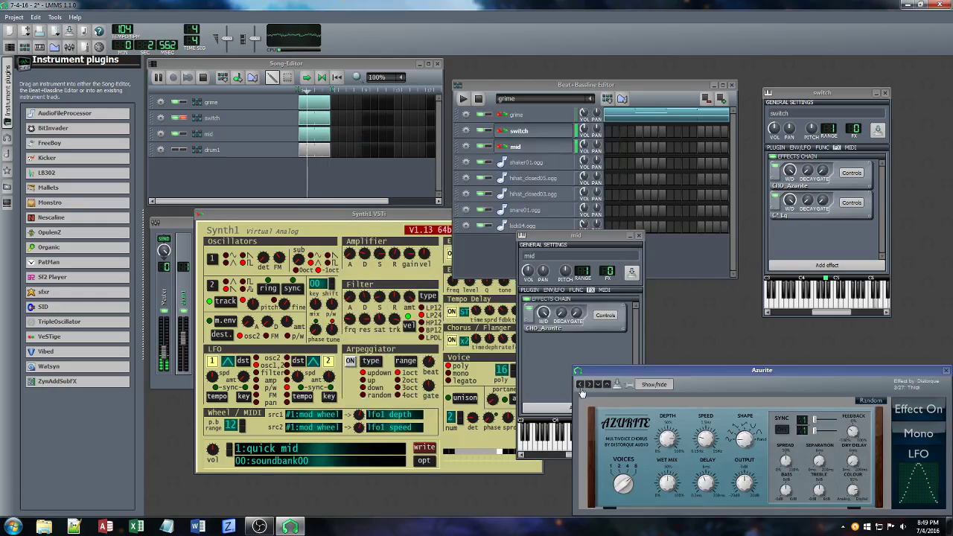
click(583, 386)
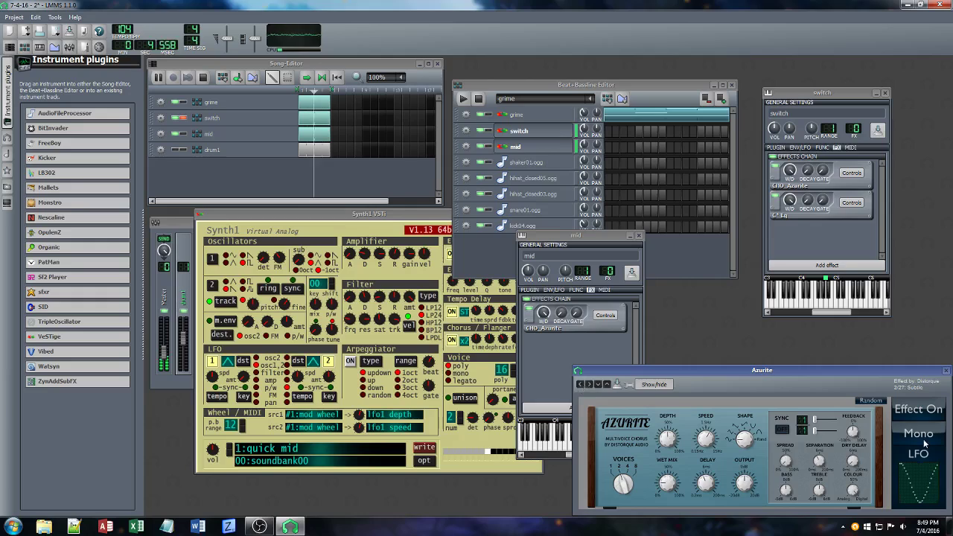
click(913, 438)
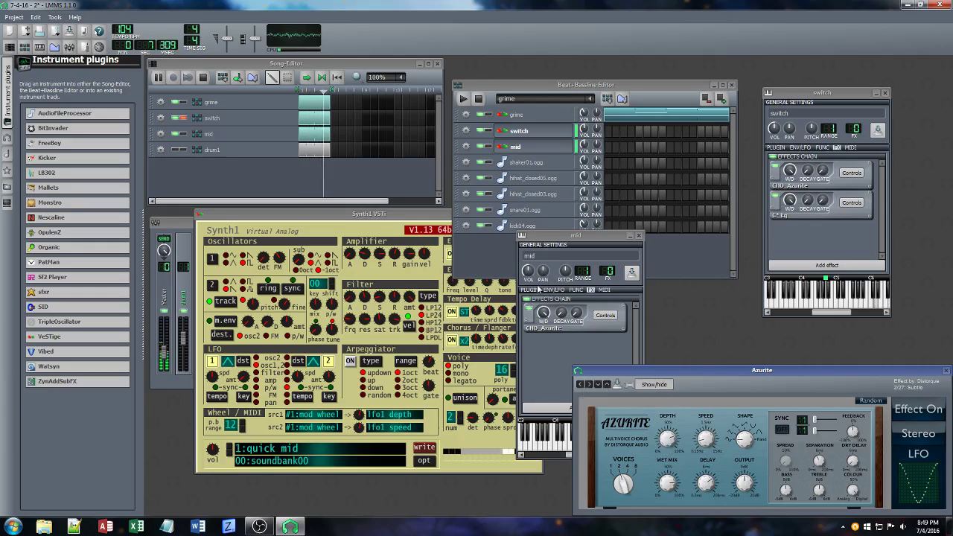
Open the mid track's Synth1 interface and adjust its filter sustain, resonance and frequency
click(532, 291)
click(578, 363)
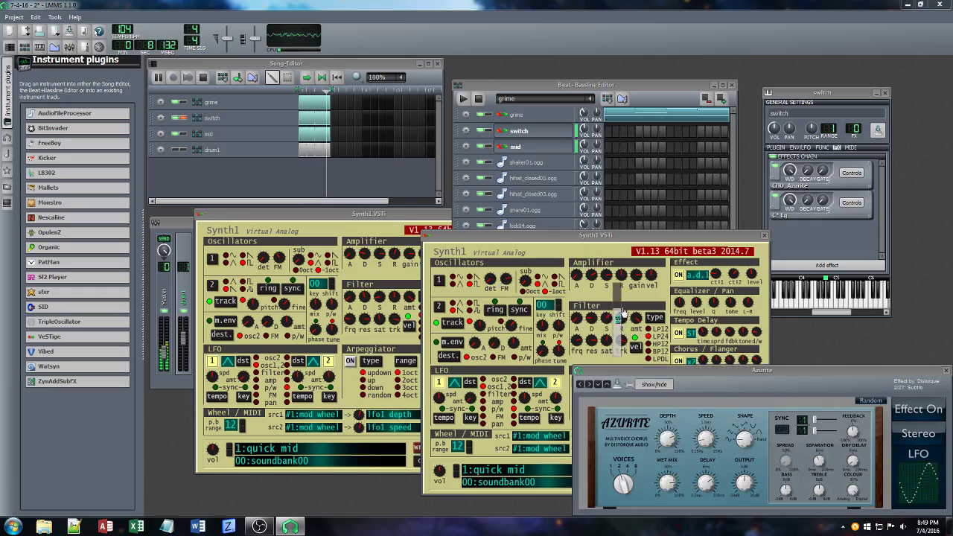
drag(594, 339, 604, 313)
drag(575, 343, 601, 321)
Close the switch track's Synth1 window and adjust the amplifier sustain and effect control 2 in the mid track's Synth1
click(431, 216)
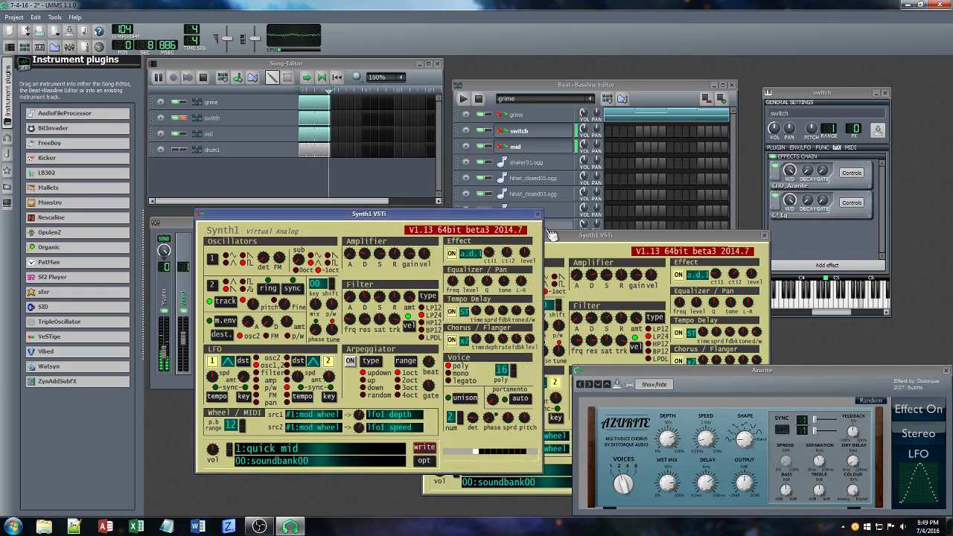
drag(607, 277, 627, 304)
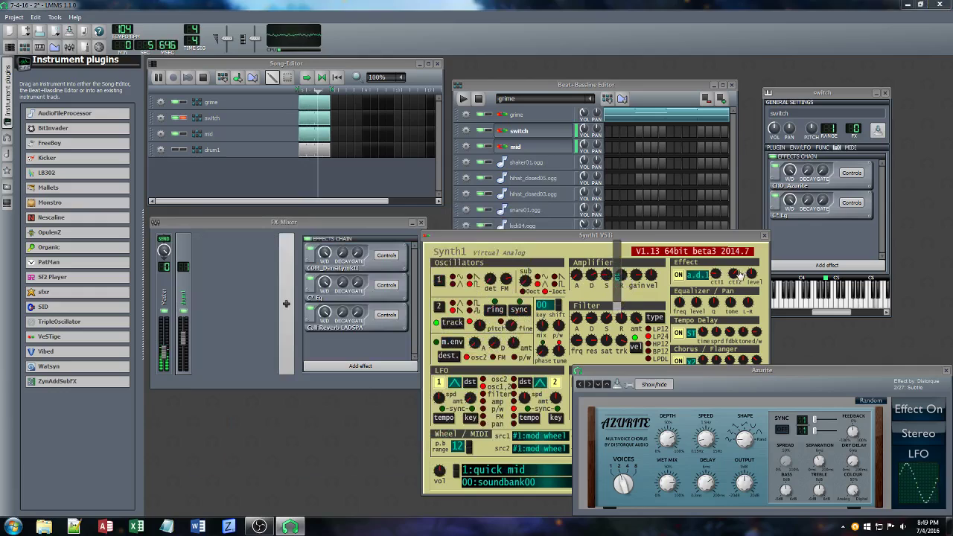
drag(736, 275, 748, 265)
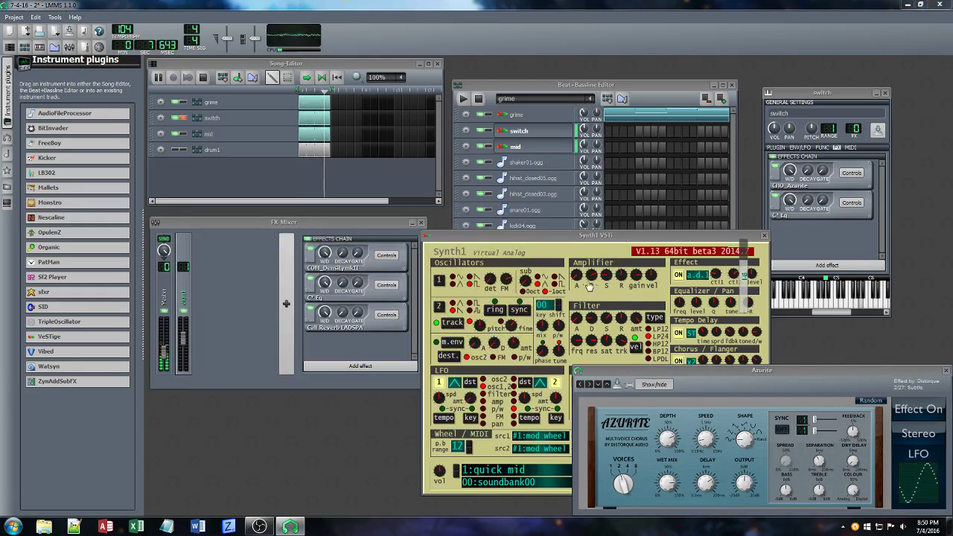
drag(605, 276, 608, 272)
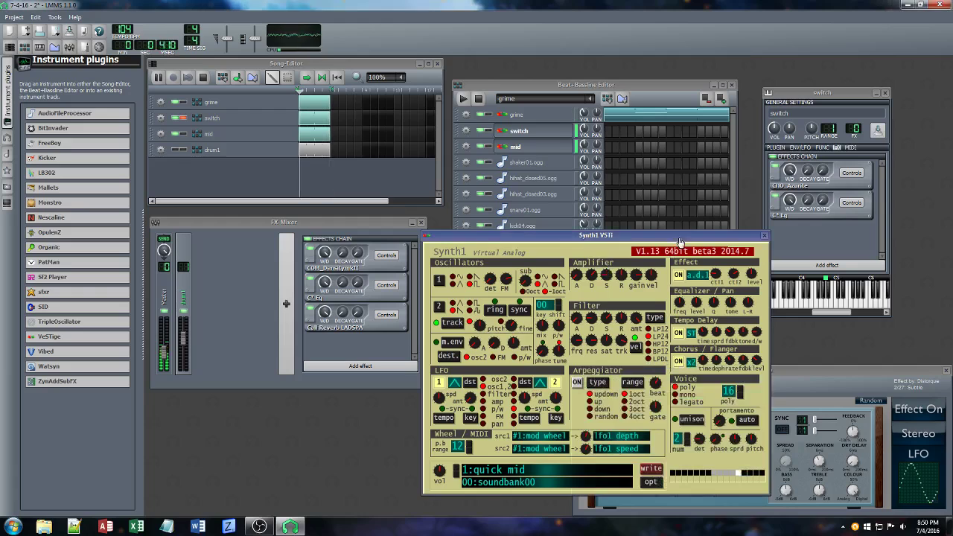
Close the Synth1 window, add the DEL_Bionic Delay v1_2 effect to the mid track's effects chain and save the project
click(763, 235)
drag(851, 366, 499, 305)
click(547, 303)
click(591, 290)
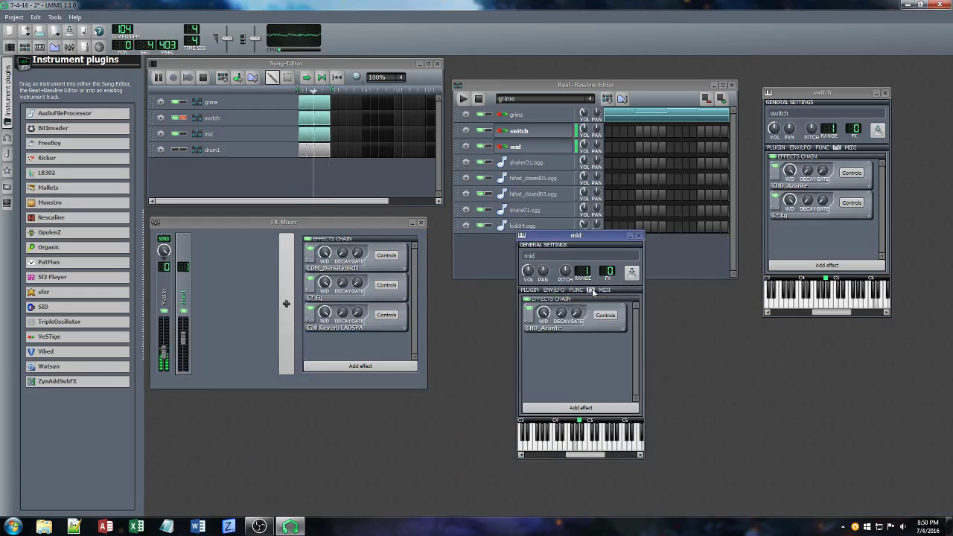
click(573, 406)
text(del)
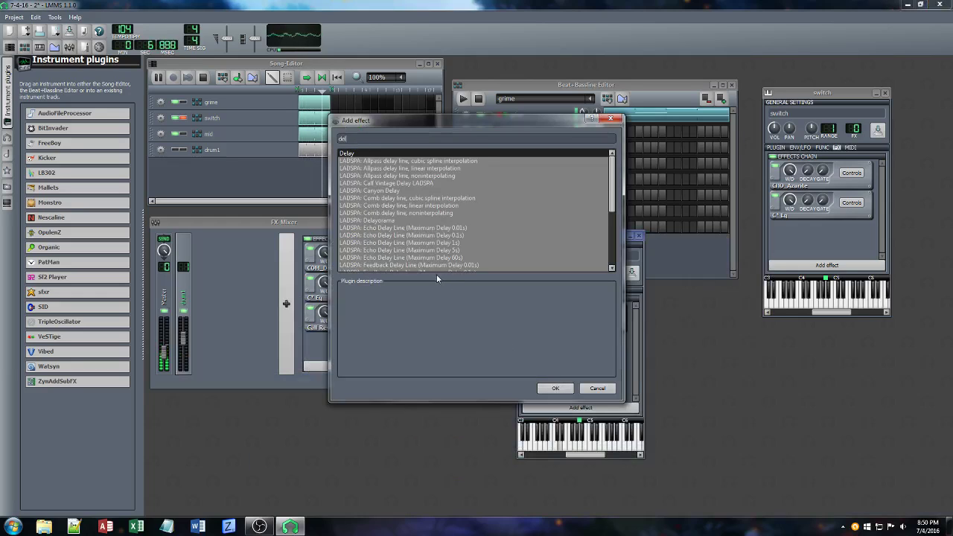
scroll(428, 226, down, 5)
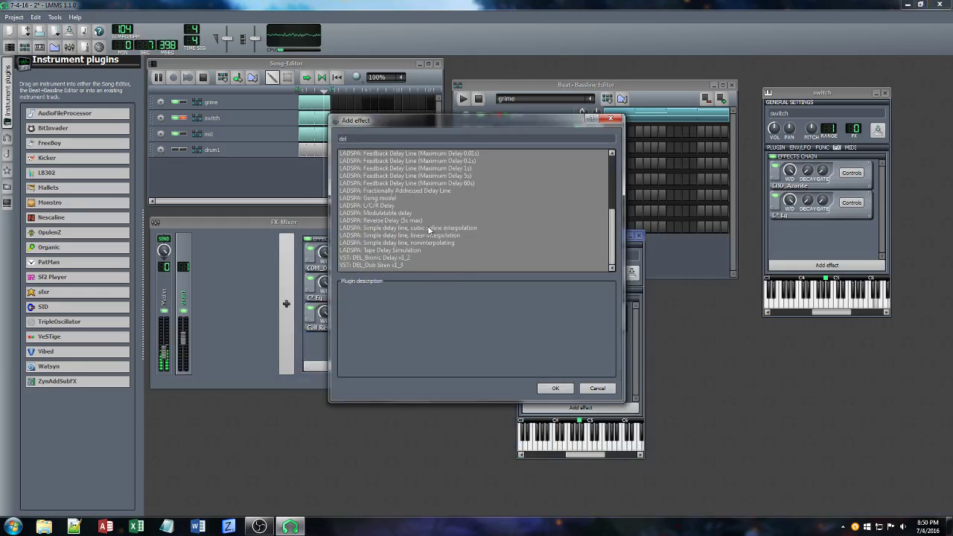
click(385, 257)
click(557, 388)
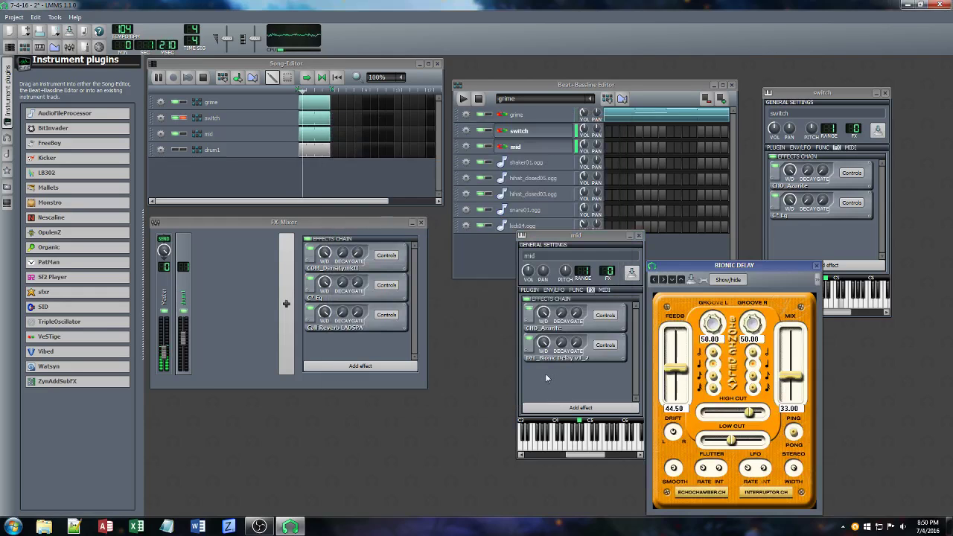
key(ctrl+s)
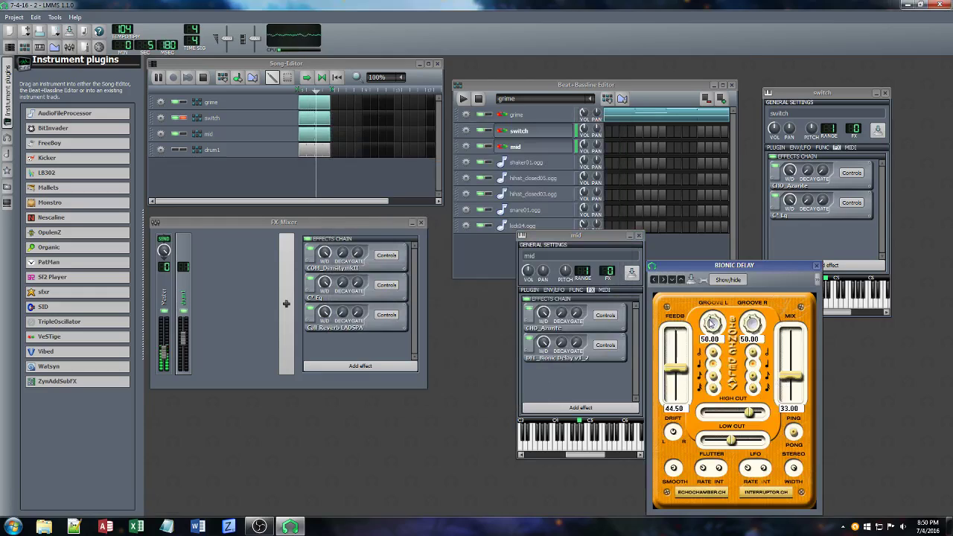
Set the Bionic Delay's left and right groove to 75.00, feedback to 51.00 and mix to 47.00, raising the high cut and minimizing the low cut
drag(711, 322, 710, 237)
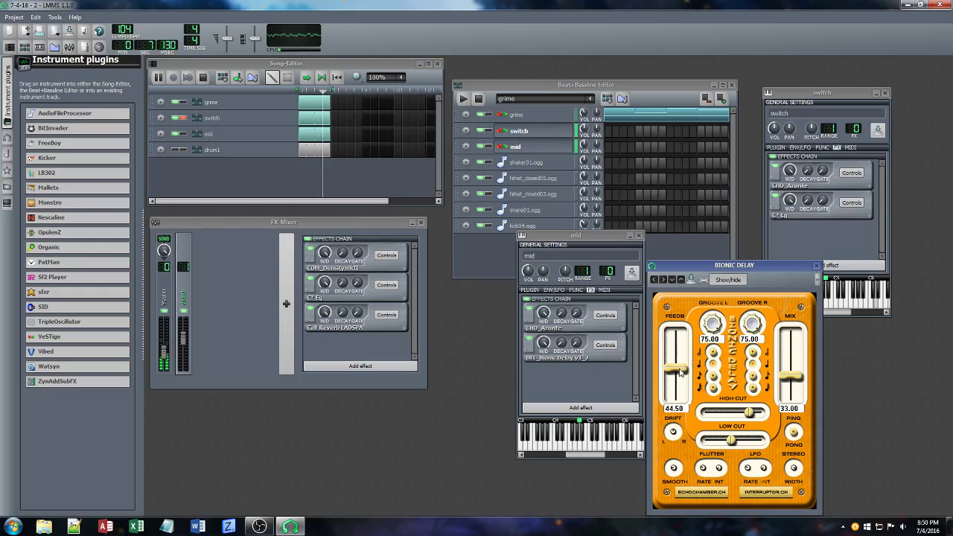
drag(680, 373, 679, 365)
drag(791, 377, 790, 370)
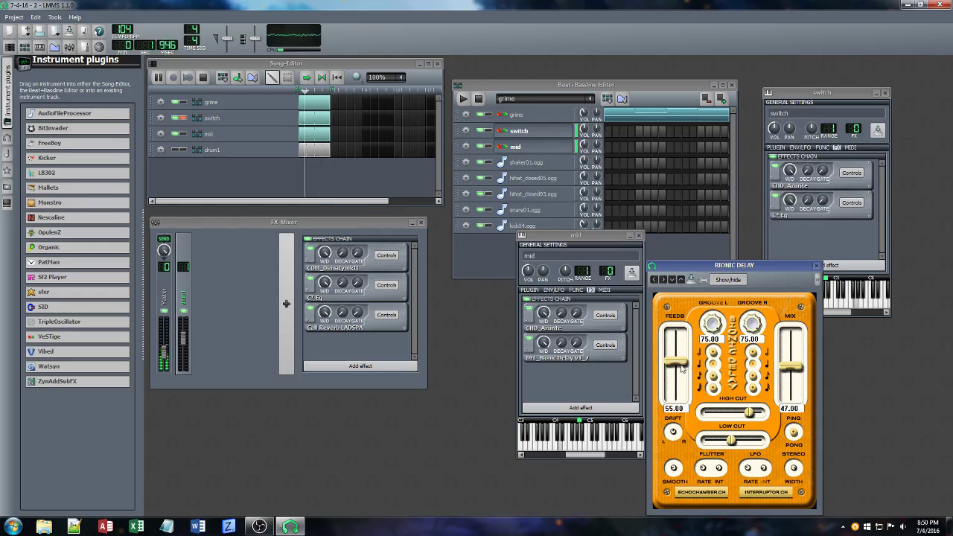
mouse_move(680, 366)
mouse_down()
mouse_move(680, 376)
mouse_move(676, 364)
mouse_up()
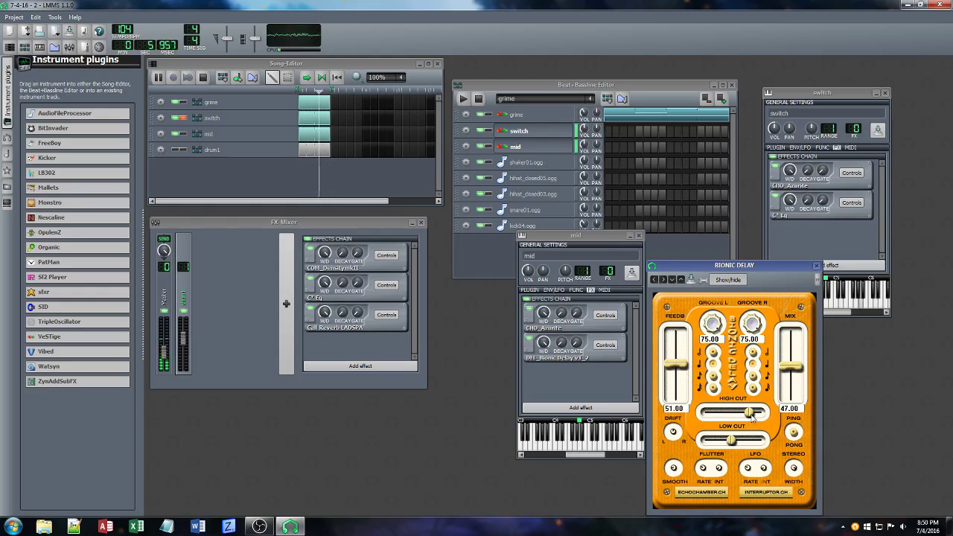
drag(752, 412, 760, 412)
drag(733, 441, 701, 440)
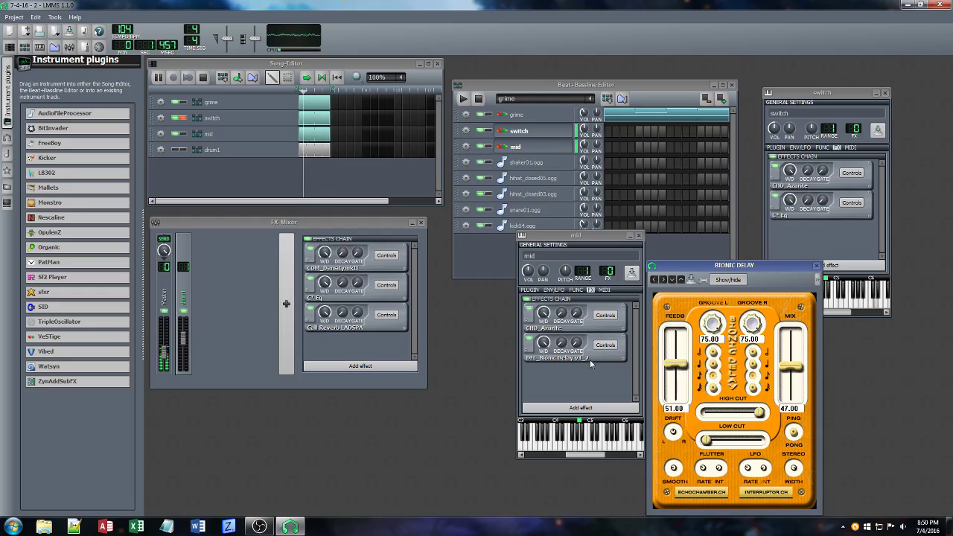
Adjust the amplifier gain, filter tracking and filter saturation in the mid track's Synth1, closing the Bionic Delay window
click(532, 290)
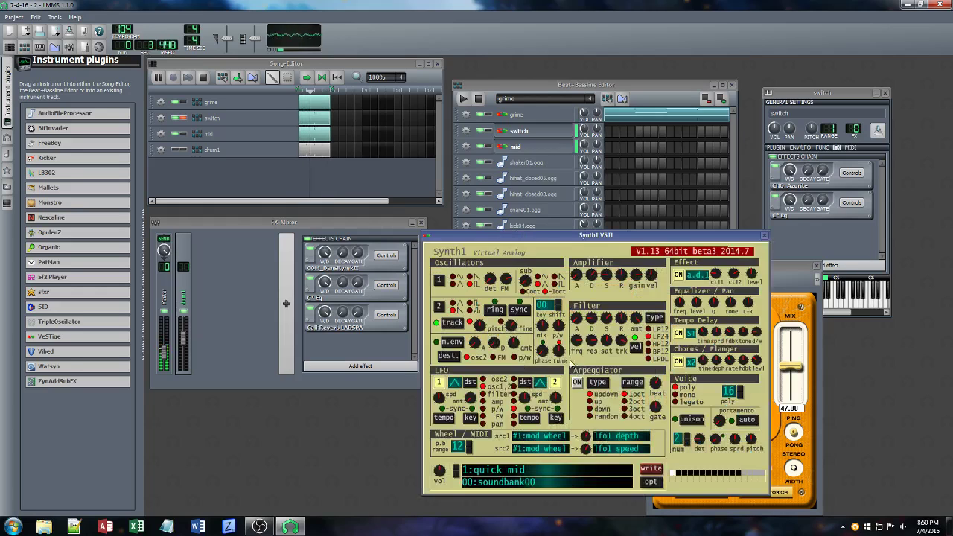
drag(605, 274, 636, 272)
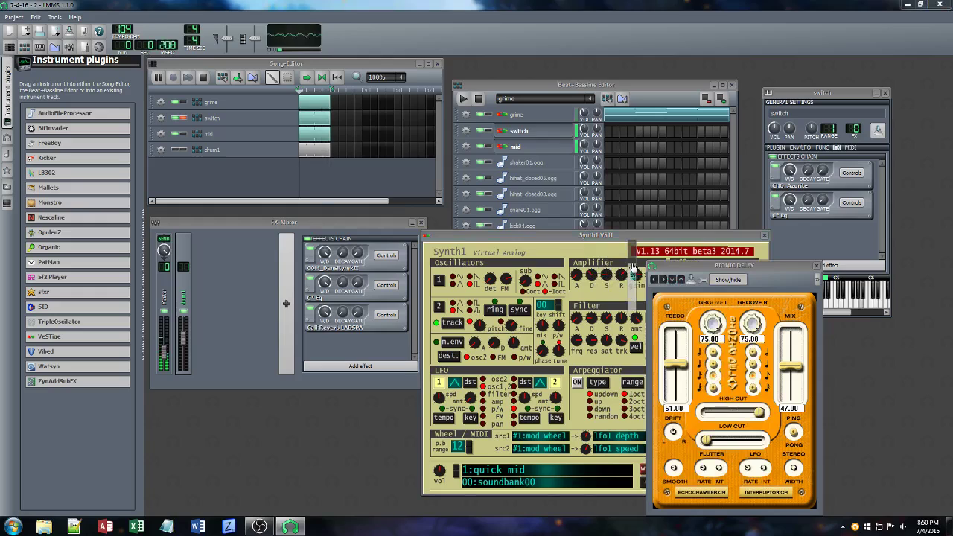
drag(621, 340, 621, 335)
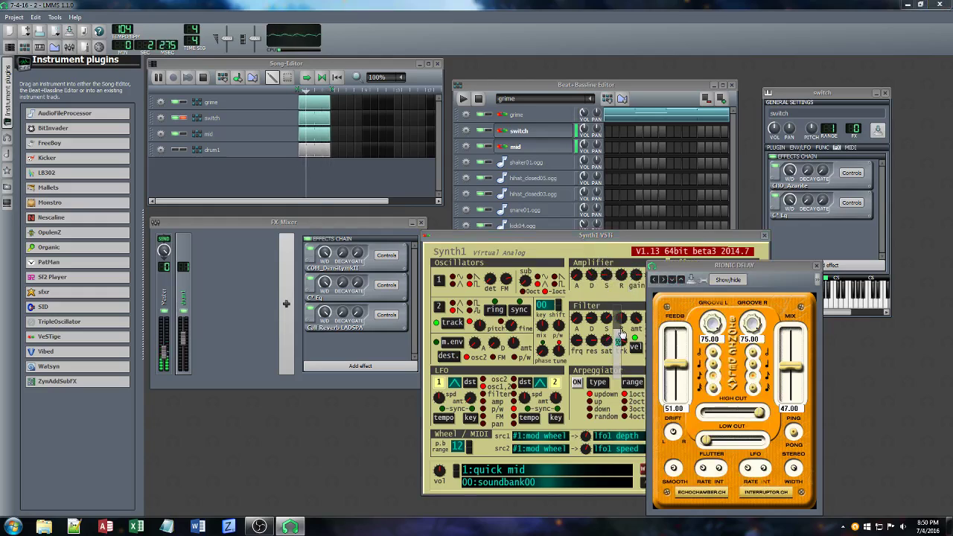
click(817, 265)
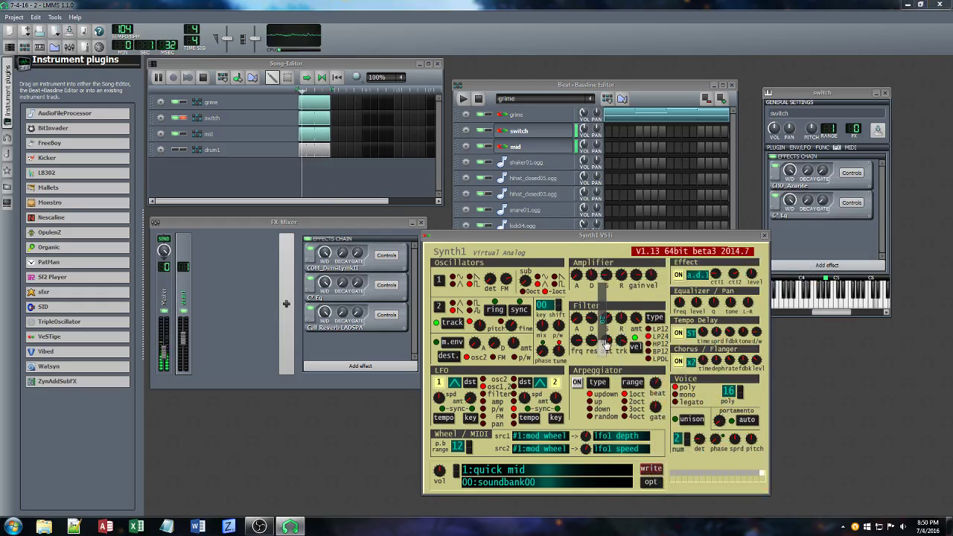
Unmute the drum1 track and open its pattern in the Beat+Bassline Editor, closing the mid instrument's windows
click(179, 150)
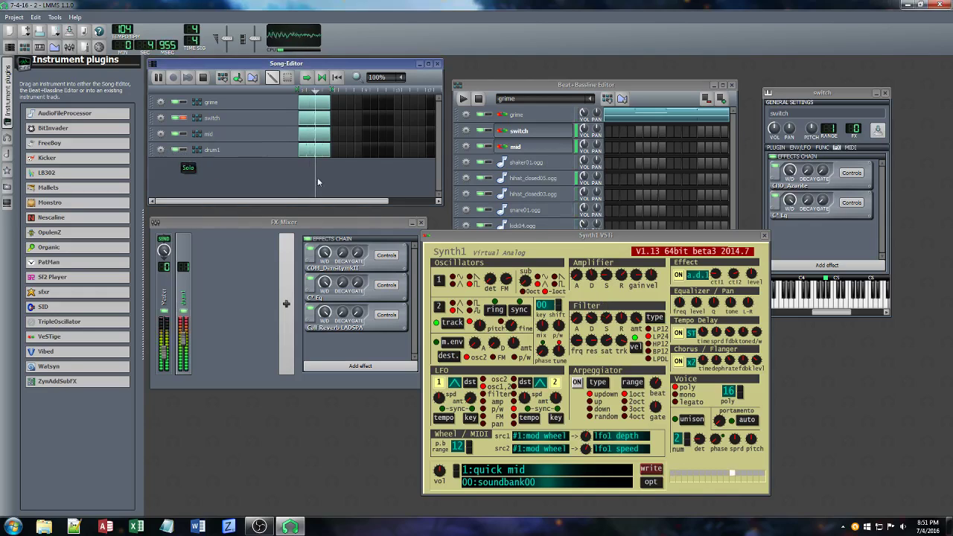
click(765, 237)
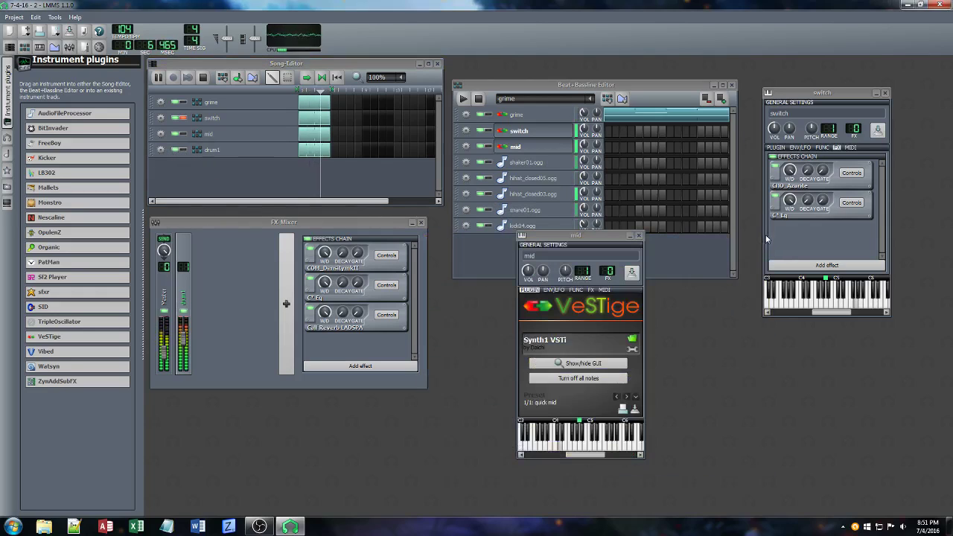
click(637, 234)
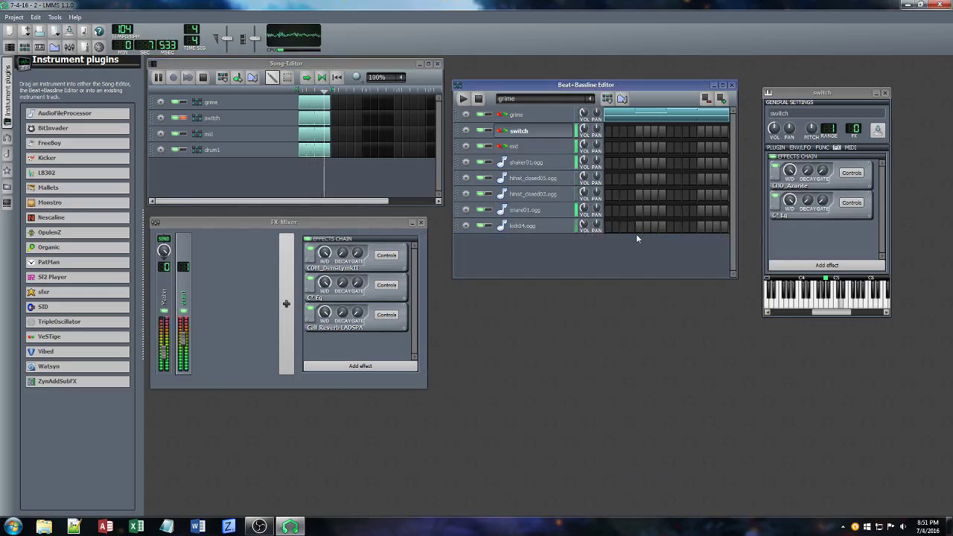
click(240, 153)
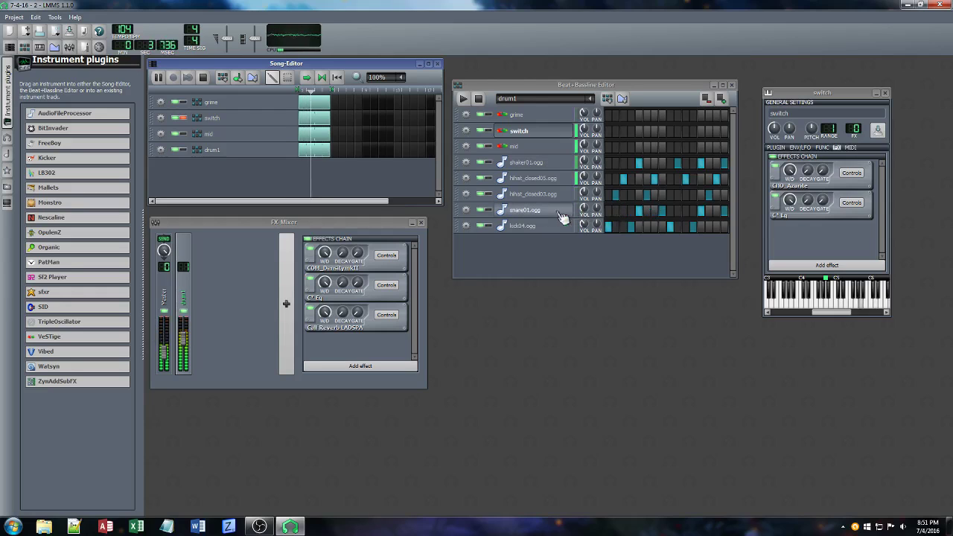
Open the My samples browser and audition kick, shaker and snare samples, including shaker03.ogg, snare01.ogg and snare_harsh01.ogg
click(9, 136)
click(6, 118)
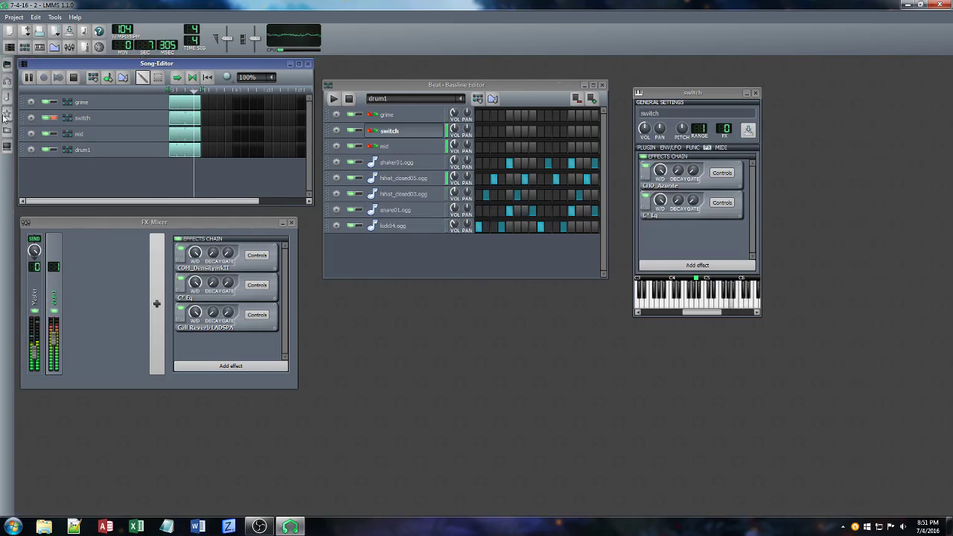
click(6, 64)
click(7, 154)
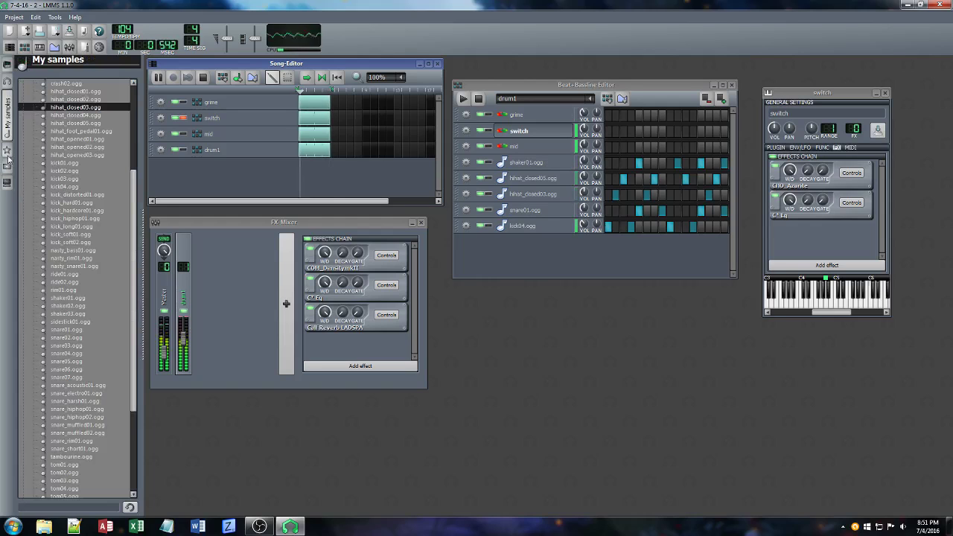
click(77, 210)
click(75, 313)
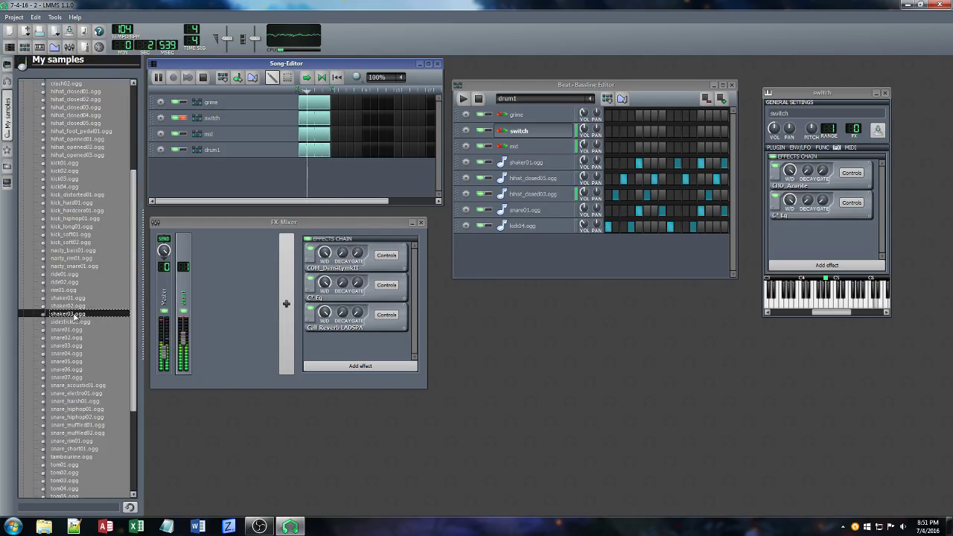
click(69, 330)
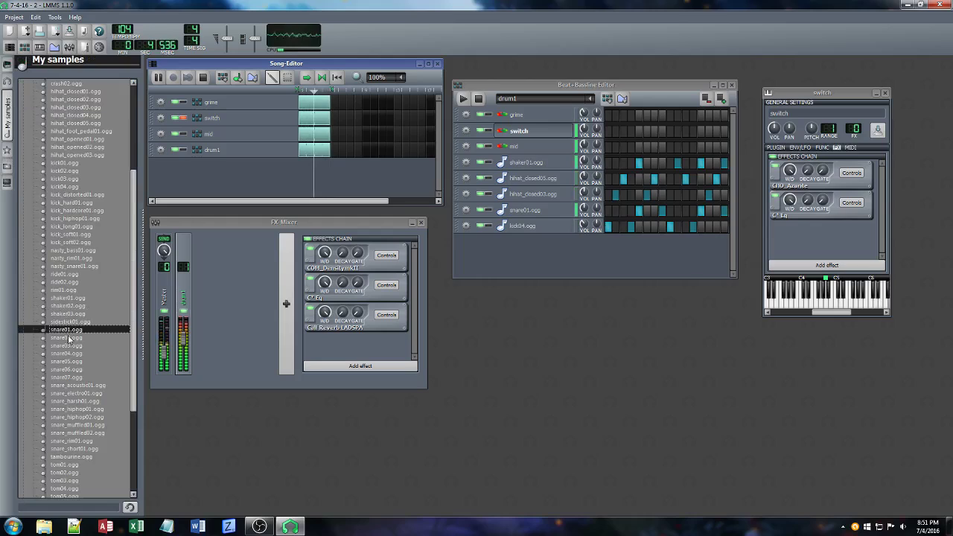
click(70, 361)
click(77, 402)
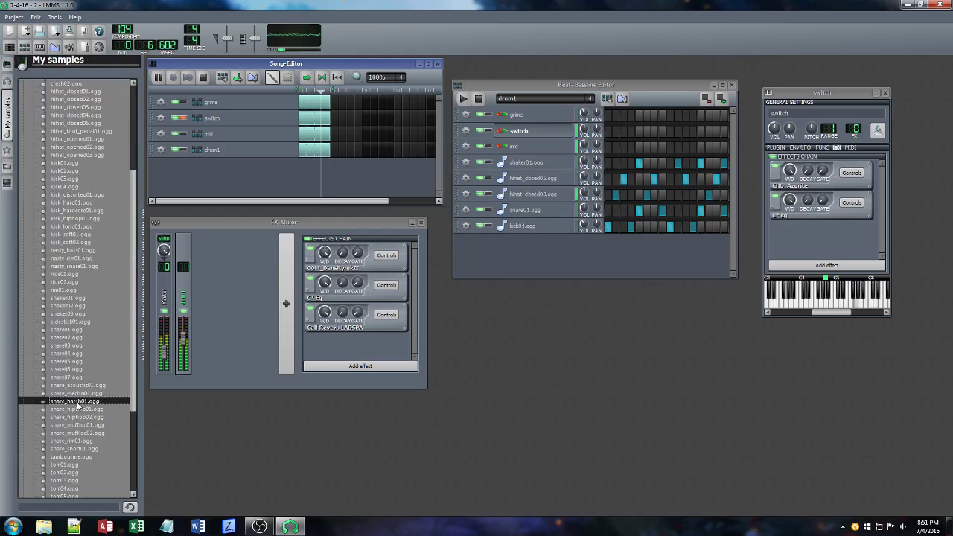
Try a snare_harsh01.ogg track with two hits above kick04.ogg in the drum1 pattern, and remove the track
double_click(78, 401)
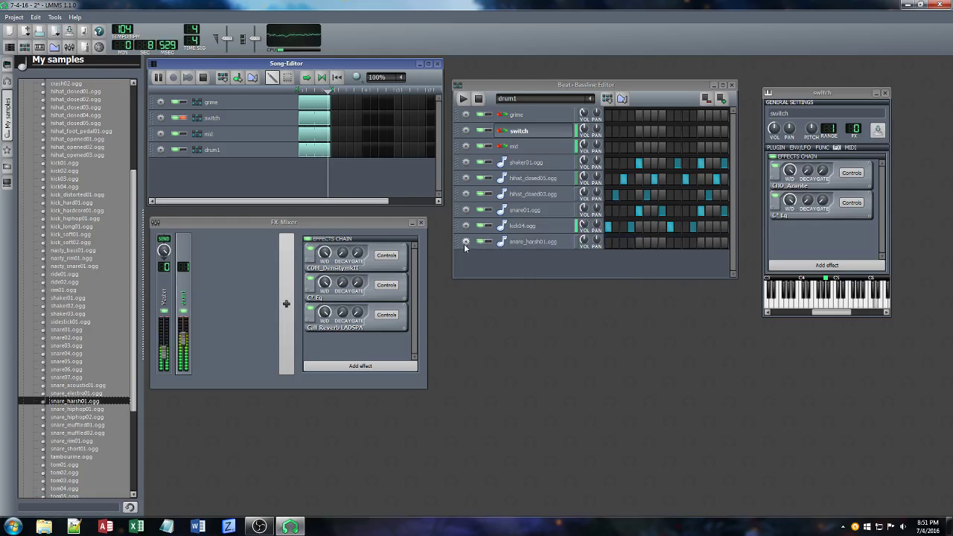
drag(464, 243, 461, 228)
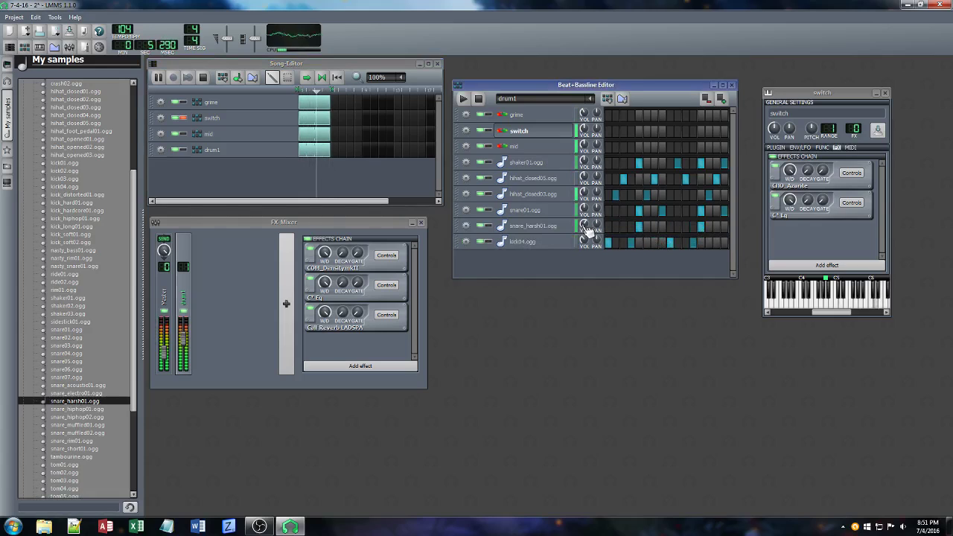
click(466, 226)
click(488, 250)
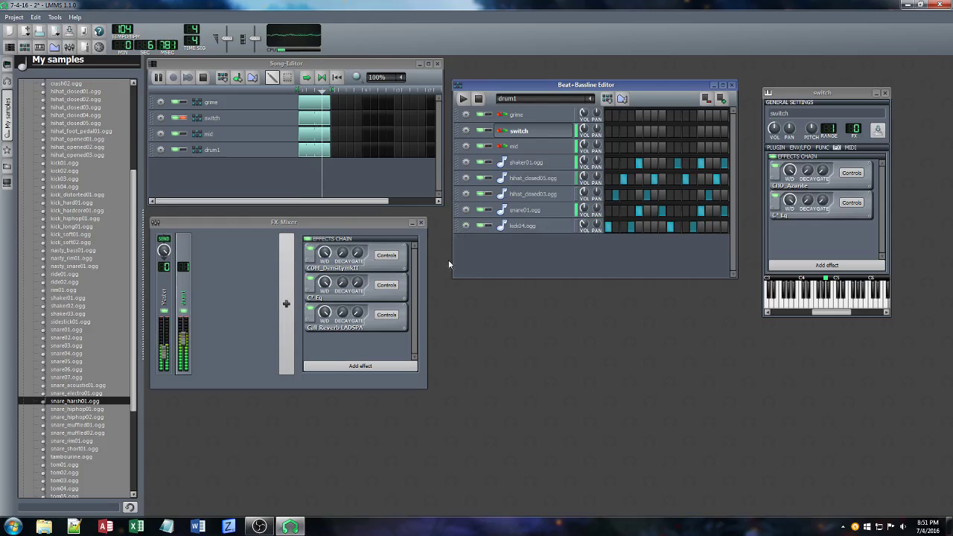
Add a snare_hiphop01.ogg track above snare01.ogg in the drum1 pattern and place hits on steps 6 and 13
click(67, 425)
click(65, 410)
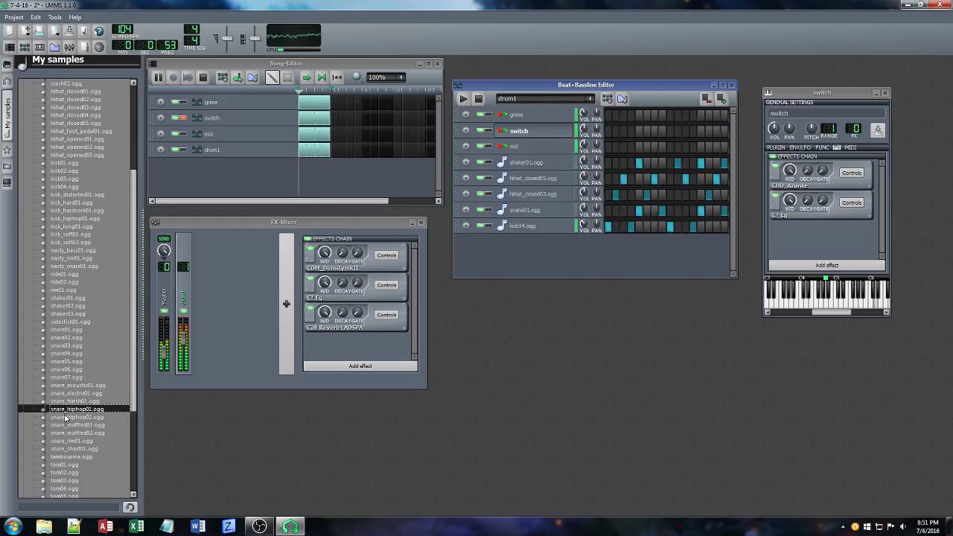
drag(524, 257, 522, 256)
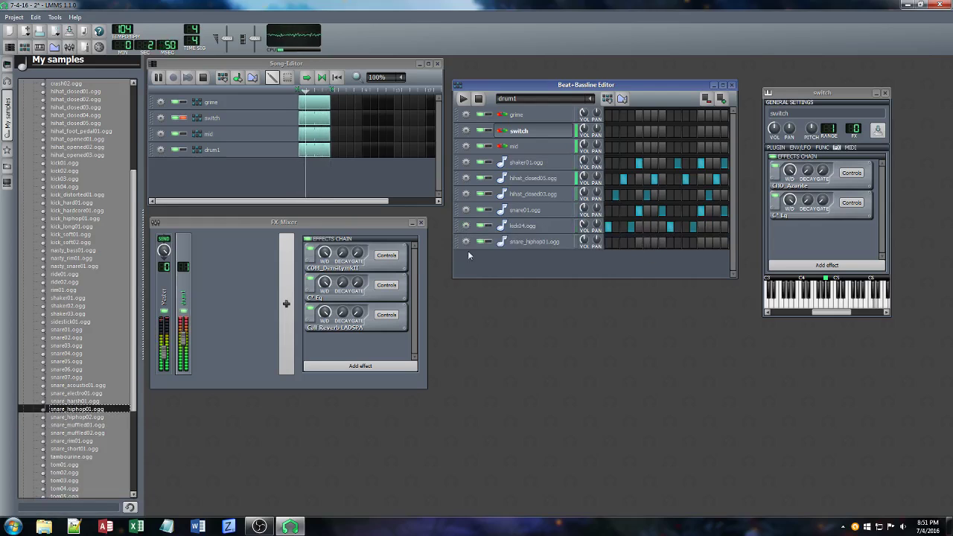
drag(461, 244, 461, 212)
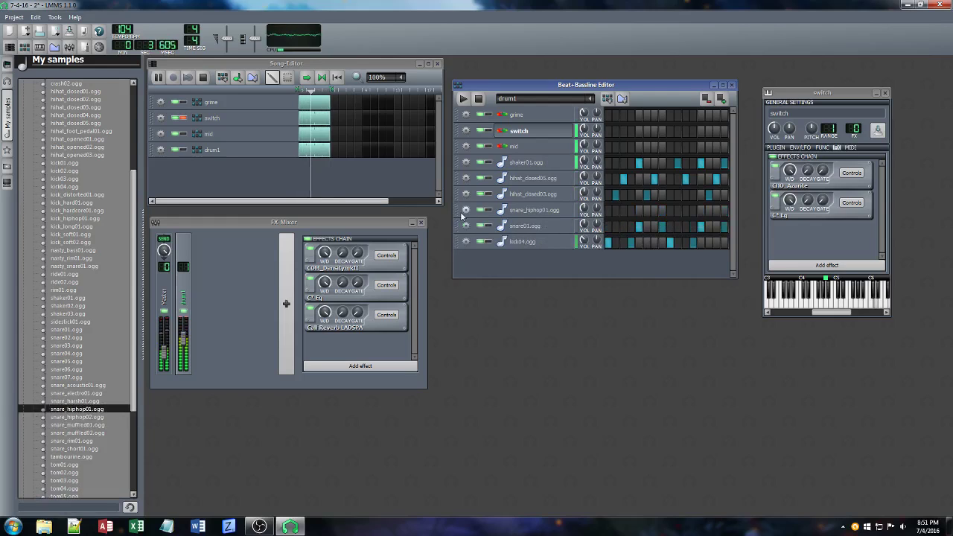
click(648, 211)
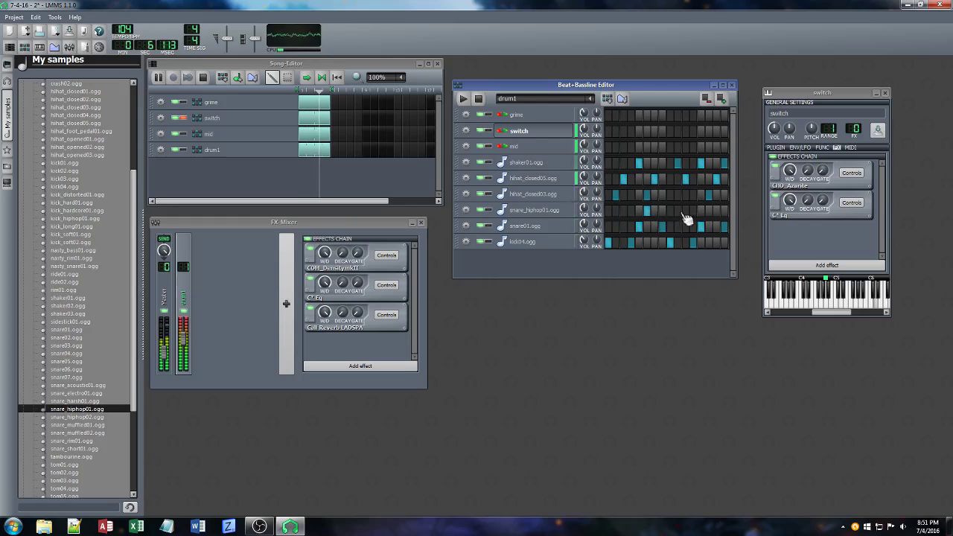
click(701, 212)
Add the DIS_Face Bender effect to the snare_hiphop01.ogg track's effects chain and switch it to Stereo mode
click(549, 212)
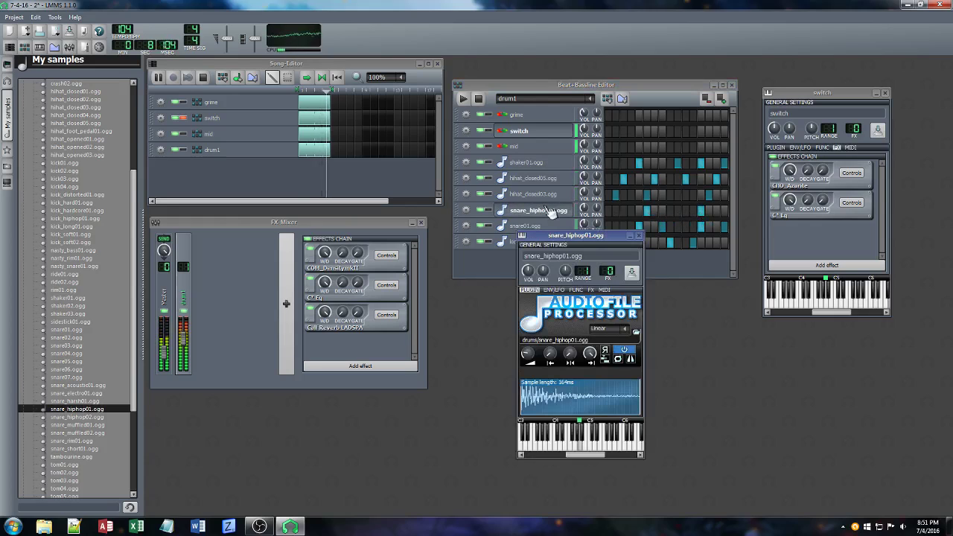
click(591, 291)
click(582, 407)
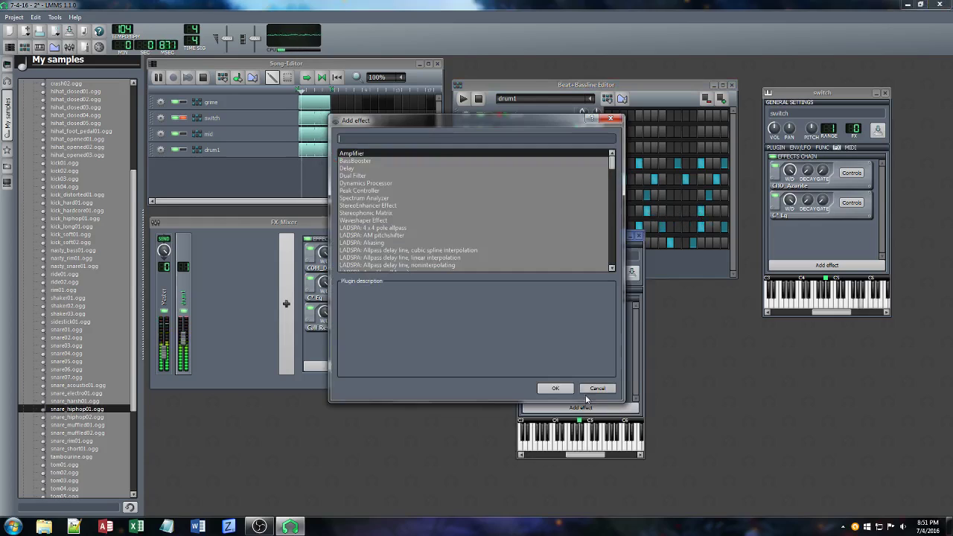
text(de)
key(BackSpace)
key(BackSpace)
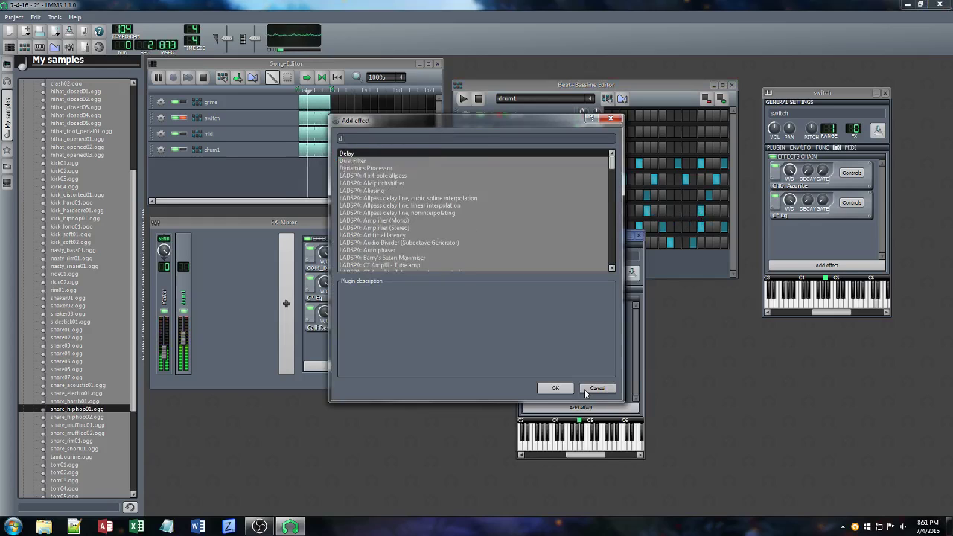
text(dis)
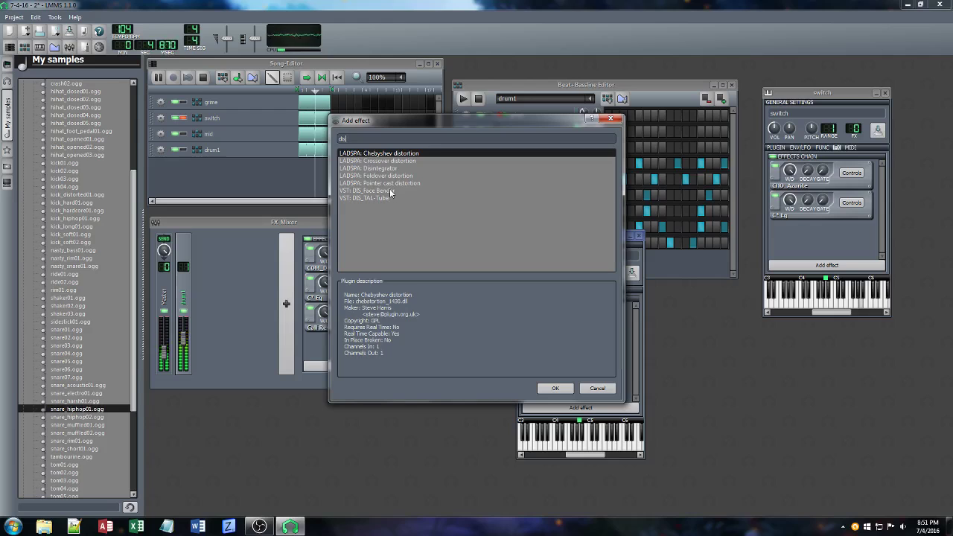
click(389, 191)
click(556, 388)
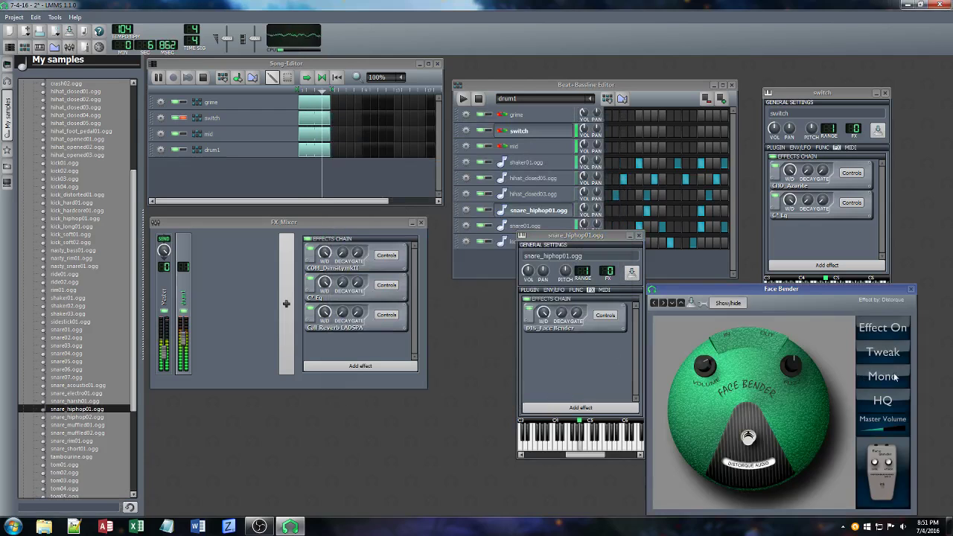
click(890, 377)
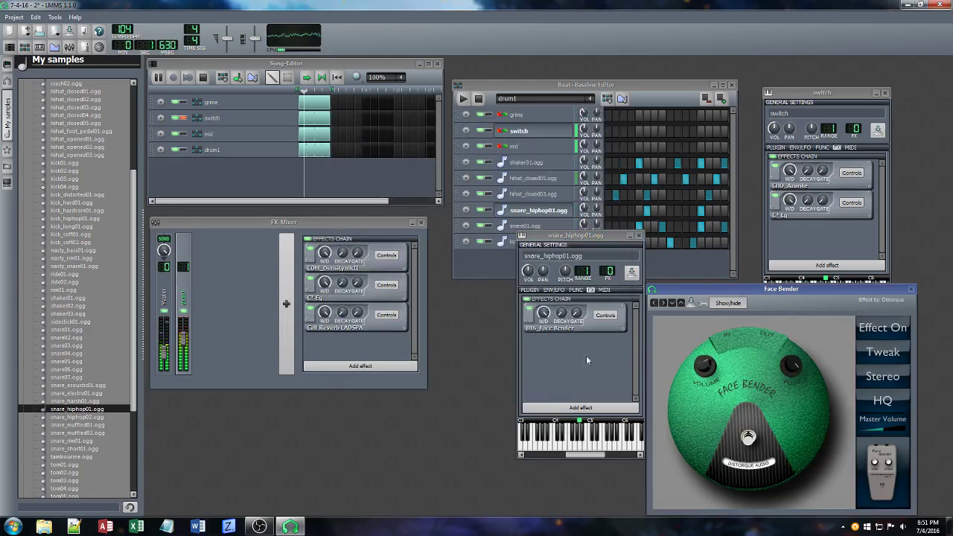
Try a Calf Reverb LADSPA effect on the snare_hiphop01.ogg track with adjusted Treble Cut and High Frq Damp
click(581, 408)
text(verb)
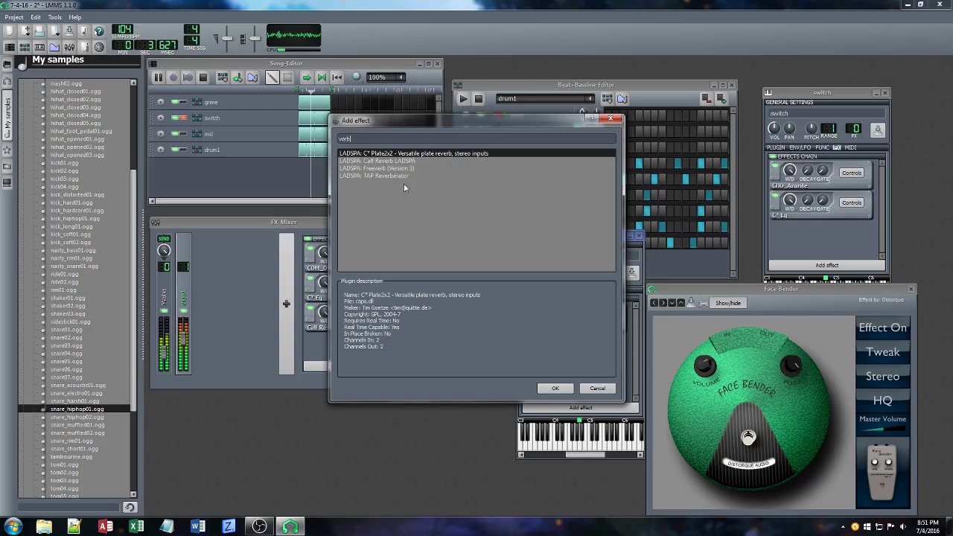
click(406, 161)
click(556, 388)
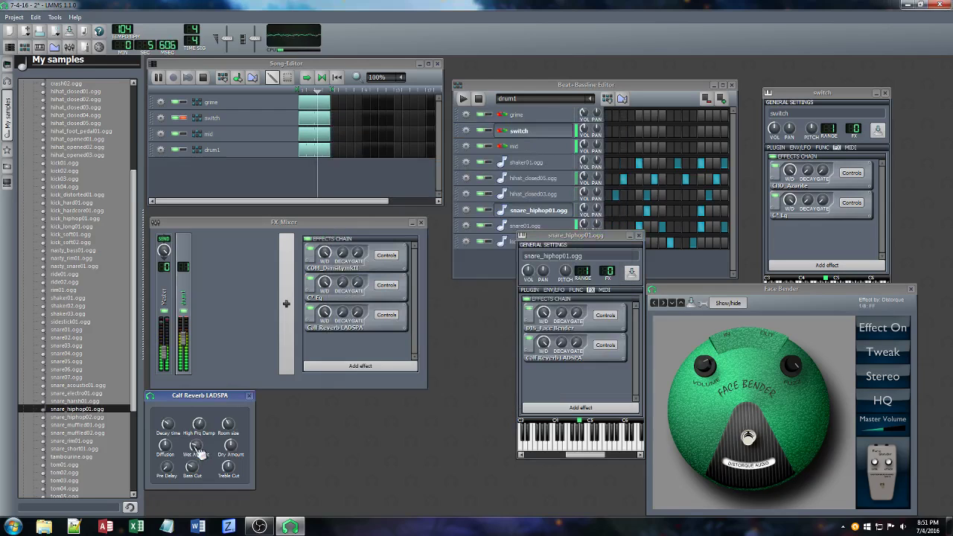
click(228, 466)
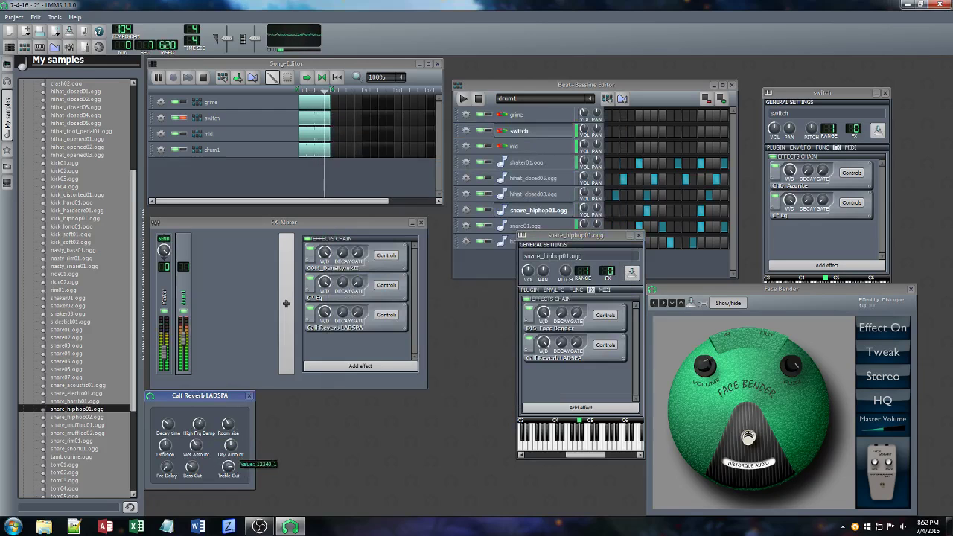
click(226, 425)
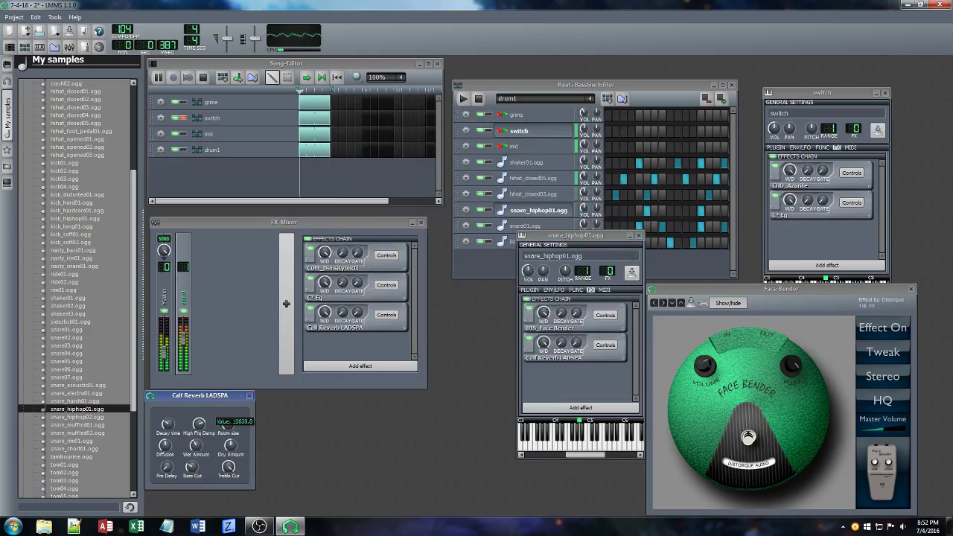
Raise the volume envelope amount of the snare_hiphop01.ogg track, shorten its decay, and view its sample settings
click(555, 291)
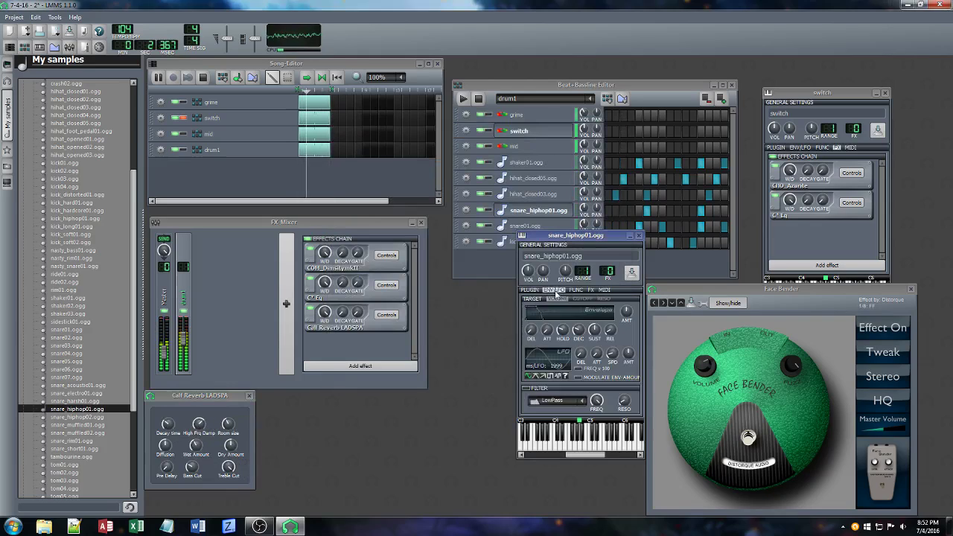
click(534, 314)
mouse_move(566, 330)
mouse_down()
mouse_move(566, 365)
mouse_move(579, 328)
mouse_up()
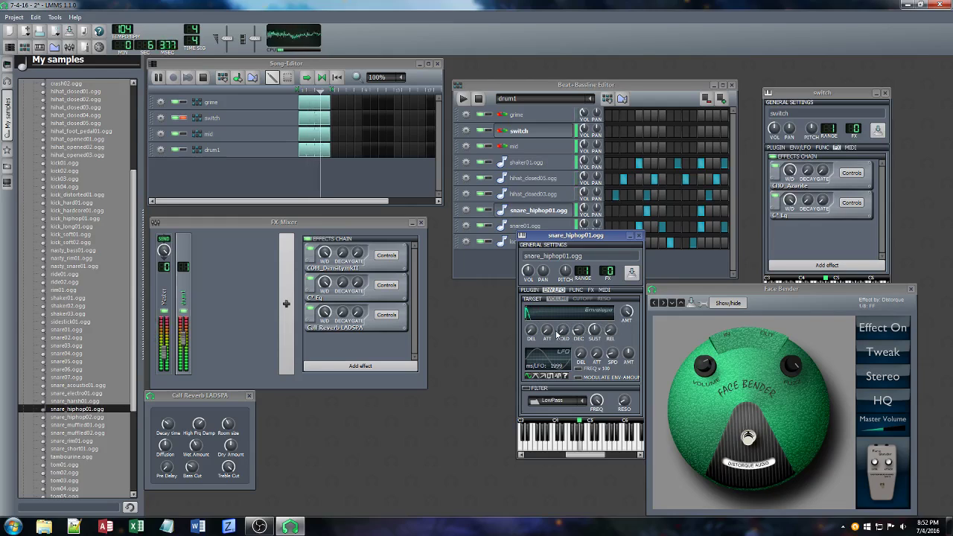
click(533, 291)
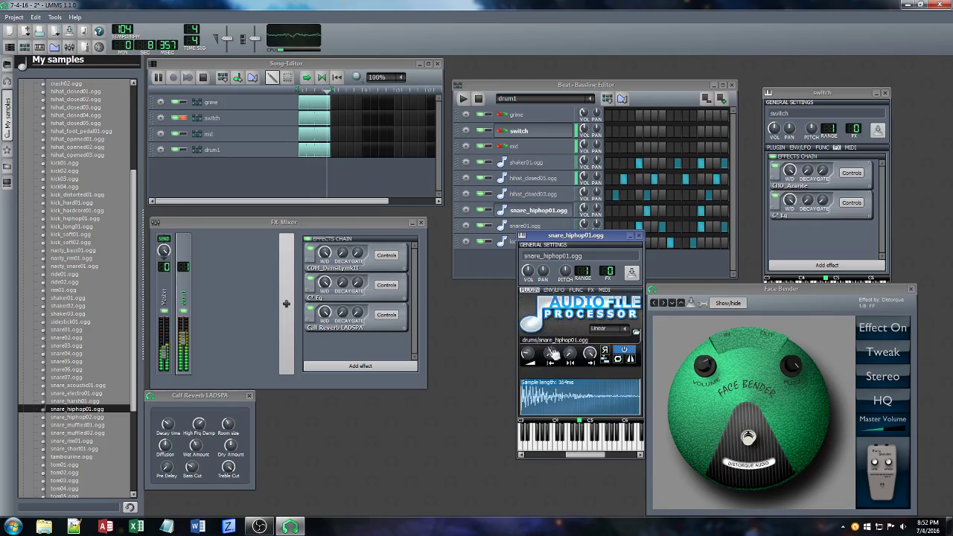
Replace the Calf Reverb on the snare_hiphop01.ogg track with a C* Eq and raise its 4, 8 and 16 kHz bands
click(591, 291)
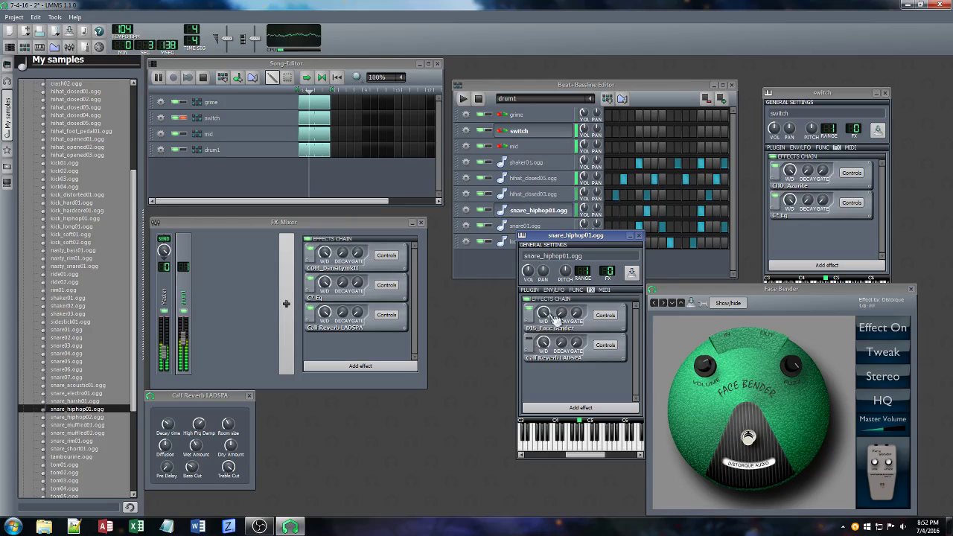
right_click(598, 353)
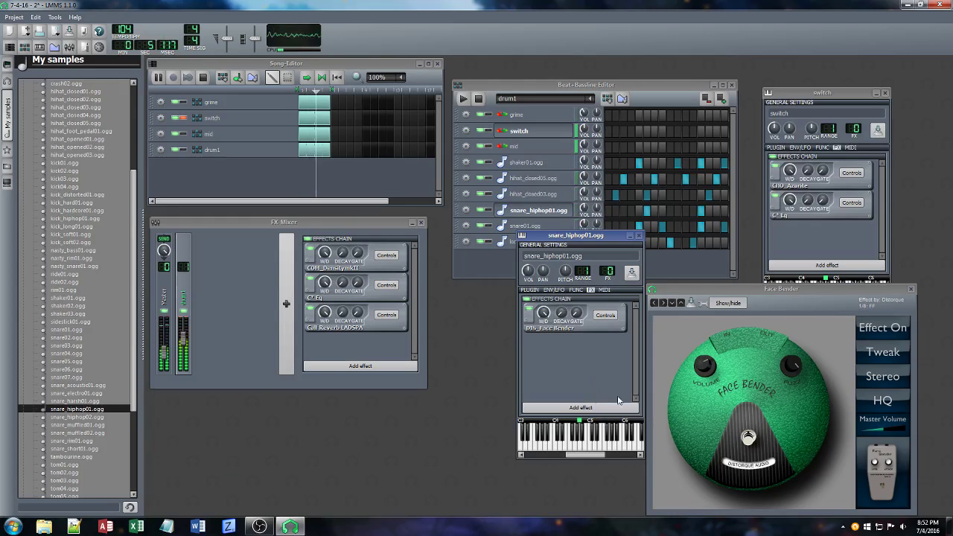
click(619, 400)
click(573, 408)
click(553, 392)
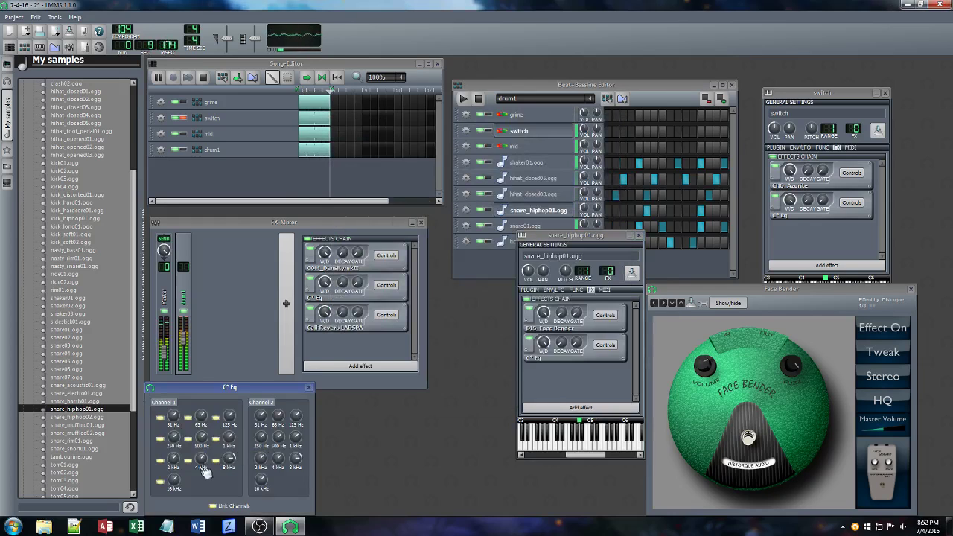
drag(203, 464, 202, 449)
drag(178, 482, 177, 468)
Readjust the decay, sustain and release of the snare_hiphop01.ogg track's volume envelope
click(554, 290)
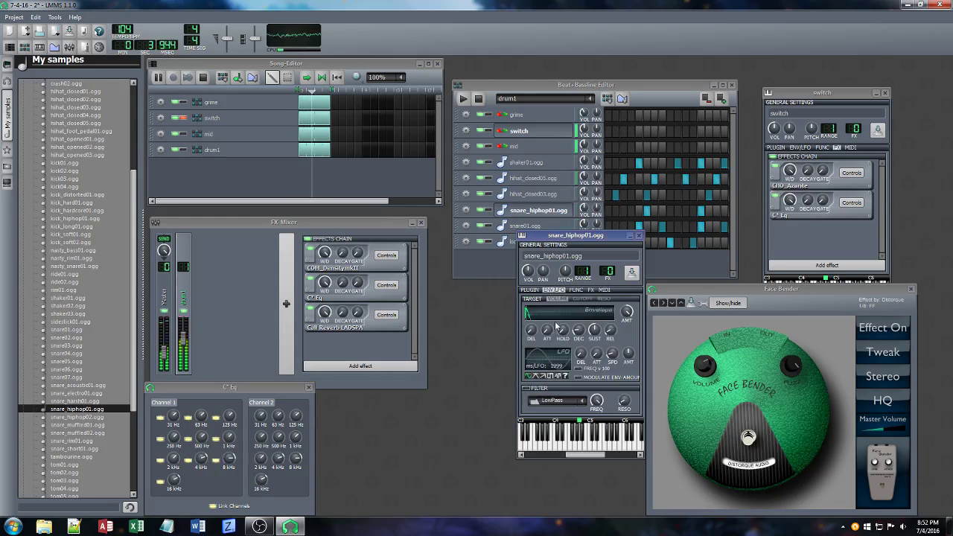
click(593, 333)
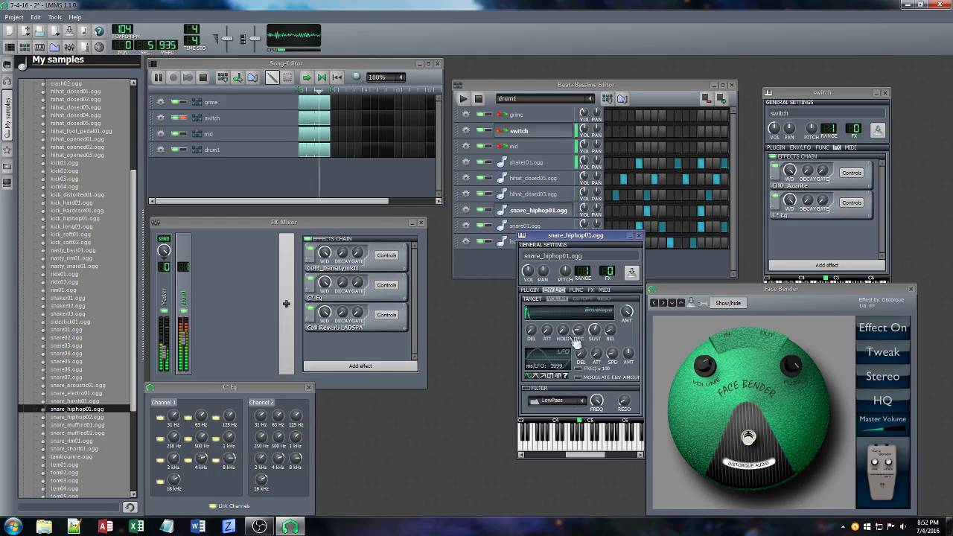
drag(584, 333, 615, 334)
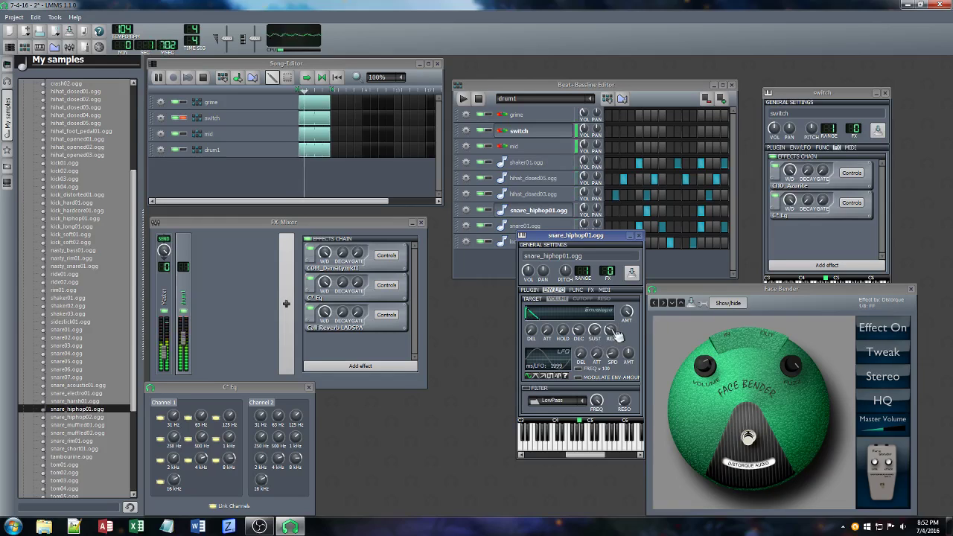
Add the FIL_TAL-Filter effect to the snare_hiphop01.ogg track's effects chain
click(590, 291)
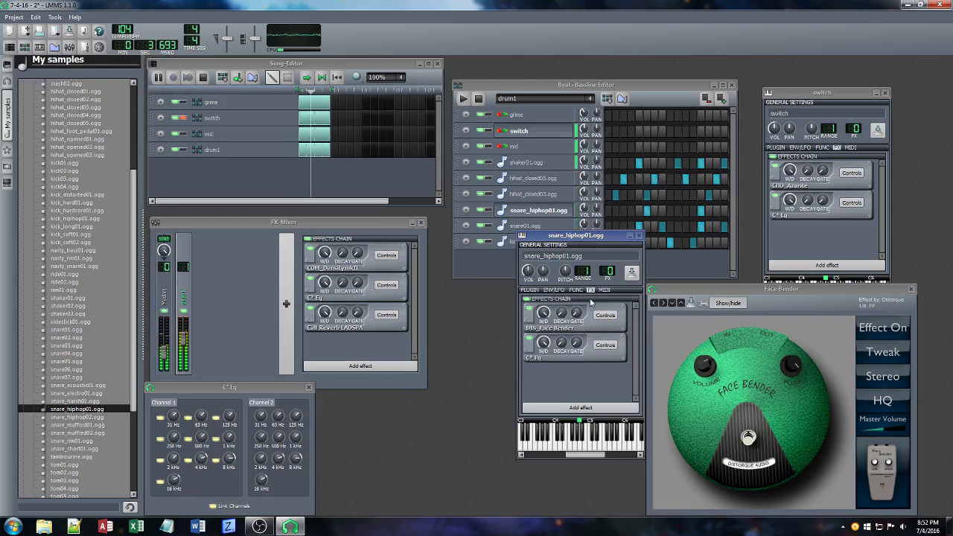
click(568, 409)
text(filt)
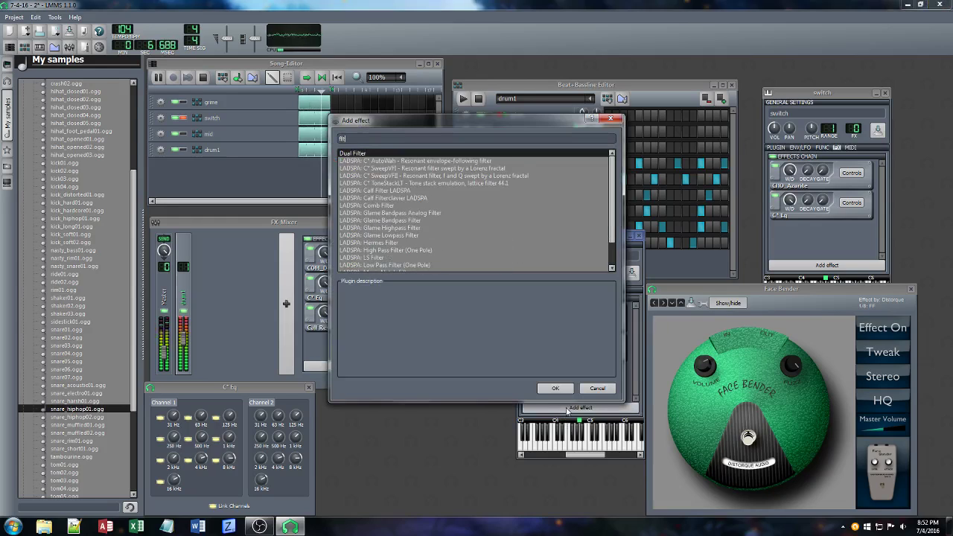
scroll(422, 259, down, 2)
click(381, 266)
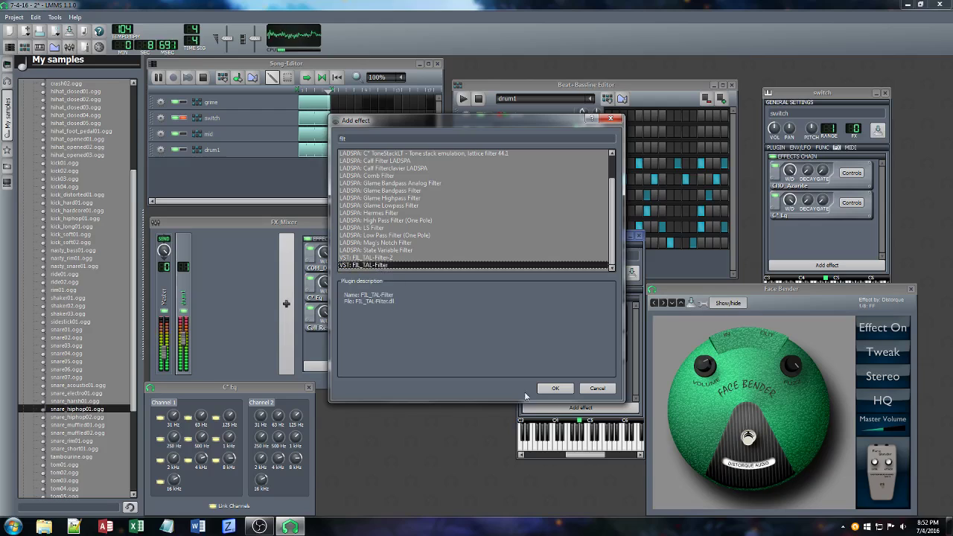
click(555, 389)
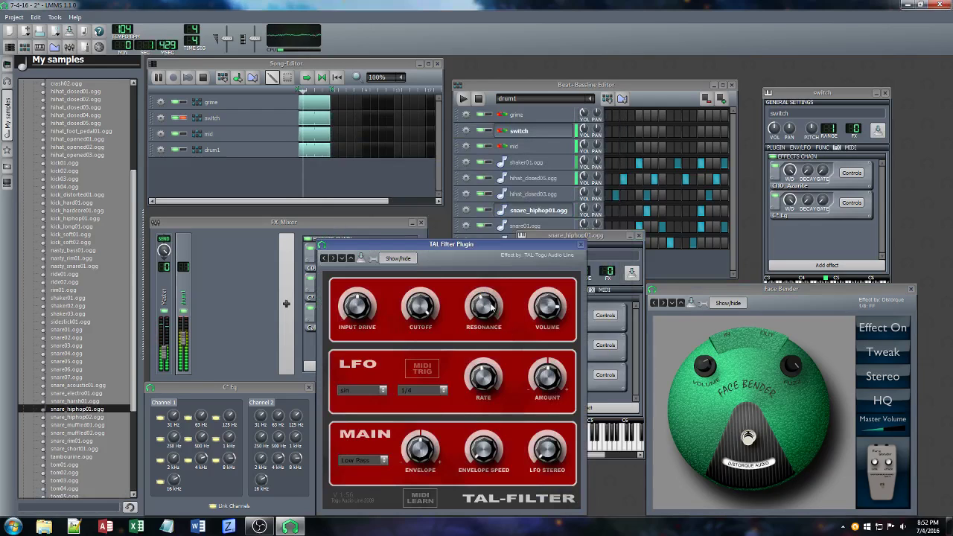
Lower the TAL-Filter's cutoff to just past its midpoint and raise its resonance
drag(430, 308, 437, 358)
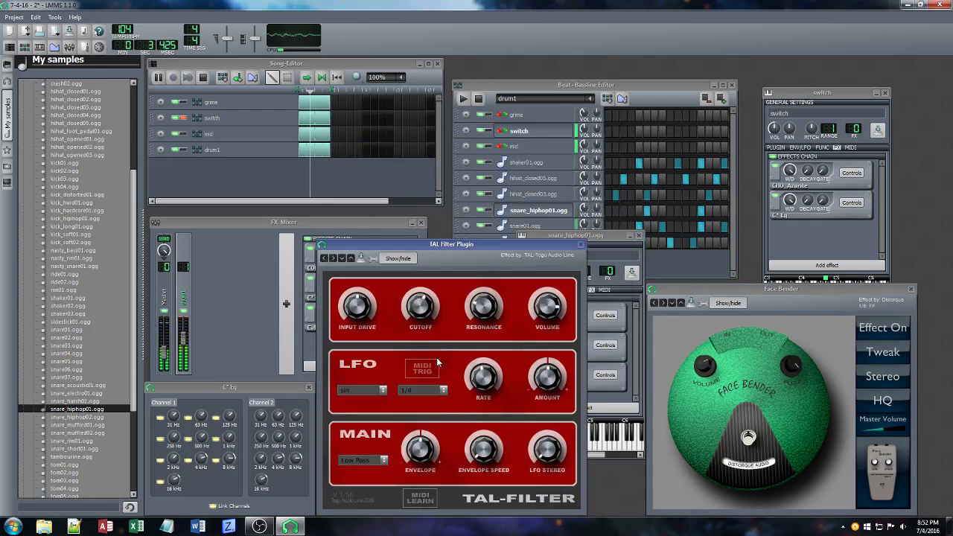
drag(489, 315, 492, 262)
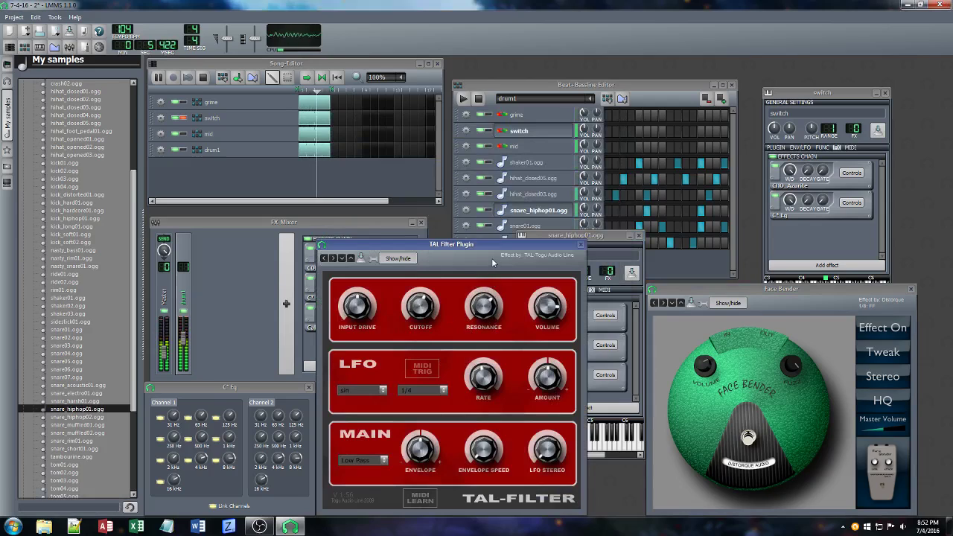
drag(426, 304, 426, 288)
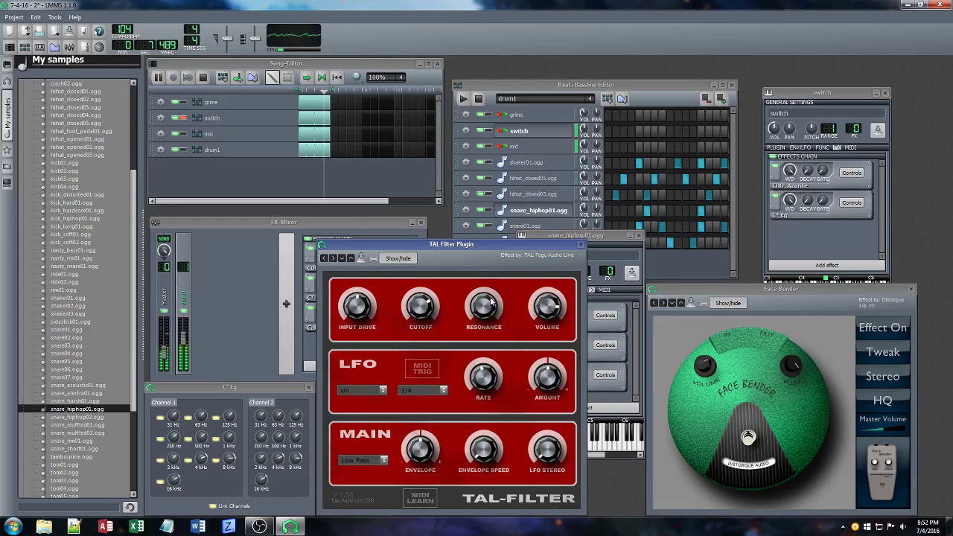
Lower the sustain of the snare_hiphop01.ogg volume envelope and fine-tune its decay and release
click(603, 235)
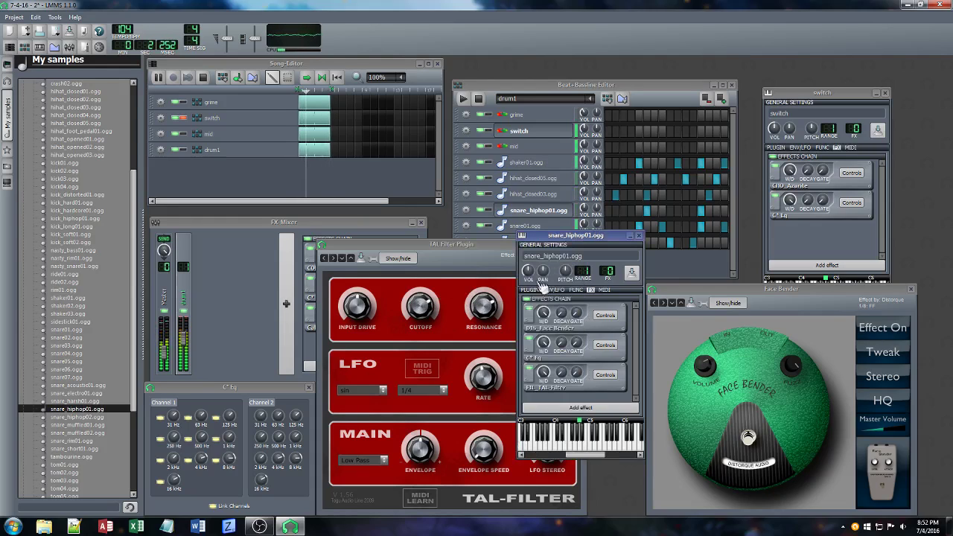
click(555, 291)
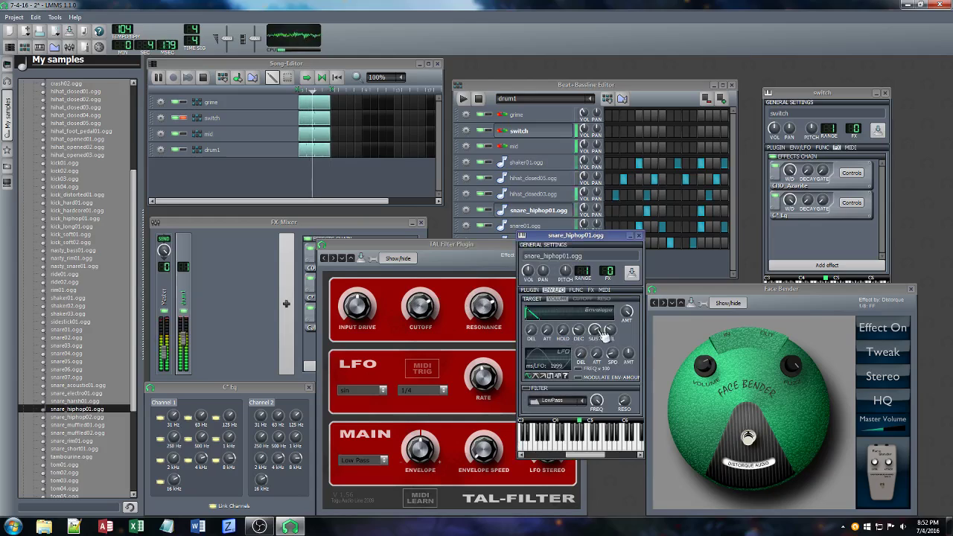
drag(599, 331, 599, 340)
mouse_move(582, 333)
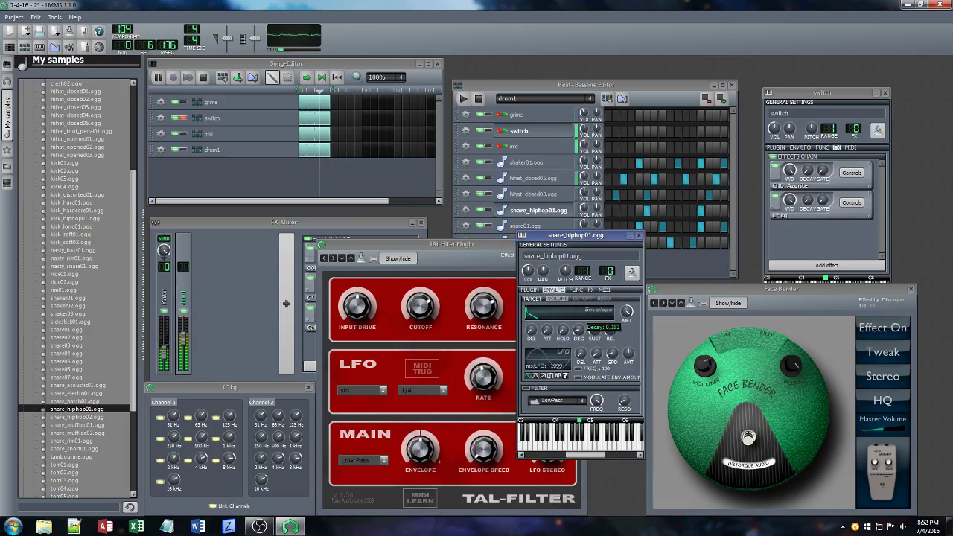
drag(580, 333, 615, 333)
mouse_move(615, 334)
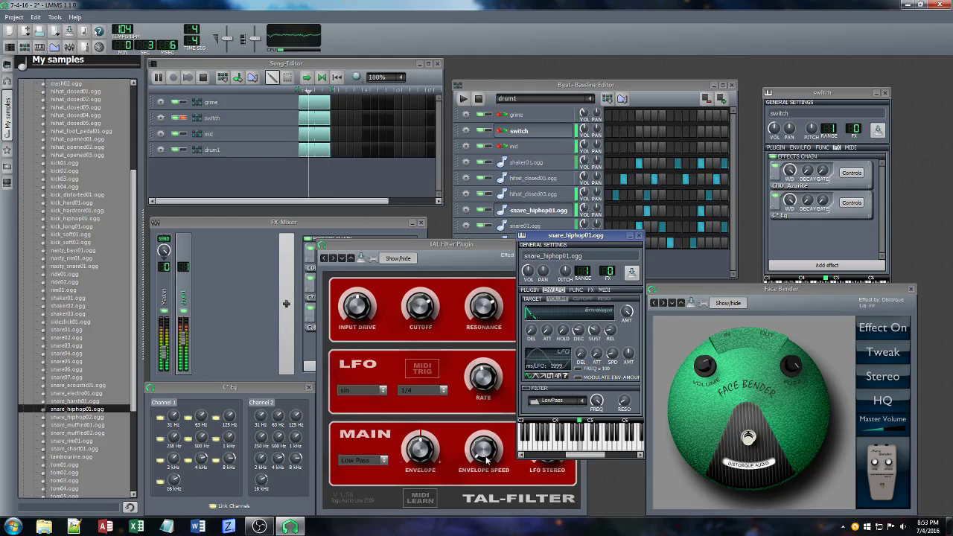
Add the C* Compress effect to the snare_hiphop01.ogg track's effects chain
click(594, 291)
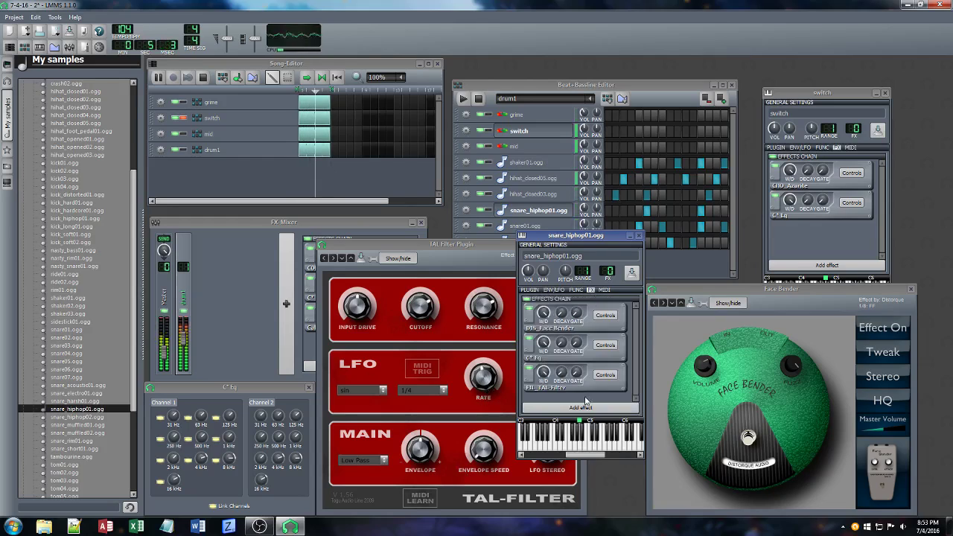
click(583, 407)
text(com)
key(Return)
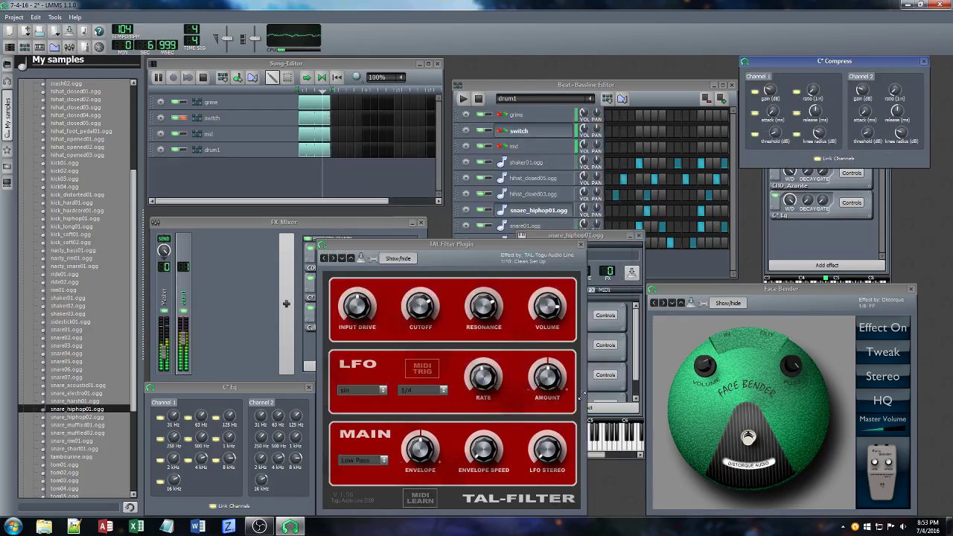
Pan the snare_hiphop01.ogg track to about -43 and move its window clear of the Beat+Bassline Editor
click(581, 236)
click(543, 270)
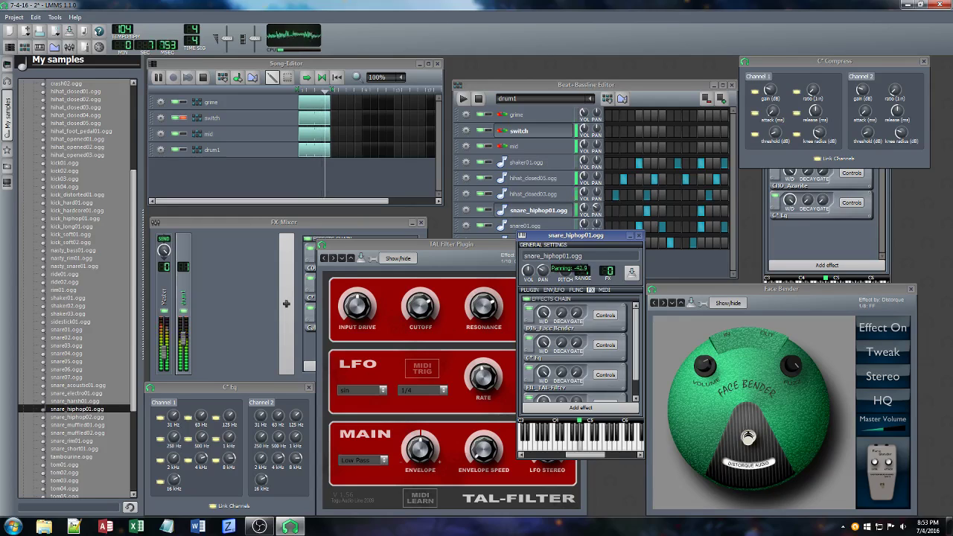
drag(543, 271, 398, 247)
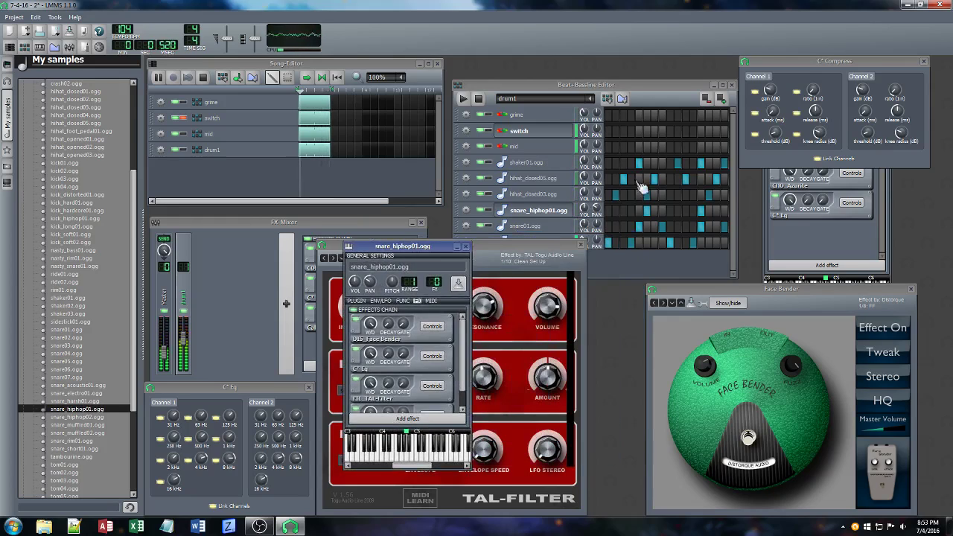
Move the first snare_hiphop01.ogg hit in the drum1 pattern from step 6 to step 5
click(654, 92)
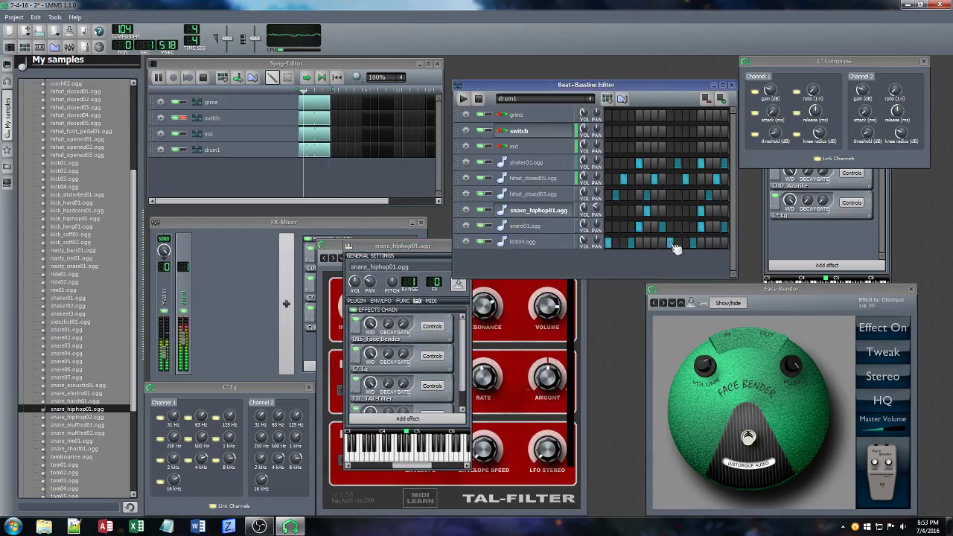
click(639, 212)
click(654, 213)
click(648, 212)
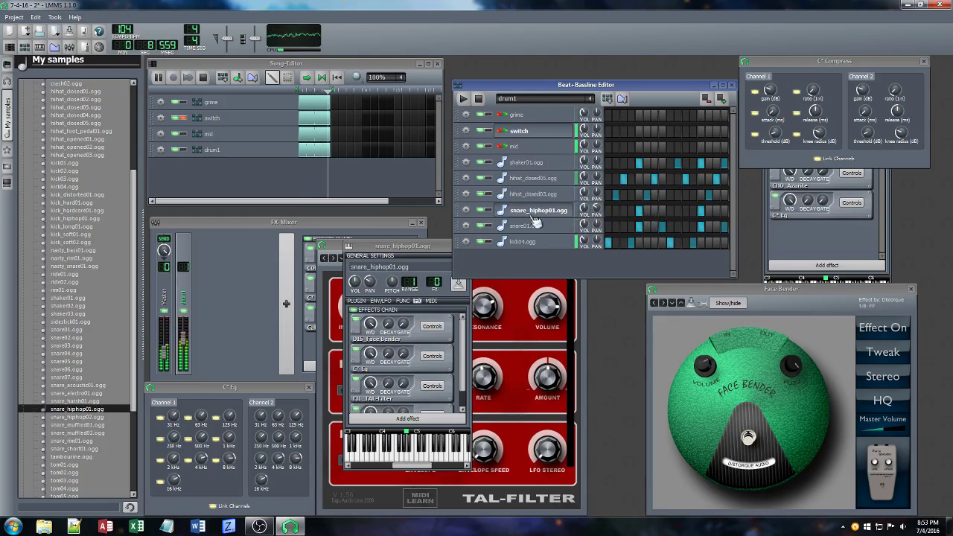
Add a snare_hiphop01.ogg hit on step 16 and reduce that note's volume to nearly zero in the piano roll
right_click(728, 218)
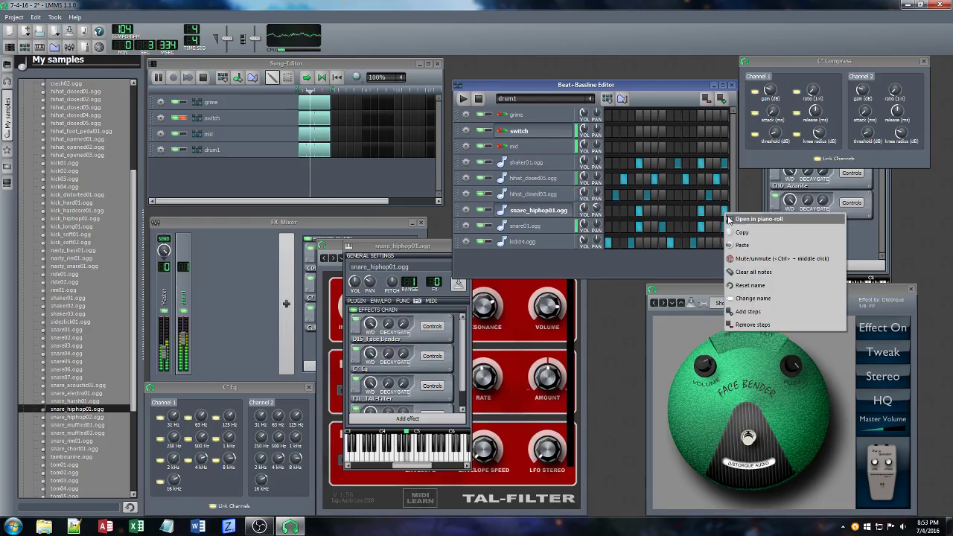
click(753, 220)
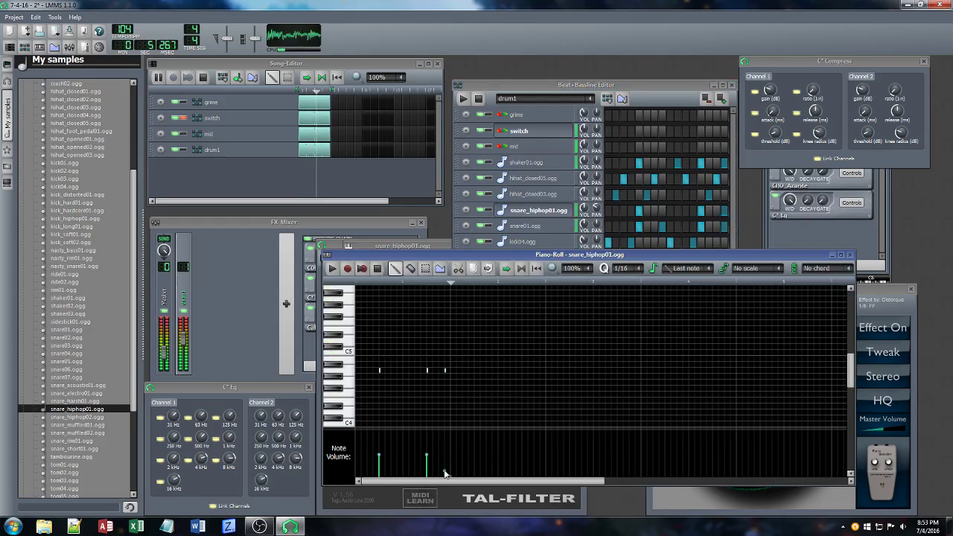
drag(446, 472, 445, 473)
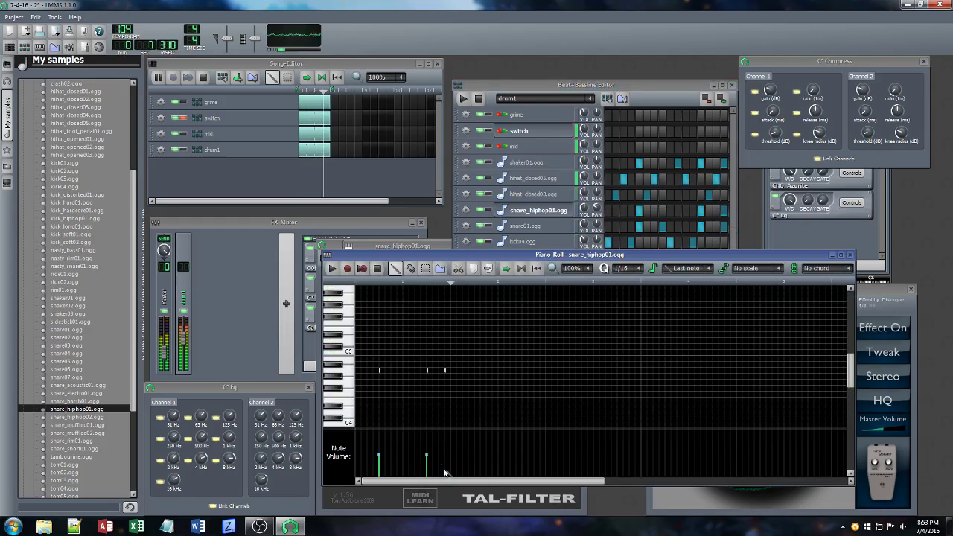
click(297, 389)
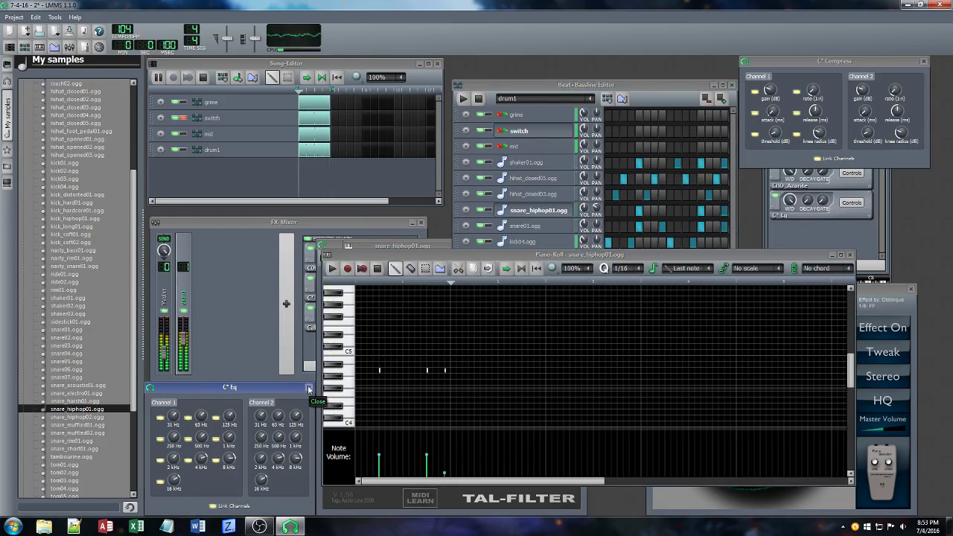
click(447, 477)
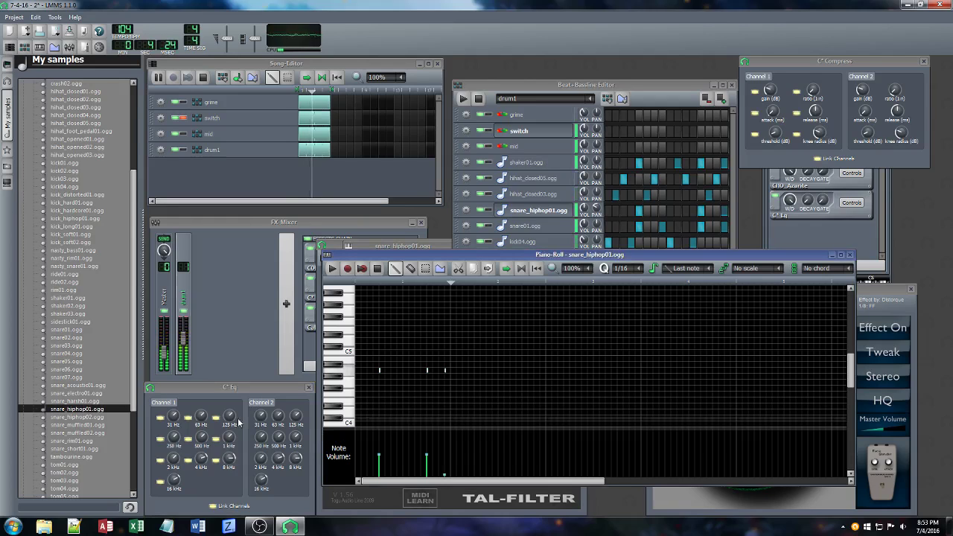
Adjust the 2, 4 and 8 kHz bands in the snare_hiphop01.ogg track's C* Eq
drag(231, 459, 231, 476)
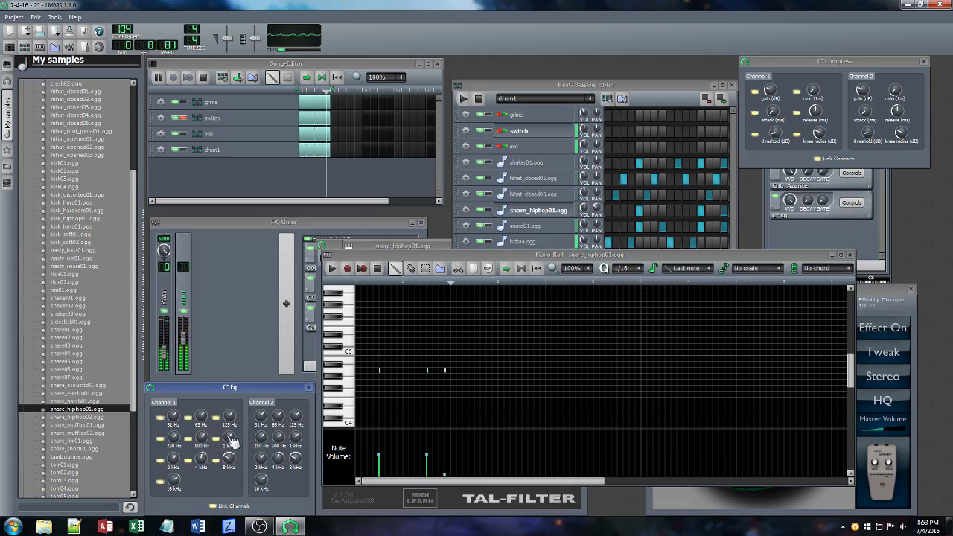
drag(174, 459, 201, 444)
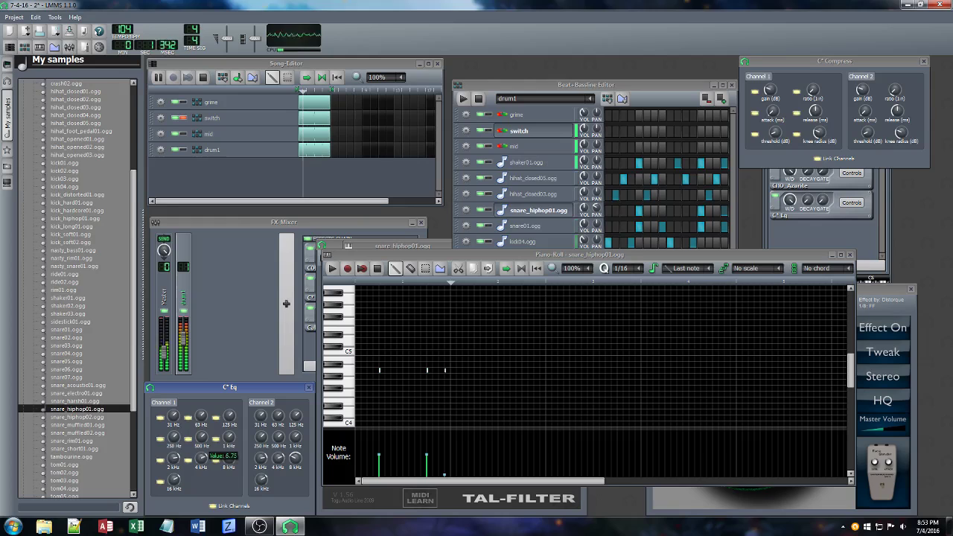
Adjust the decay of the snare_hiphop01.ogg track's volume envelope and set its sustain to about 0.513
click(611, 88)
click(535, 211)
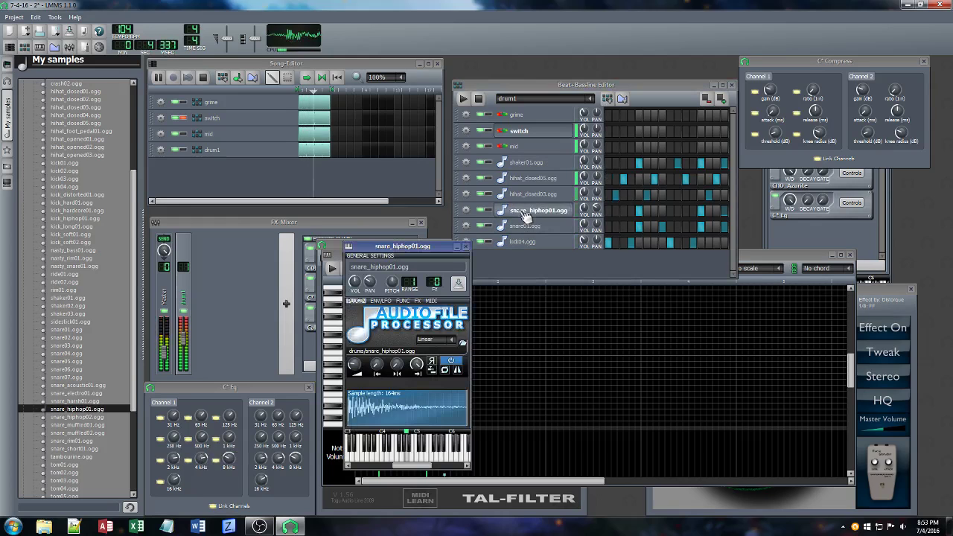
click(381, 301)
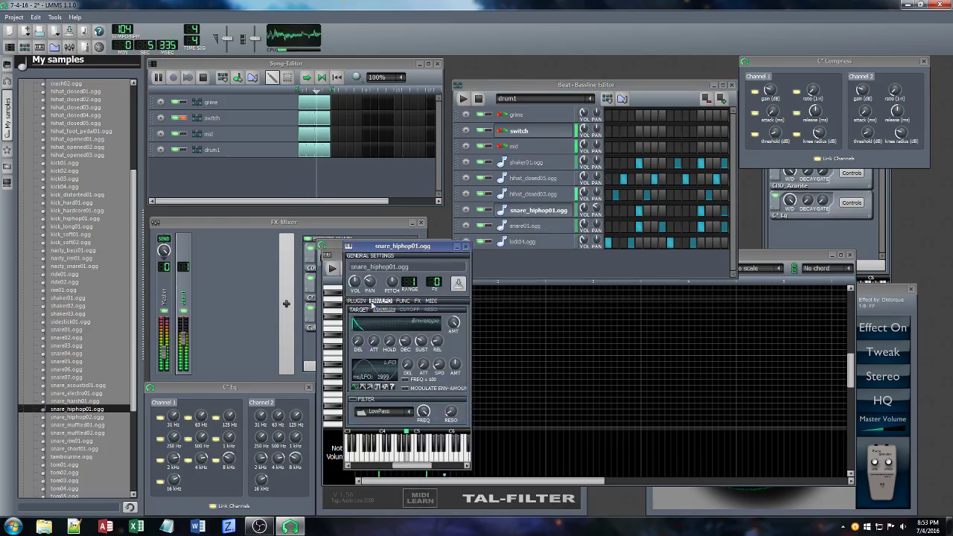
click(406, 341)
drag(406, 341, 408, 345)
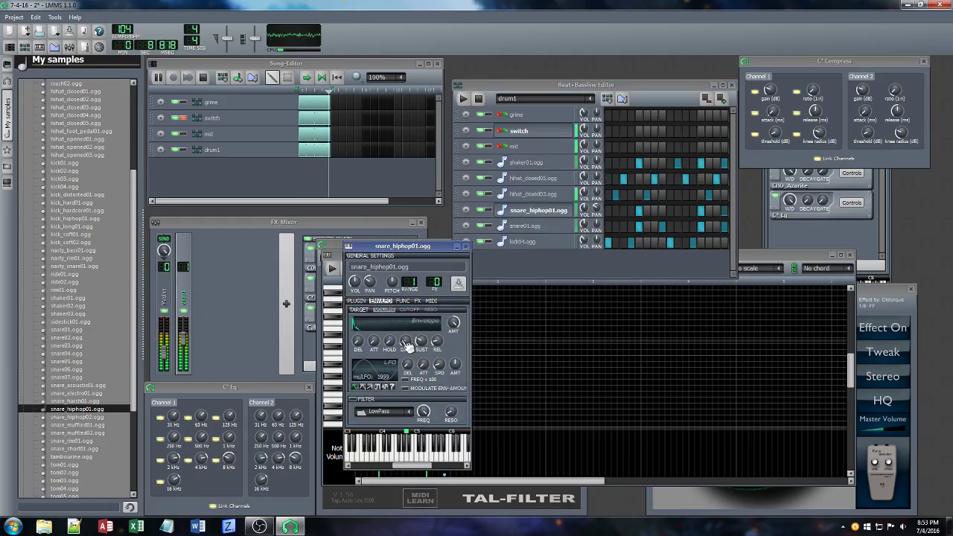
click(421, 341)
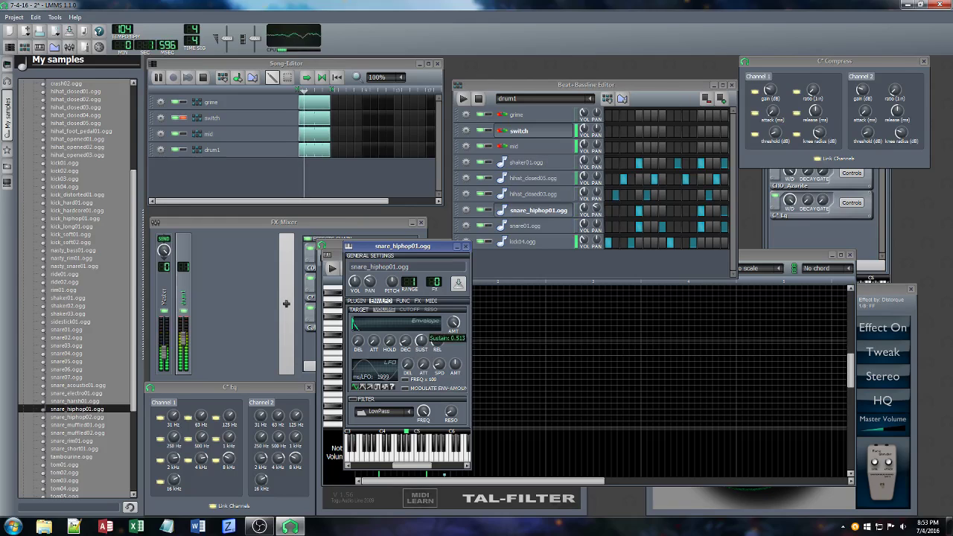
mouse_move(421, 342)
mouse_down()
mouse_move(405, 345)
mouse_move(439, 336)
mouse_up()
Set the snare_hiphop01.ogg track's panning to about 38.2 and close its C* Eq and track windows
drag(370, 281, 370, 273)
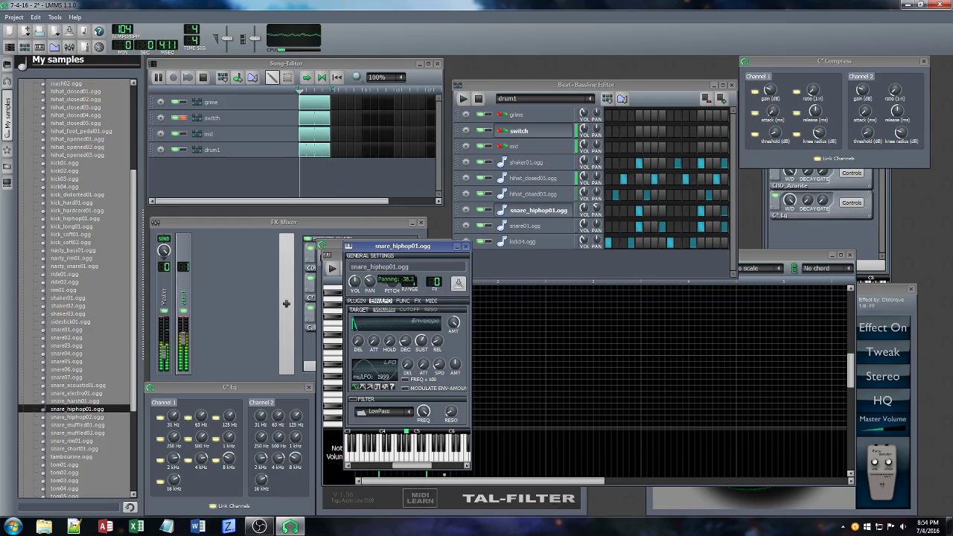
click(310, 387)
click(311, 387)
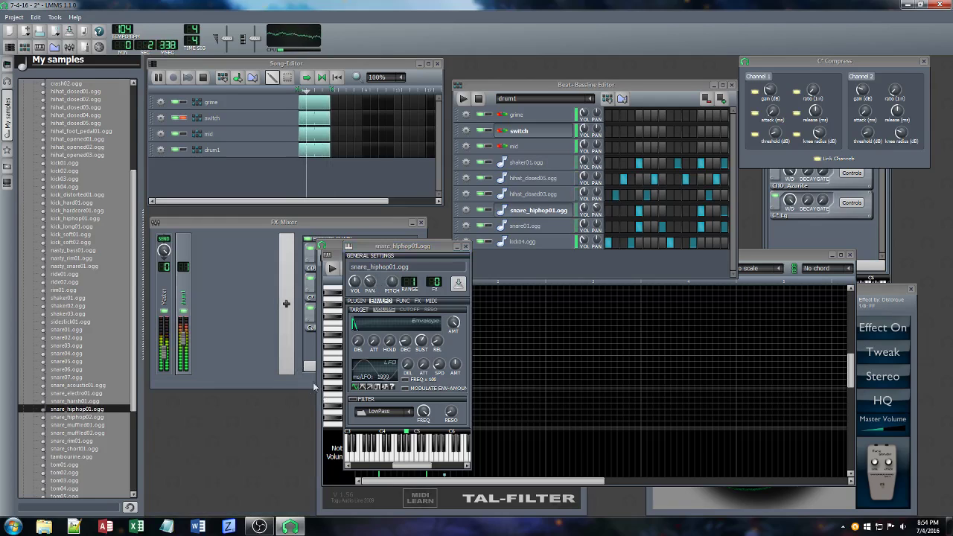
click(466, 246)
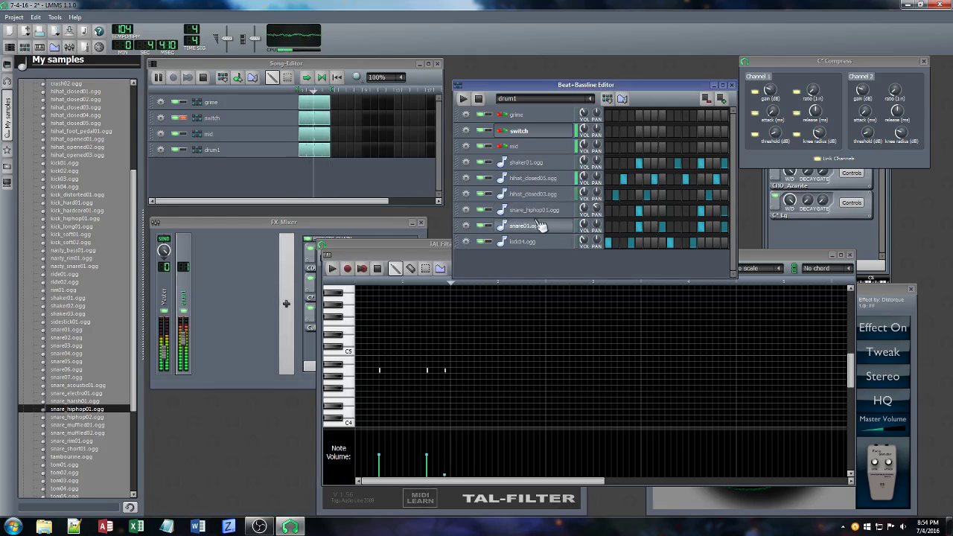
Add the hihat_foot_pedal01.ogg sample as a new drum1 track with hits on every even step from 2 to 16
click(82, 131)
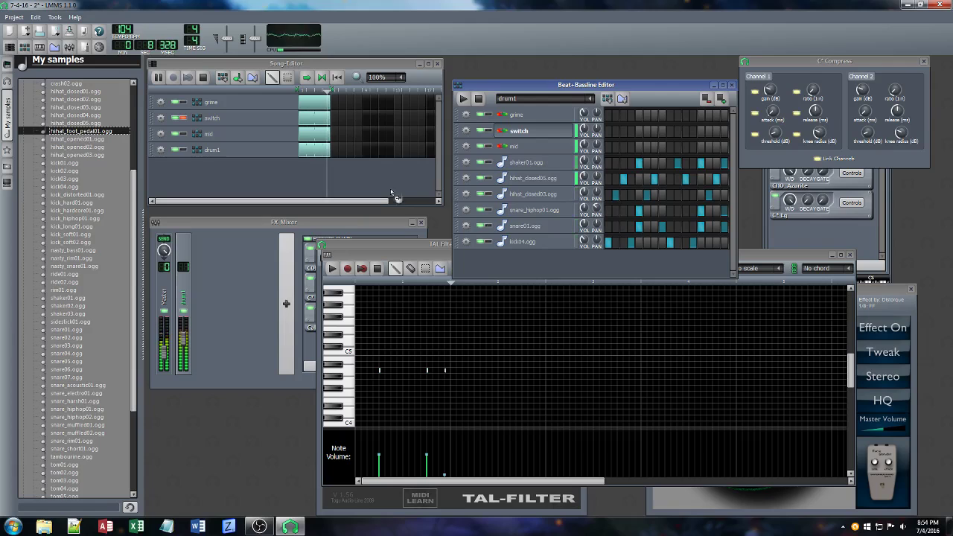
drag(393, 193, 537, 257)
click(615, 257)
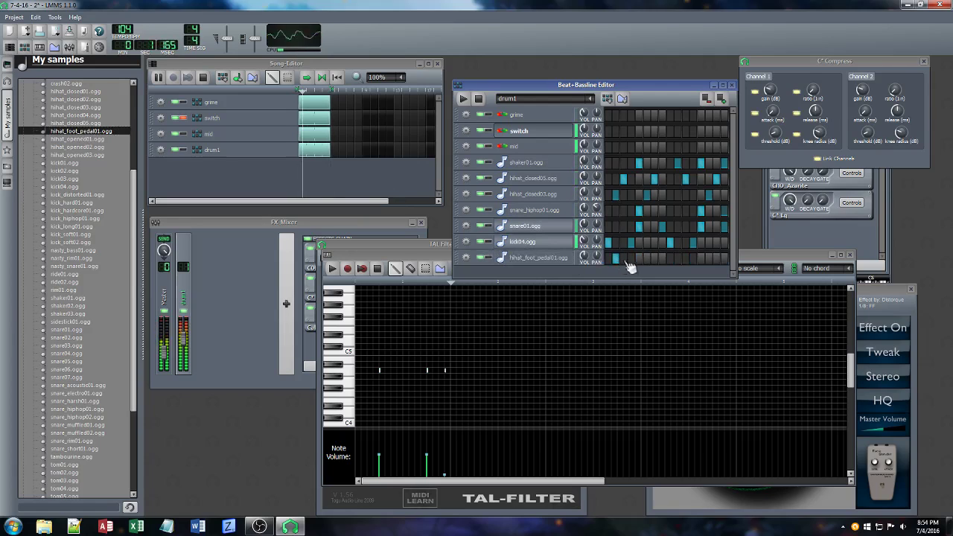
click(631, 258)
click(646, 258)
click(662, 258)
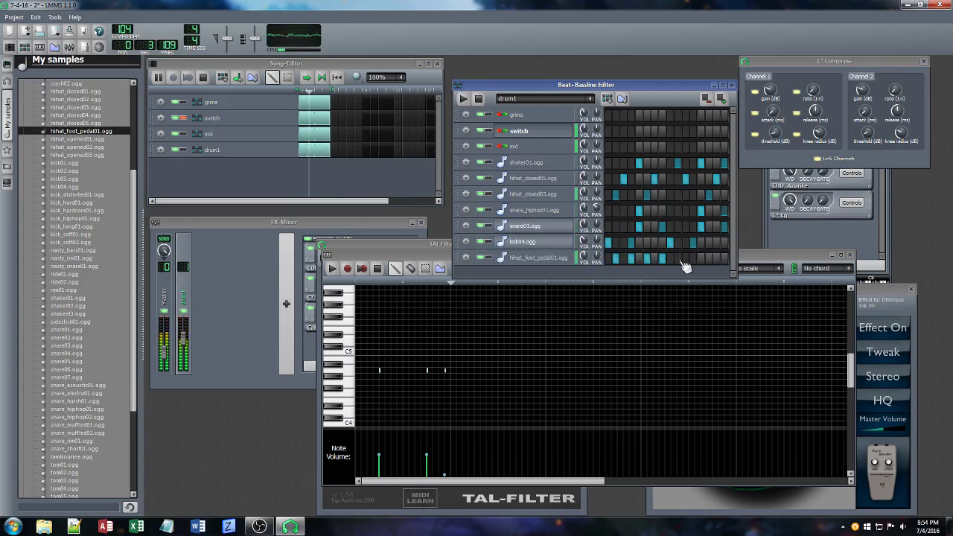
click(678, 257)
click(694, 258)
click(709, 257)
click(725, 258)
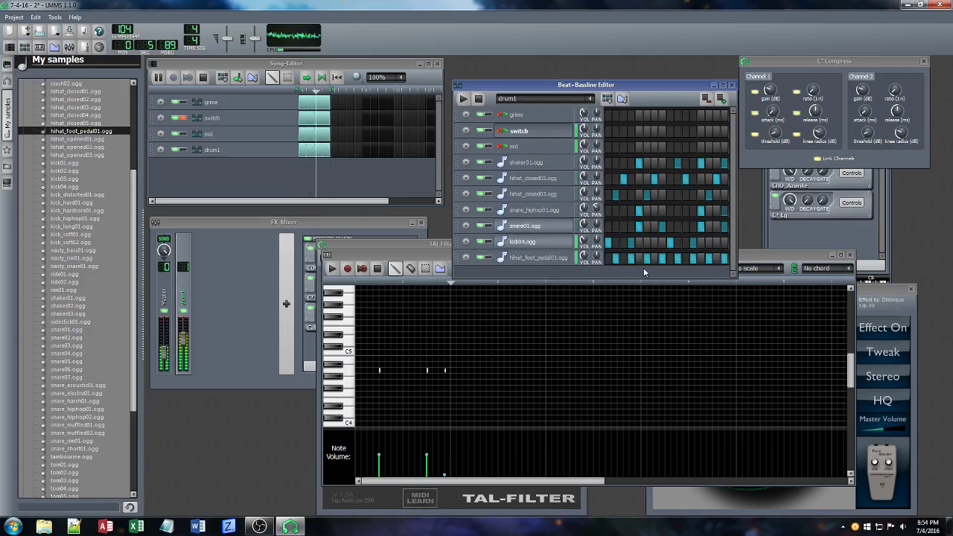
Reduce the decay of the hihat_foot_pedal01.ogg track's volume envelope to about 0.148
click(535, 258)
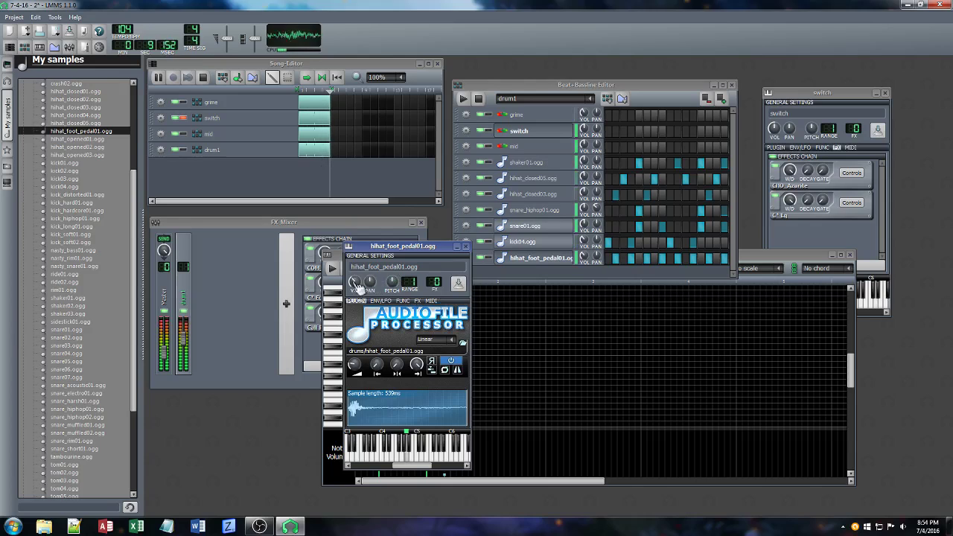
click(417, 301)
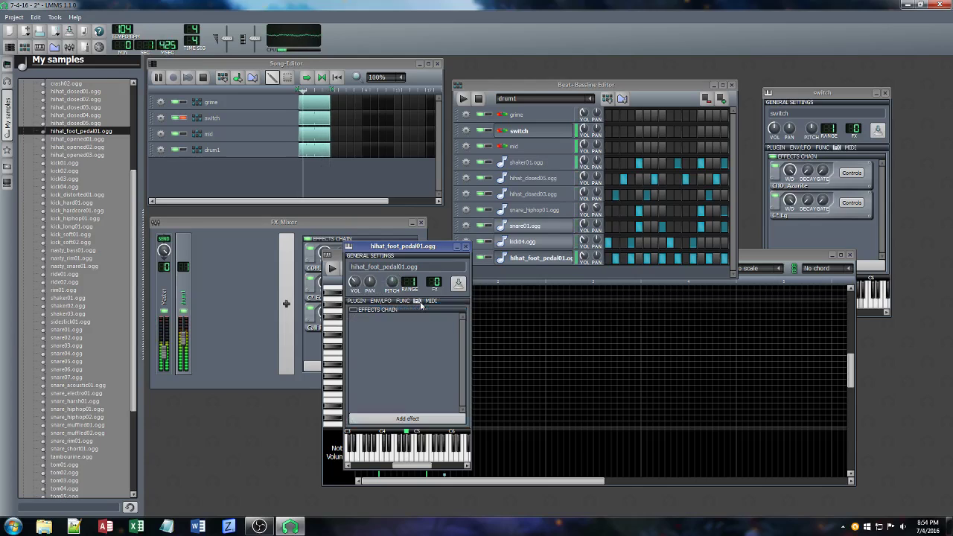
click(381, 301)
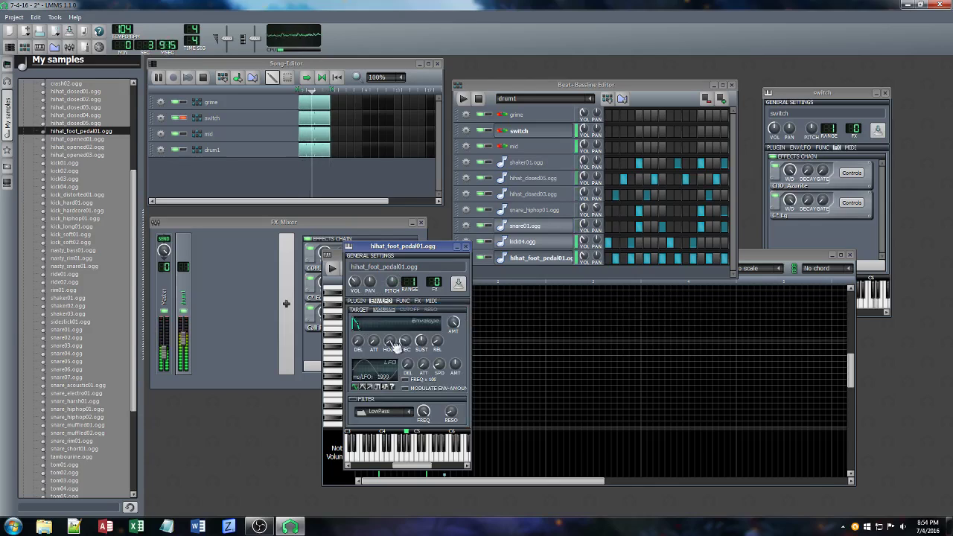
drag(405, 341, 405, 361)
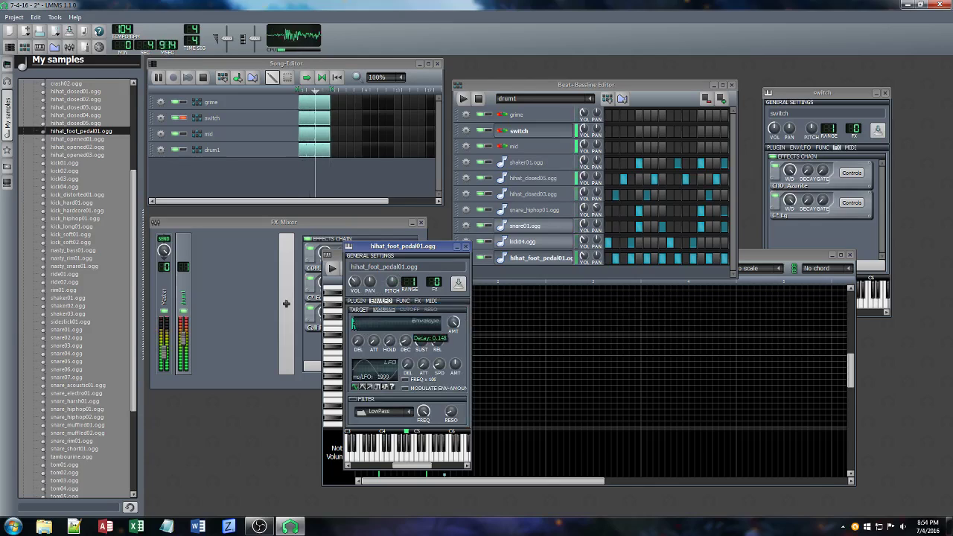
Add the C* Eq effect to the hihat_foot_pedal01.ogg track's effects chain and adjust its 16 kHz band
click(418, 300)
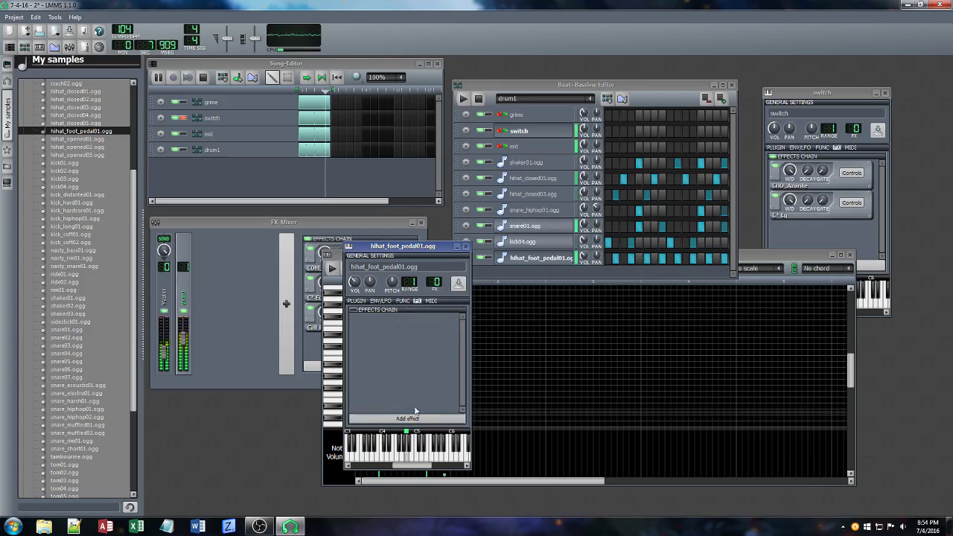
click(407, 418)
text(eq)
click(553, 388)
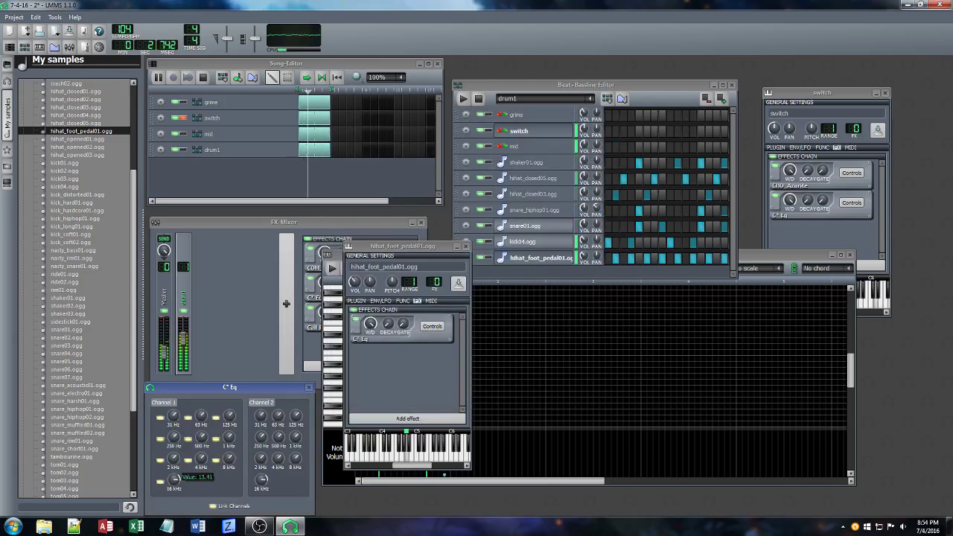
drag(177, 481, 176, 494)
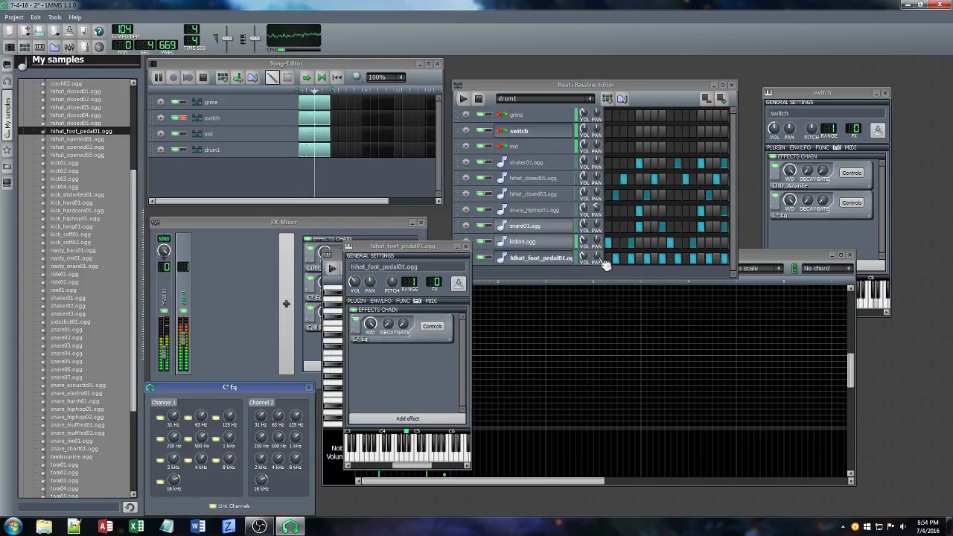
Fill all 16 hihat_foot_pedal01.ogg steps and lower the volume of every even-numbered note in the piano roll
drag(607, 260, 718, 267)
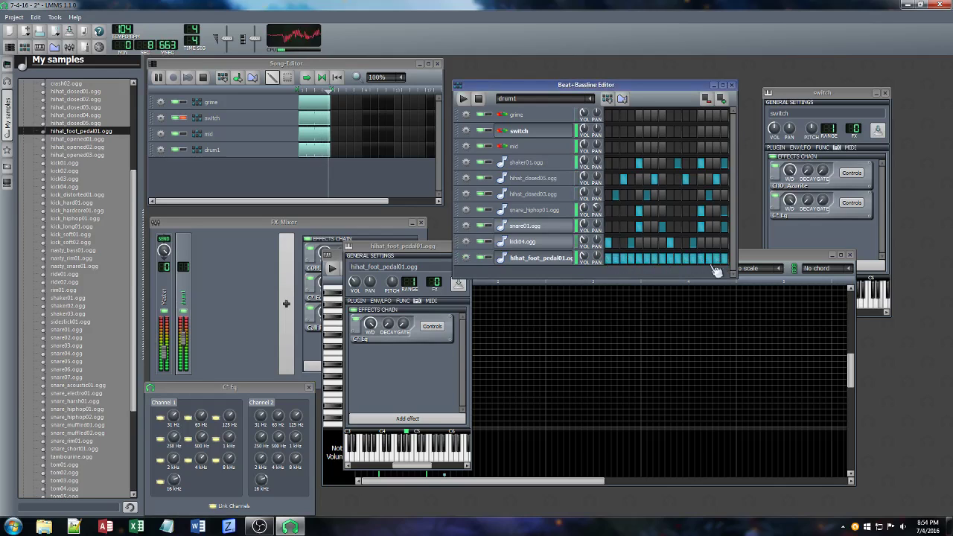
right_click(647, 262)
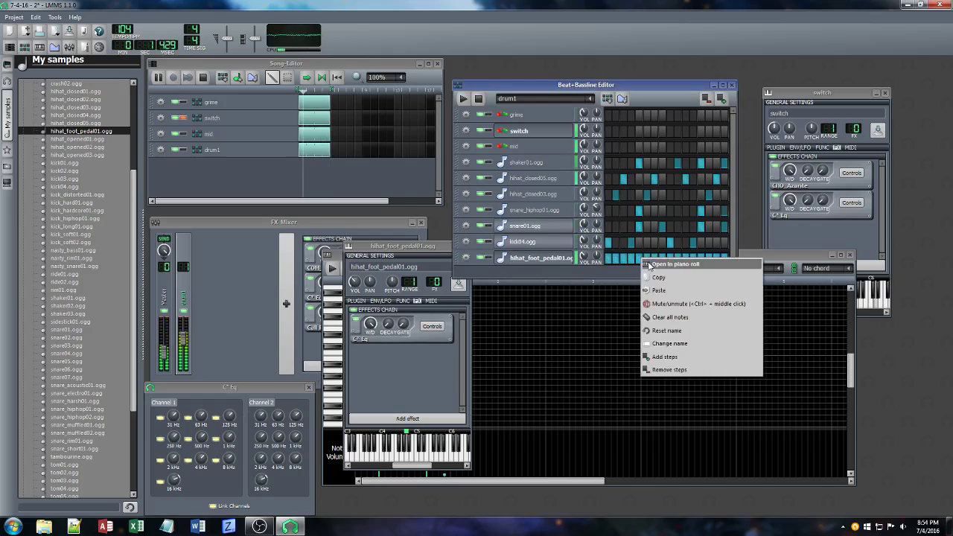
click(674, 264)
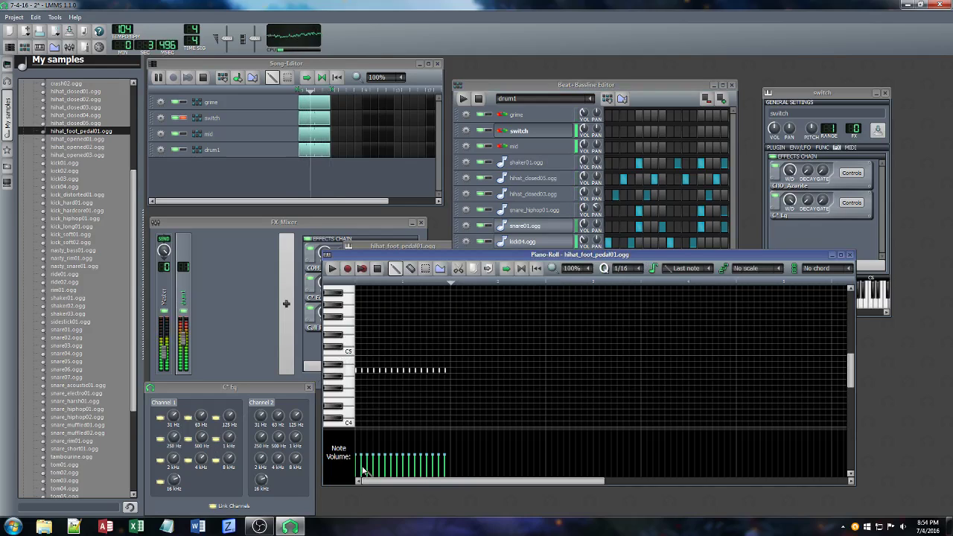
click(384, 469)
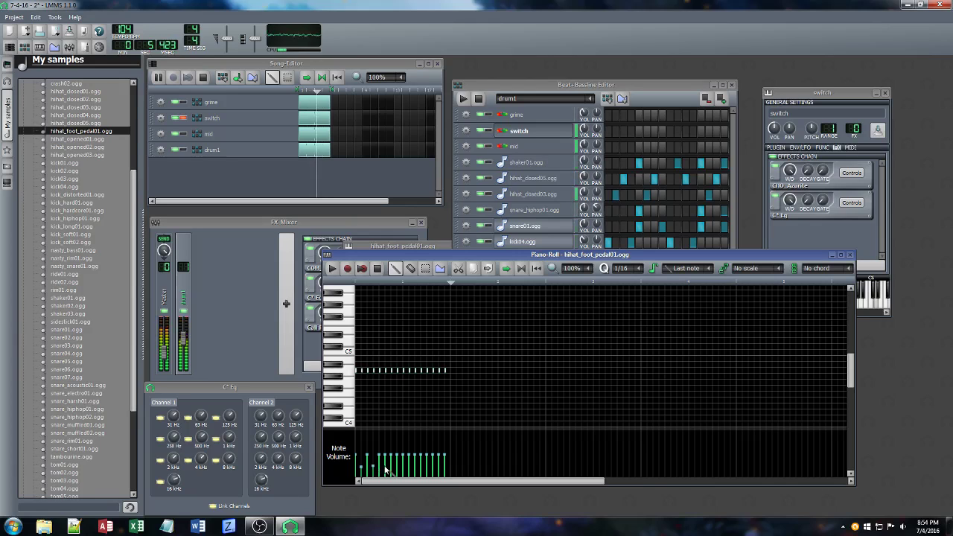
click(396, 469)
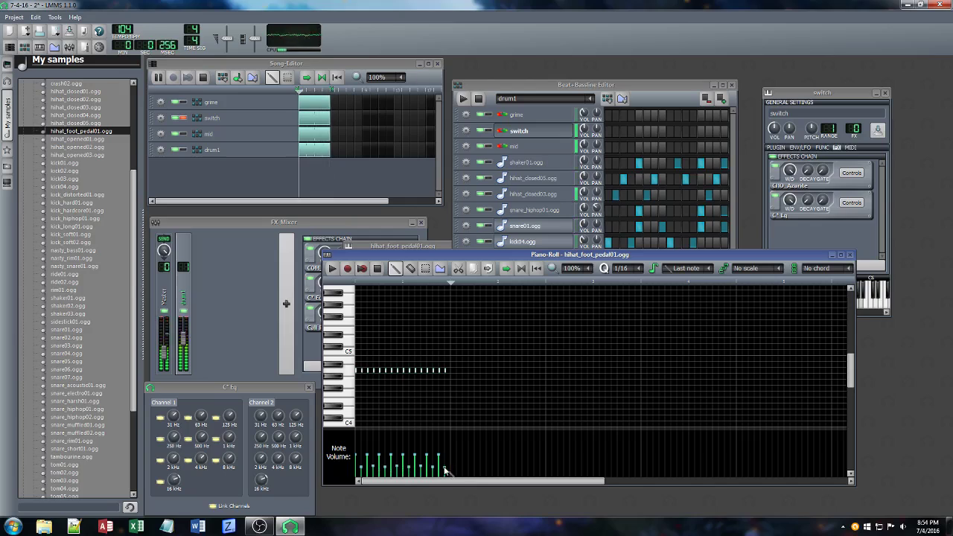
Set the 8 kHz band of the hihat_foot_pedal01.ogg track's C* Eq to about 7.83 and close the equalizer
click(231, 459)
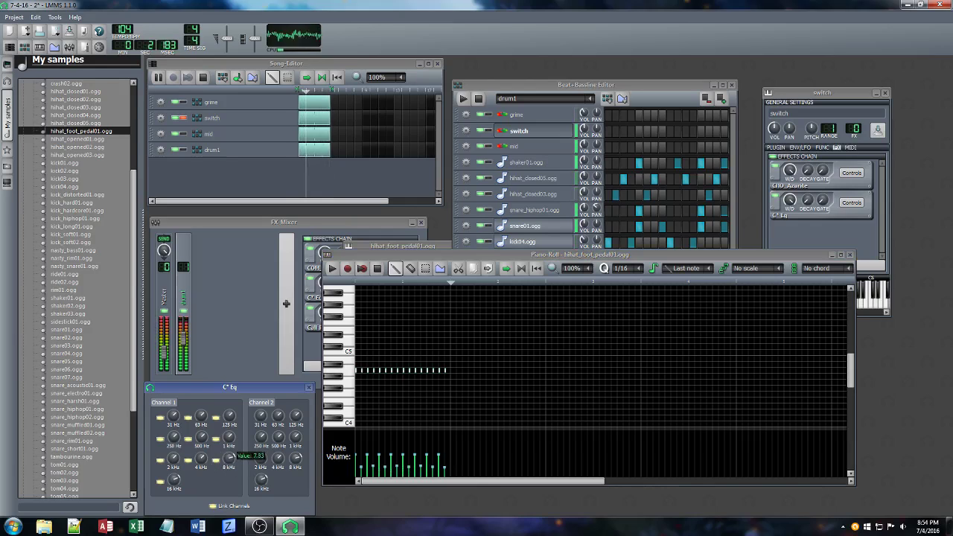
drag(230, 459, 230, 454)
click(308, 387)
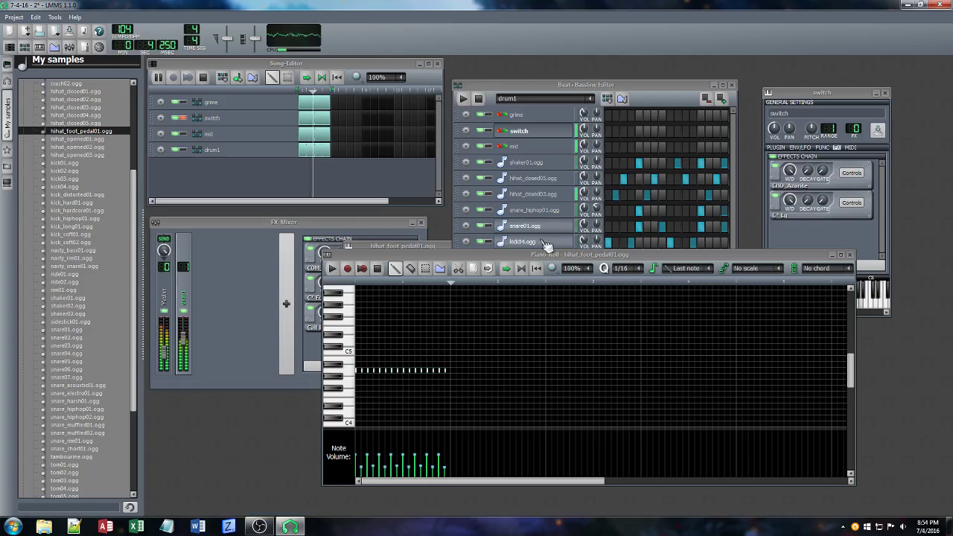
Add the CHO_Azurite VST chorus to the hihat_foot_pedal01.ogg track's effects chain
click(545, 247)
click(529, 261)
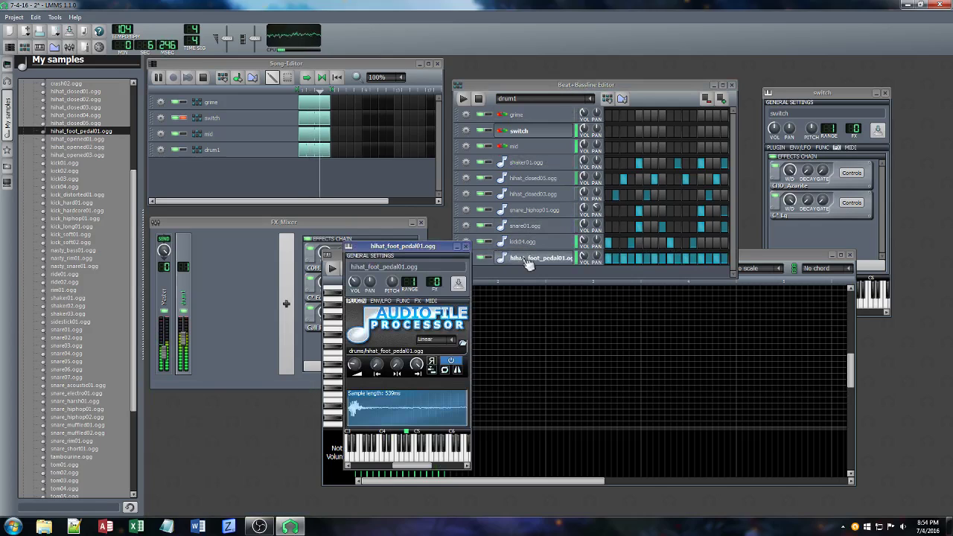
click(418, 301)
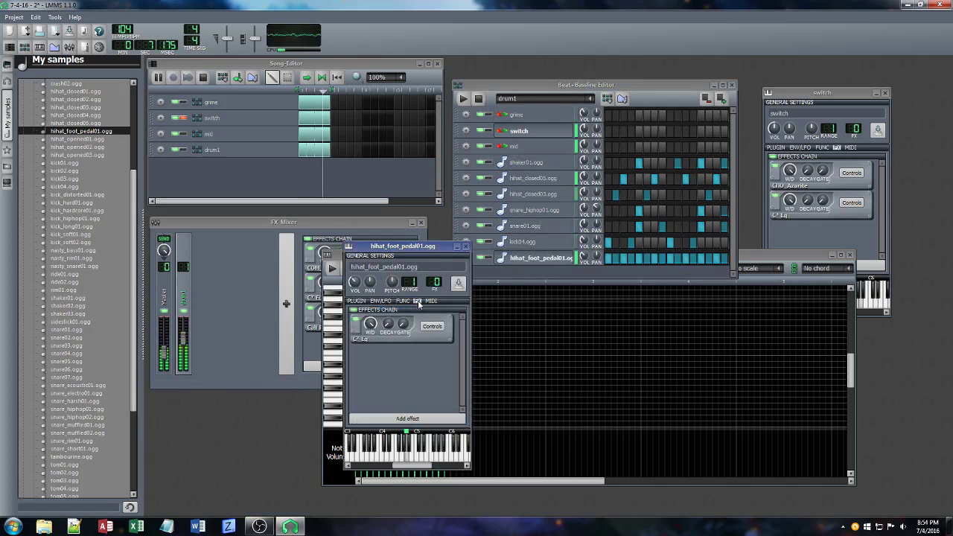
click(407, 420)
text(azu)
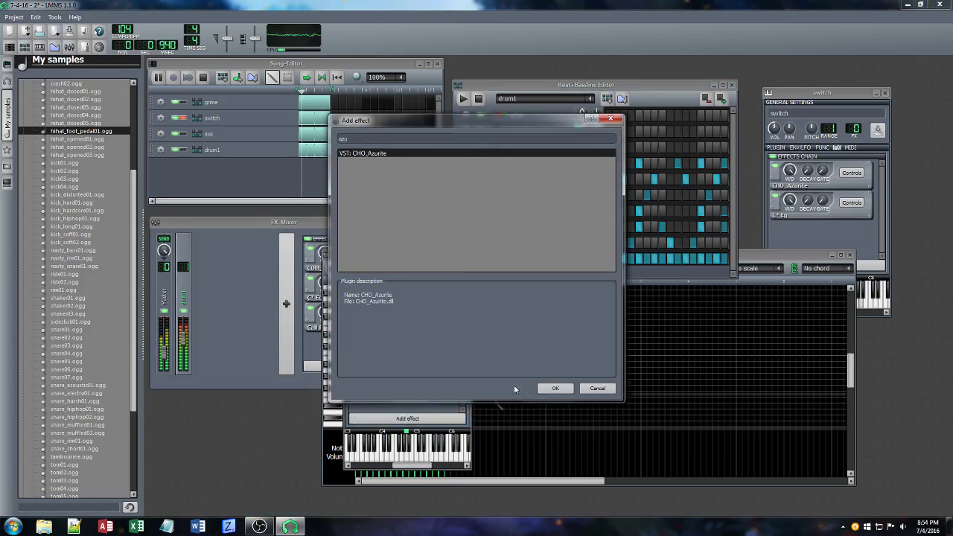
click(555, 389)
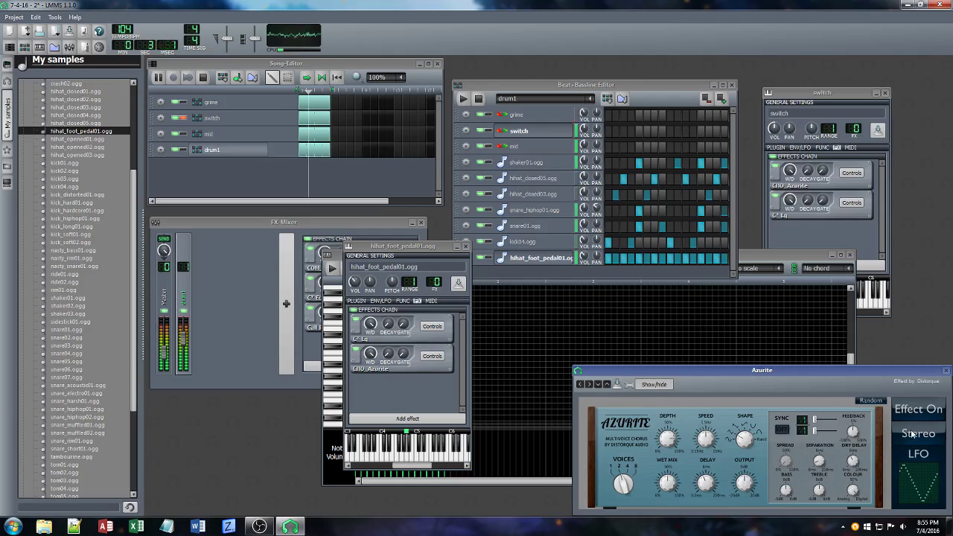
Step through the Azurite presets and load preset 11, Guitar - Shimmer
click(590, 385)
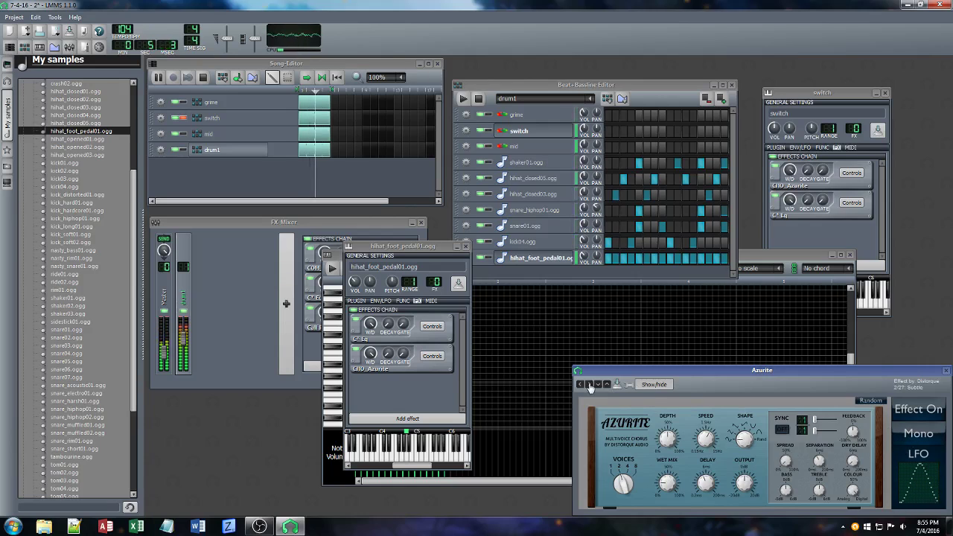
click(589, 385)
click(589, 385)
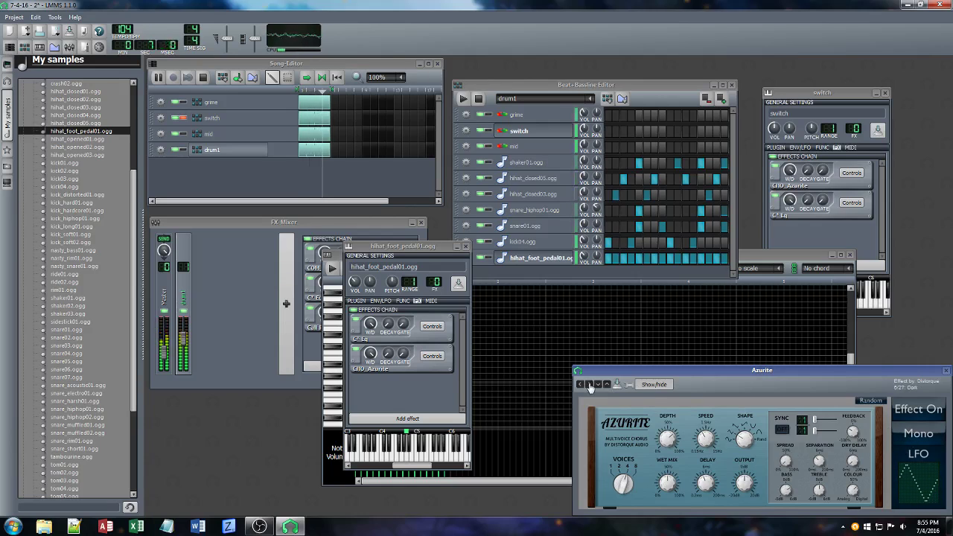
click(598, 385)
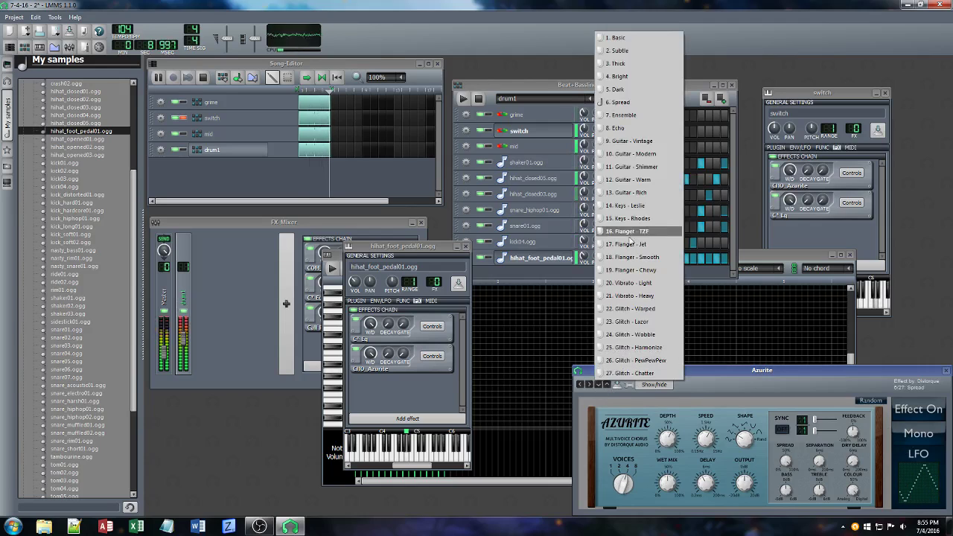
click(631, 167)
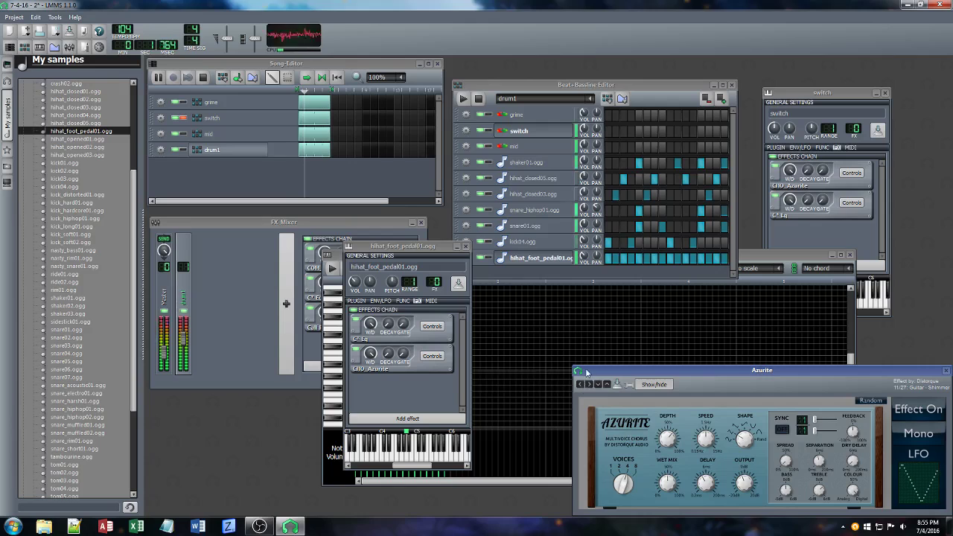
Browse the Azurite presets on the hi-hat track, load preset 19, Flanger - Chewy, and switch the chorus to Stereo
click(590, 385)
click(589, 385)
click(589, 385)
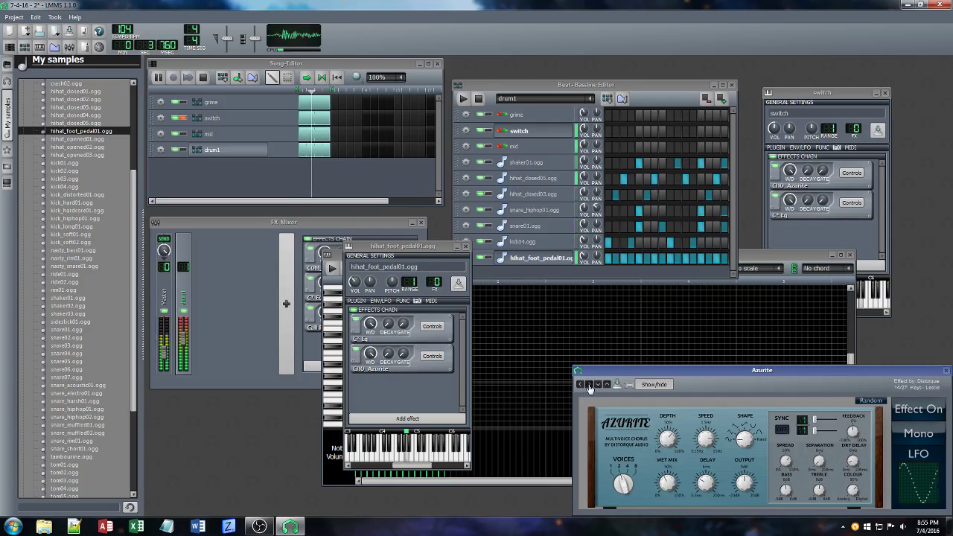
click(589, 385)
click(590, 385)
click(598, 385)
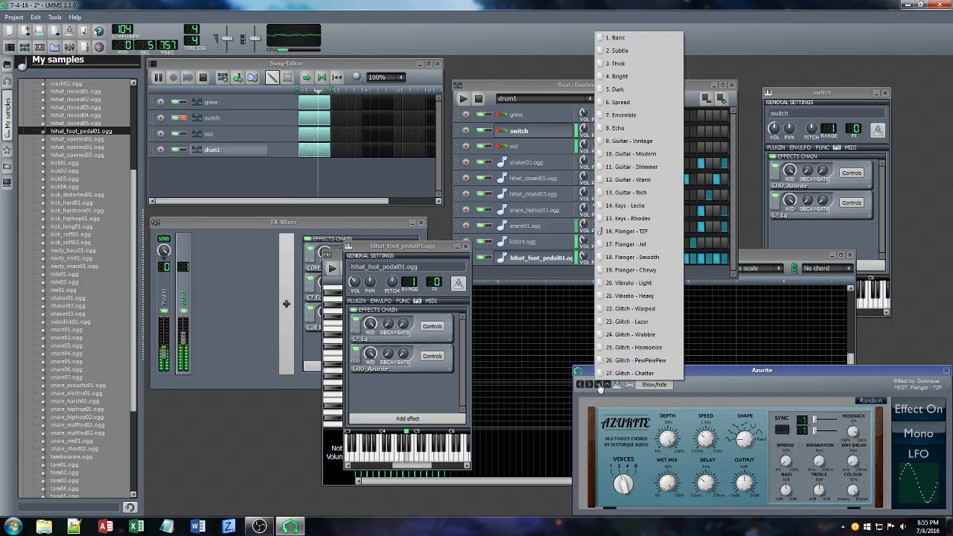
click(646, 271)
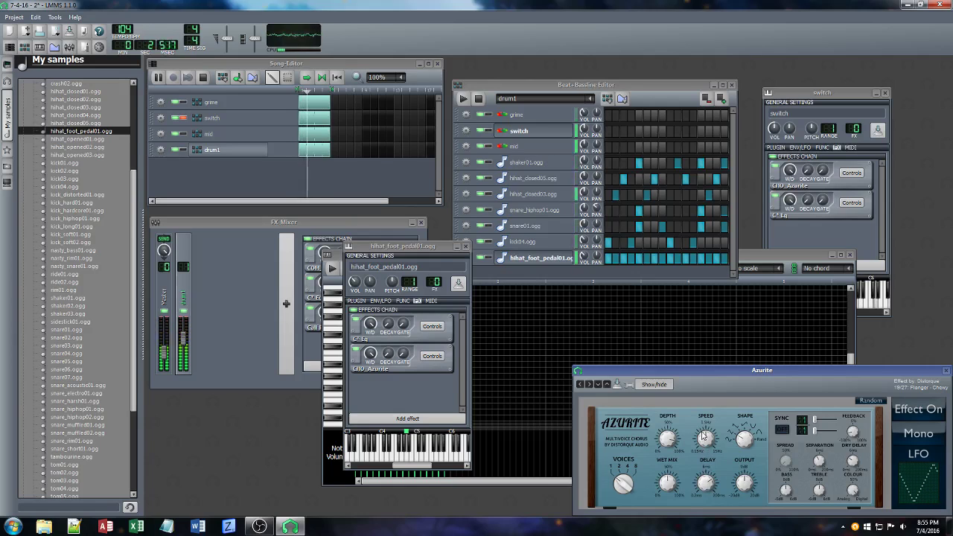
click(937, 437)
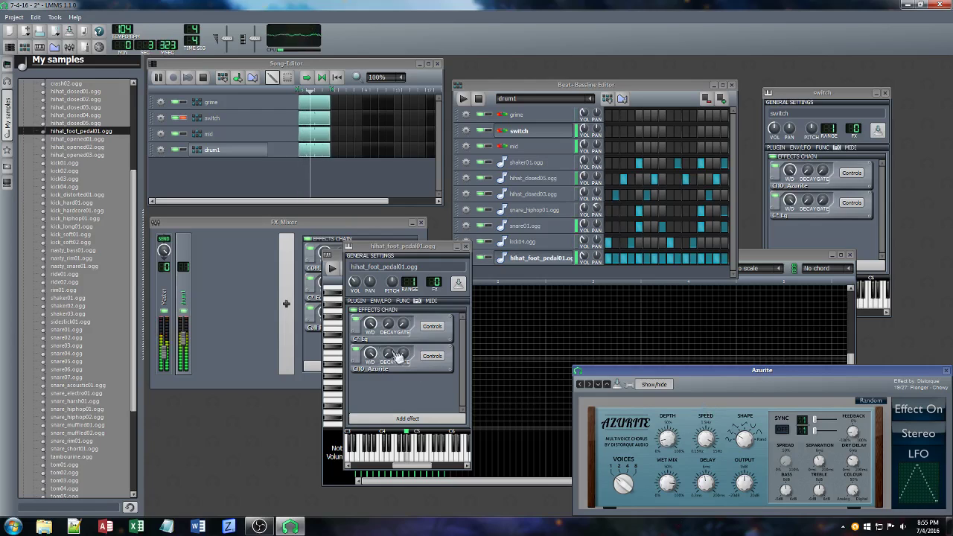
Move CHO_Azurite above the C* Eq in the hihat_foot_pedal01.ogg effects chain and add the DIS_Face Bender VST in Stereo mode
right_click(430, 364)
click(462, 389)
click(421, 417)
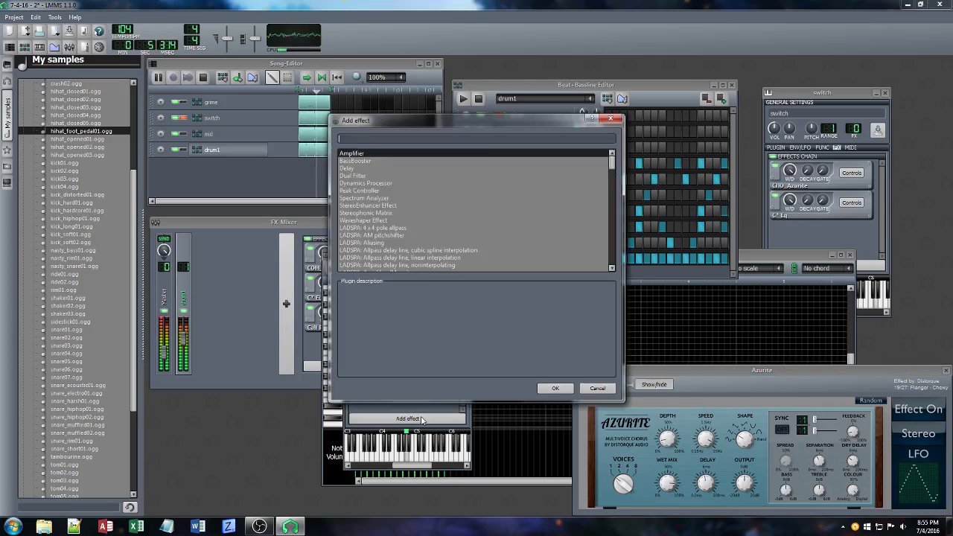
text(dis)
click(382, 191)
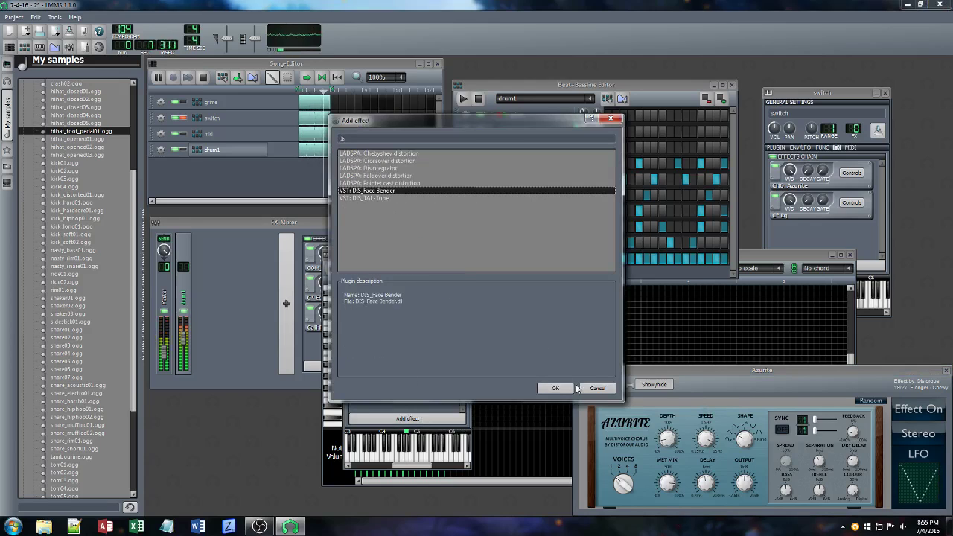
click(555, 389)
click(918, 148)
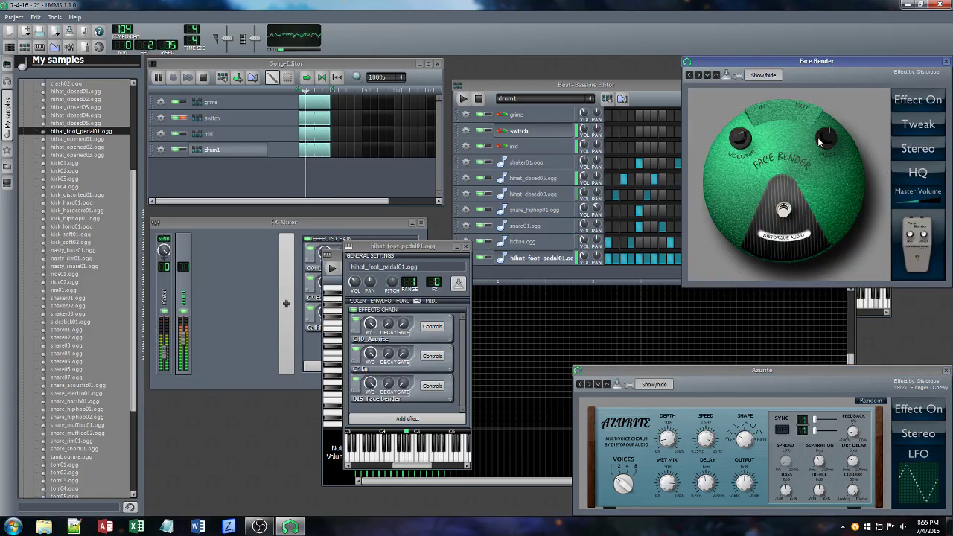
Turn off solo for the switch pattern in the song editor and close the hihat_foot_pedal01.ogg instrument window
click(184, 118)
click(466, 245)
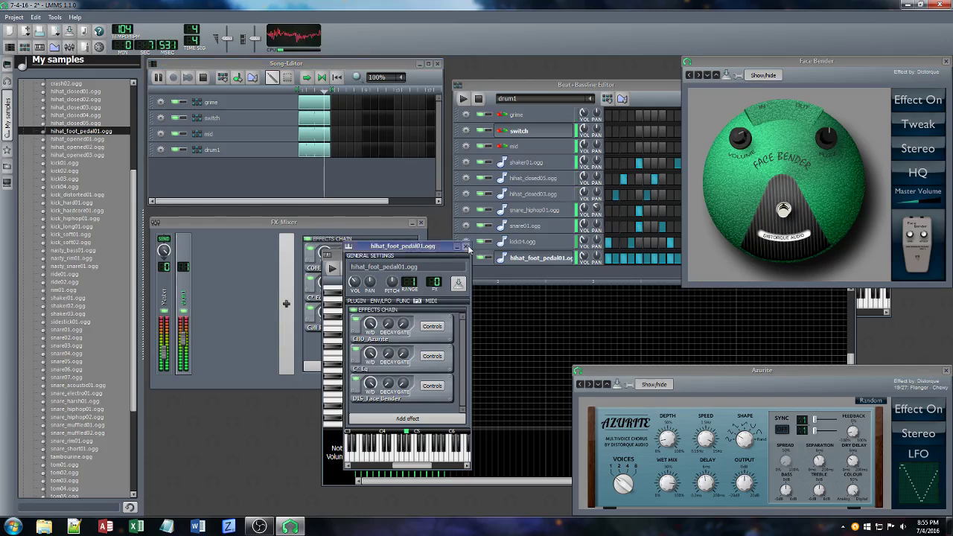
Open the Synth1 interface of the switch track in the switch pattern and adjust the waveform of oscillator 1
click(225, 121)
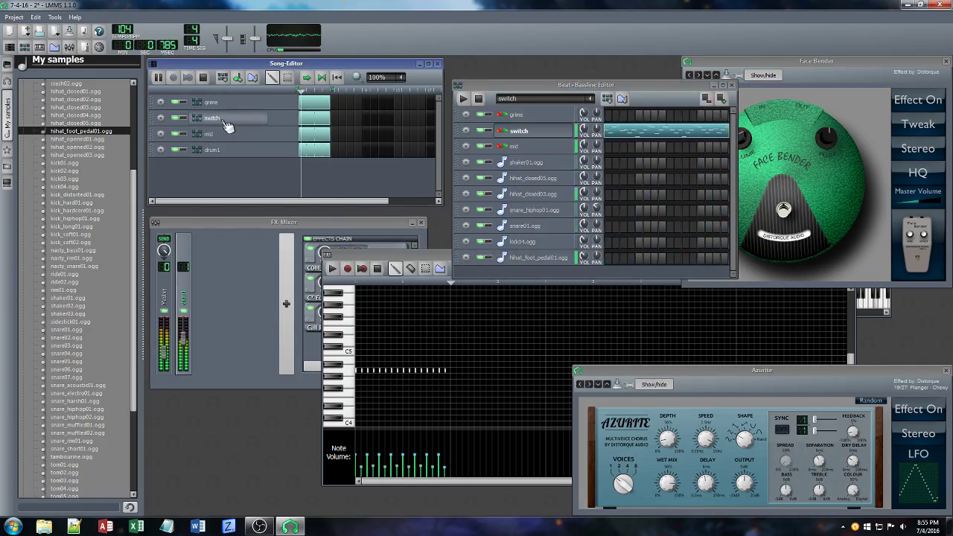
click(521, 131)
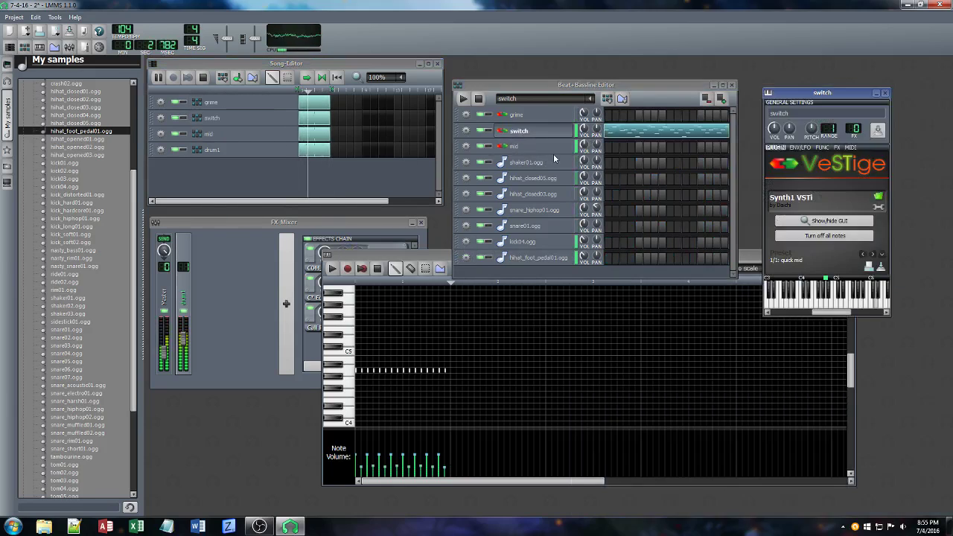
click(825, 221)
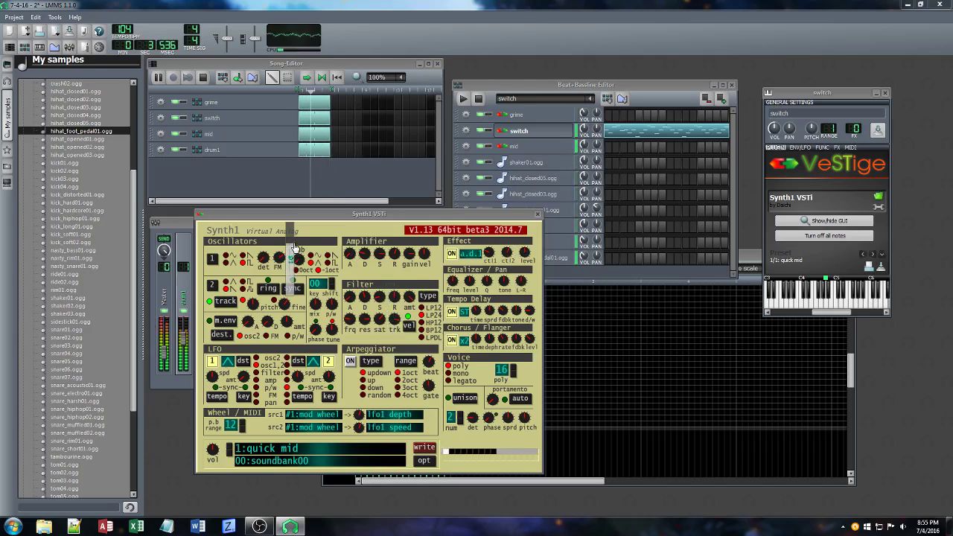
click(226, 264)
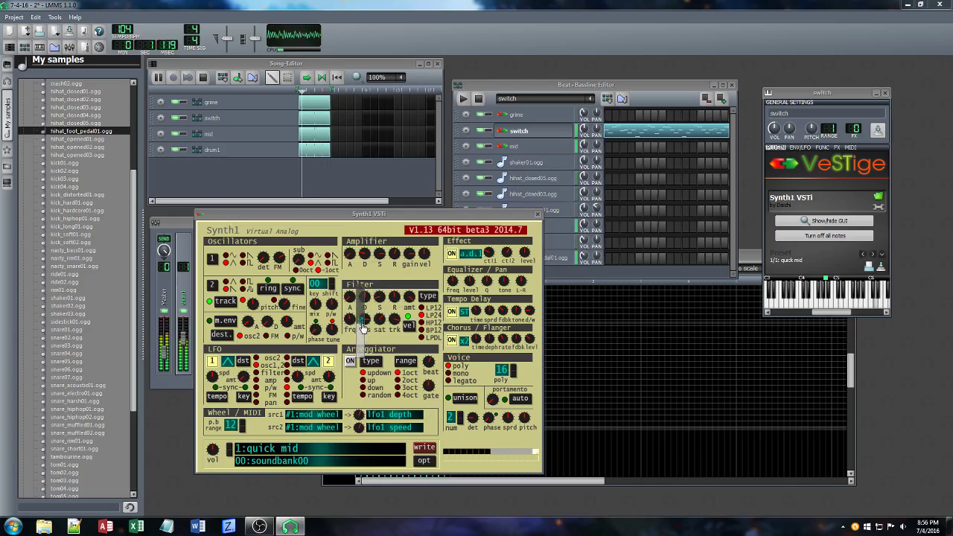
Open the controls of the Azurite chorus in the switch track's effects chain and adjust its Depth
click(838, 147)
click(851, 173)
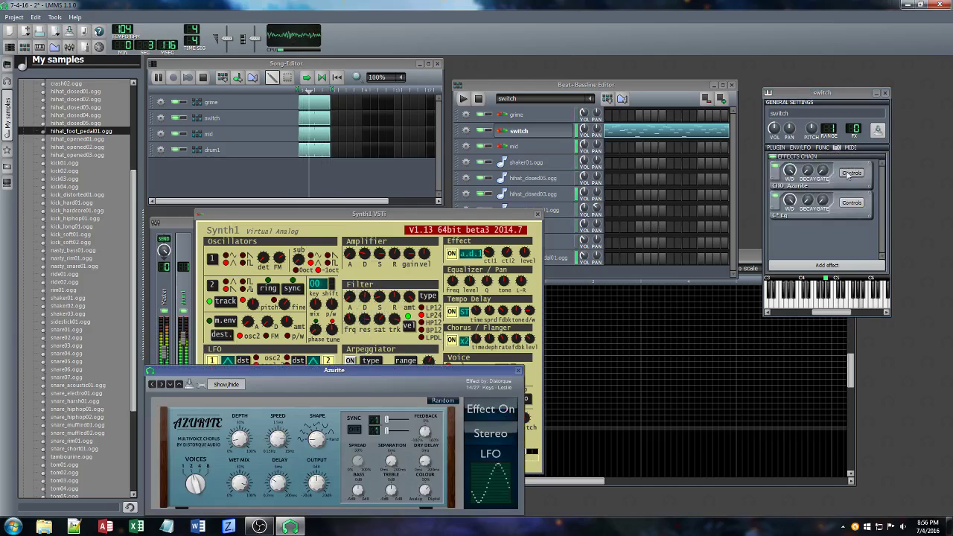
drag(243, 440, 240, 421)
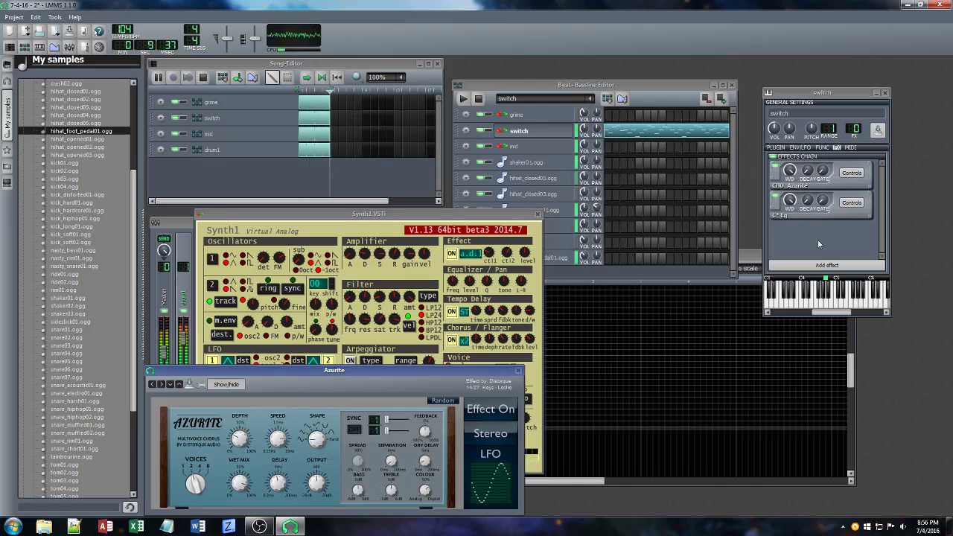
Add the Calf Reverb LADSPA effect to the switch track's effects chain
click(827, 265)
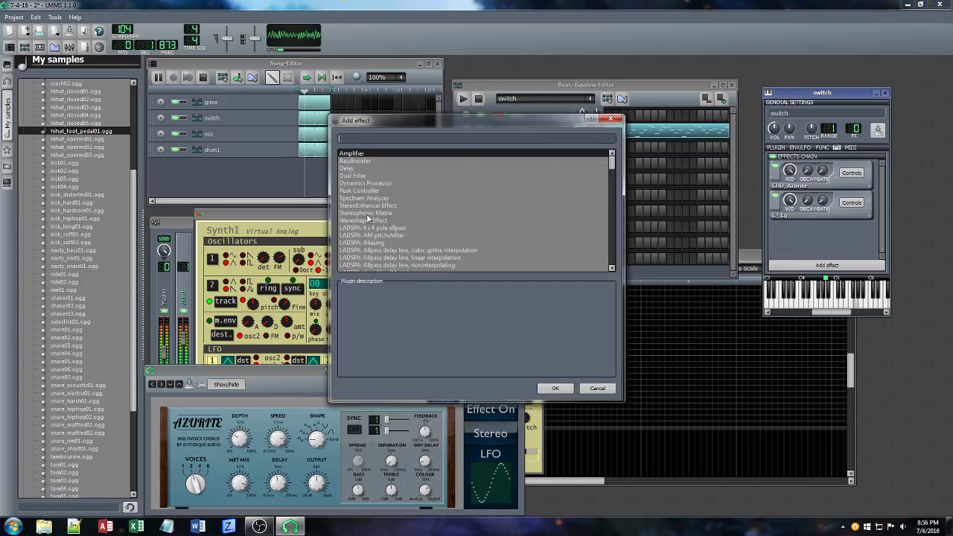
text(brtn)
key(BackSpace)
key(BackSpace)
key(BackSpace)
key(BackSpace)
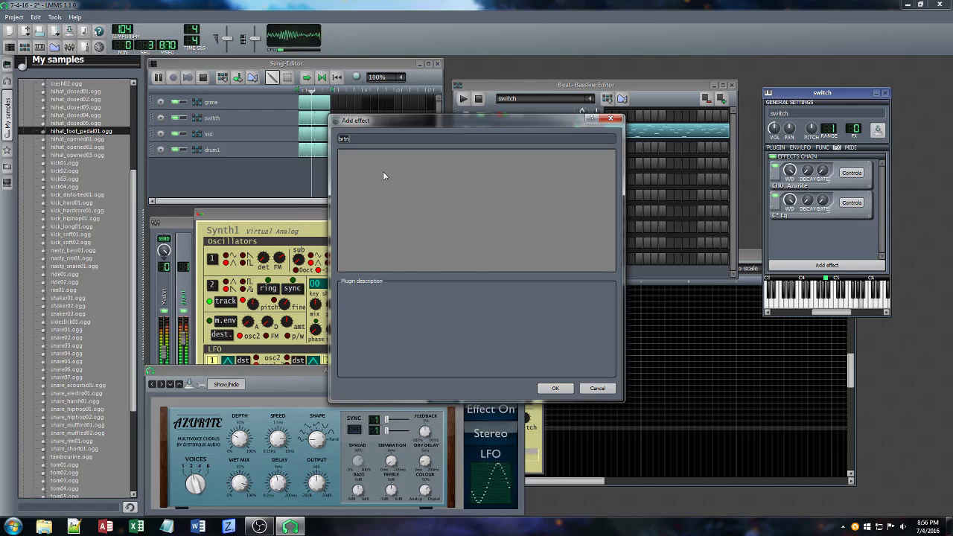
text(verb)
click(414, 161)
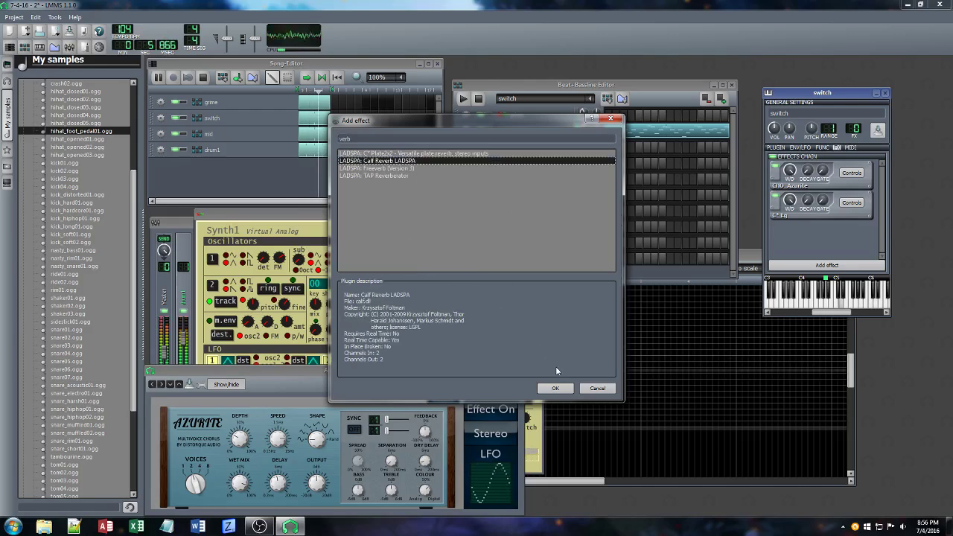
click(555, 388)
Place the Calf Reverb window beside the Synth1 interface and raise the reverb's Treble Cut
drag(891, 424, 577, 315)
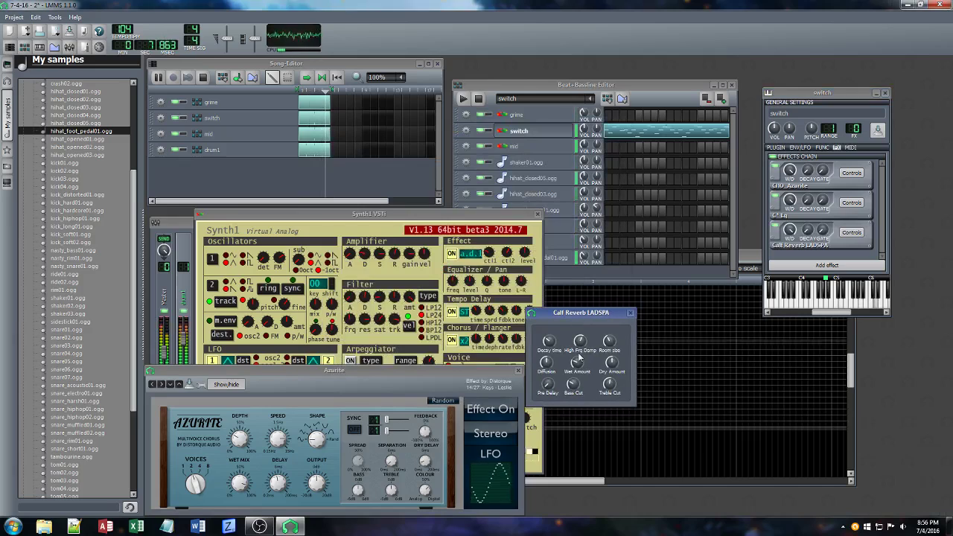
mouse_move(609, 384)
drag(610, 384, 582, 317)
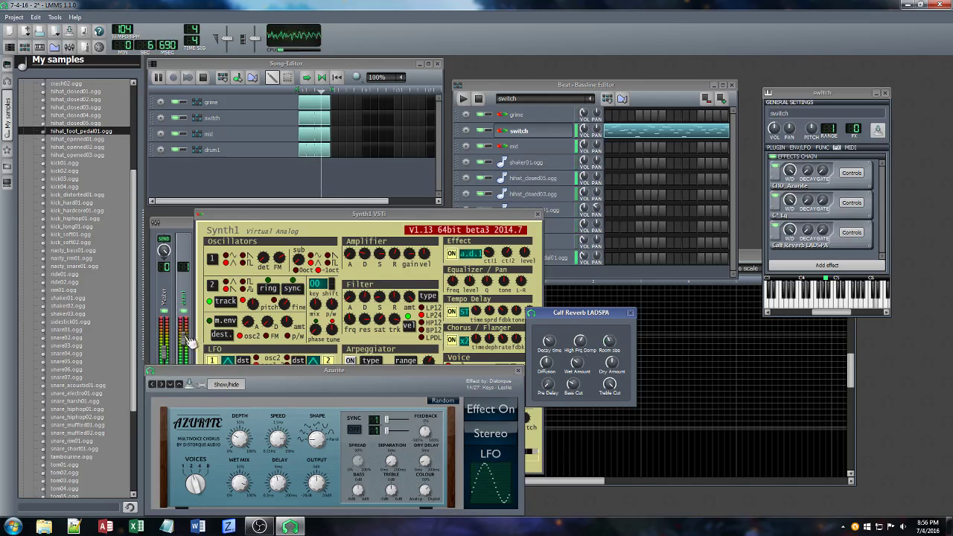
Set the Master channel's volume in the FX mixer to 70%
drag(236, 43, 238, 48)
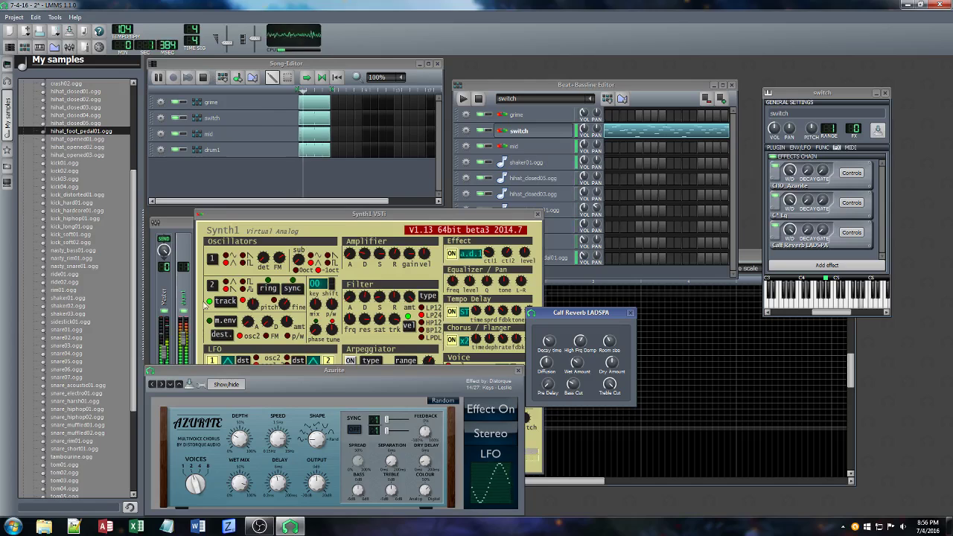
click(165, 350)
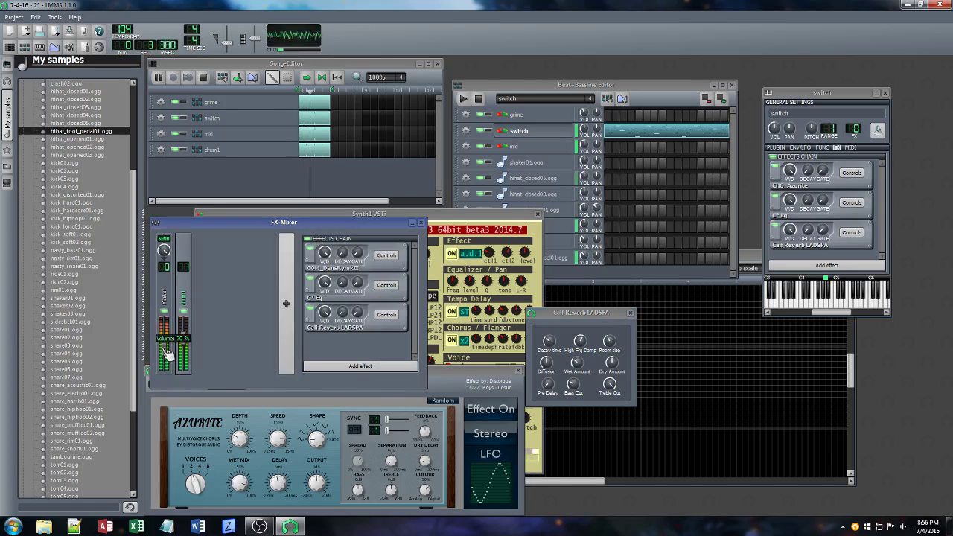
Adjust the effect level and the filter saturation in the switch track's Synth1
click(469, 219)
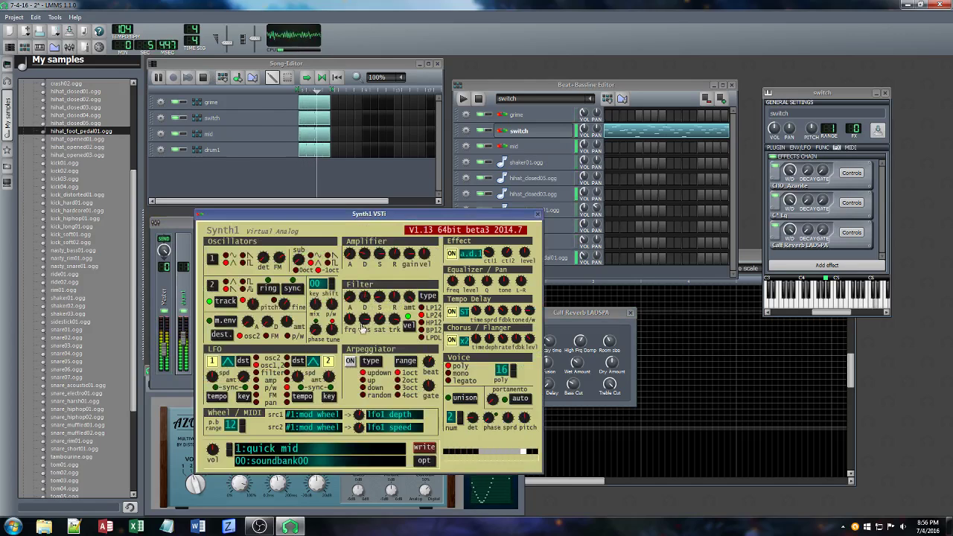
drag(522, 253, 520, 248)
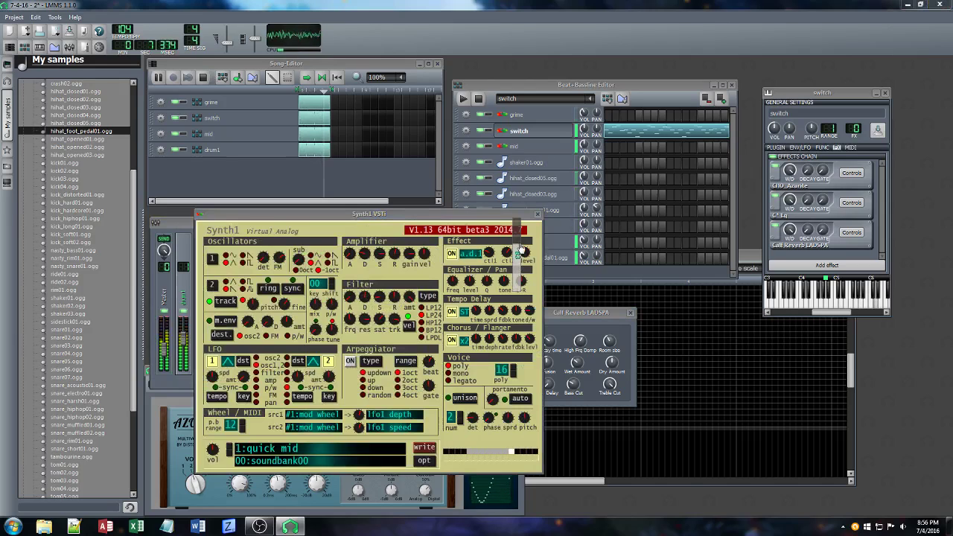
drag(377, 319, 378, 293)
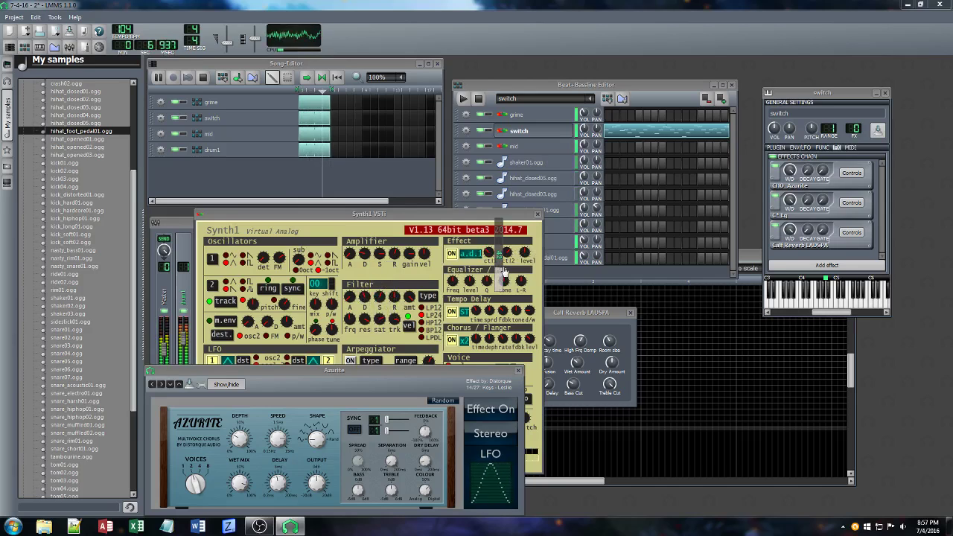
Fine-tune the Calf Reverb's Wet Amount on the switch track and slightly lower the volume of FX mixer channel 1
click(611, 317)
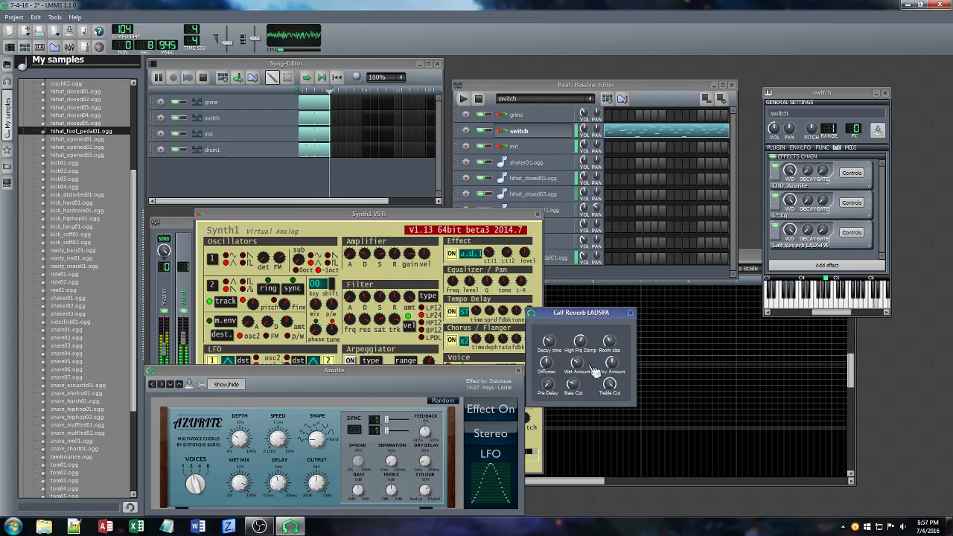
drag(583, 364, 583, 362)
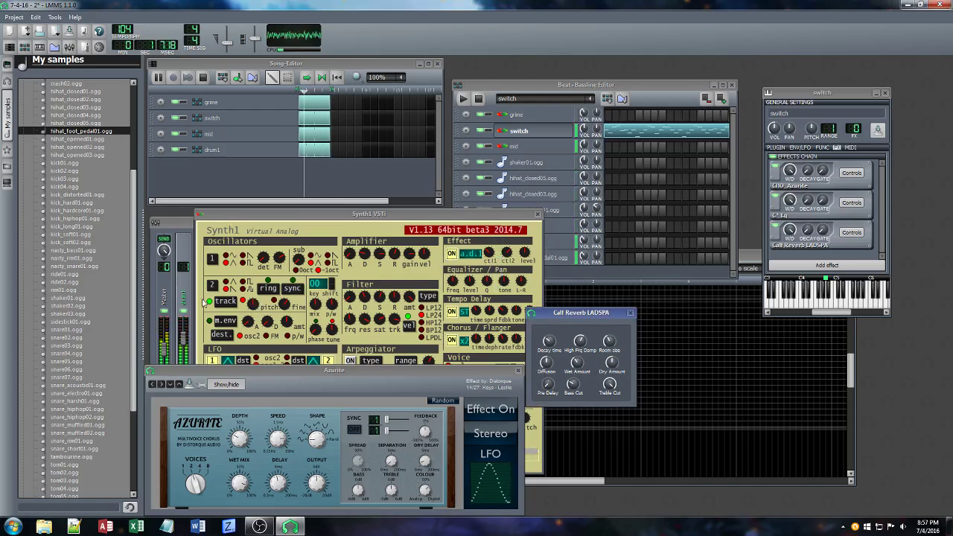
click(185, 339)
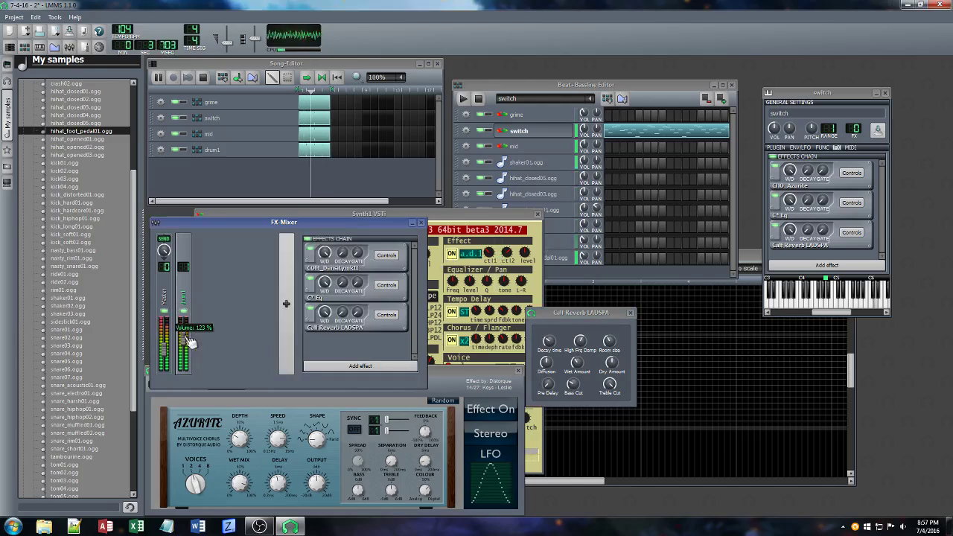
drag(187, 343, 187, 345)
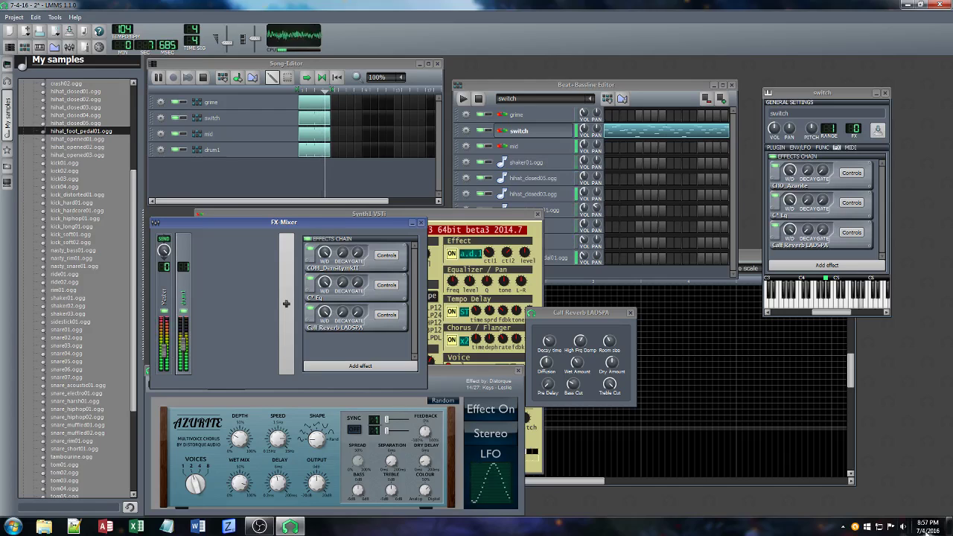
Check the system volume and set the Calf Reverb's Dry Amount on the switch track to 1.1825
click(904, 526)
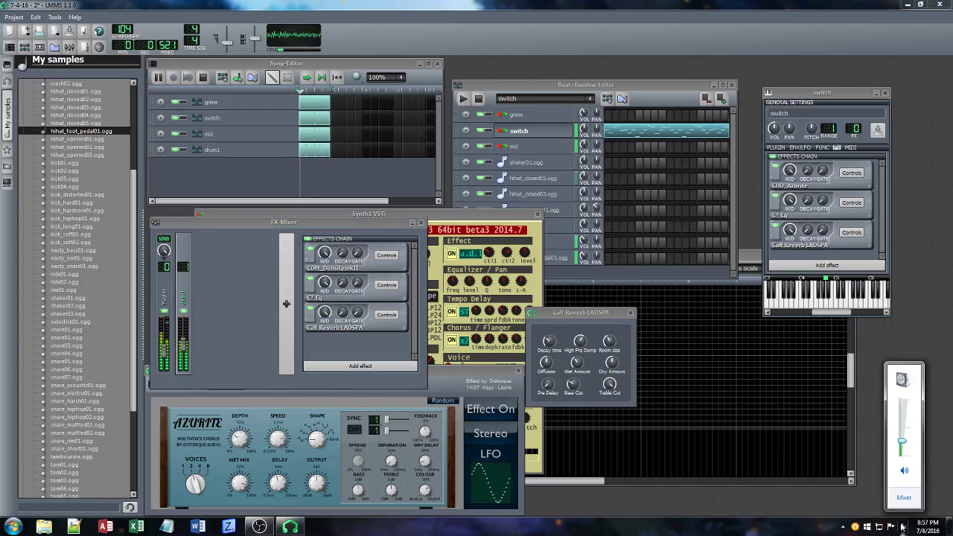
click(405, 4)
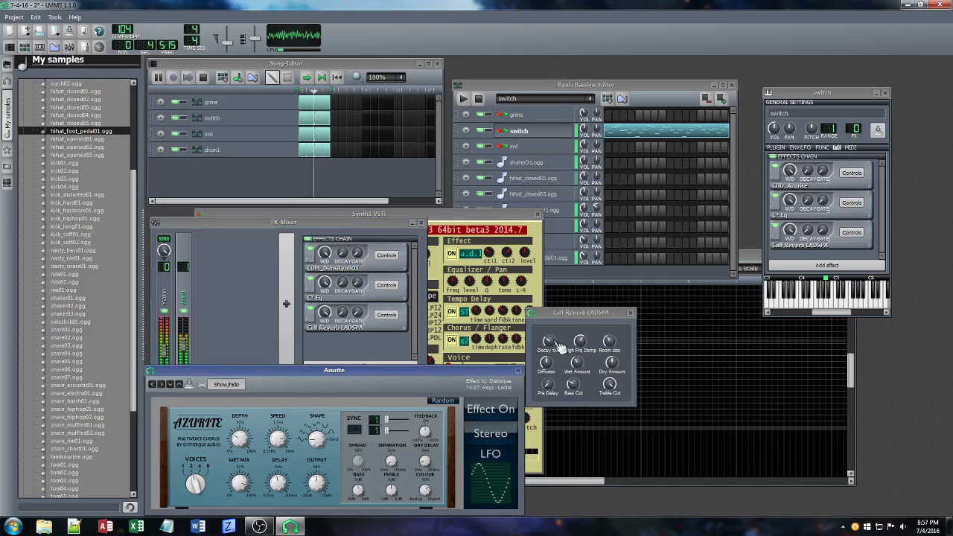
click(612, 362)
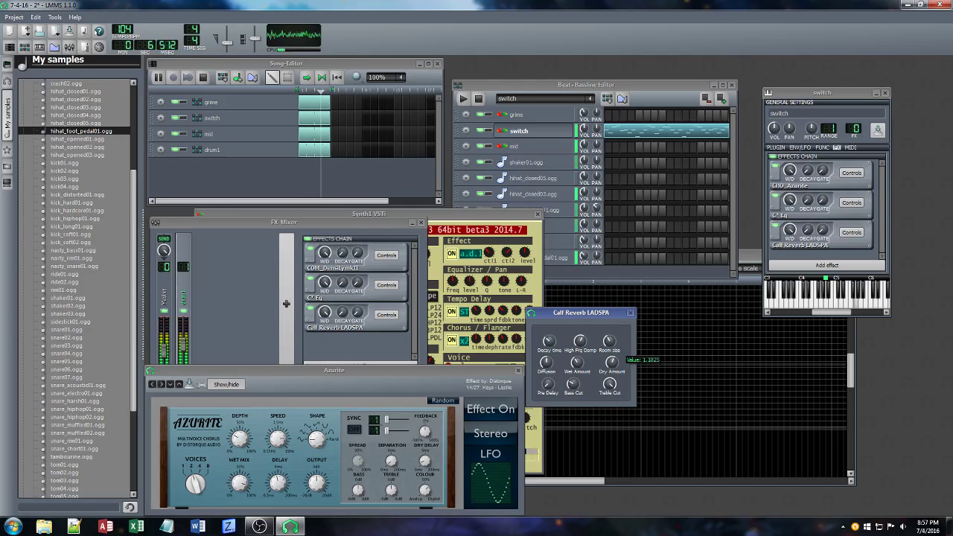
Adjust the effect controls and the filter resonance in the switch track's Synth1
click(453, 221)
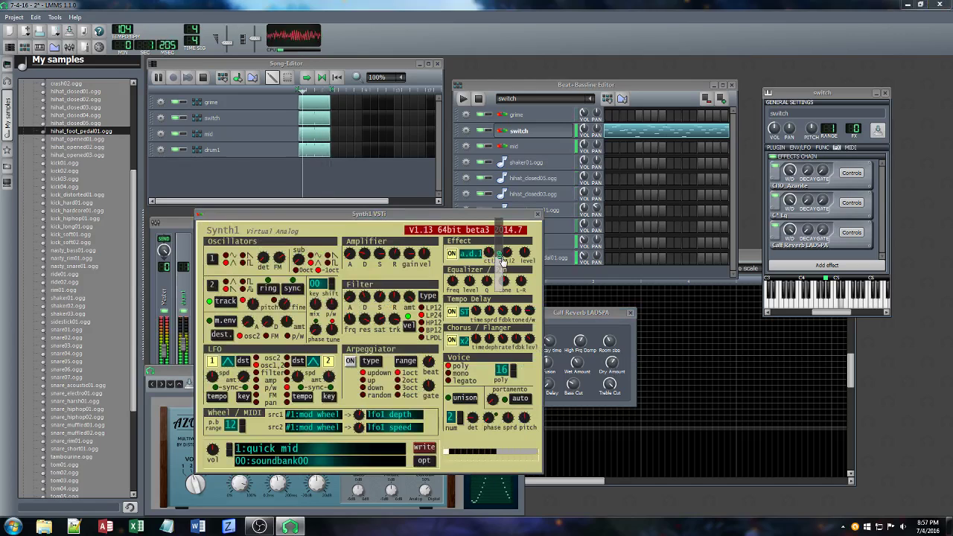
click(363, 326)
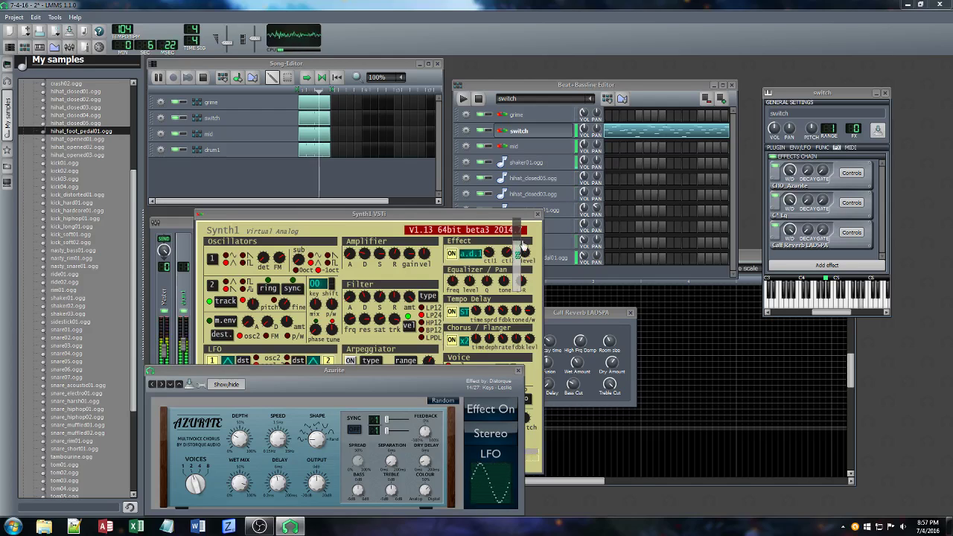
Switch to the grime pattern and open the grime track's Synth1 interface
click(202, 102)
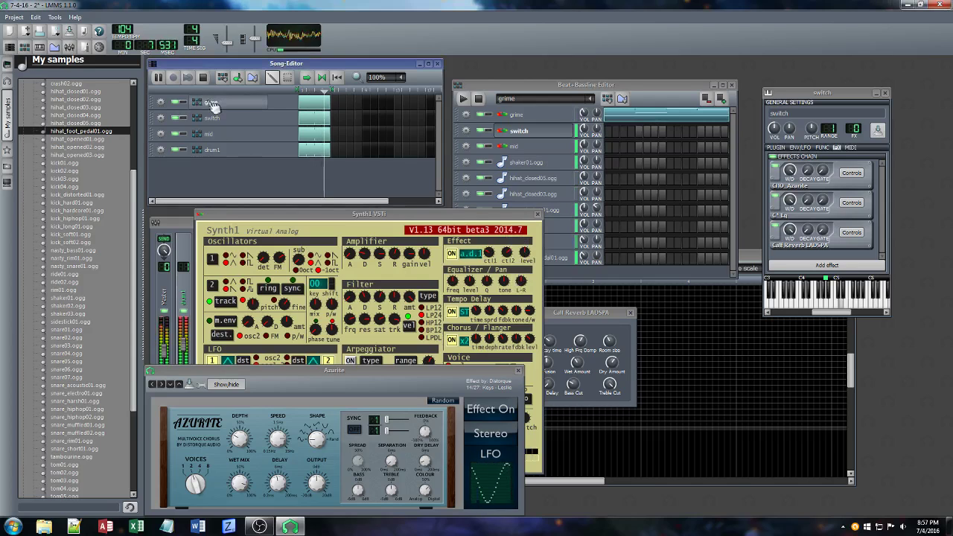
click(518, 115)
click(857, 189)
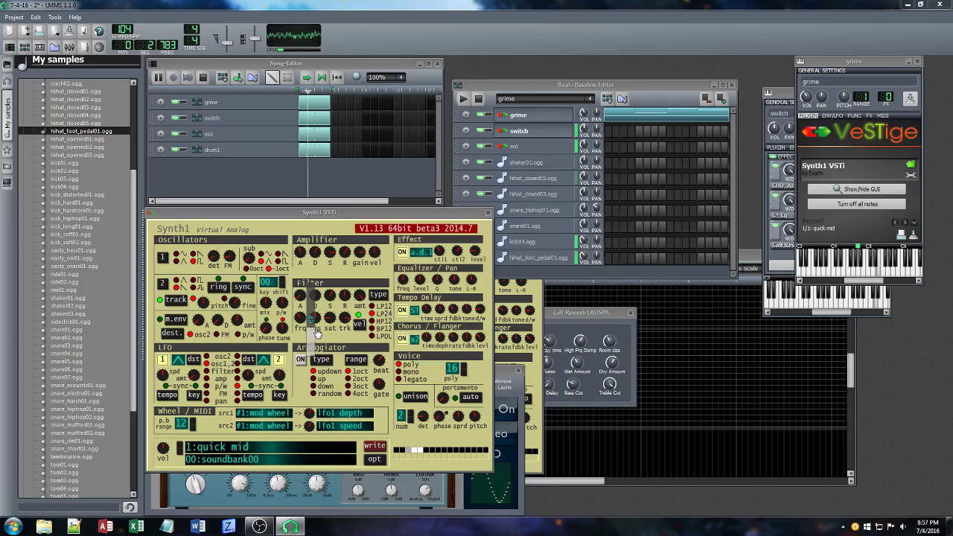
Adjust the effect level and sub oscillator level in the grime track's Synth1 and move its window aside
mouse_move(344, 321)
mouse_down()
mouse_move(345, 341)
mouse_move(349, 320)
mouse_up()
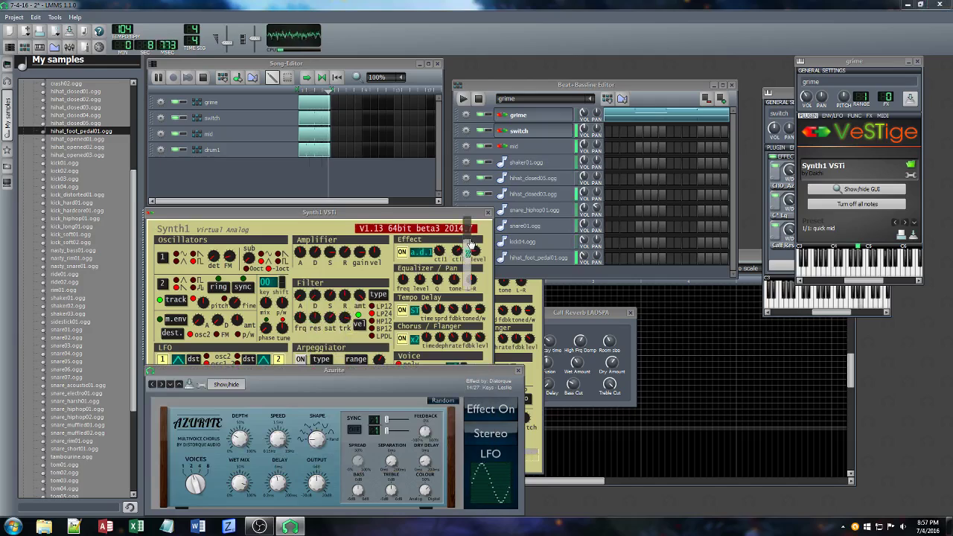
click(590, 129)
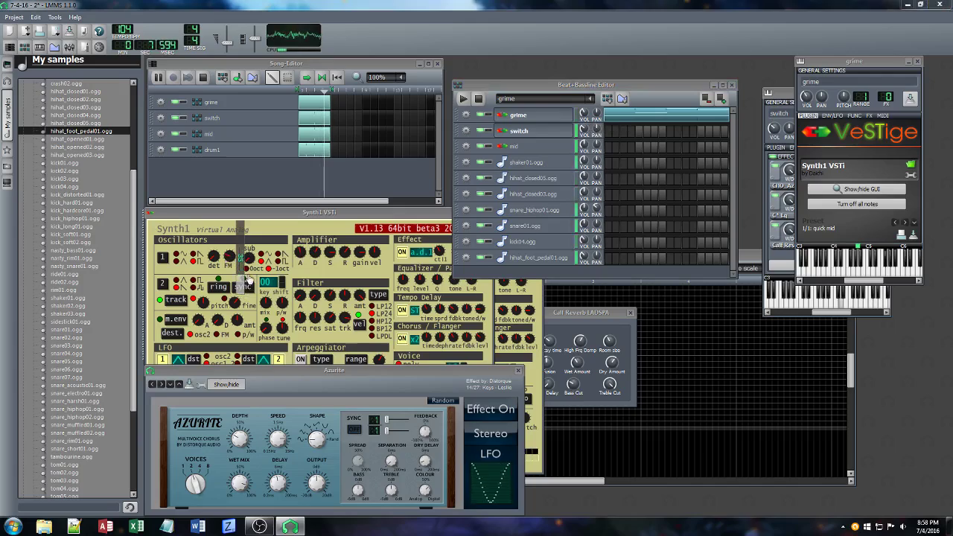
drag(243, 223, 571, 192)
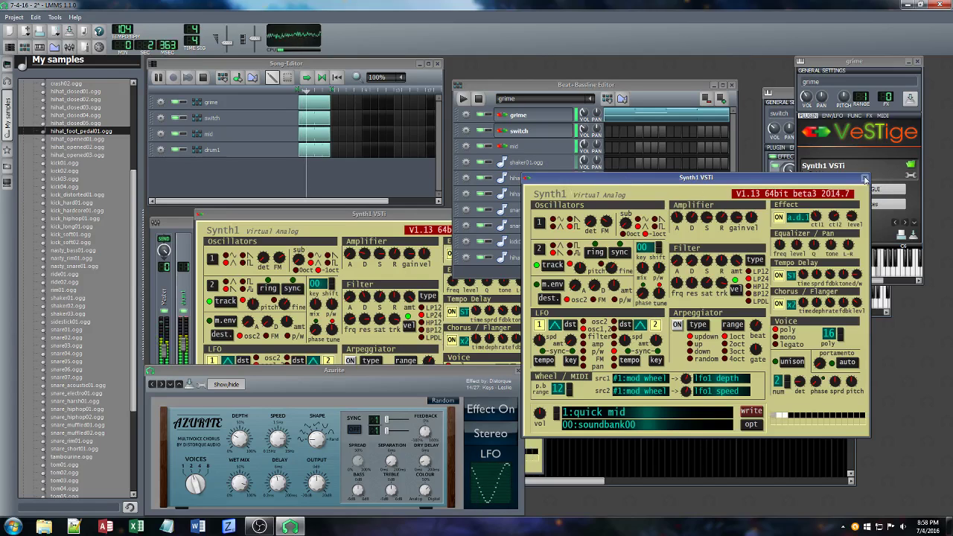
Close the open Synth1, Azurite and Calf Reverb windows, and reopen the grime track's Synth1 interface
click(864, 178)
click(519, 375)
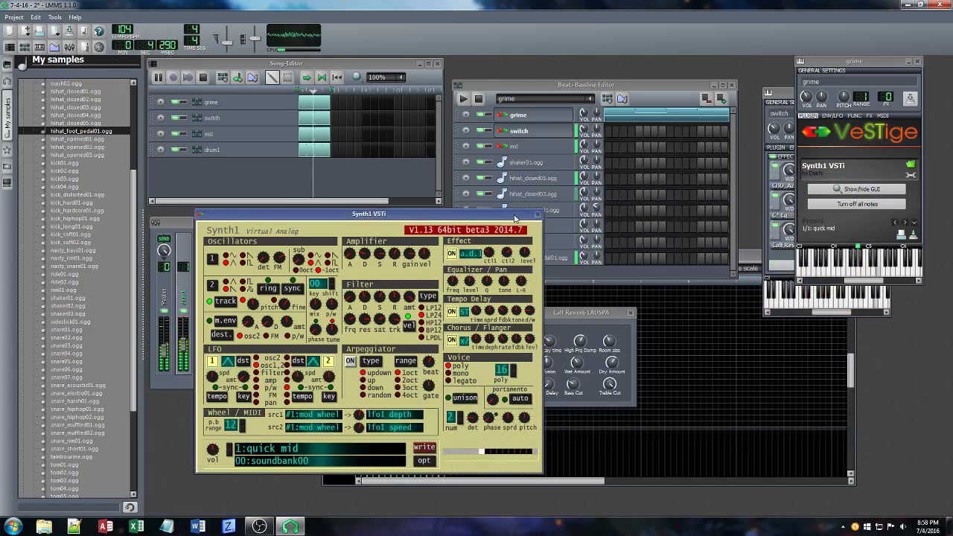
click(539, 219)
click(631, 313)
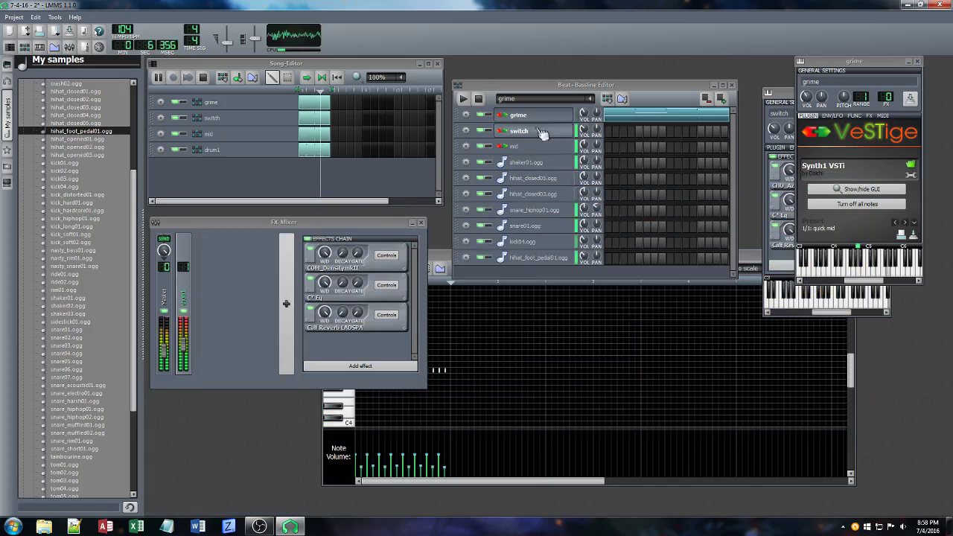
click(533, 117)
click(534, 117)
click(835, 192)
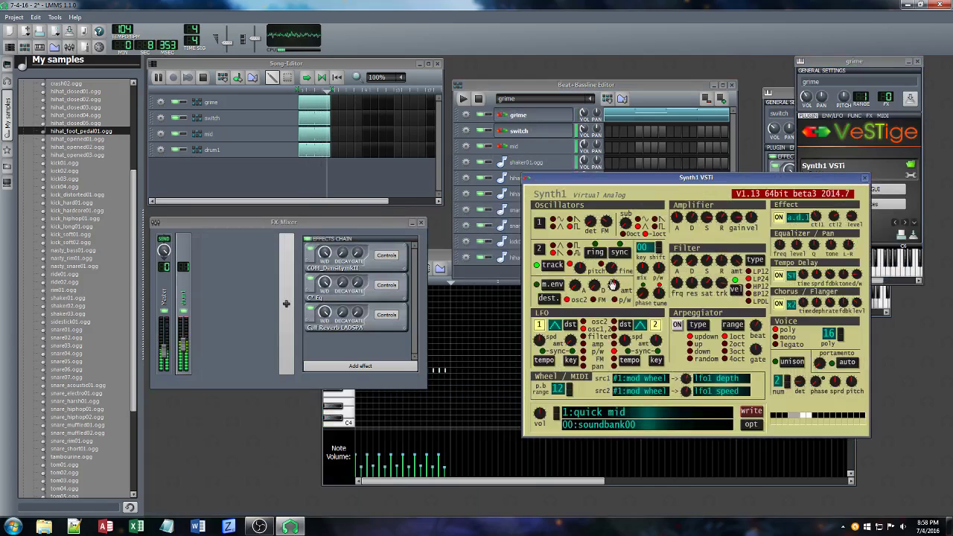
Adjust the filter resonance in the grime track's Synth1 and move its window clear of the instrument settings
drag(702, 285, 705, 267)
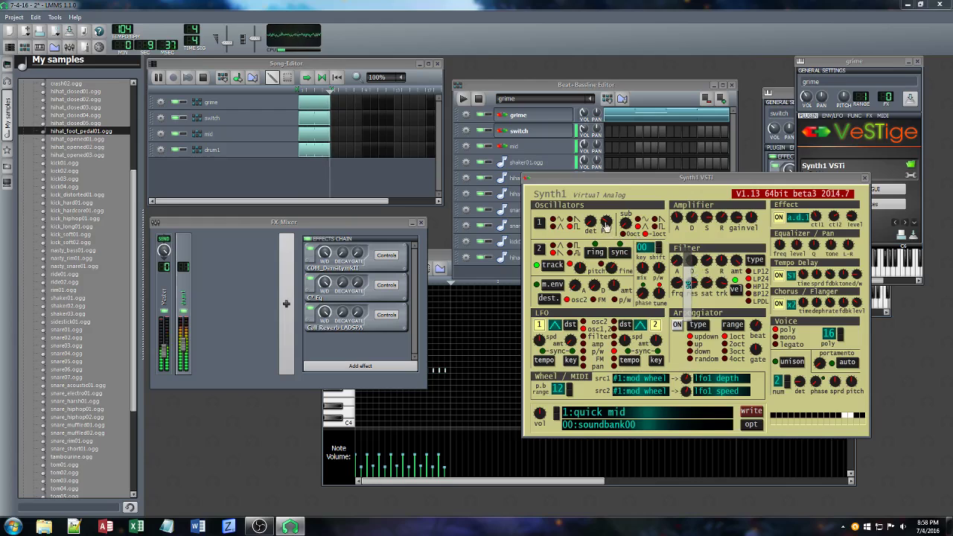
click(668, 181)
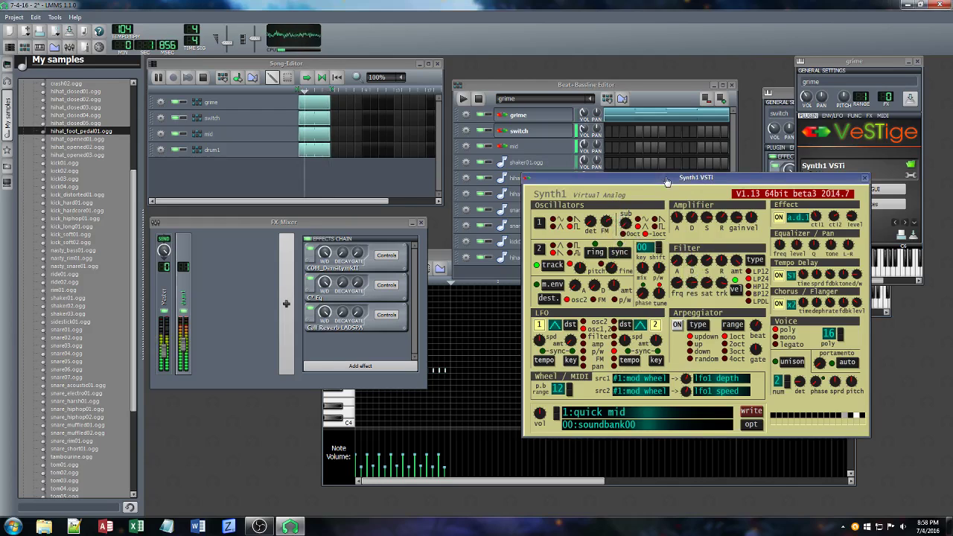
drag(669, 181, 432, 207)
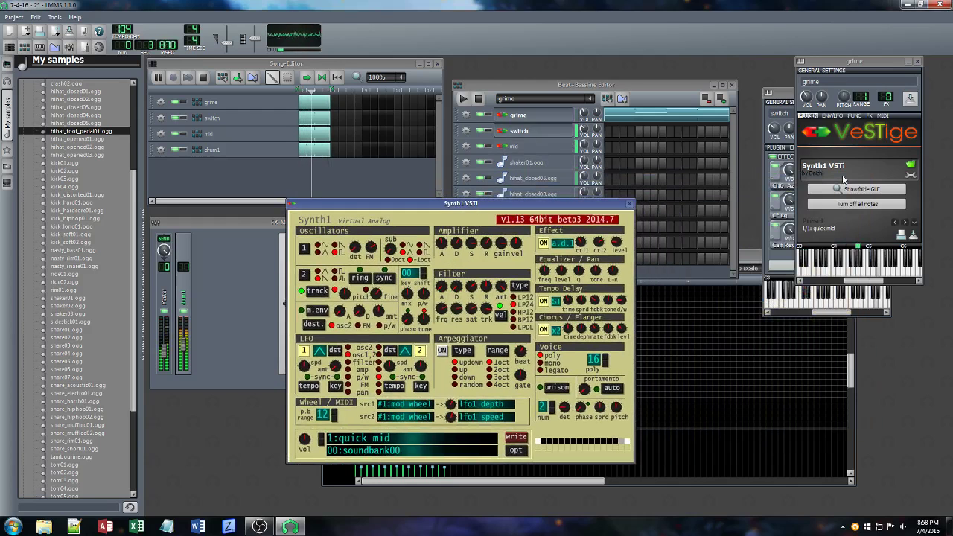
Open the HyBrit amp and Calf Reverb controls from the grime track's effects chain
click(870, 115)
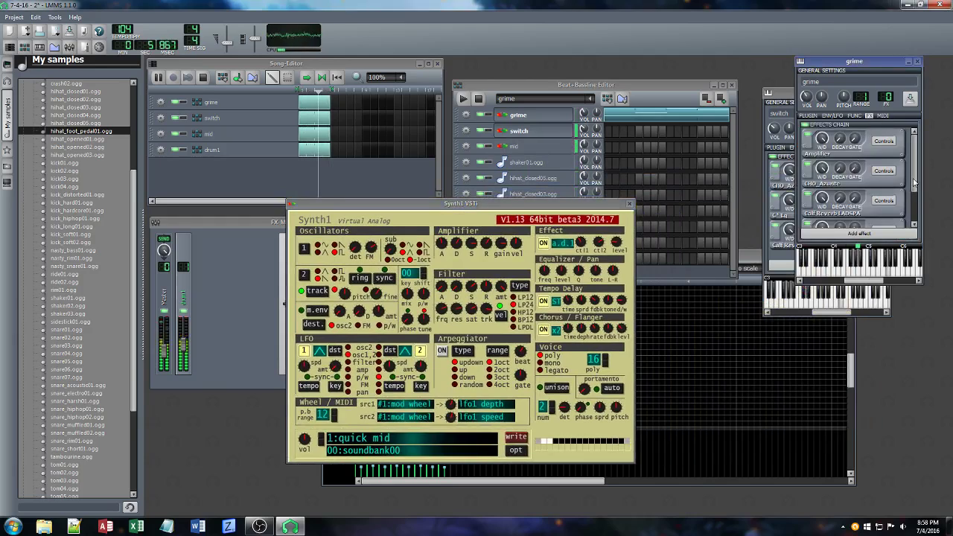
scroll(915, 183, down, 3)
click(884, 181)
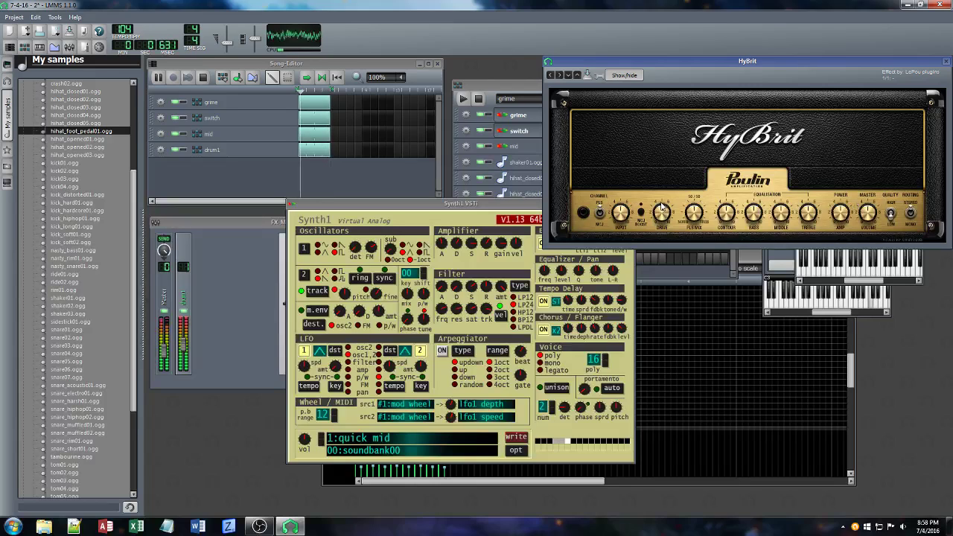
click(528, 203)
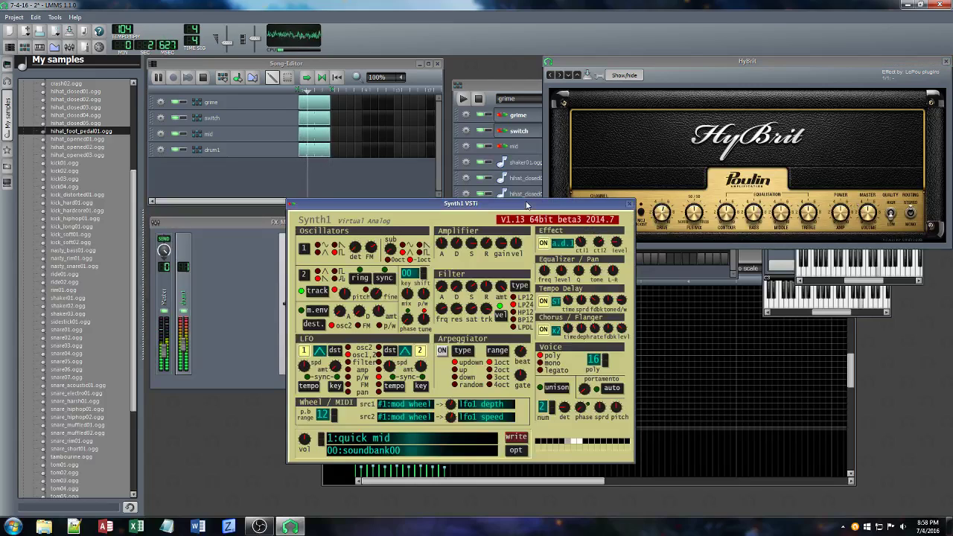
drag(890, 64, 560, 112)
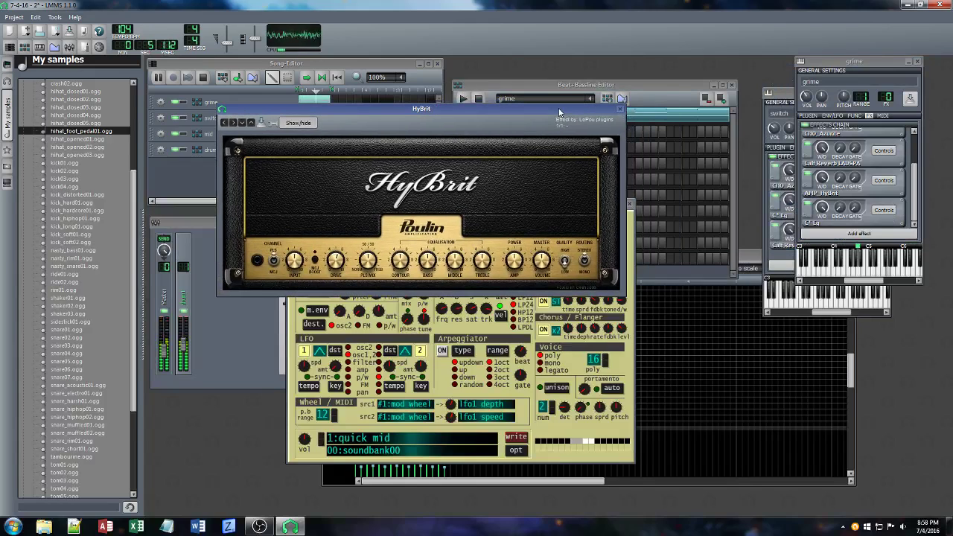
click(885, 150)
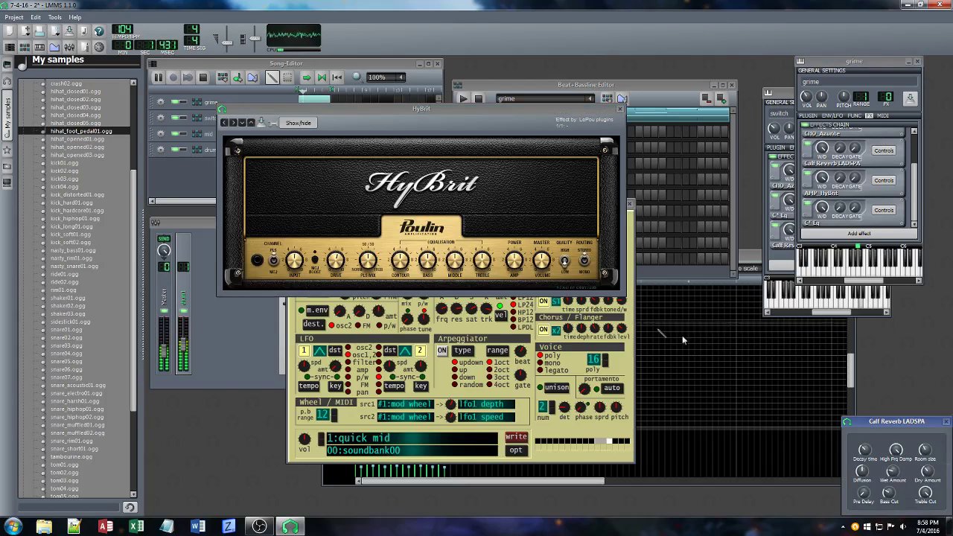
Adjust the effect level and filter controls in the grime track's Synth1, and close the HyBrit window
click(630, 213)
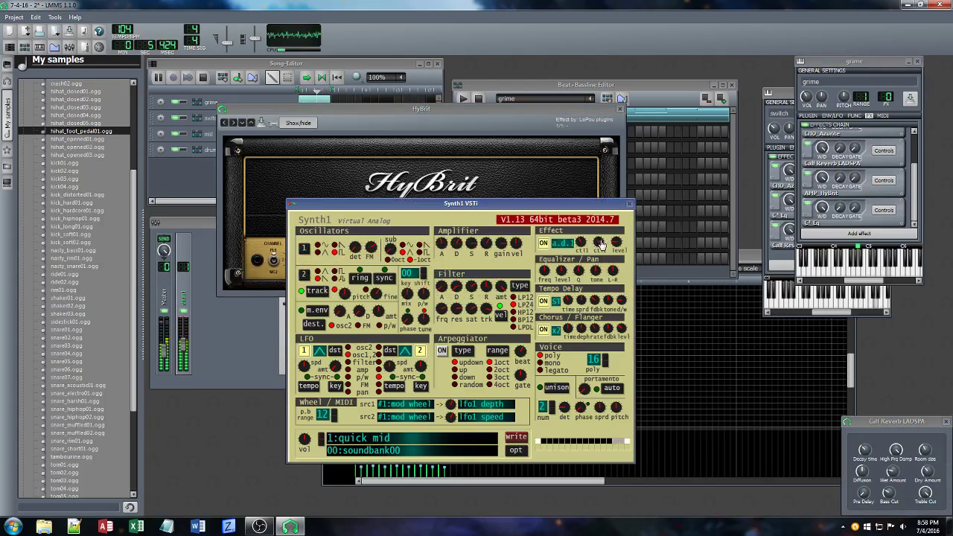
drag(601, 243, 612, 223)
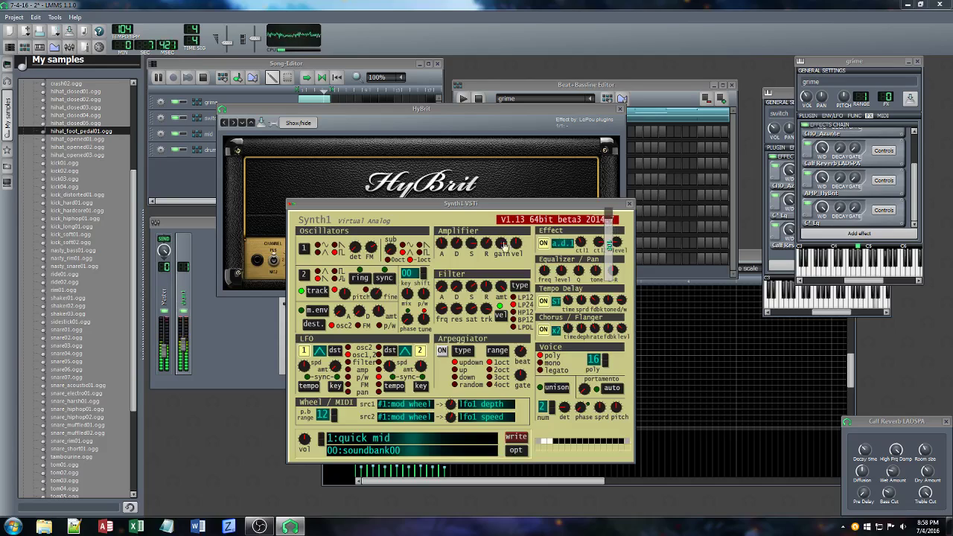
drag(487, 308, 496, 329)
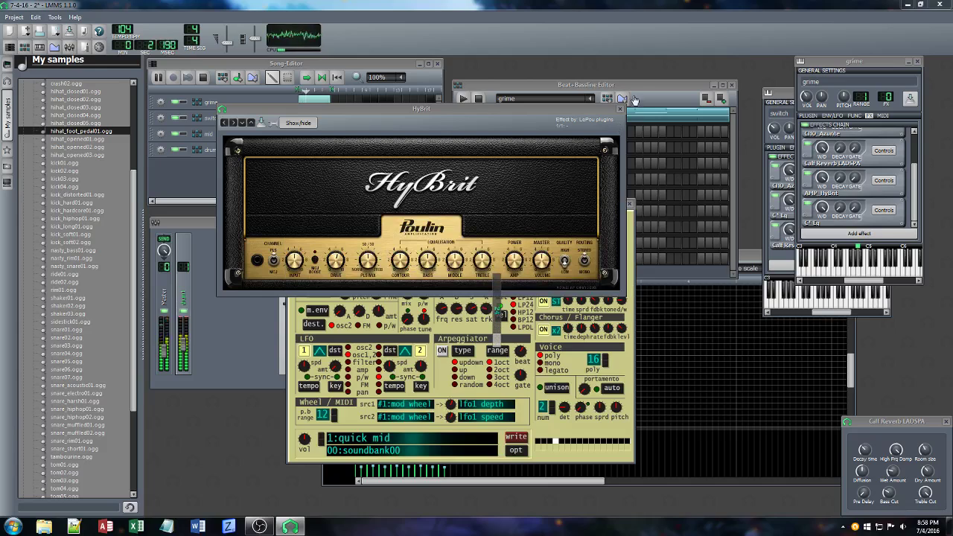
click(620, 112)
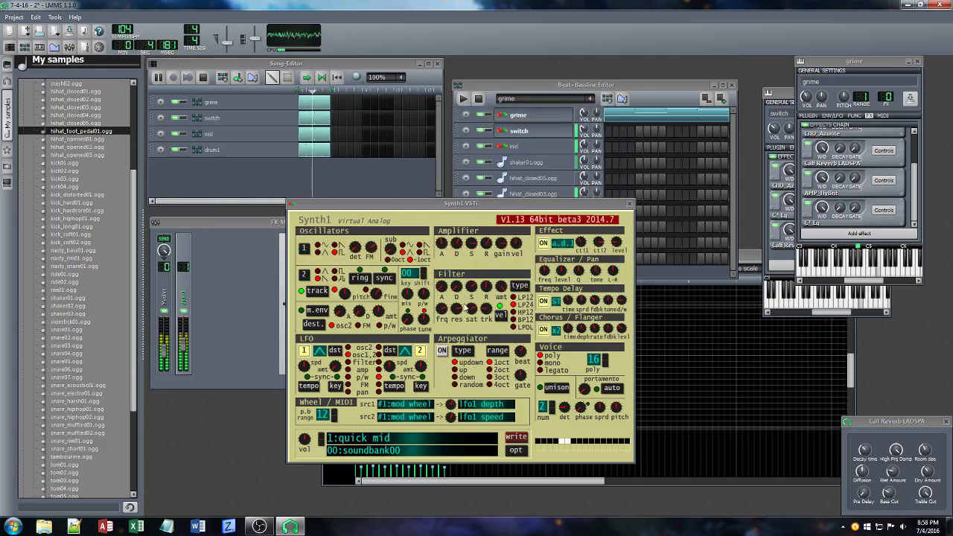
drag(457, 296, 456, 336)
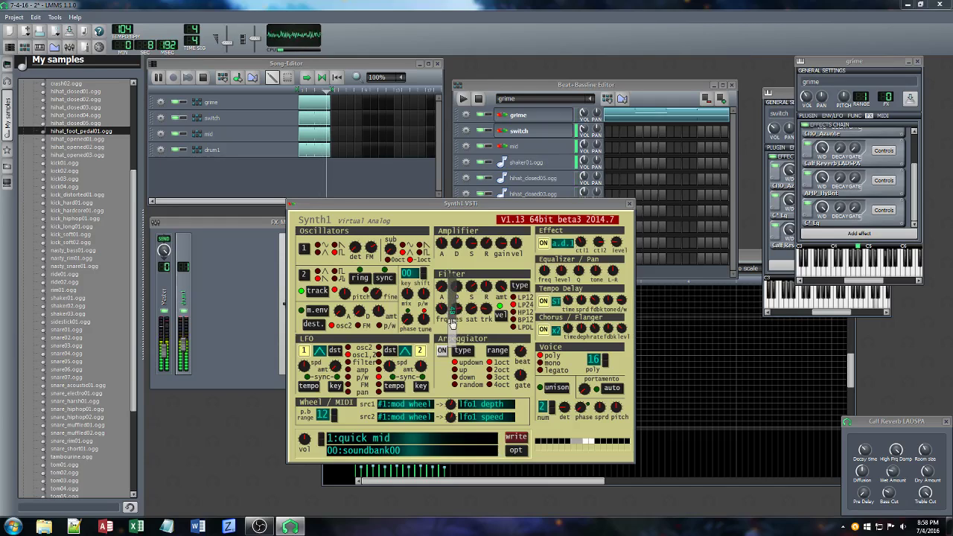
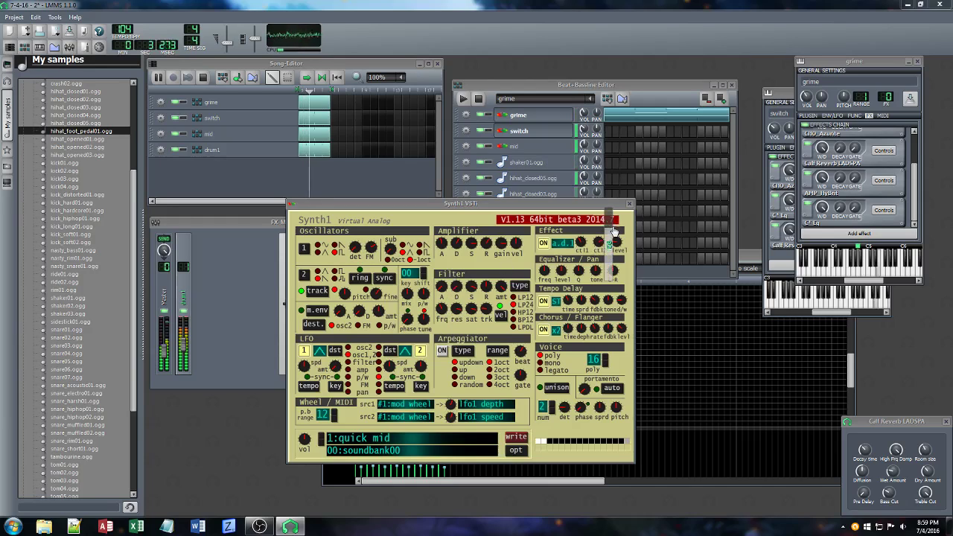
Adjust the second effect control in grime's Synth1, set the Calf Reverb's Wet Amount to 0.4225 and close the reverb
drag(615, 242, 594, 247)
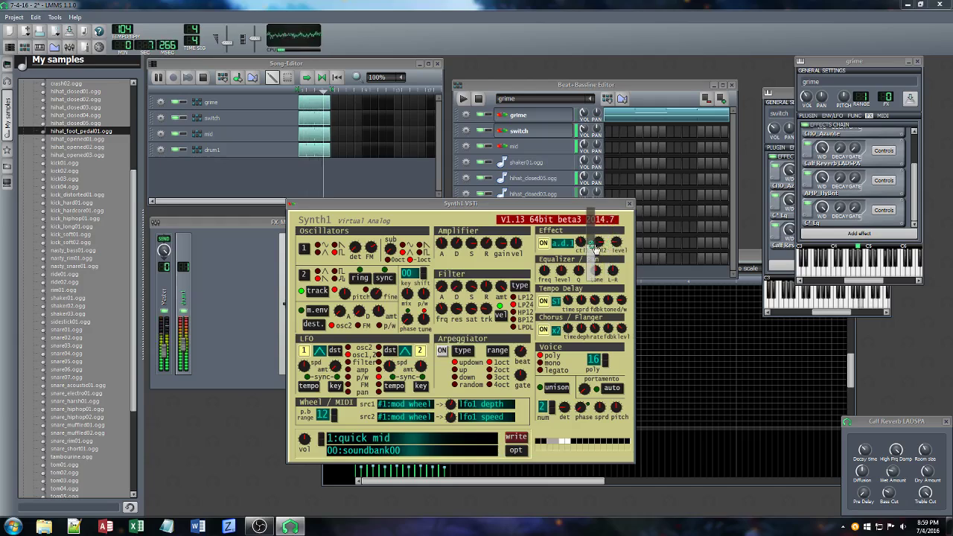
click(891, 471)
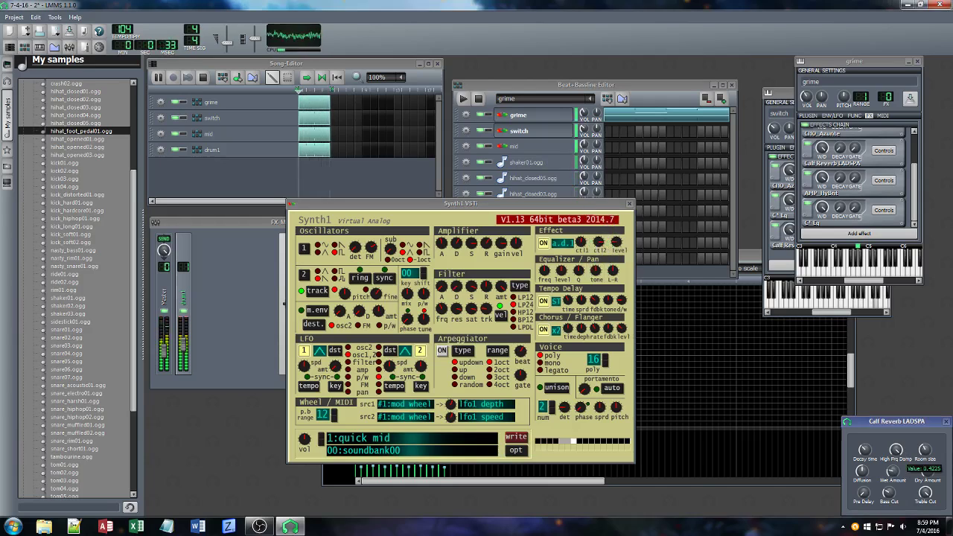
click(945, 423)
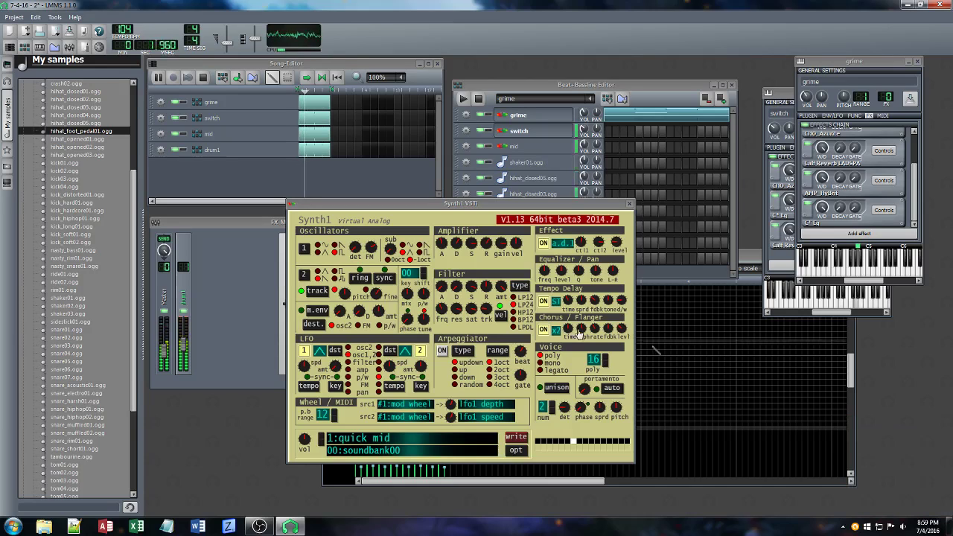
Rebalance the sub oscillator level and adjust the filter resonance and filter sustain in the grime track's Synth1
click(388, 254)
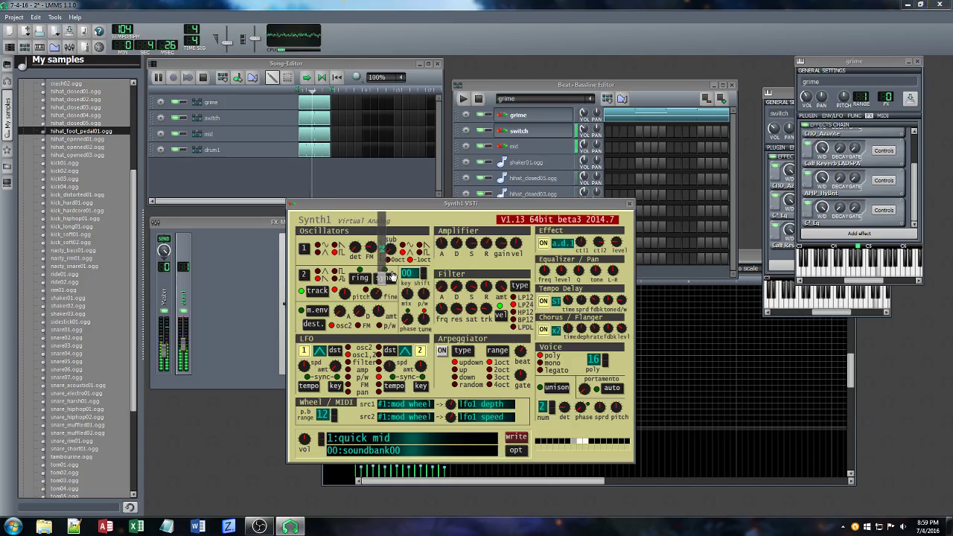
drag(392, 277, 393, 239)
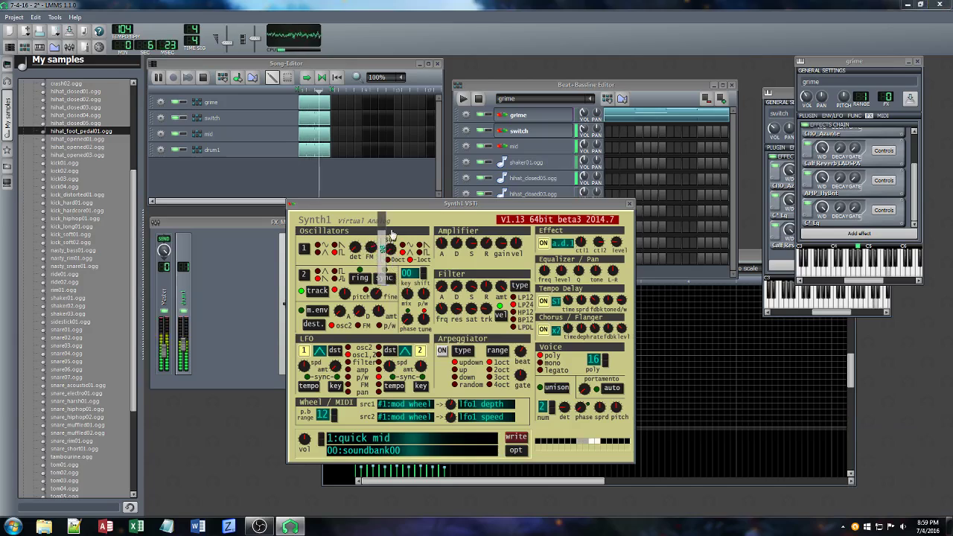
drag(456, 313, 457, 293)
drag(471, 309, 468, 287)
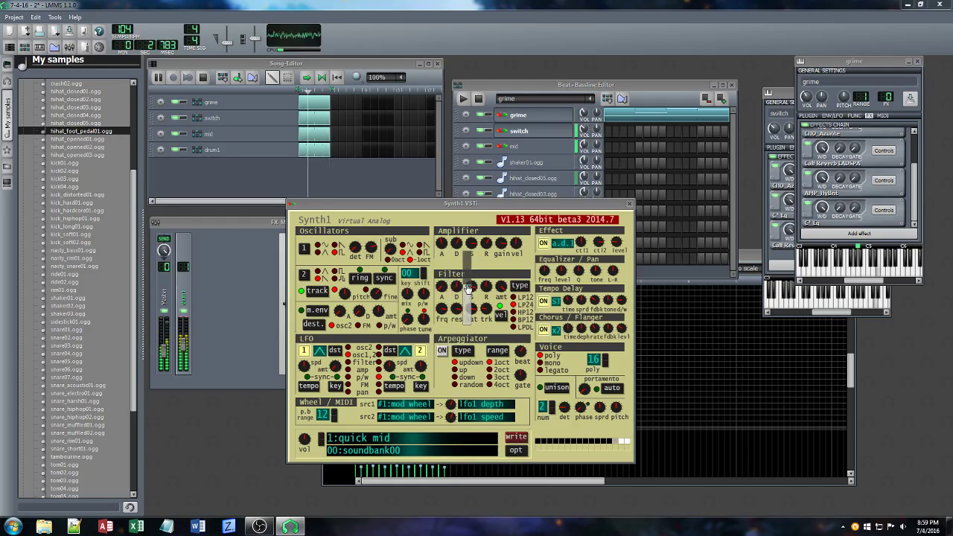
Shape the amplifier envelope's decay and release and the filter envelope amount in the grime track's Synth1
drag(439, 247, 463, 284)
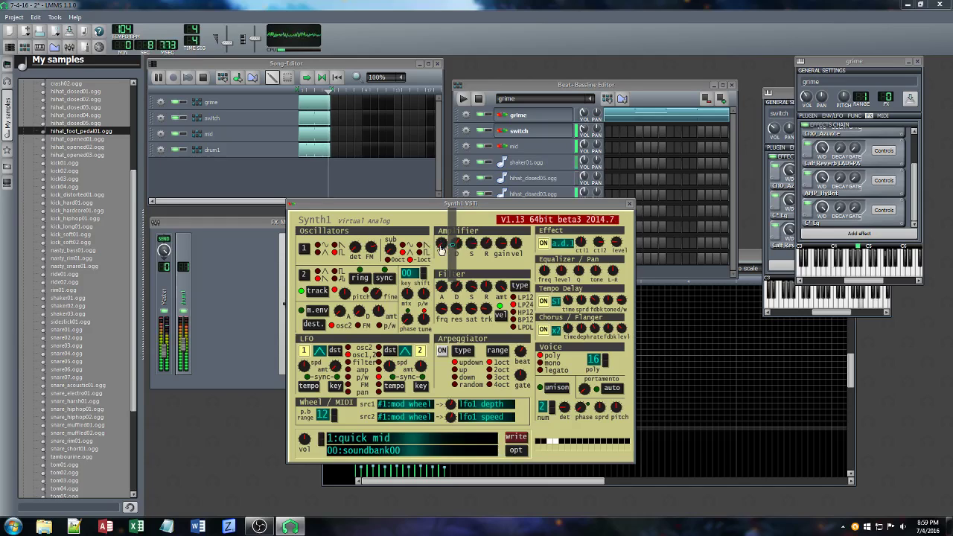
drag(487, 245, 490, 263)
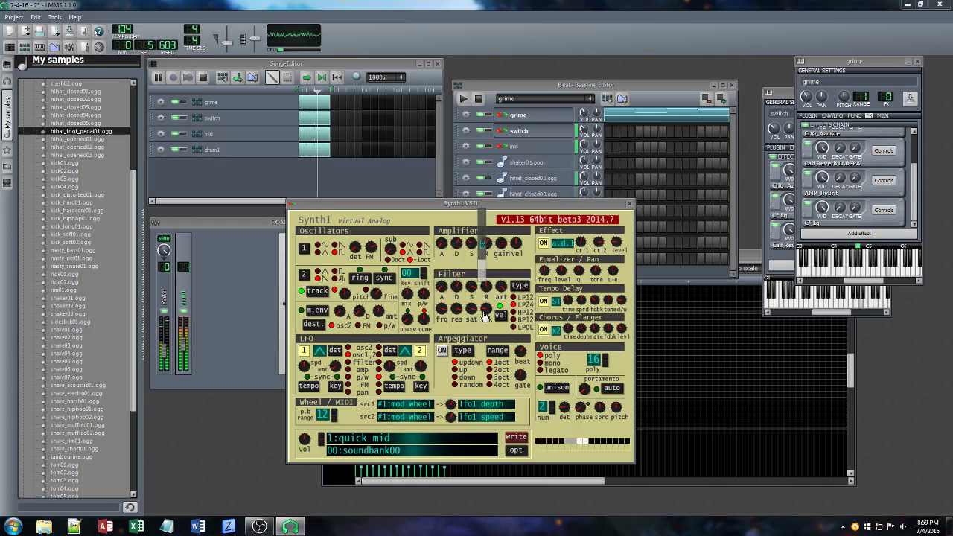
mouse_move(501, 286)
mouse_down()
mouse_move(502, 331)
mouse_move(503, 301)
mouse_up()
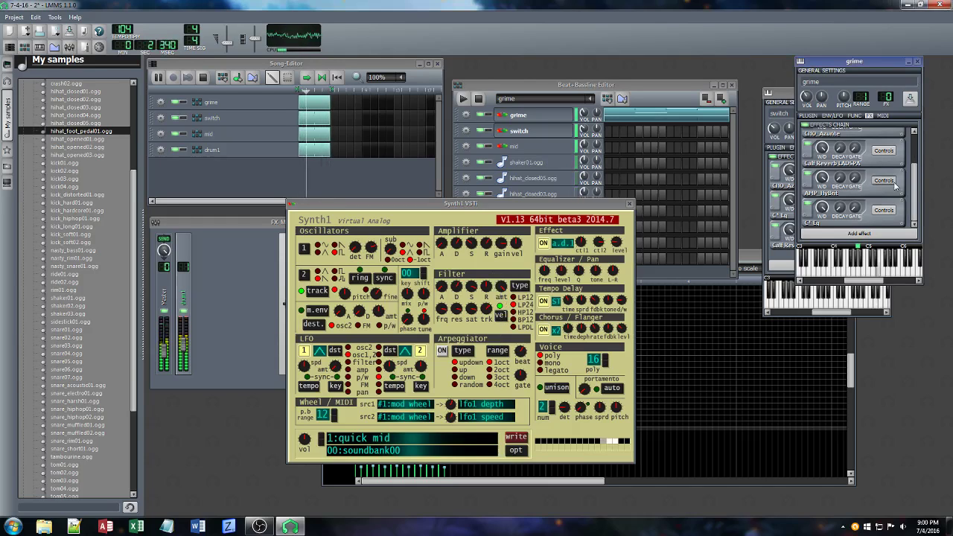
Open the grime track's C* Eq and adjust its 16 kHz and 2 kHz bands
click(884, 210)
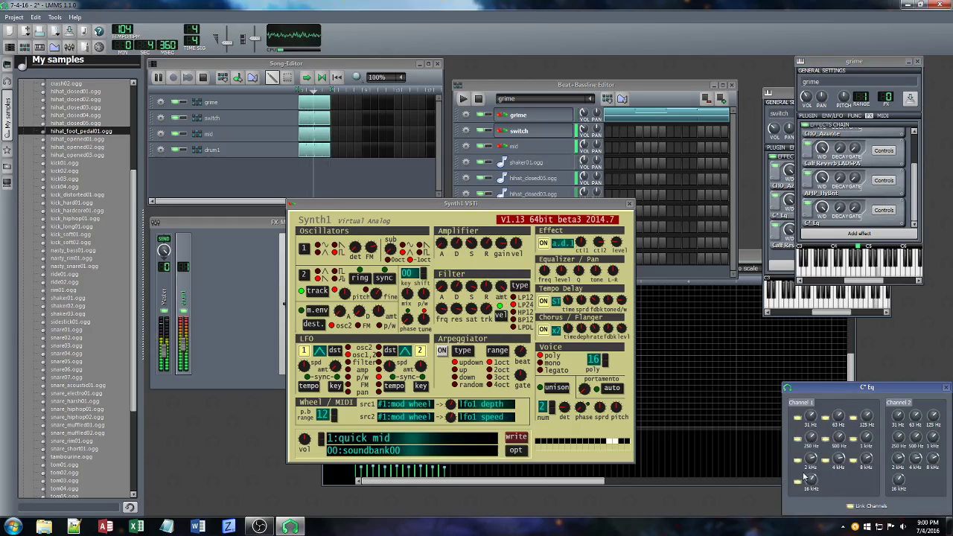
drag(818, 481, 817, 470)
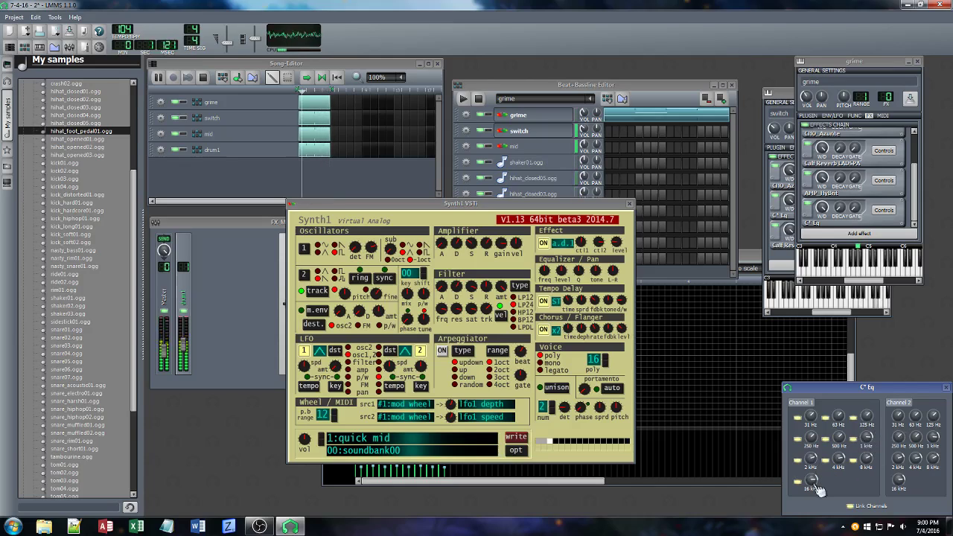
mouse_move(814, 482)
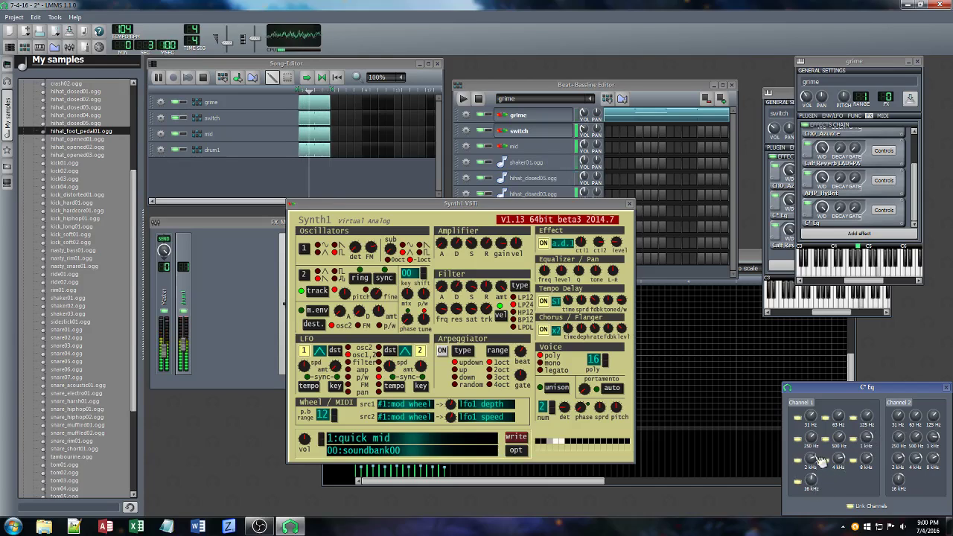
drag(812, 458, 812, 440)
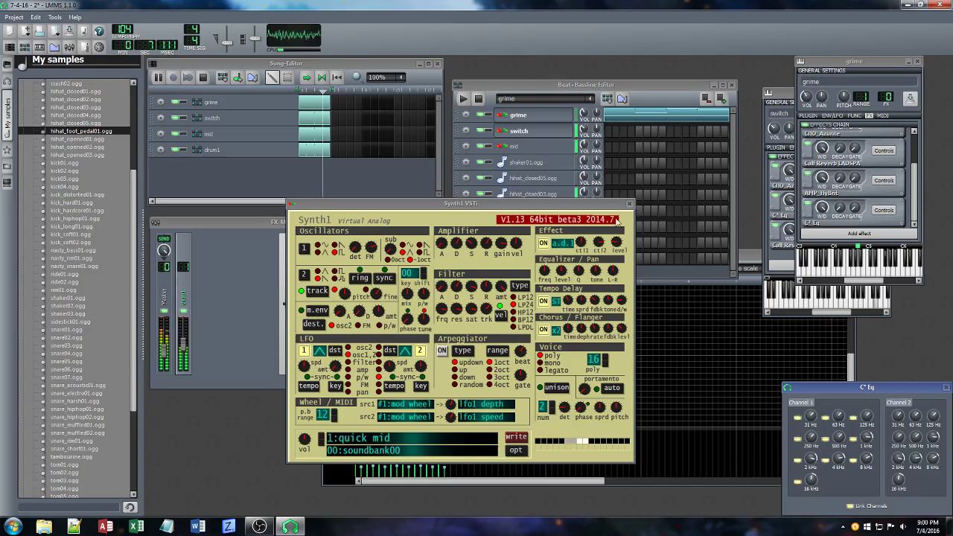
Mute drum1 in the song, and adjust the grime track's 4 kHz and 8 kHz C* Eq bands and Synth1 filter
click(179, 150)
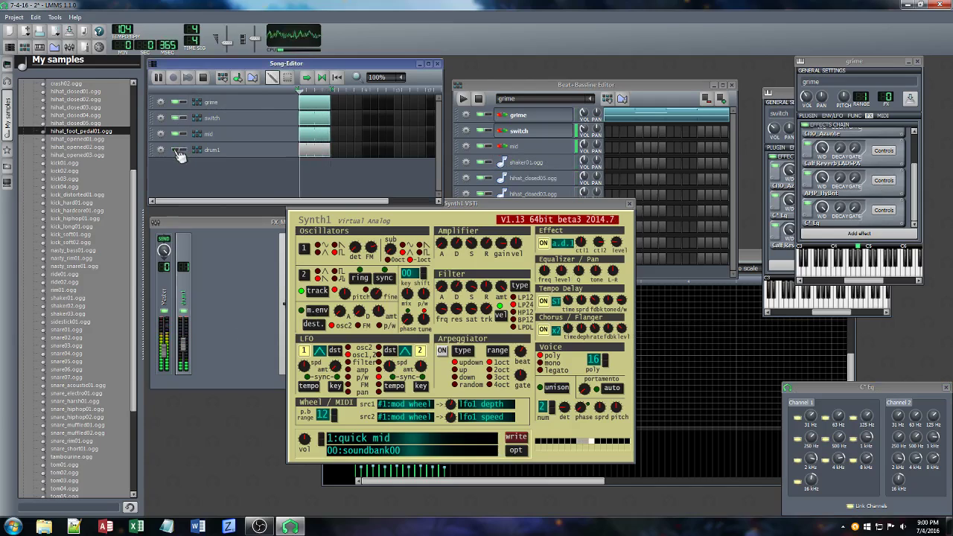
click(864, 465)
drag(859, 463, 838, 459)
drag(485, 309, 499, 287)
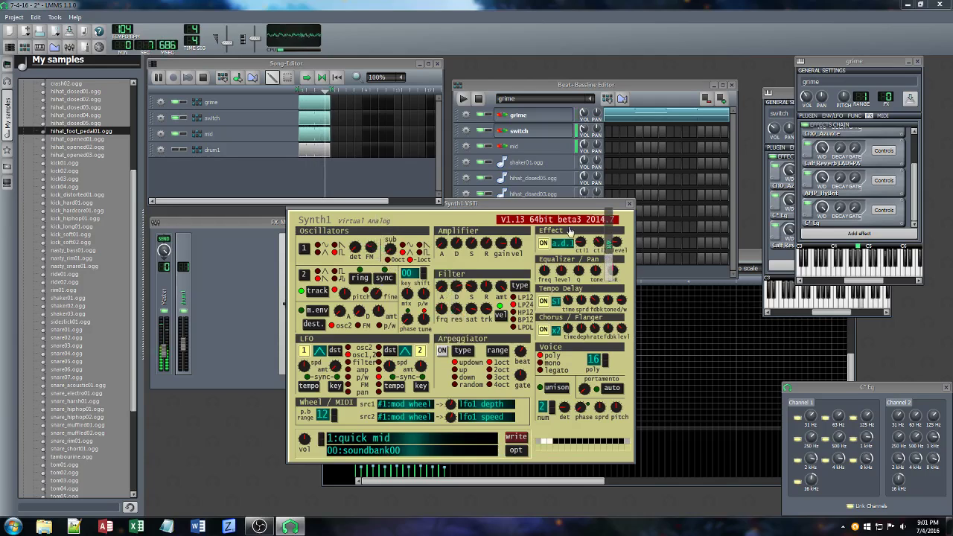
Unmute drum1 in the song, and adjust the grime track's 8 kHz C* Eq band and Synth1 filter release, resonance and effect level
click(180, 152)
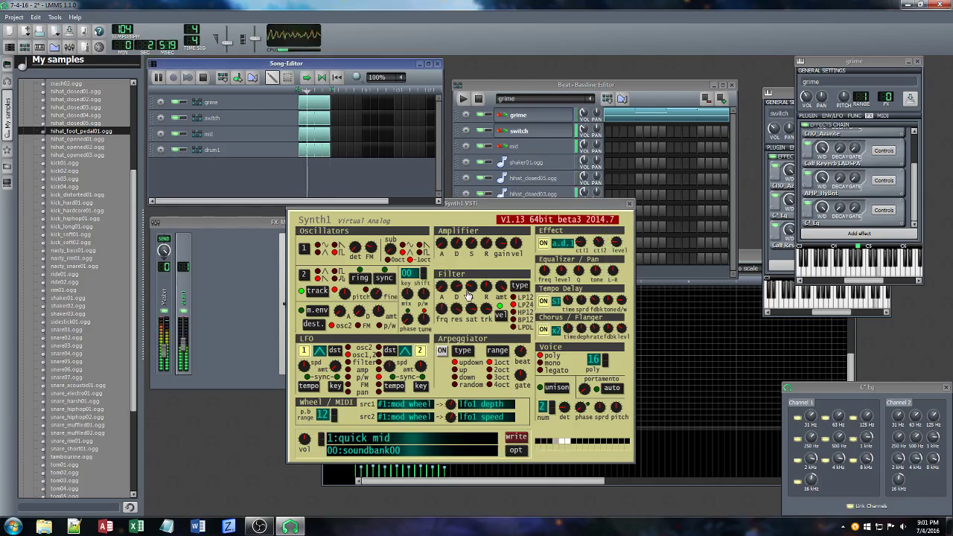
drag(868, 459, 868, 453)
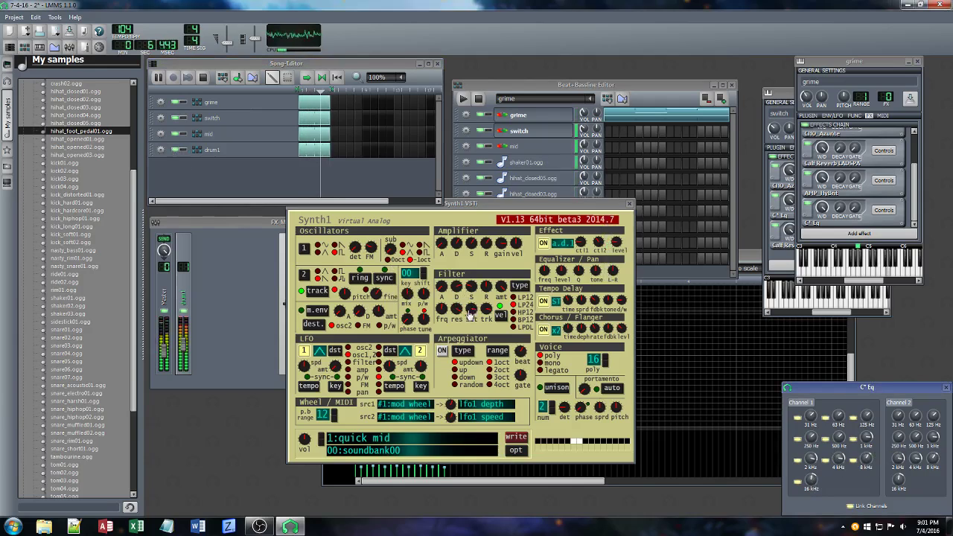
drag(469, 310, 480, 270)
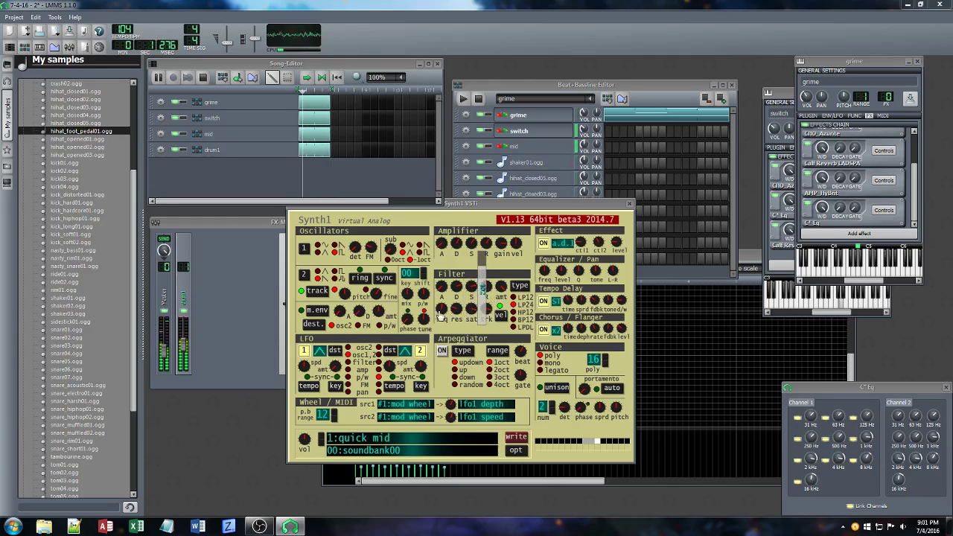
drag(452, 311, 454, 290)
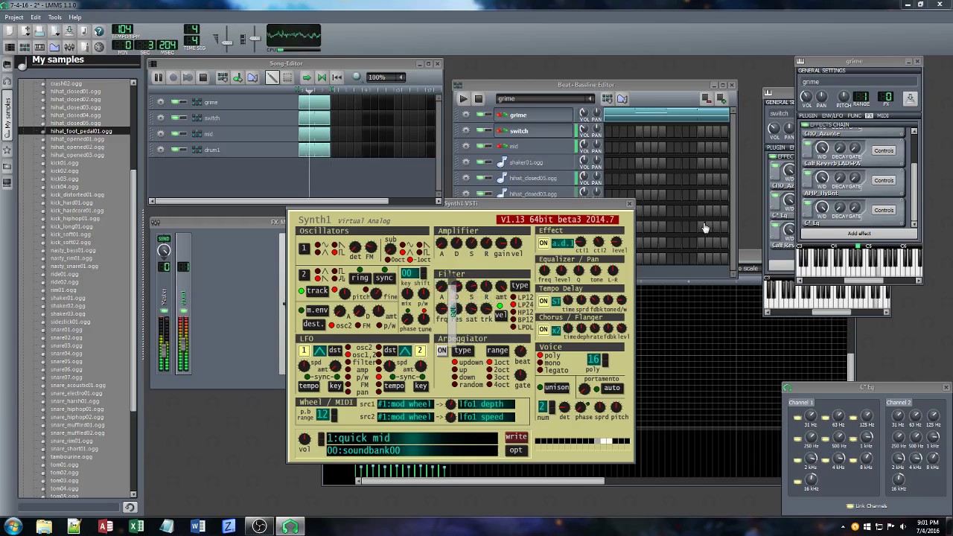
drag(600, 248, 611, 242)
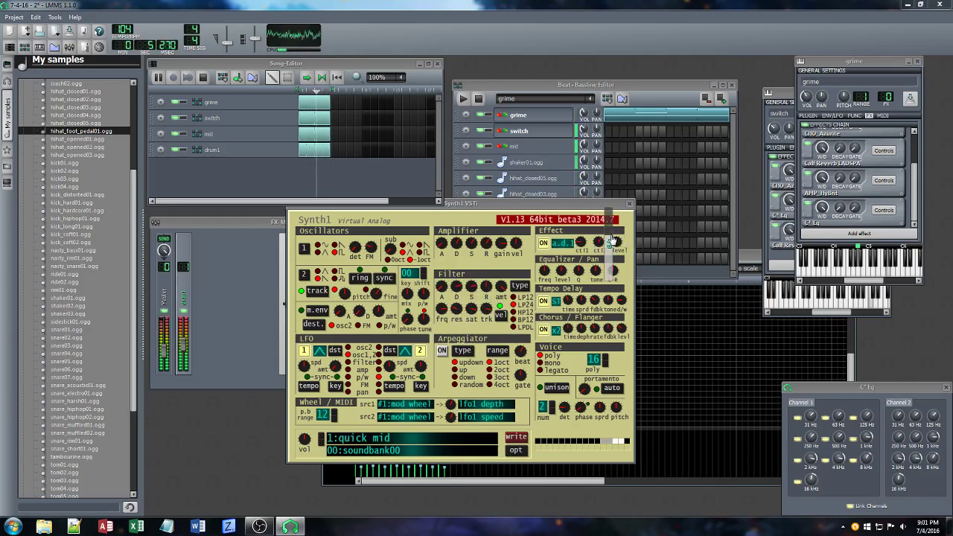
Adjust the grime track's 16 kHz C* Eq band and set its volume to about 62%
click(824, 484)
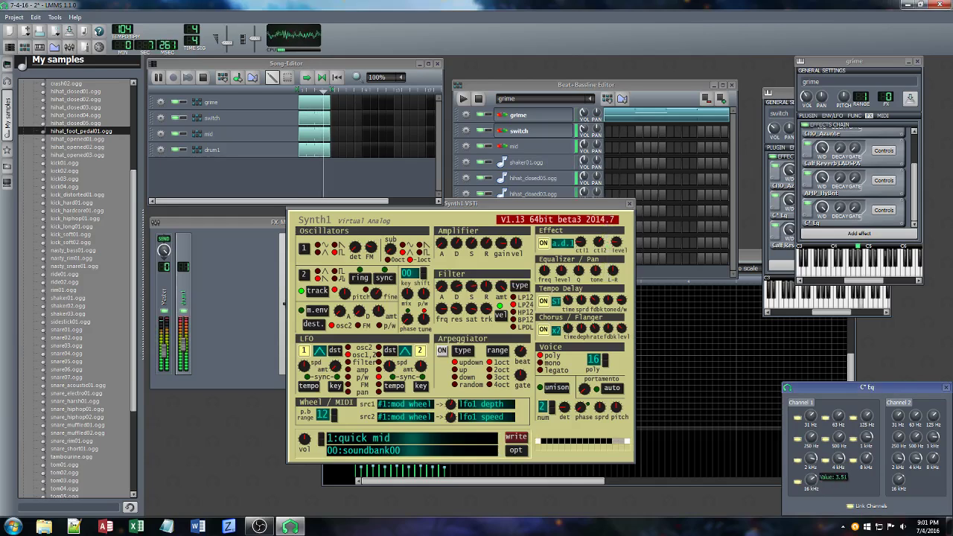
click(587, 113)
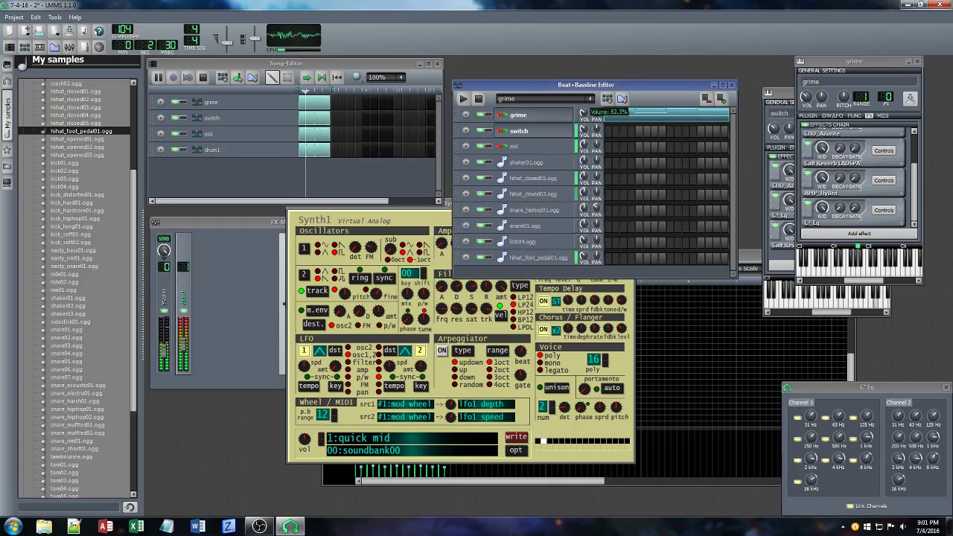
click(824, 178)
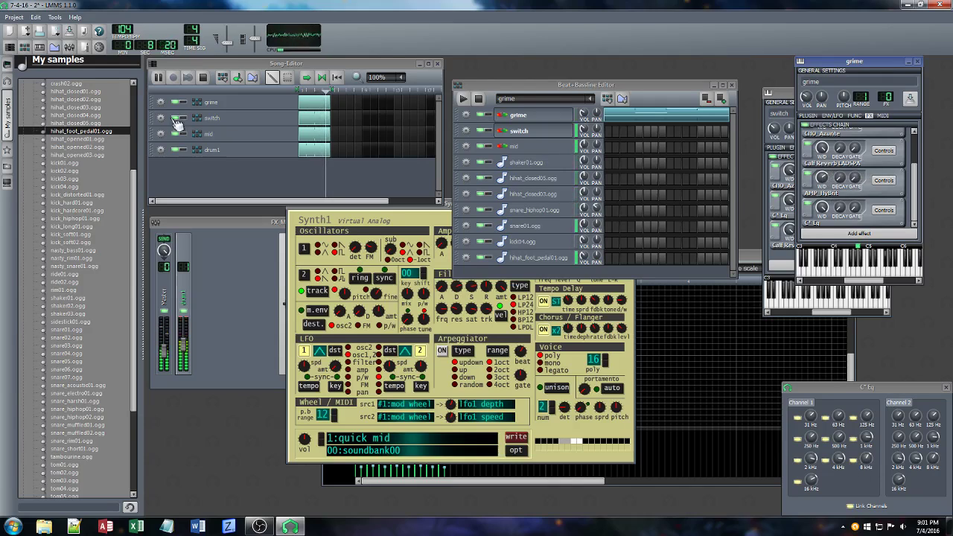
Open the mid pattern and bring up the mid track's Synth1 interface
click(205, 135)
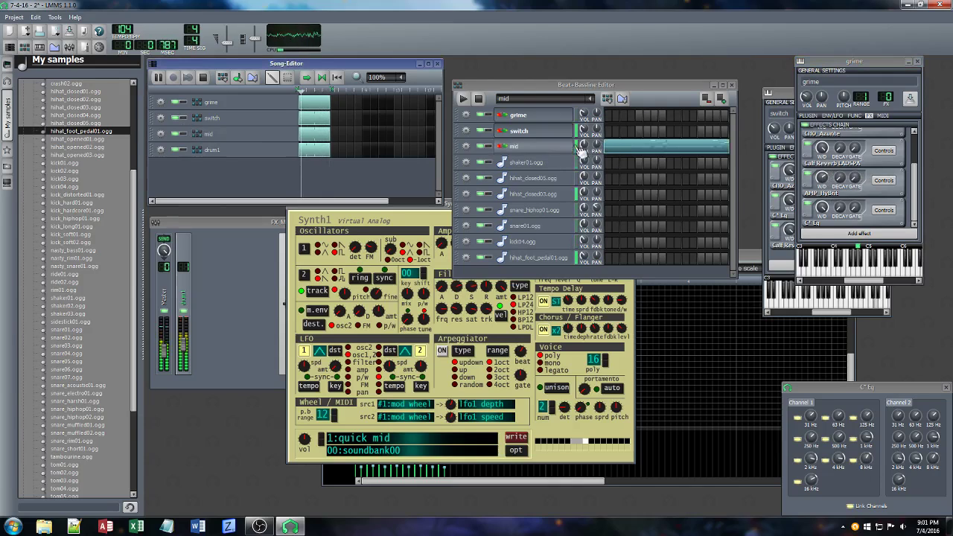
click(540, 147)
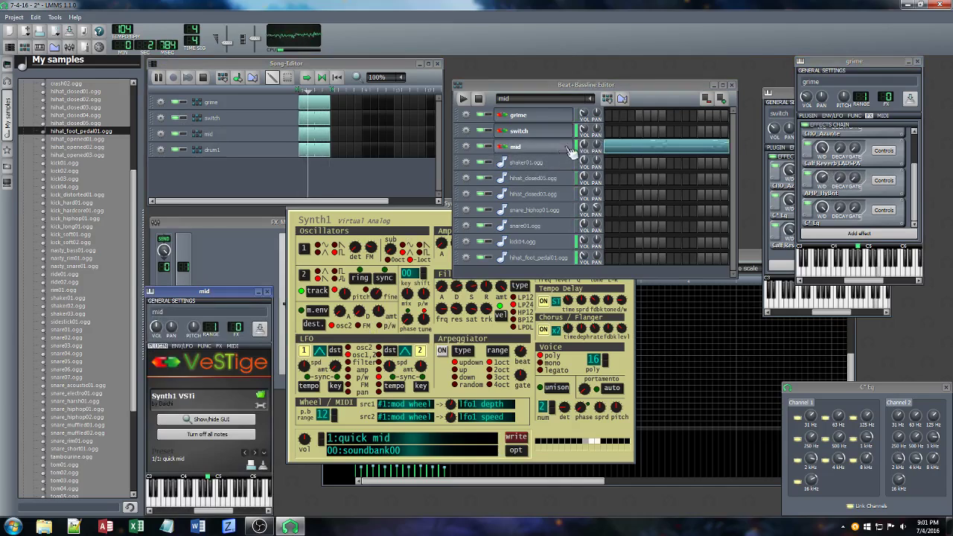
click(219, 347)
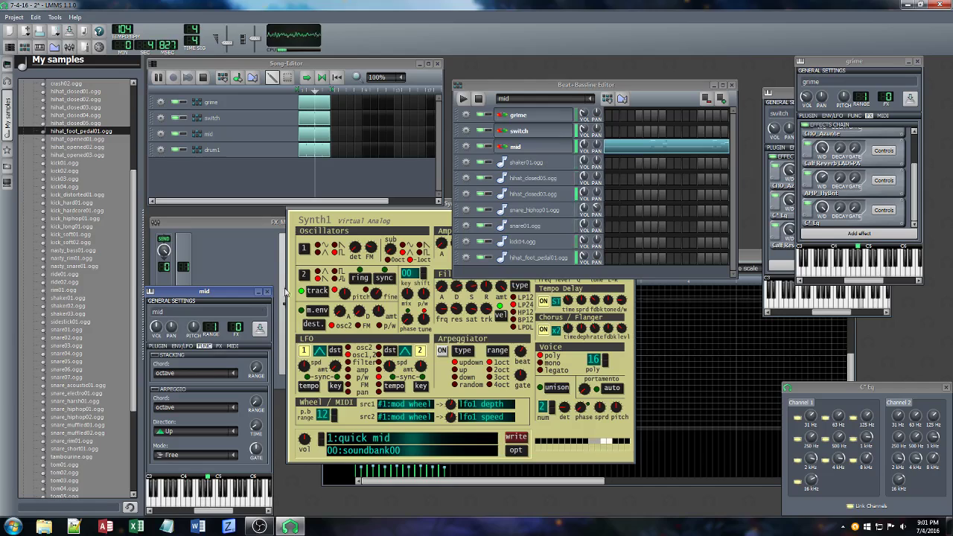
click(158, 346)
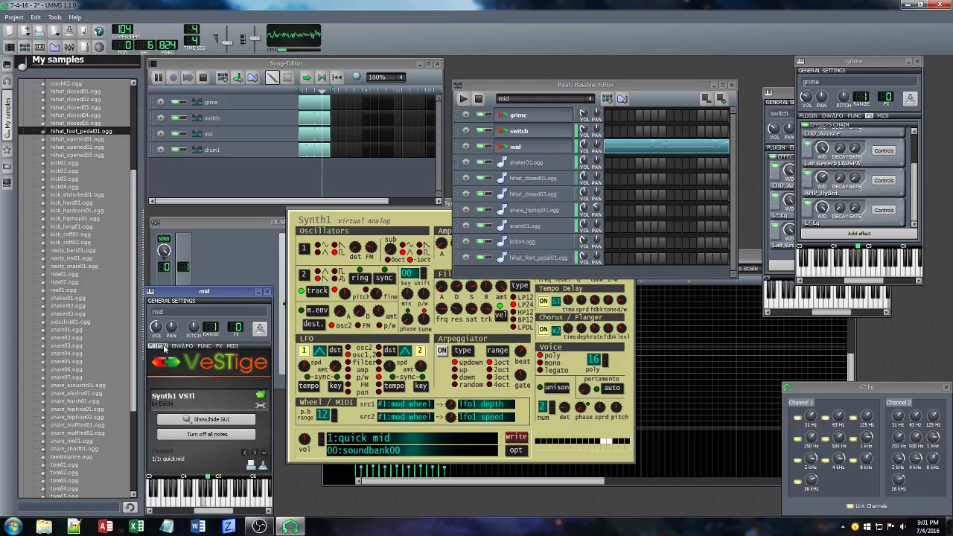
click(207, 419)
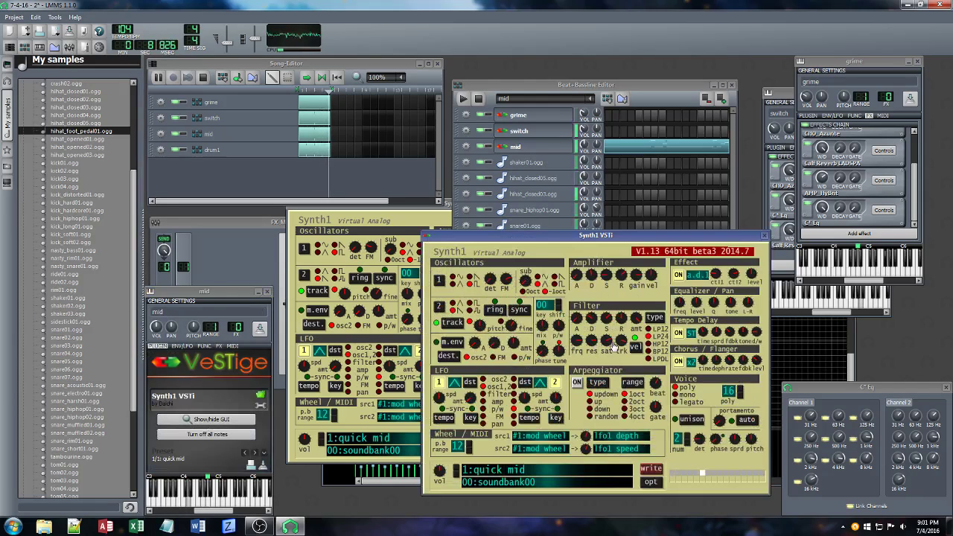
Adjust the filter and effect controls in the mid track's Synth1, and close the grime track's Synth1 window
drag(619, 341, 620, 323)
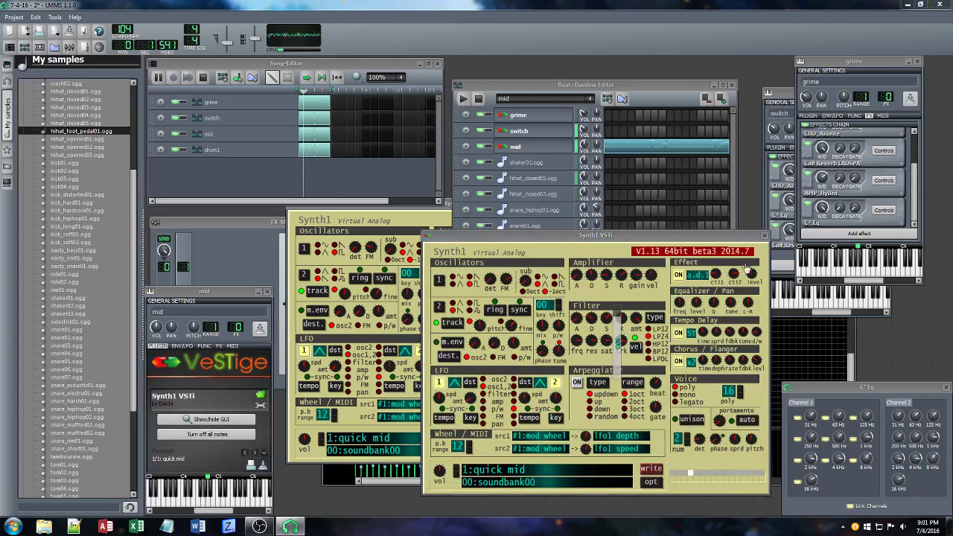
drag(719, 279, 730, 289)
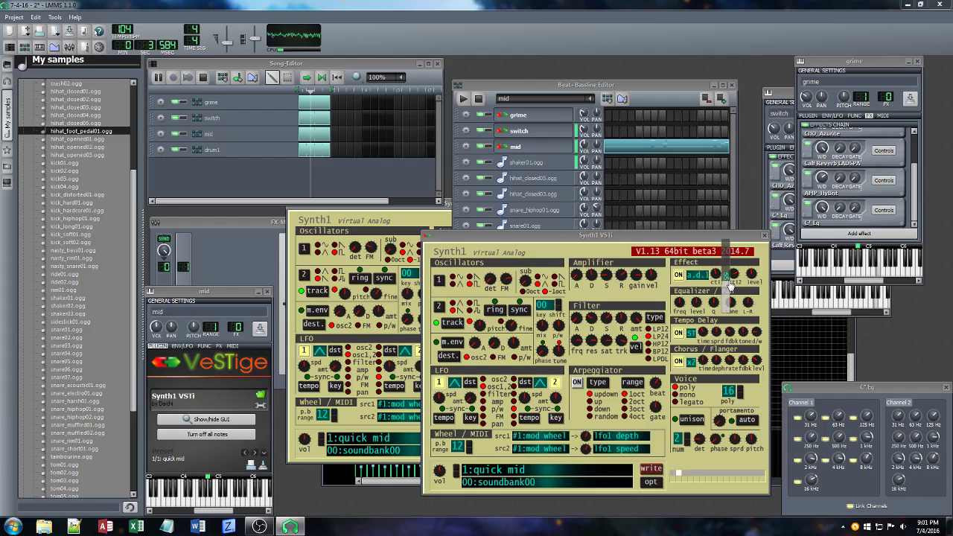
click(438, 218)
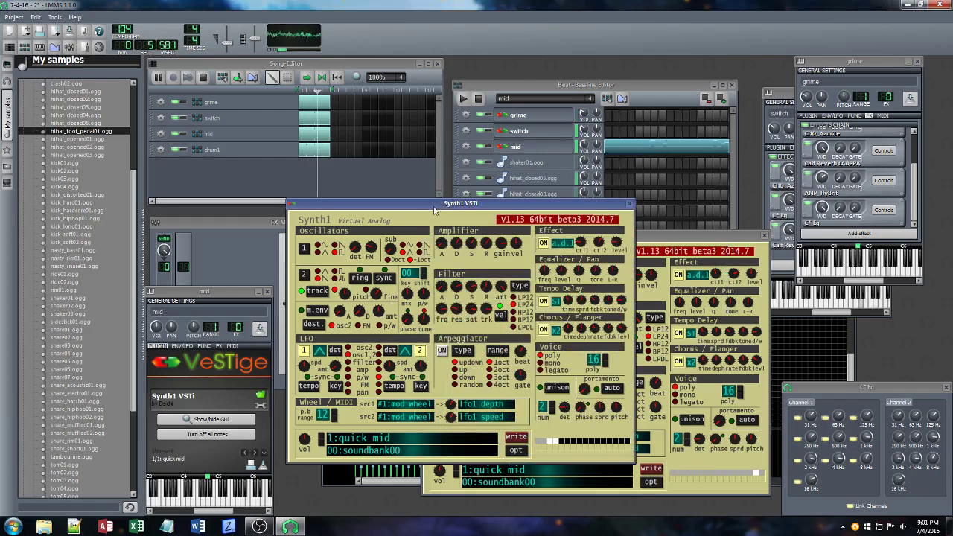
click(629, 205)
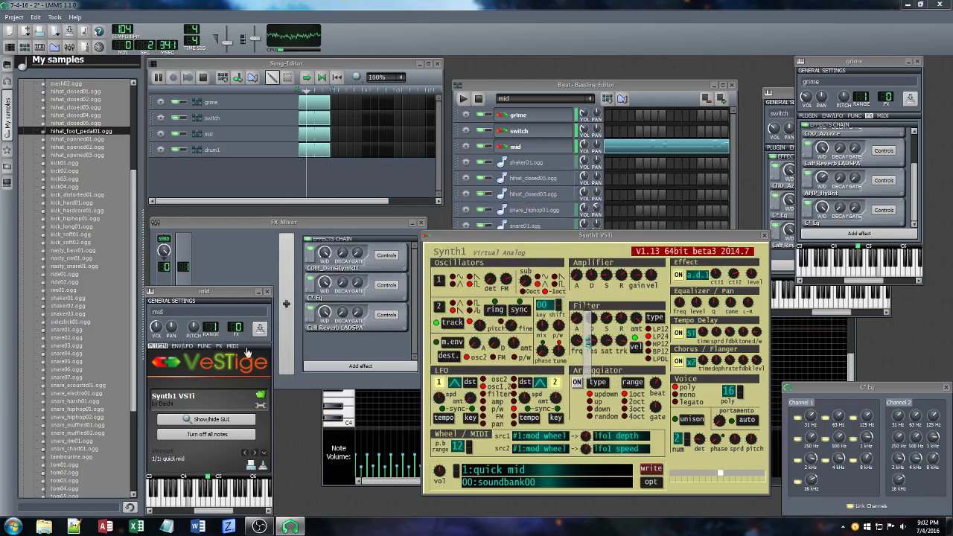
Add the AMP_HyBrit effect to the mid track's effects chain
click(219, 347)
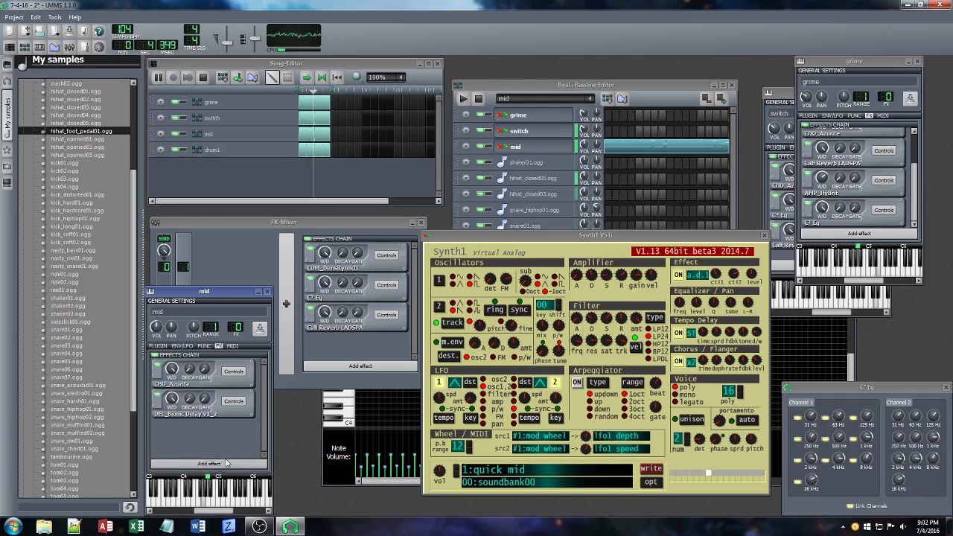
click(186, 464)
text(a)
key(BackSpace)
text(hy)
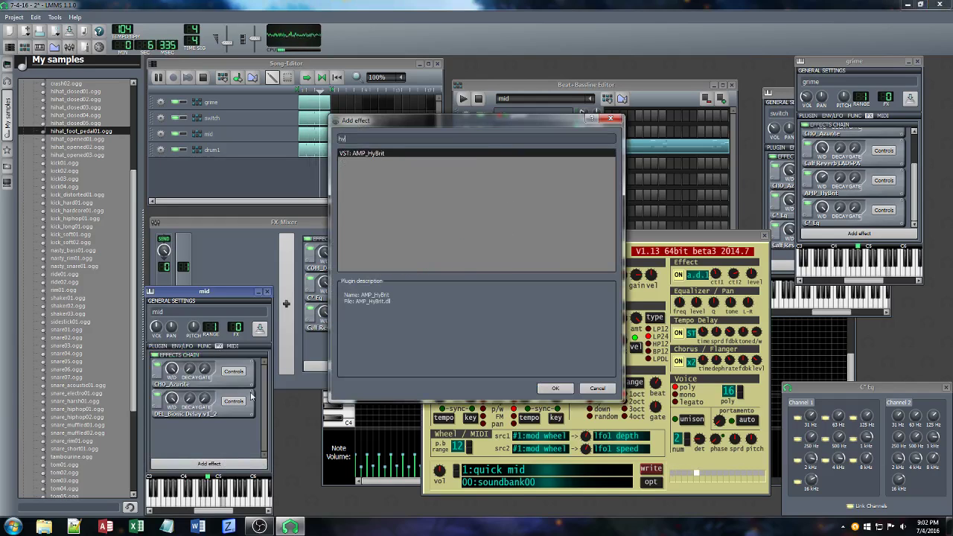
click(555, 388)
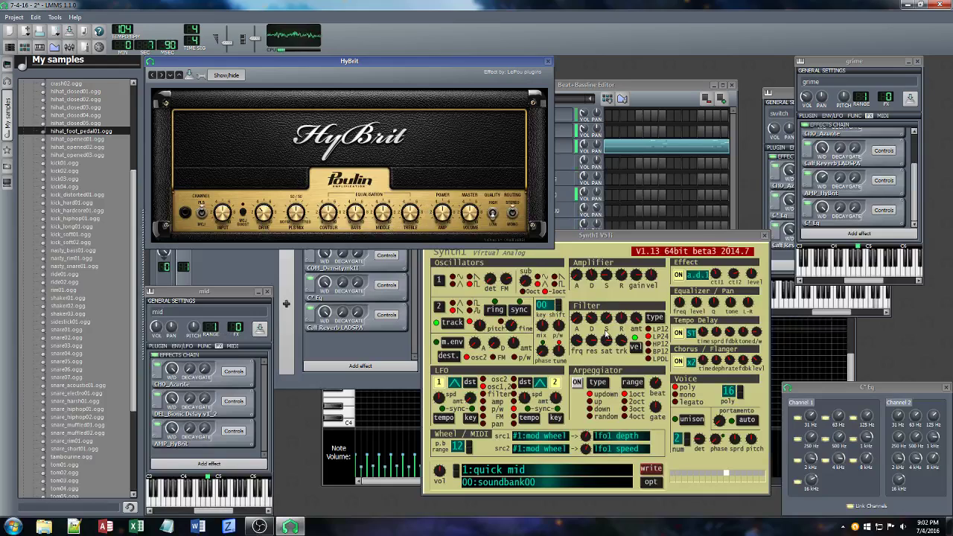
Close the grime track's C* Eq window, and rearrange the HyBrit amp and the mid track's Synth1 windows
click(946, 387)
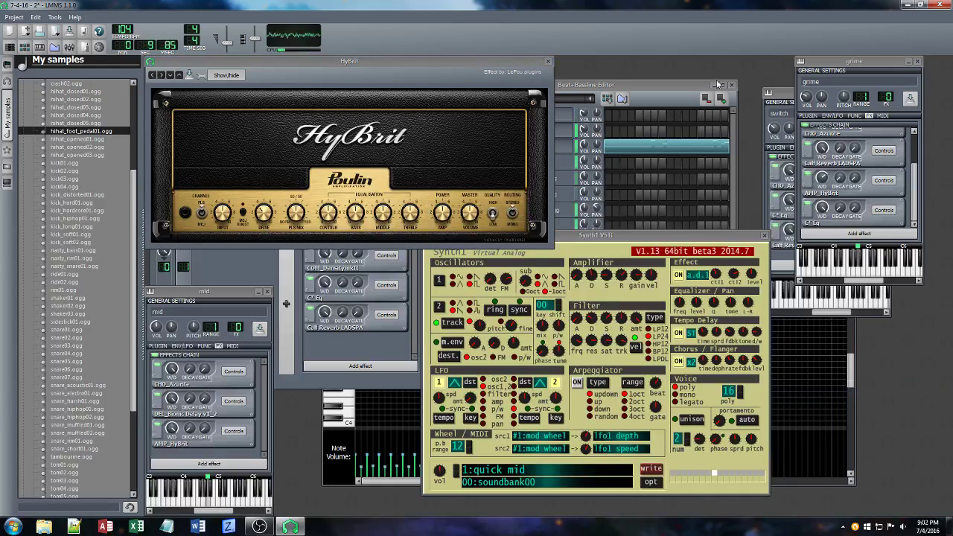
click(672, 244)
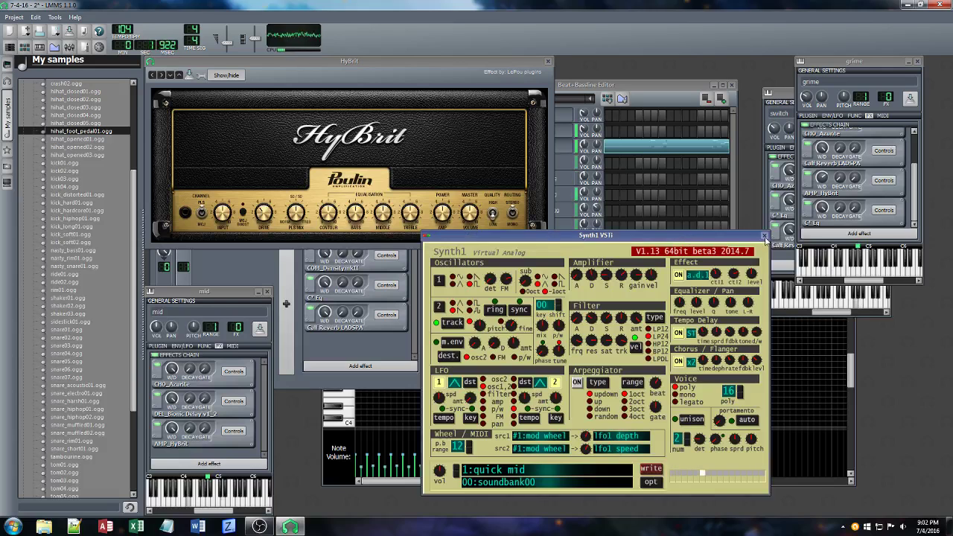
click(765, 237)
drag(348, 61, 571, 171)
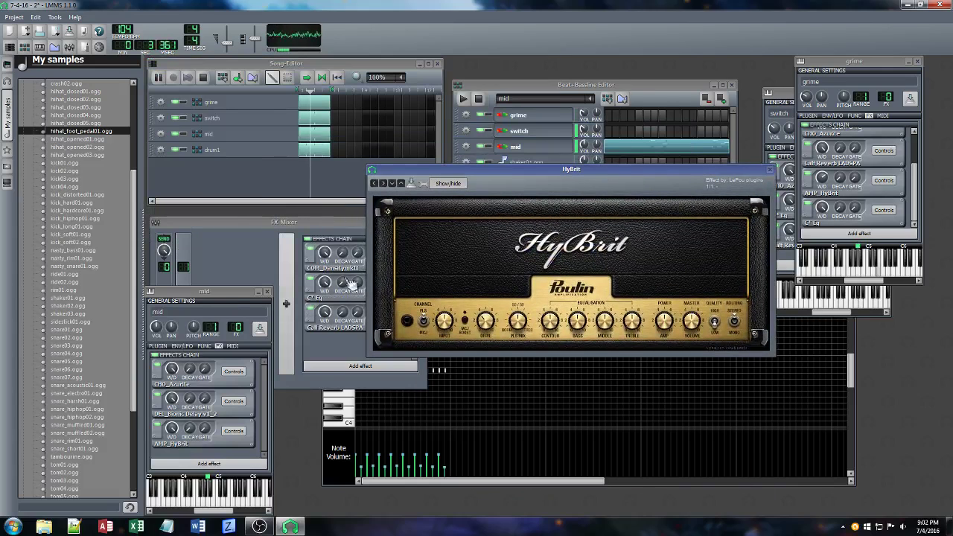
click(158, 347)
click(207, 420)
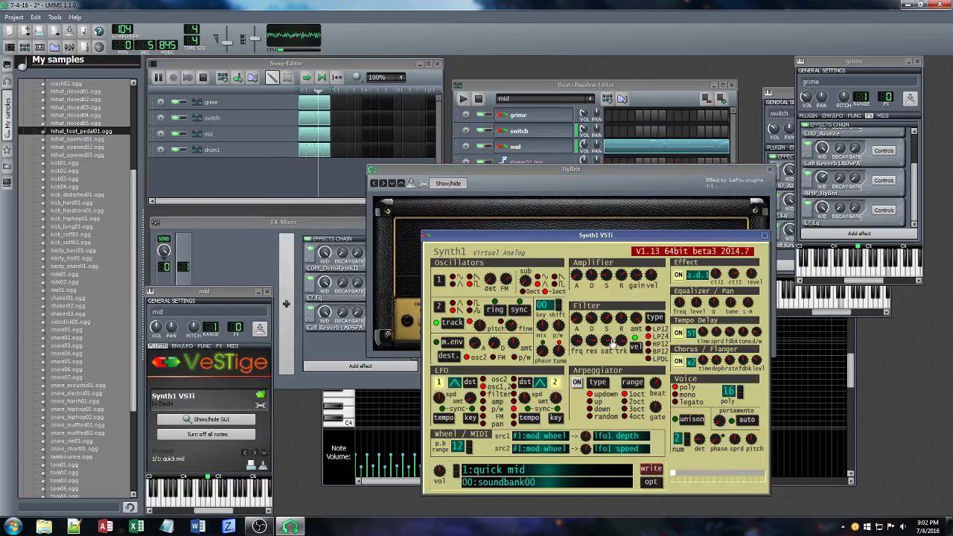
Adjust the mid track's Synth1 filter and effect level, and place the HyBrit and Synth1 windows so both sets of controls can be reached
drag(603, 343, 602, 311)
drag(744, 276, 750, 255)
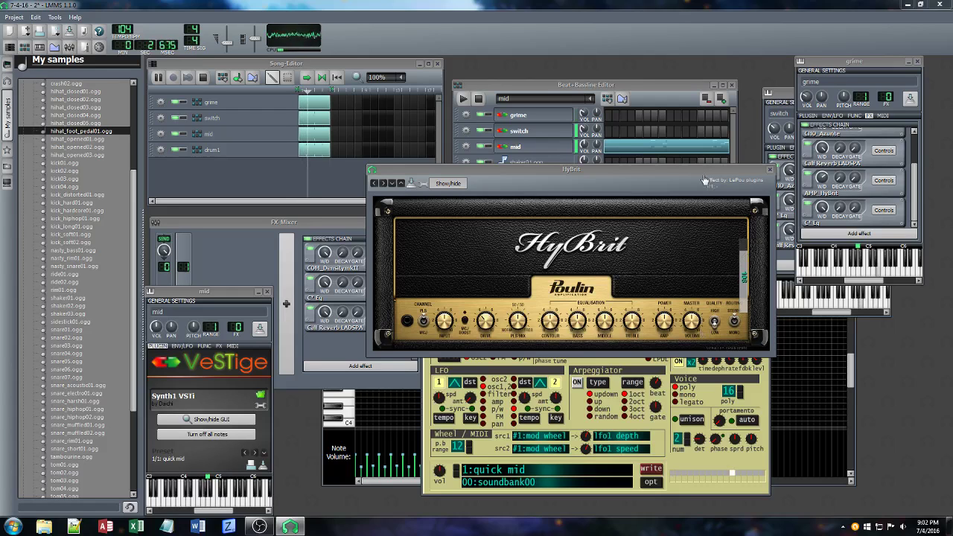
drag(706, 170, 505, 85)
click(638, 236)
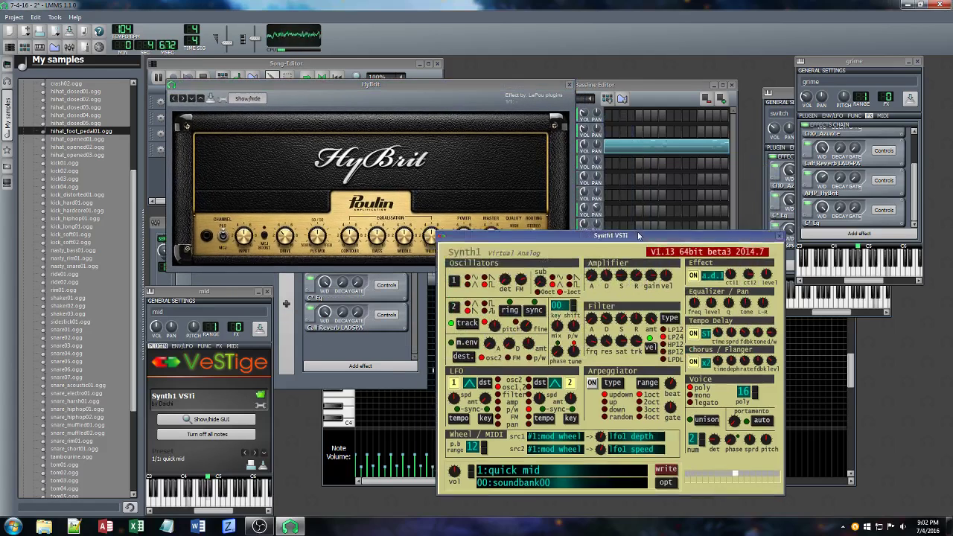
drag(639, 236, 710, 233)
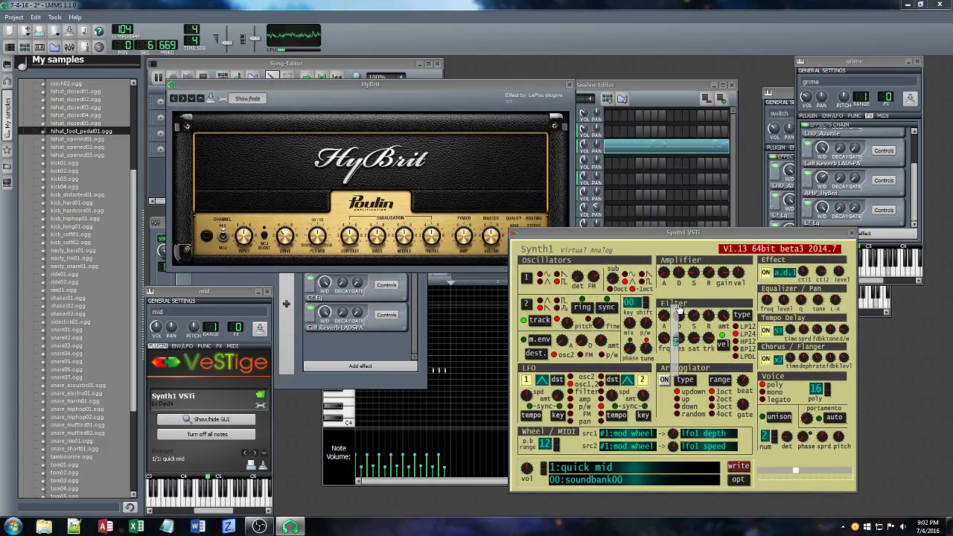
Shape the mid track's tone with Synth1's filter release, resonance and effect level together with the HyBrit amp's drive
drag(707, 316, 706, 297)
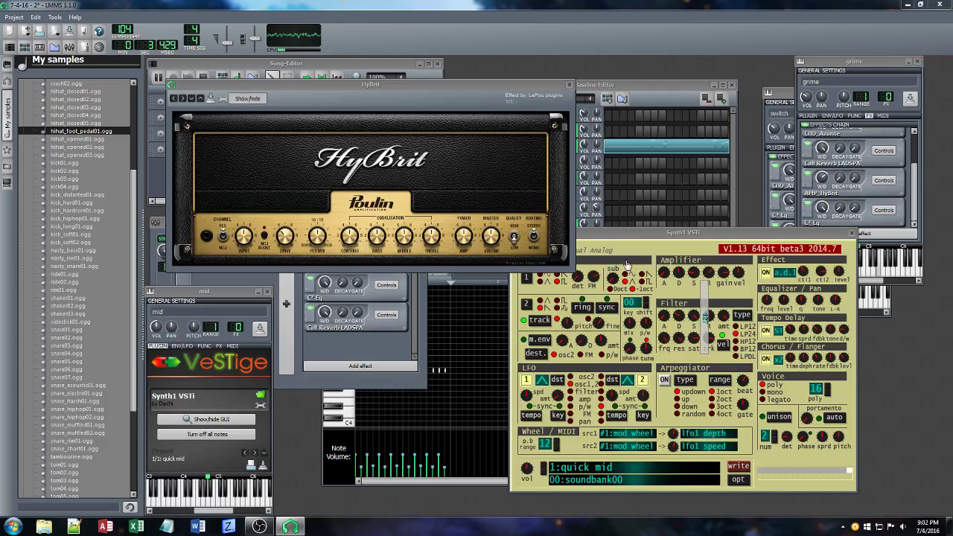
click(285, 240)
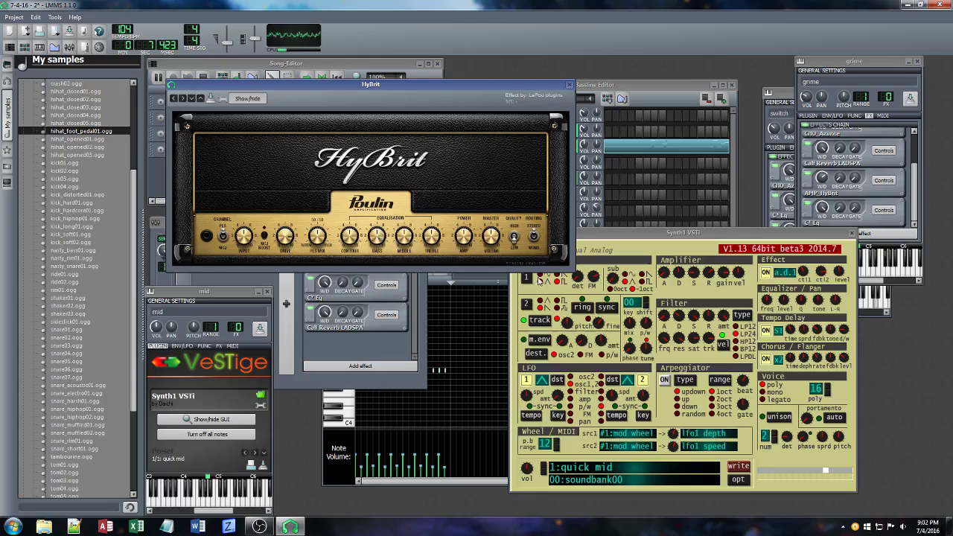
drag(677, 316, 676, 368)
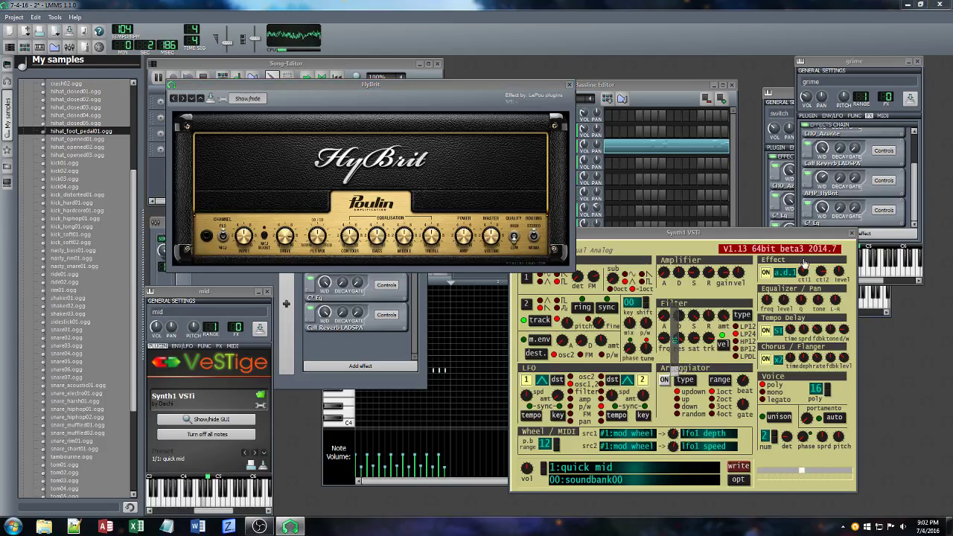
drag(820, 277, 836, 257)
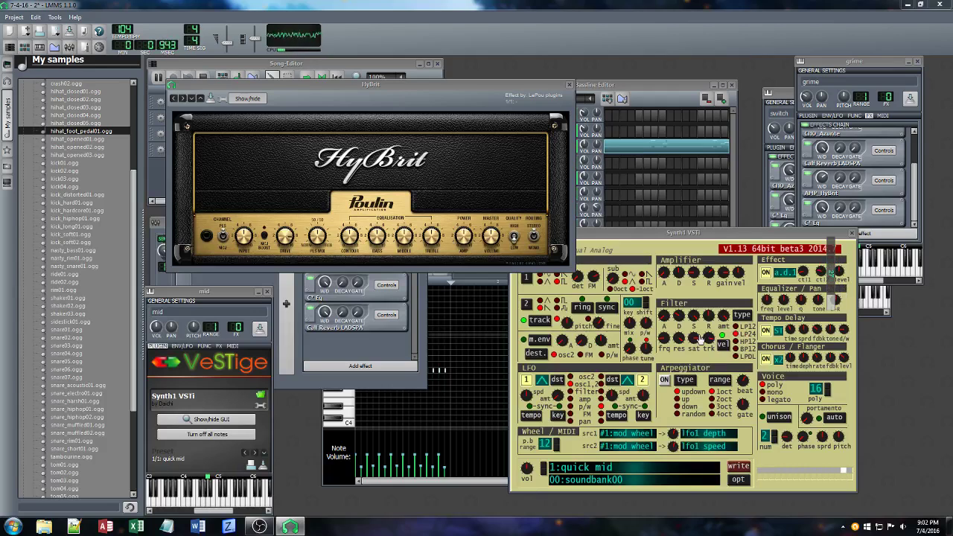
drag(695, 317, 711, 345)
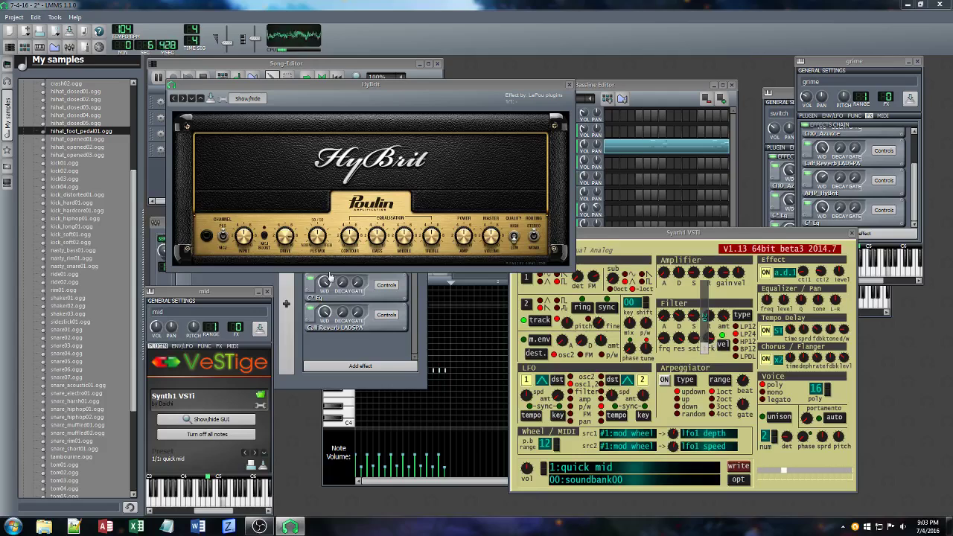
Fine-tune the HyBrit amp's drive, and close the HyBrit and mid instrument windows
click(285, 245)
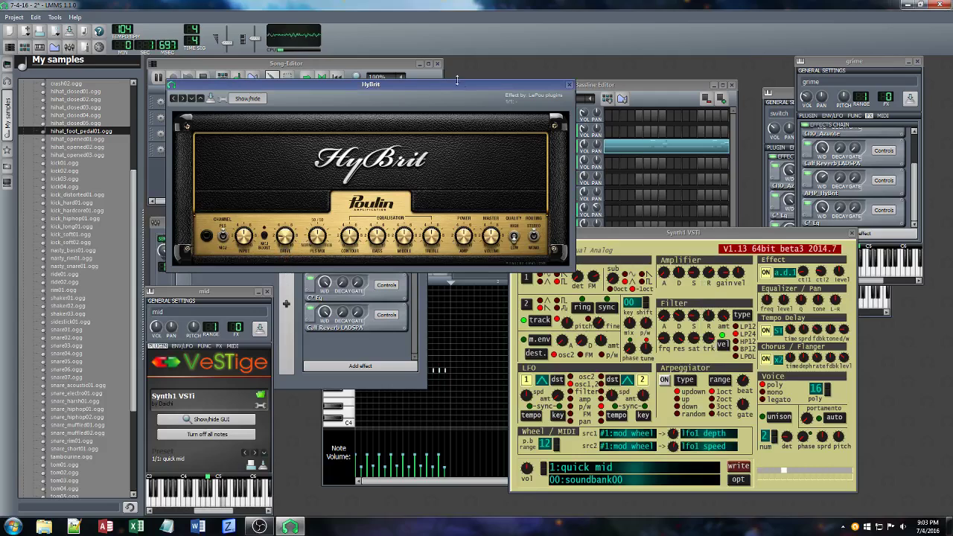
click(571, 85)
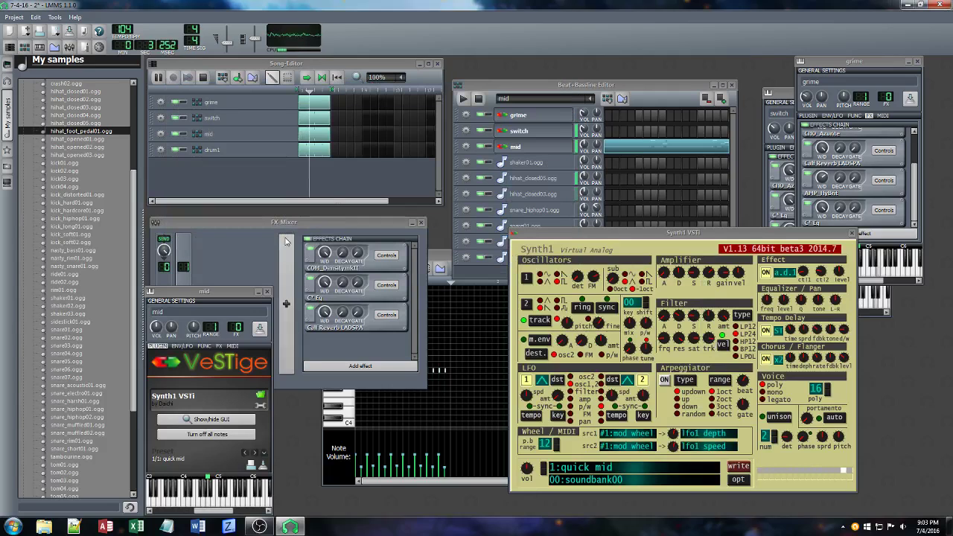
click(268, 291)
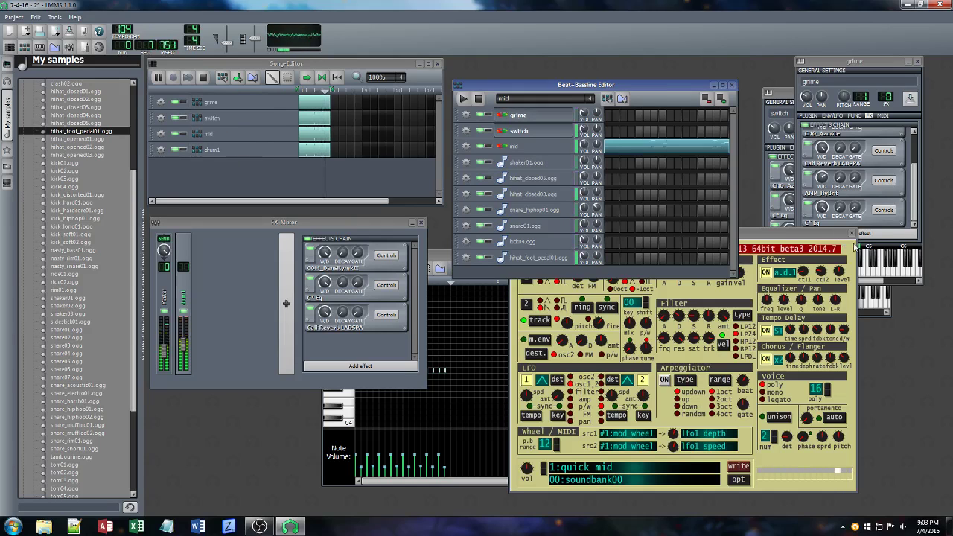
Close the mid track's Synth1 window and the grime and switch instrument windows
click(852, 233)
click(917, 61)
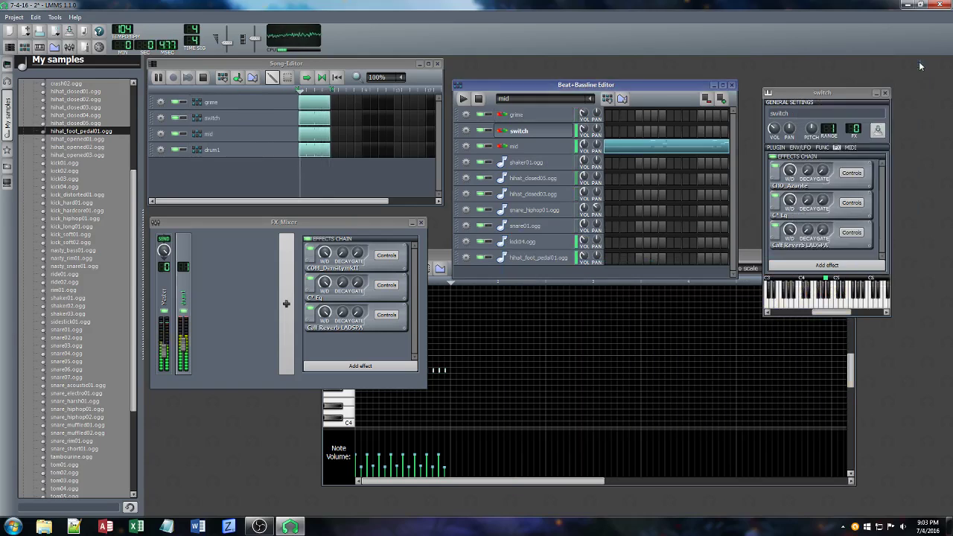
click(886, 93)
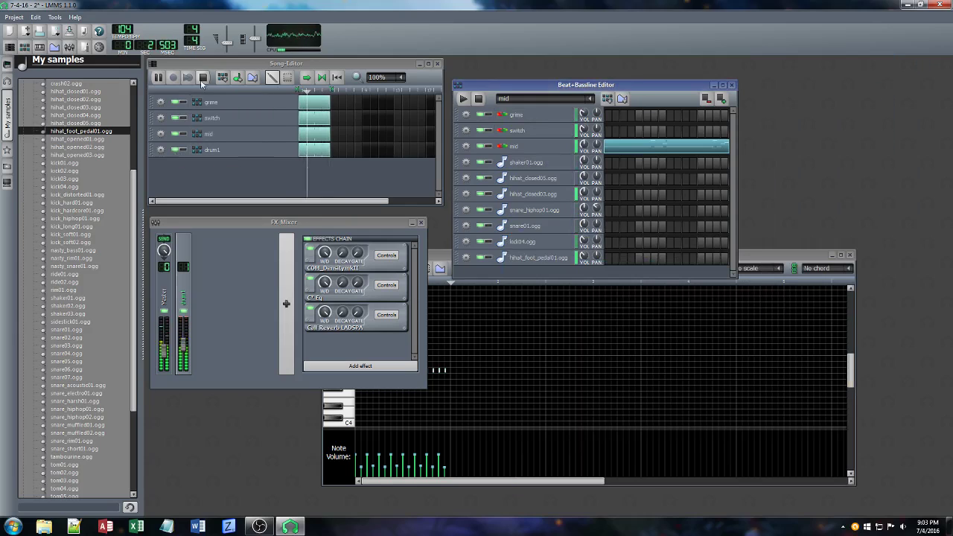
Add another beat/bassline to the song and rename it "something new :)"
click(721, 98)
double_click(221, 165)
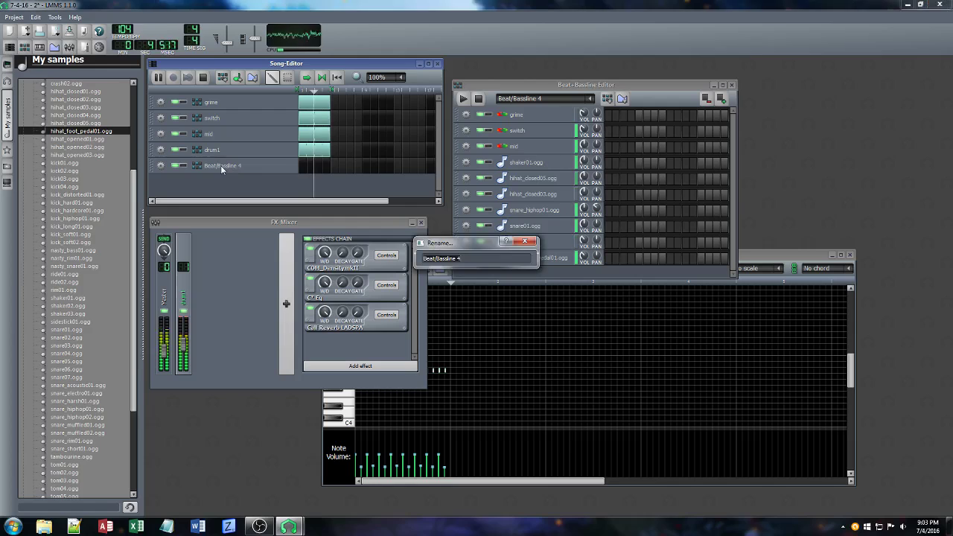
text(something new :))
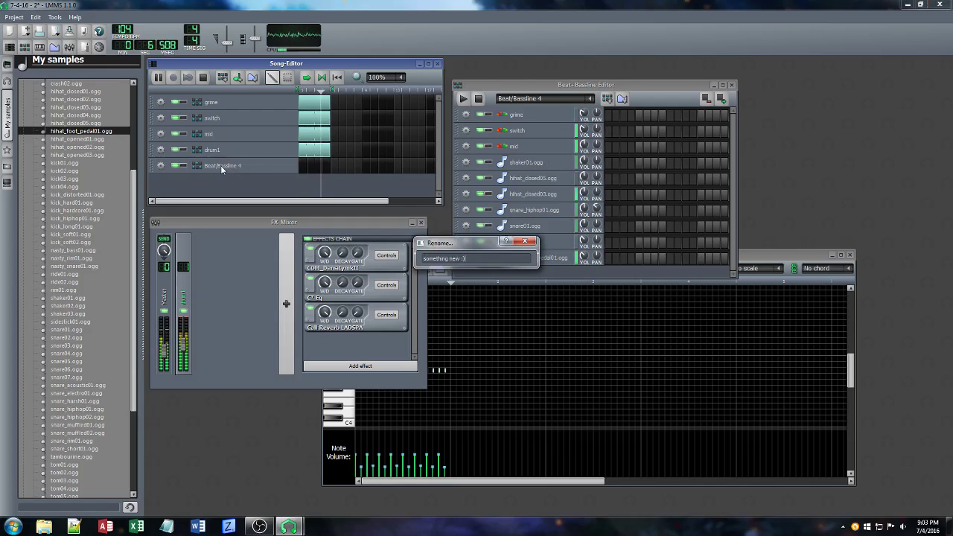
key(Return)
Close the Piano-Roll and make the Beat+Bassline Editor taller to leave room for another track
click(826, 256)
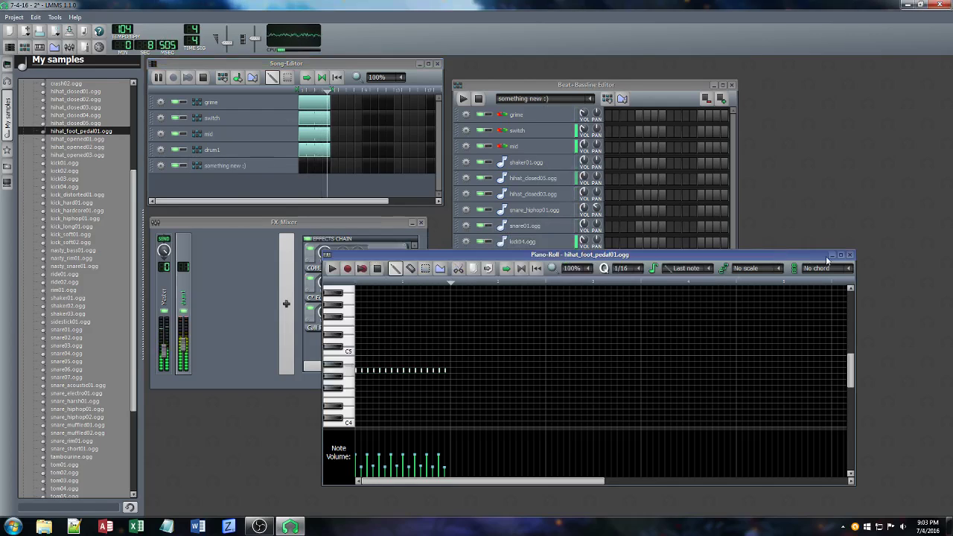
click(851, 255)
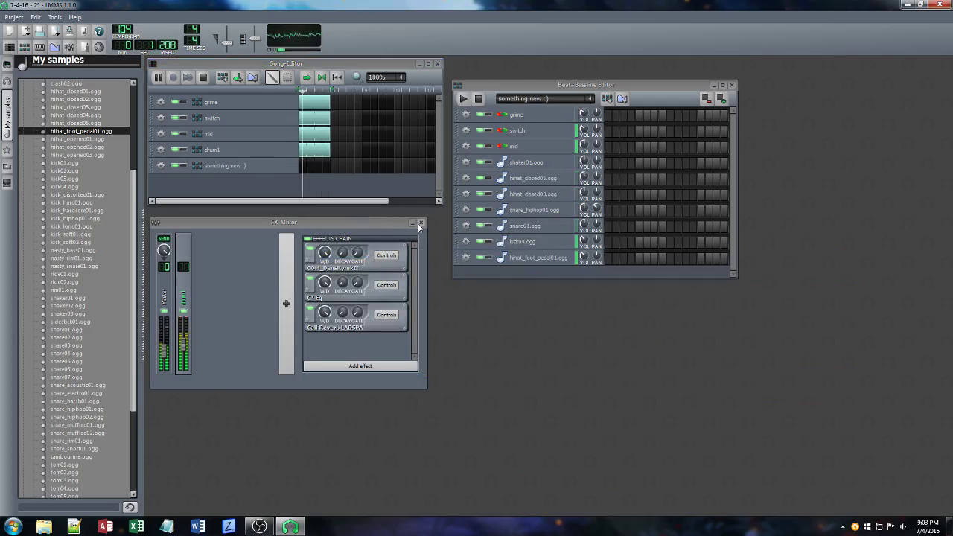
drag(567, 276, 541, 332)
Add a VeSTige instrument track to the "something new :)" beat/bassline and rename it "new"
click(8, 67)
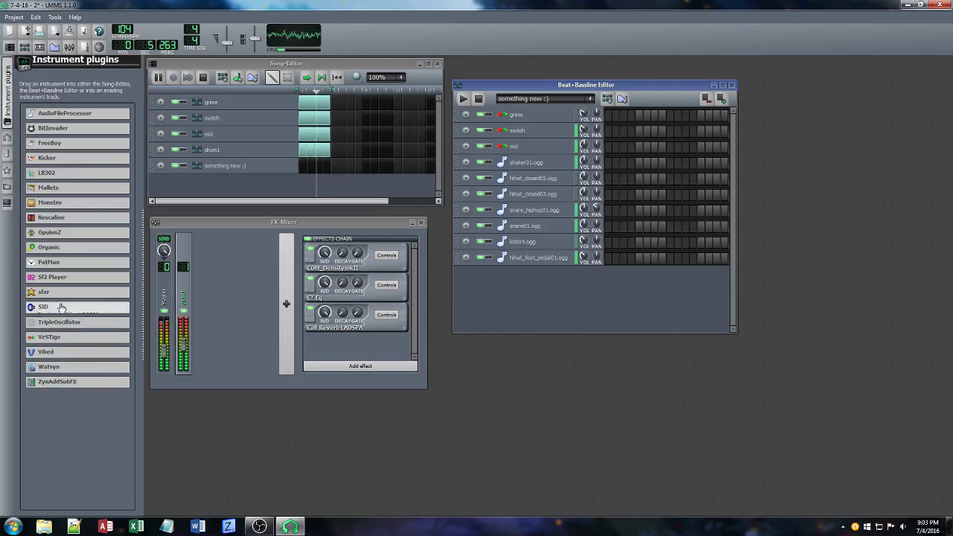
drag(69, 356, 554, 293)
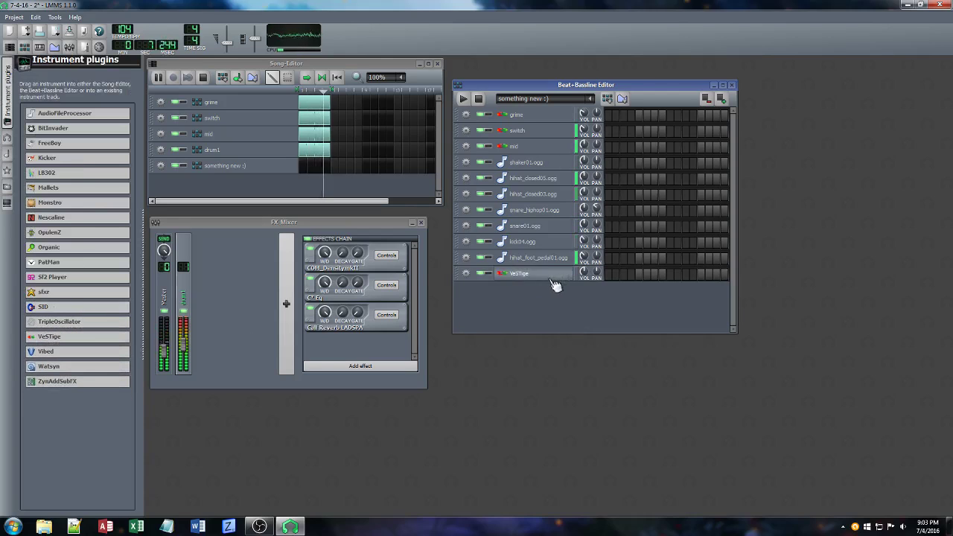
double_click(543, 277)
text(new)
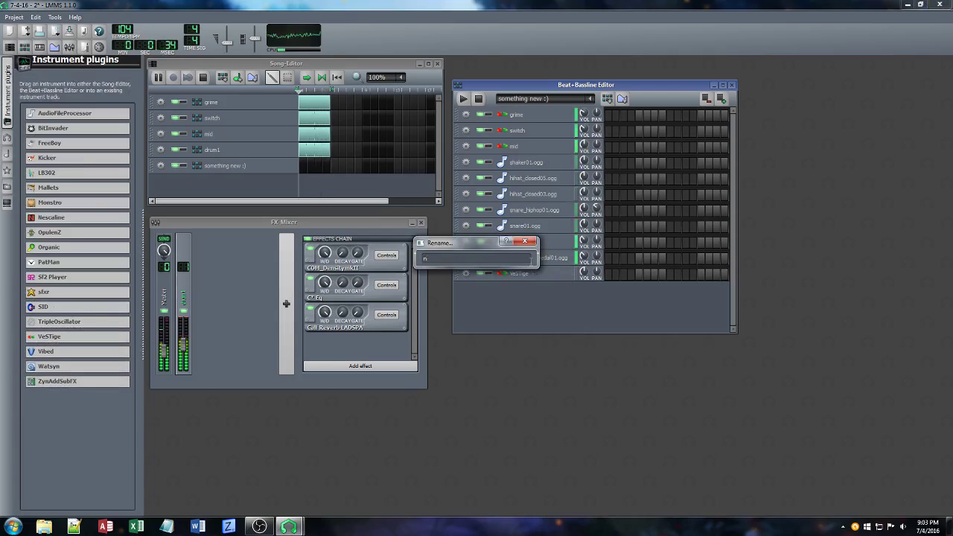
key(Return)
Open the new track's pattern in the Piano-Roll, place a short D6 note at the start and raise its volume
right_click(688, 277)
click(698, 283)
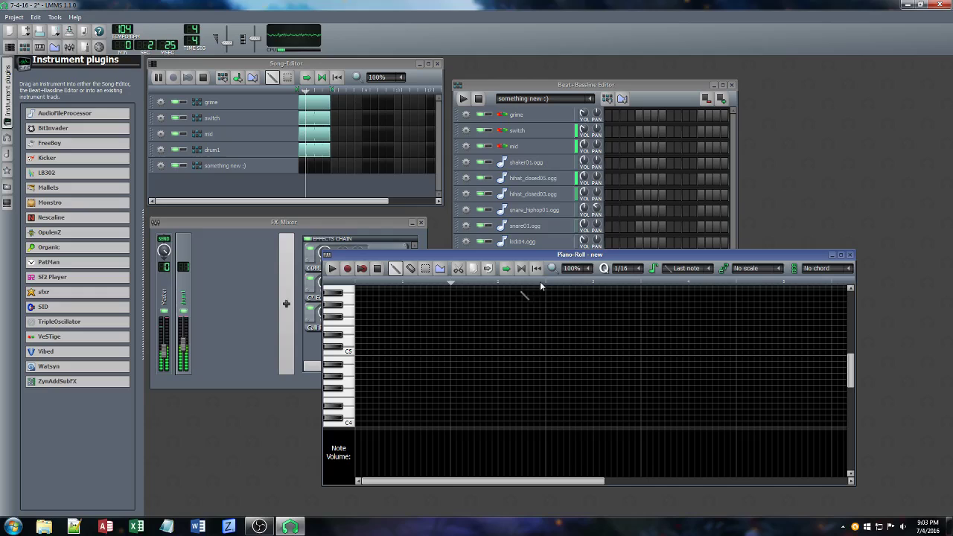
scroll(357, 320, up, 5)
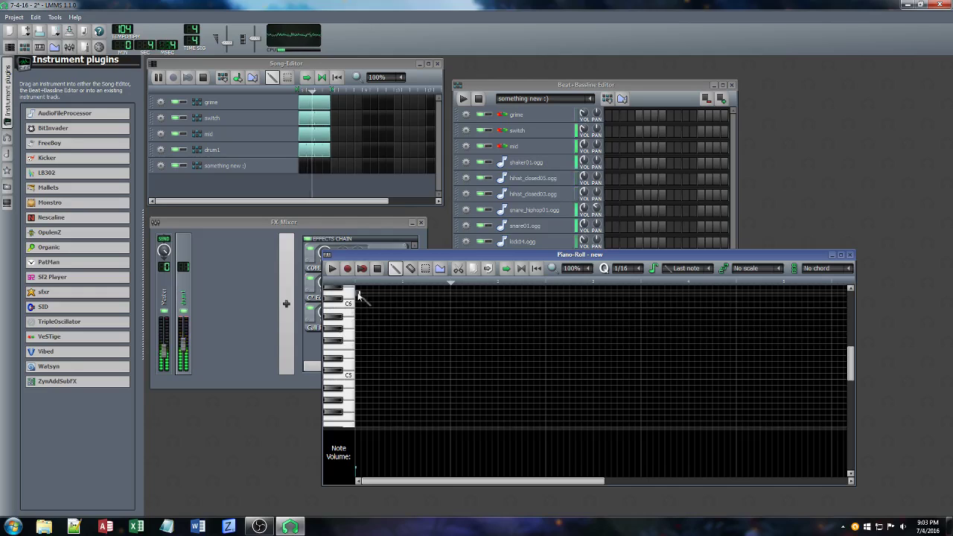
click(356, 455)
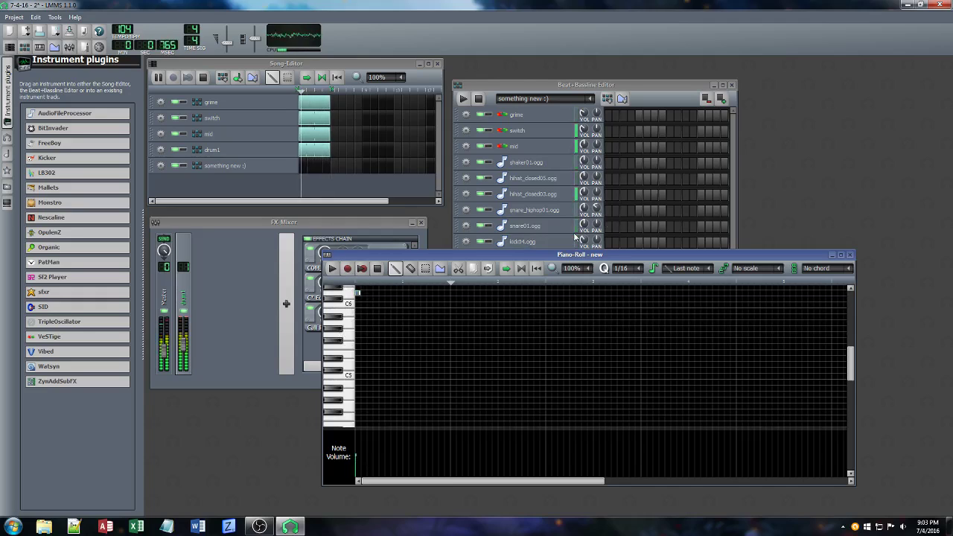
Open the new track's VeSTige window and load Synth1 VST64.dll from the Instruments\Synths\Synth1 folder
drag(619, 259, 546, 283)
click(517, 274)
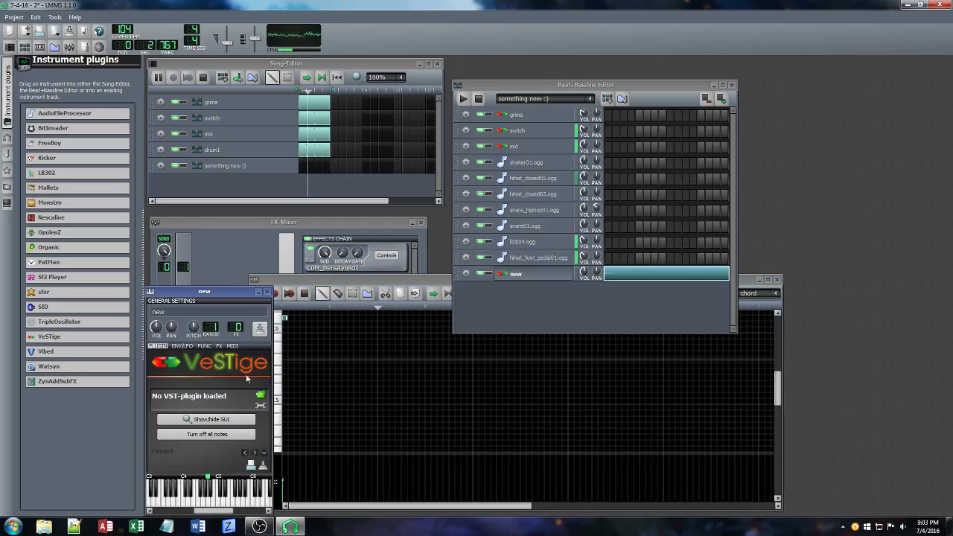
click(260, 395)
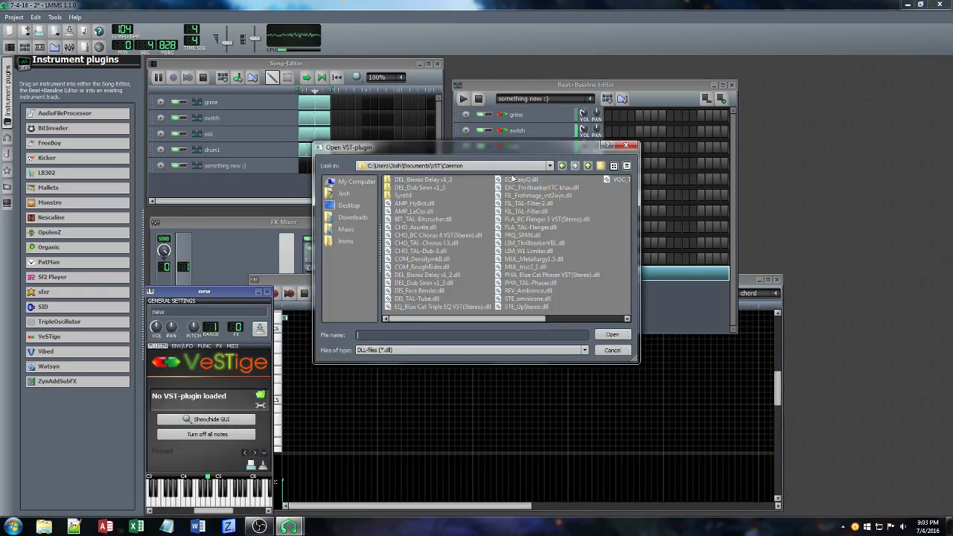
click(587, 165)
double_click(416, 194)
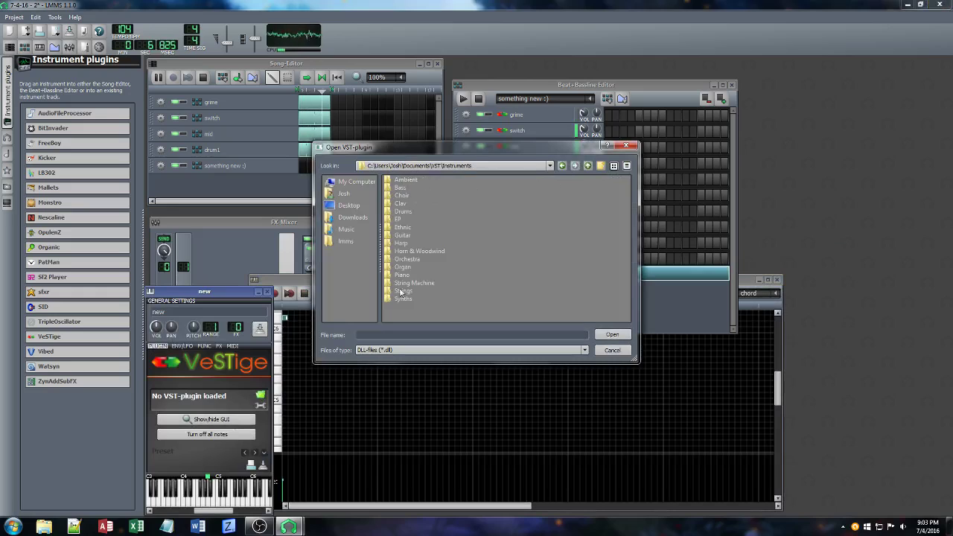
double_click(404, 297)
double_click(405, 299)
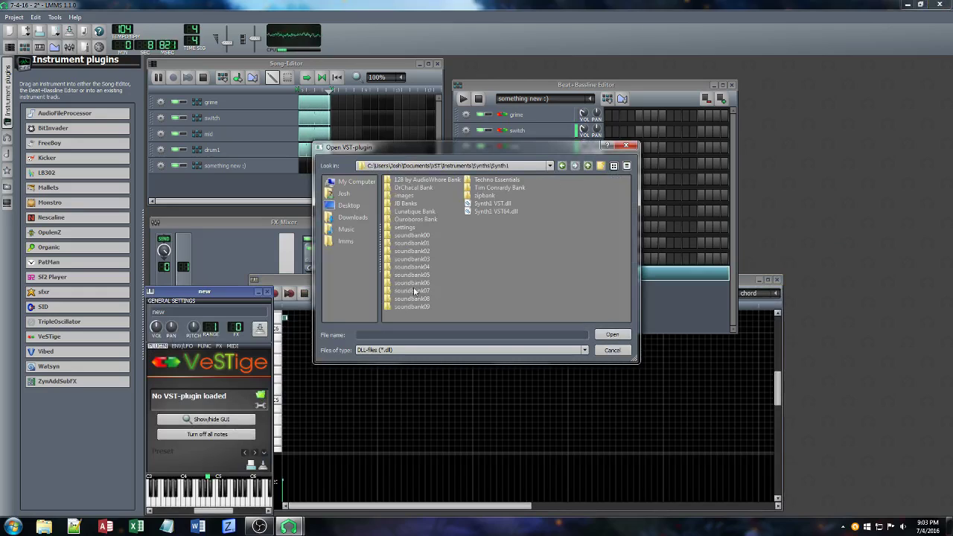
double_click(484, 212)
Fill the first bar of the new track's pattern with eight evenly spaced short D6 notes
click(385, 286)
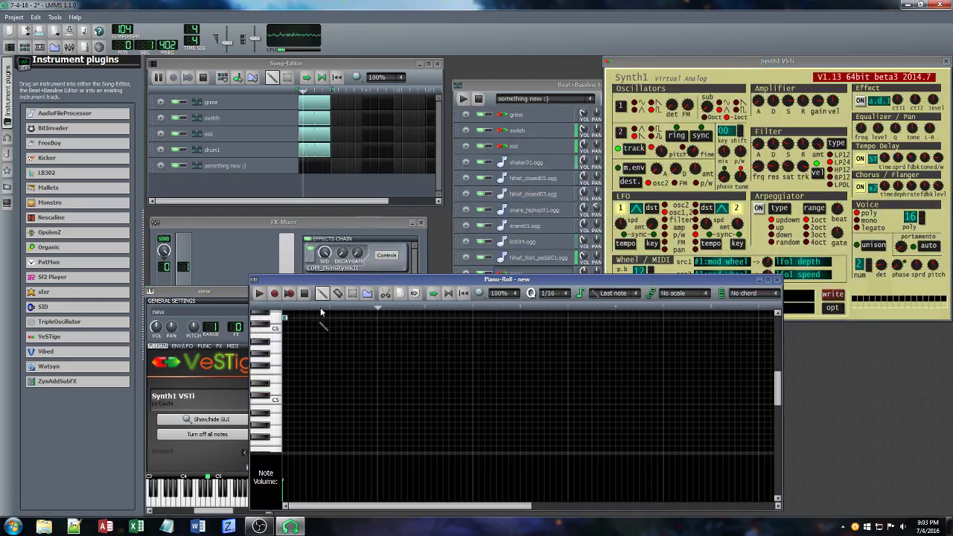
click(297, 341)
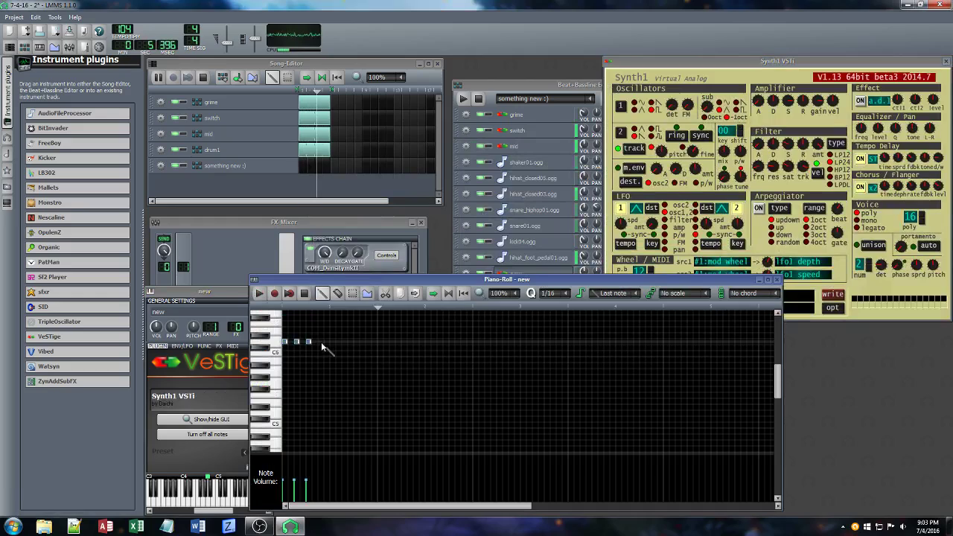
click(321, 342)
click(333, 342)
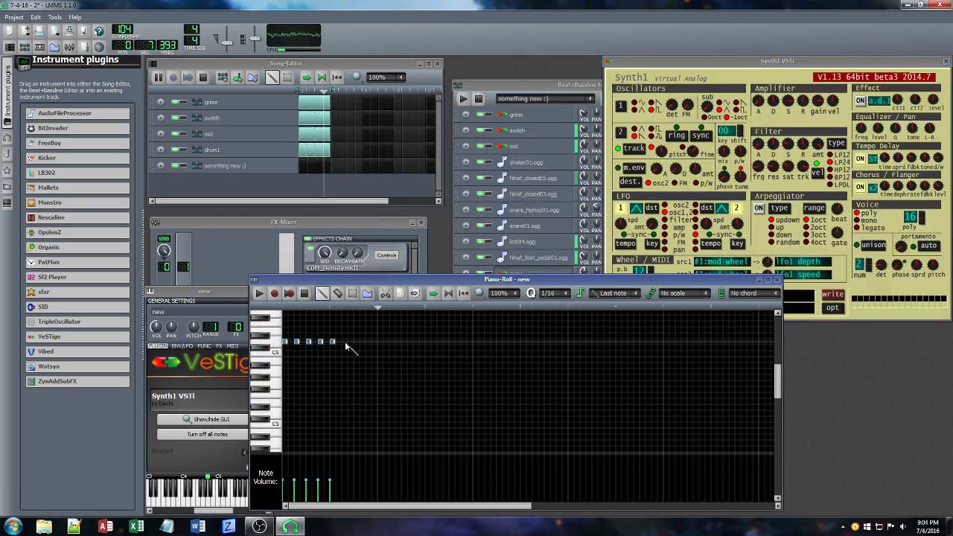
click(345, 342)
click(357, 342)
click(368, 342)
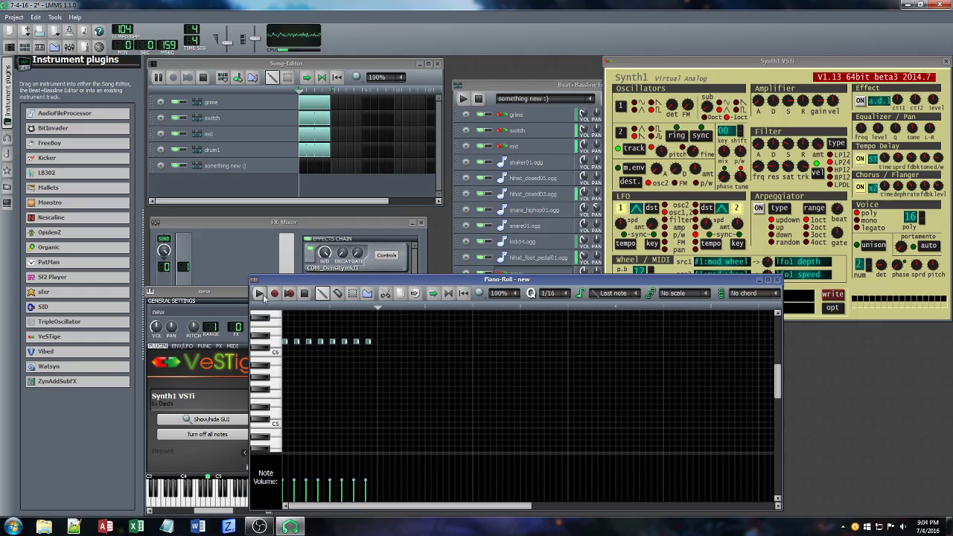
Place a "something new :)" clip at the song start and extend it to the length of the other tracks
click(304, 167)
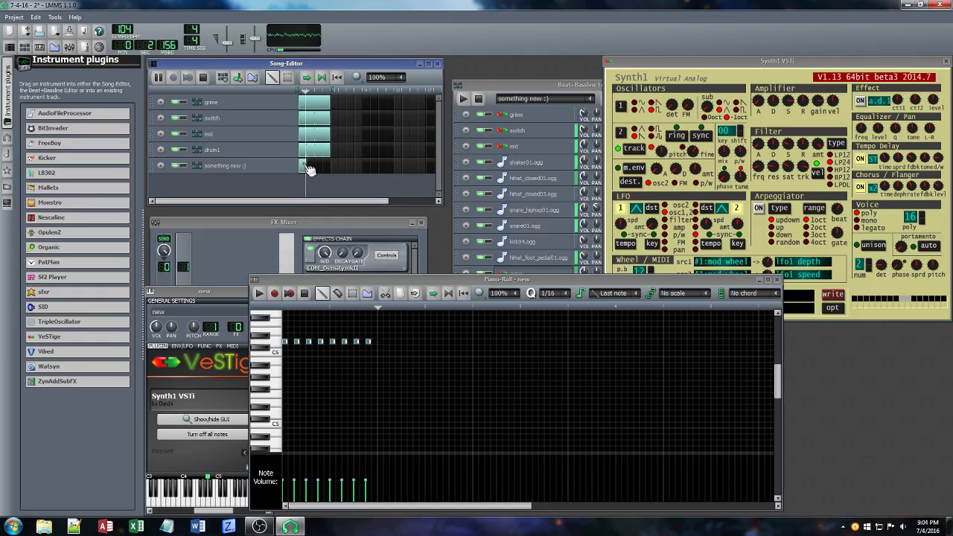
drag(306, 167, 337, 166)
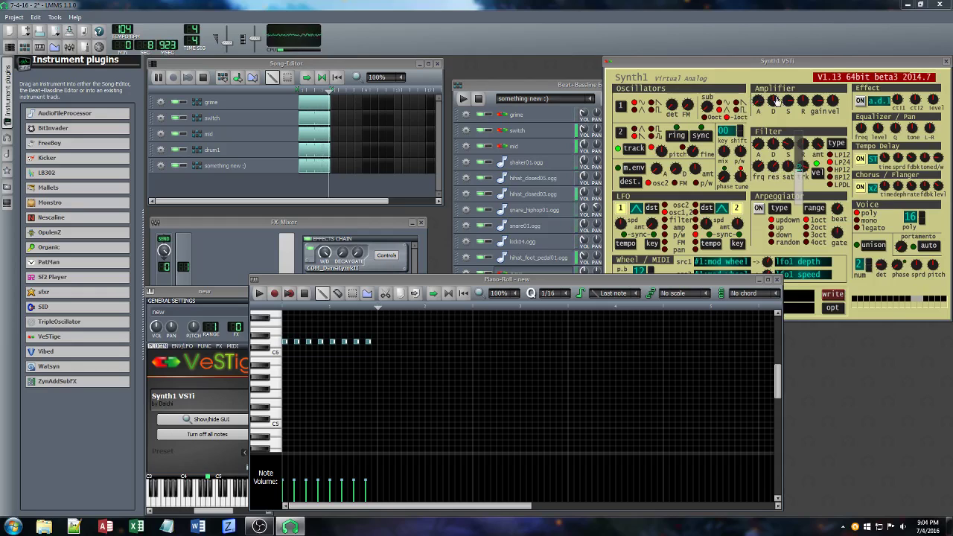
Copy the eight D6 notes into the second bar and layer a second copy two semitones higher
click(359, 286)
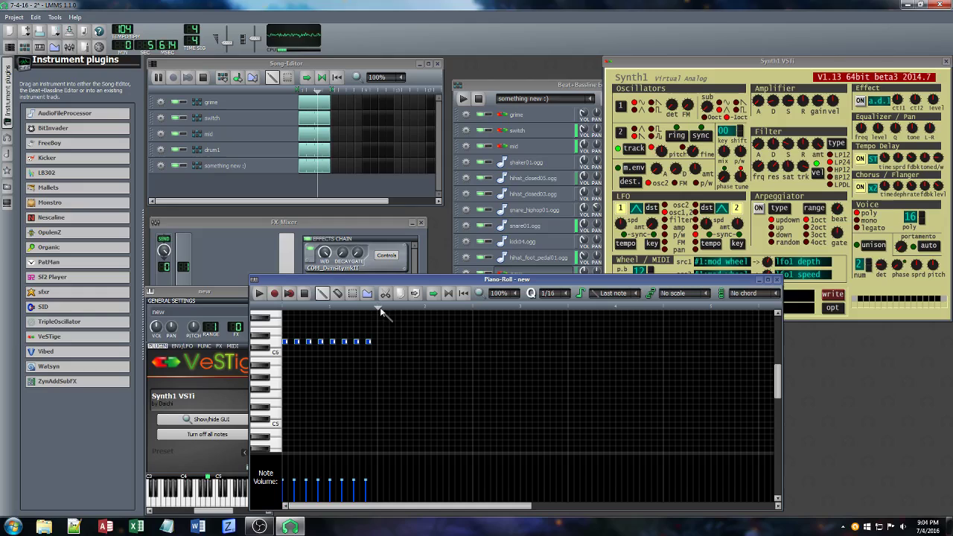
key(ctrl+v)
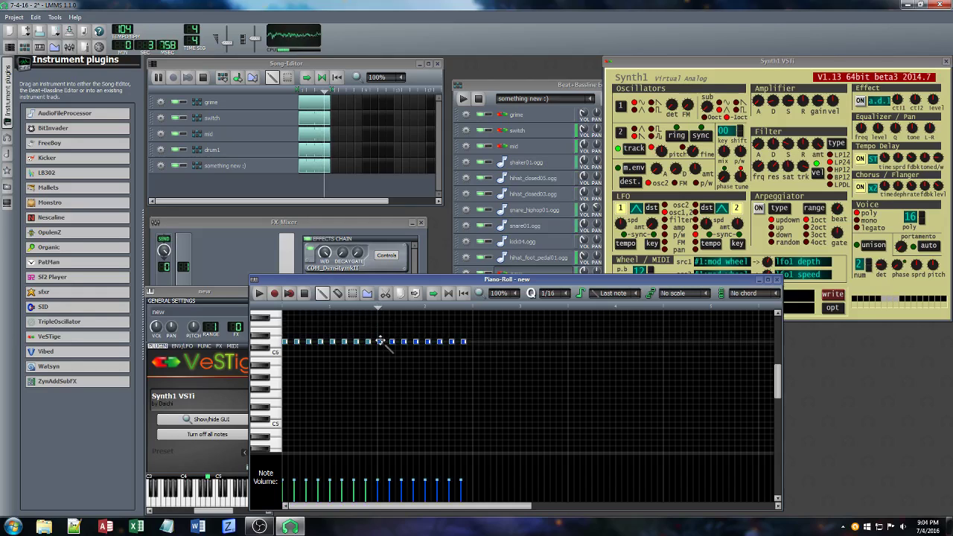
drag(379, 341, 379, 329)
key(ctrl+v)
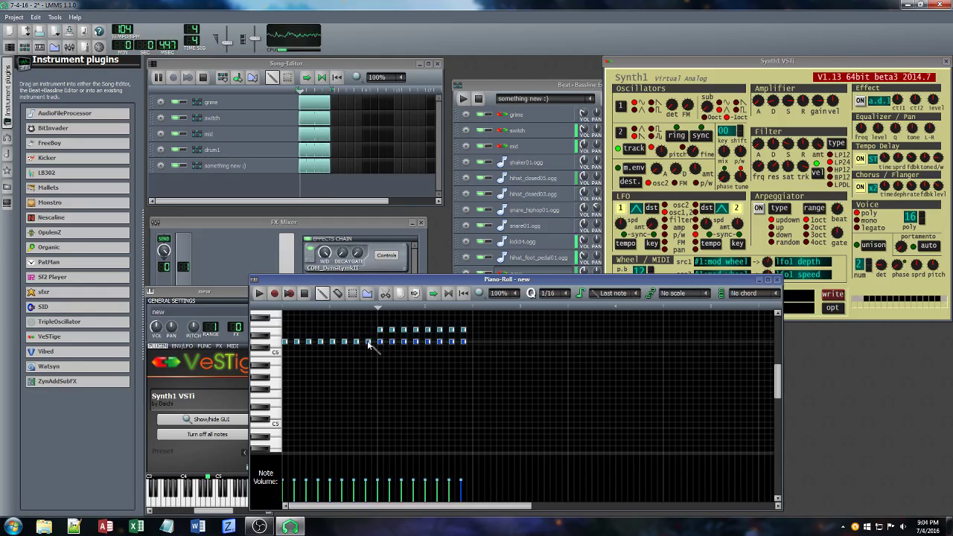
Copy the second bar's two note rows into the third bar and lower them to C6 and G5
drag(472, 316, 377, 356)
click(472, 307)
key(ctrl+v)
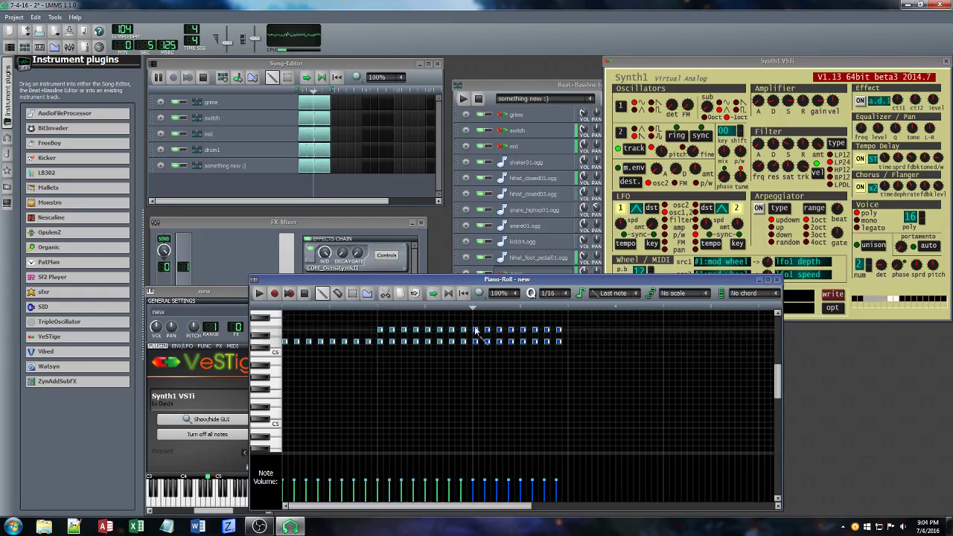
drag(474, 330, 474, 354)
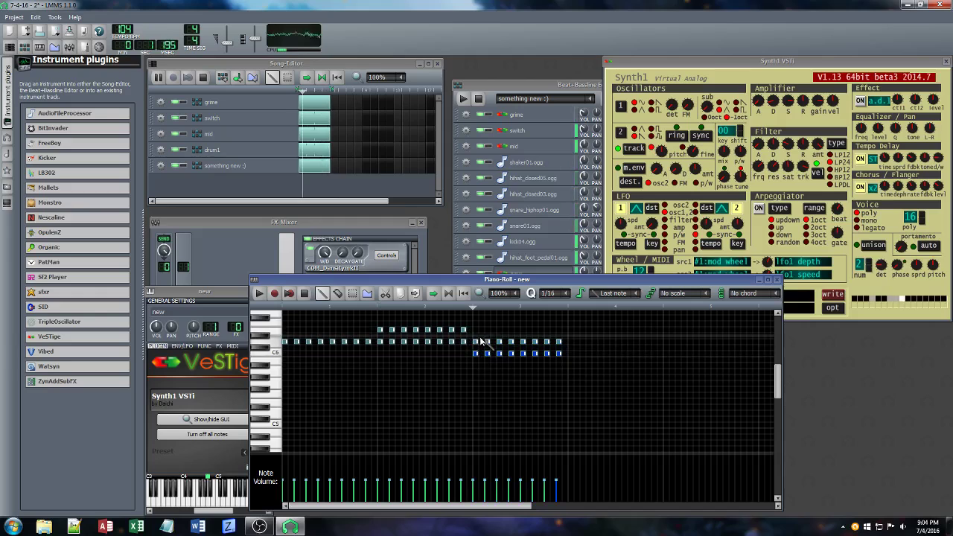
drag(475, 334, 568, 350)
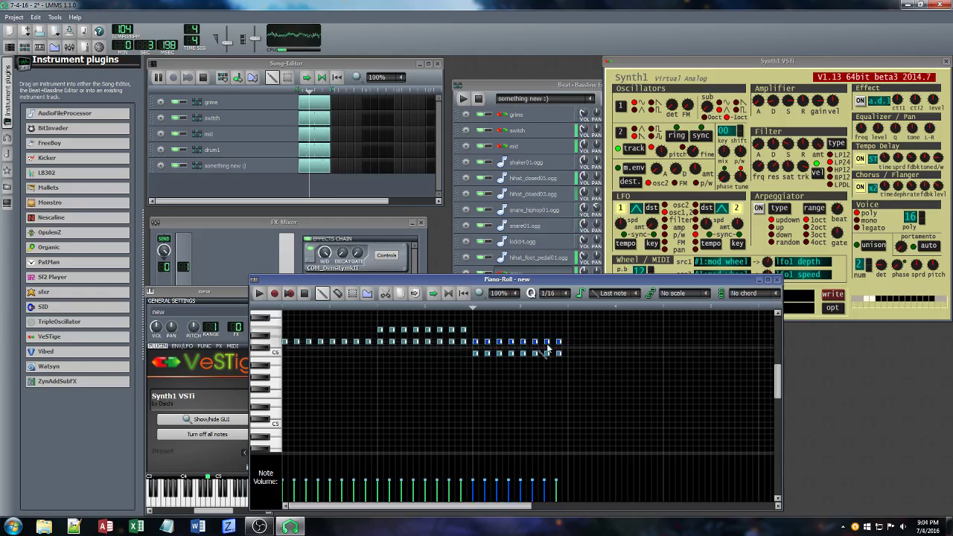
drag(477, 353, 476, 383)
Copy the third bar's two note rows into the fourth bar and raise them two semitones
drag(581, 341, 470, 391)
click(569, 307)
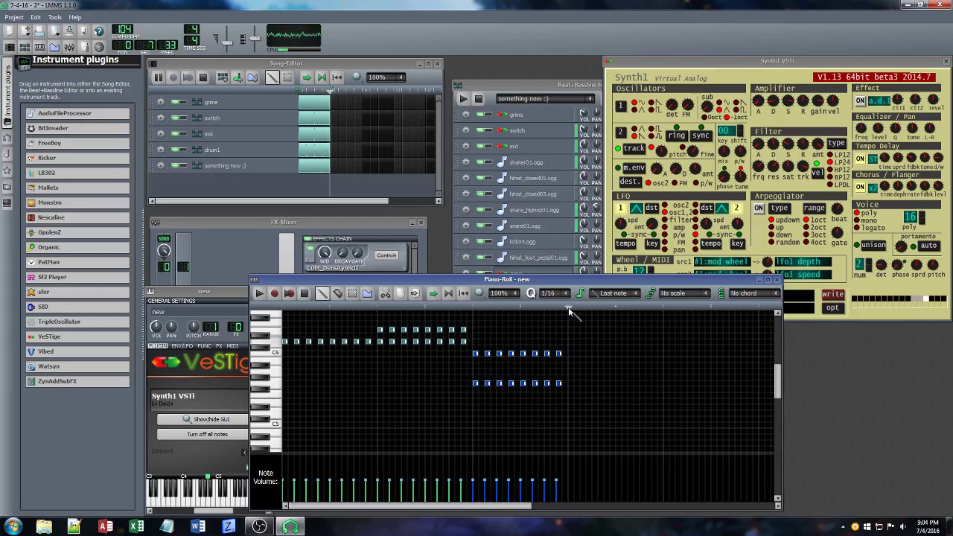
key(ctrl+v)
drag(579, 388, 578, 377)
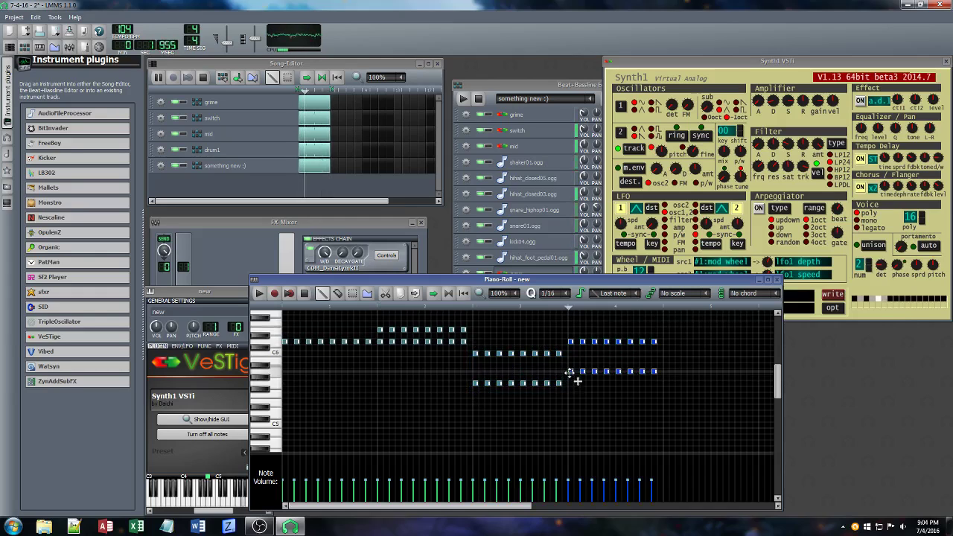
Adjust the saturation, release and resonance of the new track's Synth1 filter
middle_click(308, 169)
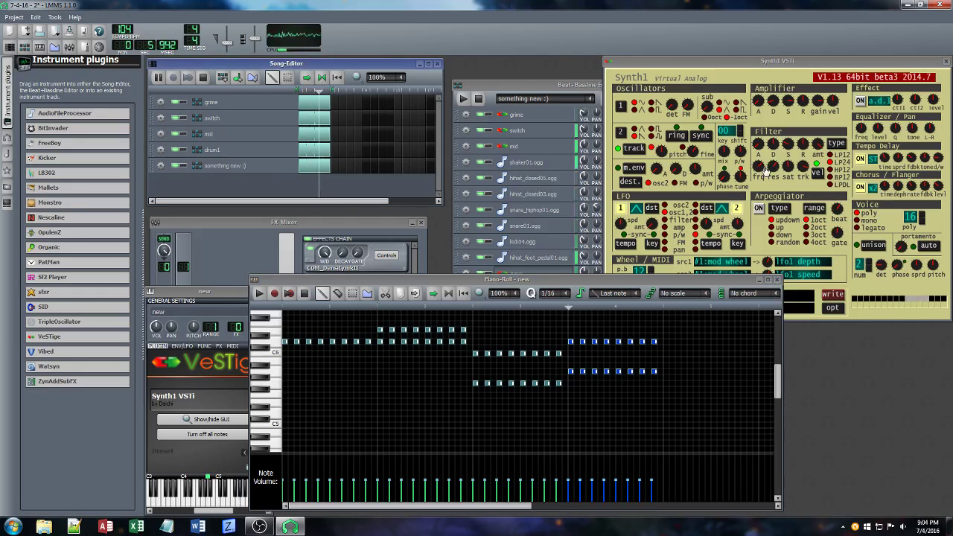
drag(786, 165, 791, 147)
drag(801, 151, 802, 143)
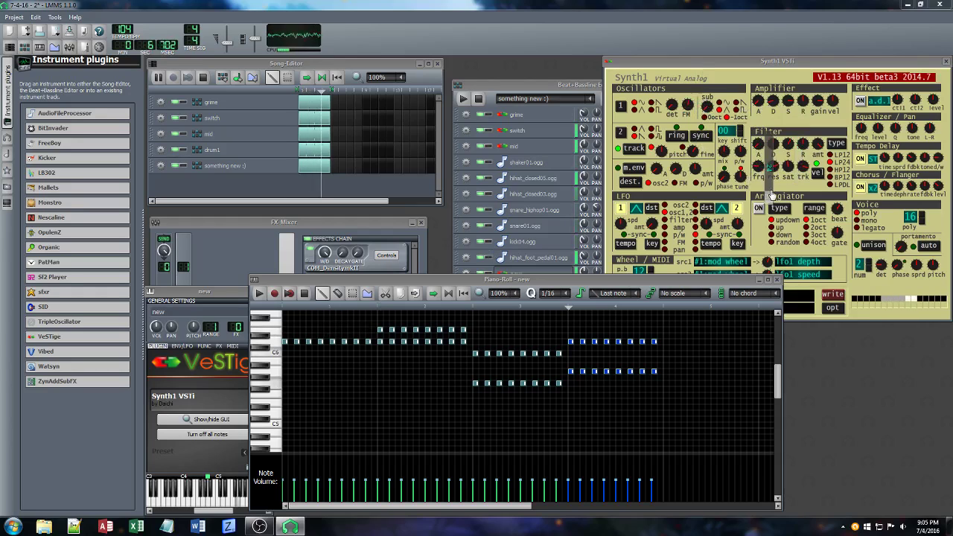
drag(772, 190, 771, 192)
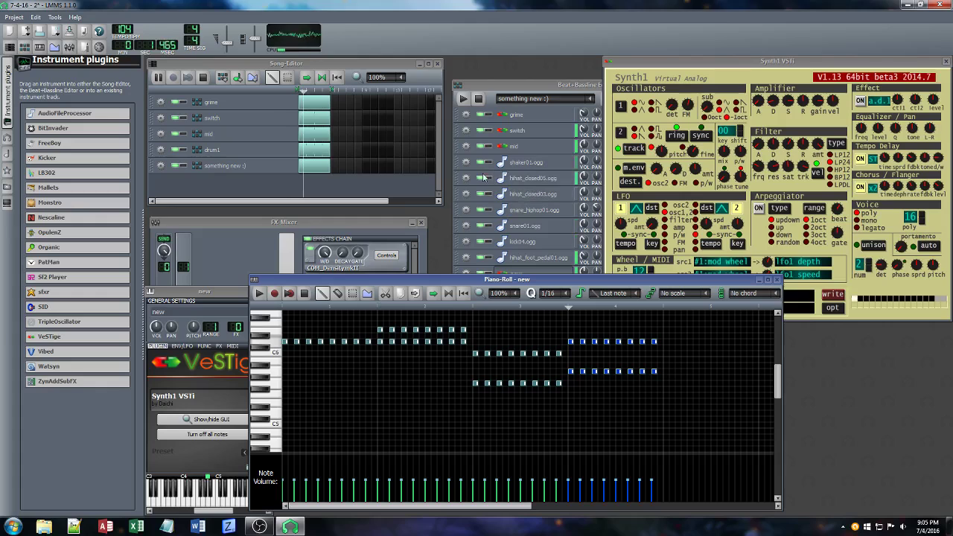
Show the switch pattern in the Beat+Bassline Editor and rebalance the bass tracks, setting grime's volume to 50%
click(240, 119)
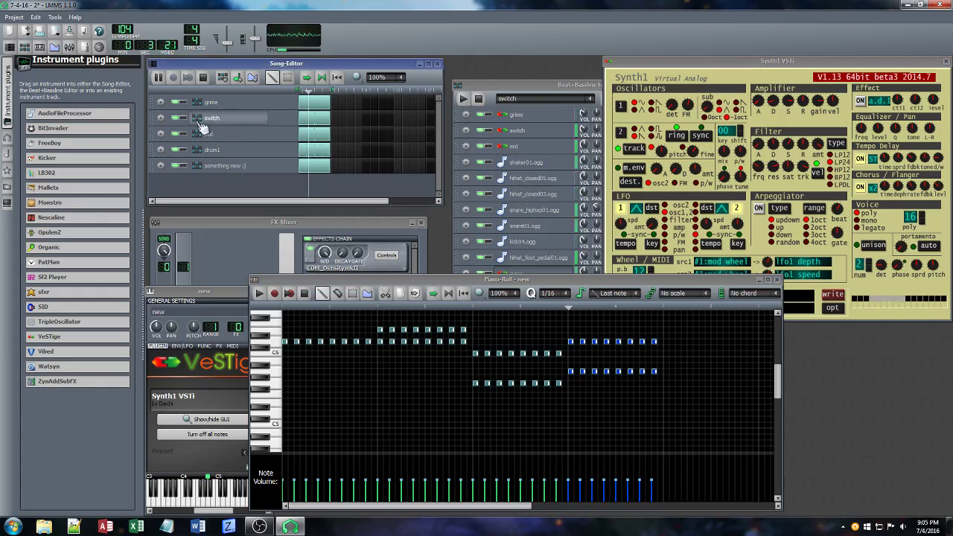
click(576, 85)
drag(585, 144, 588, 156)
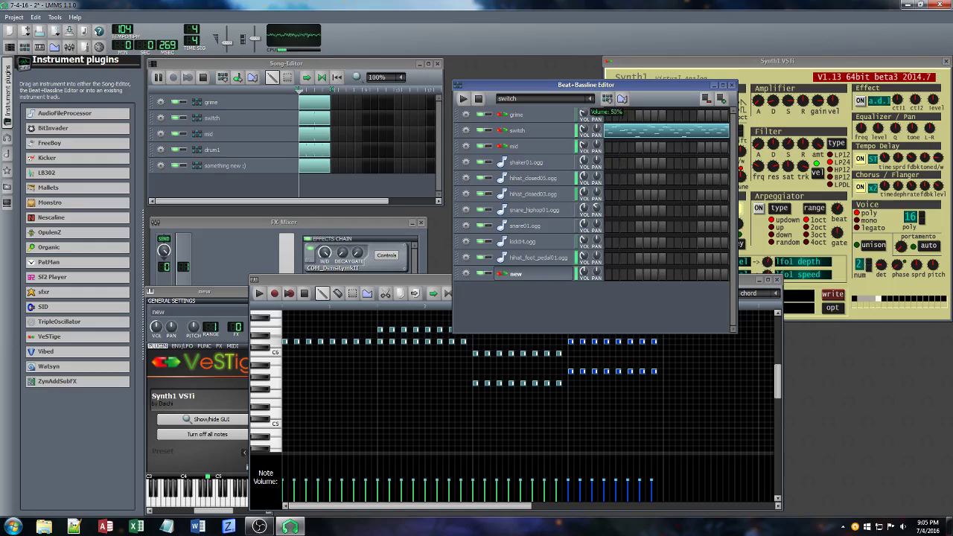
Lower the switch track's volume and show the "something new :)" pattern in the Beat+Bassline Editor
mouse_move(584, 130)
mouse_down()
mouse_move(586, 150)
mouse_move(585, 132)
mouse_move(585, 142)
mouse_up()
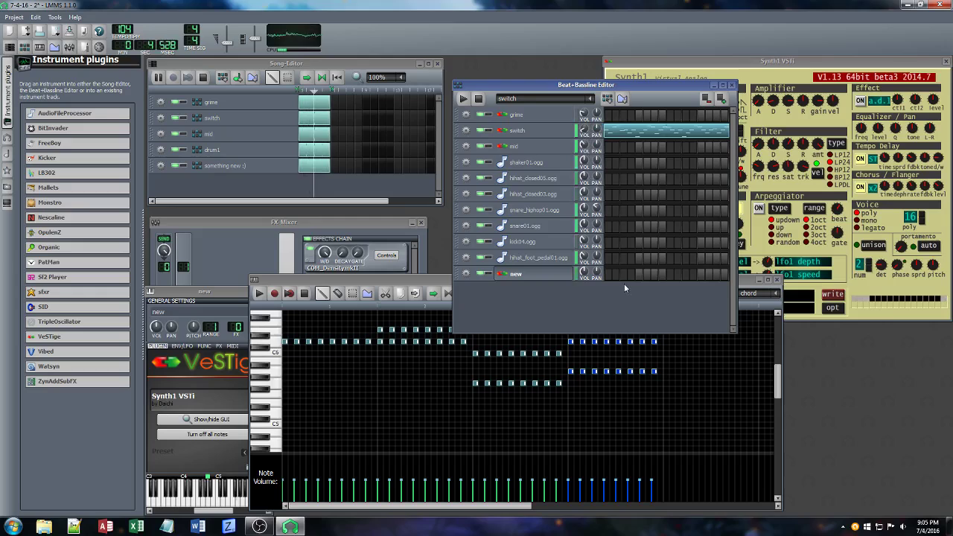
click(544, 99)
click(524, 163)
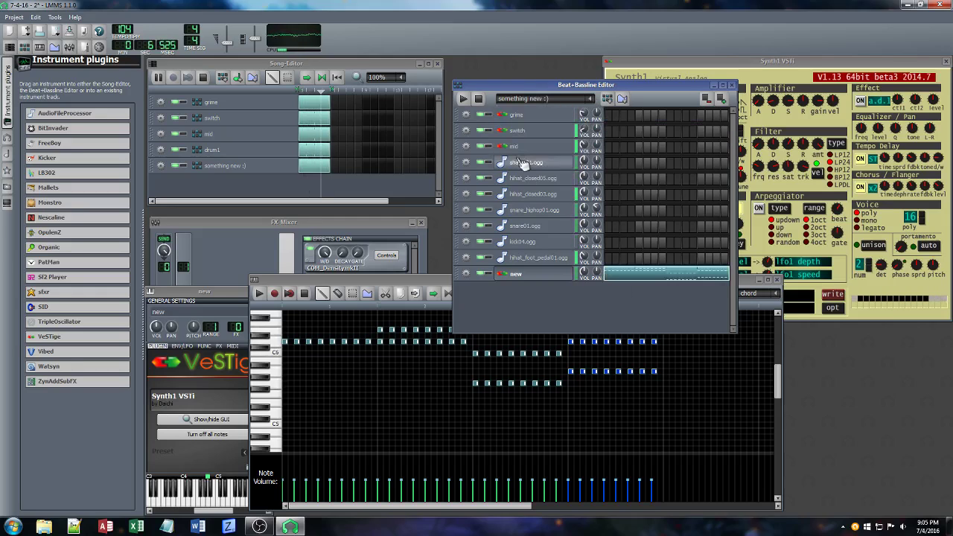
Move the new track's Synth1 window over the Song-Editor and bring its piano roll to the front
click(405, 283)
drag(870, 64, 493, 78)
click(629, 276)
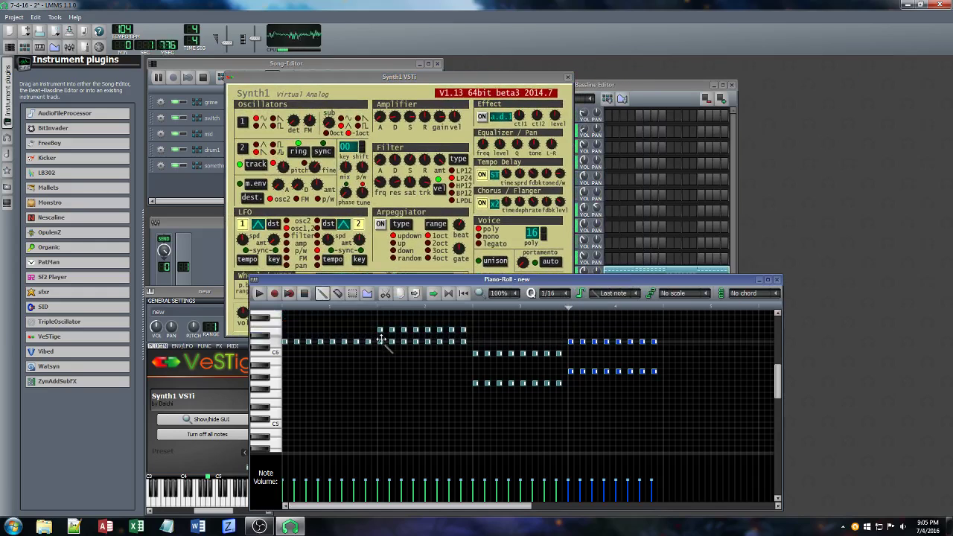
Add the DEL_Bionic Delay v1_2 VST to the new track's effects chain
click(201, 289)
click(219, 346)
click(212, 464)
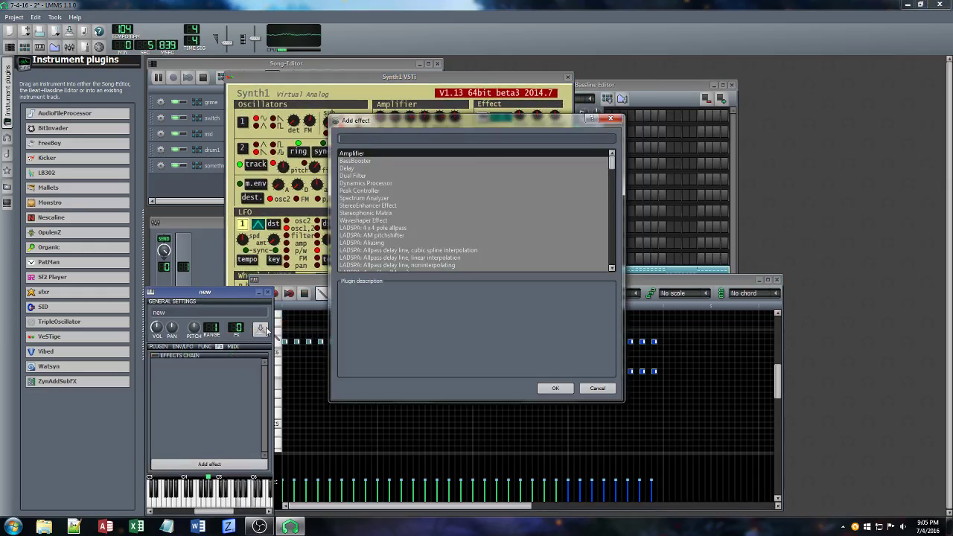
text(del)
scroll(450, 242, down, 5)
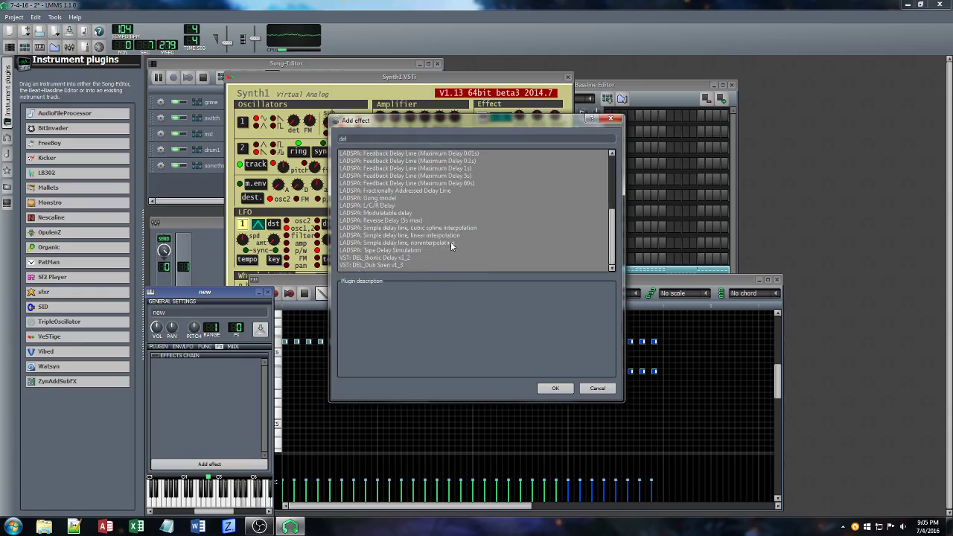
click(390, 259)
click(554, 388)
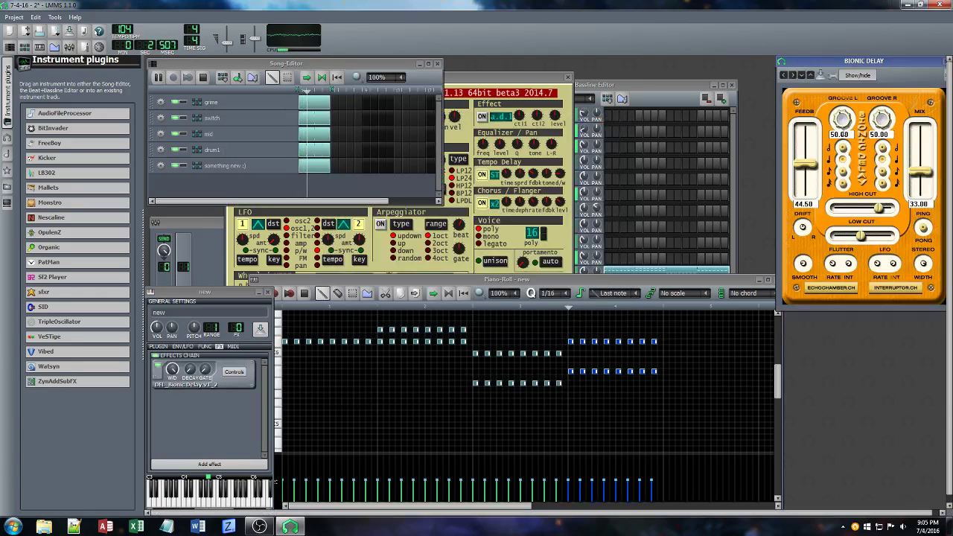
Set the new track's Bionic Delay to 75 for both grooves, mix 56 and feedback 62, and slightly reduce its high cut
drag(842, 124, 838, 37)
drag(881, 122, 881, 45)
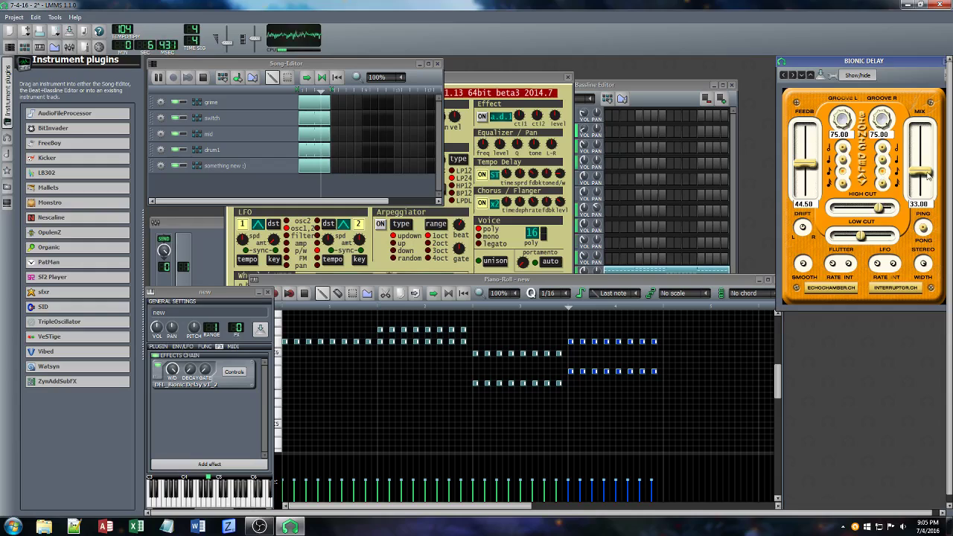
drag(928, 174, 926, 158)
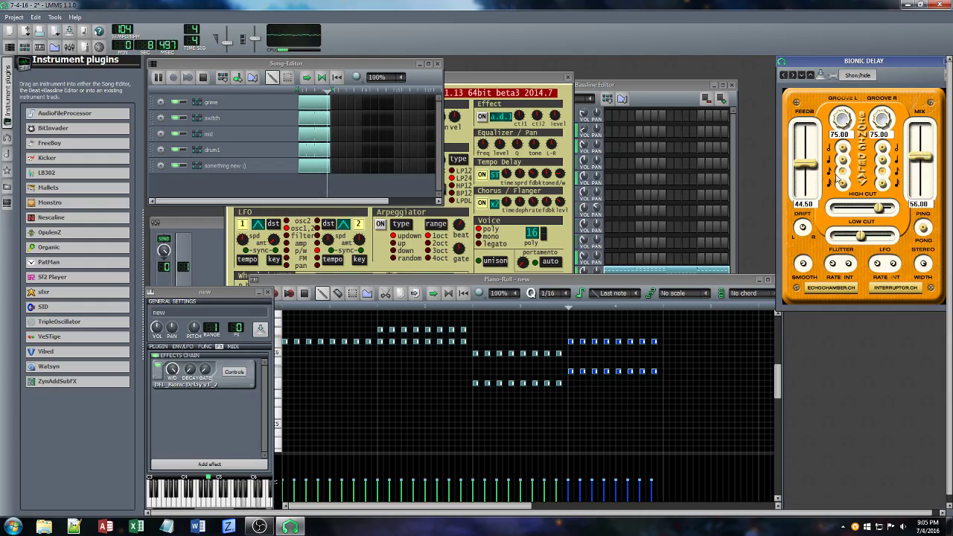
drag(808, 163, 812, 148)
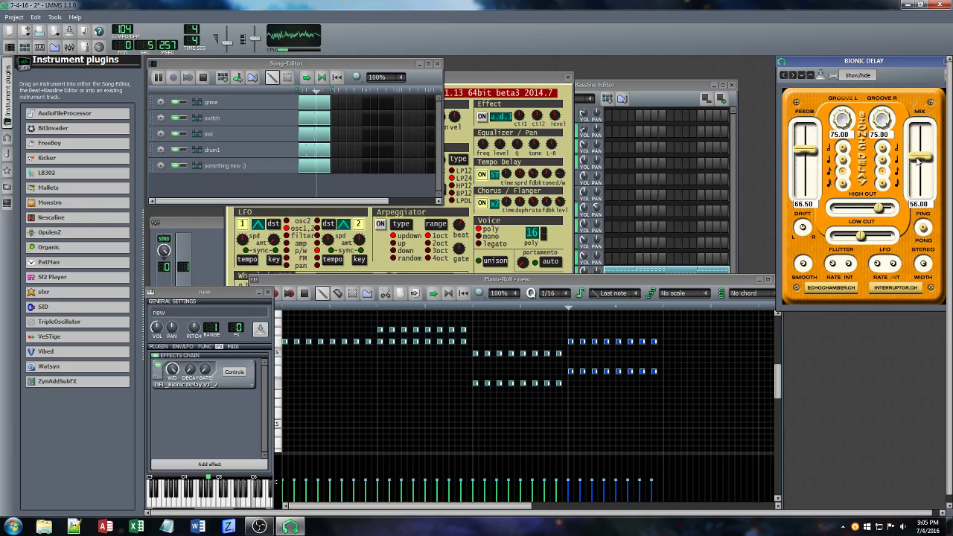
drag(811, 152, 812, 153)
mouse_move(879, 209)
mouse_down()
mouse_move(892, 211)
mouse_move(856, 236)
mouse_move(834, 237)
mouse_move(862, 237)
mouse_move(883, 210)
mouse_move(872, 210)
mouse_up()
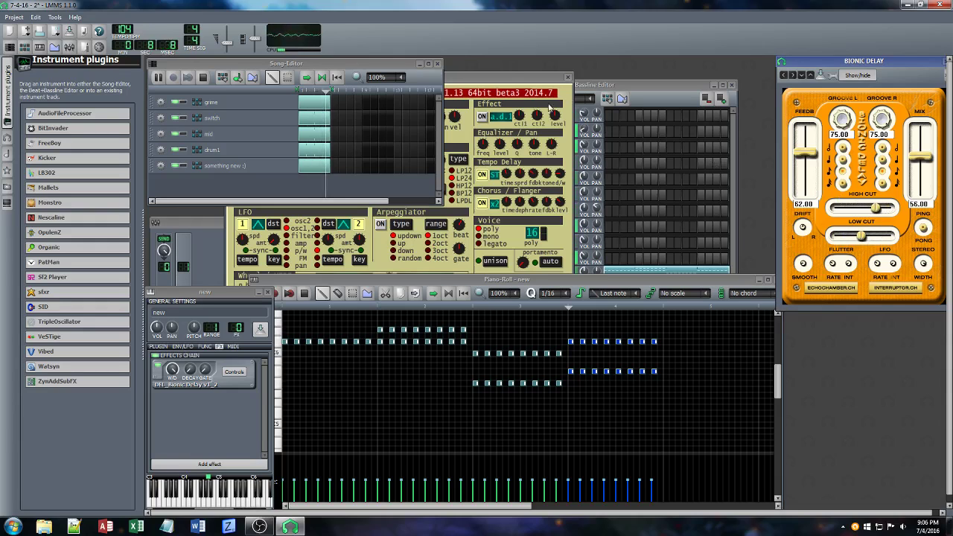
Adjust the filter tracking, filter sustain and sub oscillator level in the new track's Synth1
click(509, 80)
mouse_move(422, 183)
mouse_down()
mouse_move(395, 206)
mouse_move(397, 197)
mouse_move(426, 195)
mouse_up()
drag(408, 160, 416, 189)
drag(326, 122, 323, 117)
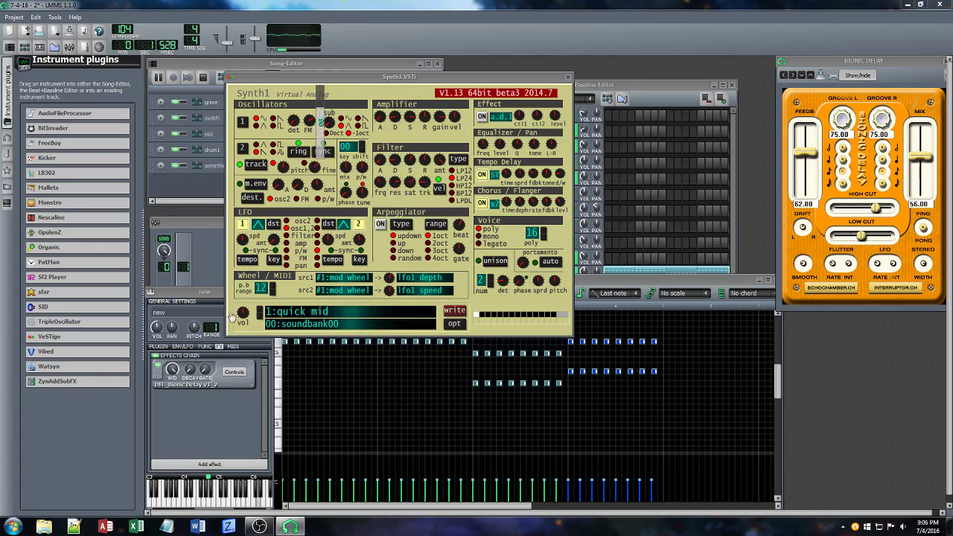
Add the CHO_Azurite chorus with its Subtle preset to the new track and place it above the Bionic Delay
click(220, 467)
text(dou)
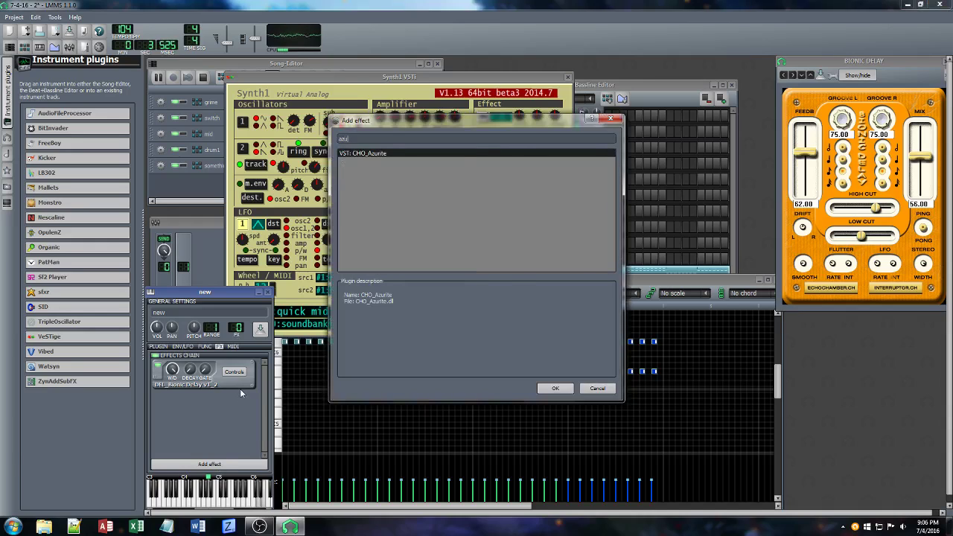
key(Return)
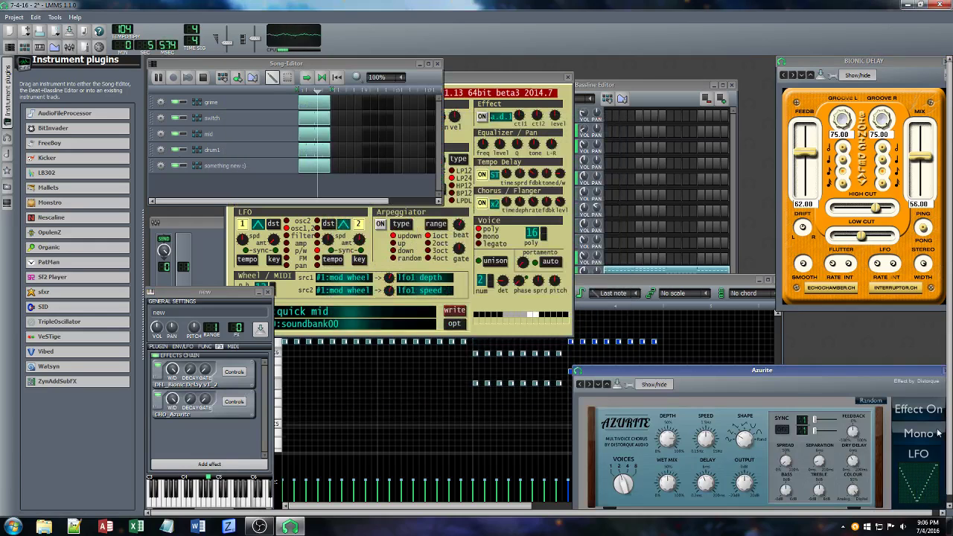
click(589, 385)
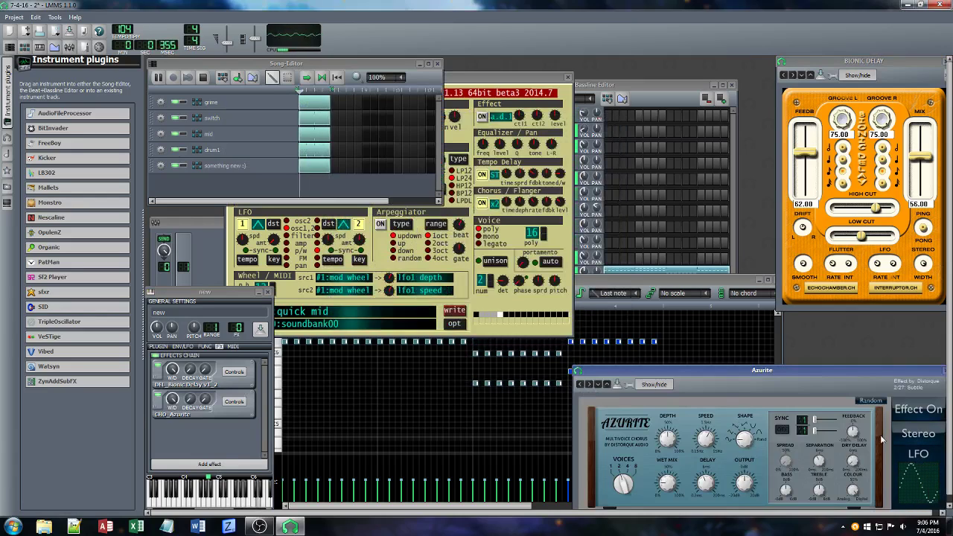
right_click(216, 405)
click(242, 414)
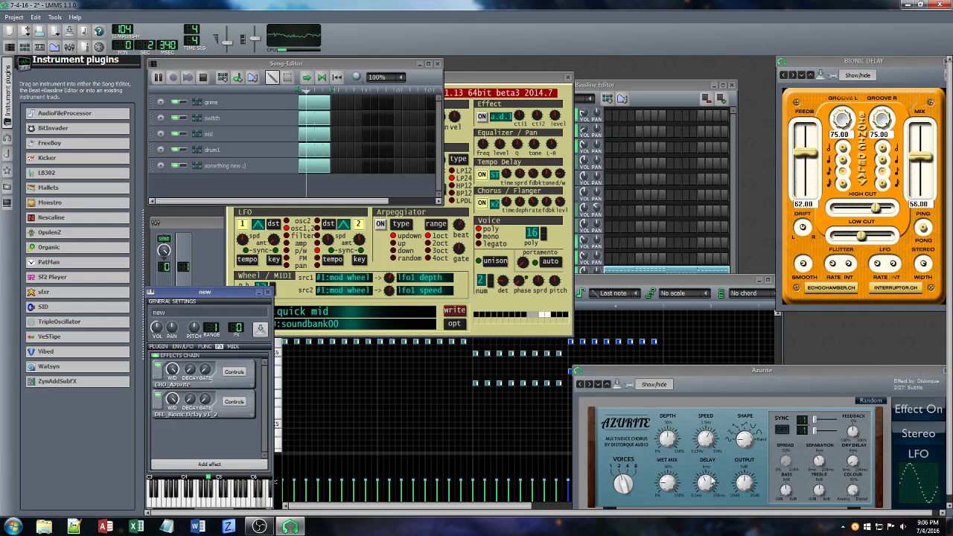
Adjust the filter frequency, filter saturation and effect level in the new track's Synth1, auditioning the sound with a test note
click(450, 77)
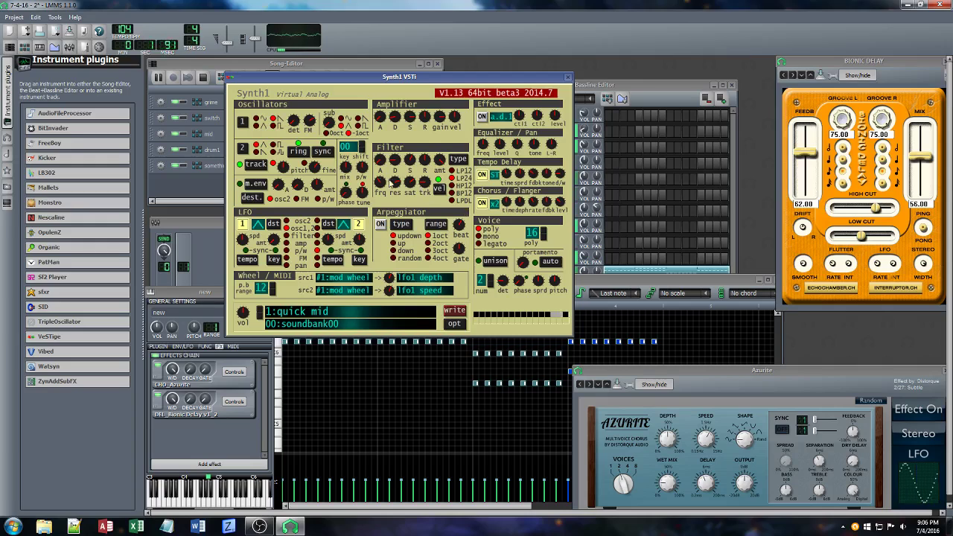
drag(379, 180, 394, 194)
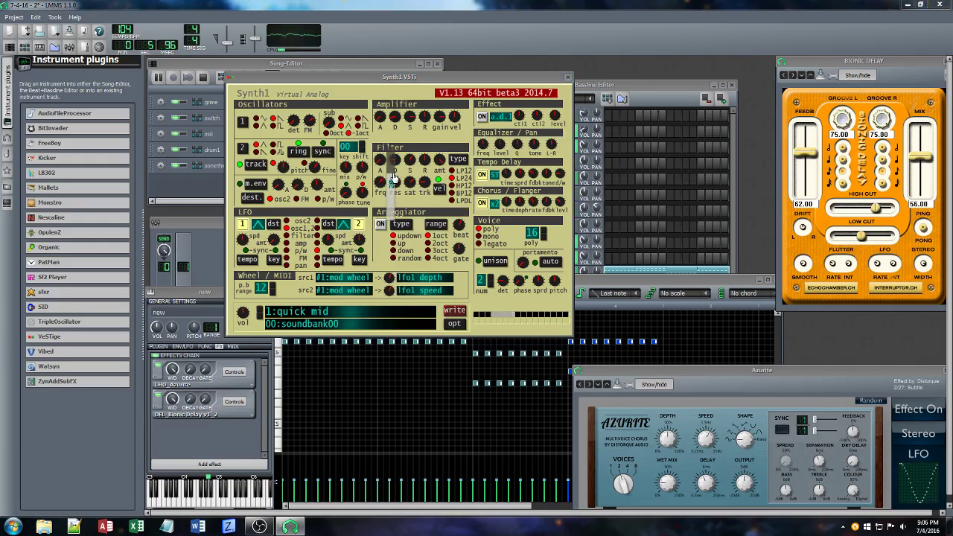
drag(409, 180, 413, 204)
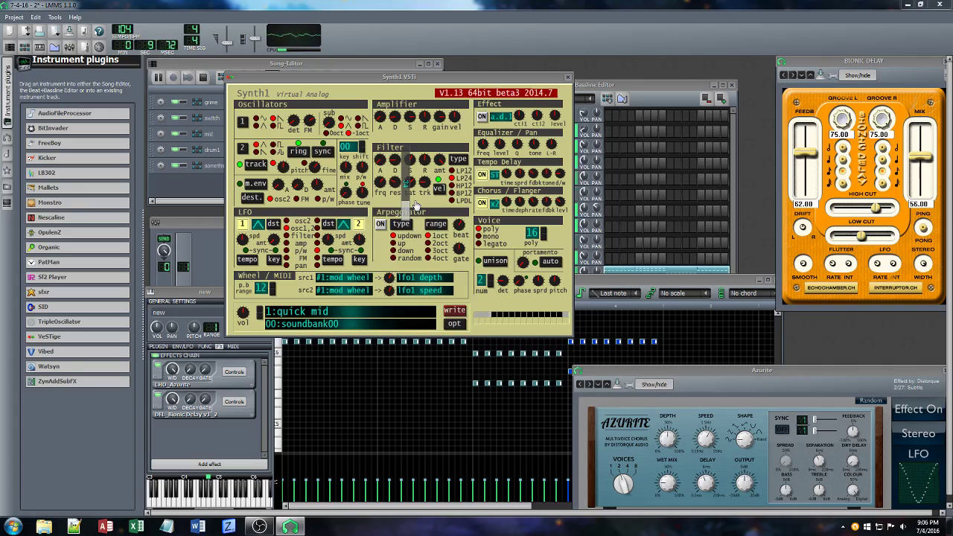
click(206, 490)
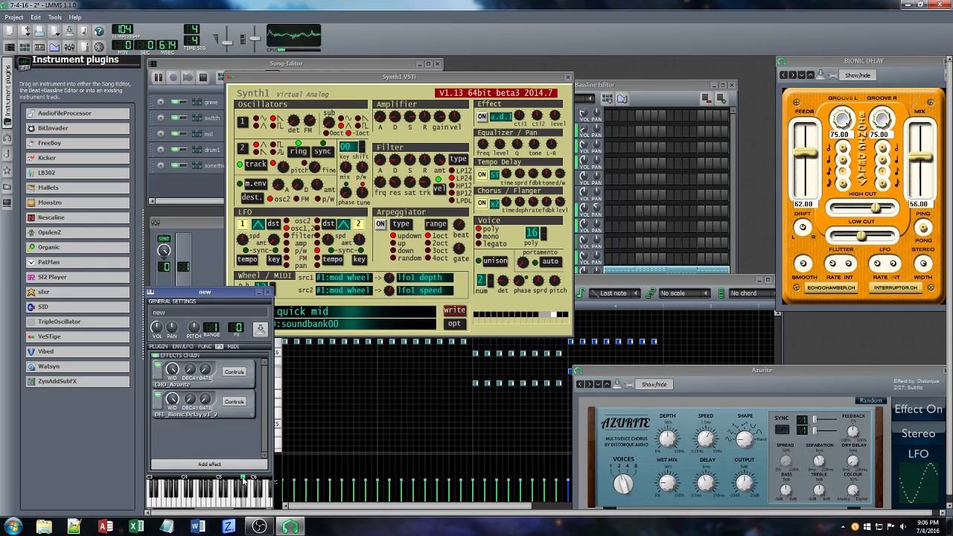
drag(409, 186, 408, 193)
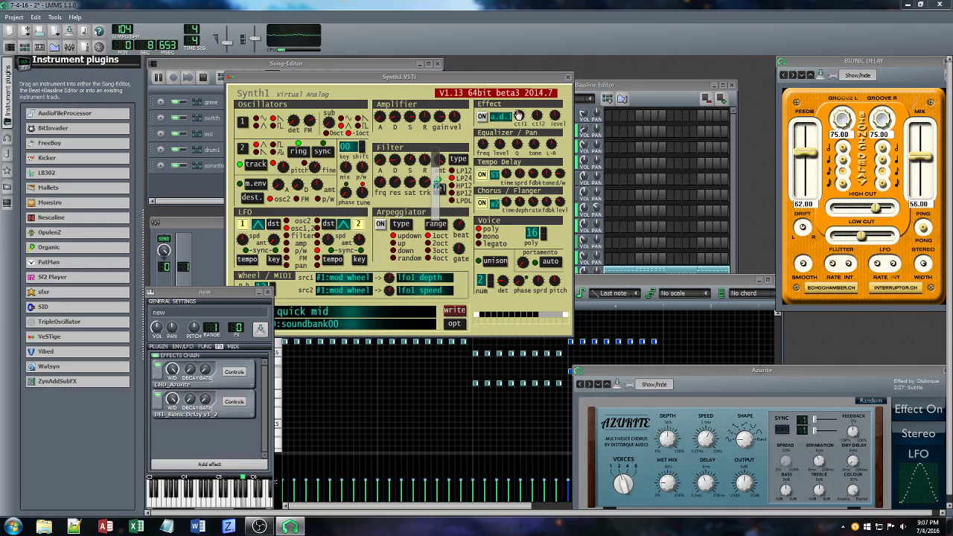
drag(550, 116, 551, 142)
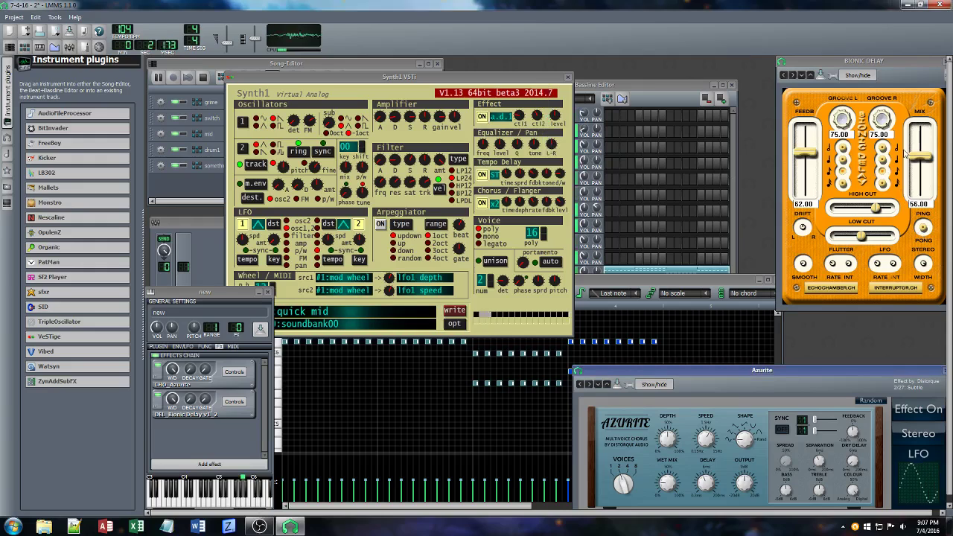
Raise the high cut and lower the low cut of the new track's Bionic Delay, and set its feedback to 48
drag(877, 208, 908, 214)
drag(861, 237, 836, 236)
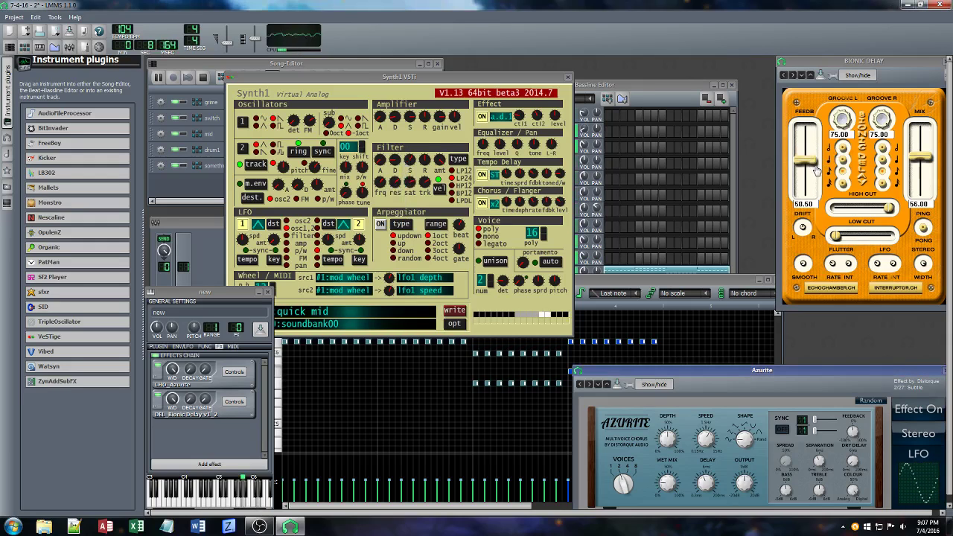
Open the switch track's effects chain and show its Azurite chorus controls beside the instrument window
click(632, 89)
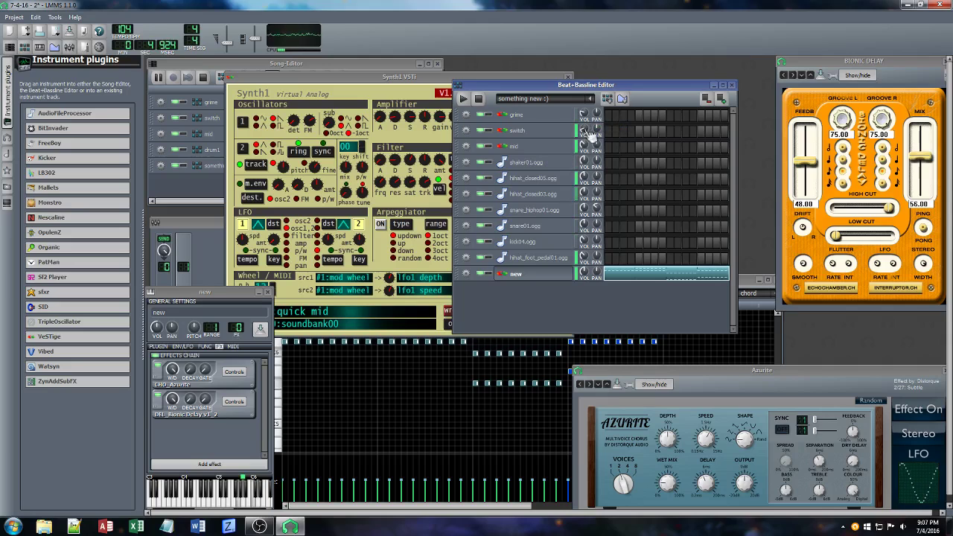
click(543, 131)
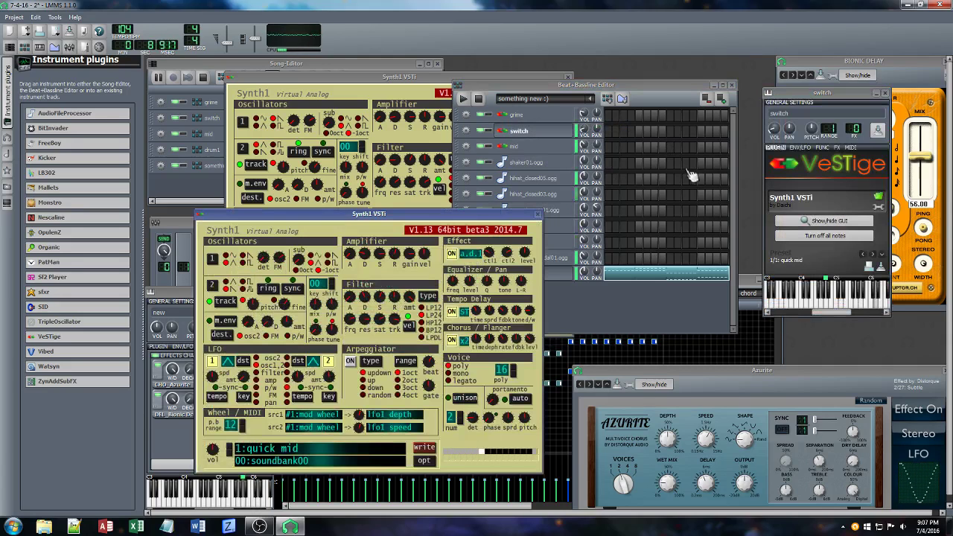
click(835, 147)
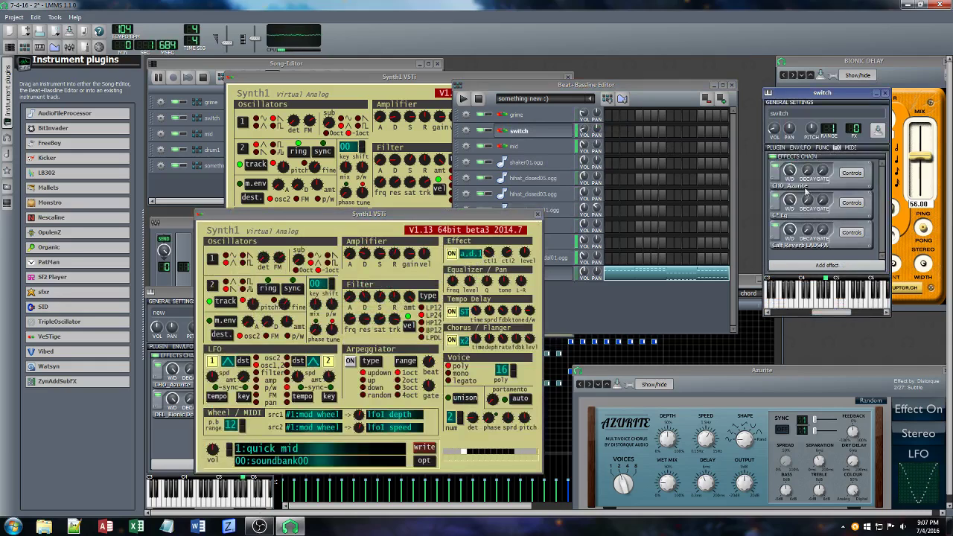
click(852, 174)
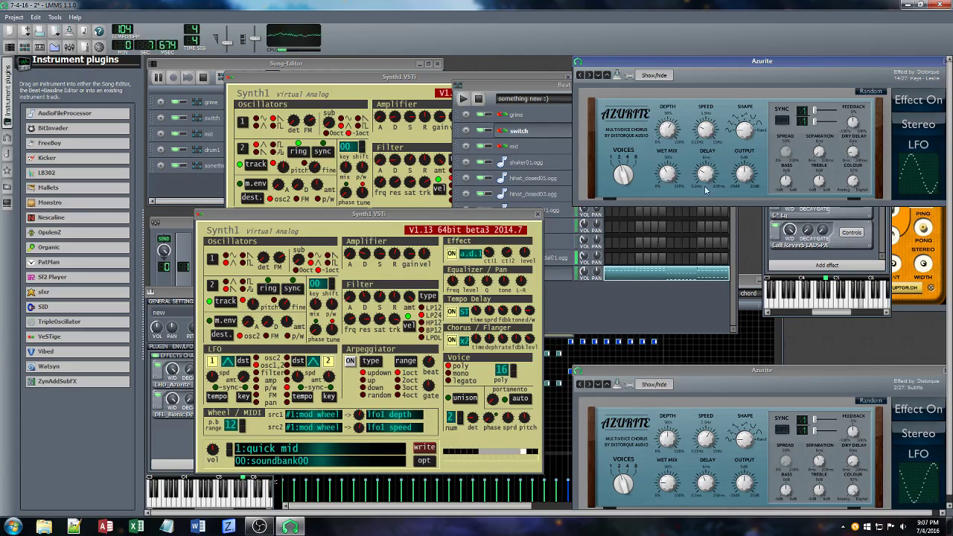
drag(800, 59, 532, 193)
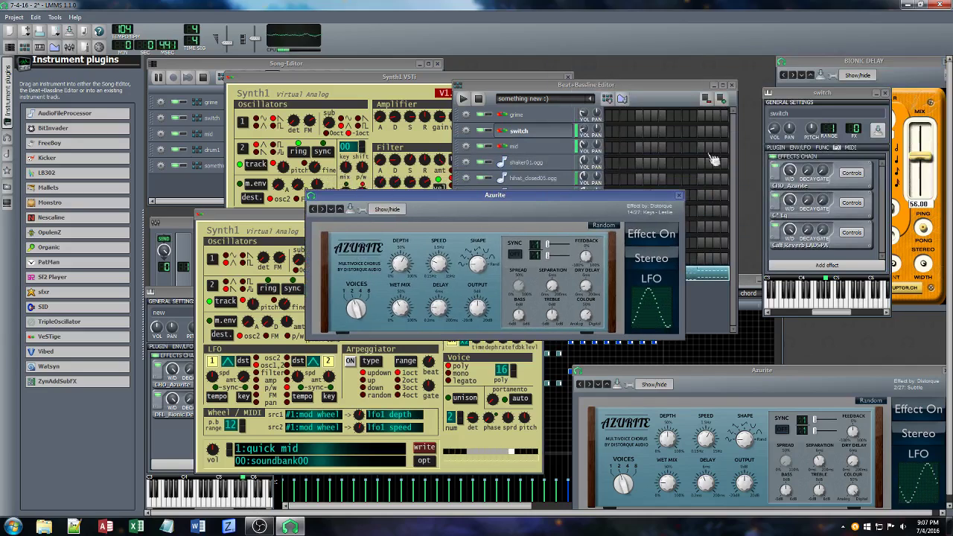
click(779, 130)
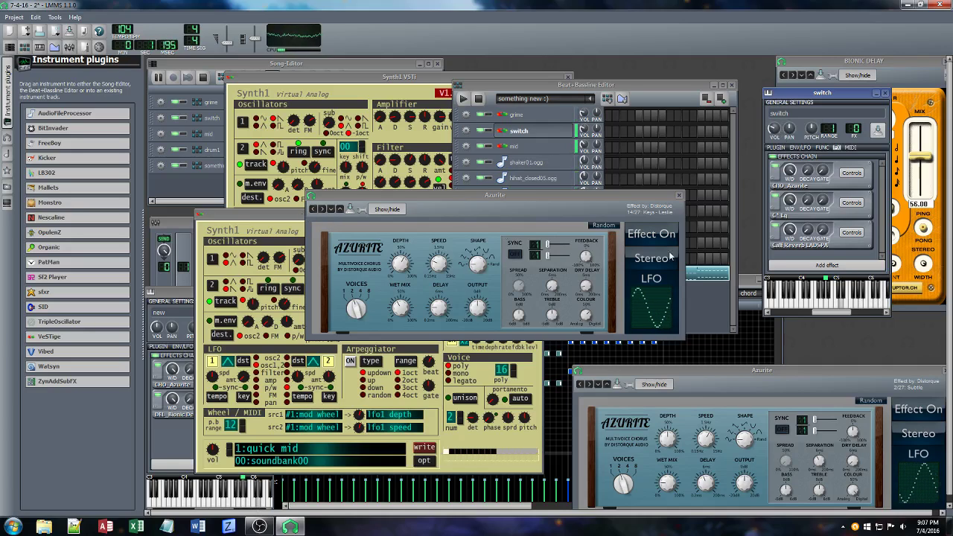
Add the DEL_Bionic Delay v1_2 VST to the switch track's effects chain
click(791, 266)
text(del)
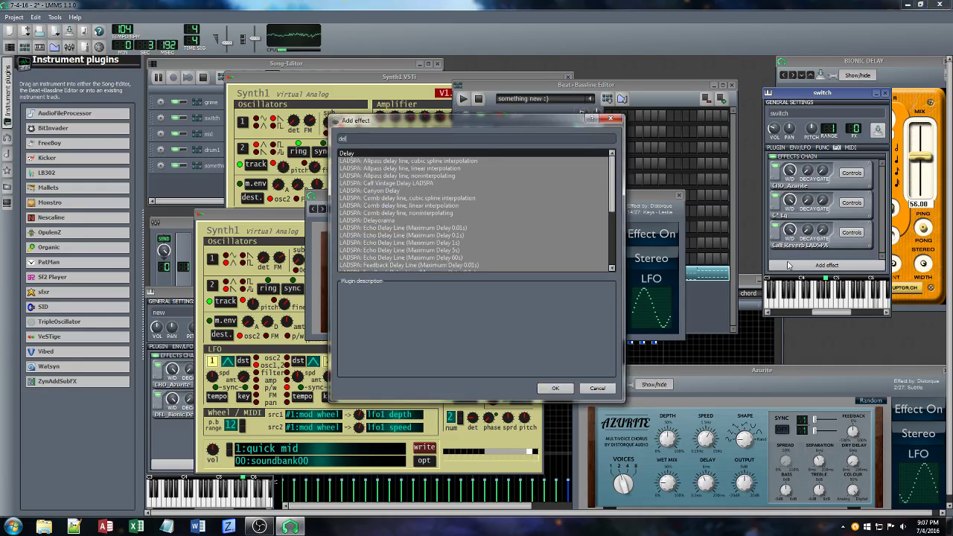
scroll(438, 232, down, 5)
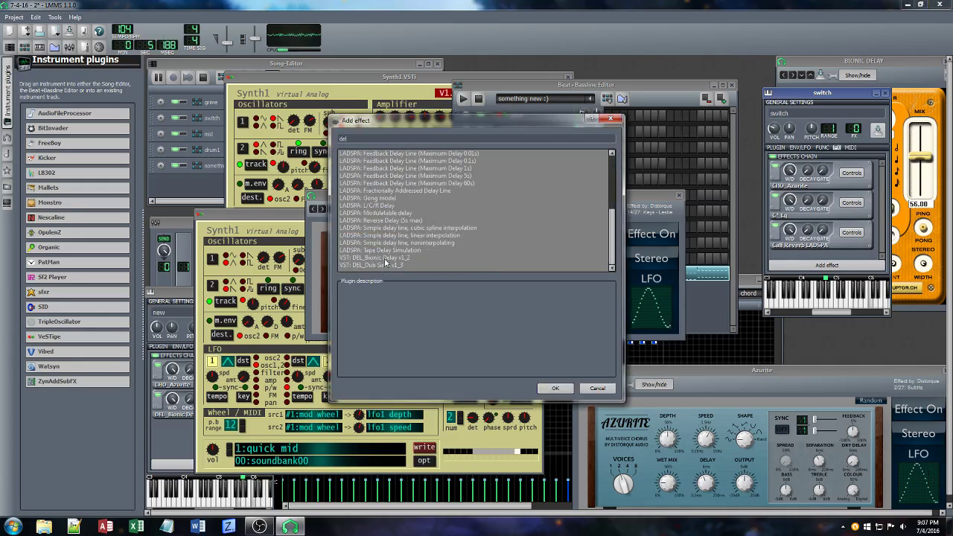
click(386, 262)
click(555, 388)
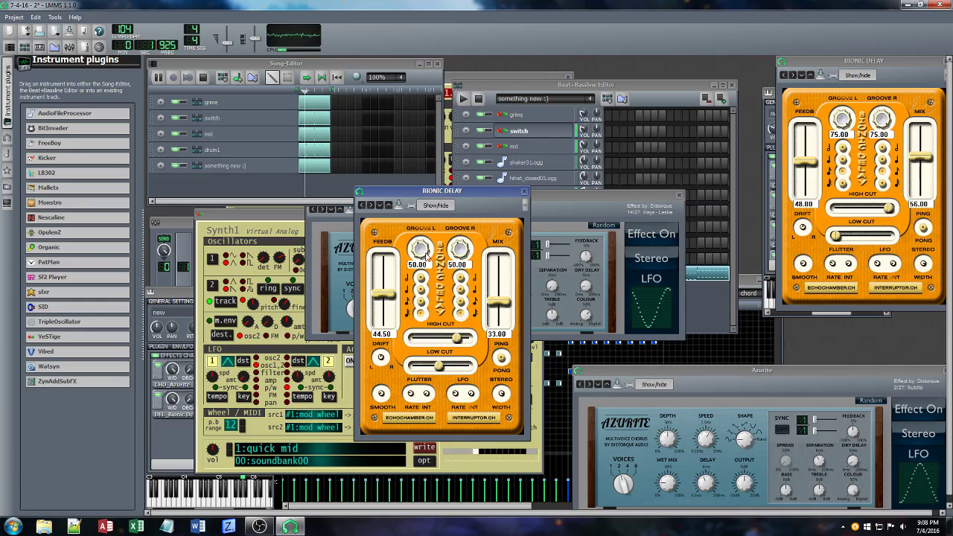
Set the switch track's Bionic Delay to 75 for both grooves and mix 57, raising its high cut and lowering its low cut
drag(459, 248, 459, 165)
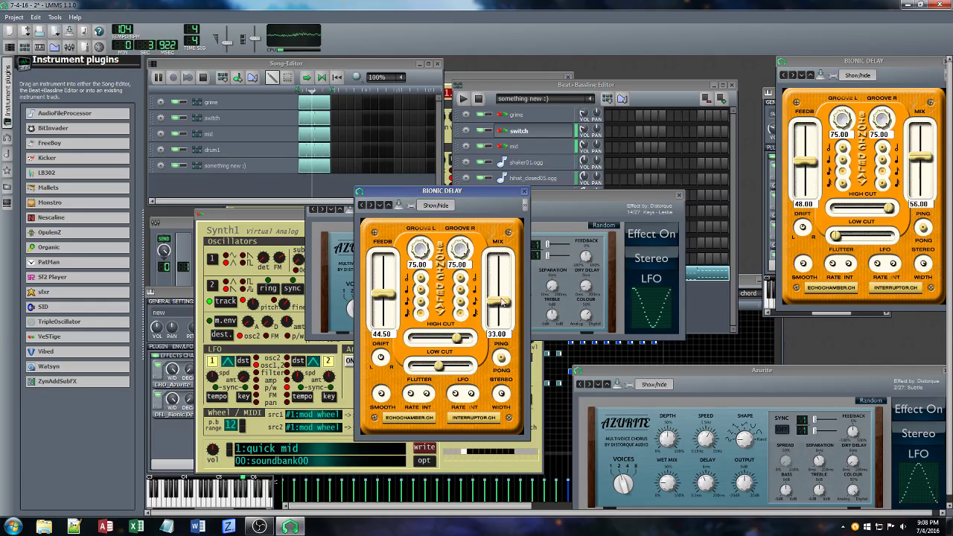
drag(504, 302, 505, 285)
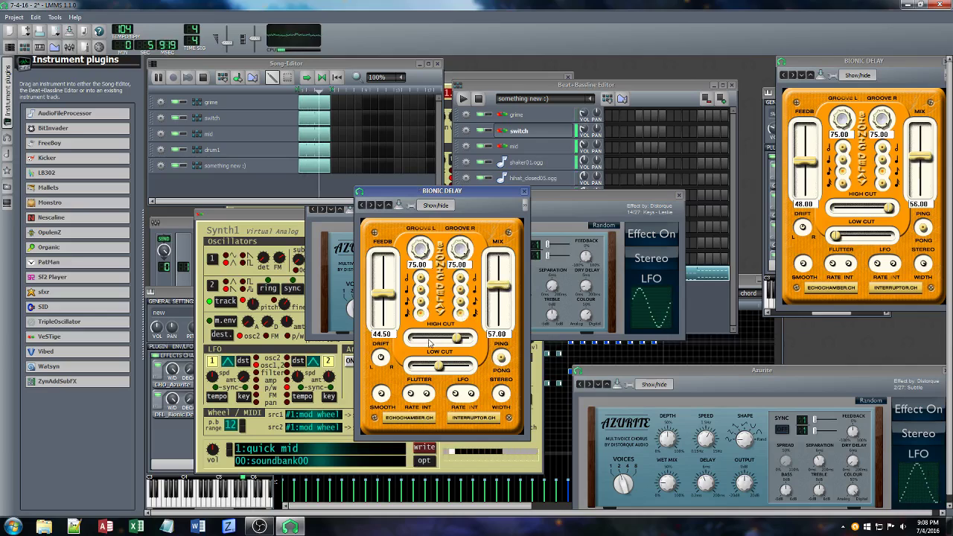
drag(456, 339, 387, 366)
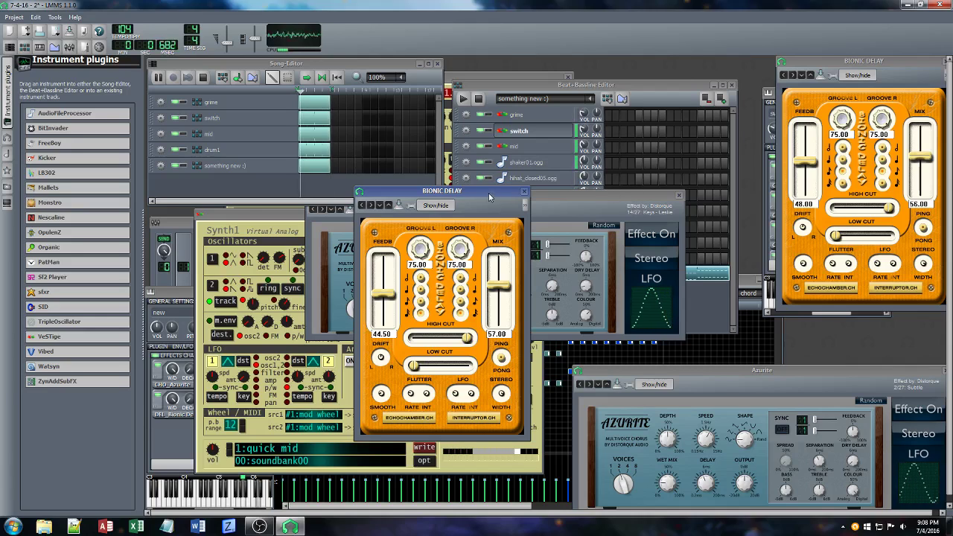
drag(489, 193, 373, 199)
click(599, 170)
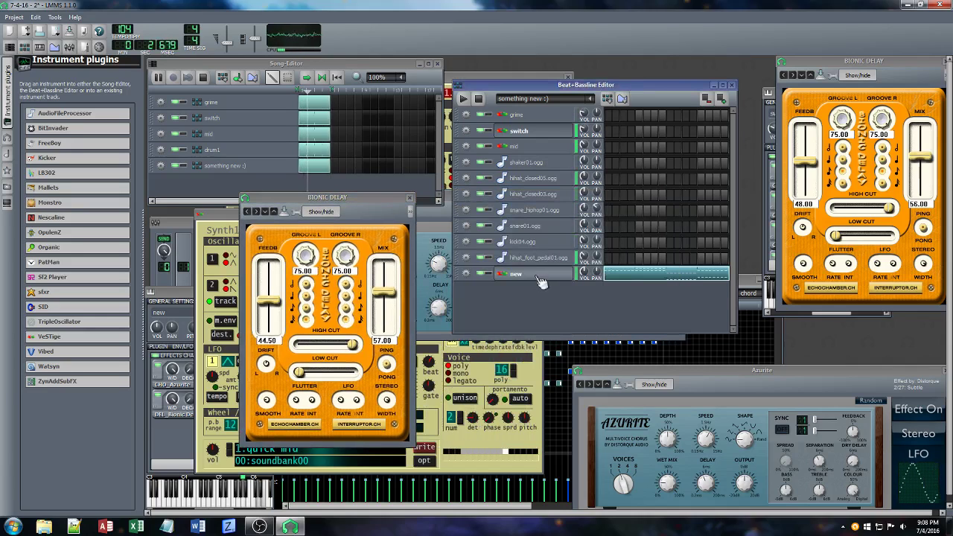
Toggle the Calf Reverb effect on the switch track, and set its Bionic Delay mix to 61 and feedback to 50.5
click(520, 130)
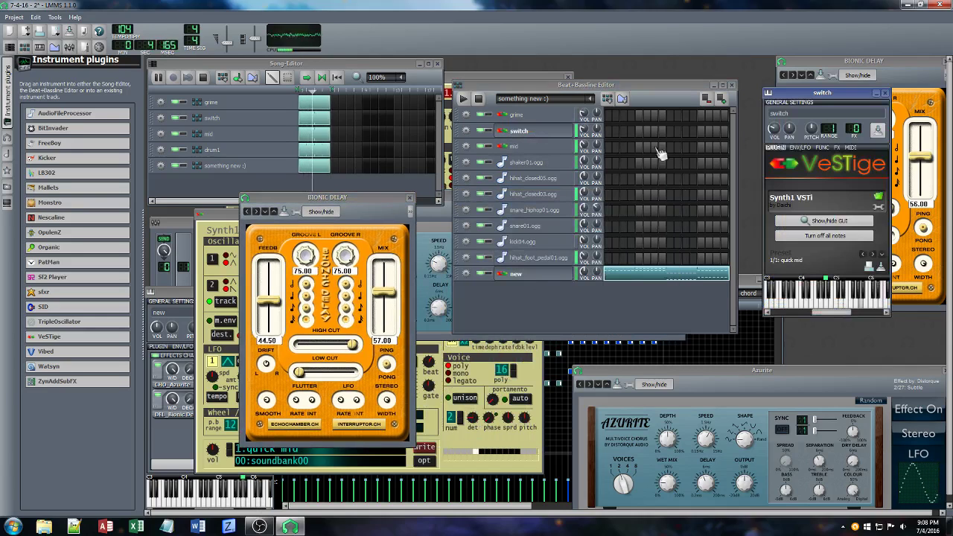
click(837, 147)
click(778, 228)
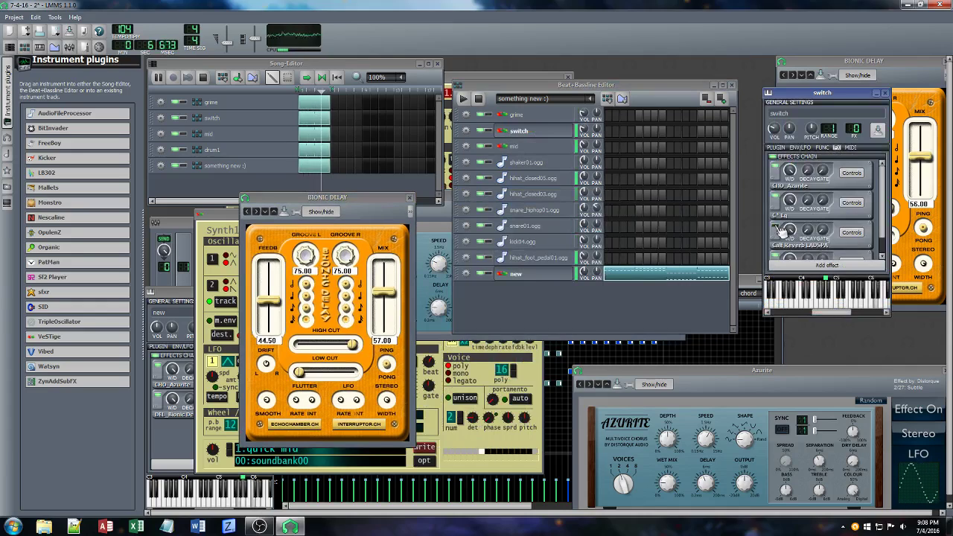
drag(885, 223, 887, 240)
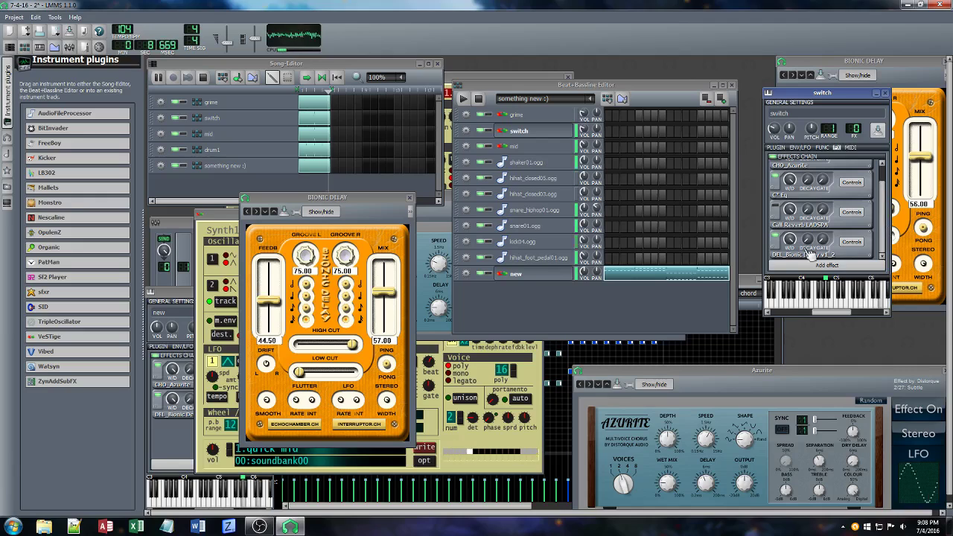
drag(387, 294, 388, 292)
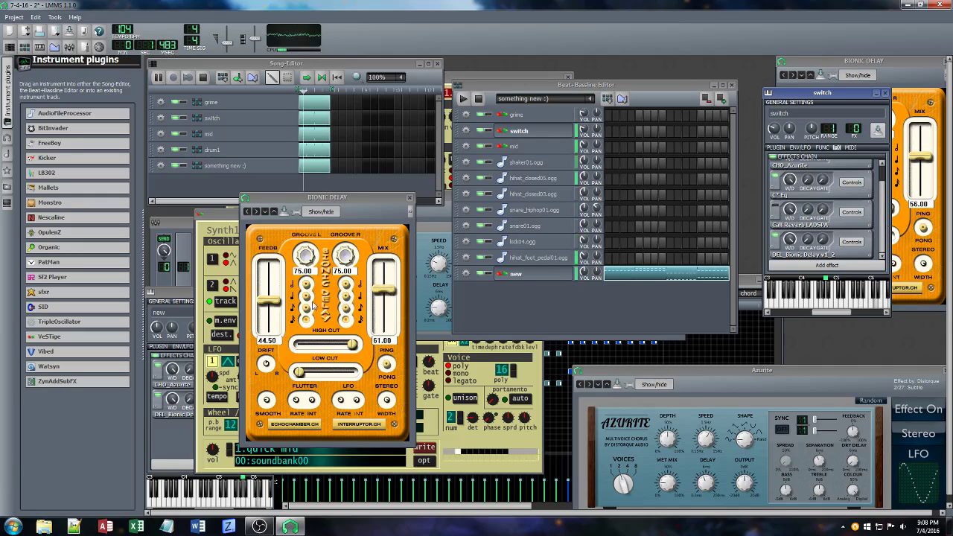
drag(276, 304, 289, 307)
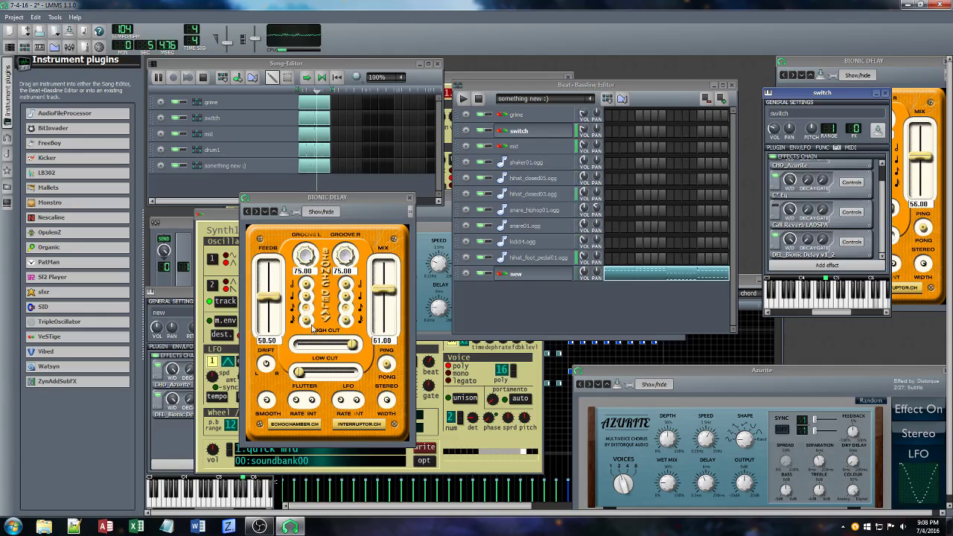
Close the Synth1 VSTi window and save the project
click(219, 216)
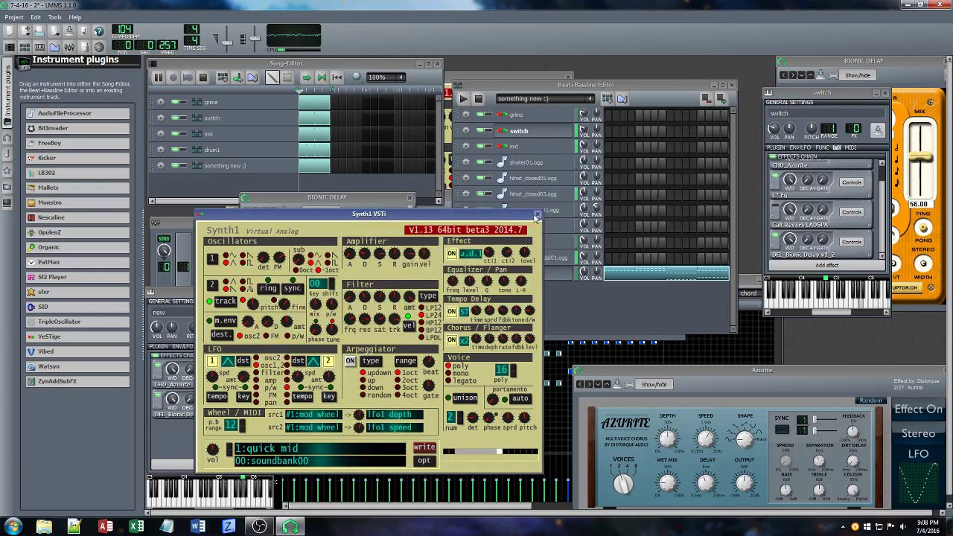
click(537, 214)
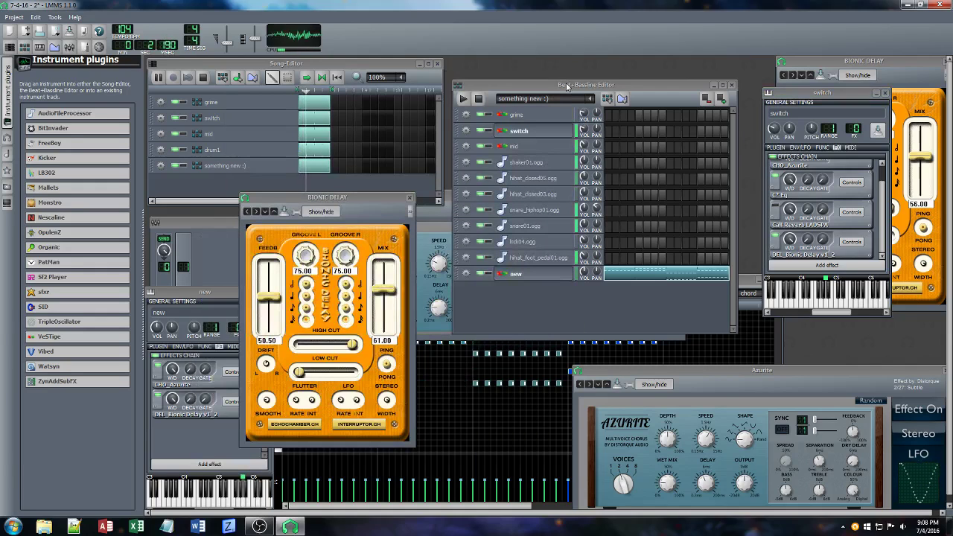
key(ctrl+s)
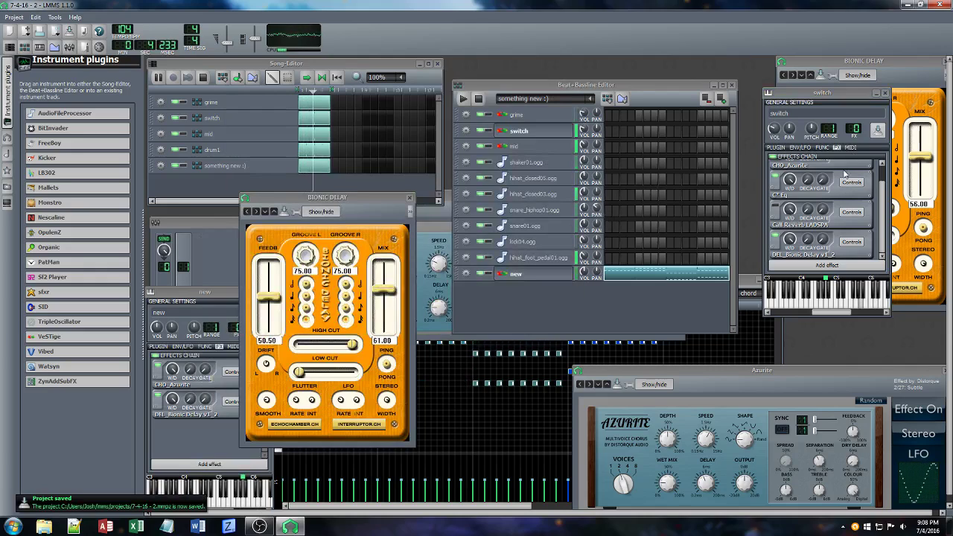
Compare the switch track alone with the full mix and leave it soloed
click(488, 131)
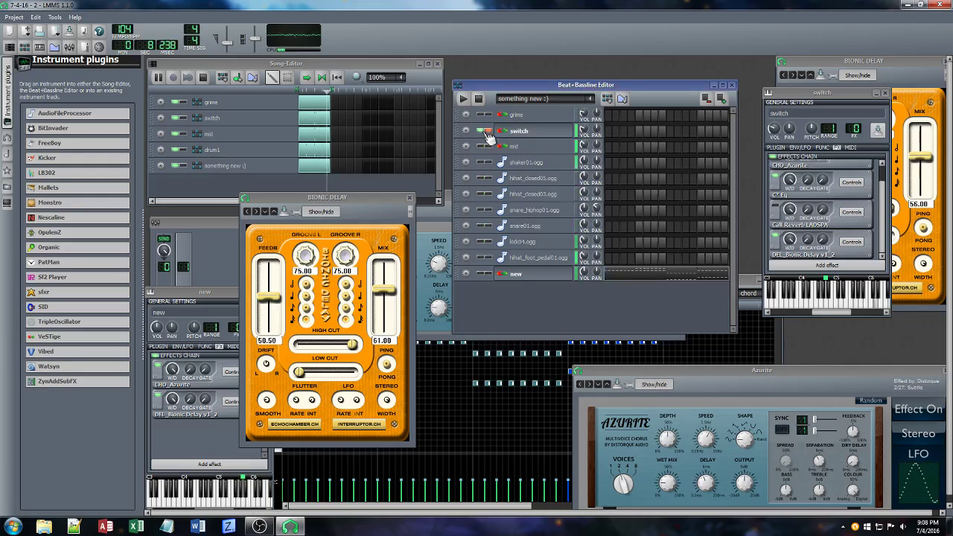
click(488, 133)
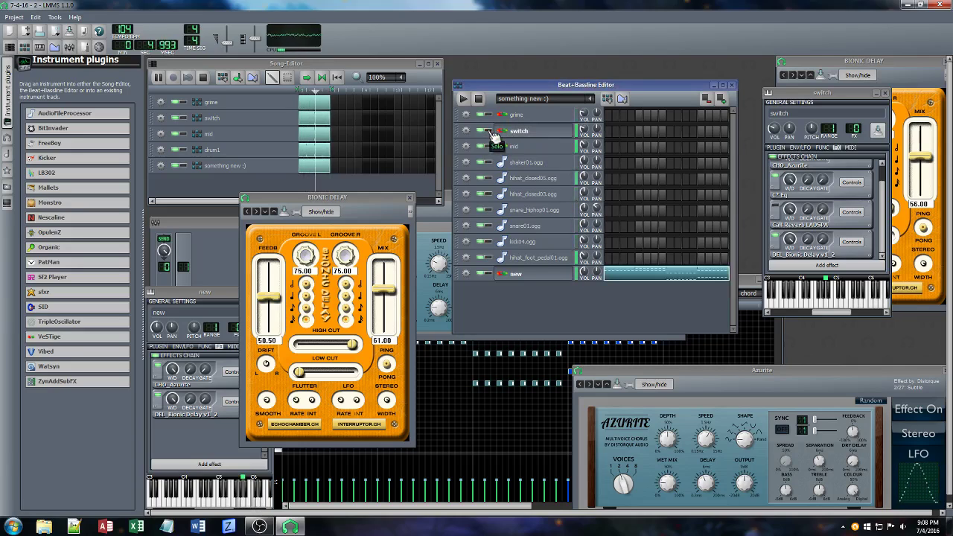
click(491, 134)
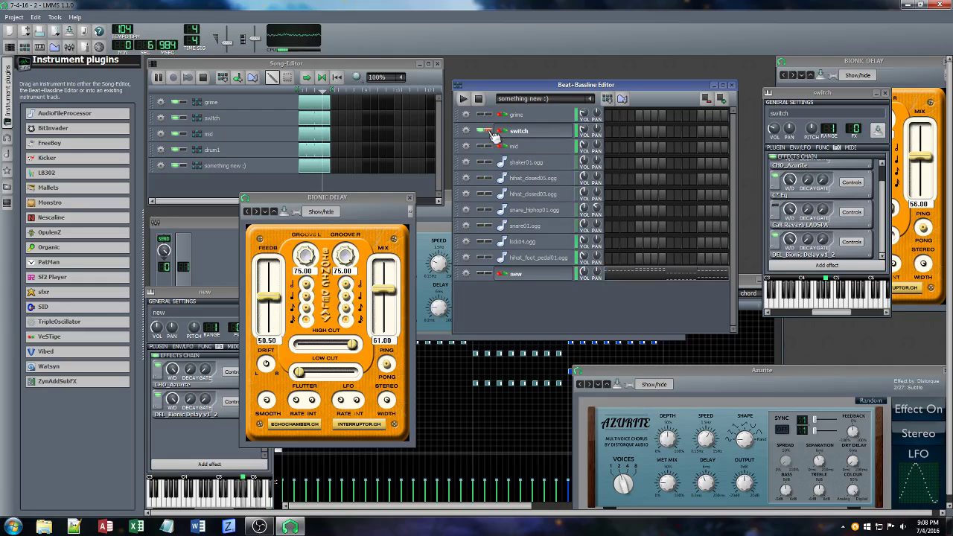
Check the switch track's effects chain and open its Synth1 interface
click(525, 134)
click(529, 134)
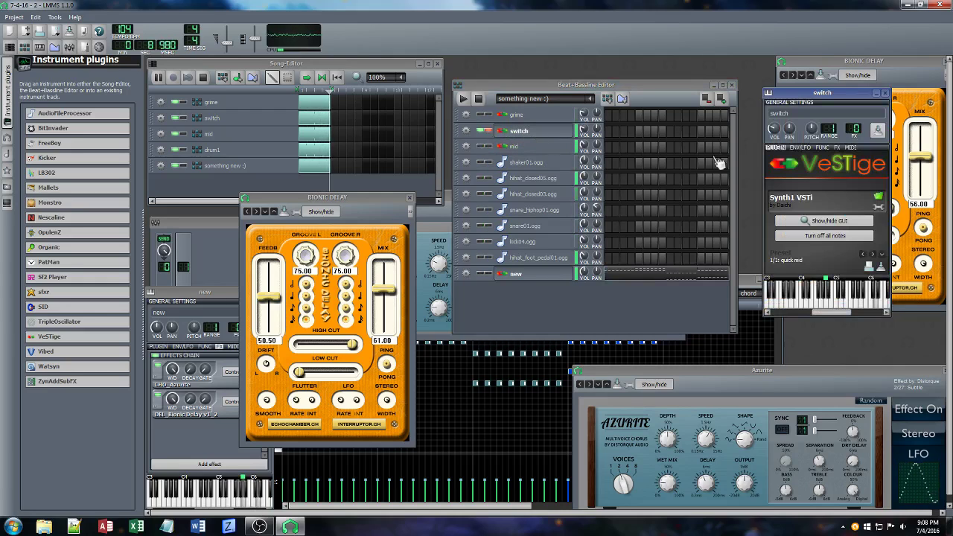
click(837, 147)
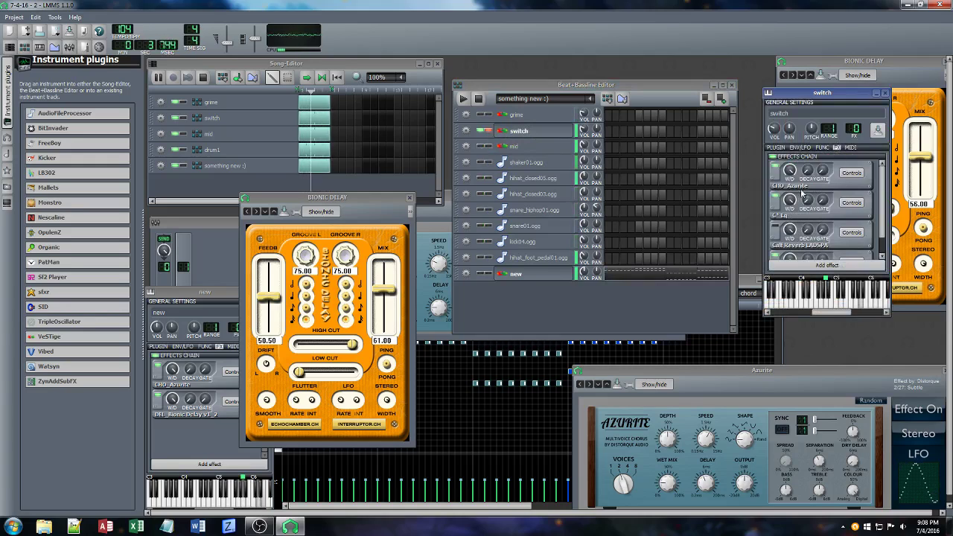
click(776, 147)
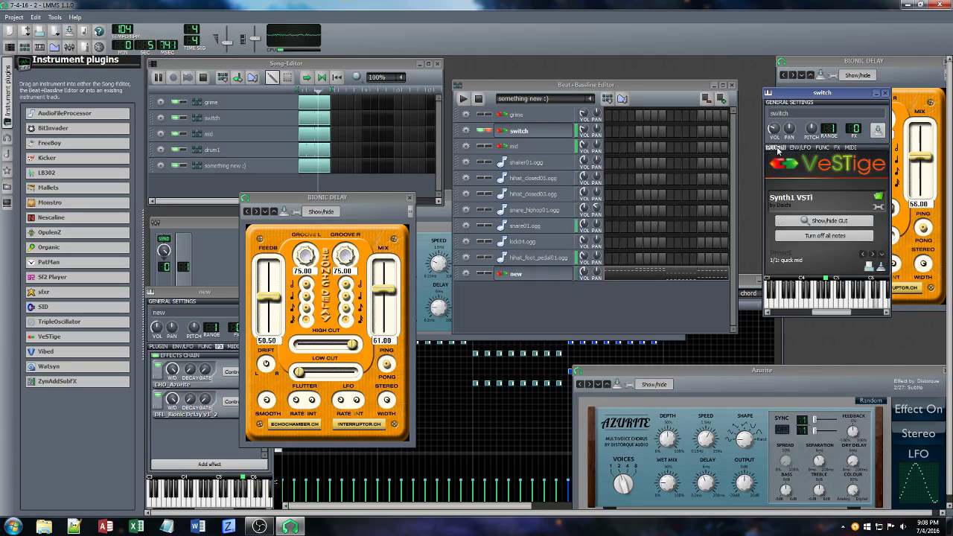
click(825, 221)
Adjust the amplifier sustain and gain in the switch track's Synth1, and close the Bionic Delay window covering it
drag(390, 254, 379, 277)
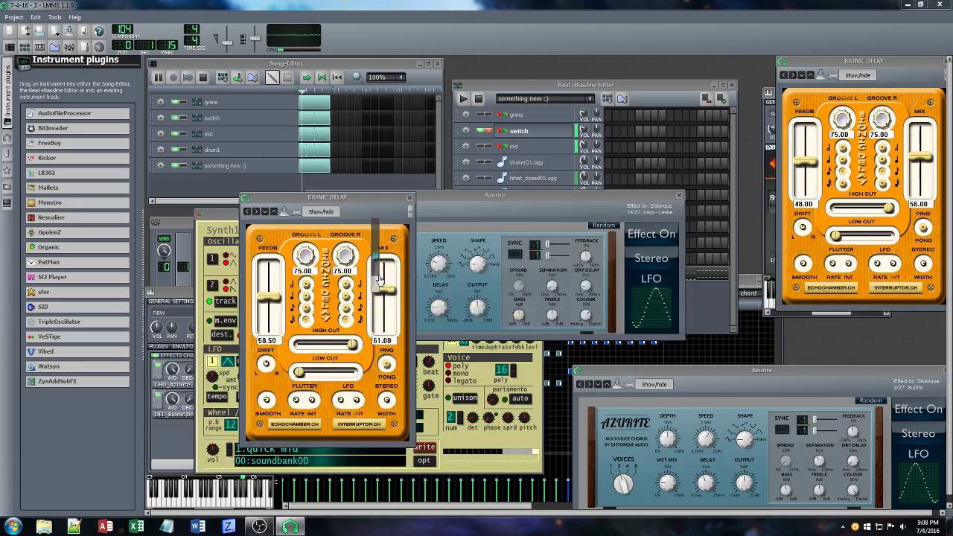
click(409, 198)
click(301, 222)
drag(378, 254, 409, 287)
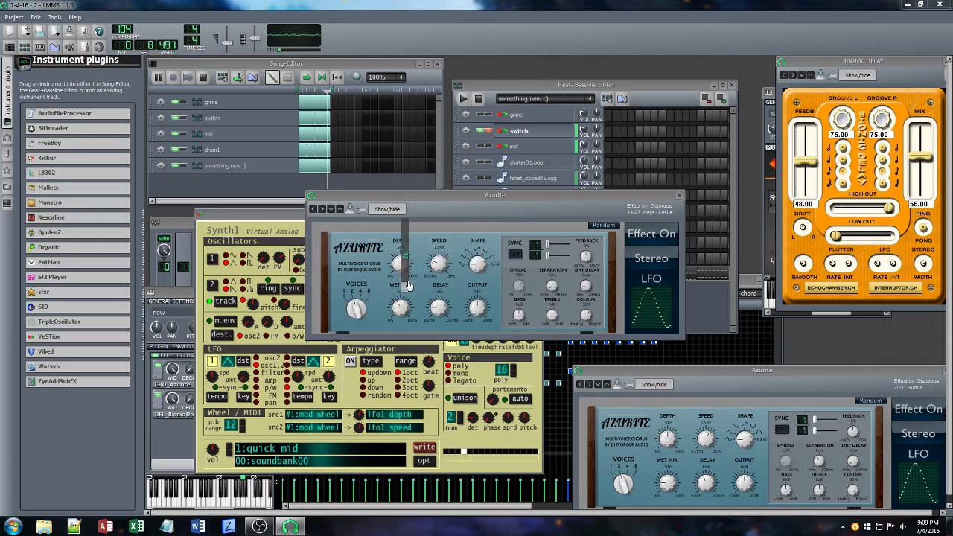
click(296, 219)
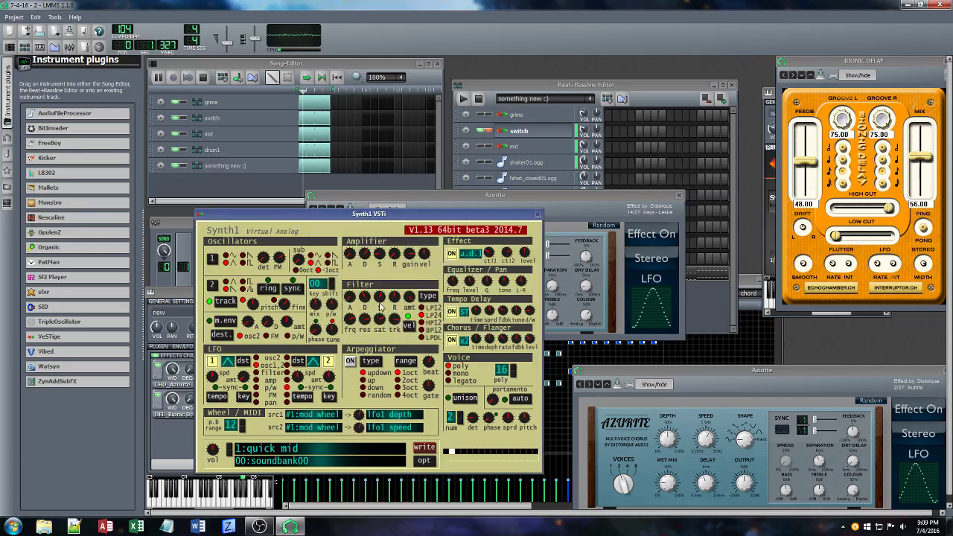
Adjust Synth1's filter sustain, filter tracking and sub oscillator level, and close the Azurite window overlapping it
drag(395, 286, 377, 307)
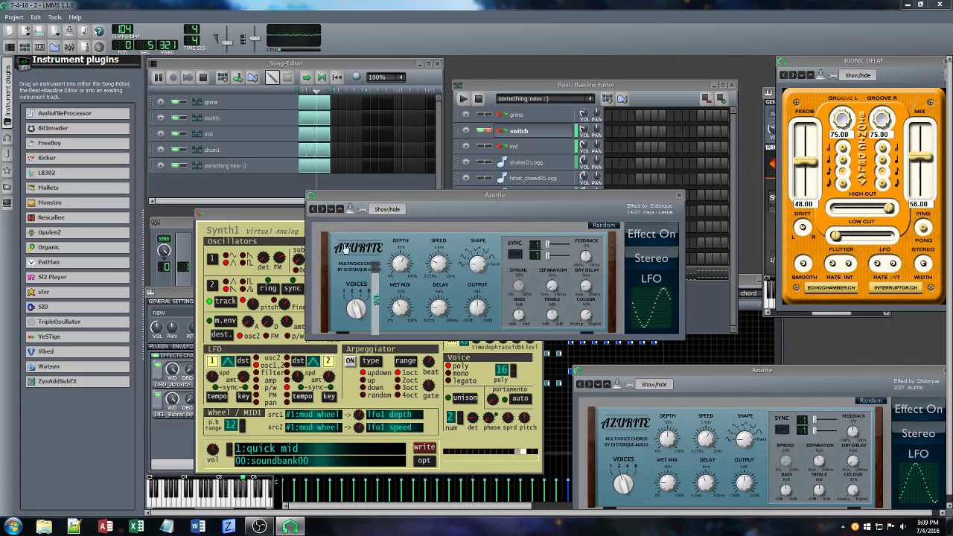
click(289, 216)
drag(365, 298, 396, 305)
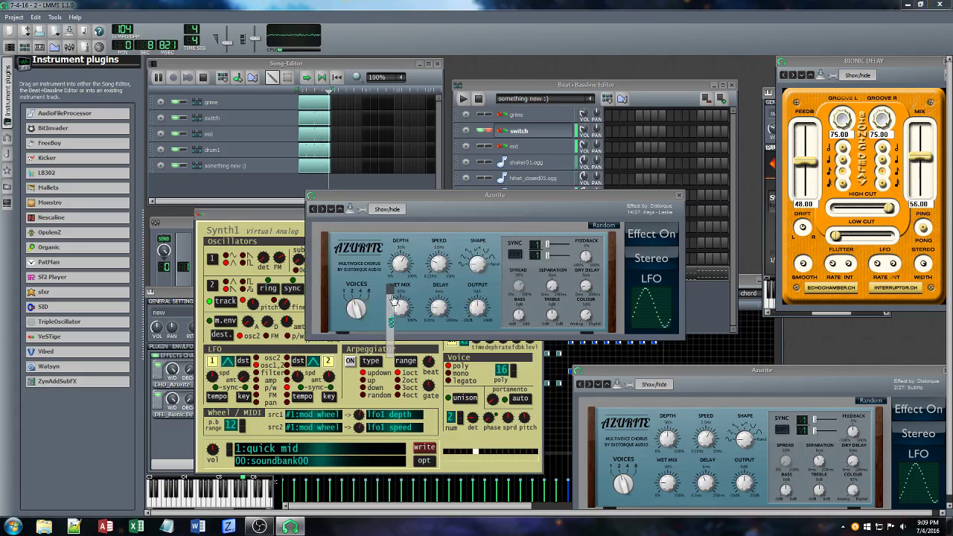
click(279, 216)
drag(519, 254, 518, 235)
drag(281, 256, 292, 245)
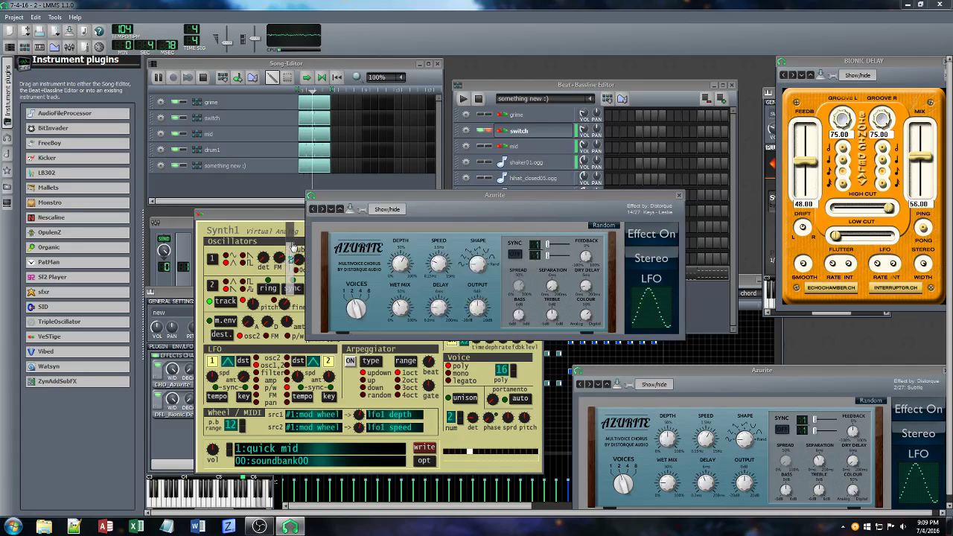
click(678, 196)
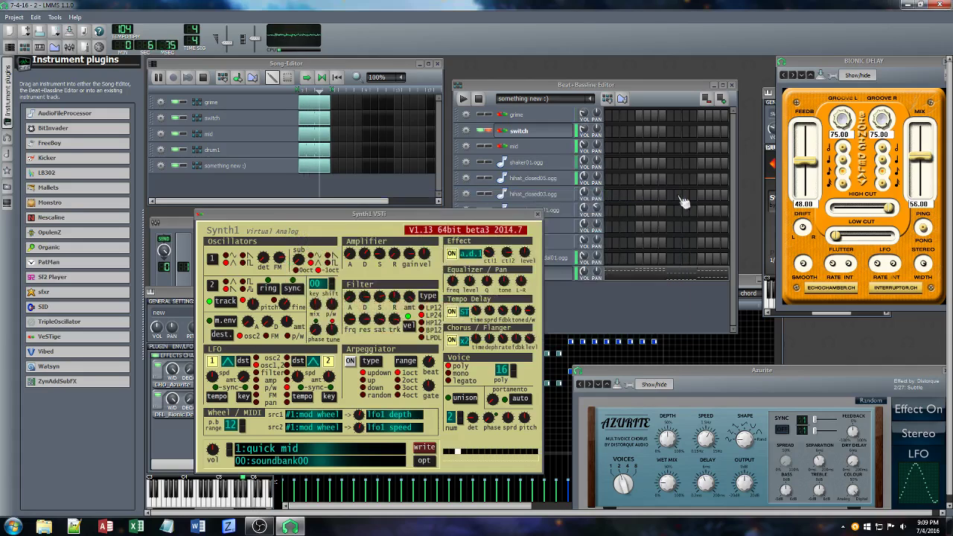
Adjust the amplifier envelope's decay, sustain and release and the effect's ctl2 amount in Synth1
drag(379, 255, 378, 285)
drag(394, 253, 401, 293)
drag(503, 262, 508, 250)
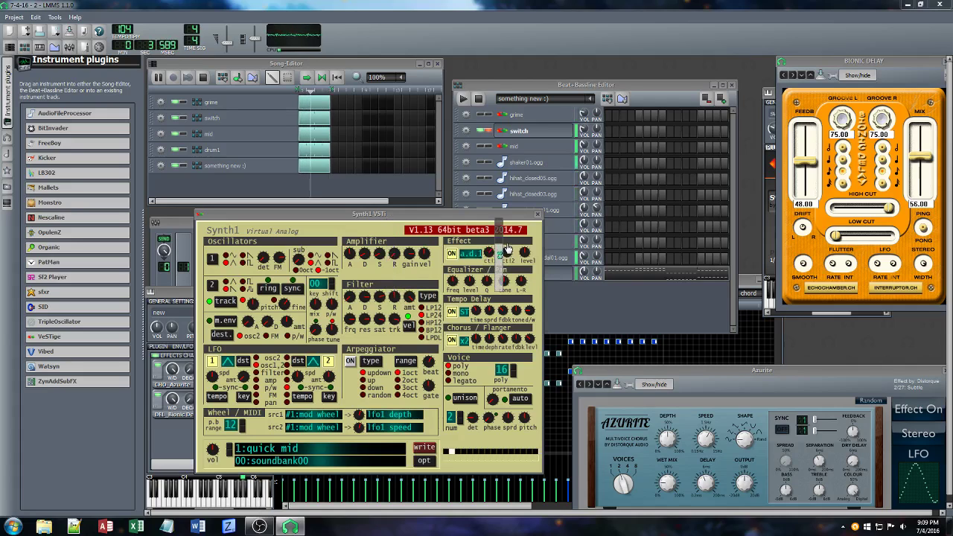
drag(364, 254, 365, 262)
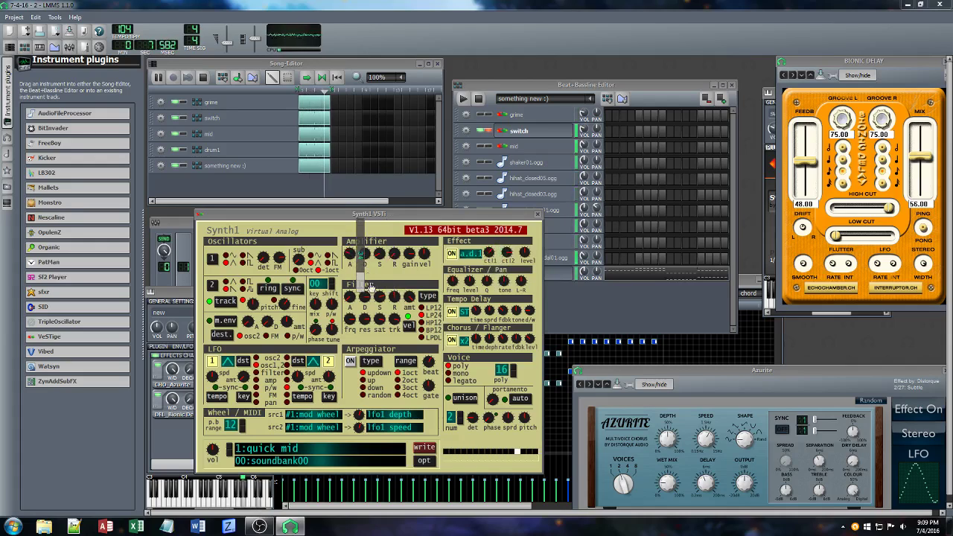
Adjust Synth1's filter tracking, sustain and resonance, along with the effect level
click(395, 296)
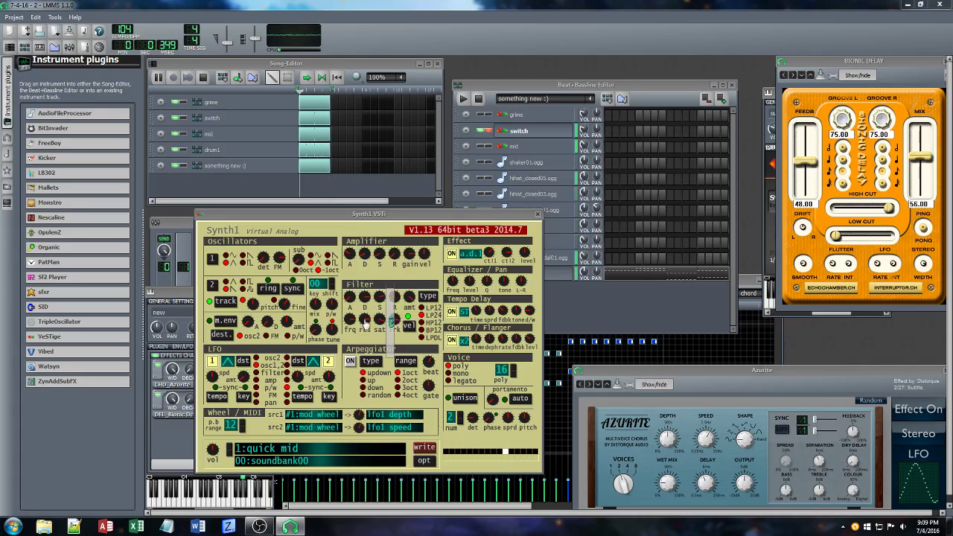
drag(379, 296, 376, 345)
click(365, 320)
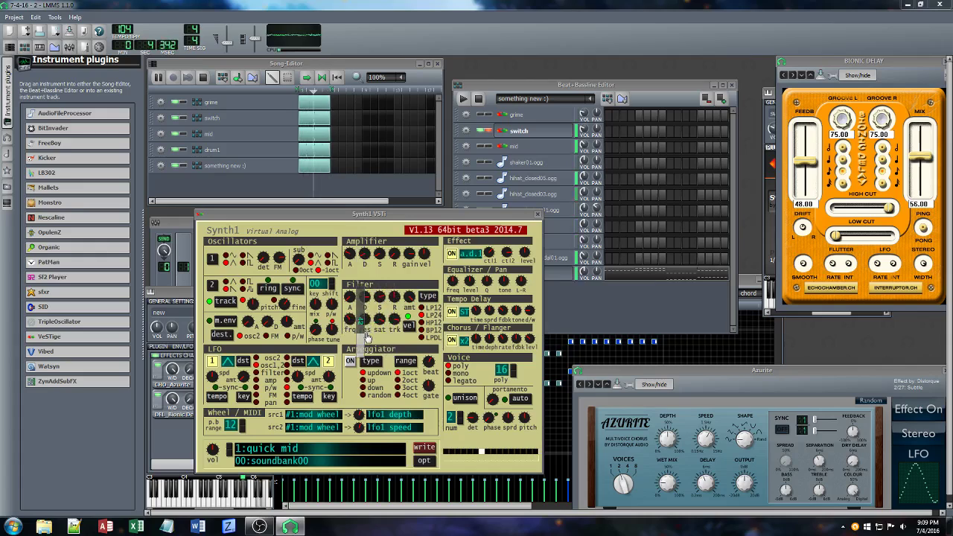
click(518, 249)
drag(518, 248, 516, 261)
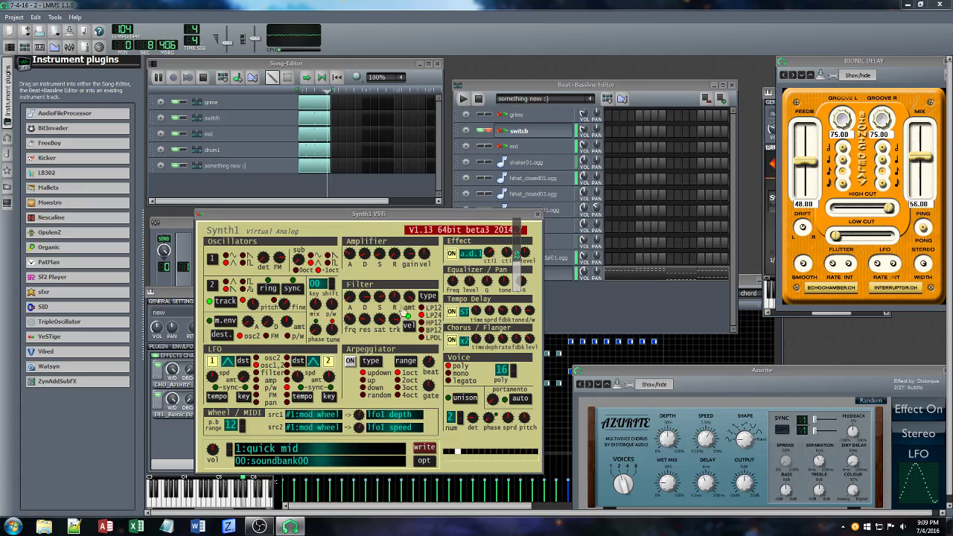
click(402, 313)
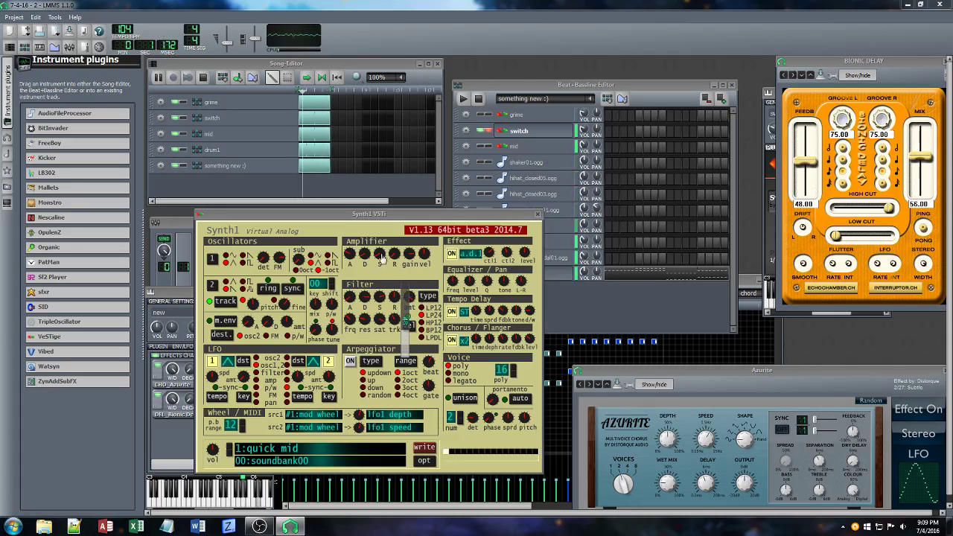
Rework Synth1's amplifier sustain and decay and its filter release
drag(381, 258, 408, 301)
drag(364, 255, 372, 300)
drag(394, 297, 396, 329)
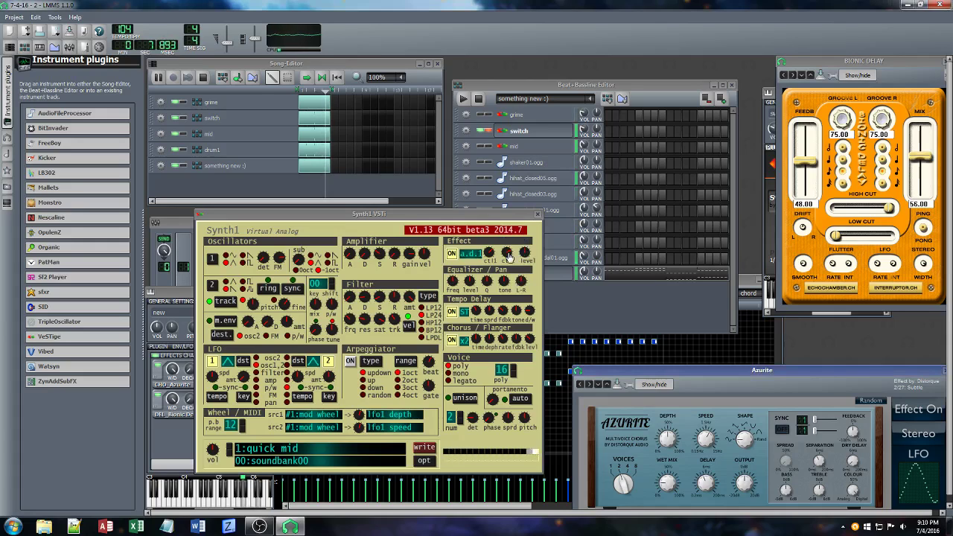
Open the C* Eq controls from the switch track's effects chain and adjust the 1 kHz band
click(525, 134)
click(526, 133)
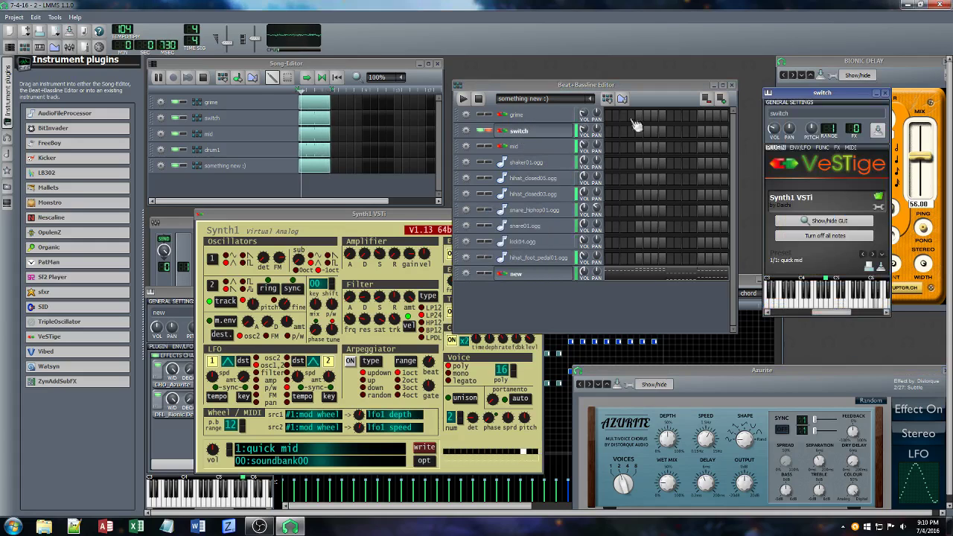
click(838, 147)
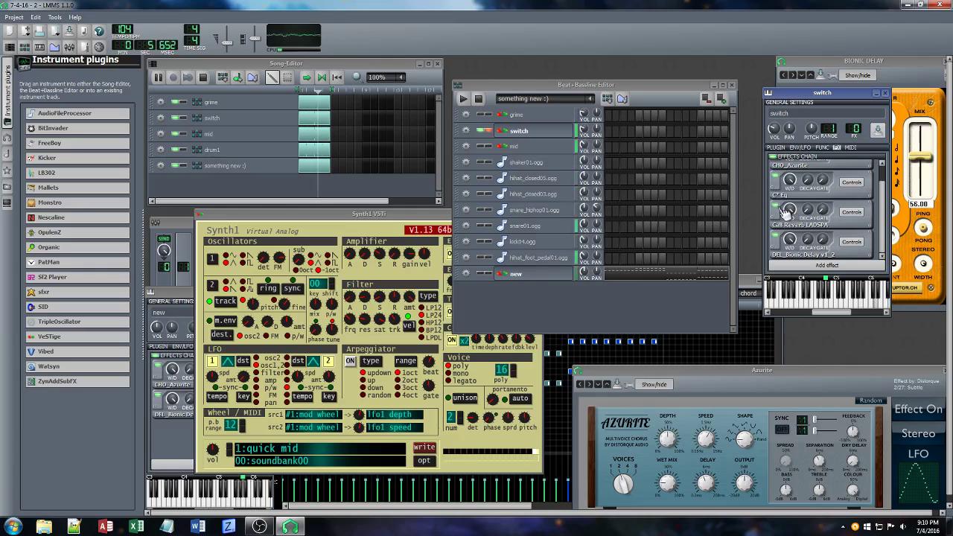
click(852, 182)
click(229, 436)
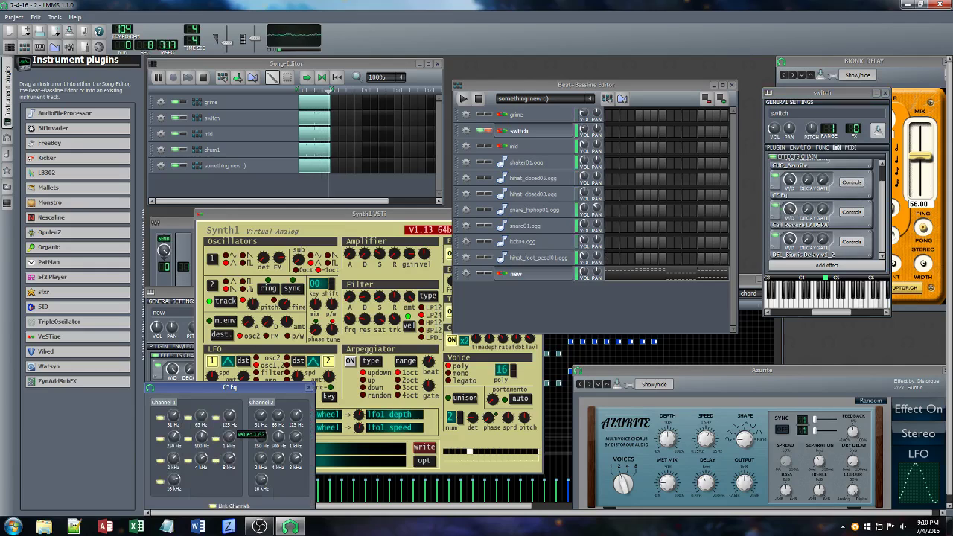
Check the existing CHO_Azurite effect in the switch instrument's effects chain and close its controls window
click(204, 436)
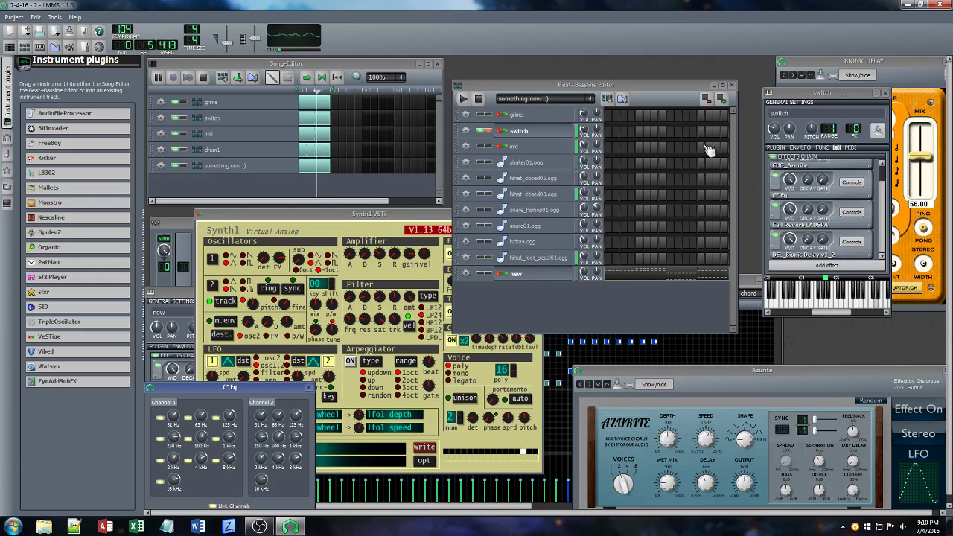
scroll(880, 208, up, 2)
click(852, 173)
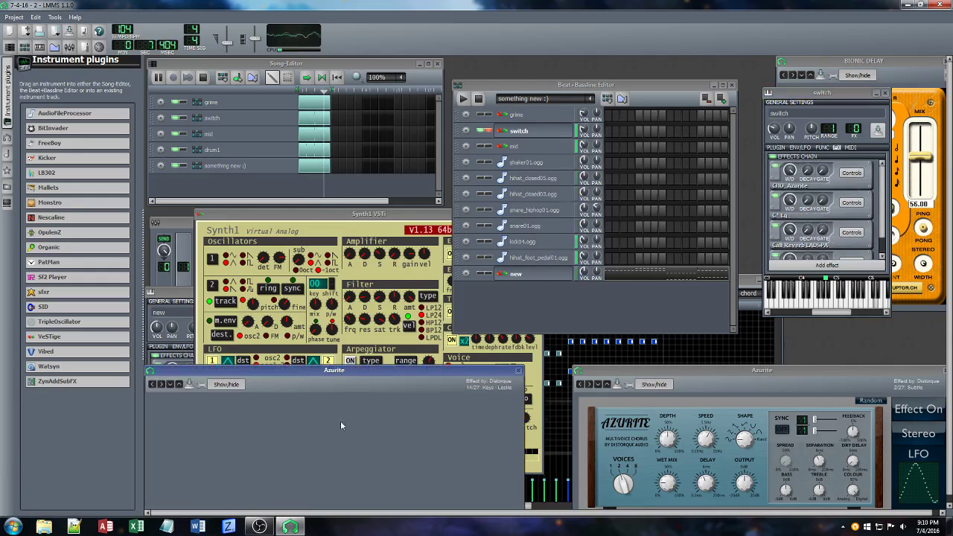
click(518, 370)
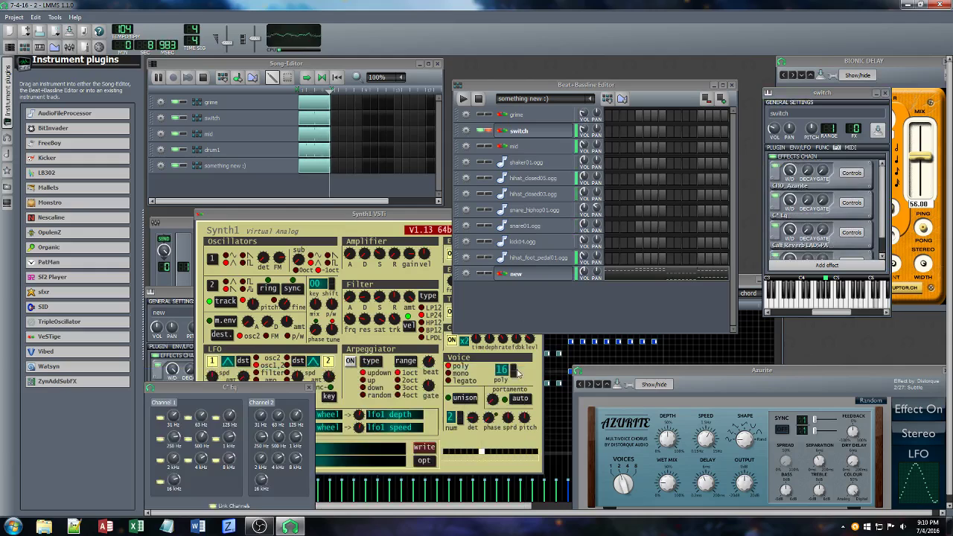
right_click(840, 186)
click(835, 182)
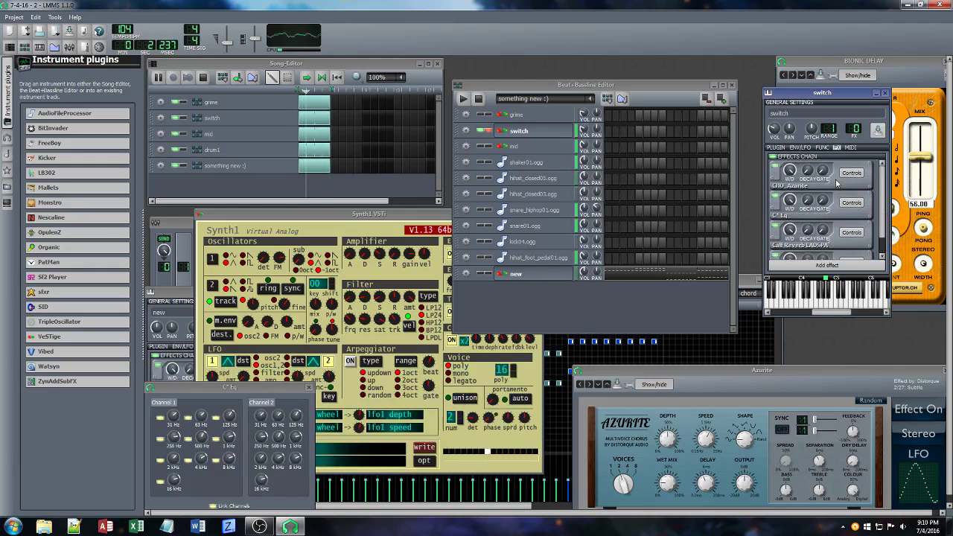
Add another CHO_Azurite effect to the switch instrument, set it to Stereo, and rearrange its window and the C* Eq window
click(825, 267)
text(azu)
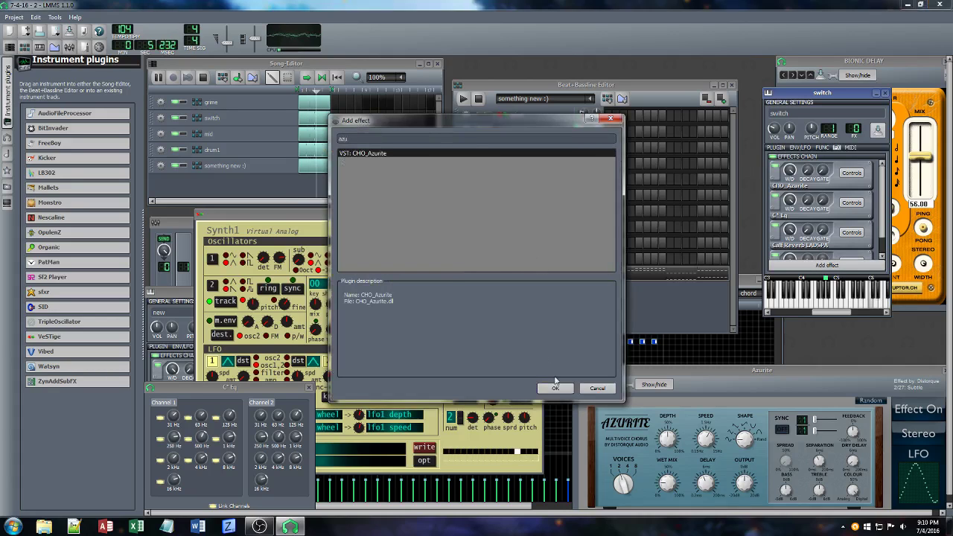
click(556, 386)
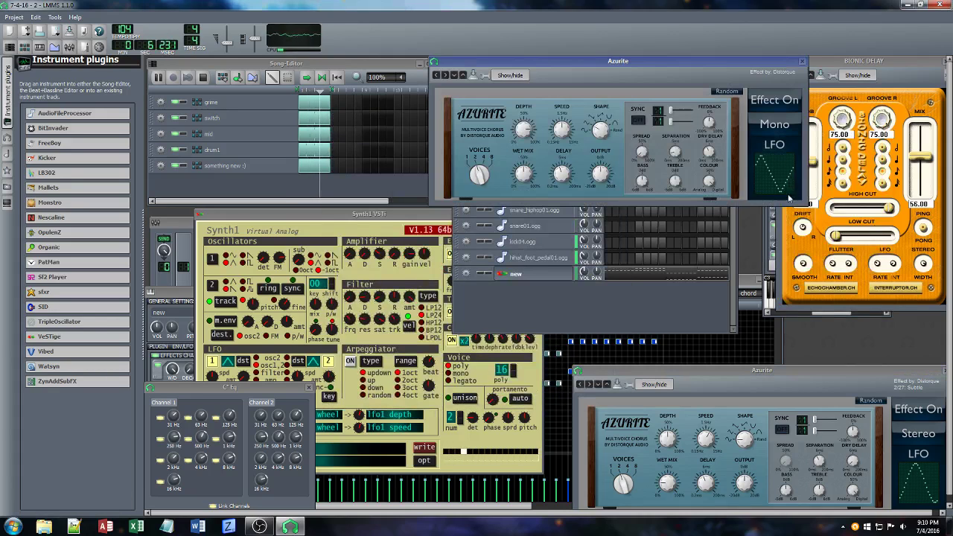
drag(720, 62, 522, 157)
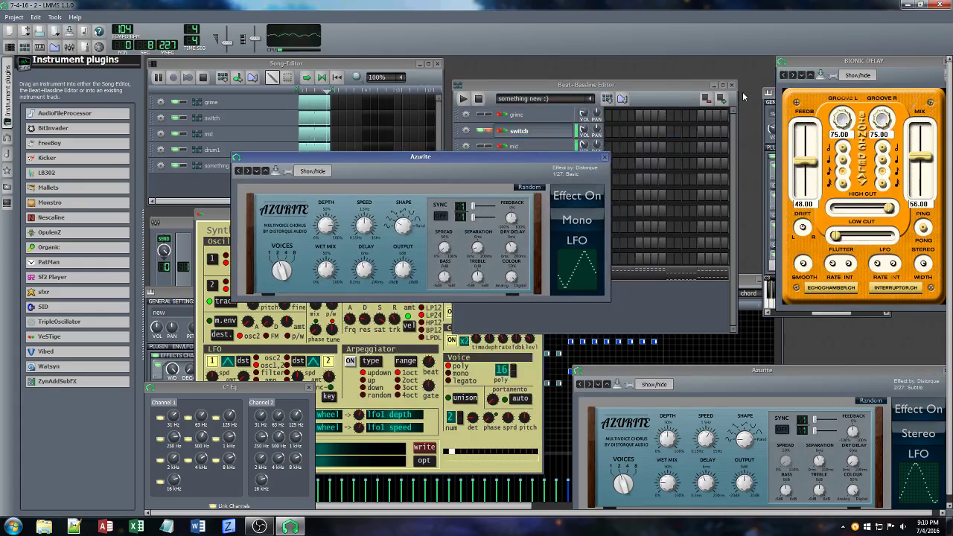
click(775, 95)
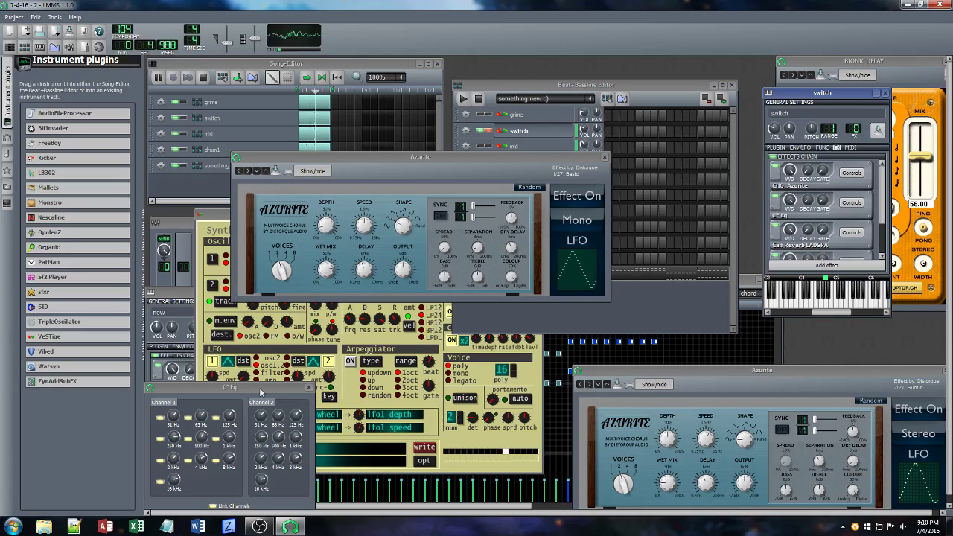
drag(251, 387, 650, 295)
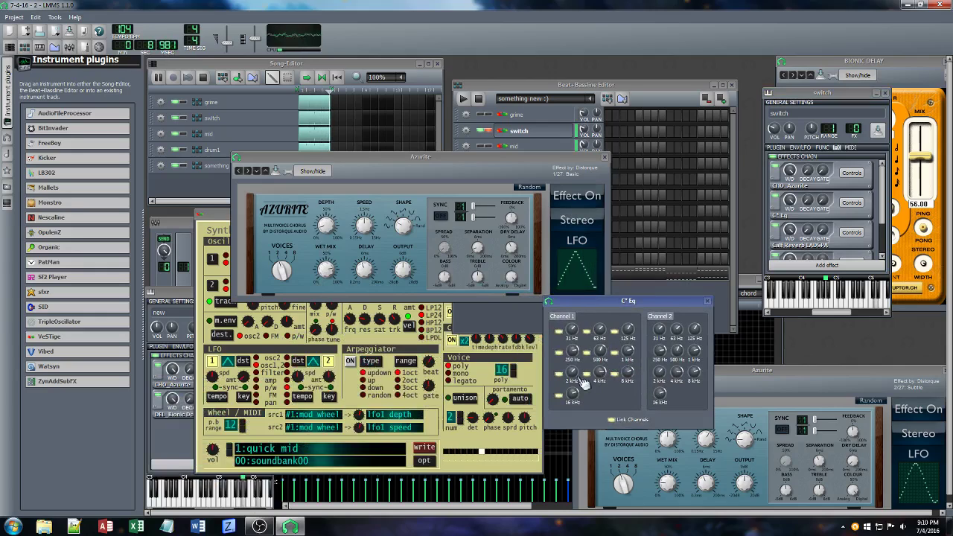
Adjust Synth1's filter resonance and effect ctl2 knobs, closing the Azurite window that covers the synth
click(199, 214)
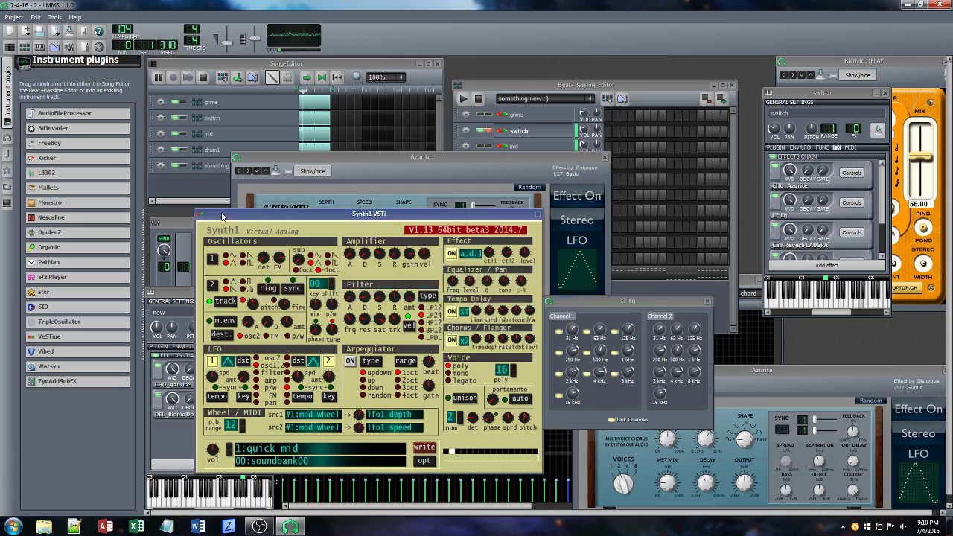
click(361, 319)
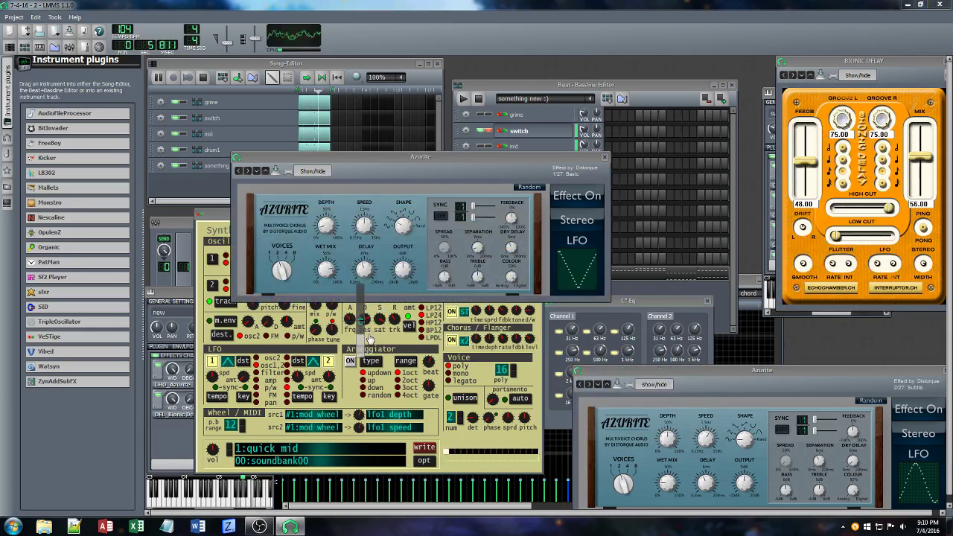
click(224, 215)
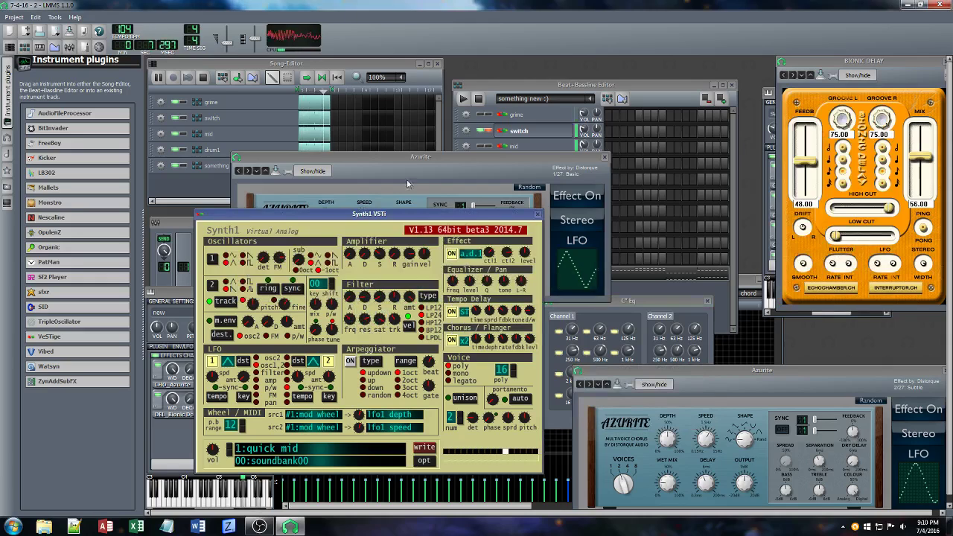
click(605, 158)
drag(508, 214, 476, 216)
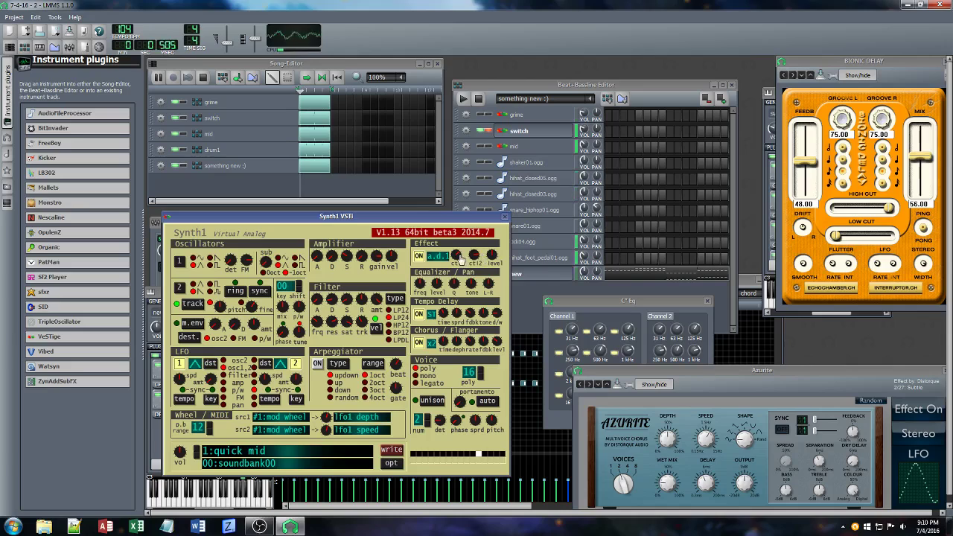
drag(475, 256, 471, 245)
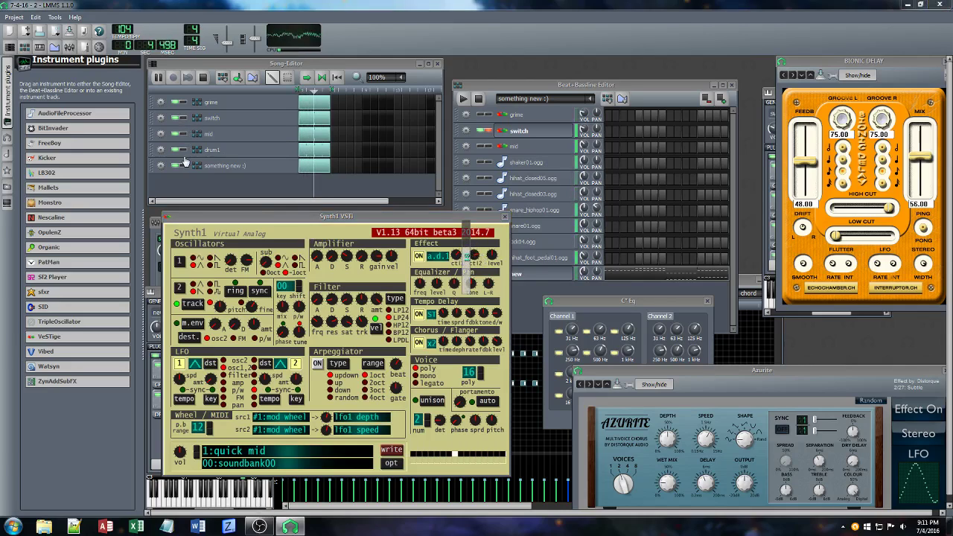
Leave only the switch and drum1 tracks playing in the song, unsolo the switch instrument, and open the drum1 pattern
click(183, 118)
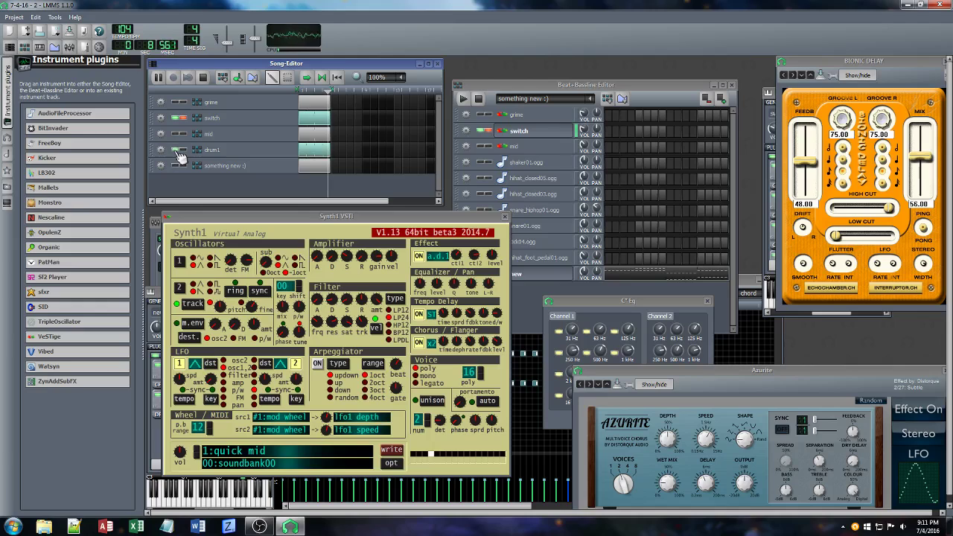
click(569, 92)
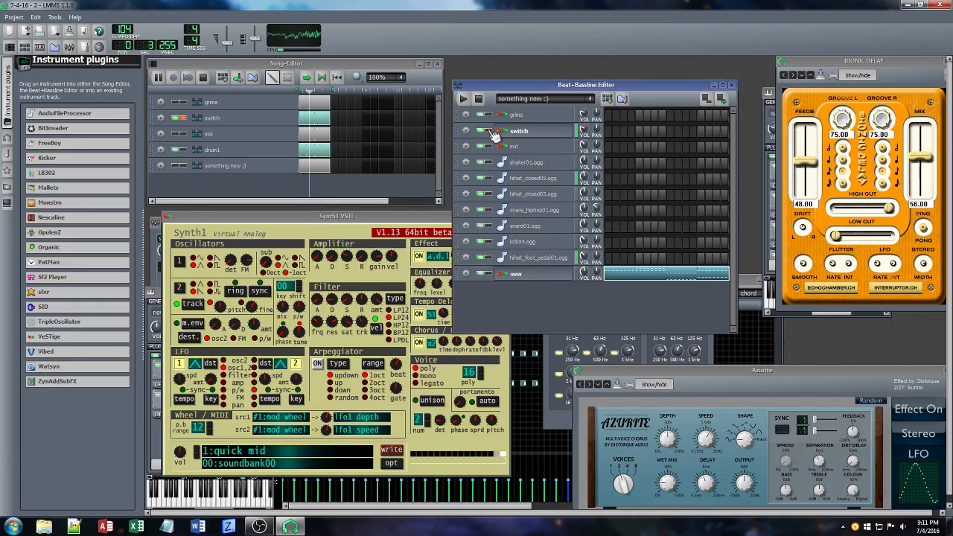
click(313, 222)
click(223, 150)
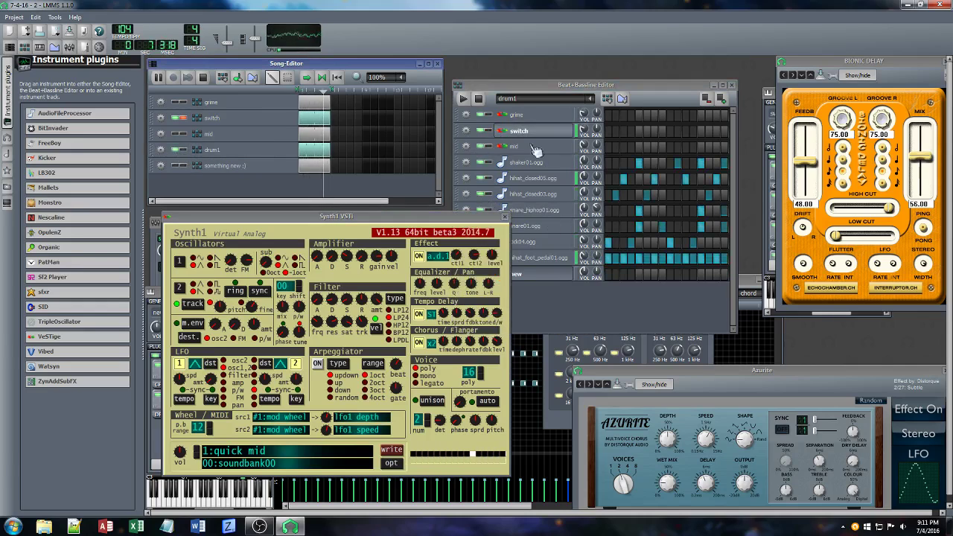
Show the FX-Mixer, adjust the wet/dry mix in its effects chain, and lower the switch instrument's volume
click(70, 46)
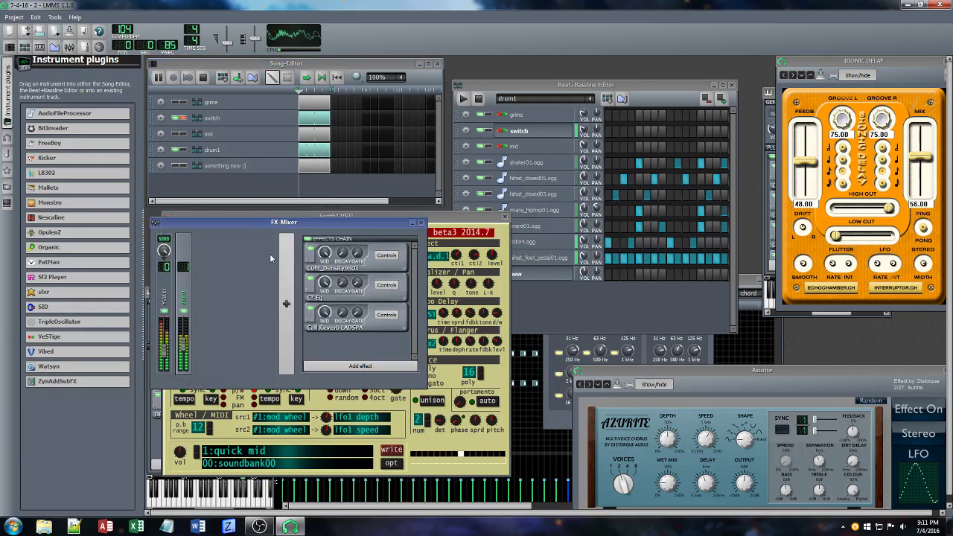
click(326, 313)
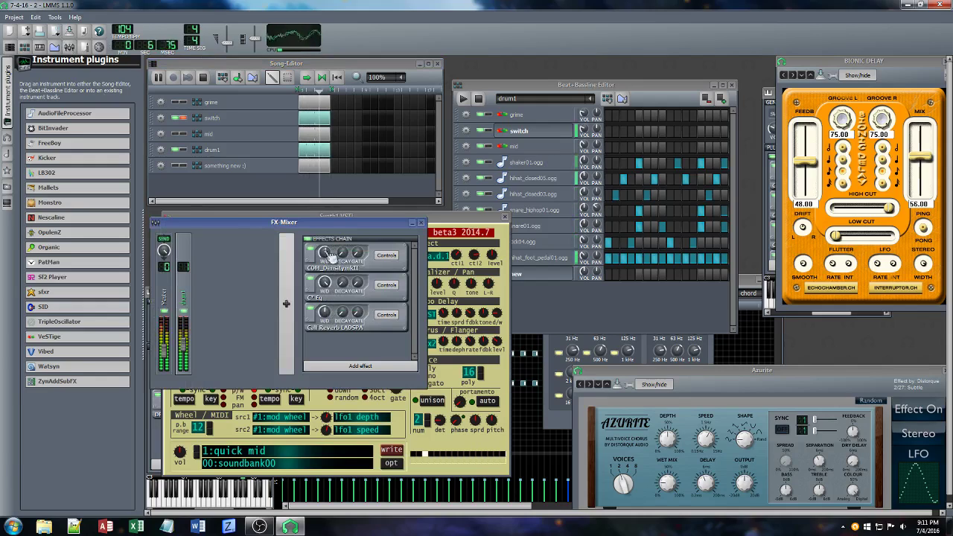
click(583, 129)
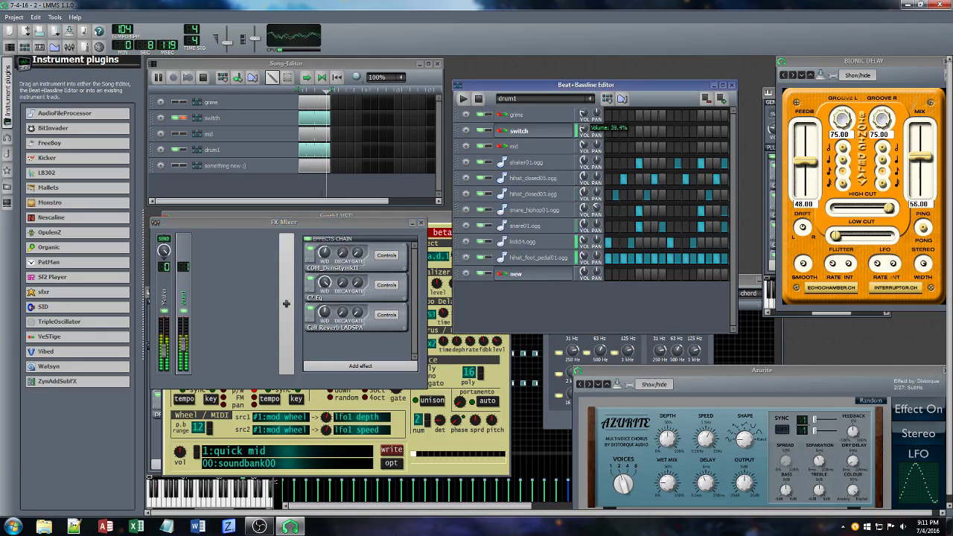
drag(583, 129, 583, 136)
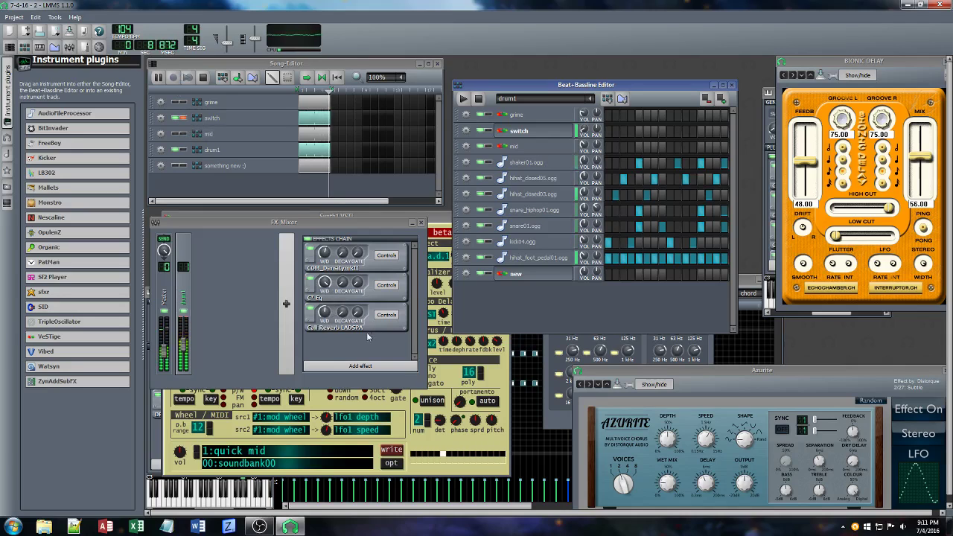
Adjust the 16 kHz, 8 kHz, 2 kHz and 1 kHz bands of the mixer's C* Eq and raise the Calf Reverb's wet/dry mix
click(387, 285)
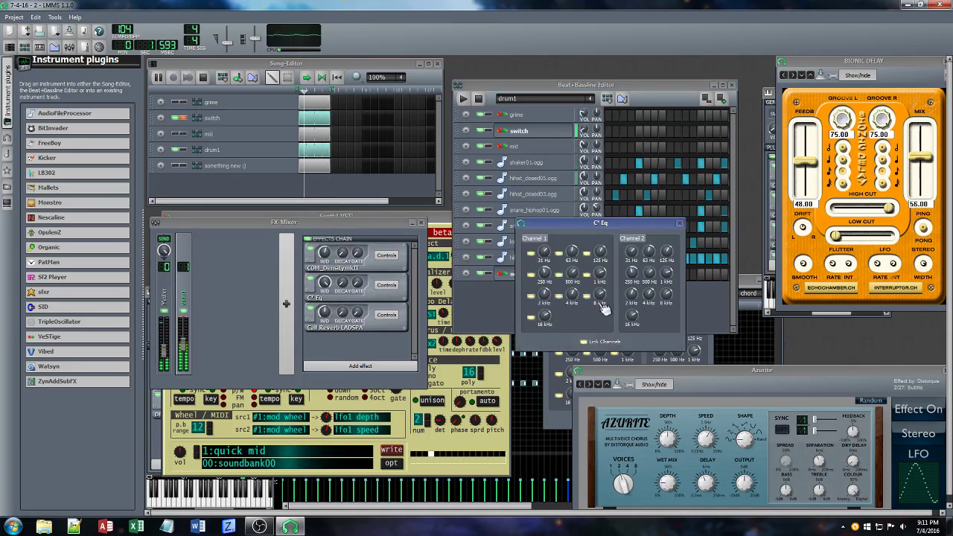
mouse_move(547, 316)
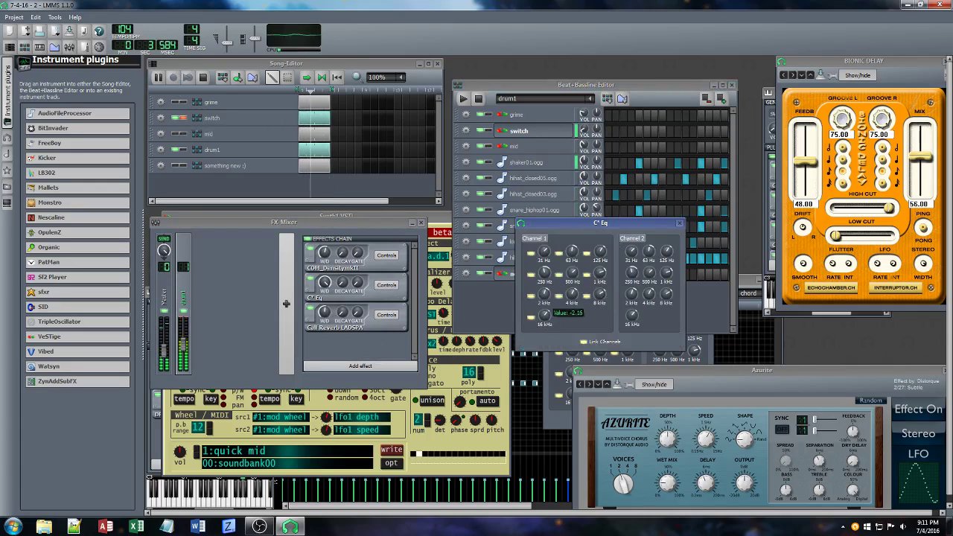
mouse_move(600, 294)
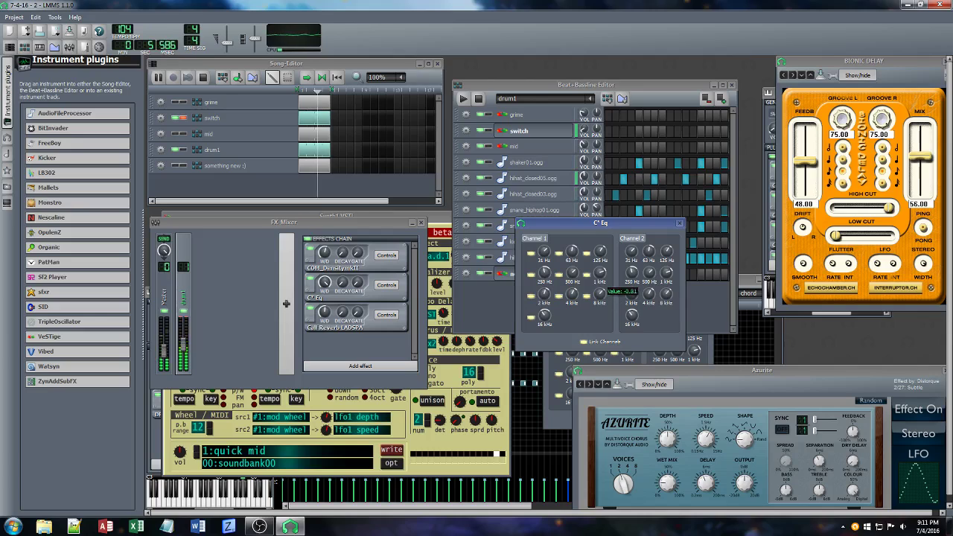
drag(600, 294, 545, 295)
drag(600, 274, 601, 278)
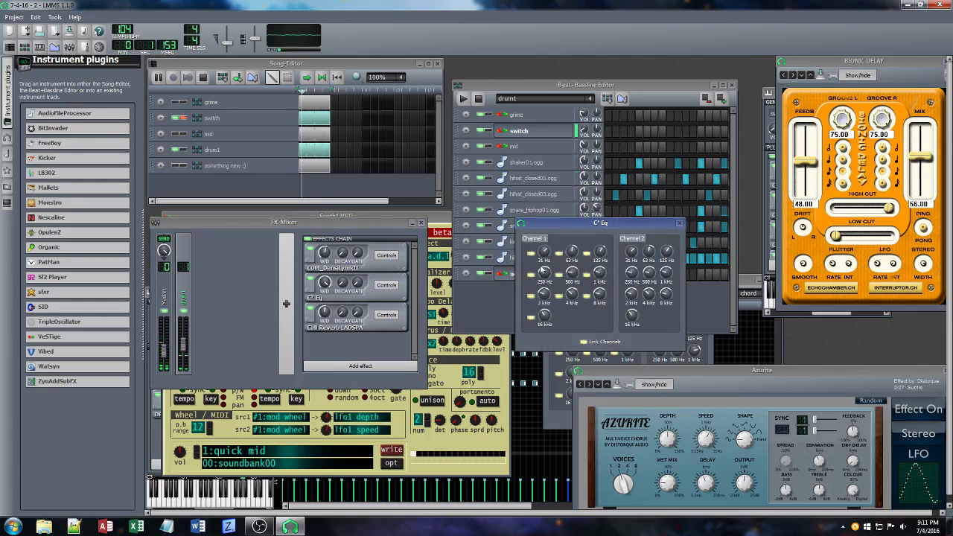
click(324, 312)
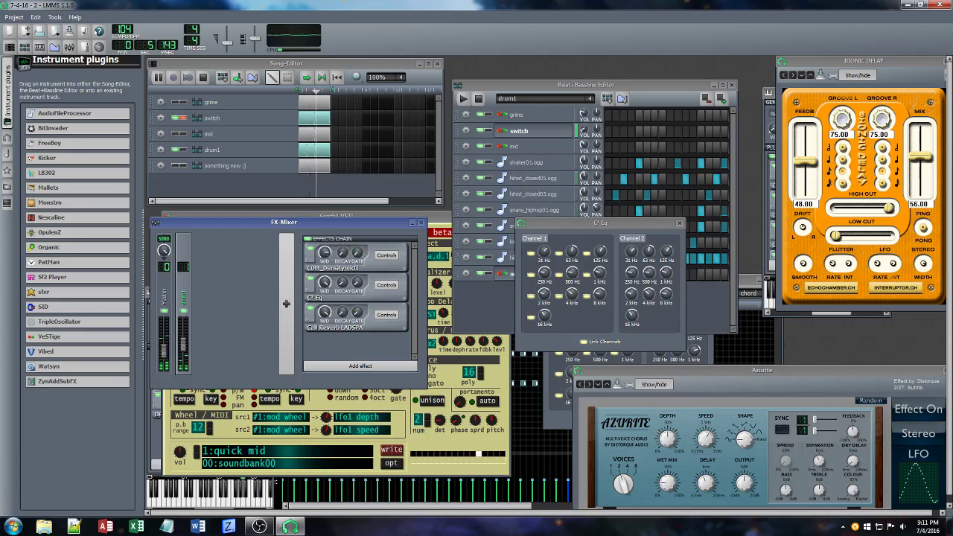
Lower the 125 Hz band of the mixer's C* Eq, set its 16 kHz band to about -35, and close the equalizer
click(601, 252)
drag(601, 251, 601, 262)
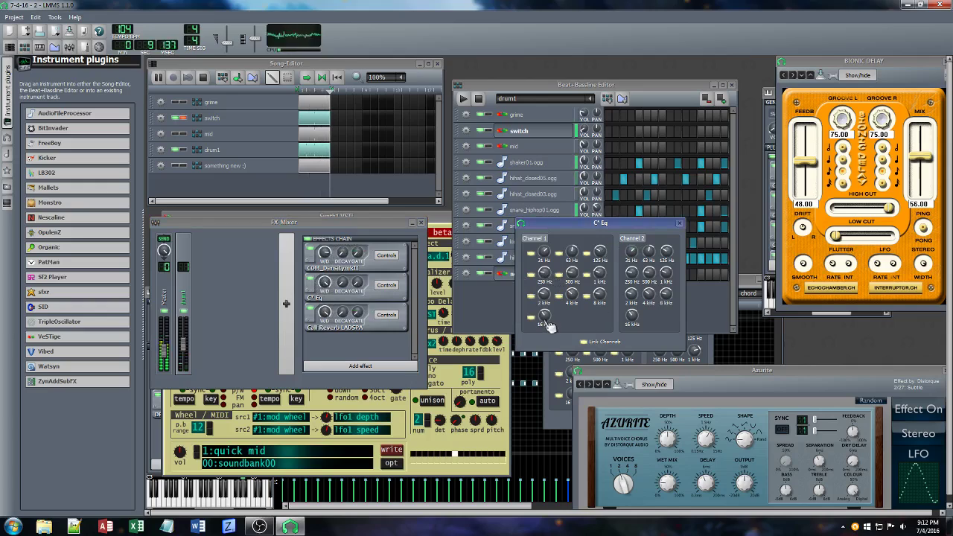
drag(544, 315, 543, 339)
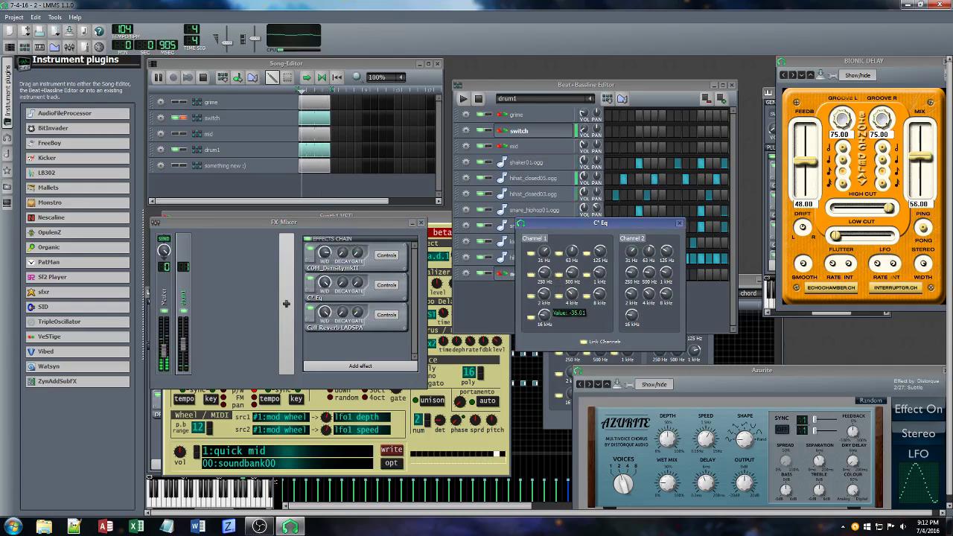
click(679, 223)
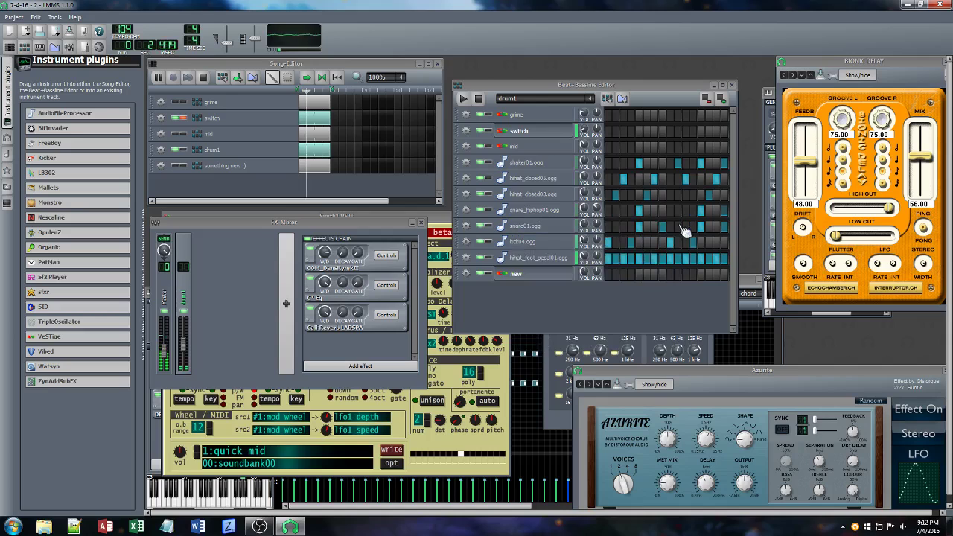
Examine the settings of the kick04, hihat_foot_pedal01, snare01 and snare_hiphop01 samples in the drum1 pattern
click(538, 241)
click(639, 236)
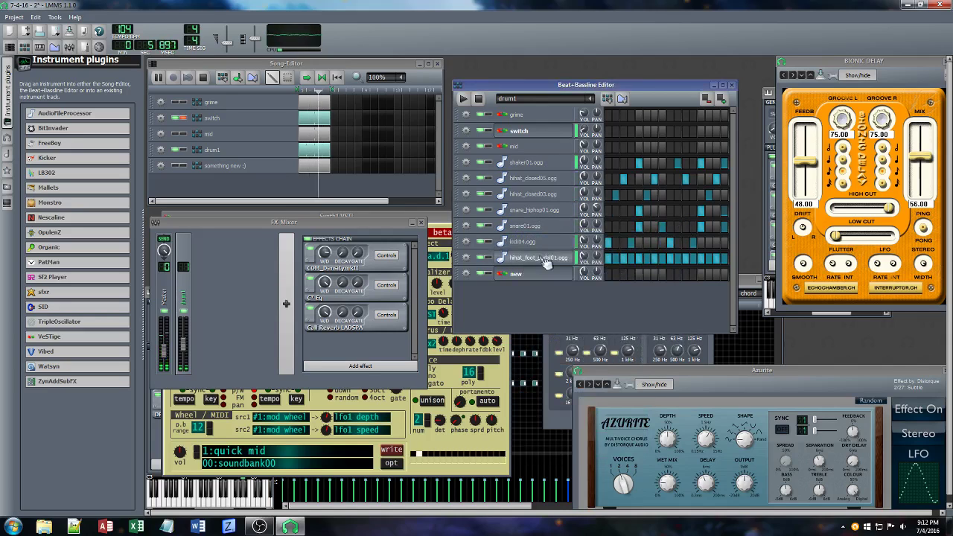
click(538, 257)
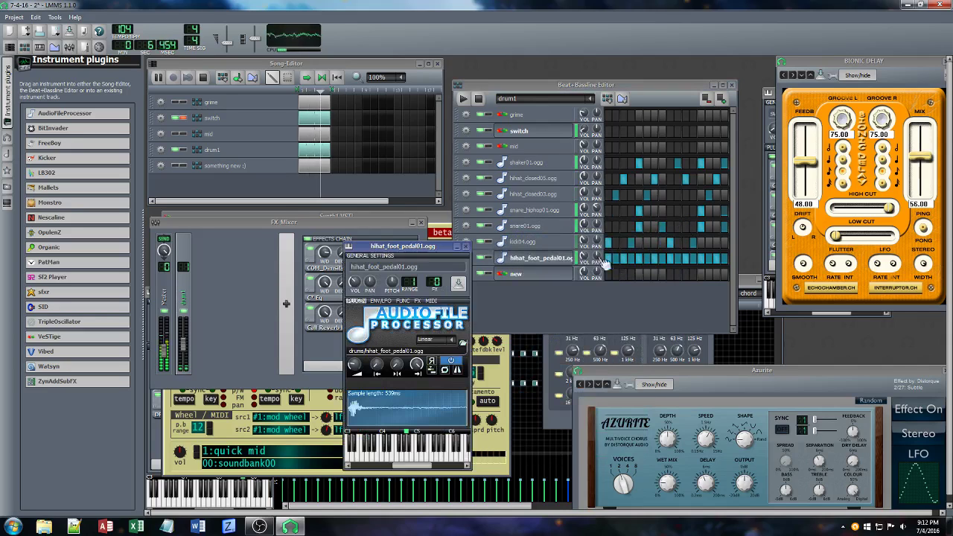
click(465, 246)
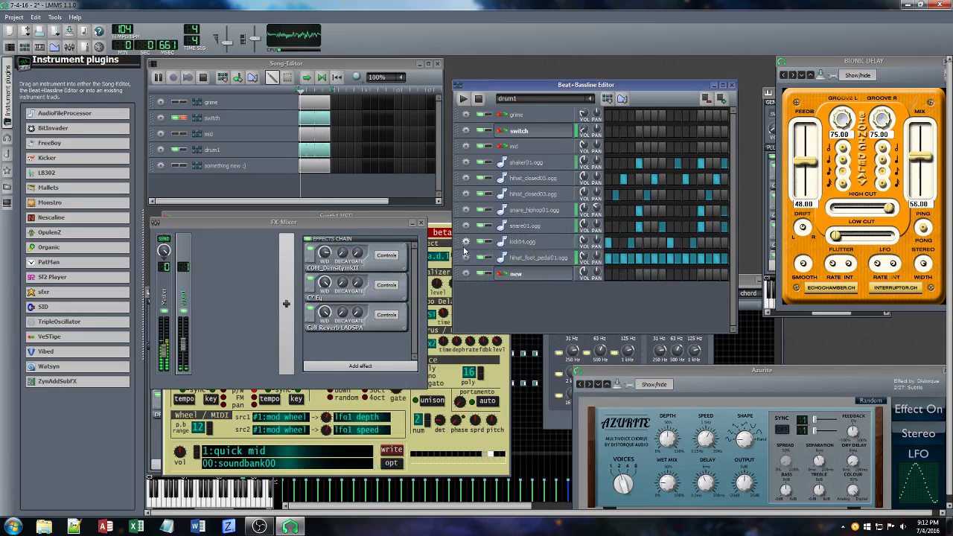
click(542, 233)
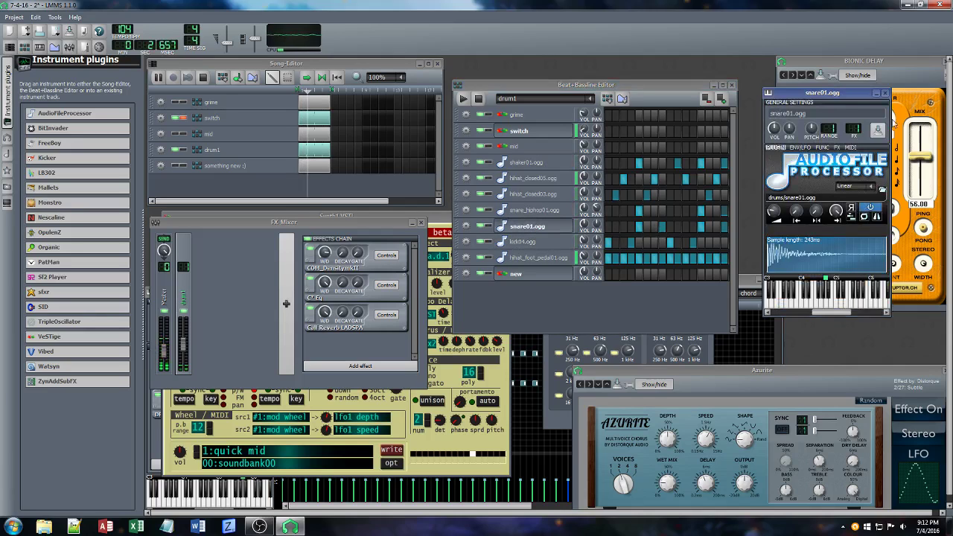
click(885, 93)
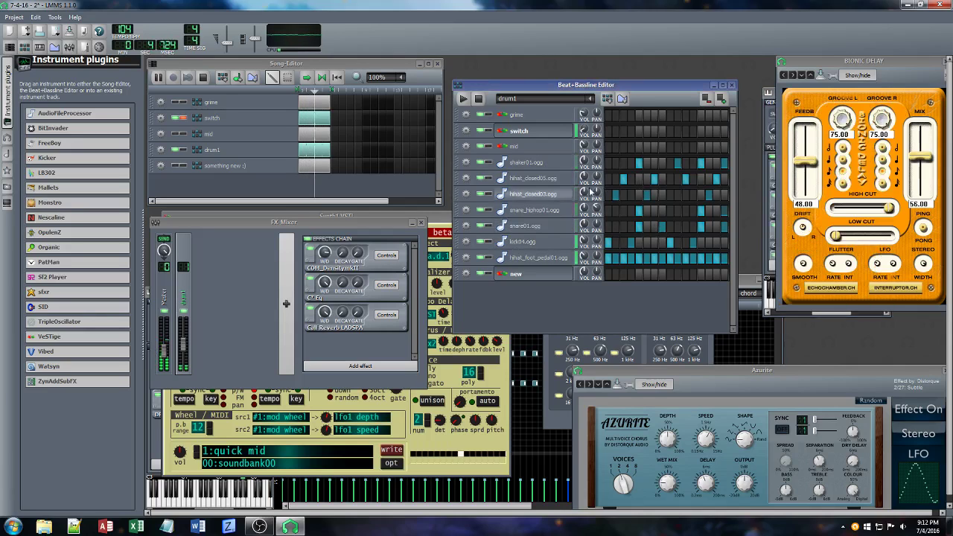
click(538, 210)
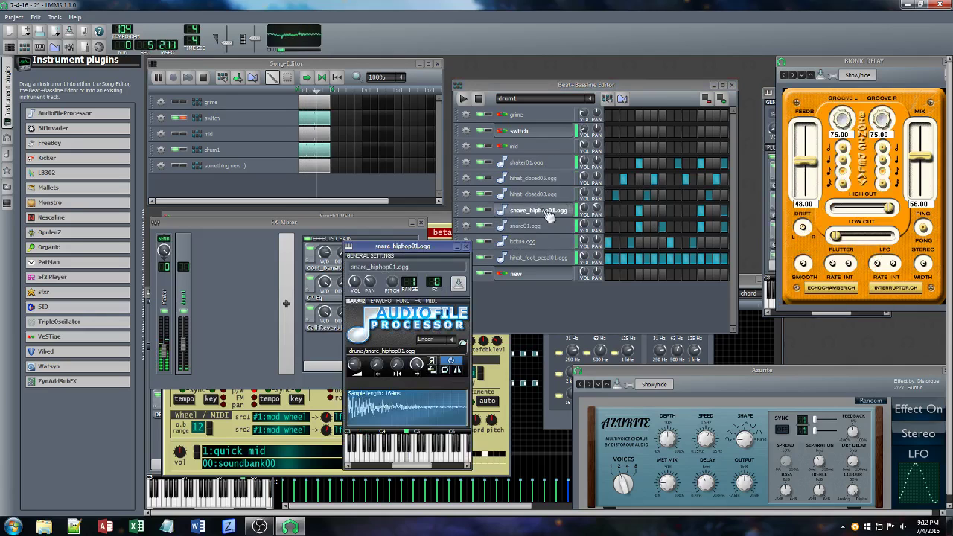
click(465, 246)
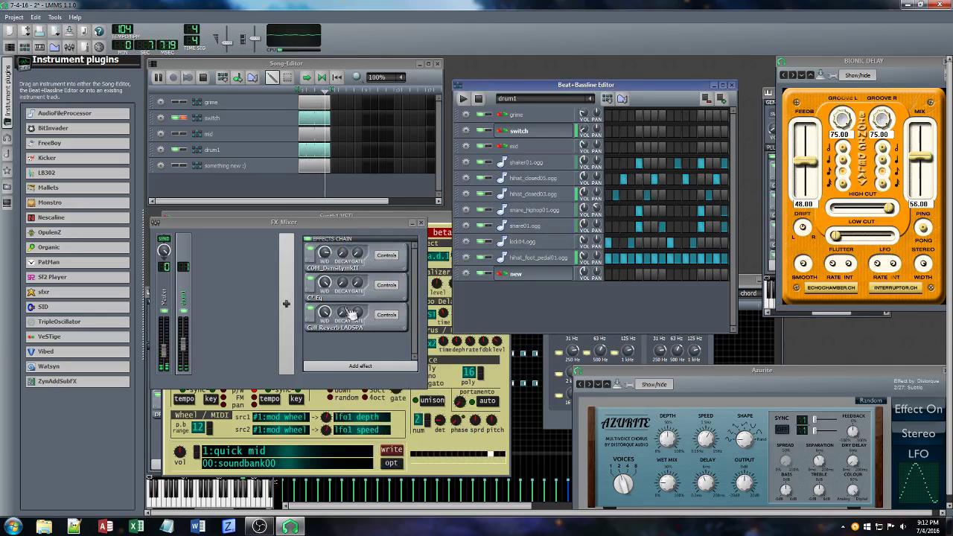
Reopen the mixer's C* Eq and adjust its 1 kHz and 2 kHz bands
click(385, 286)
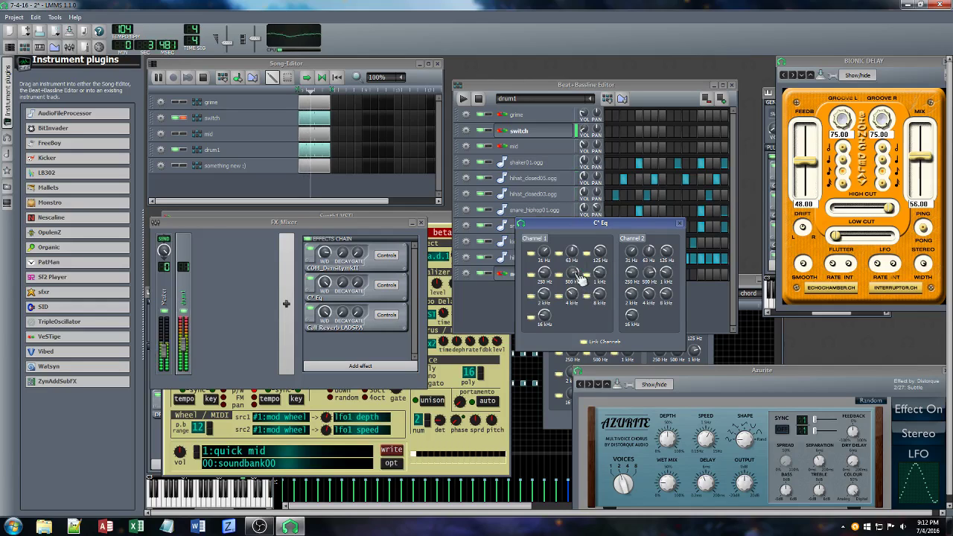
drag(600, 273, 600, 271)
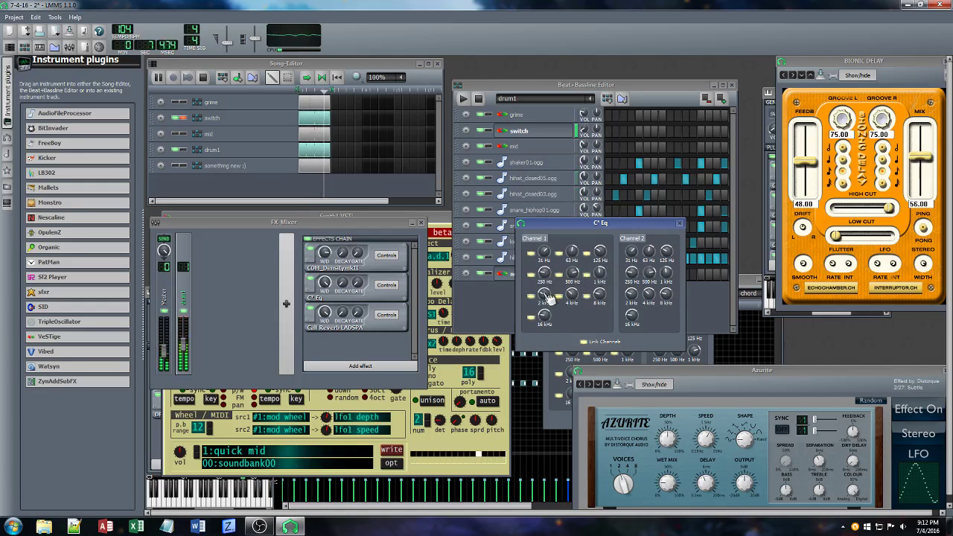
drag(546, 294, 548, 287)
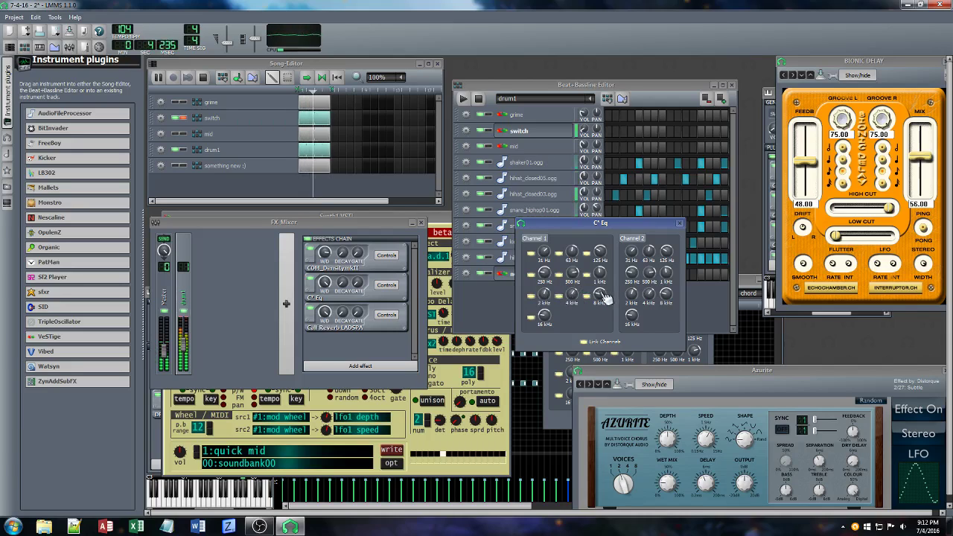
mouse_move(601, 295)
Turn the grime track back on in the song and set the grime instrument's volume to about 21%
click(442, 231)
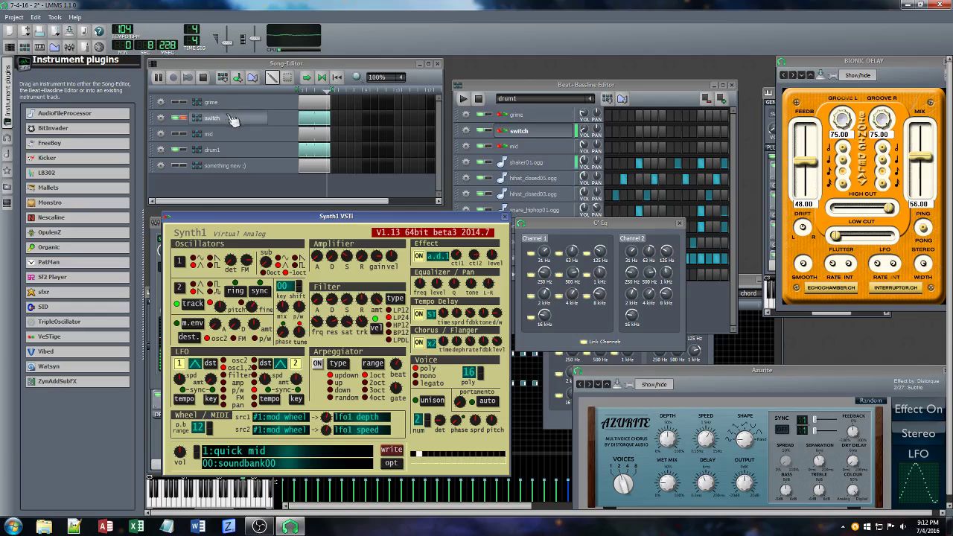
click(480, 112)
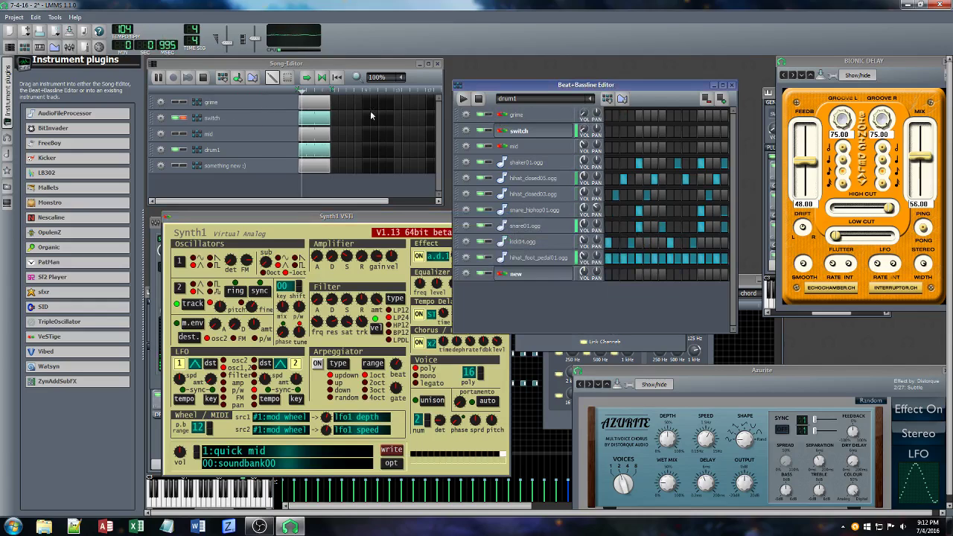
click(183, 103)
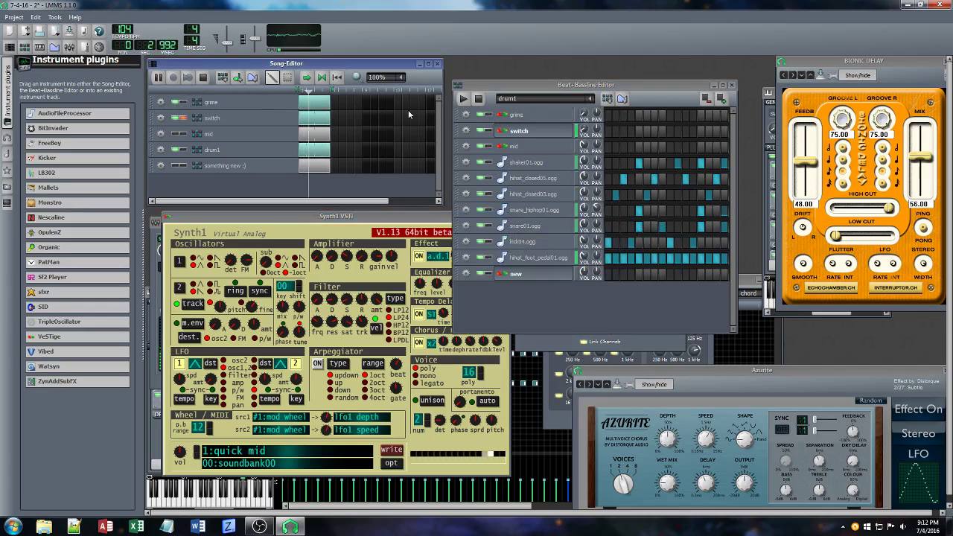
drag(584, 114, 584, 131)
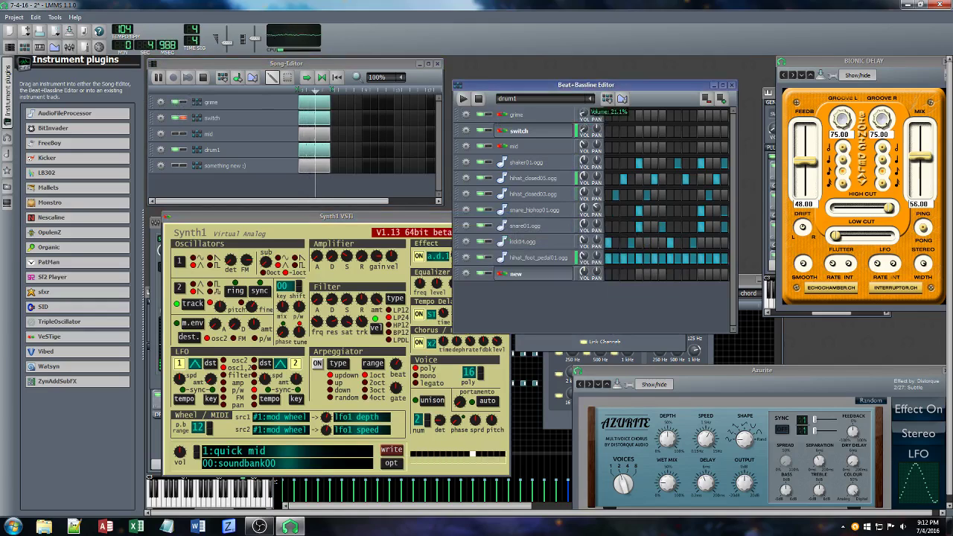
Open the grime instrument's effects chain and raise the wet/dry mix of AMP_HyBrit
click(518, 115)
click(869, 115)
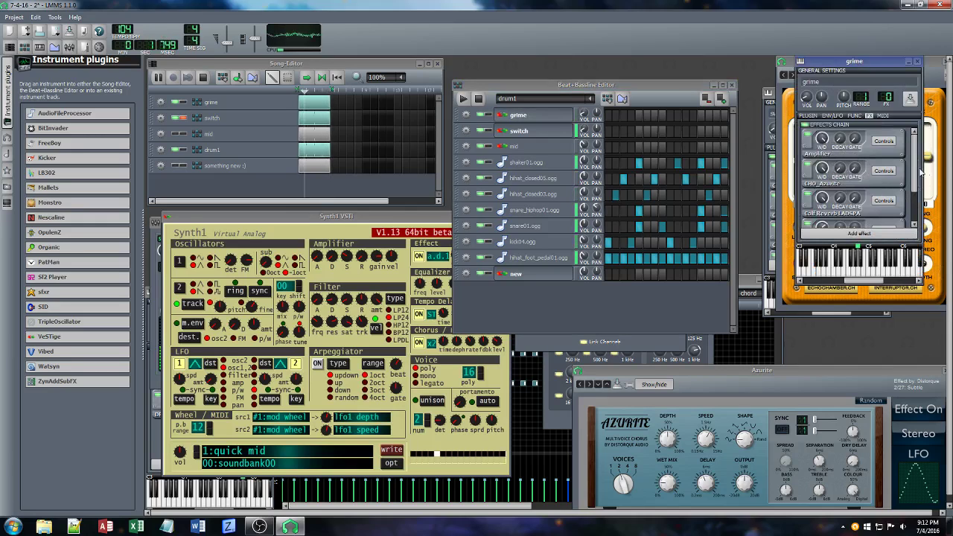
drag(915, 170, 915, 186)
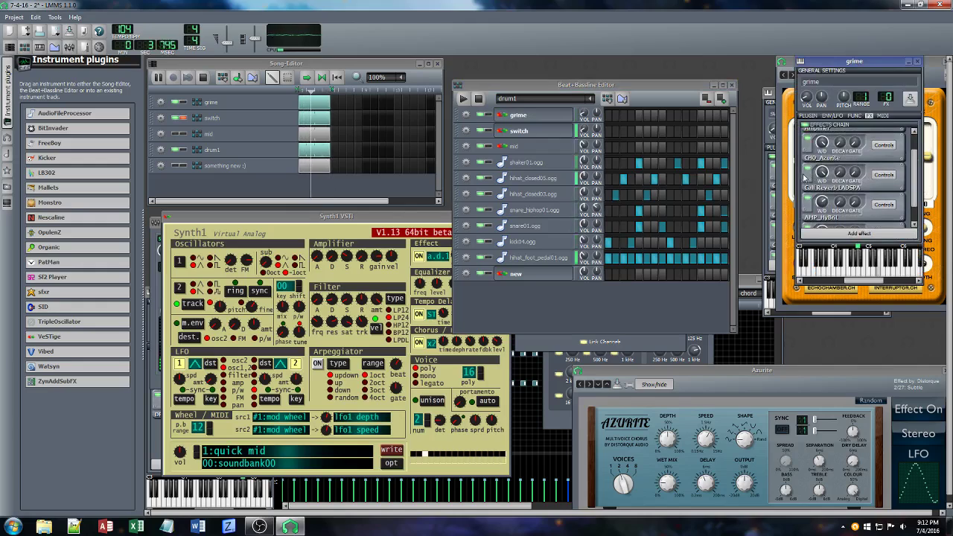
mouse_move(822, 200)
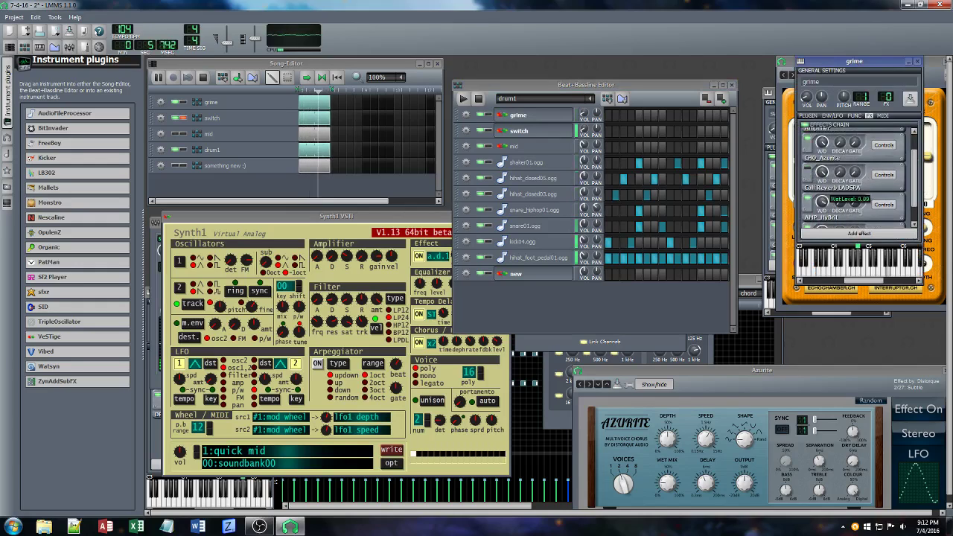
drag(823, 201, 822, 186)
drag(916, 192, 917, 207)
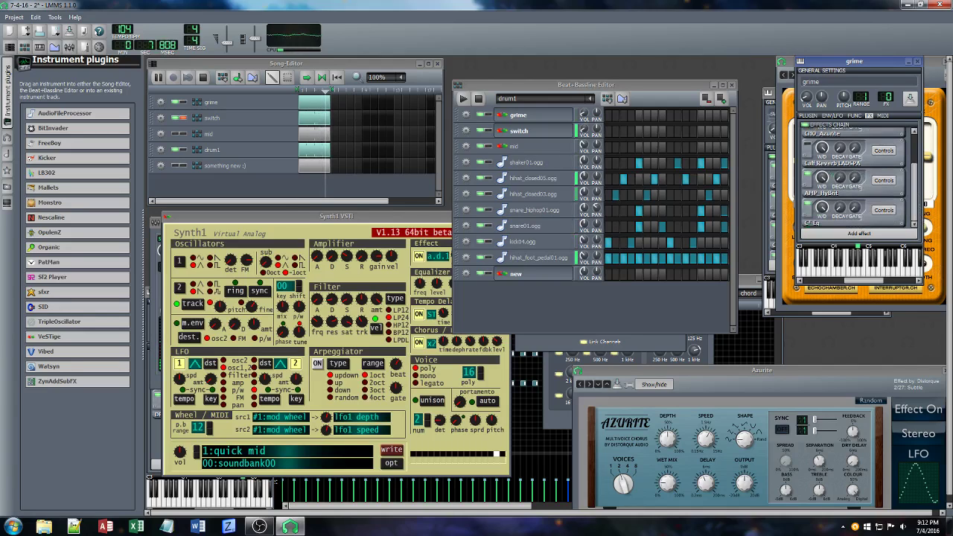
Show the grime instrument's Synth1 interface and adjust the filter saturation
click(808, 116)
click(857, 189)
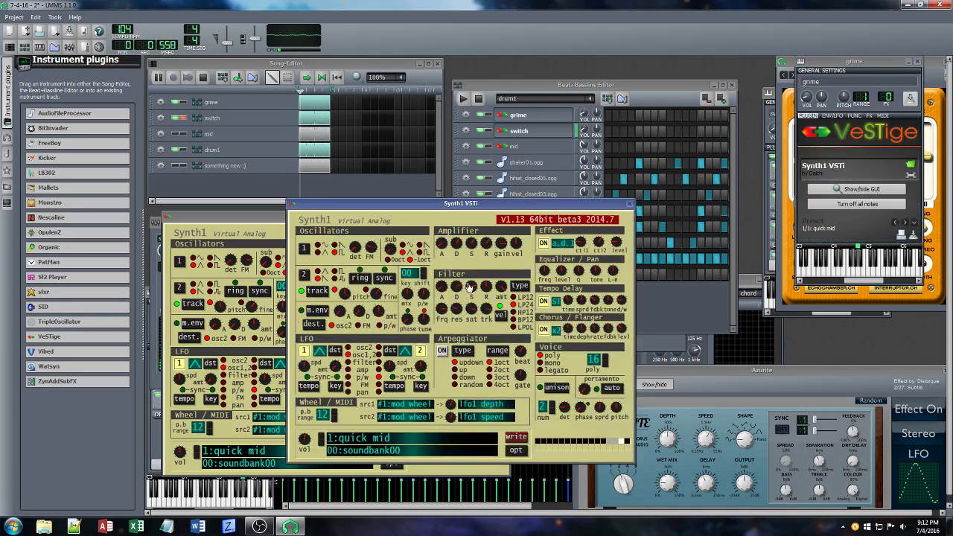
drag(461, 313, 468, 288)
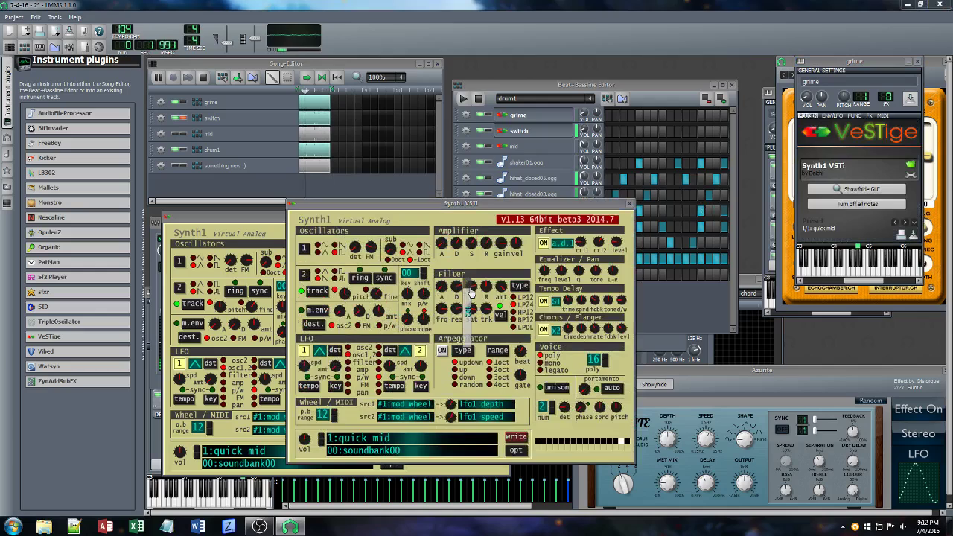
Close the Bionic Delay window and move the grime instrument's base note one octave lower
click(824, 249)
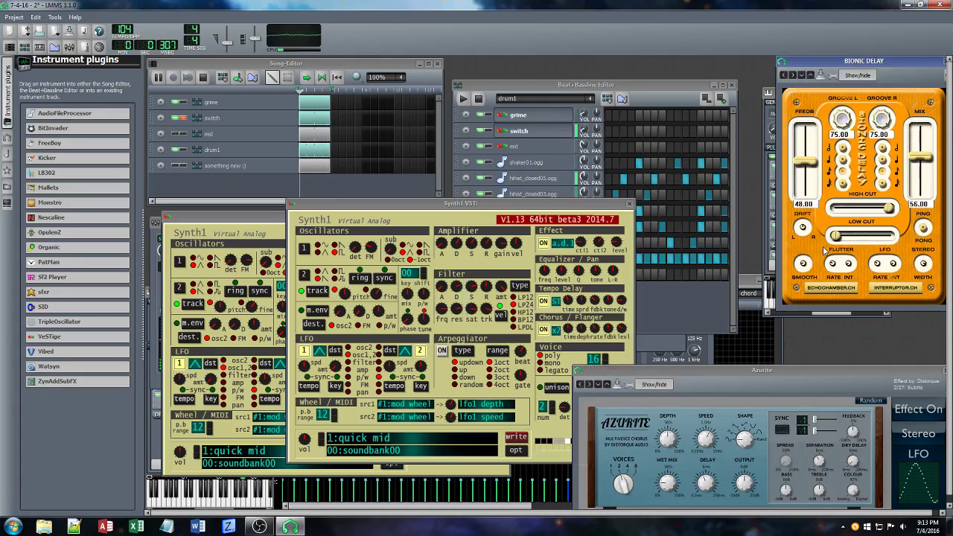
click(928, 62)
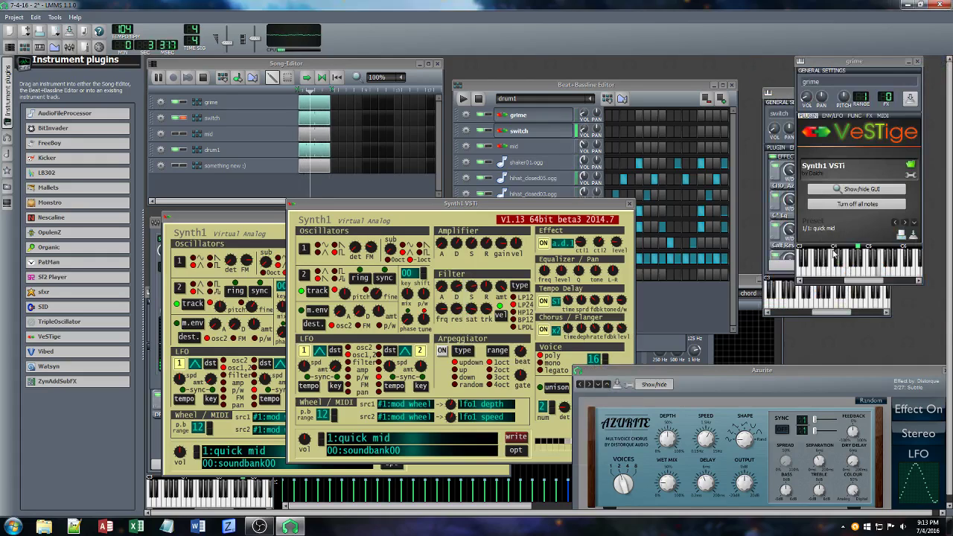
click(823, 249)
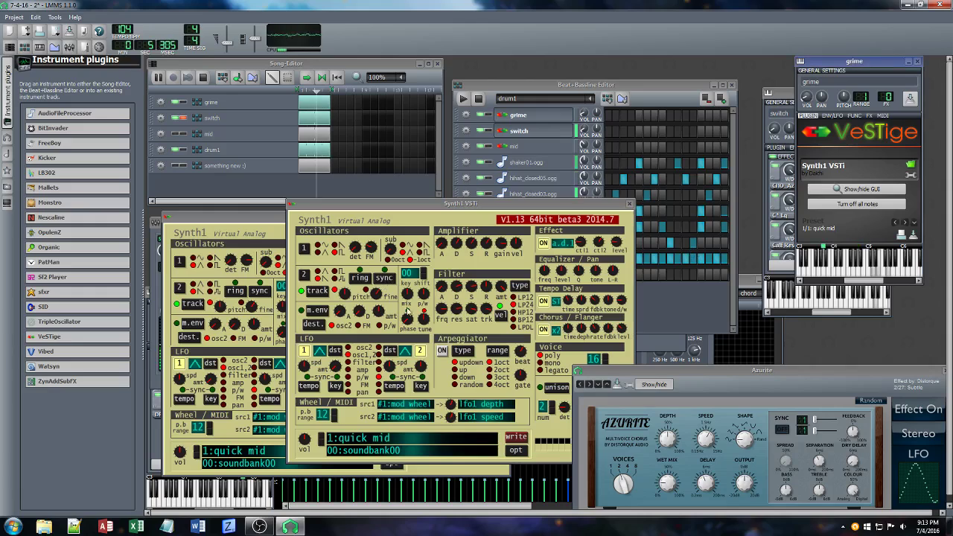
Adjust the filter resonance, amplifier release and effect control in the grime instrument's Synth1
drag(442, 311, 460, 333)
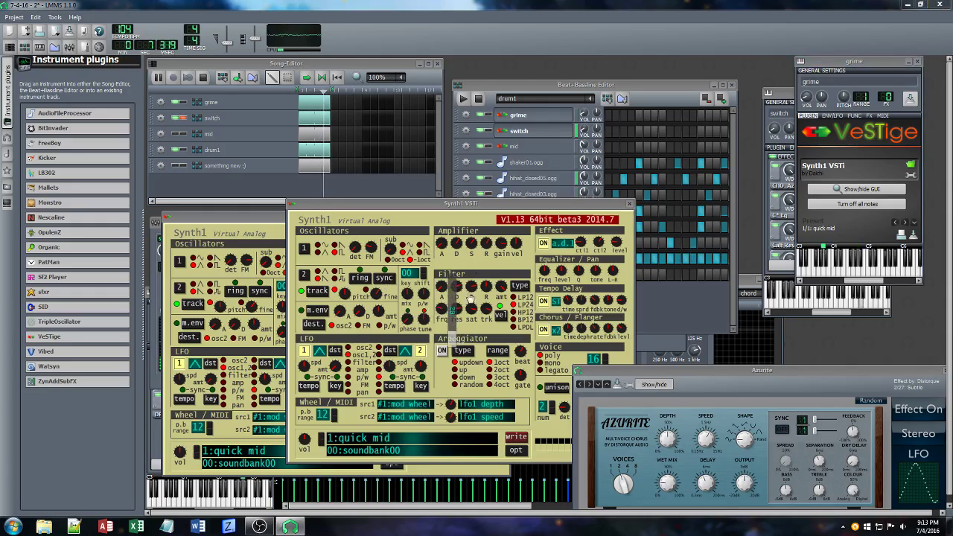
drag(475, 247, 488, 257)
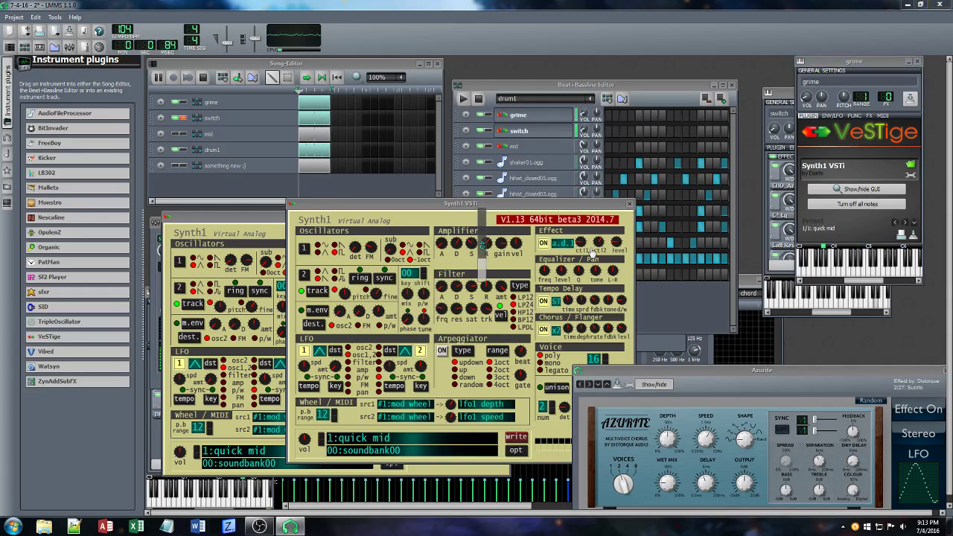
drag(582, 243, 592, 252)
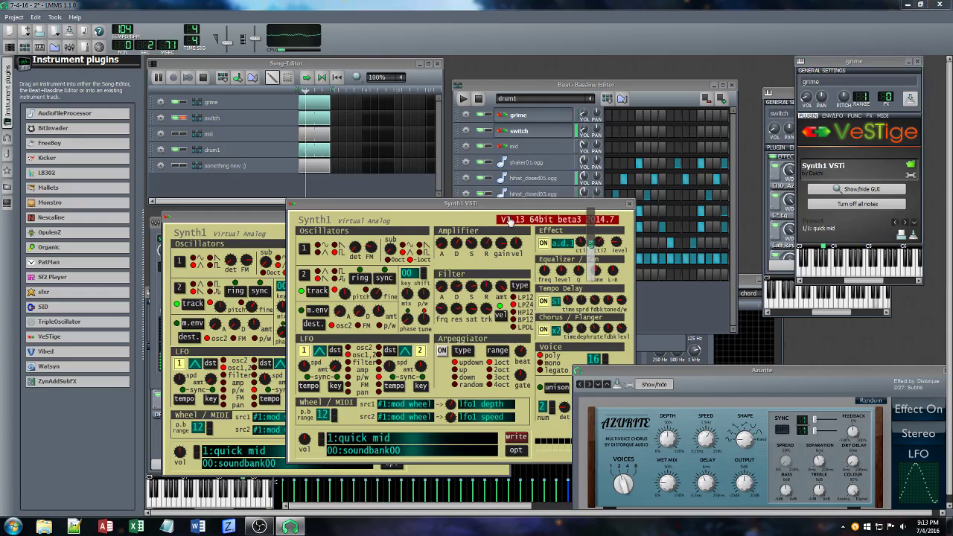
Show the grime instrument's effects chain again and set the instrument's volume to about 37%
click(871, 117)
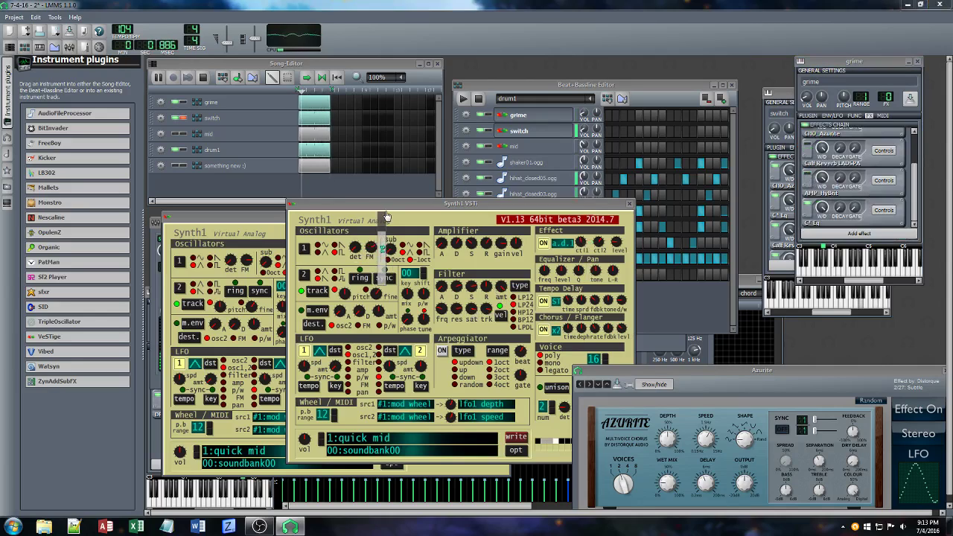
click(583, 111)
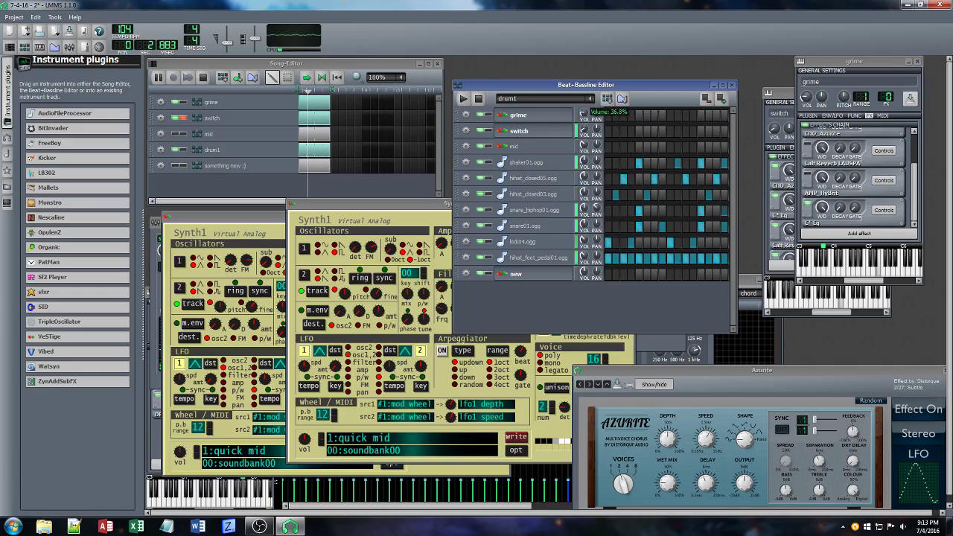
drag(583, 113, 588, 115)
Adjust the filter key tracking, amplifier decay and filter resonance in the grime instrument's Synth1
click(414, 212)
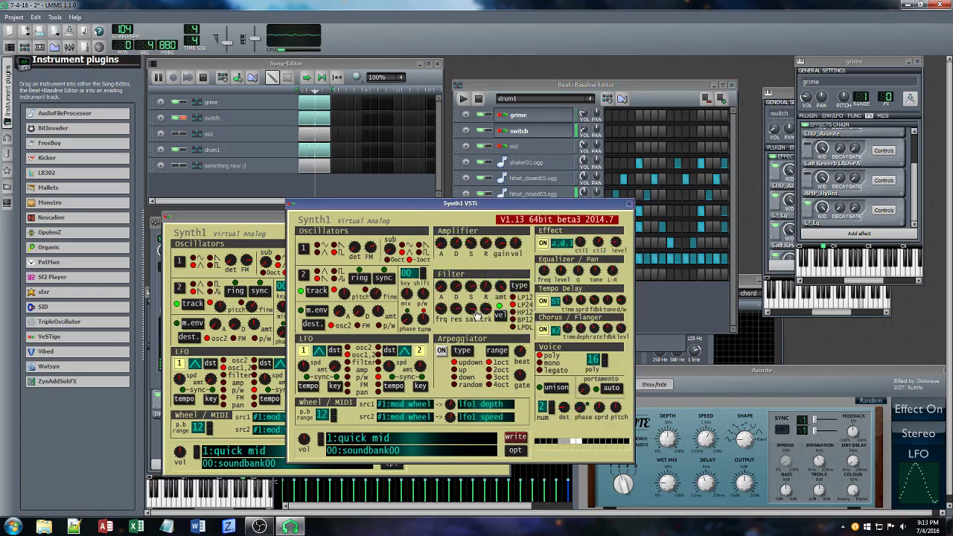
mouse_move(501, 330)
mouse_down()
mouse_move(477, 314)
mouse_move(485, 334)
mouse_move(488, 325)
mouse_up()
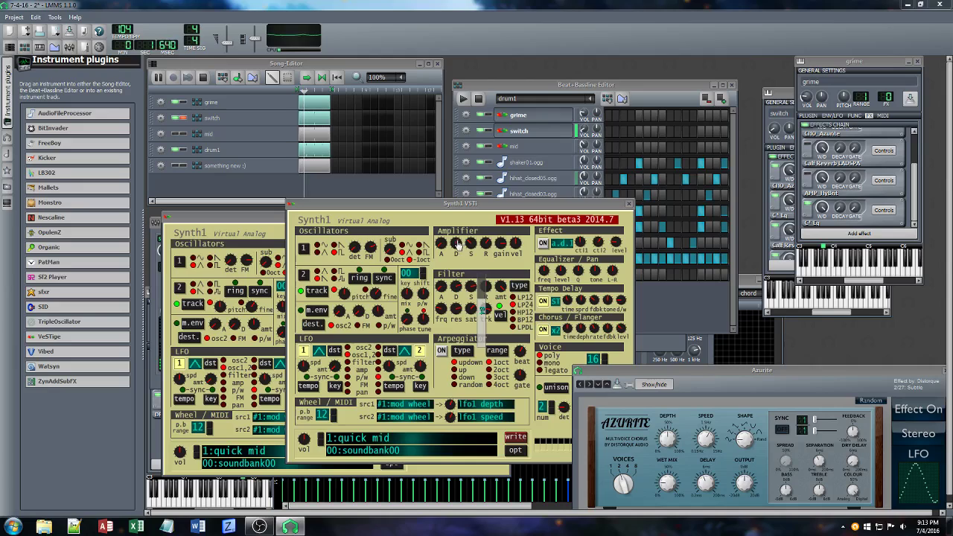
mouse_move(466, 244)
mouse_down()
mouse_move(468, 270)
mouse_move(451, 277)
mouse_move(450, 247)
mouse_up()
mouse_move(452, 309)
mouse_down()
mouse_move(451, 318)
mouse_move(451, 305)
mouse_up()
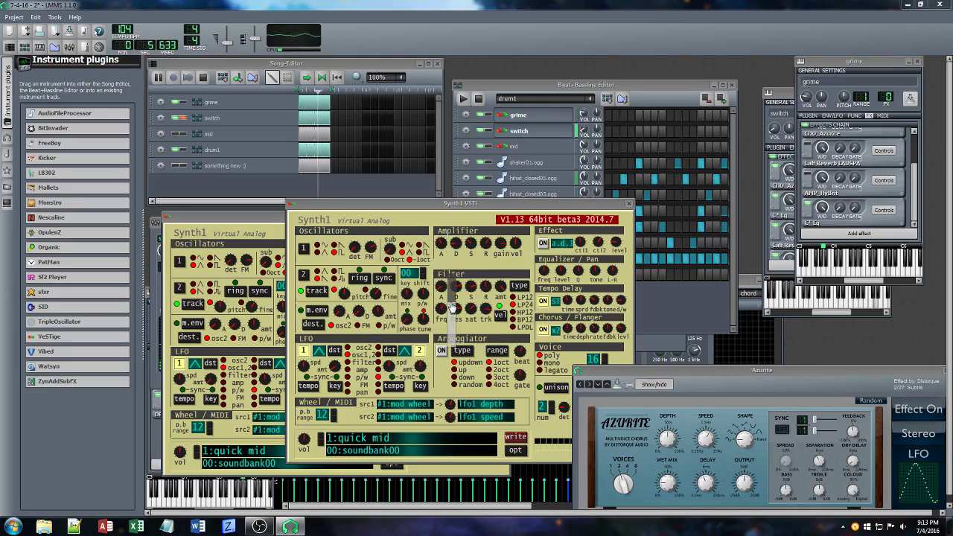
Set the switch instrument's volume to about 15.5% and raise the grime instrument's volume slightly
click(588, 129)
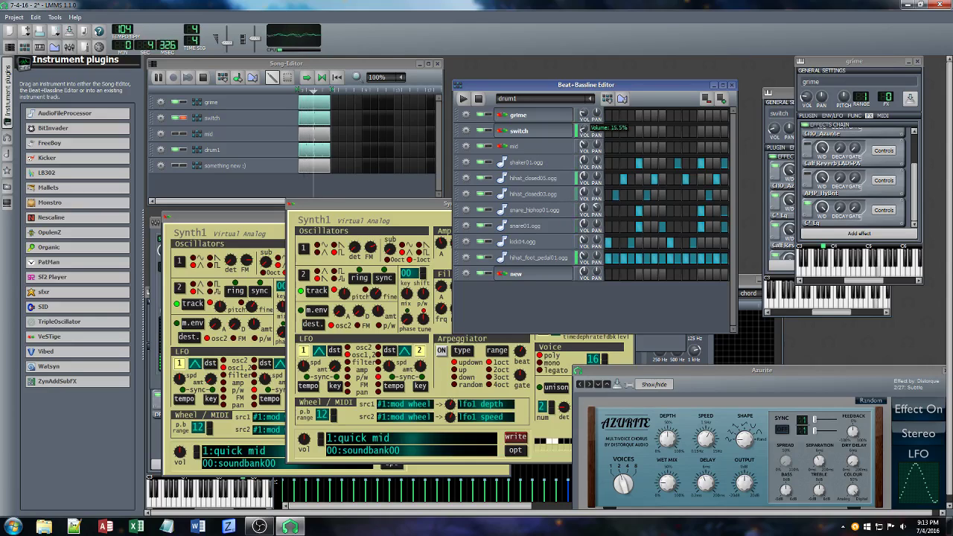
drag(584, 114, 583, 110)
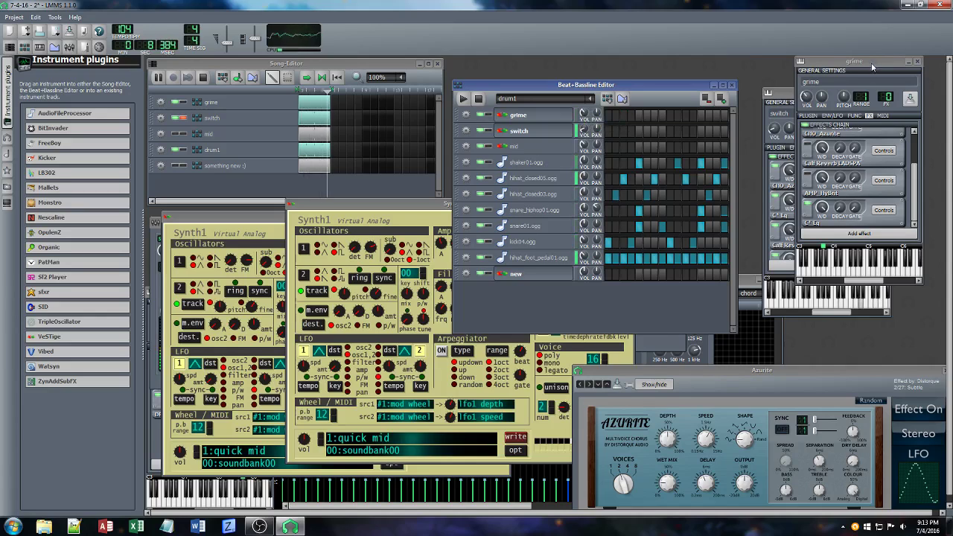
Open the controls of the Azurite effect in the grime instrument's effects chain and adjust the grime track's volume
drag(873, 67, 326, 182)
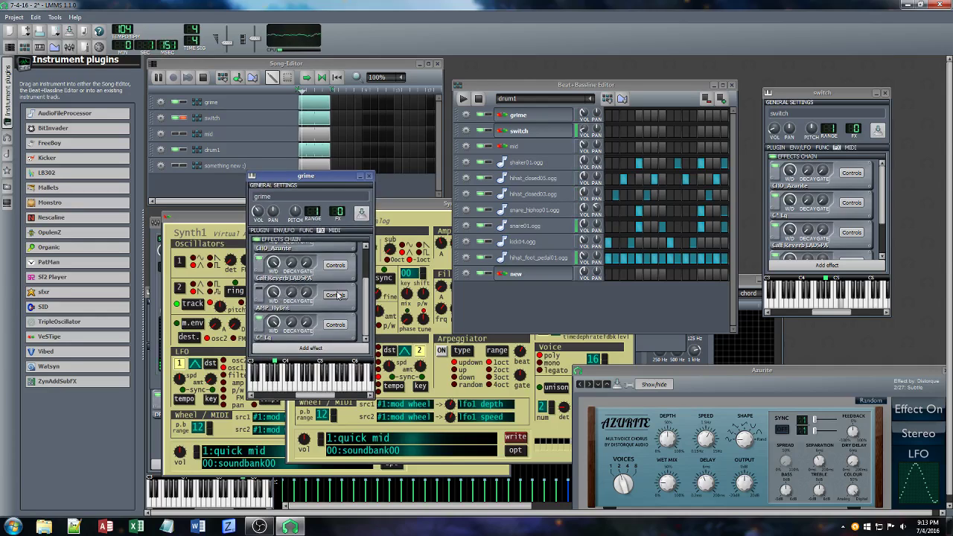
drag(366, 298, 367, 258)
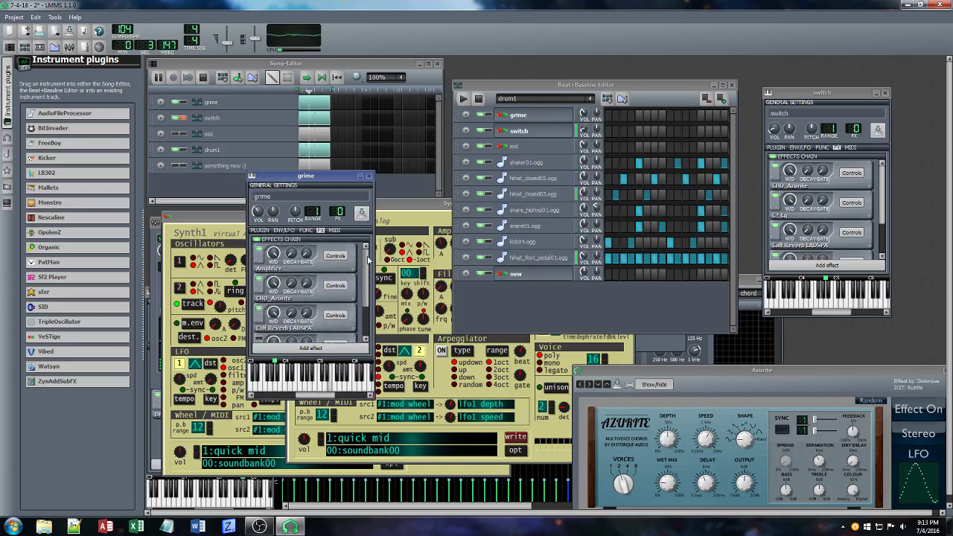
click(336, 285)
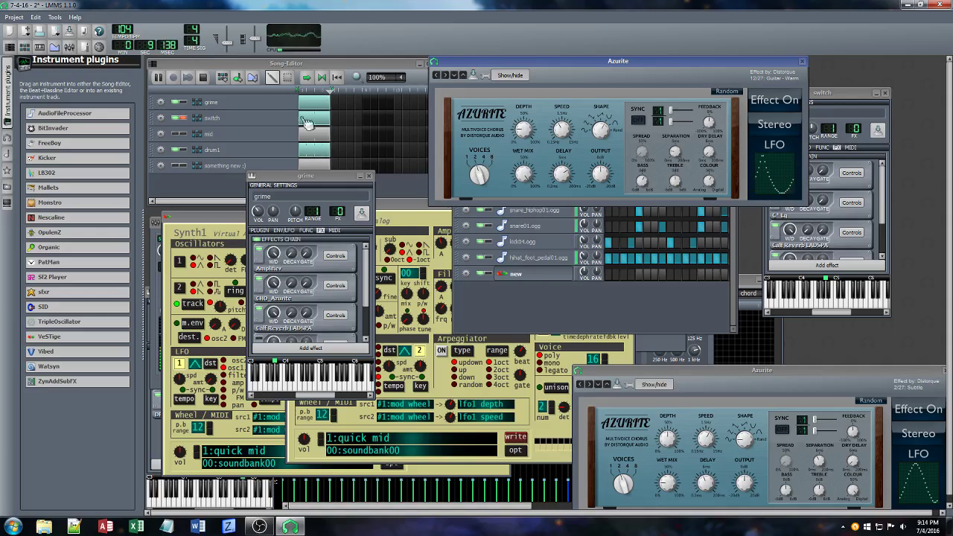
drag(516, 62, 288, 226)
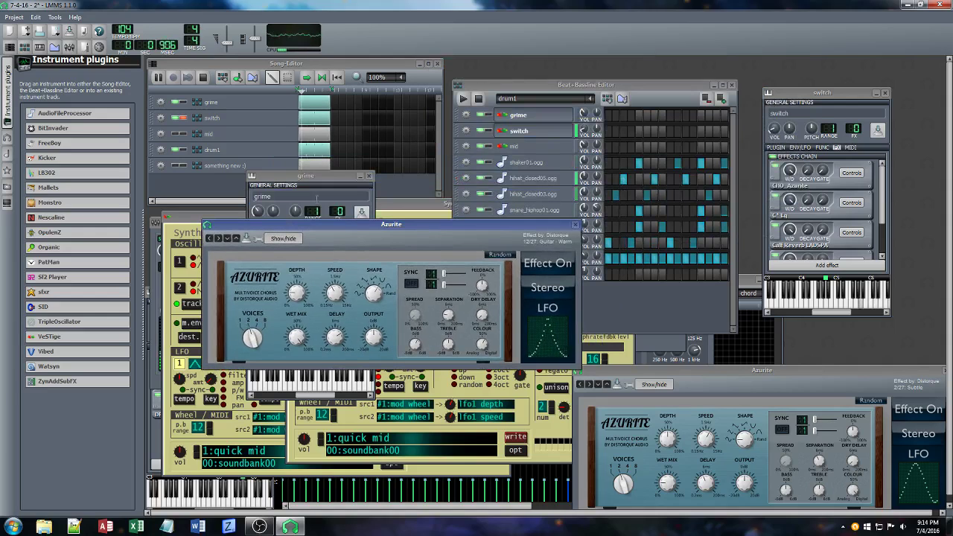
click(585, 115)
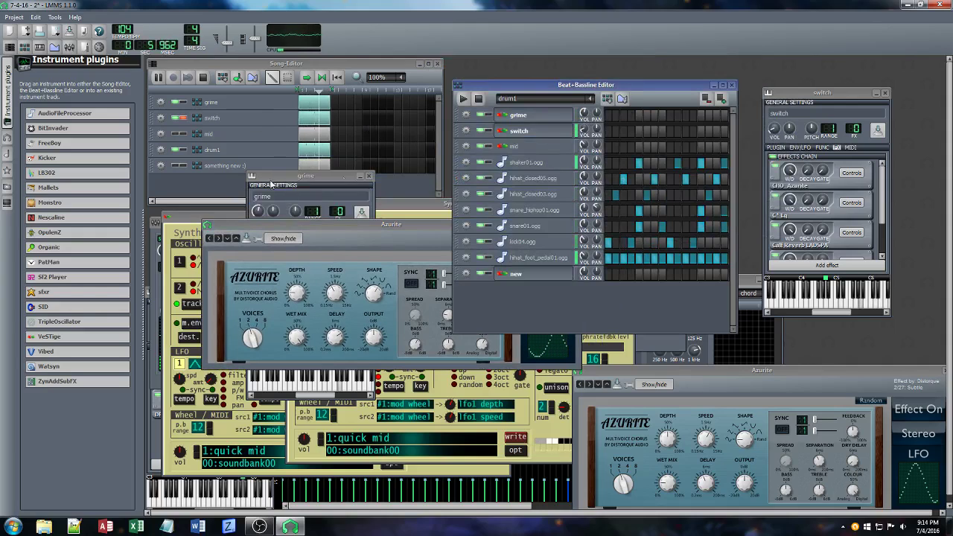
Show the FX mixer and adjust the hihat_foot_pedal01.ogg and switch track volumes, with switch at about 5.6%
click(69, 46)
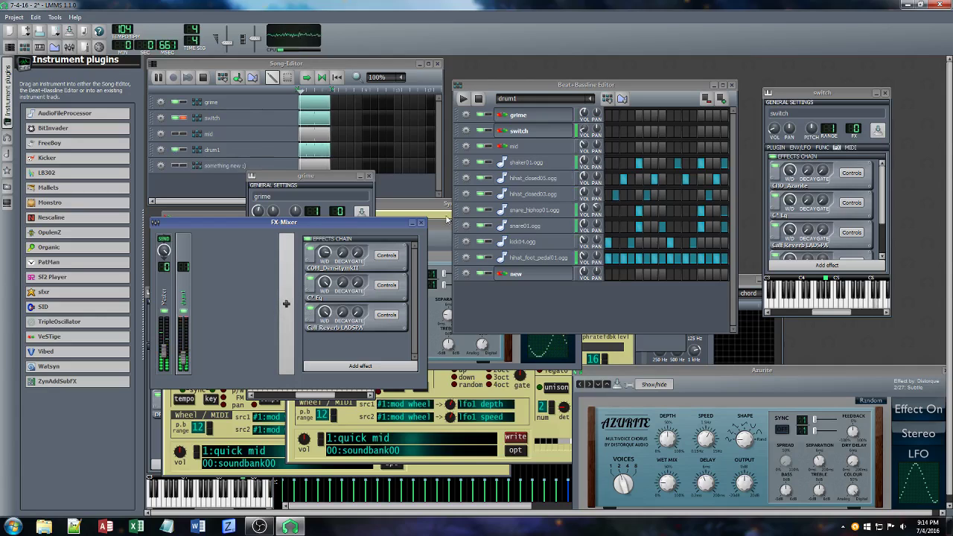
click(584, 256)
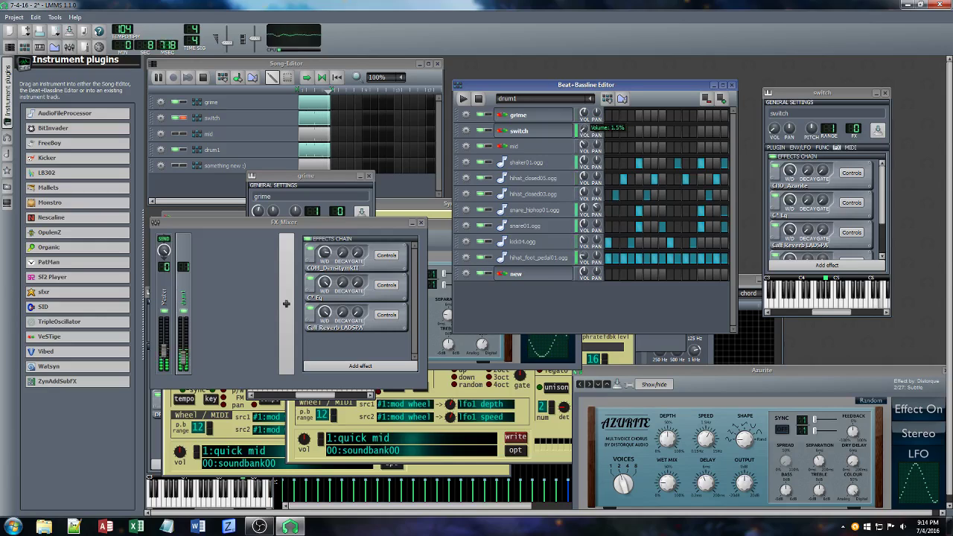
drag(584, 128, 584, 126)
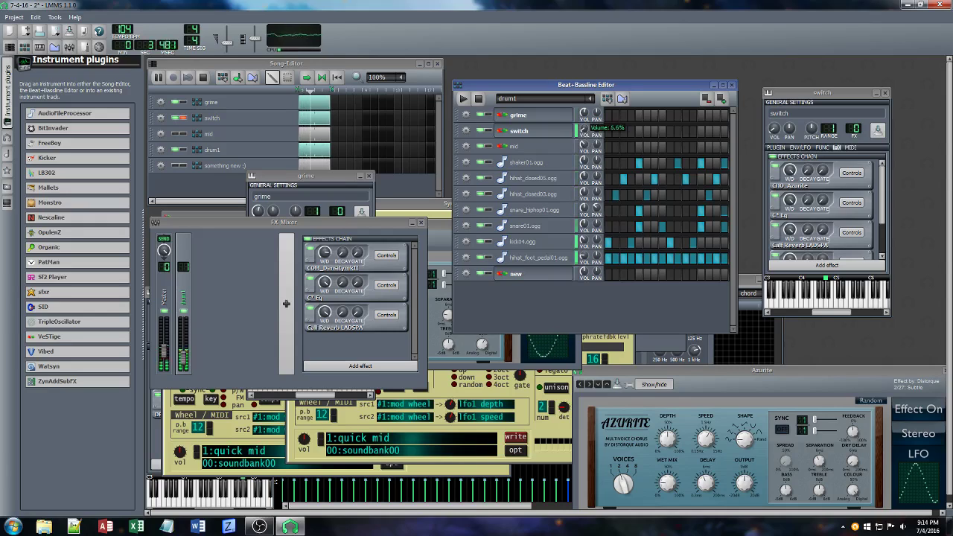
Open the switch instrument and examine the effects at the end of its effects chain
click(547, 133)
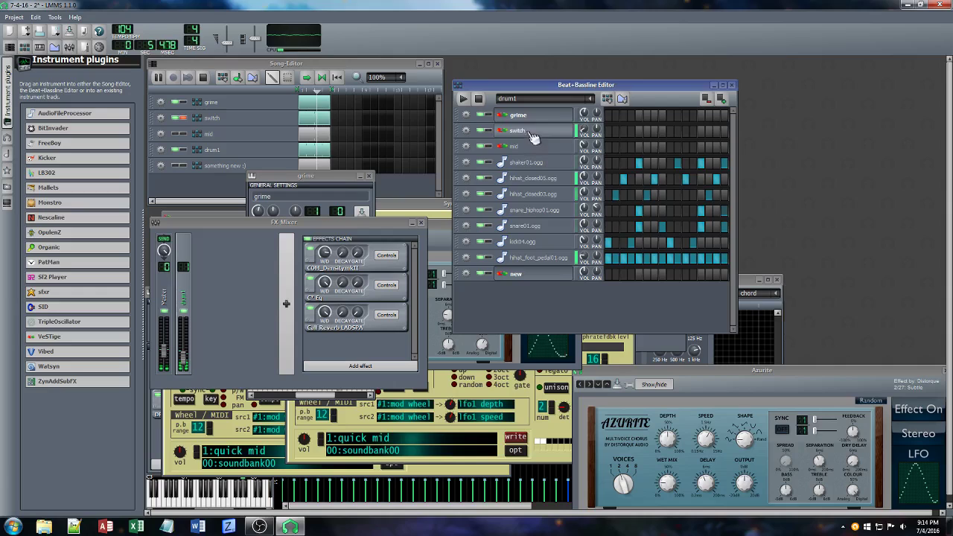
click(547, 134)
click(837, 148)
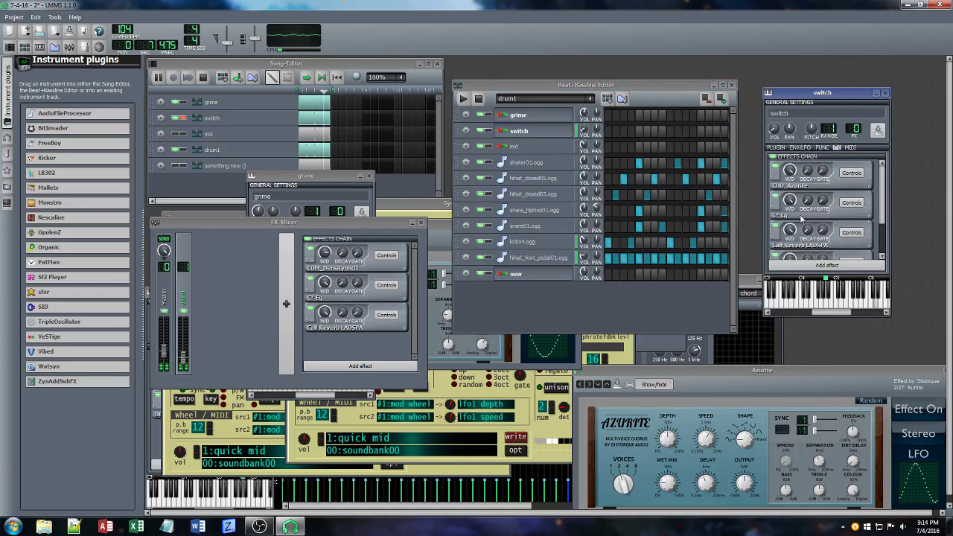
scroll(868, 195, down, 2)
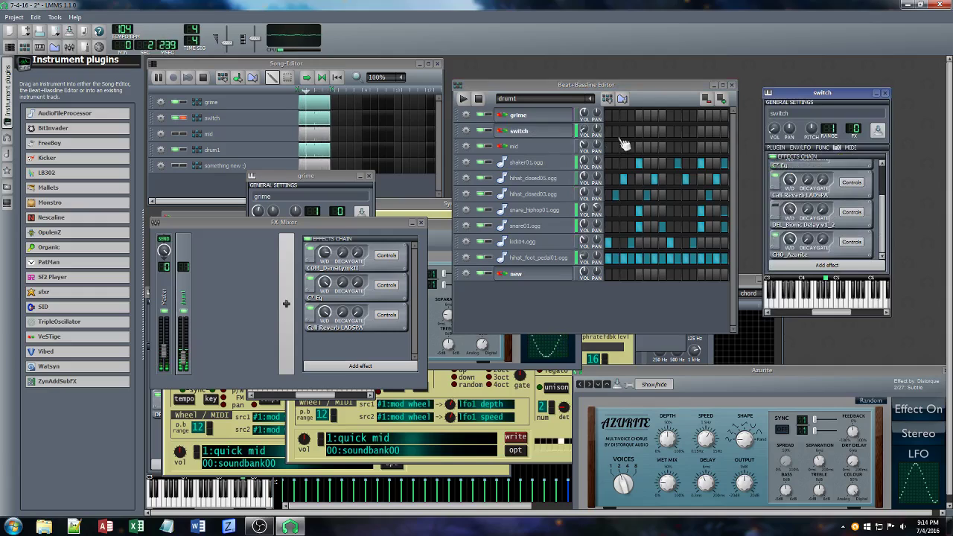
Set the grime instrument's volume to about 119.9% and adjust its Synth1 filter resonance, closing the Azurite effect window
click(583, 114)
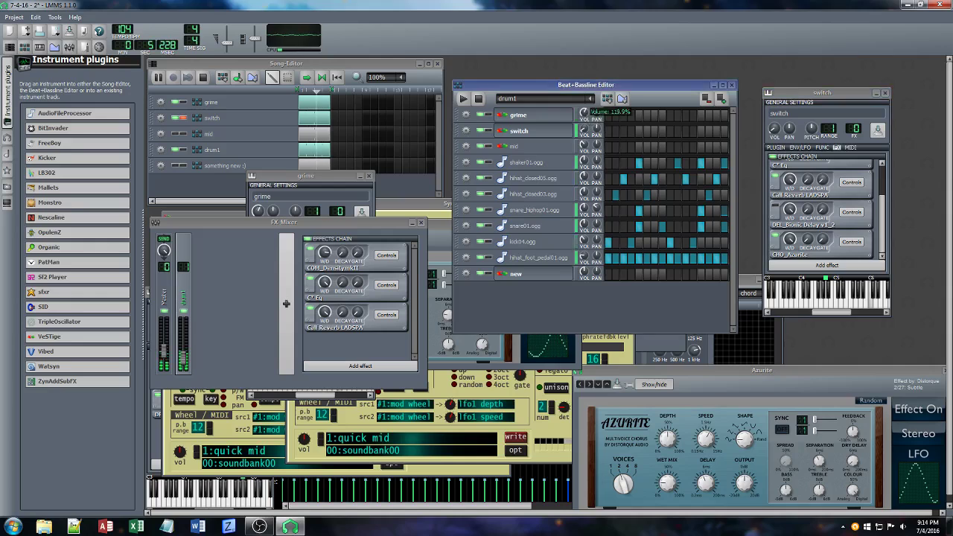
click(530, 118)
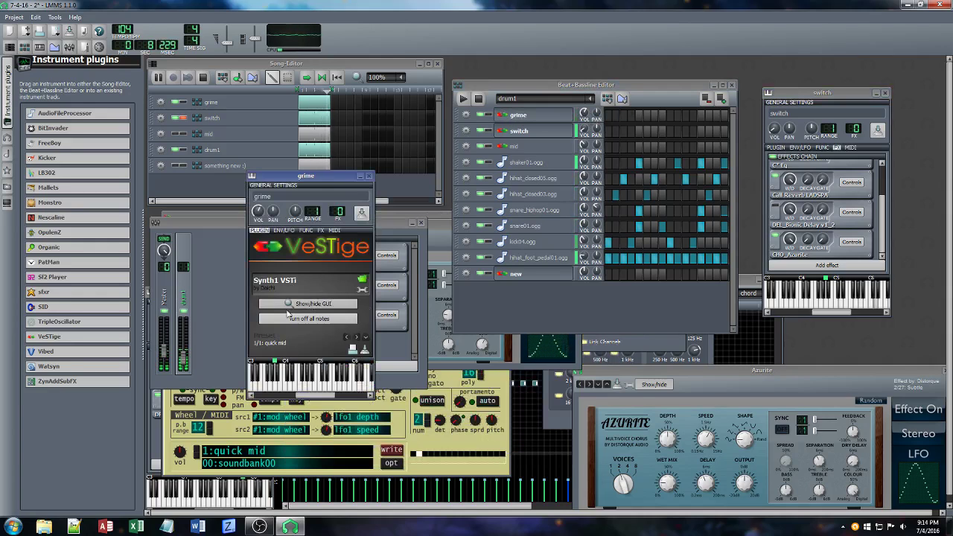
click(313, 304)
drag(456, 314, 464, 340)
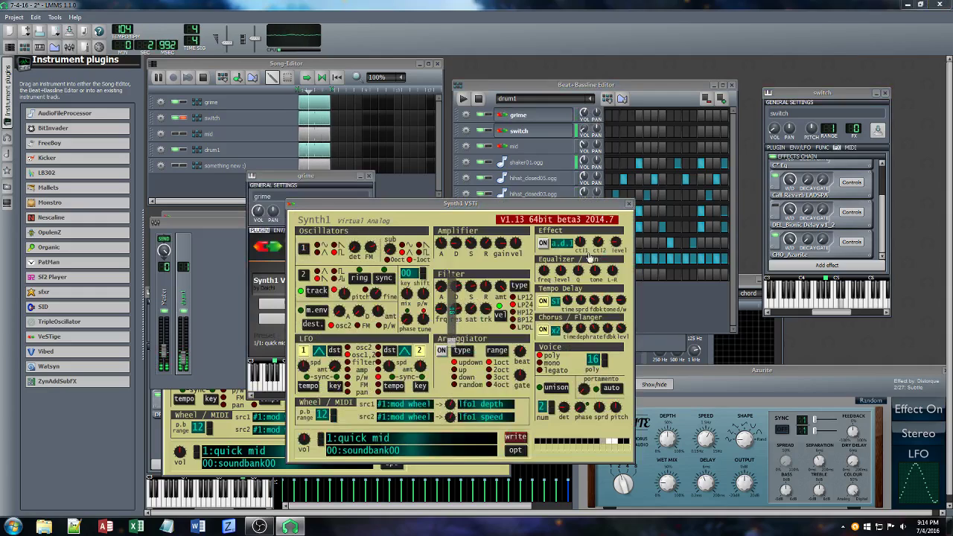
key(ctrl+Tab)
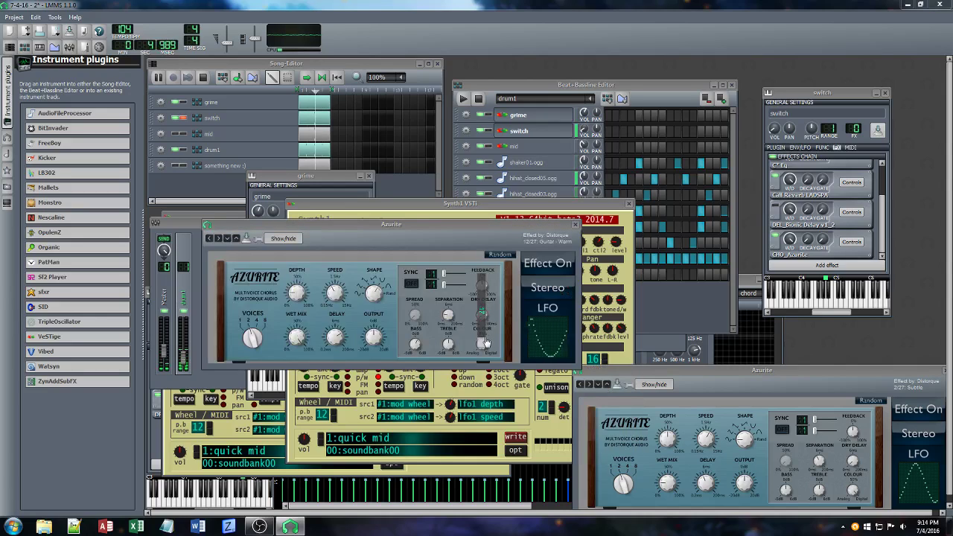
click(575, 225)
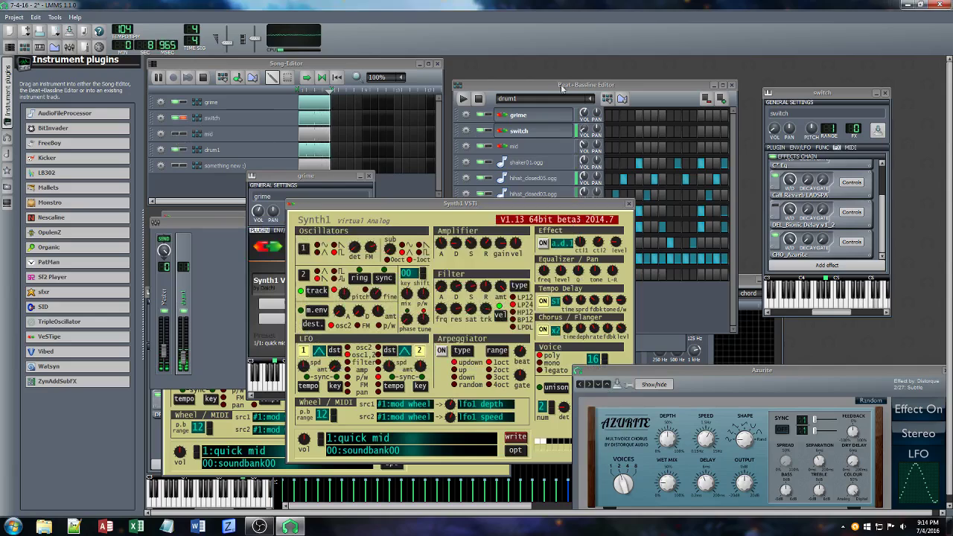
Unmute the mid track in the song and adjust the mid instrument's volume
click(561, 85)
drag(585, 146, 585, 155)
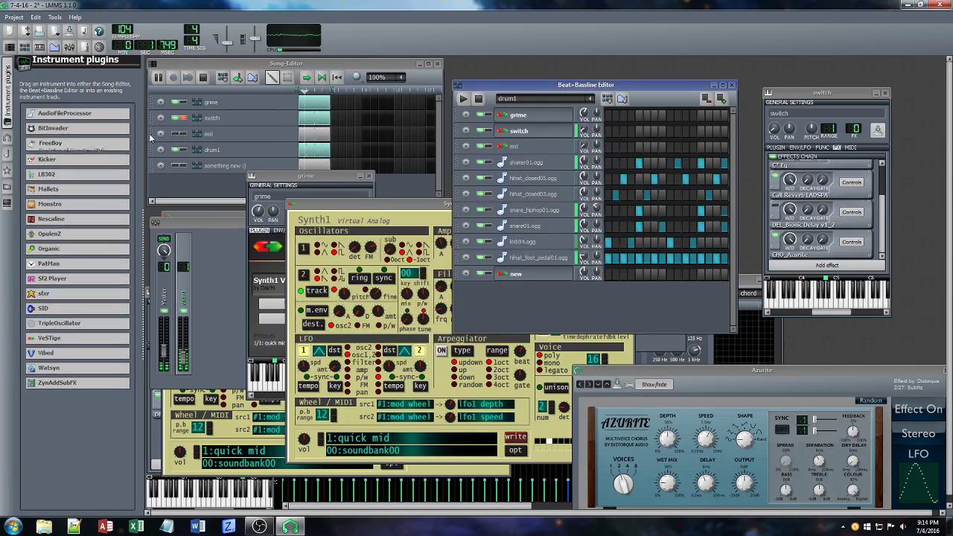
click(176, 134)
click(587, 147)
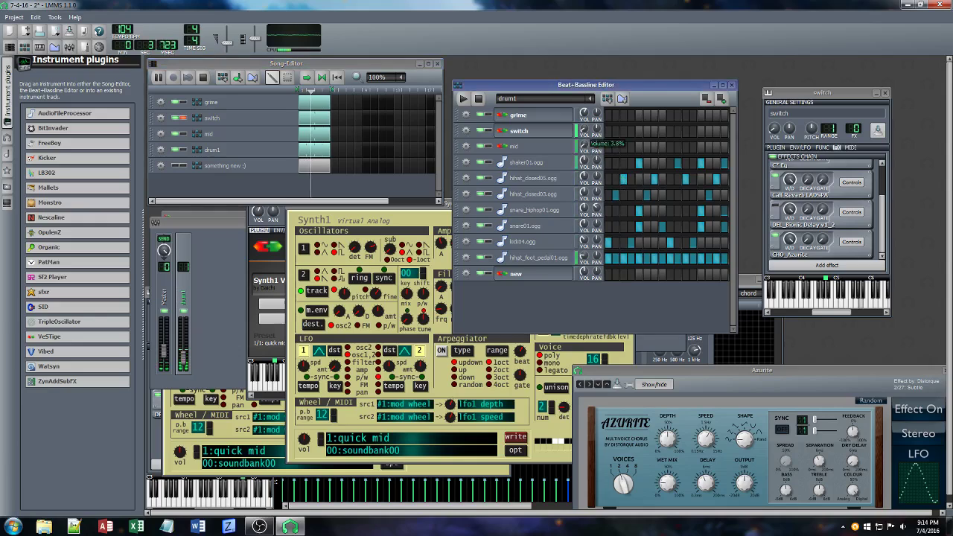
drag(587, 147, 587, 143)
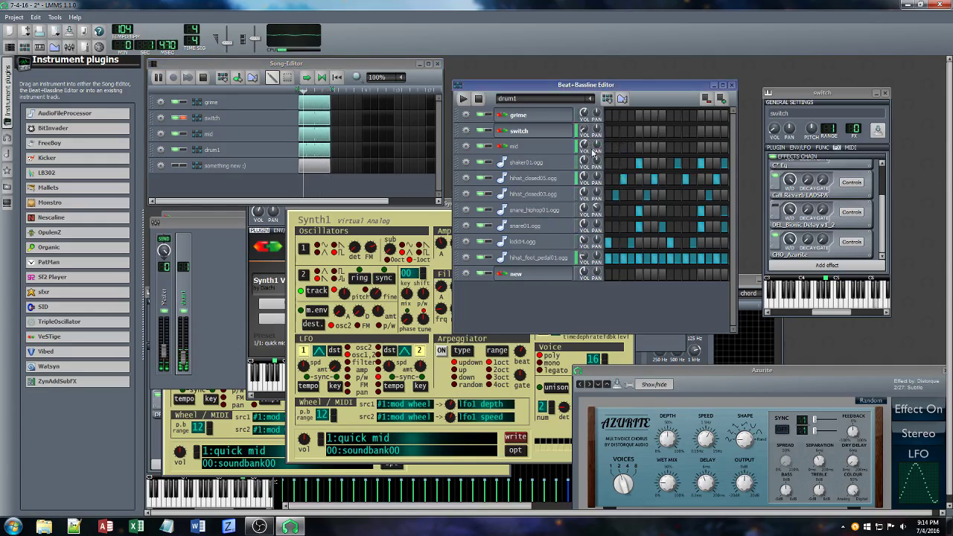
Adjust the filter settings in the mid instrument's Synth1 and set the grime instrument's volume to 0%
click(521, 147)
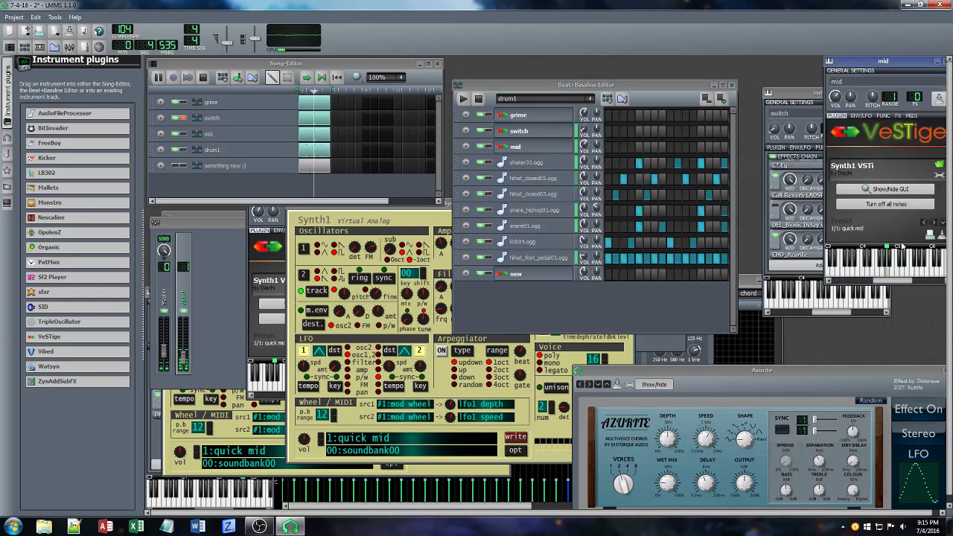
click(897, 116)
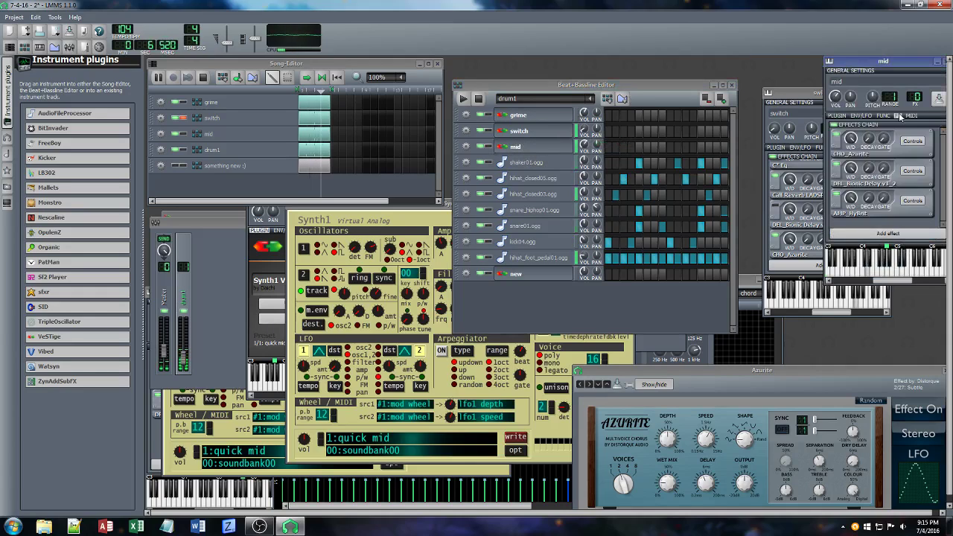
click(840, 116)
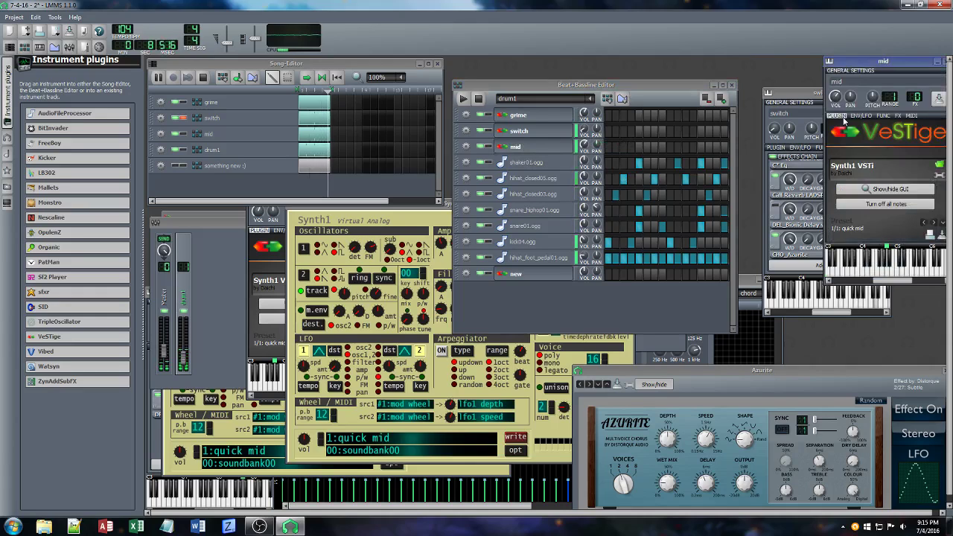
click(886, 189)
drag(668, 342, 694, 308)
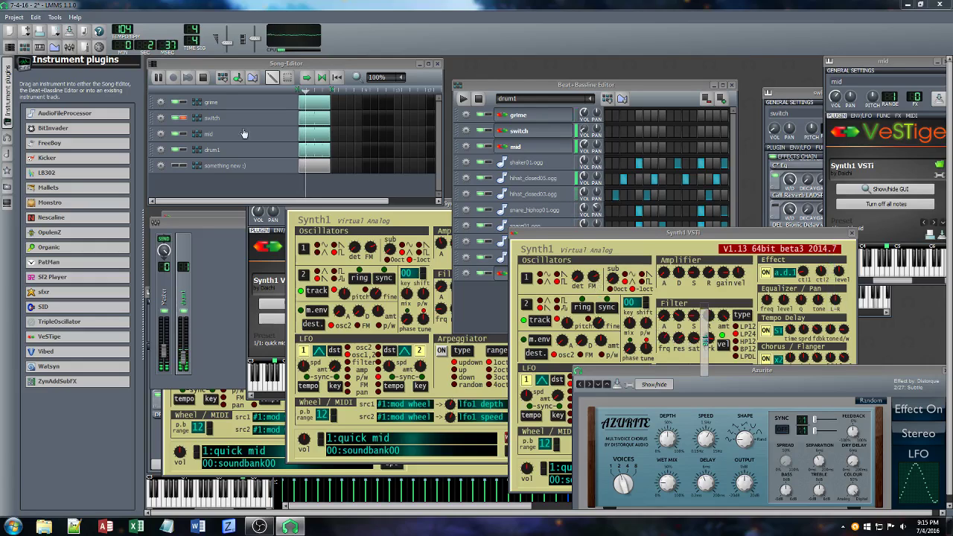
click(584, 114)
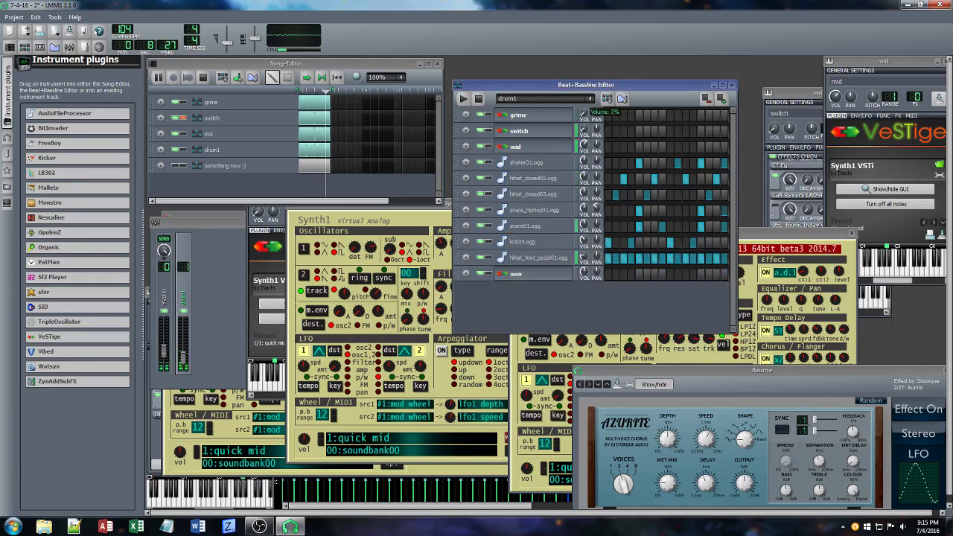
click(760, 242)
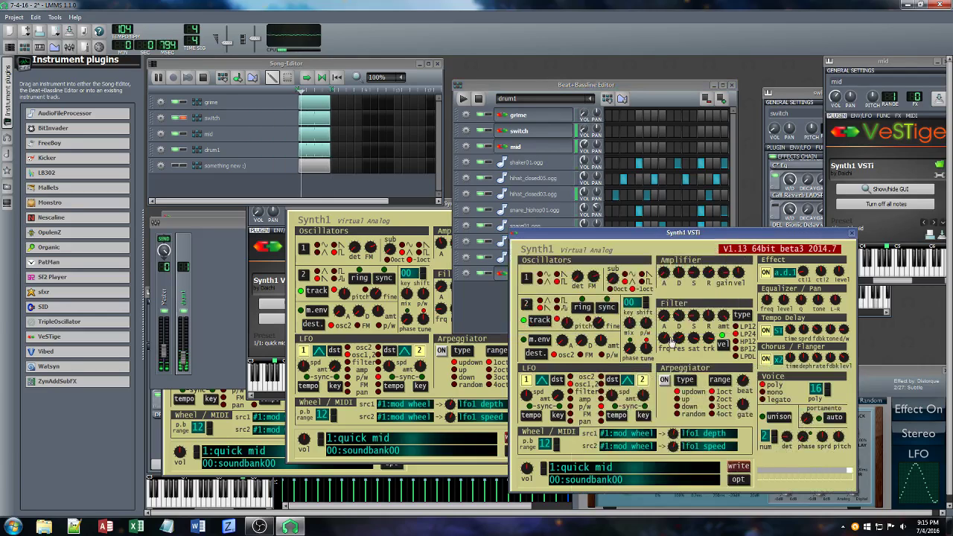
Adjust the switch instrument's volume and set the wet level of its Bionic Delay effect to about 0.31
click(587, 130)
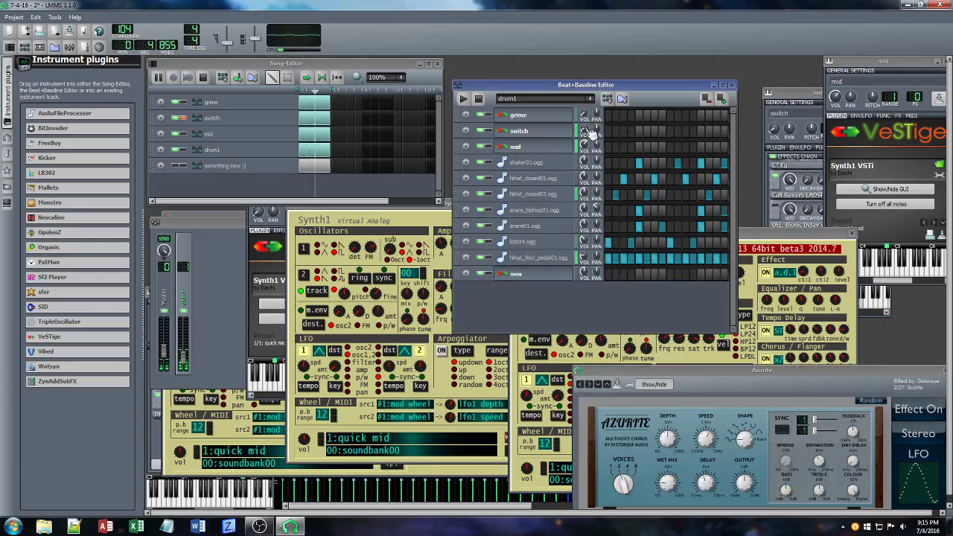
click(544, 132)
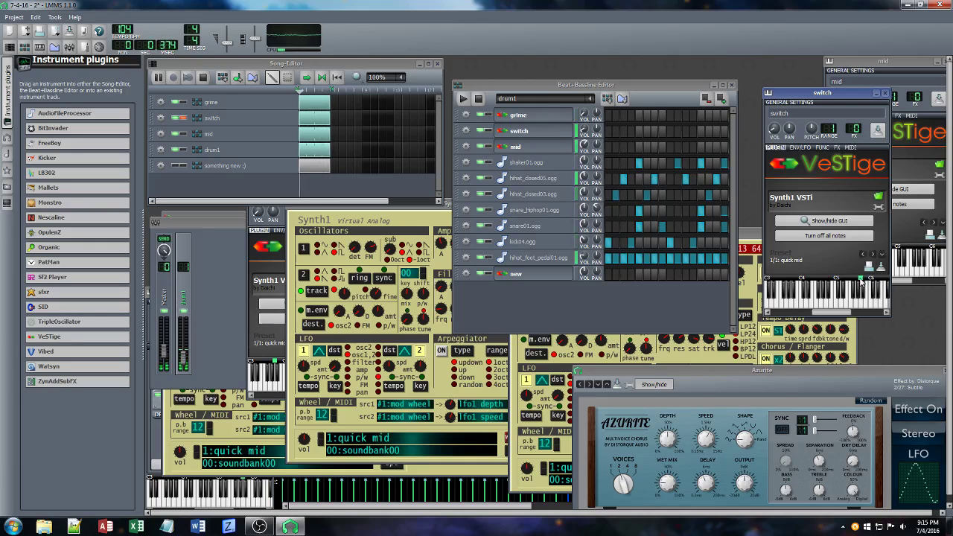
click(836, 147)
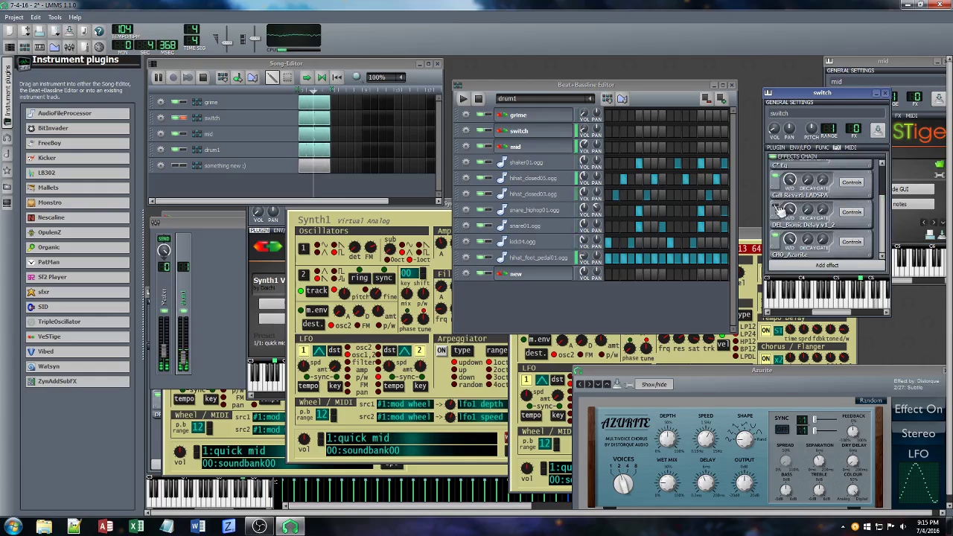
click(852, 213)
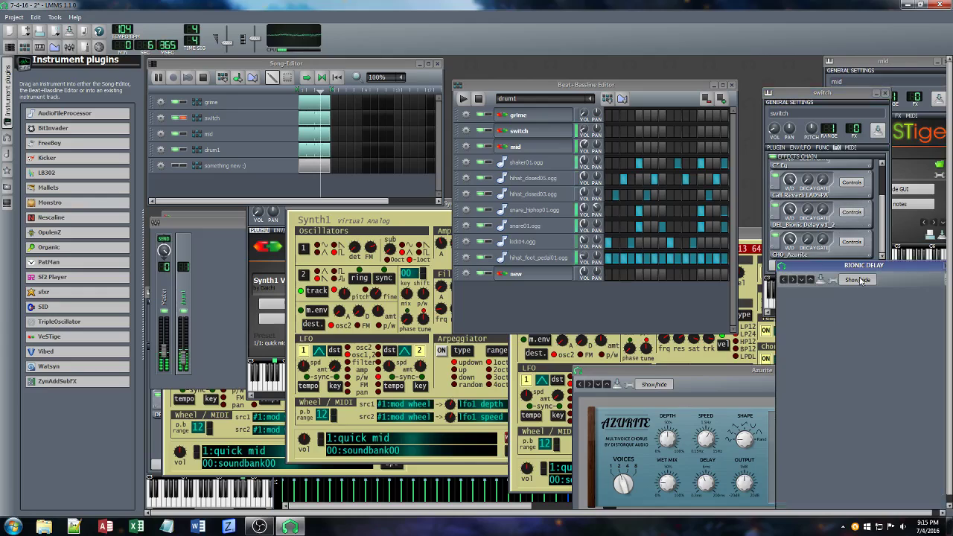
click(791, 211)
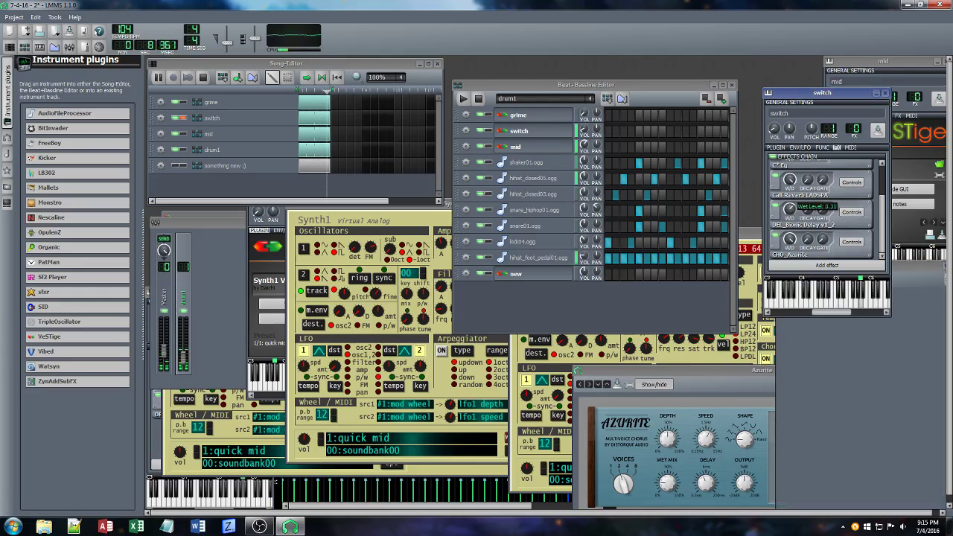
Close the Bionic Delay window and set the wet level of the switch instrument's last Azurite effect to about 0.16
drag(915, 263, 625, 240)
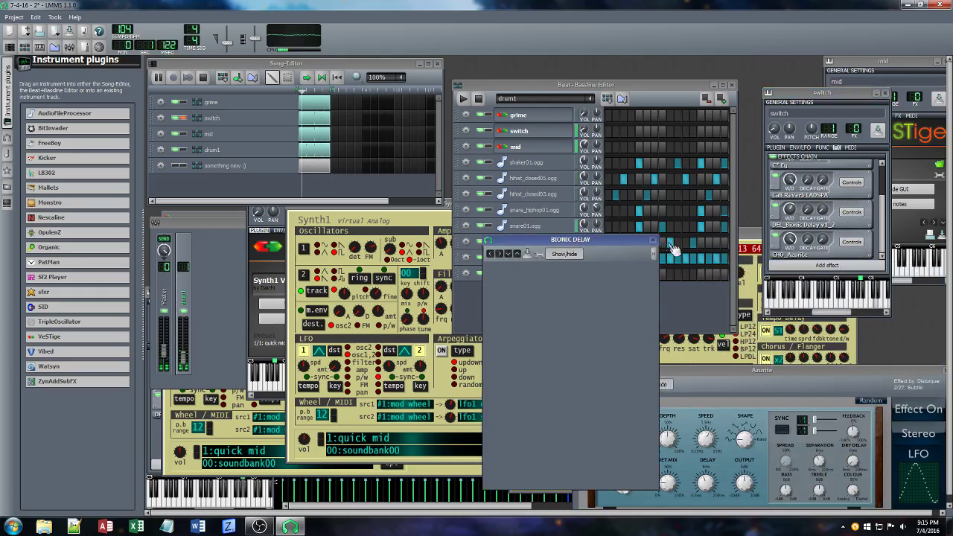
click(653, 242)
click(790, 239)
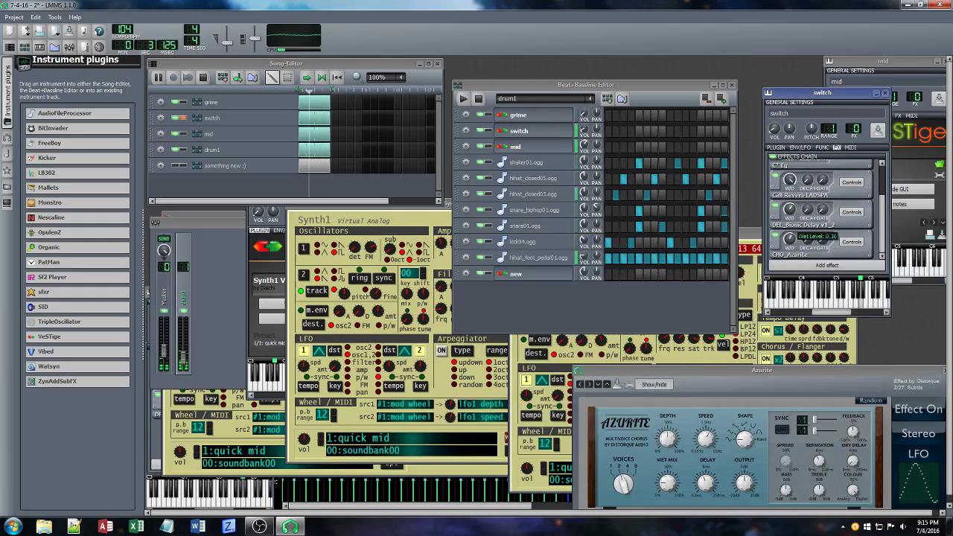
drag(791, 239, 793, 241)
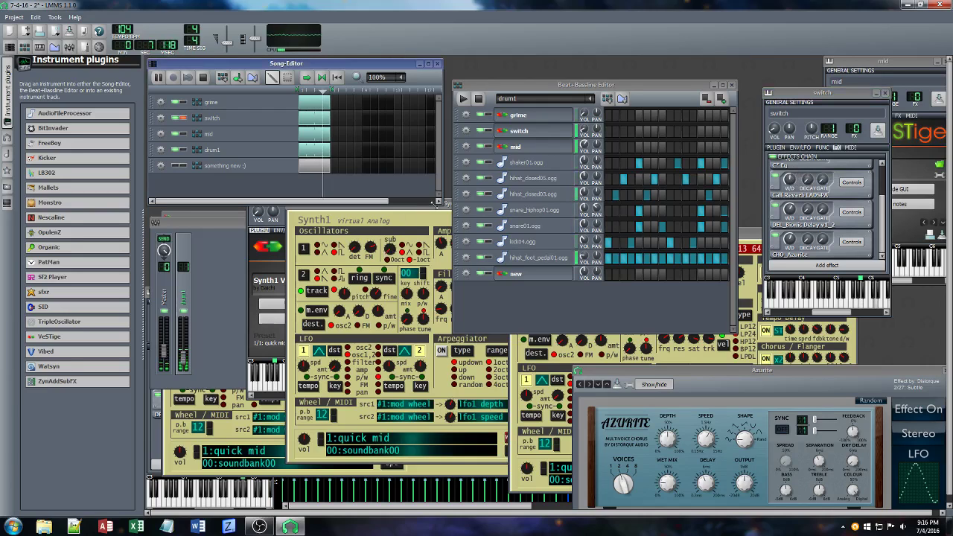
Open the switch instrument's plugin settings and toggle the display of its Synth1 interface
click(445, 211)
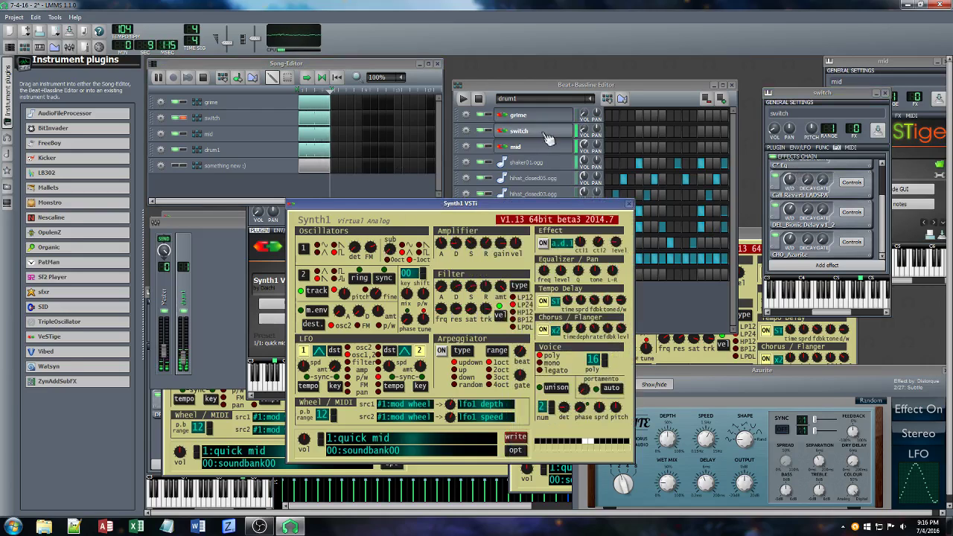
click(546, 133)
click(526, 133)
click(816, 225)
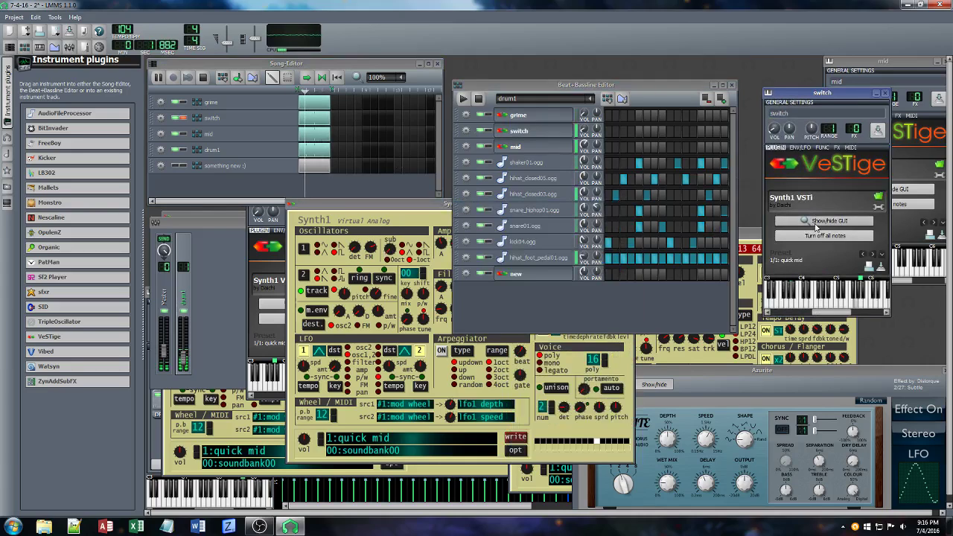
Bring up the mid instrument's Synth1 and adjust its first effect control and the amplifier sustain
click(516, 151)
click(514, 149)
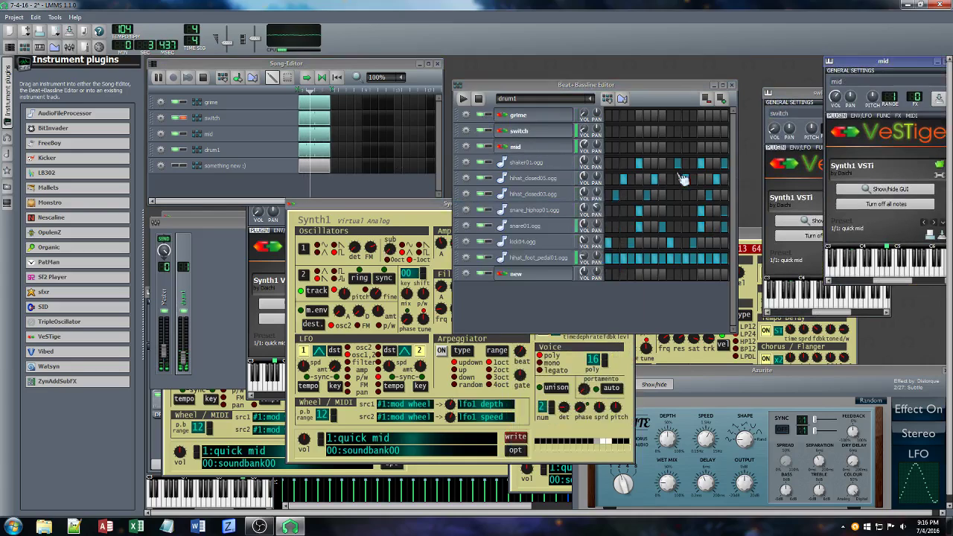
click(887, 190)
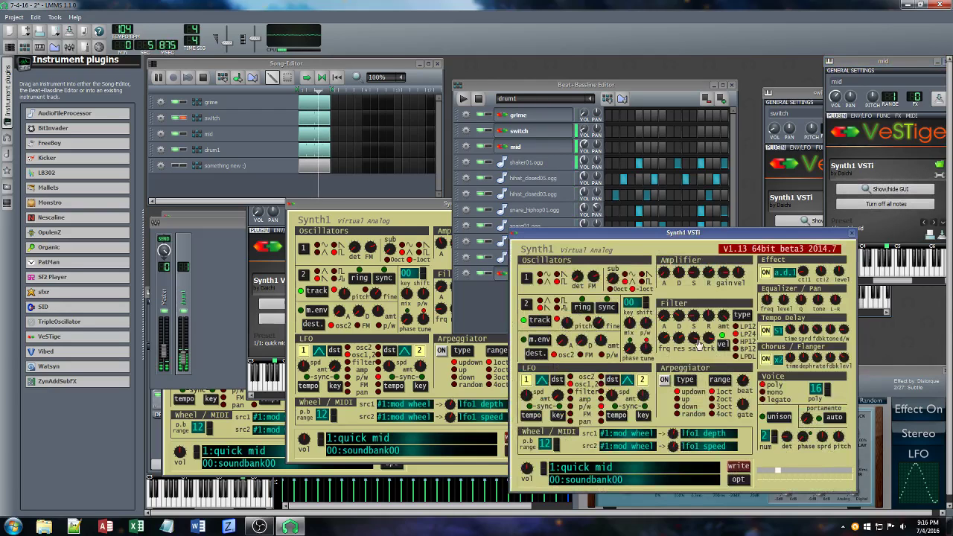
drag(806, 274, 812, 304)
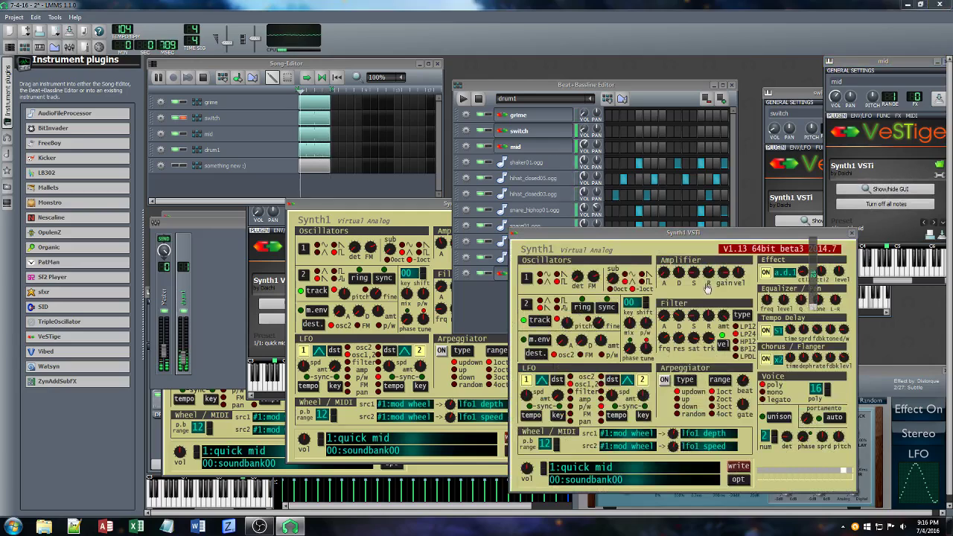
mouse_move(692, 275)
mouse_down()
mouse_move(707, 300)
mouse_move(706, 280)
mouse_up()
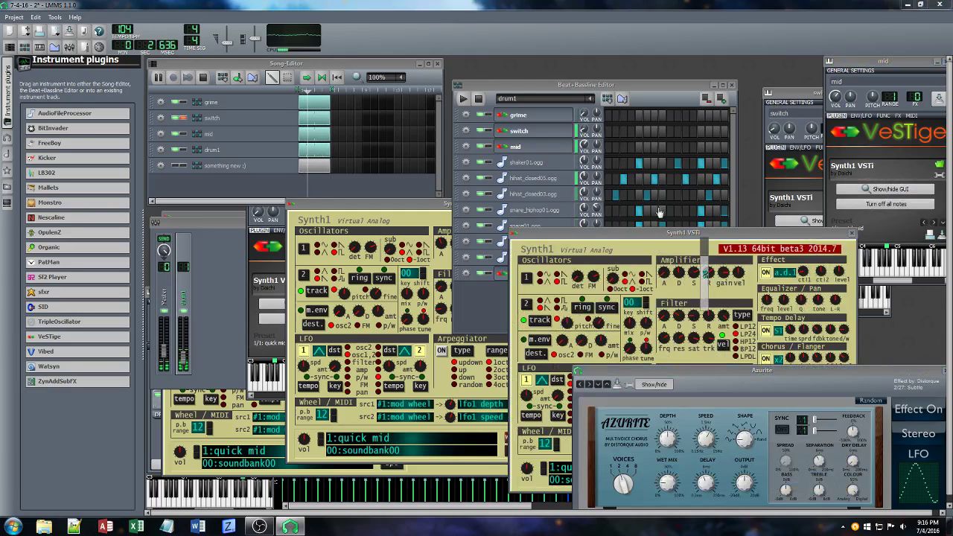
Adjust the mid track's volume in the Beat+Bassline Editor and readjust the first effect control in its Synth1
click(586, 143)
drag(585, 142, 585, 140)
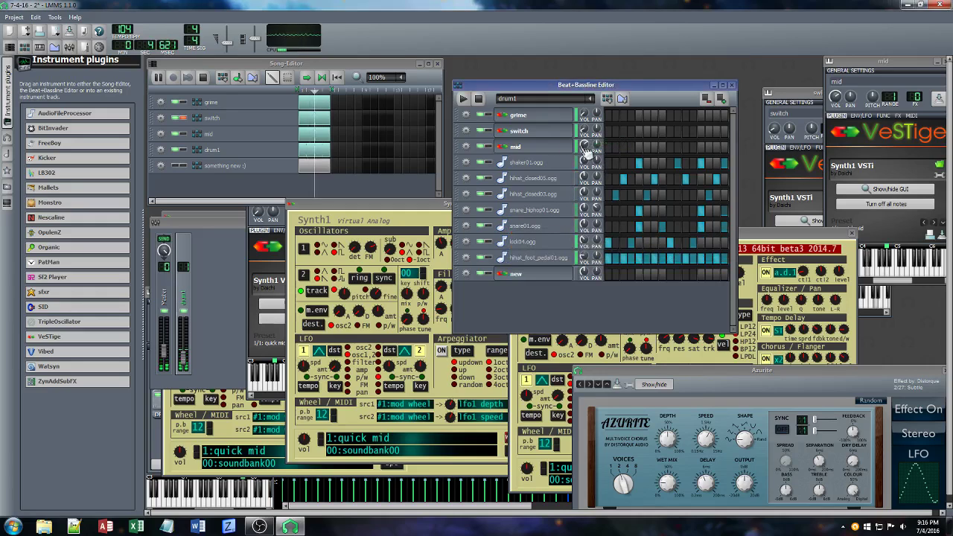
click(182, 359)
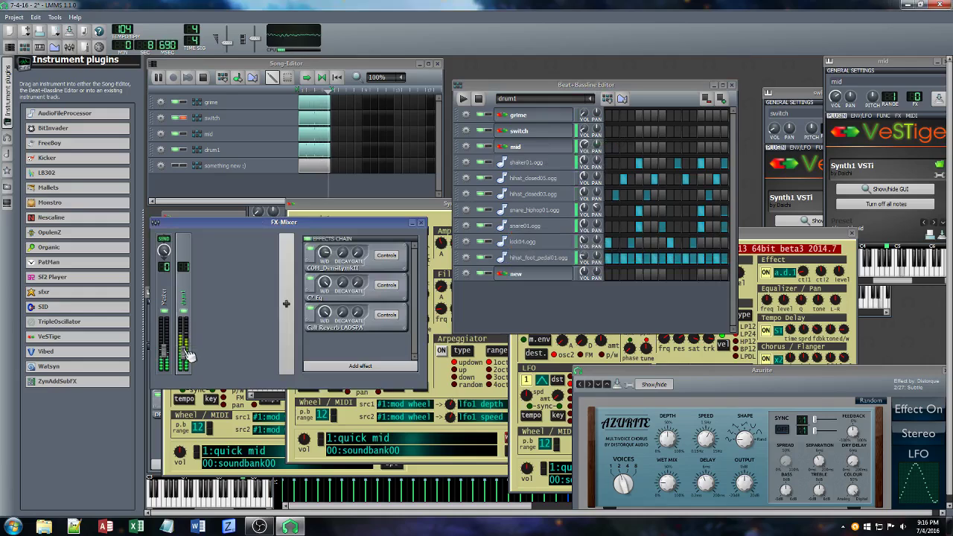
click(813, 233)
drag(805, 272, 833, 269)
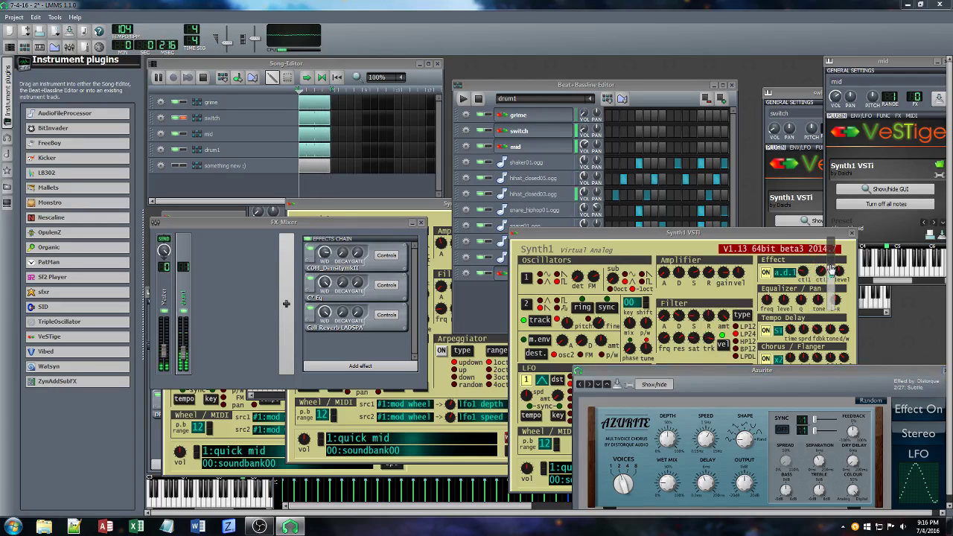
Open the controls of the mid instrument's Azurite effect and rearrange the Azurite and Synth1 windows
click(898, 116)
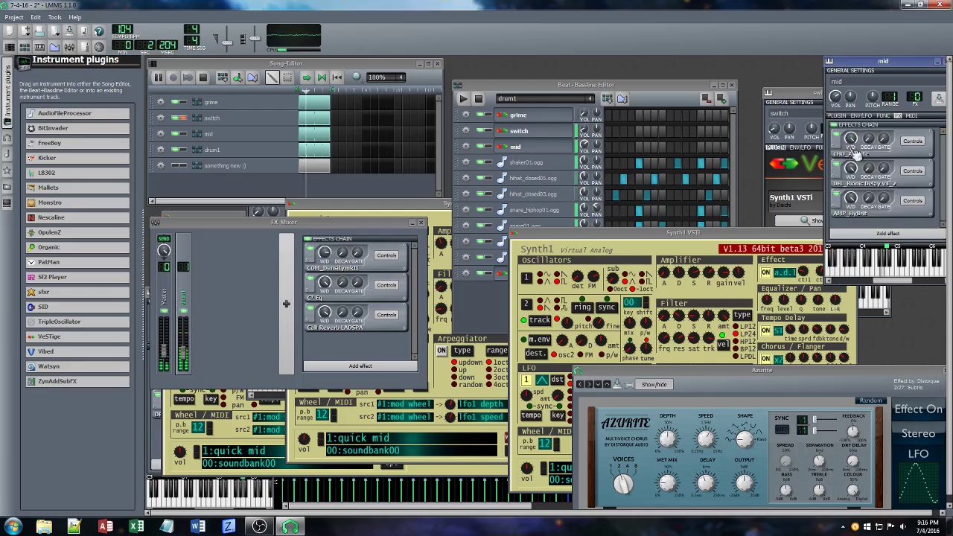
click(913, 142)
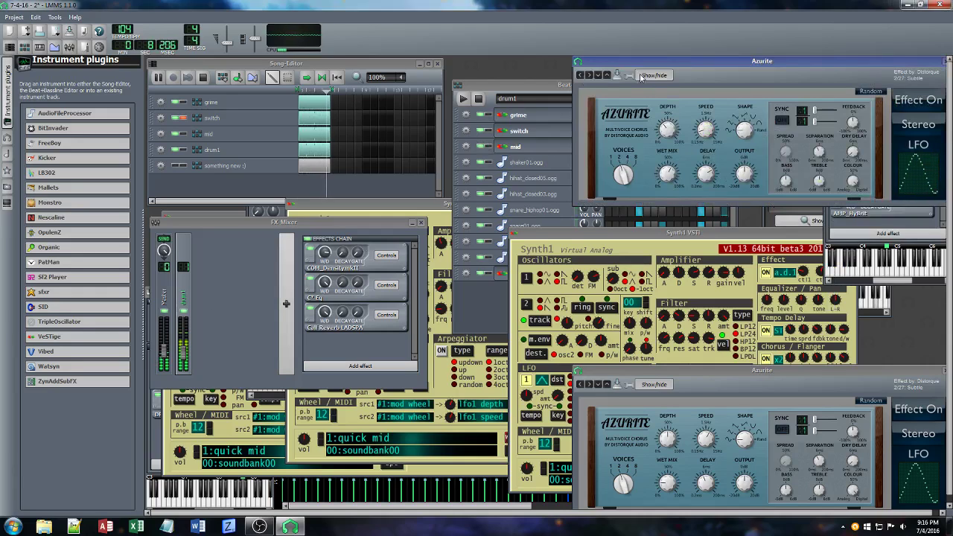
drag(663, 66, 238, 125)
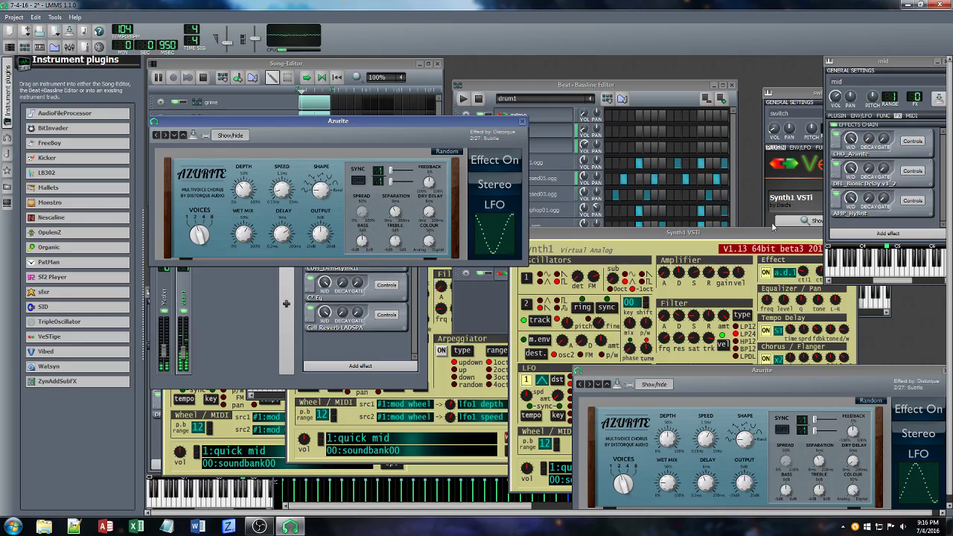
drag(773, 232, 670, 232)
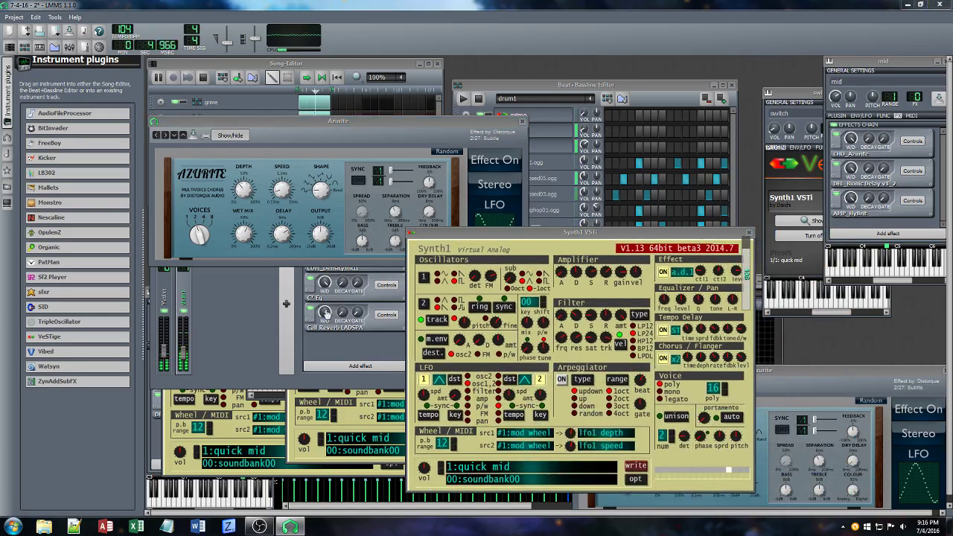
click(328, 345)
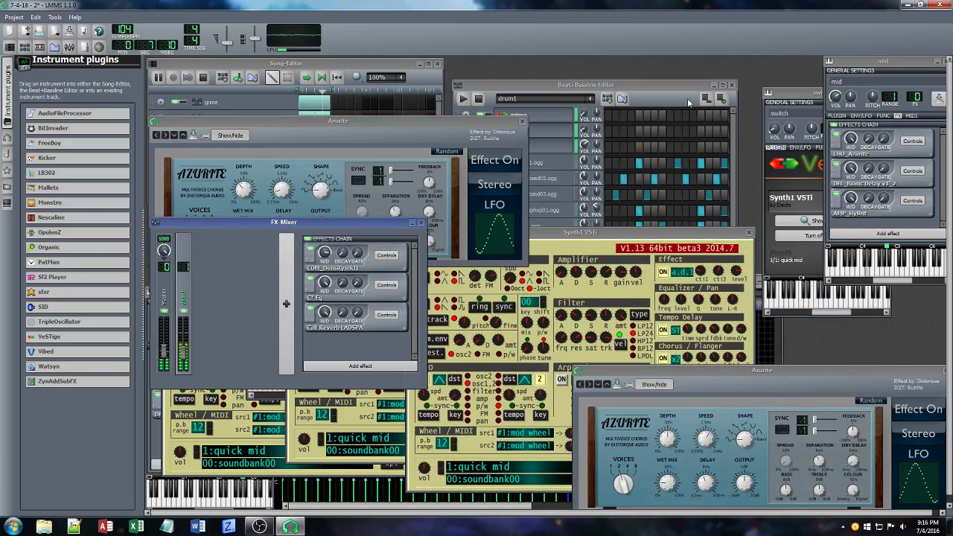
Move the switch instrument window aside and adjust the filter resonance in the mid instrument's Synth1
drag(828, 94, 812, 109)
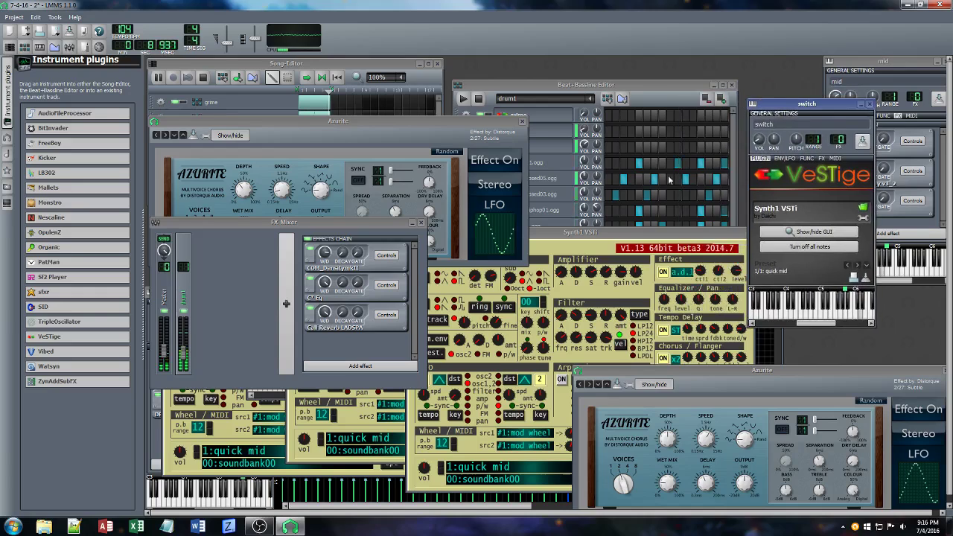
click(557, 347)
drag(576, 340, 581, 319)
click(818, 108)
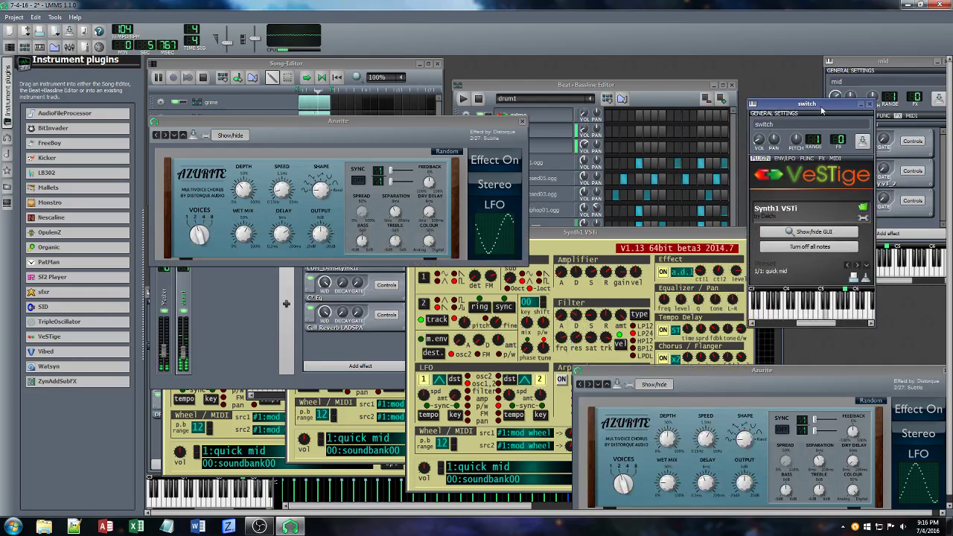
Add the VST effect DIS_Face Bender to the mid instrument's effects chain
drag(891, 66, 567, 107)
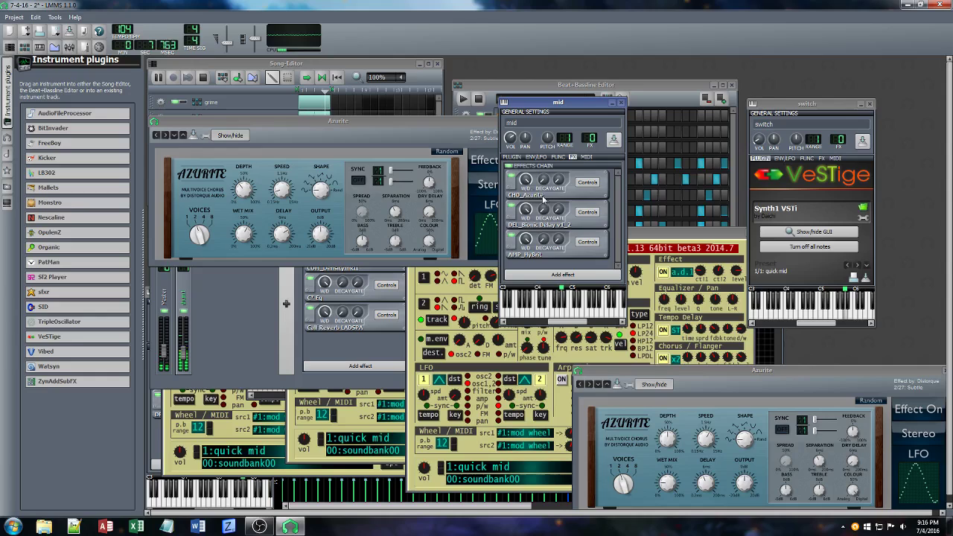
click(565, 274)
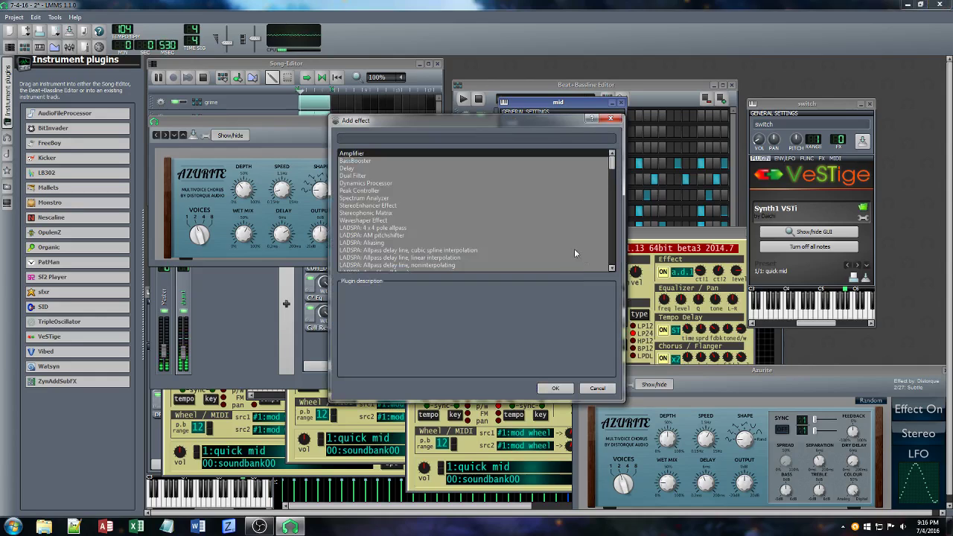
scroll(535, 223, down, 6)
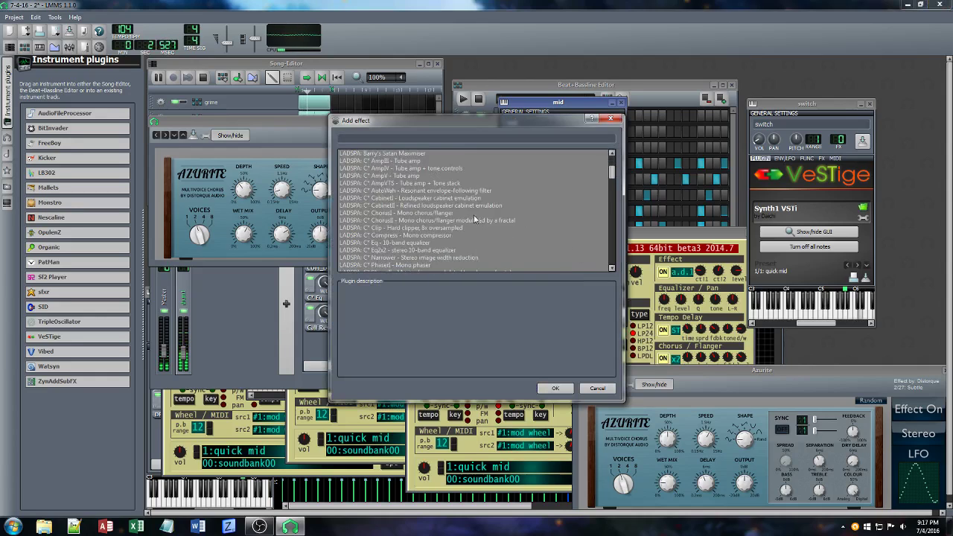
drag(605, 188, 617, 271)
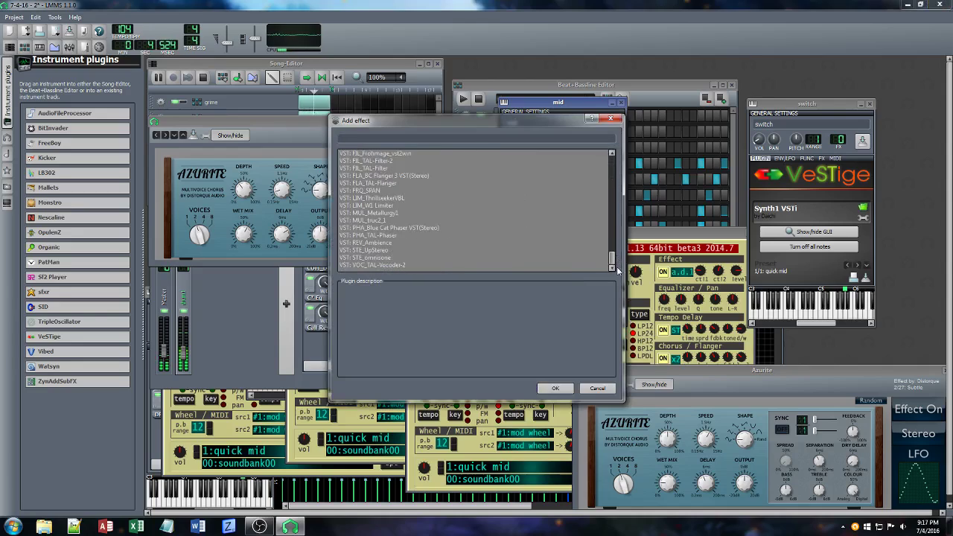
scroll(463, 219, up, 2)
click(380, 161)
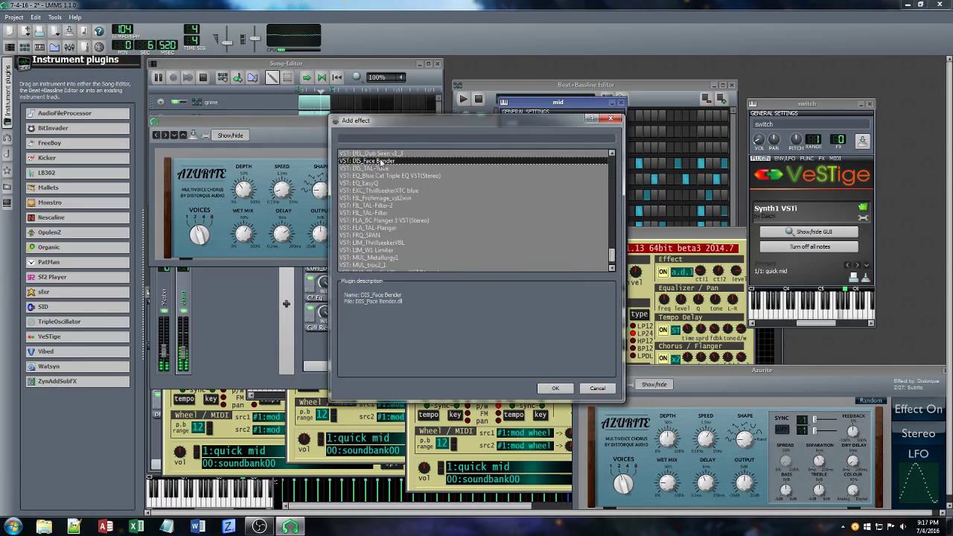
click(555, 389)
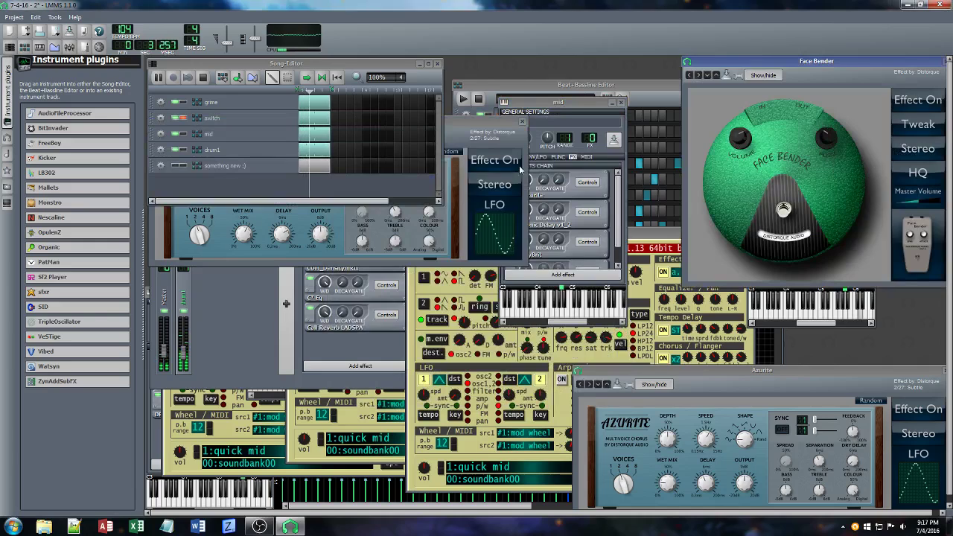
Close the mid instrument's Synth1 window and the switch instrument's Azurite window, and save the project
click(563, 110)
click(657, 231)
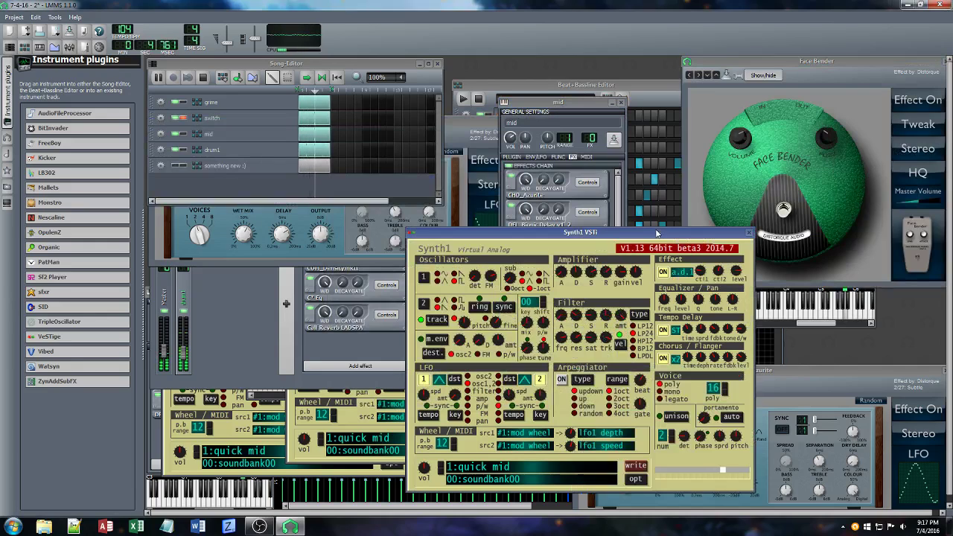
click(749, 231)
drag(906, 371, 866, 371)
click(906, 371)
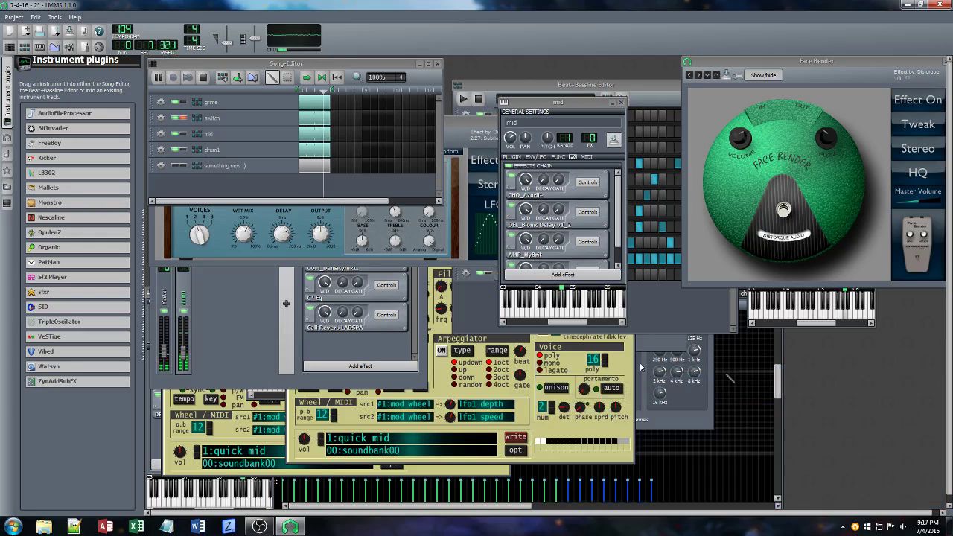
key(ctrl+s)
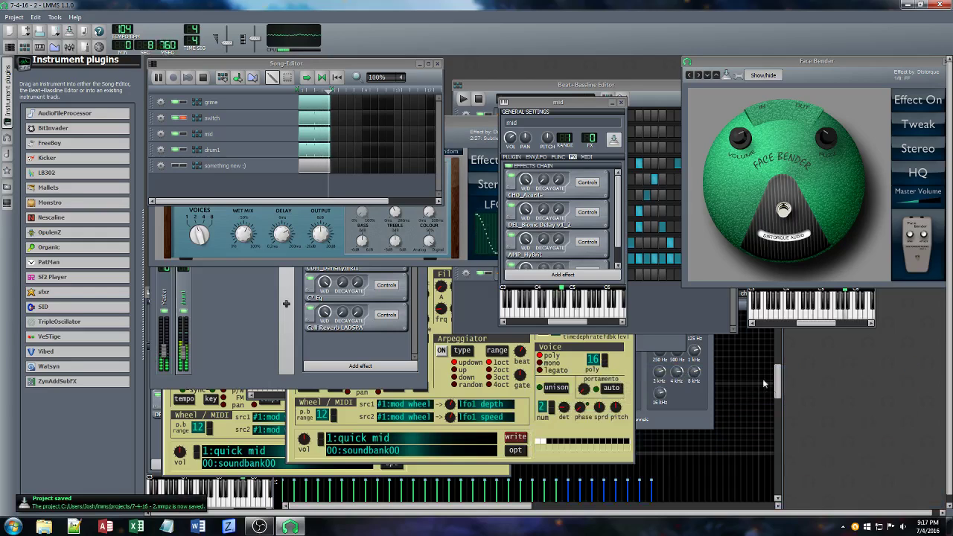
Clear away the open equalizer window and close the mid instrument's Azurite window
click(712, 409)
click(707, 303)
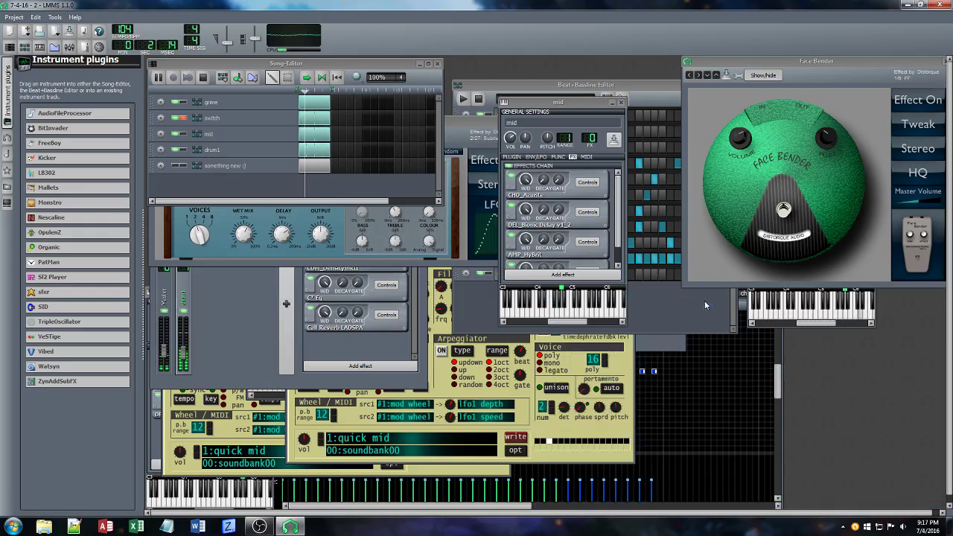
click(475, 129)
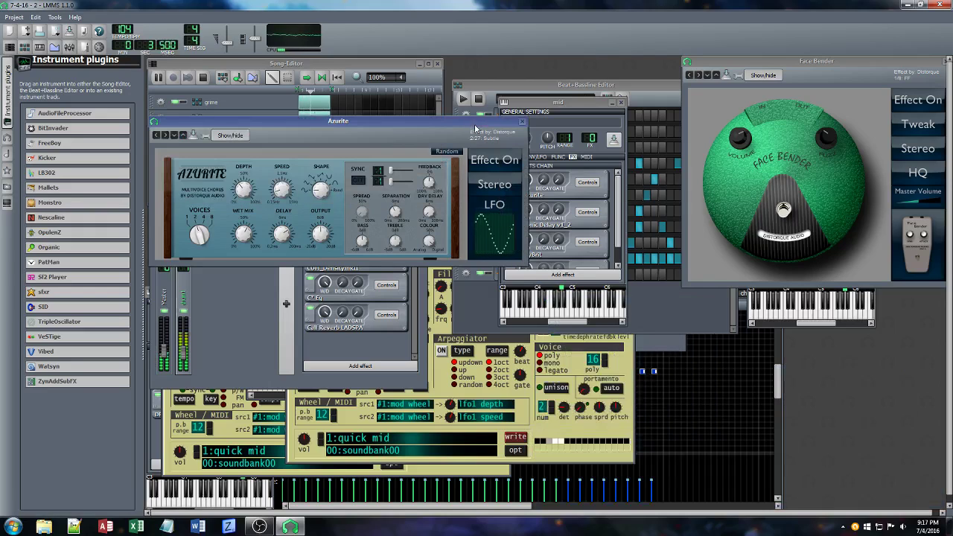
click(522, 121)
Move Bionic Delay below HyBrit in the mid instrument's effects chain and set its feedback to 19.50
scroll(620, 217, down, 1)
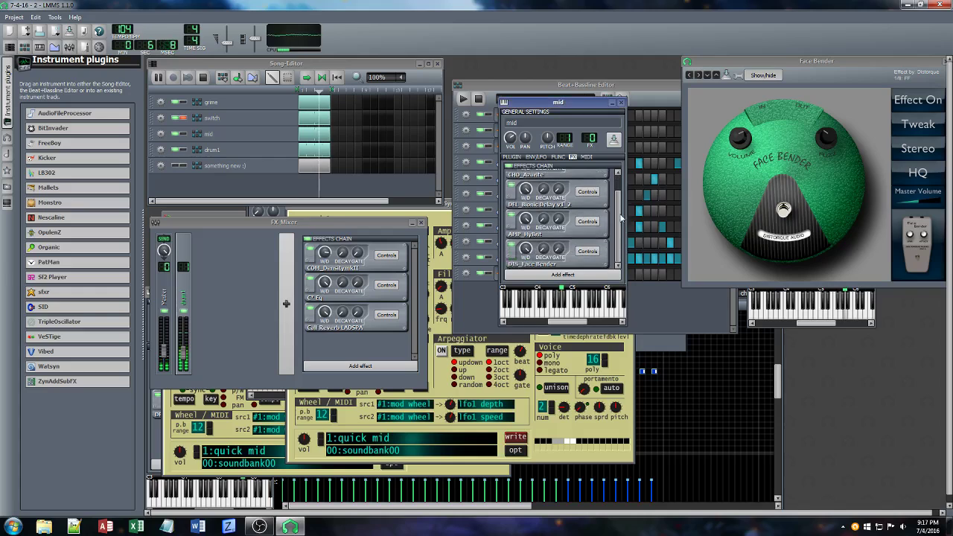
right_click(572, 200)
click(587, 233)
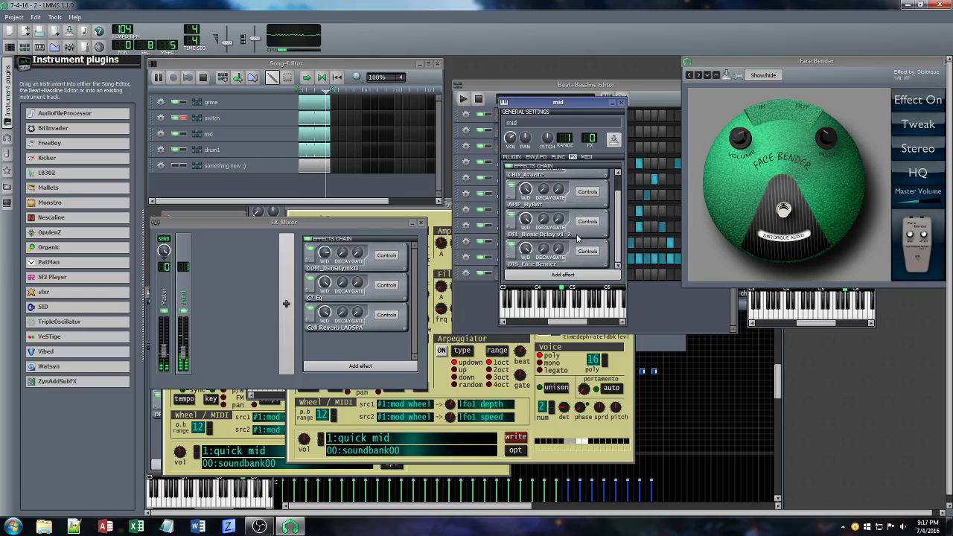
right_click(578, 236)
click(588, 222)
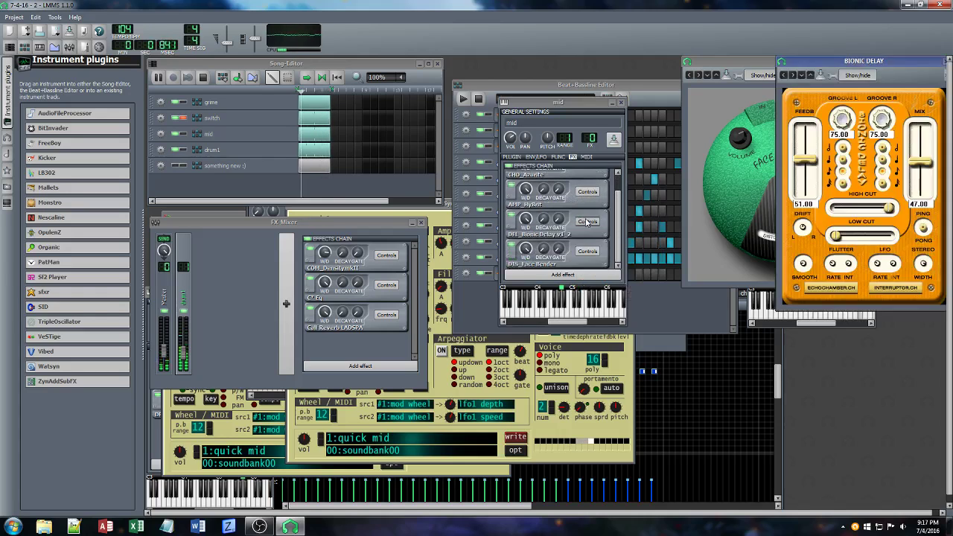
drag(811, 160, 811, 181)
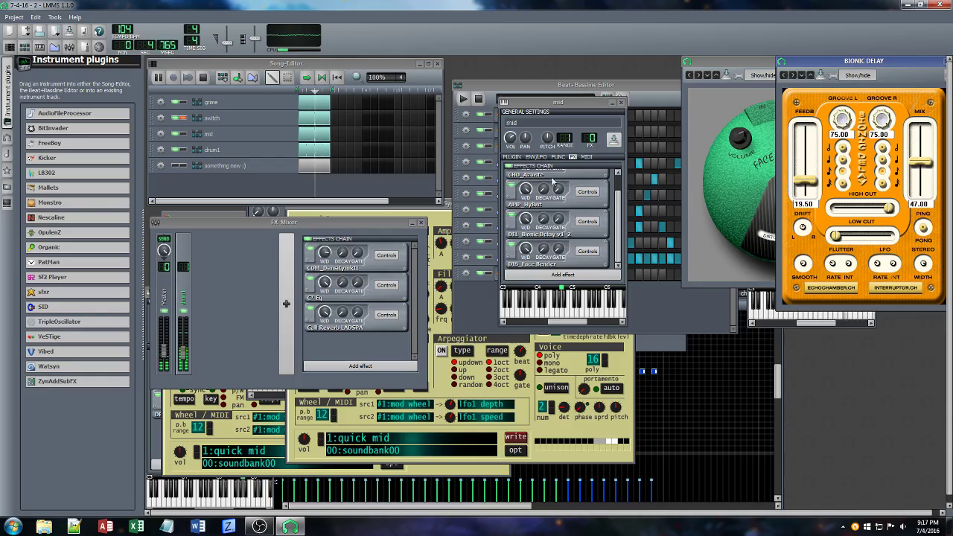
Show the mid instrument's plugin settings and move its window off the Beat+Bassline Editor
click(529, 112)
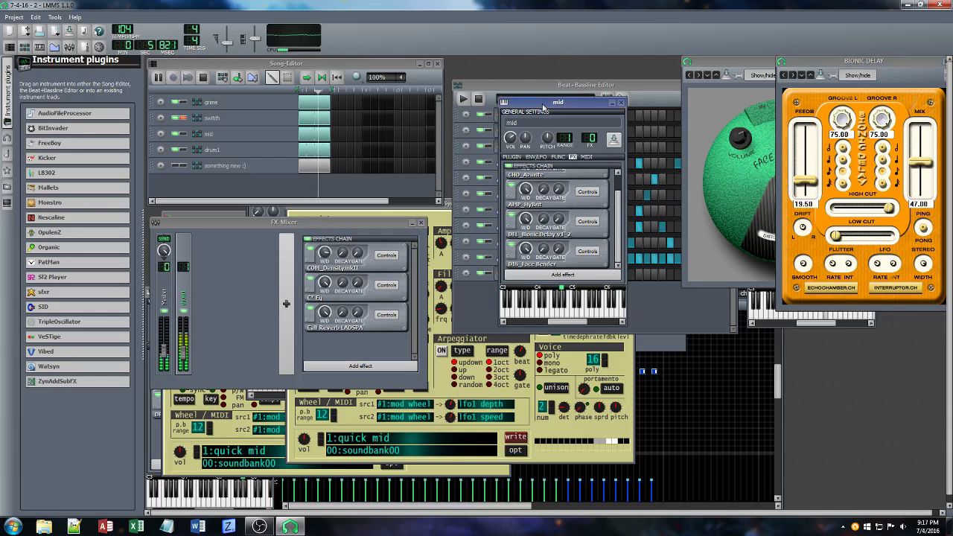
click(513, 158)
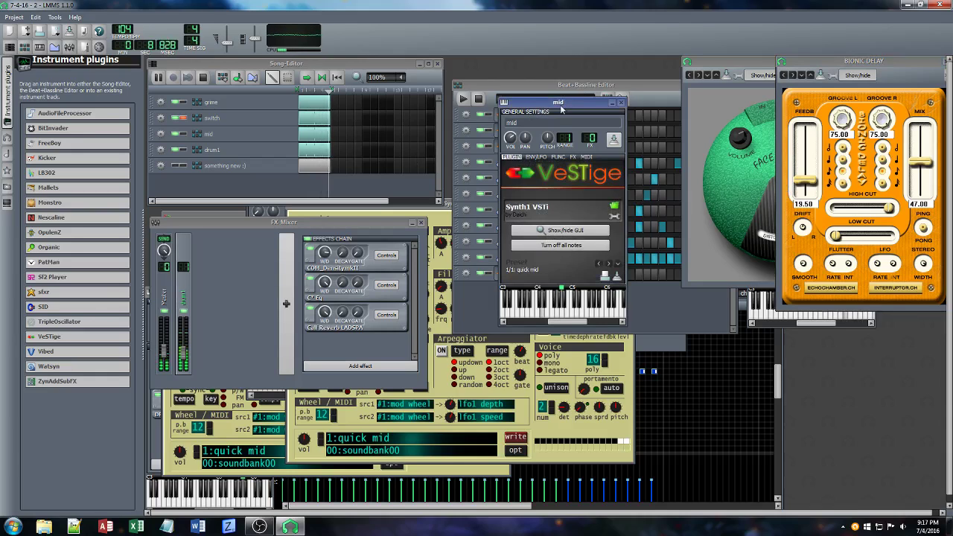
drag(564, 104, 343, 108)
Select the mid pattern in the Beat+Bassline Editor and open the mid instrument's notes in the Piano-Roll
click(589, 99)
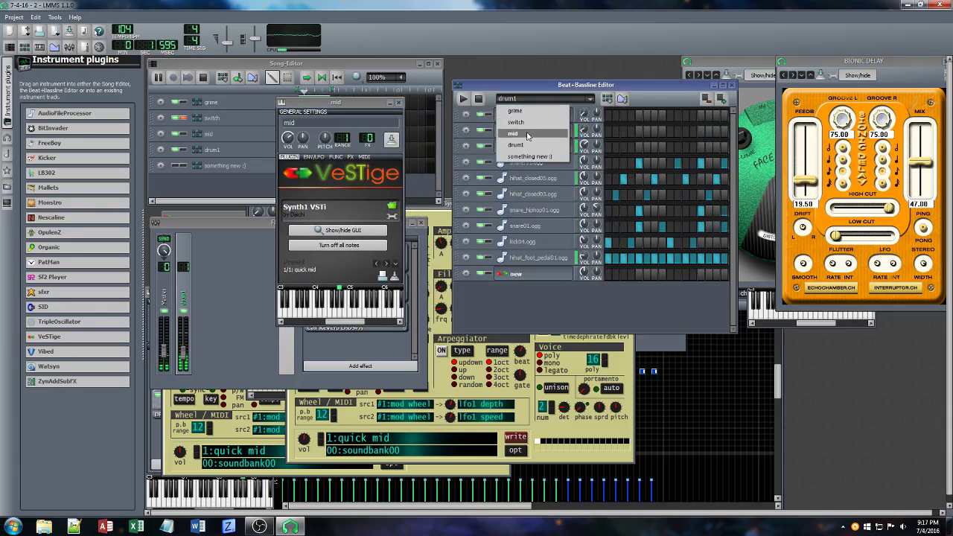
click(537, 142)
right_click(637, 155)
click(656, 159)
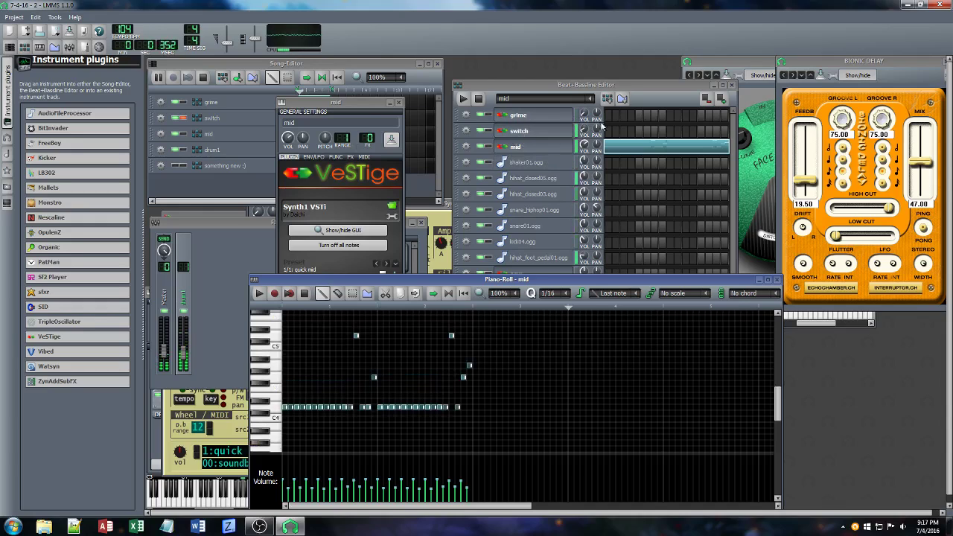
Switch the Beat+Bassline Editor to the grime pattern, open the grime instrument and adjust its volume
click(591, 100)
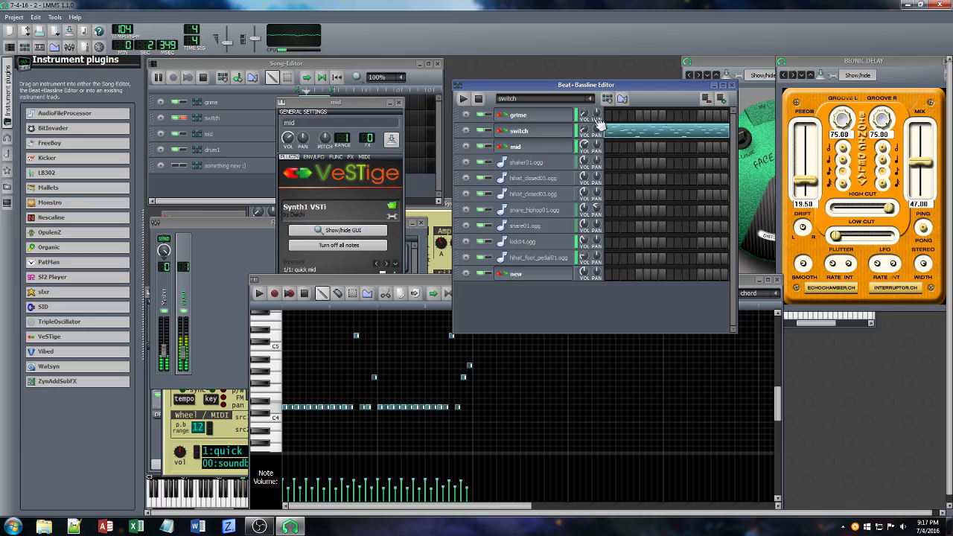
click(588, 99)
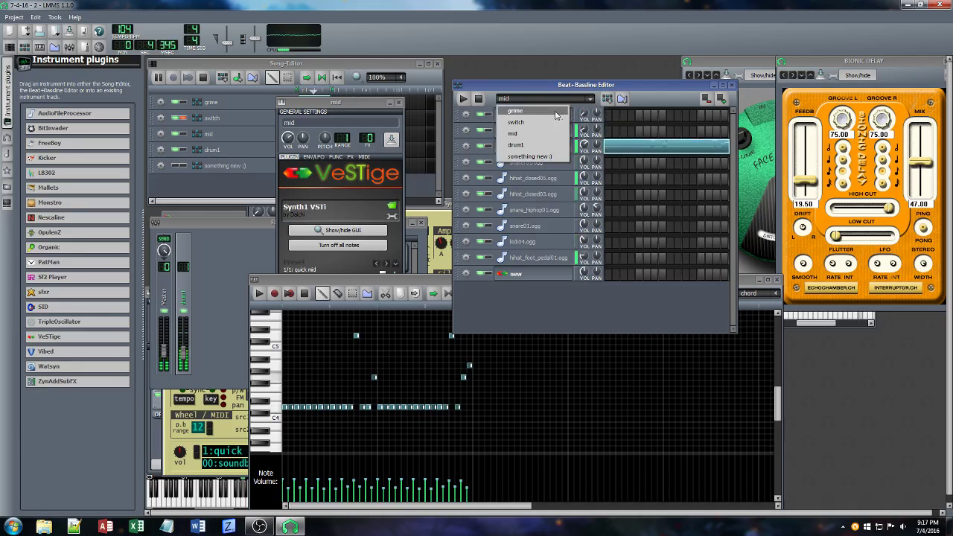
click(555, 112)
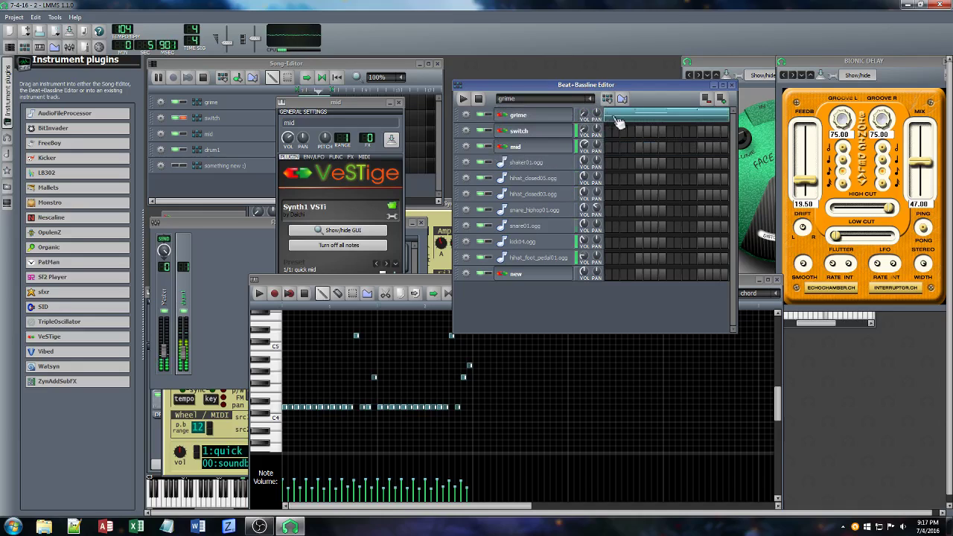
click(521, 115)
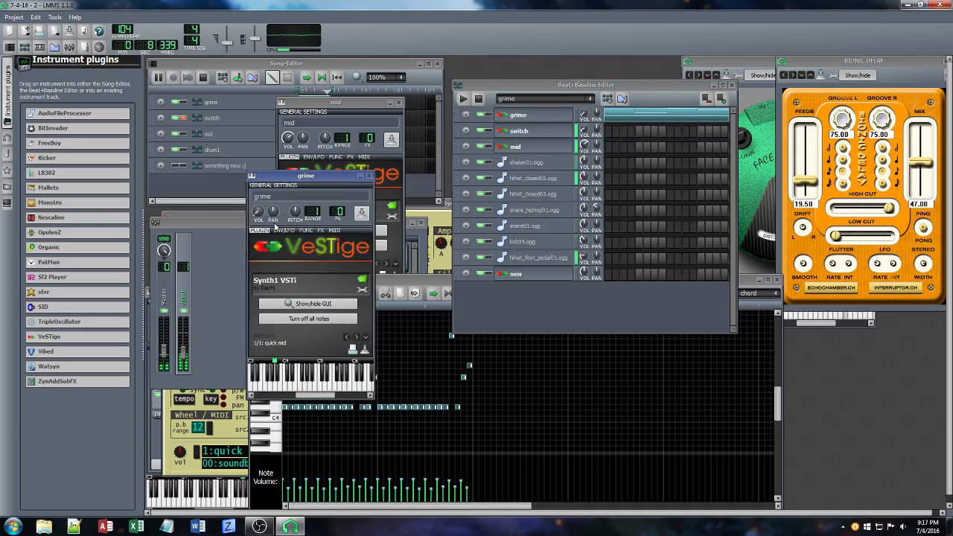
drag(259, 213, 258, 211)
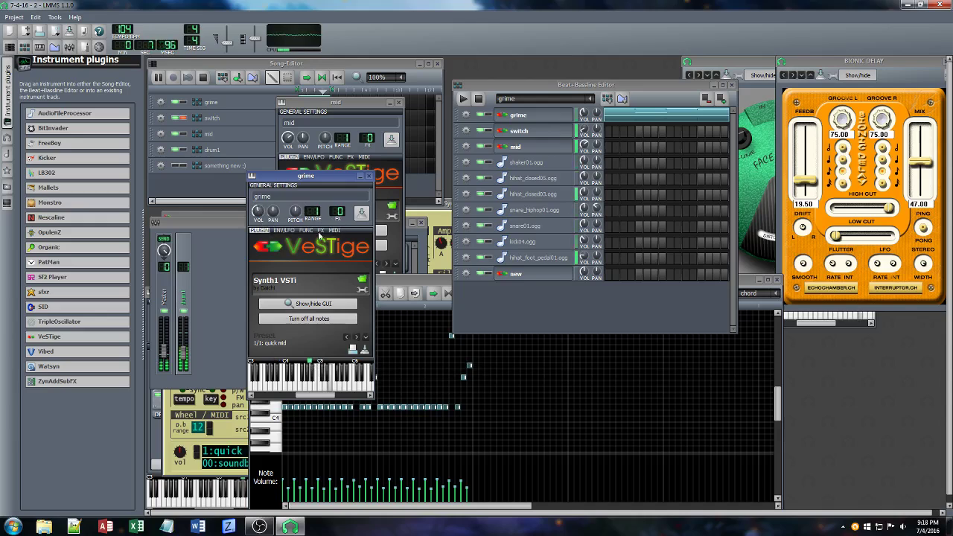
Adjust the wet level of HyBrit in the grime instrument's effects chain
click(320, 231)
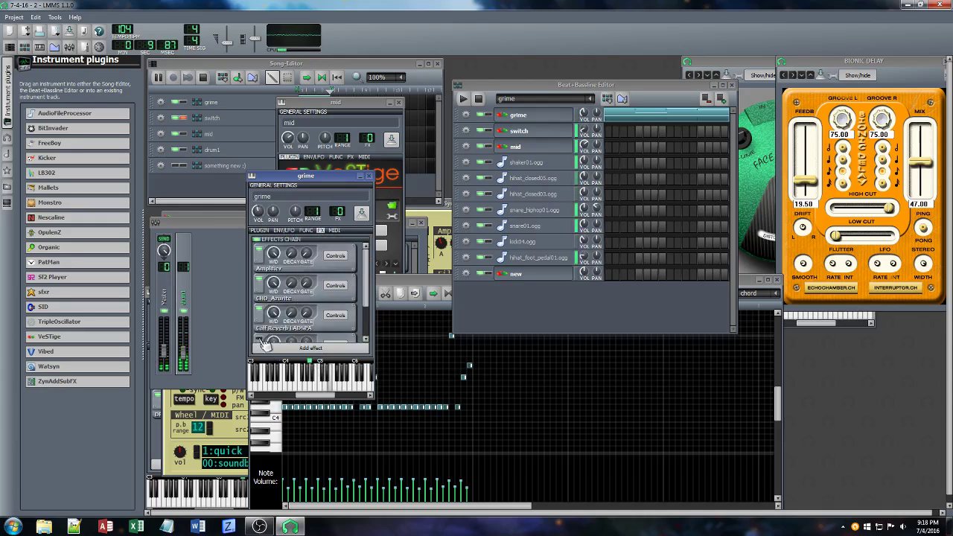
scroll(348, 298, down, 2)
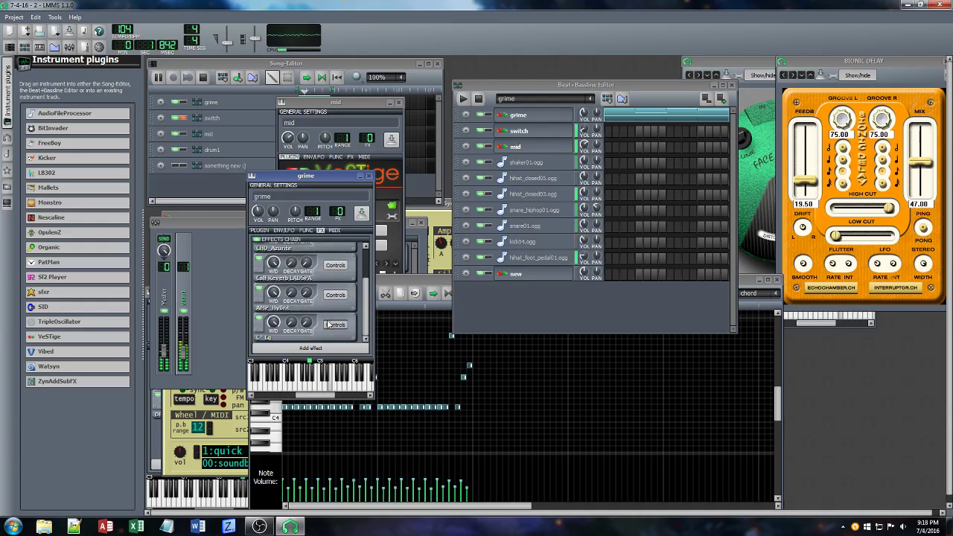
drag(274, 293, 274, 290)
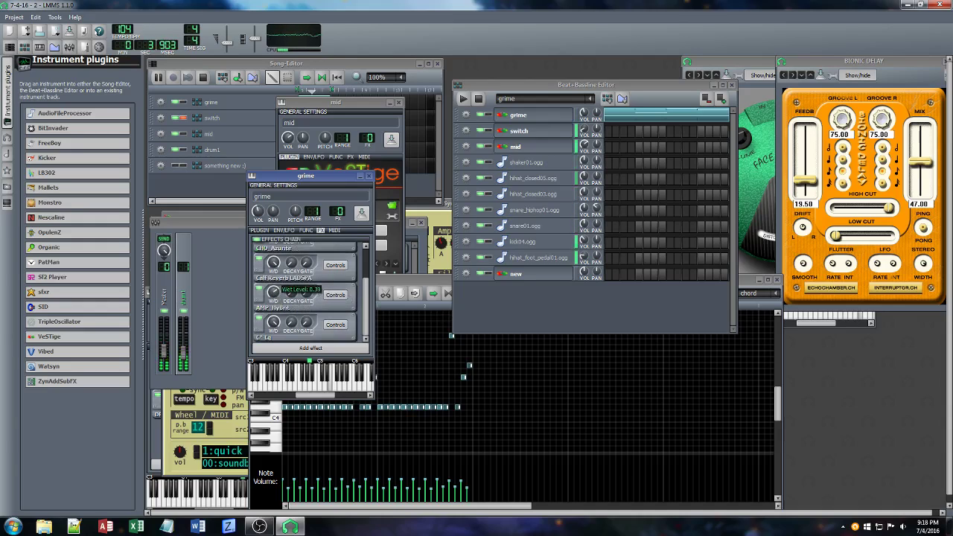
Show the grime instrument's Synth1 interface and adjust its amplifier decay and its filter tracking and envelope amount
click(262, 232)
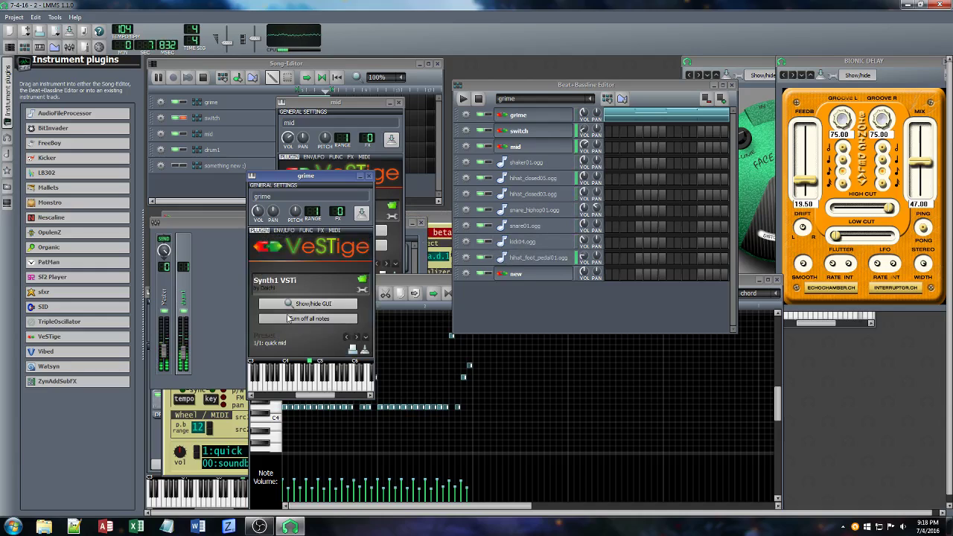
click(299, 306)
mouse_move(452, 311)
mouse_down()
mouse_move(455, 334)
mouse_move(456, 315)
mouse_move(485, 322)
mouse_move(470, 310)
mouse_move(486, 338)
mouse_up()
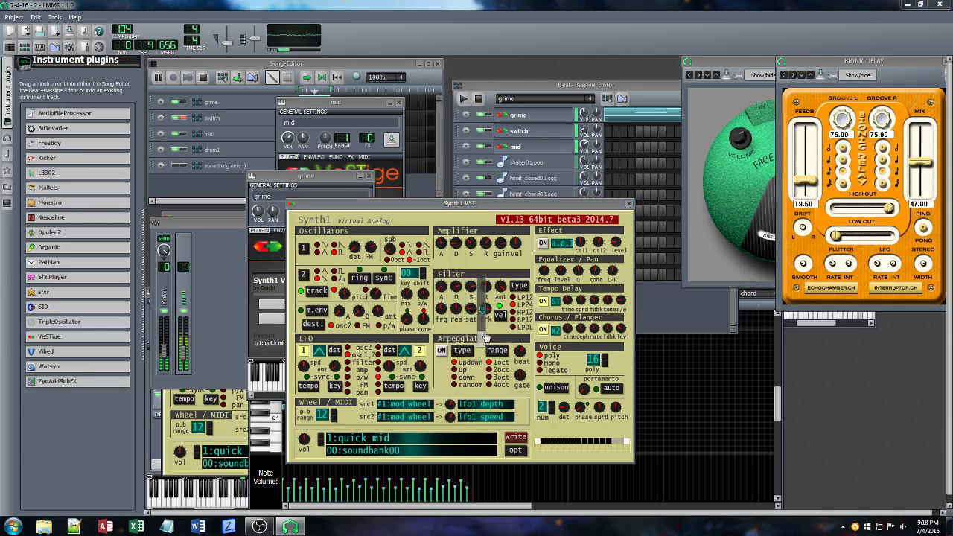
drag(454, 244, 453, 265)
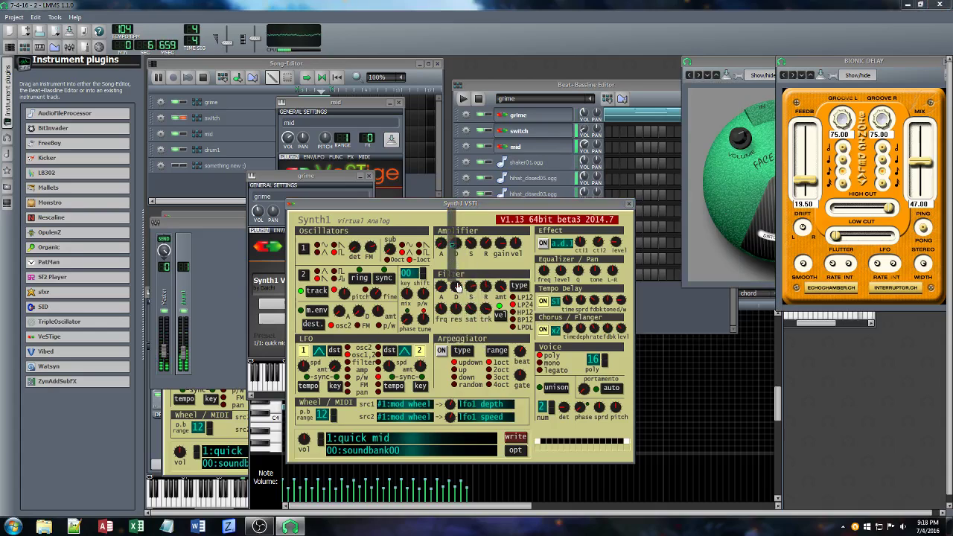
mouse_move(500, 287)
mouse_down()
mouse_move(502, 310)
mouse_move(484, 316)
mouse_move(484, 305)
mouse_up()
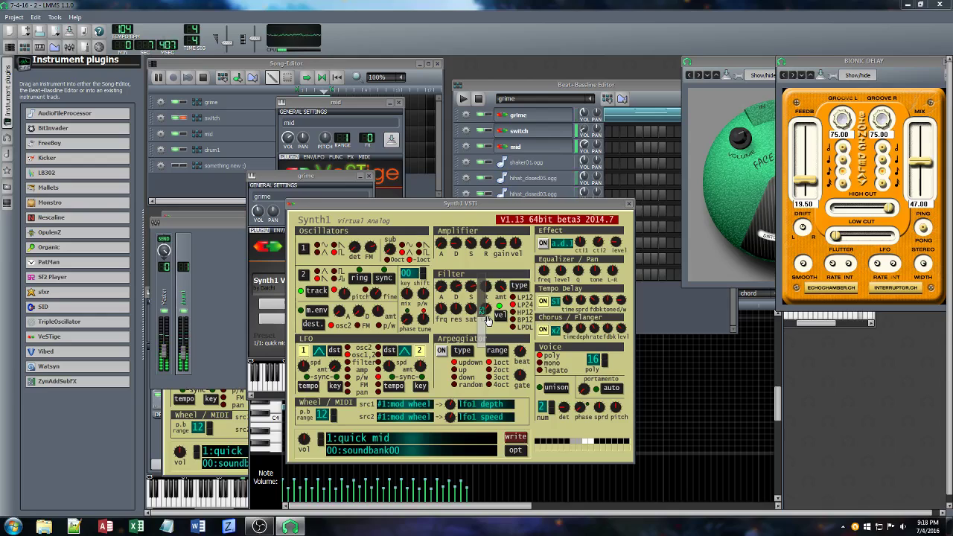
Add the CHO_Azurite effect to the grime instrument's effects chain and move its window over the synth
click(298, 195)
click(321, 231)
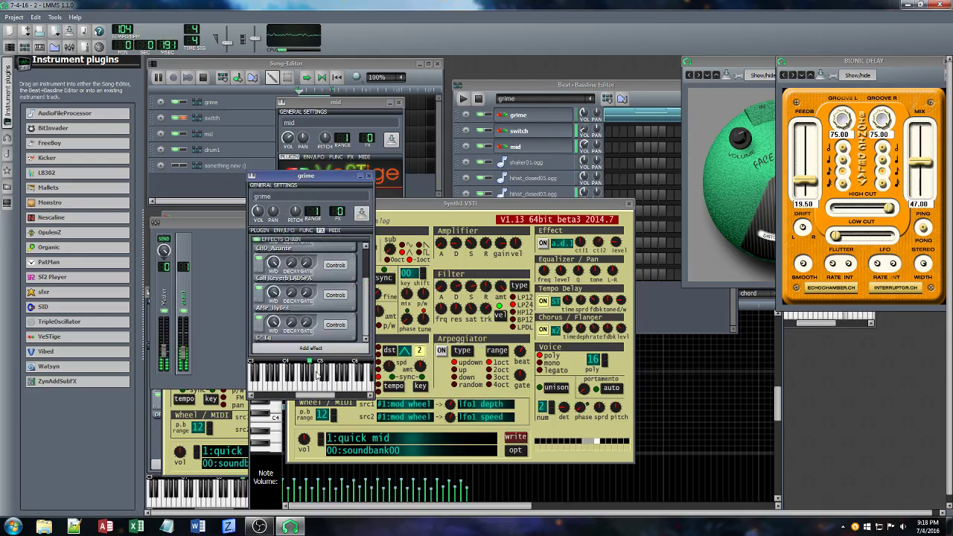
click(311, 348)
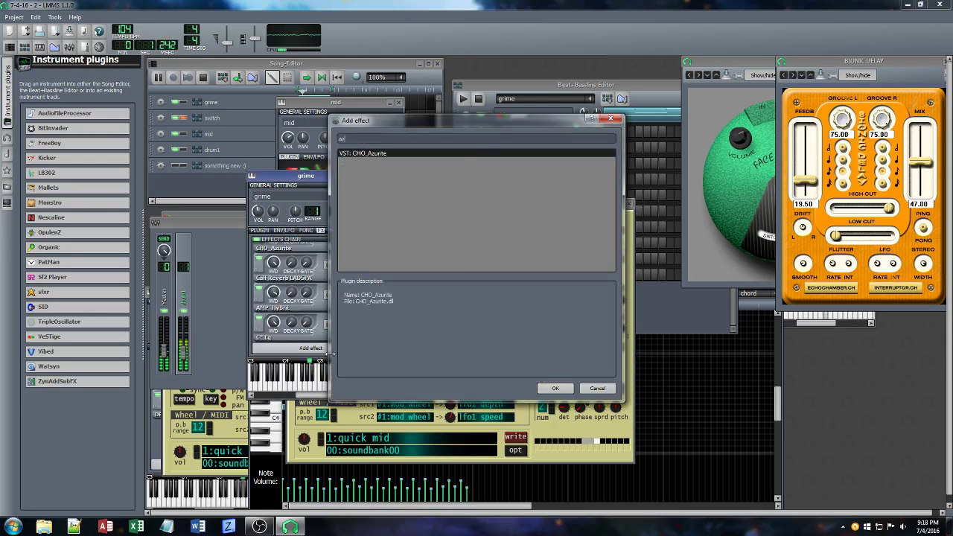
click(556, 389)
drag(636, 419, 409, 260)
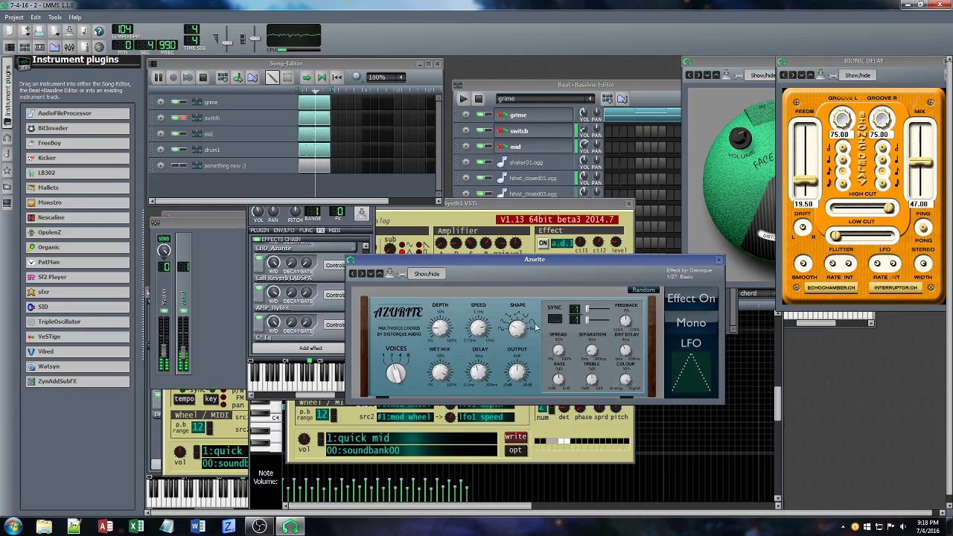
Turn on Azurite's sync, set the first sync value to 8 and switch the effect to Stereo
click(555, 318)
mouse_move(588, 309)
mouse_down()
mouse_move(601, 309)
mouse_move(587, 310)
mouse_move(599, 324)
mouse_up()
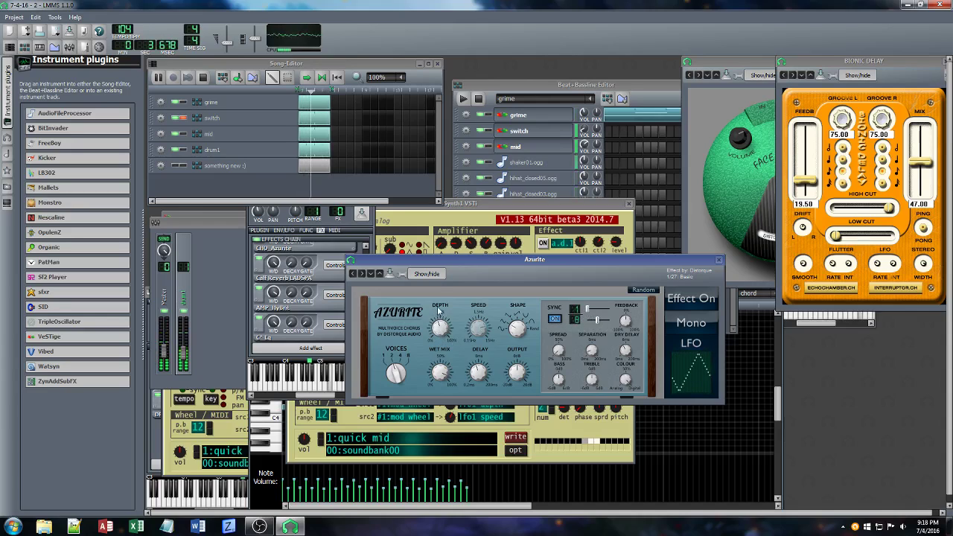
mouse_move(587, 309)
mouse_down()
mouse_move(609, 310)
mouse_move(576, 323)
mouse_up()
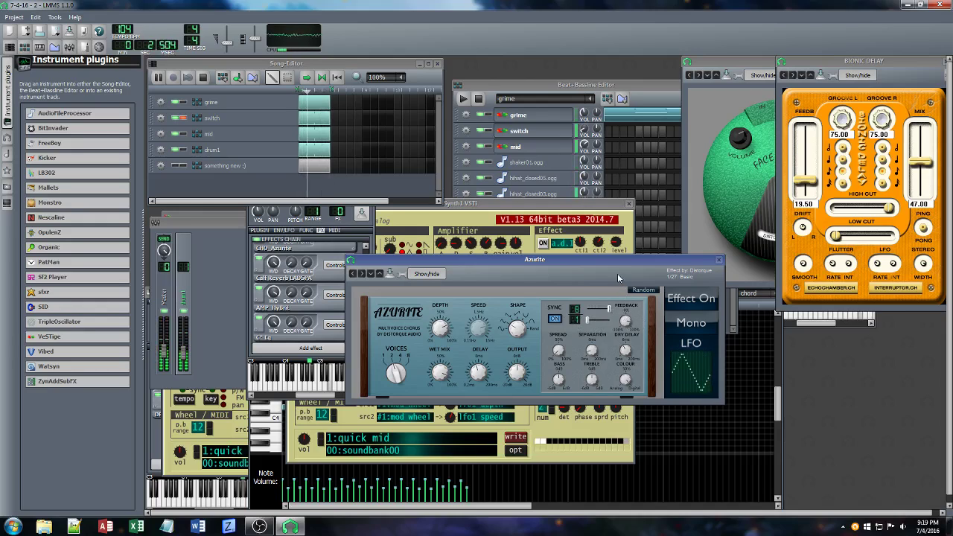
click(683, 324)
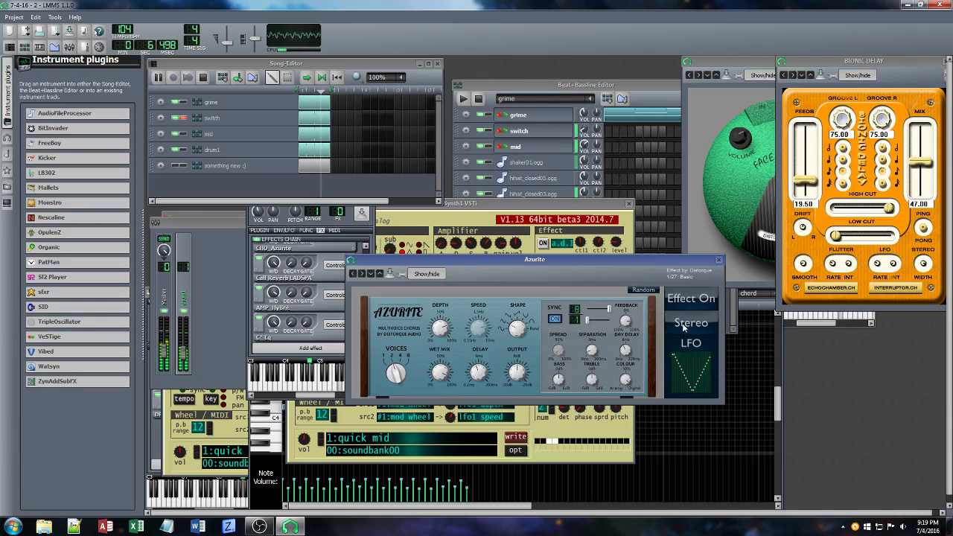
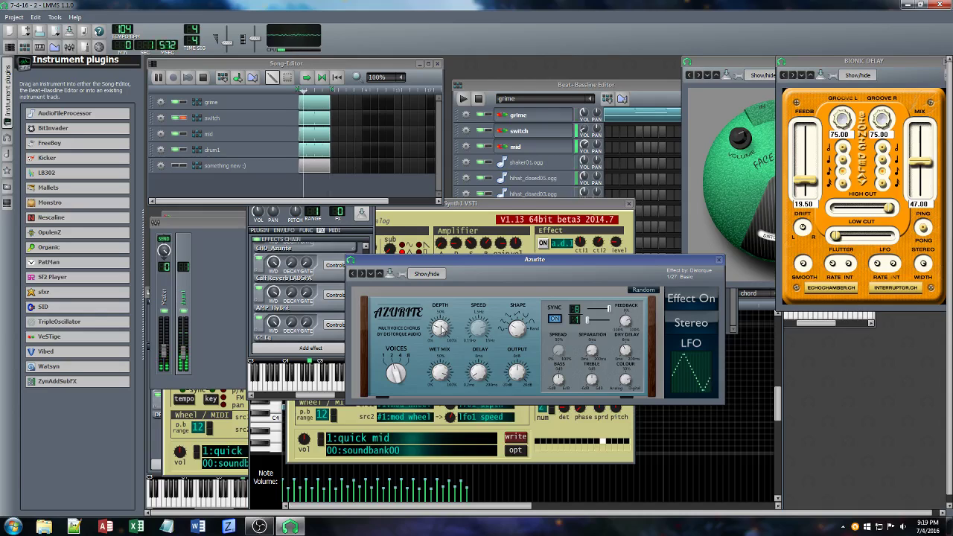
Adjust the filter saturation, resonance and tracking in grime's Synth1 and bring the Azurite window back to the front
click(483, 421)
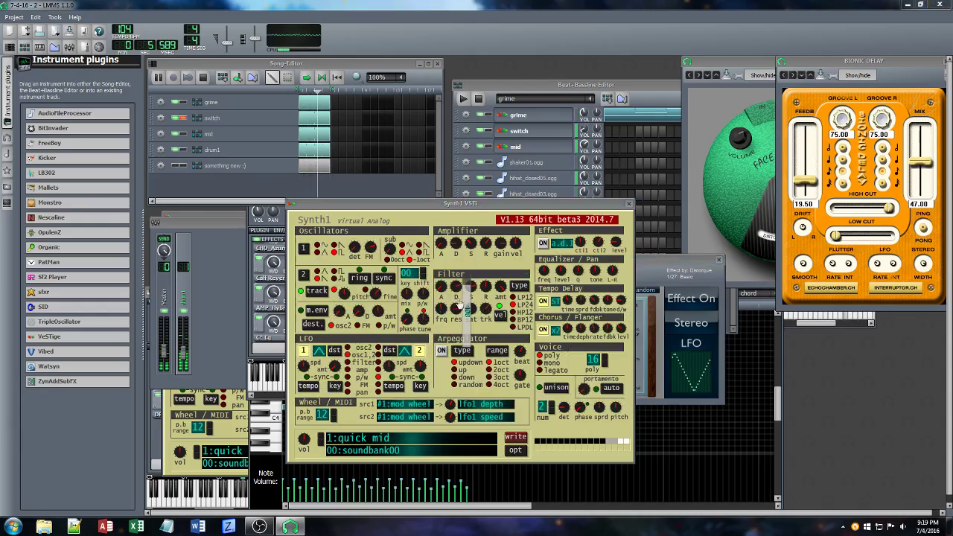
click(649, 260)
click(568, 205)
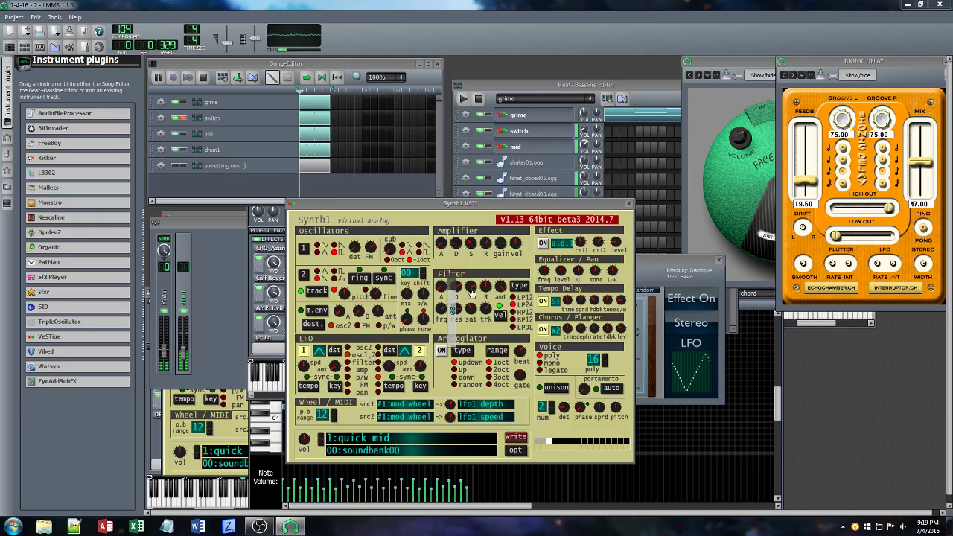
click(649, 260)
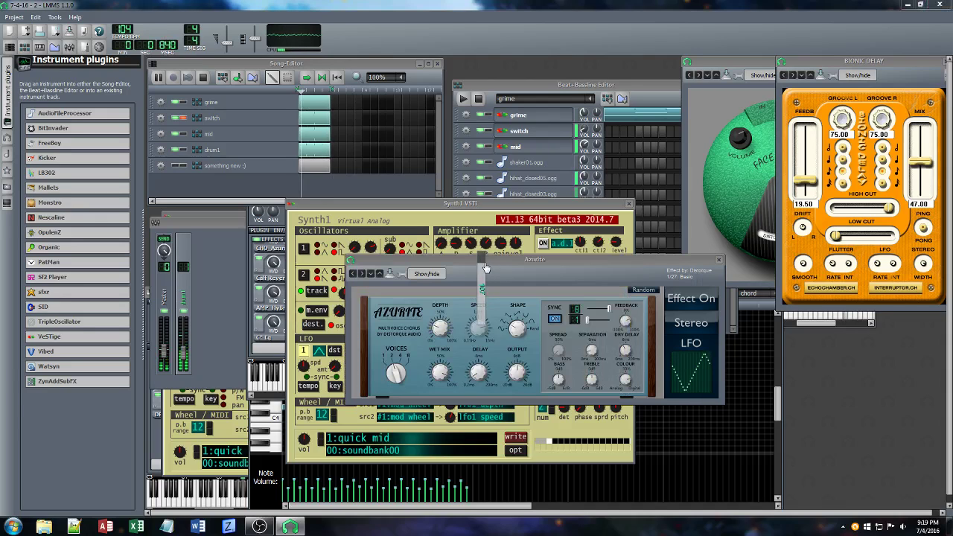
Open the HyBrit and C* Eq controls from the grime instrument's effects chain
click(283, 225)
click(335, 295)
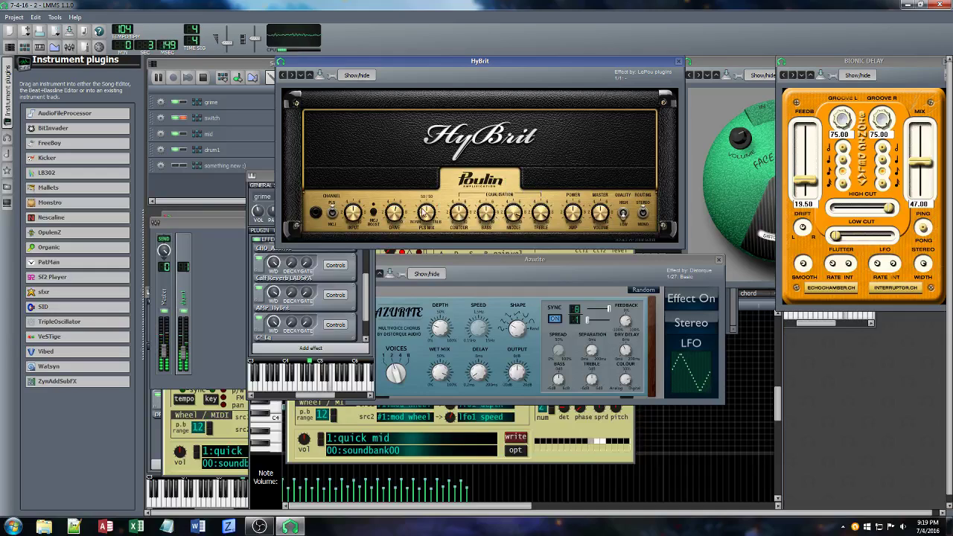
click(272, 180)
click(335, 325)
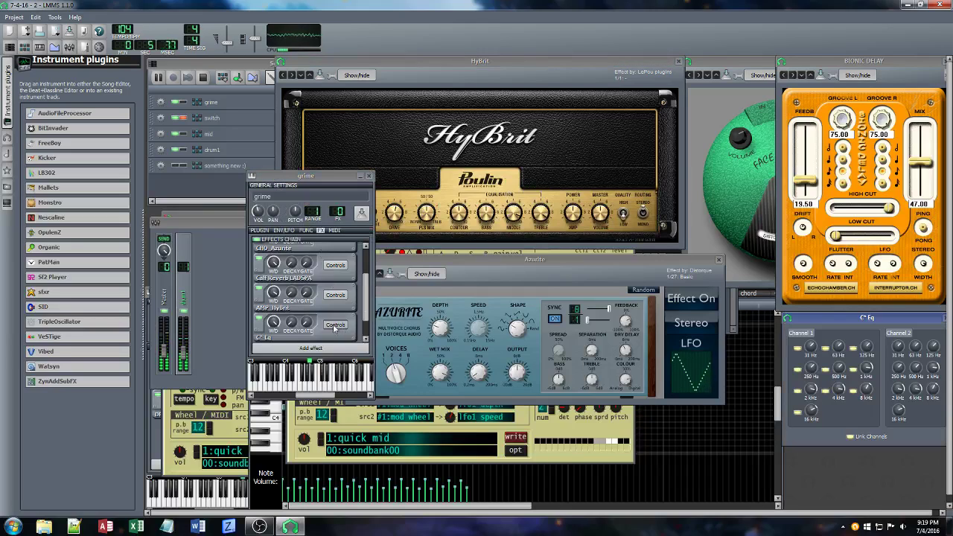
Adjust the 16 kHz and 8 kHz bands of grime's C* Eq, bringing 16 kHz to about 15
click(811, 410)
drag(811, 410, 811, 404)
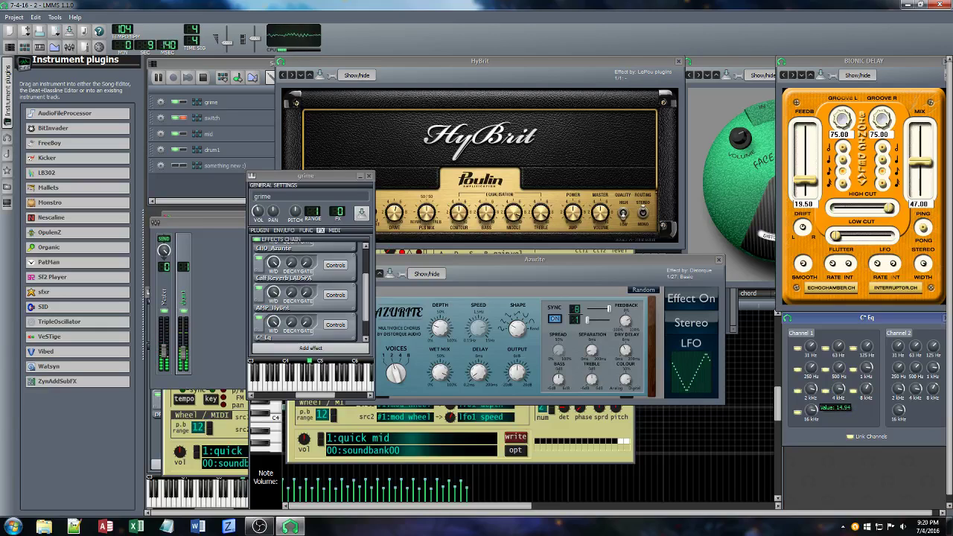
click(867, 388)
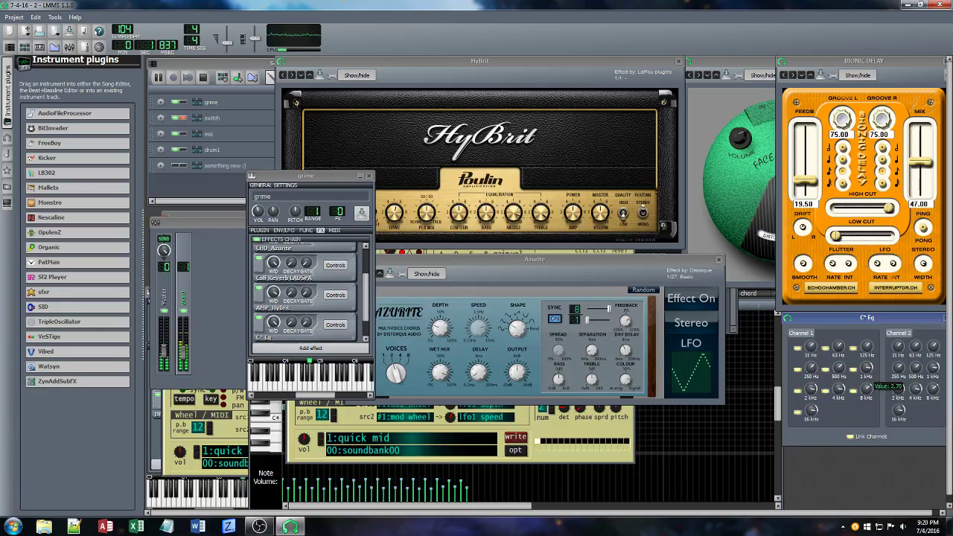
click(869, 394)
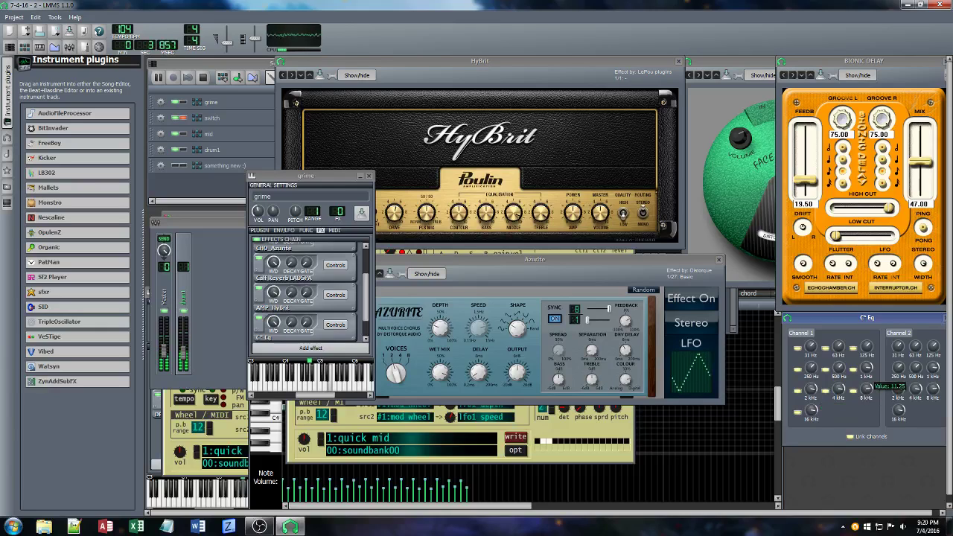
drag(869, 394, 876, 400)
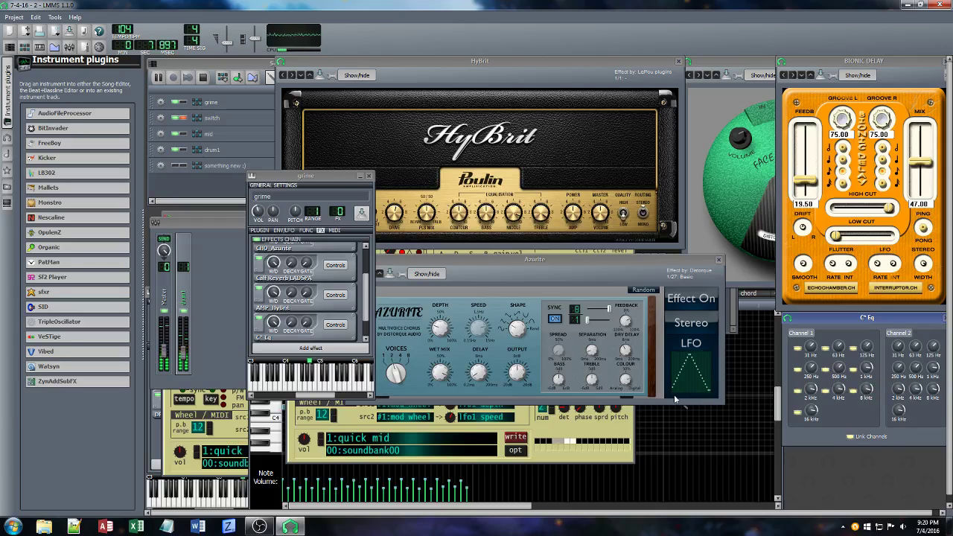
Open grime's Calf Reverb controls, adjust the dry amount and set the decay time to about 1.95
click(342, 267)
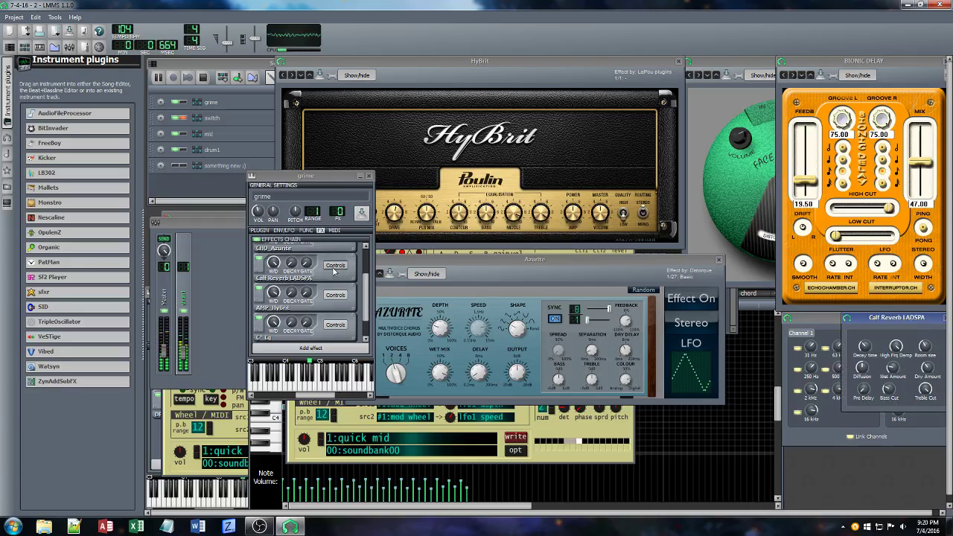
click(341, 266)
click(340, 265)
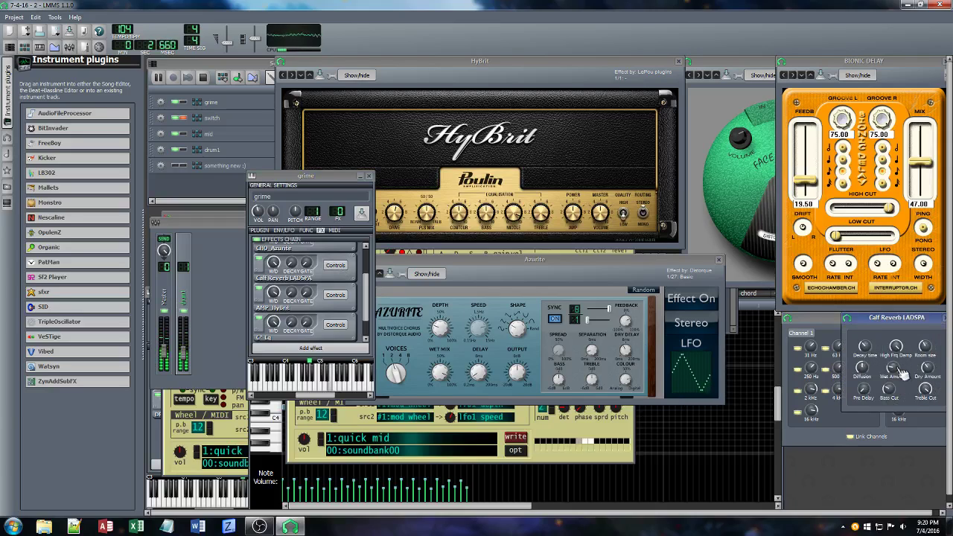
mouse_move(925, 366)
mouse_down()
mouse_move(896, 366)
mouse_move(926, 366)
mouse_up()
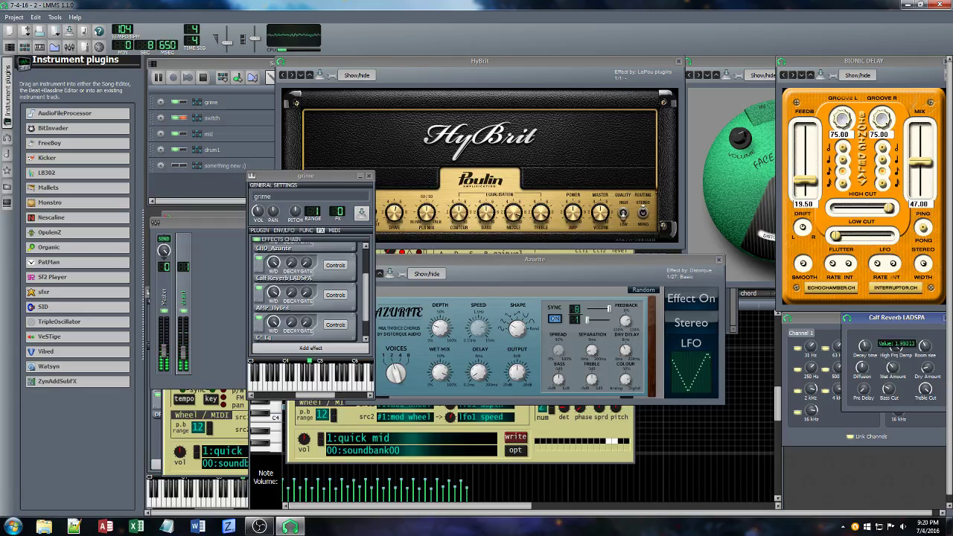
Lower the channel 1 fader in the FX-Mixer and readjust the dry amount of grime's Calf Reverb
click(207, 221)
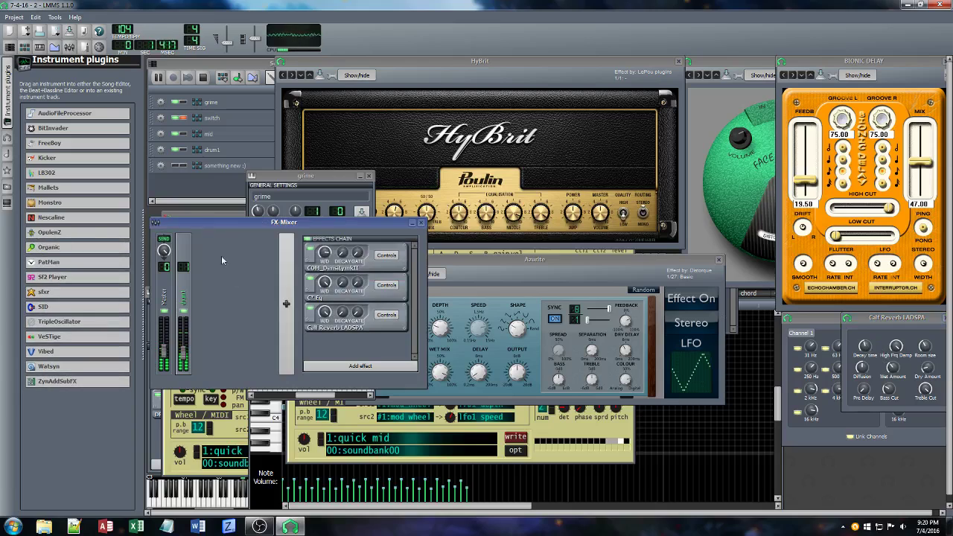
drag(195, 347, 192, 371)
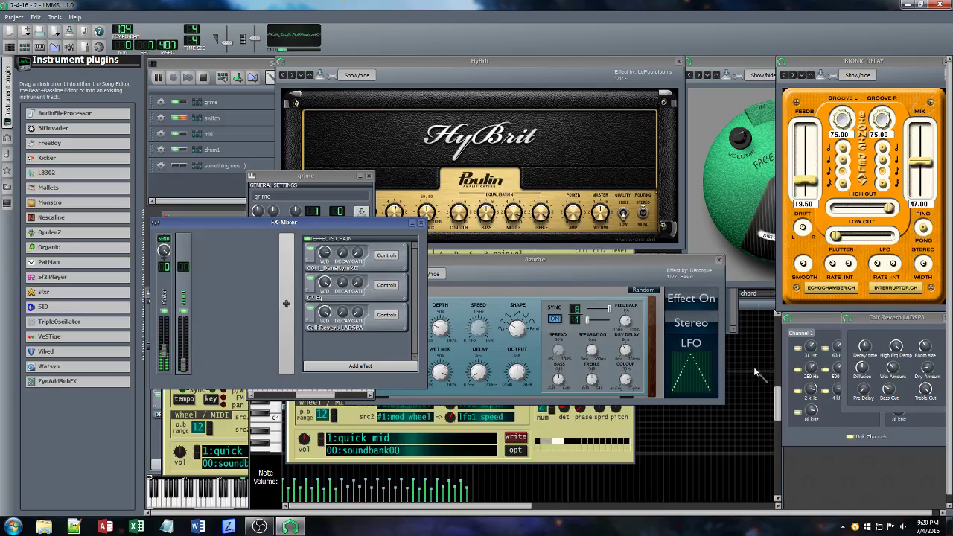
click(927, 368)
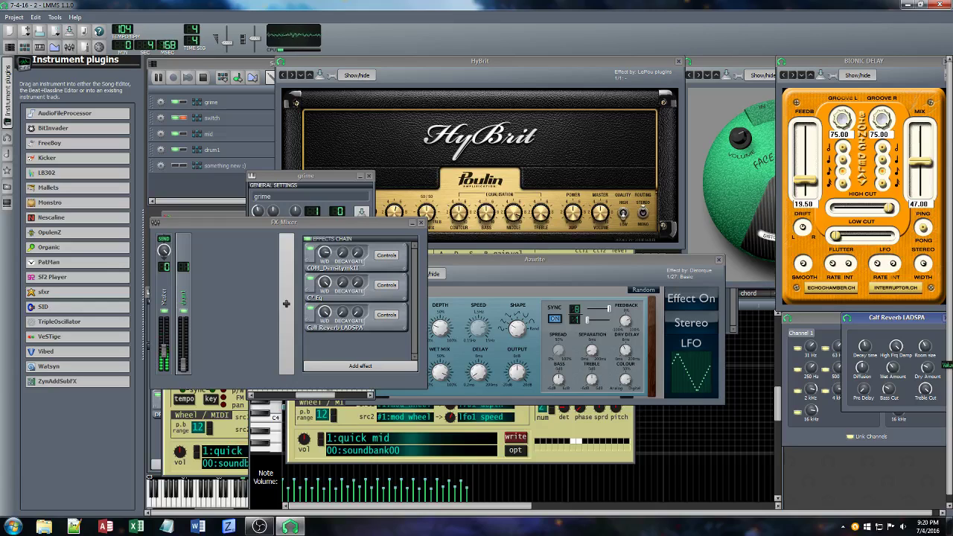
click(571, 259)
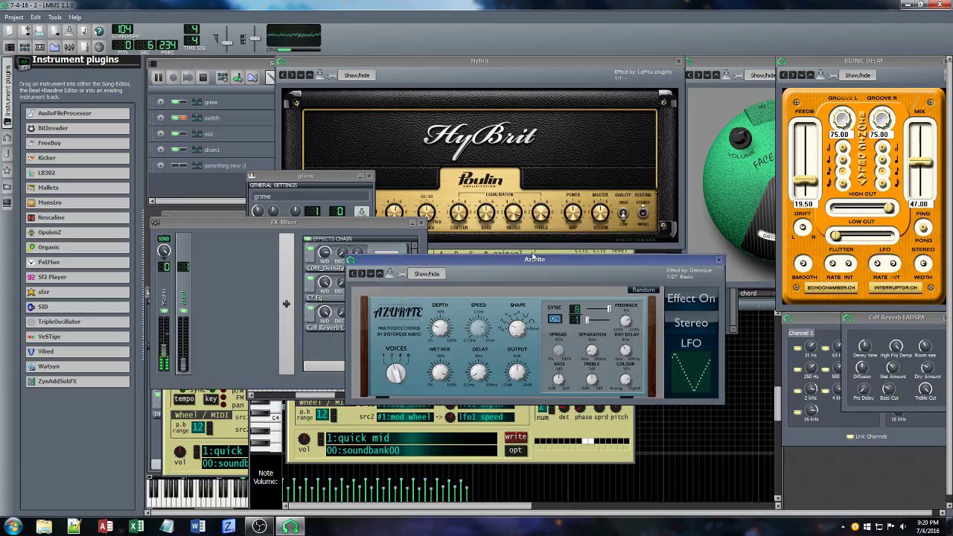
Bring the grime instrument's window forward and fine-tune its panning
click(313, 185)
drag(275, 216, 275, 206)
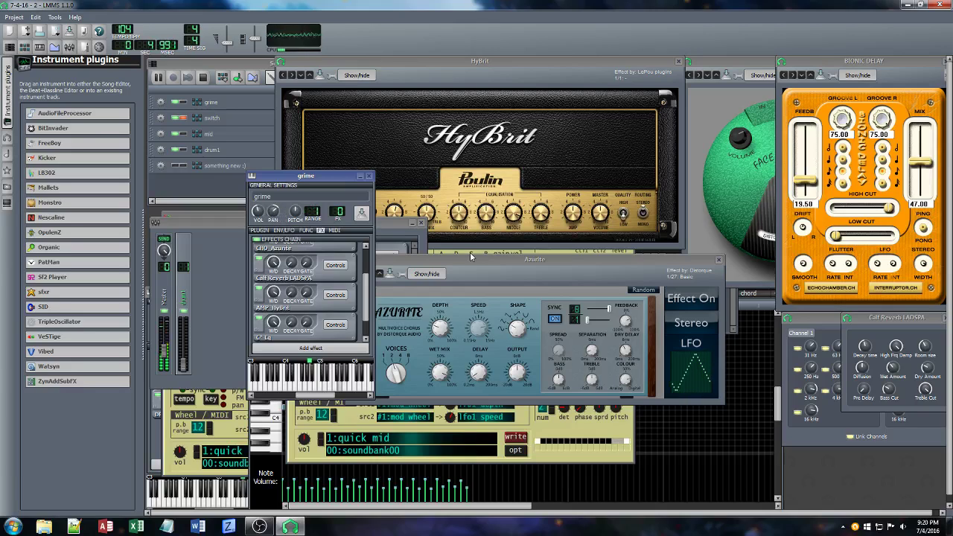
click(471, 257)
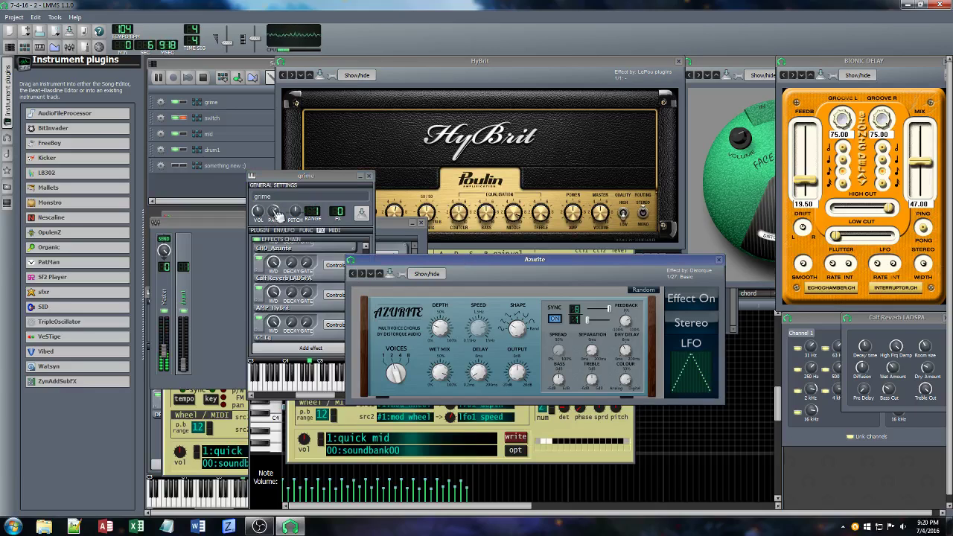
drag(273, 211, 273, 213)
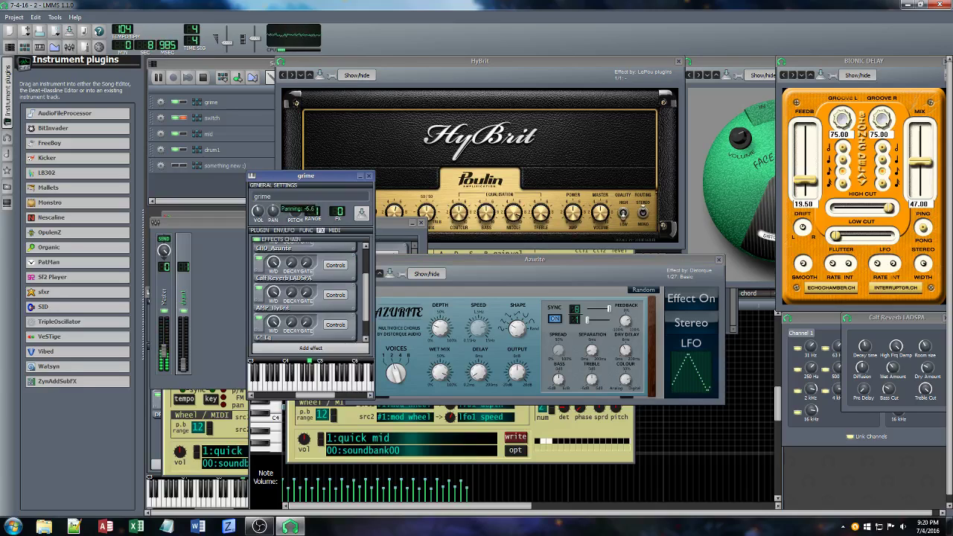
drag(273, 213, 274, 213)
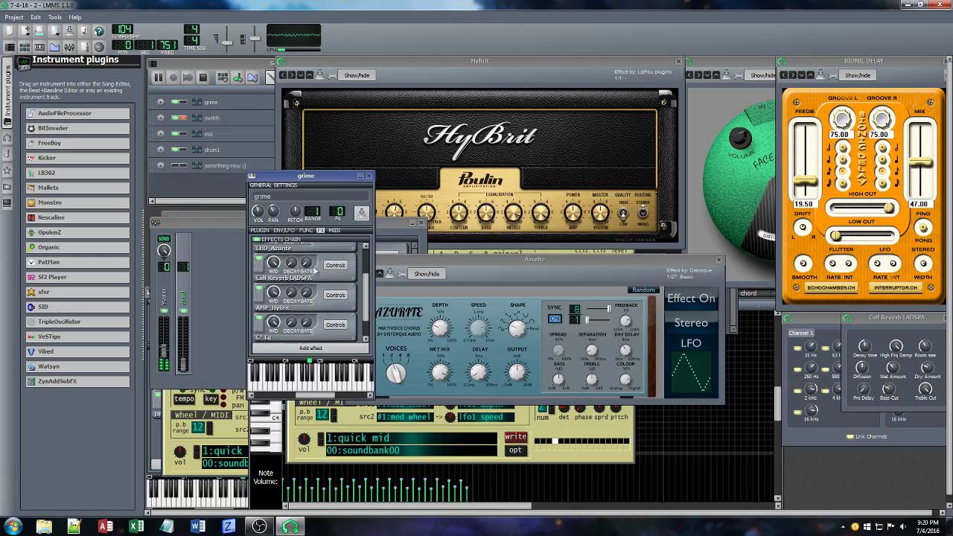
scroll(366, 282, up, 3)
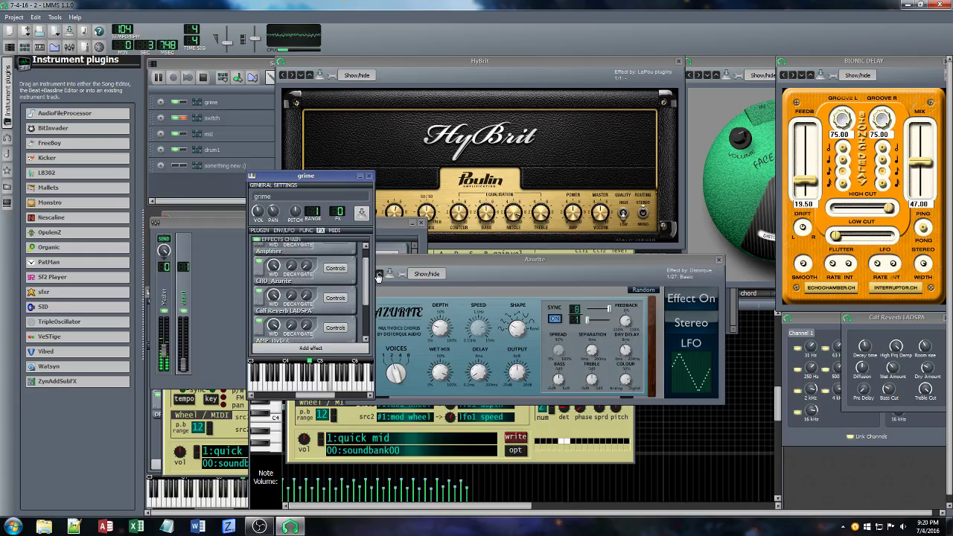
drag(274, 211, 273, 209)
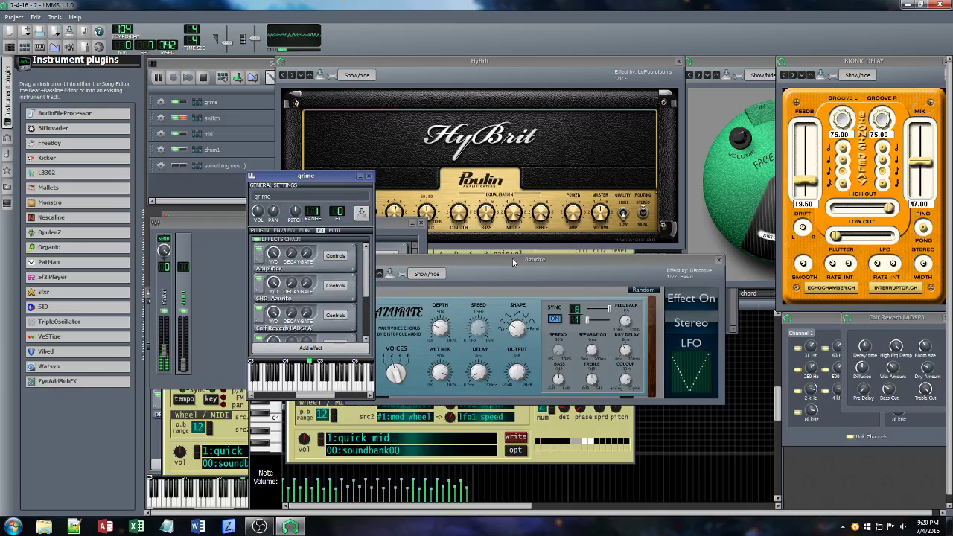
Move the Azurite window out of the way and adjust the tracking, amount, resonance and release knobs of Synth1's filter
drag(529, 256, 255, 345)
click(467, 318)
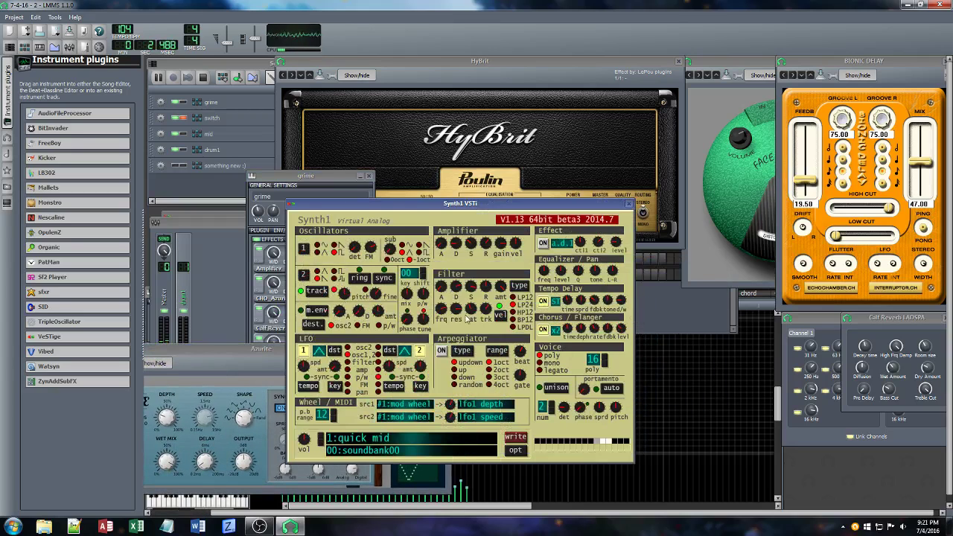
drag(478, 308, 485, 344)
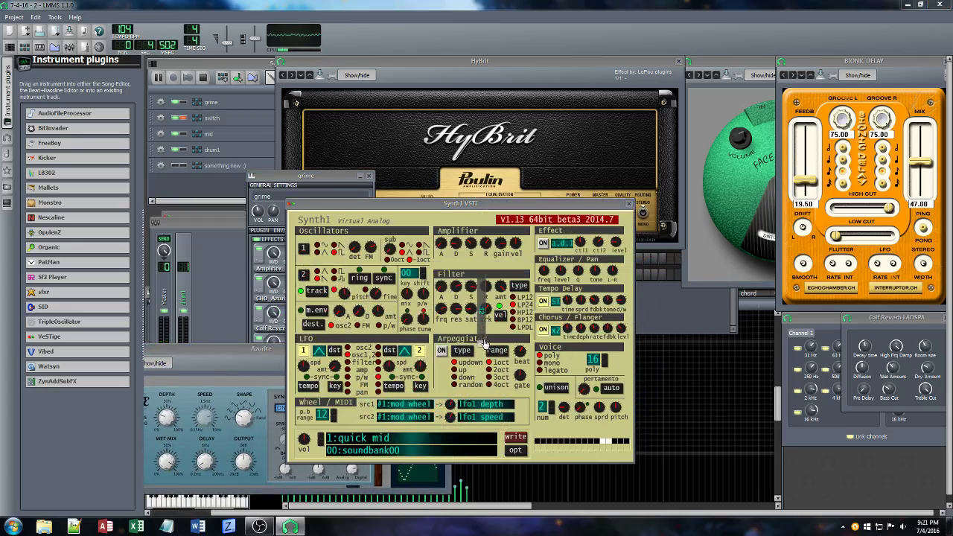
drag(497, 298, 499, 285)
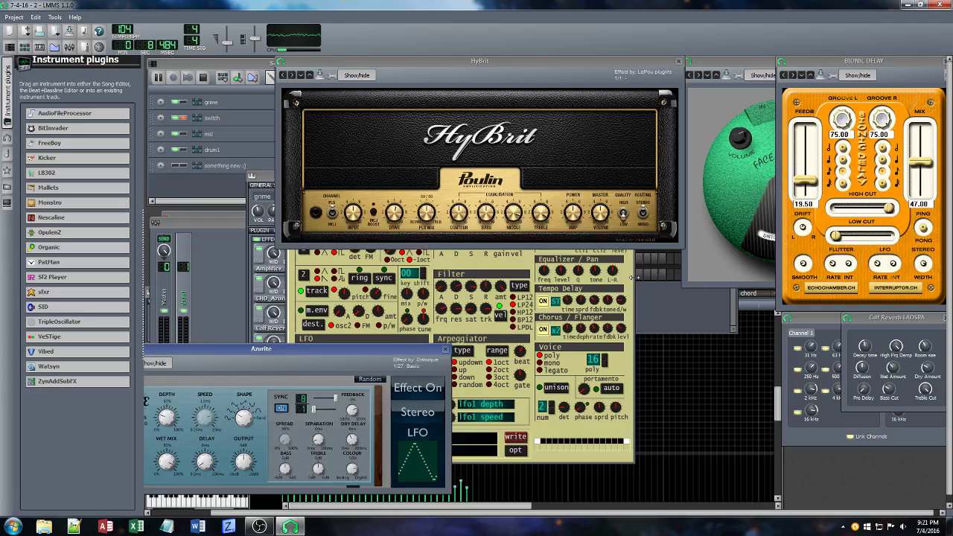
click(447, 314)
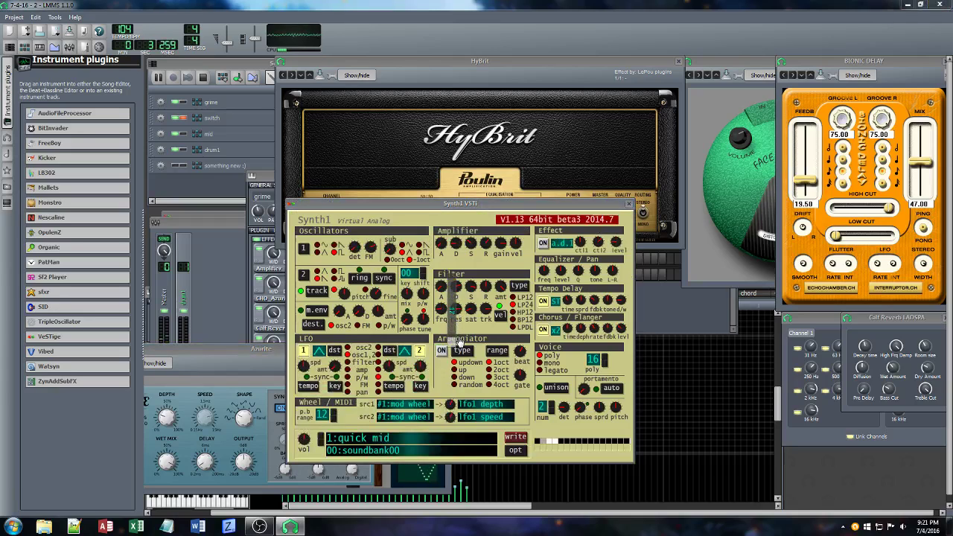
drag(484, 287, 485, 282)
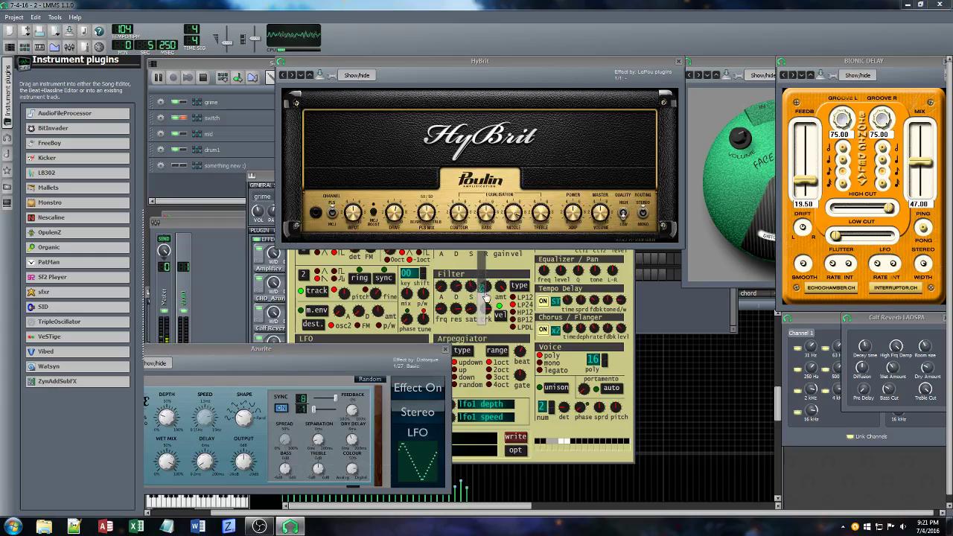
Move the HyBrit and Synth1 windows apart so that they do not overlap
click(541, 215)
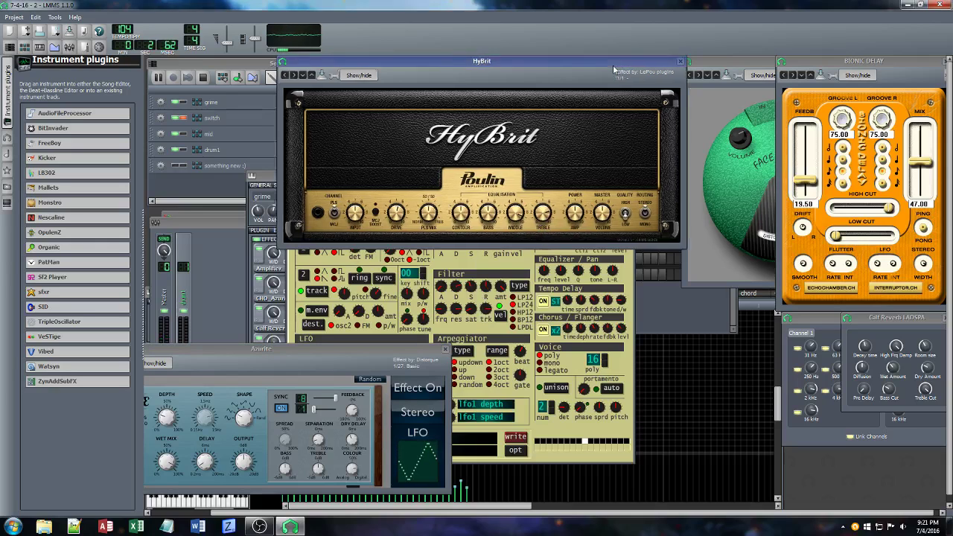
drag(615, 64, 905, 265)
drag(591, 212, 470, 153)
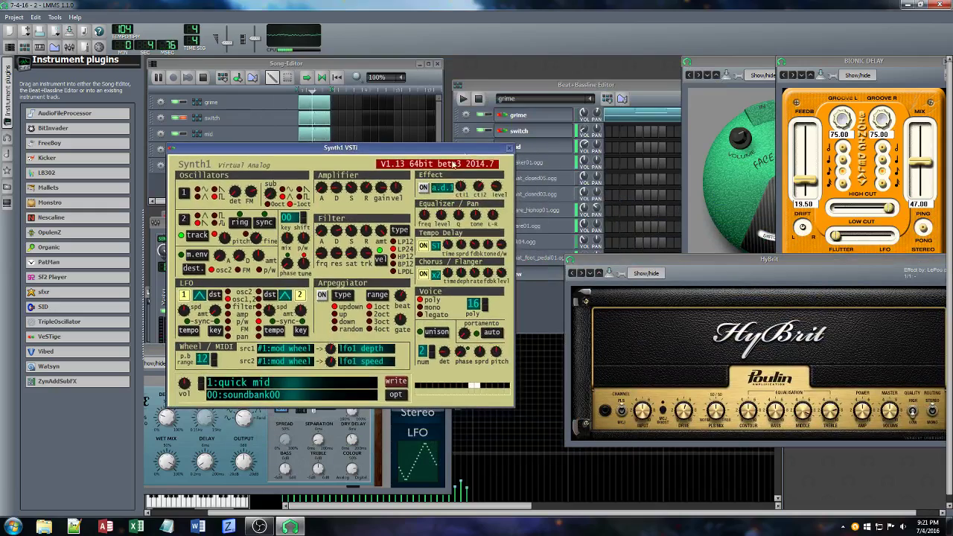
Adjust Synth1's filter envelope, resonance and amount, along with the release of its amplifier envelope
drag(347, 256, 356, 232)
drag(364, 233, 336, 286)
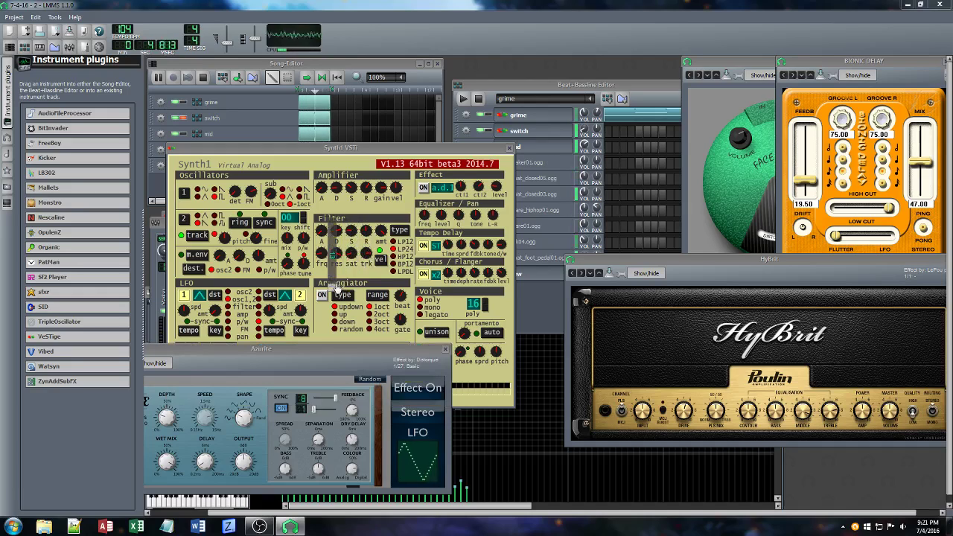
click(380, 233)
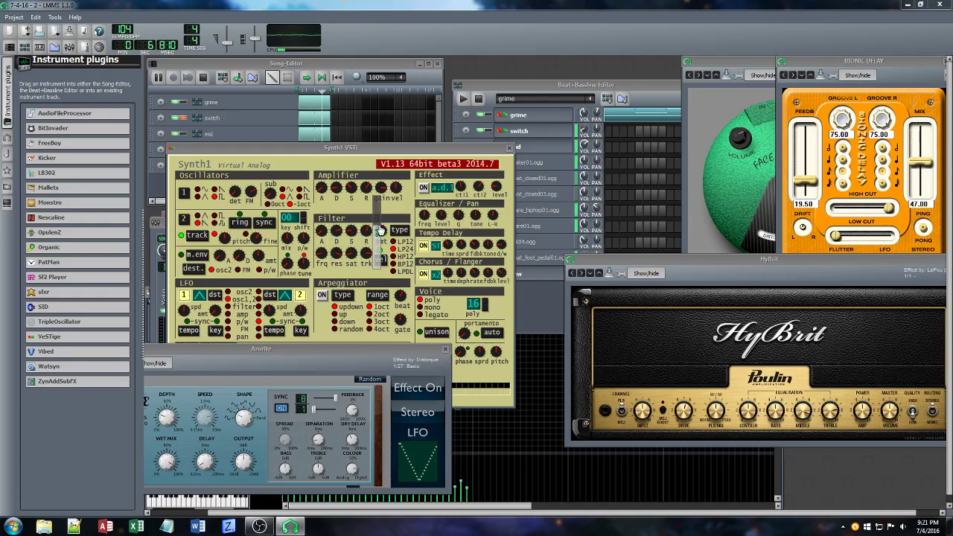
drag(350, 231, 350, 212)
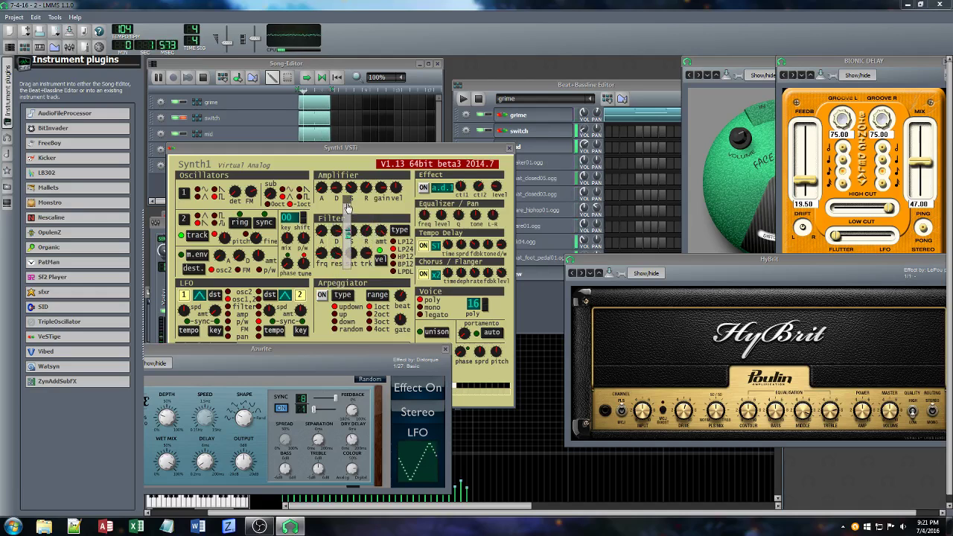
drag(348, 206, 335, 249)
mouse_move(365, 189)
mouse_down()
mouse_move(363, 197)
mouse_move(365, 186)
mouse_up()
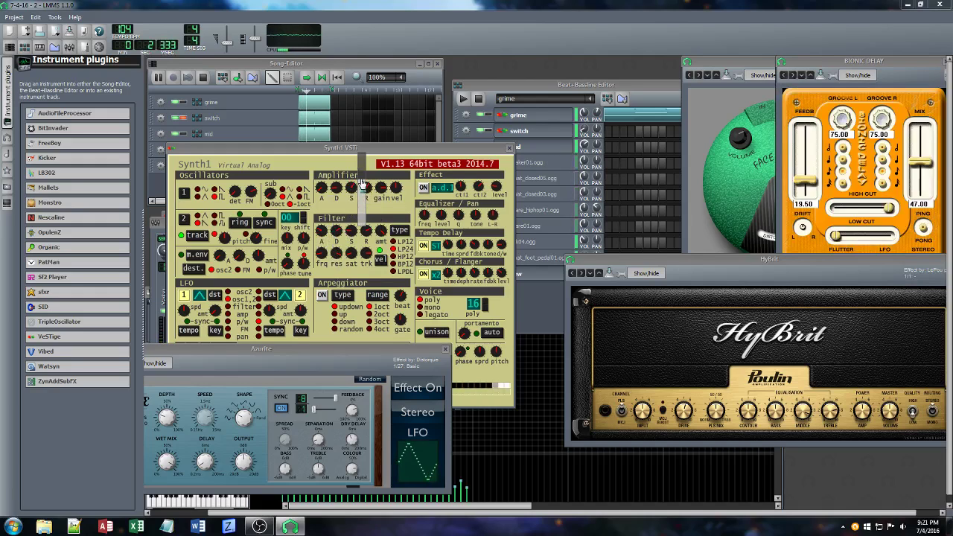
Move the Synth1 window away from the Song-Editor and unmute the something new :) track
click(804, 419)
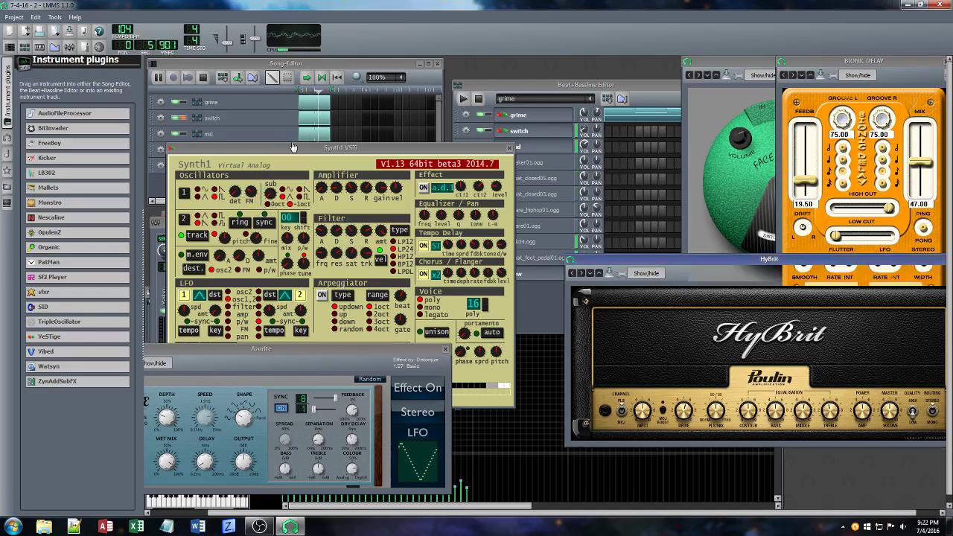
drag(273, 147, 635, 186)
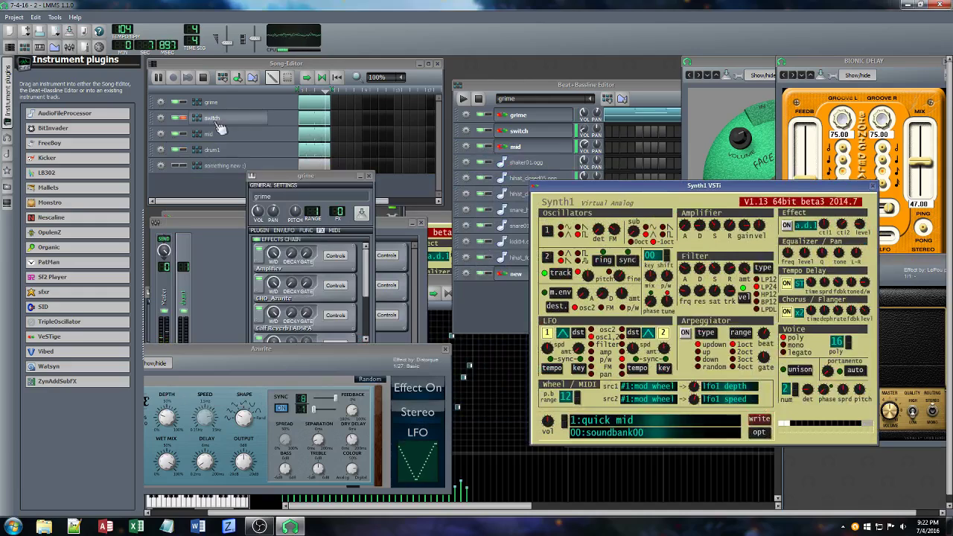
click(190, 123)
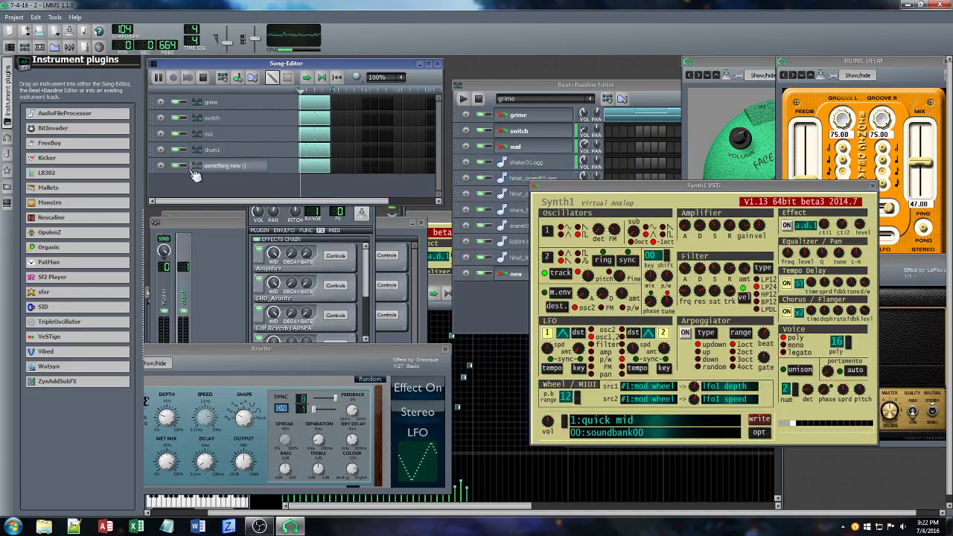
Select the something new :) beat in the Beat+Bassline Editor and open its new instrument
click(606, 86)
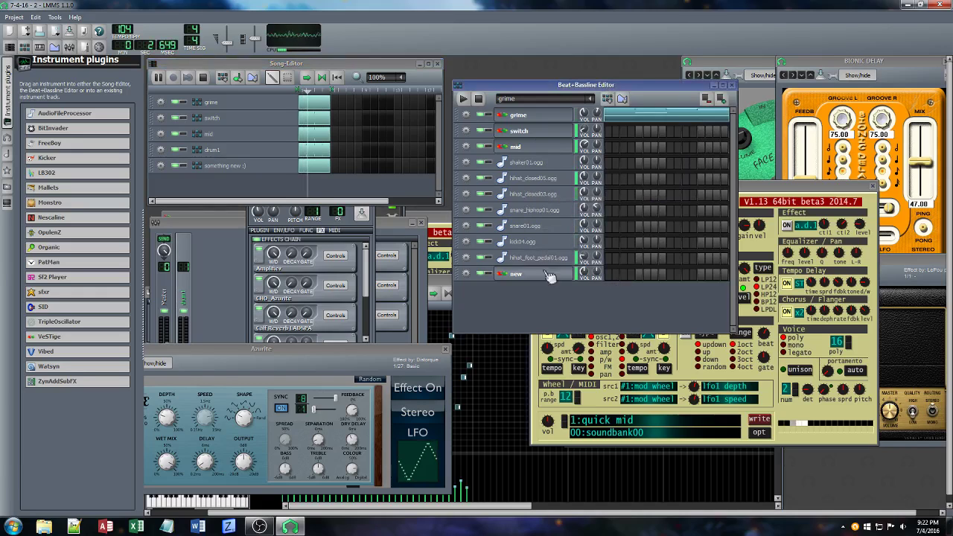
click(540, 99)
click(535, 157)
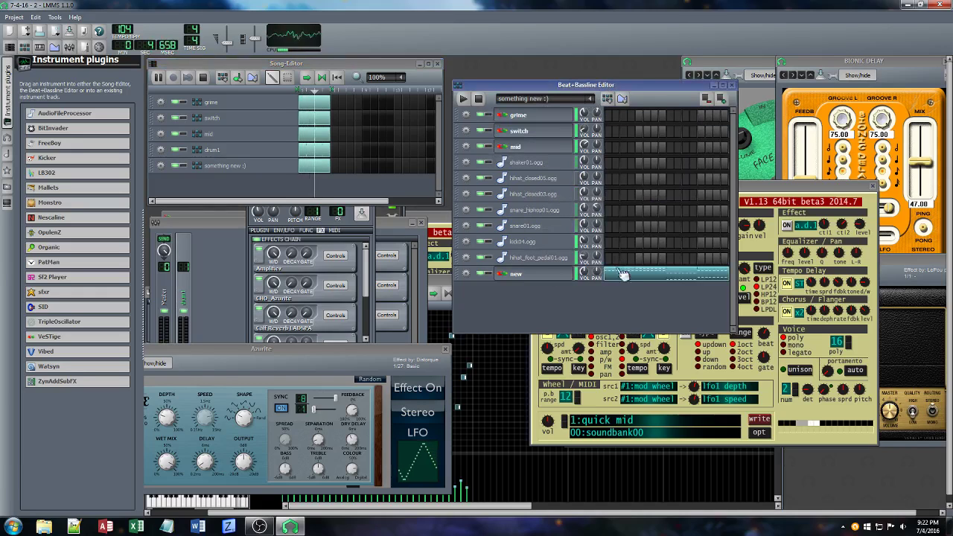
click(525, 274)
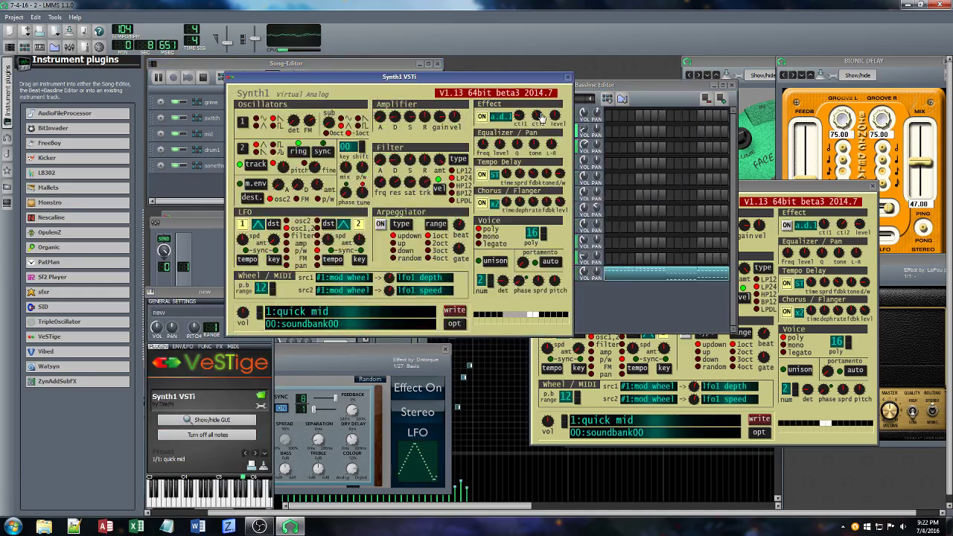
Adjust the effect level, effect ctl2 and filter resonance in the new instrument's Synth1
drag(553, 116, 551, 106)
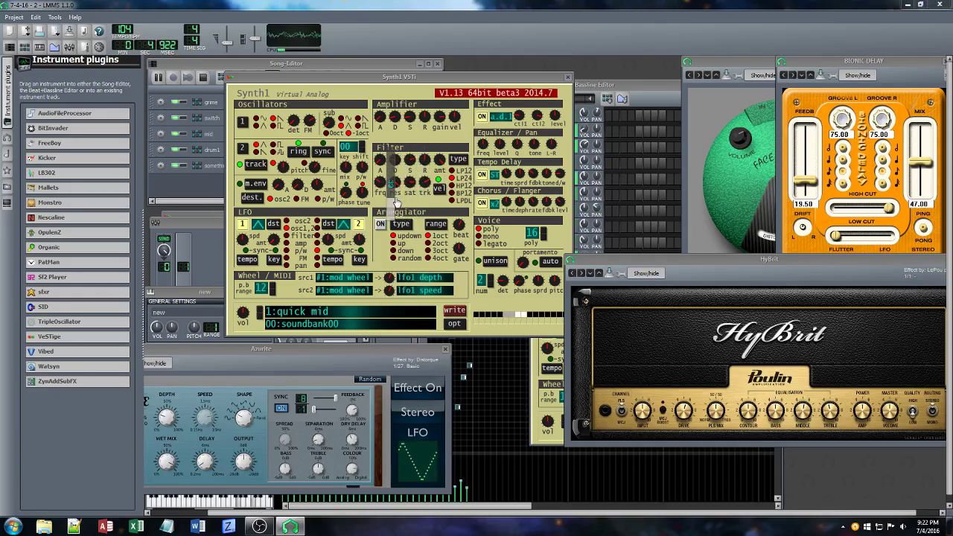
drag(396, 204, 396, 193)
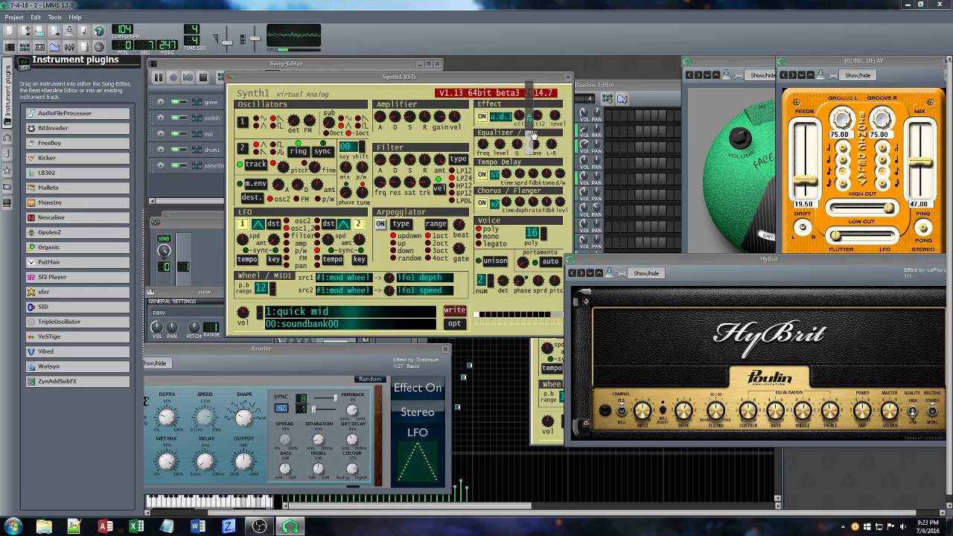
click(394, 78)
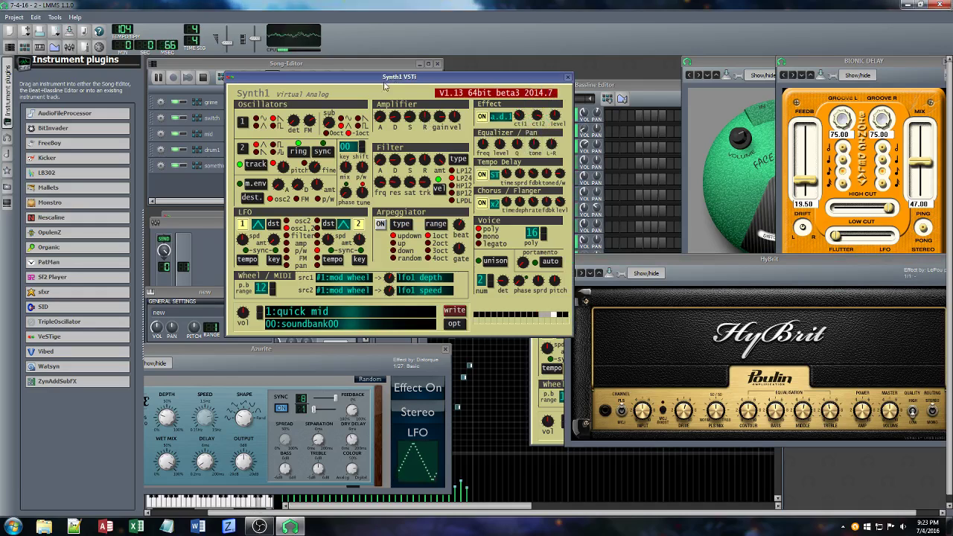
Lower the volumes of the mid and grime instruments in the Beat+Bassline Editor
click(253, 64)
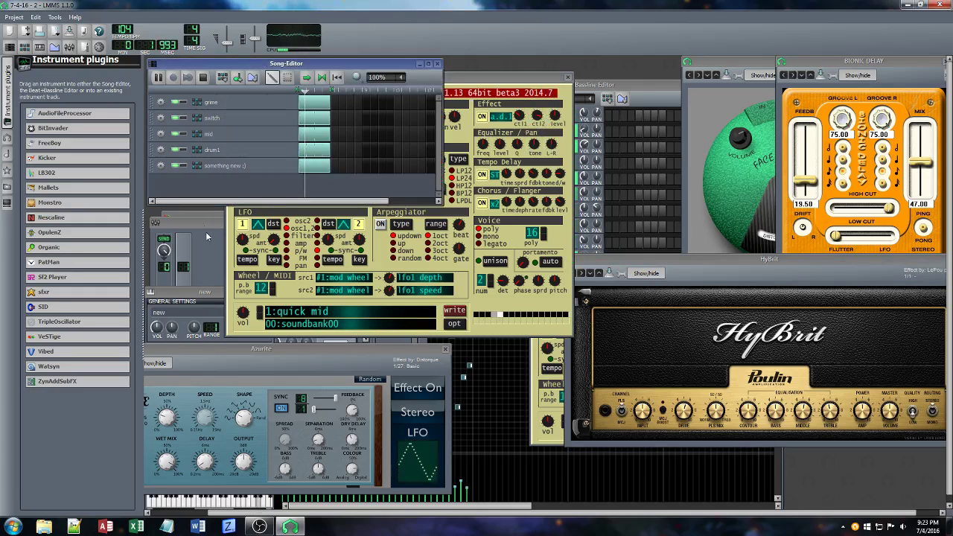
click(593, 149)
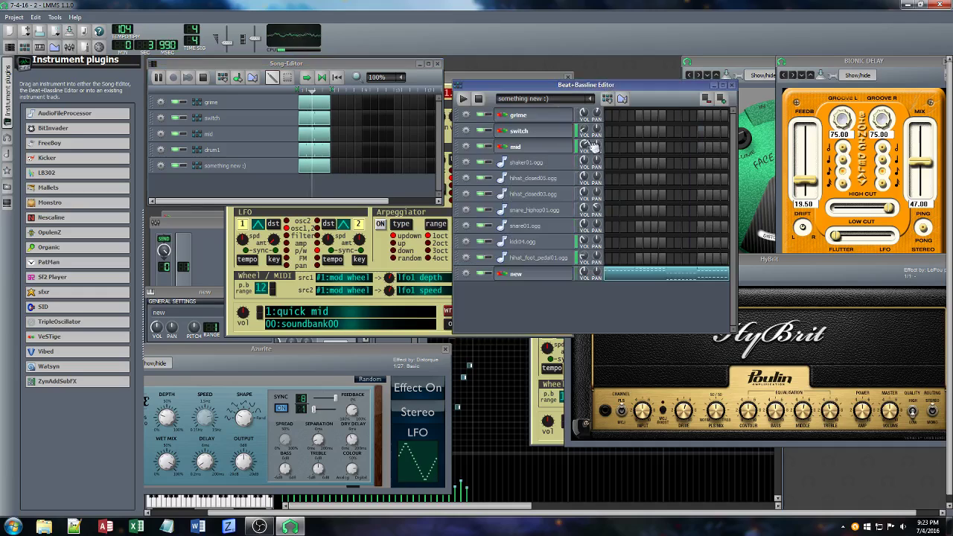
mouse_move(585, 144)
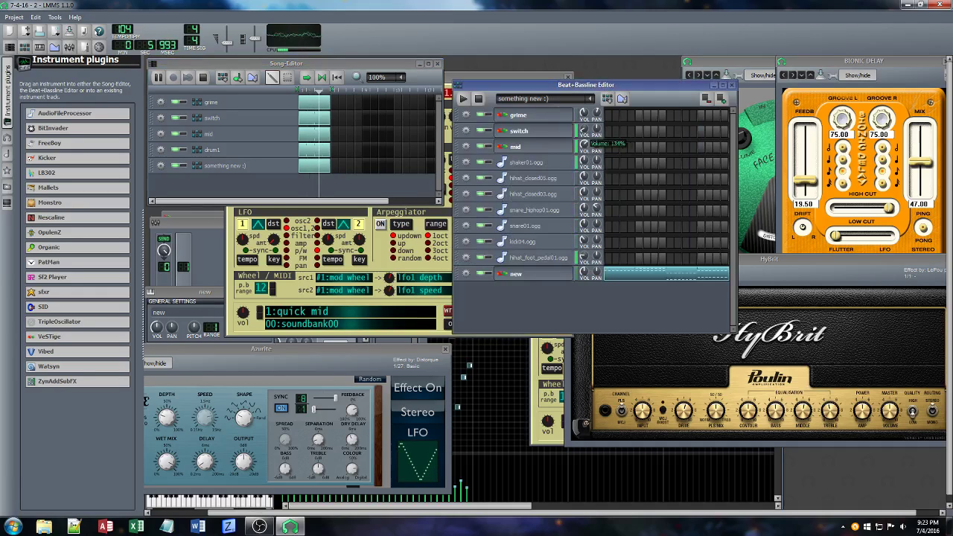
drag(585, 144, 585, 149)
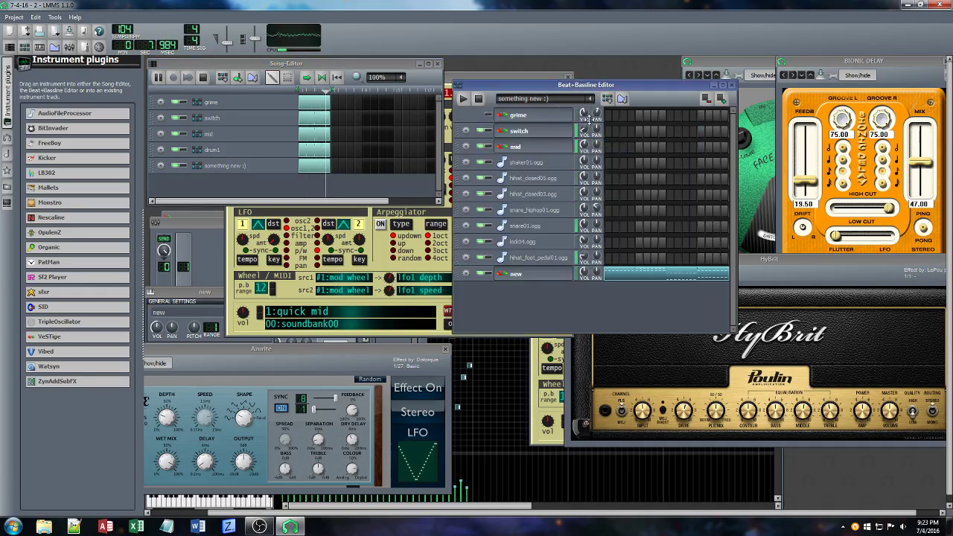
drag(584, 113, 585, 142)
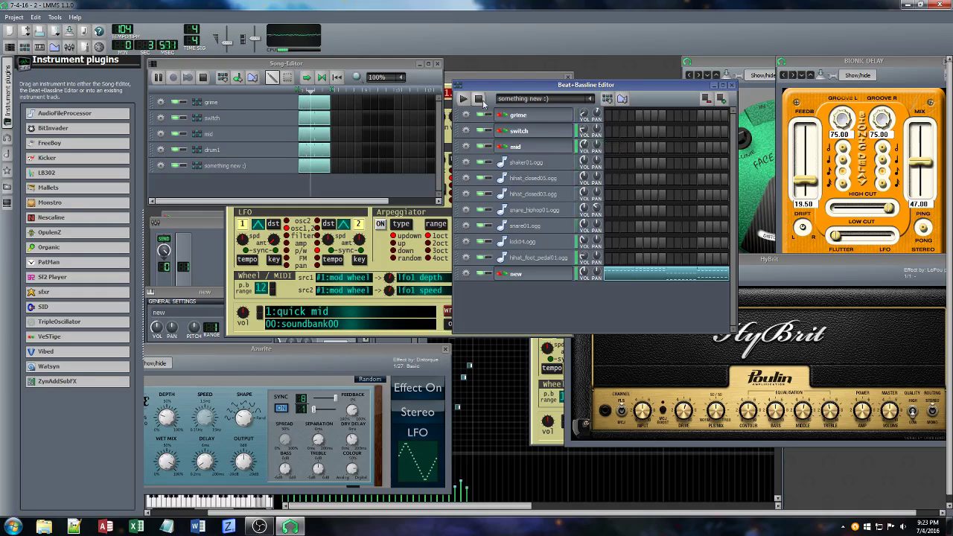
Readjust the filter knobs of the new instrument's Synth1 and close the HyBrit window
click(449, 78)
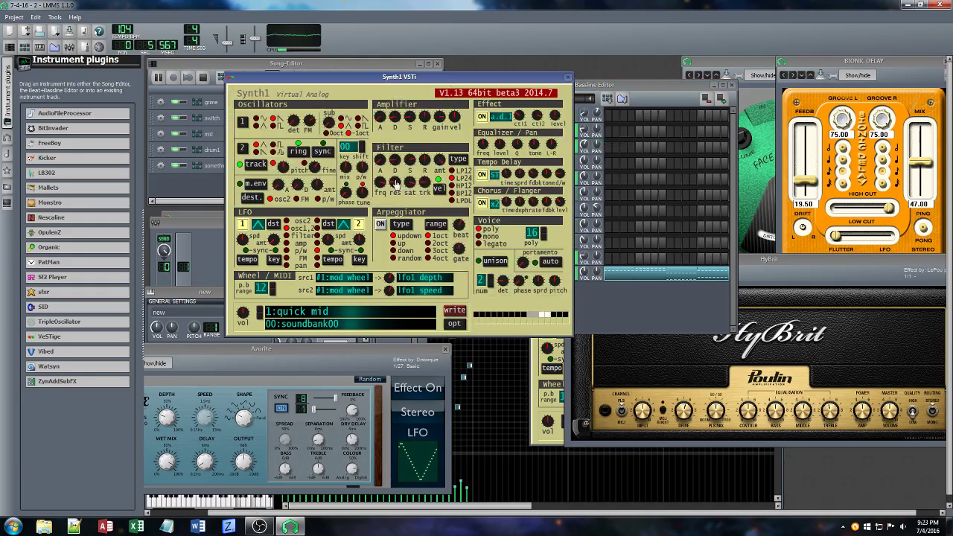
mouse_move(405, 183)
mouse_down()
mouse_move(406, 201)
mouse_move(410, 168)
mouse_up()
drag(741, 260, 385, 266)
click(654, 265)
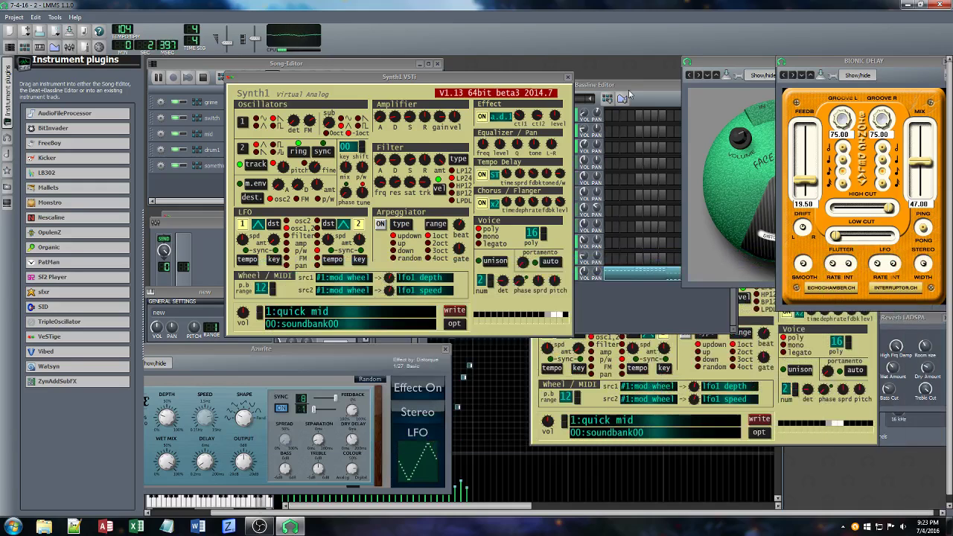
Open the Bionic Delay controls from the new instrument's effects chain
click(516, 275)
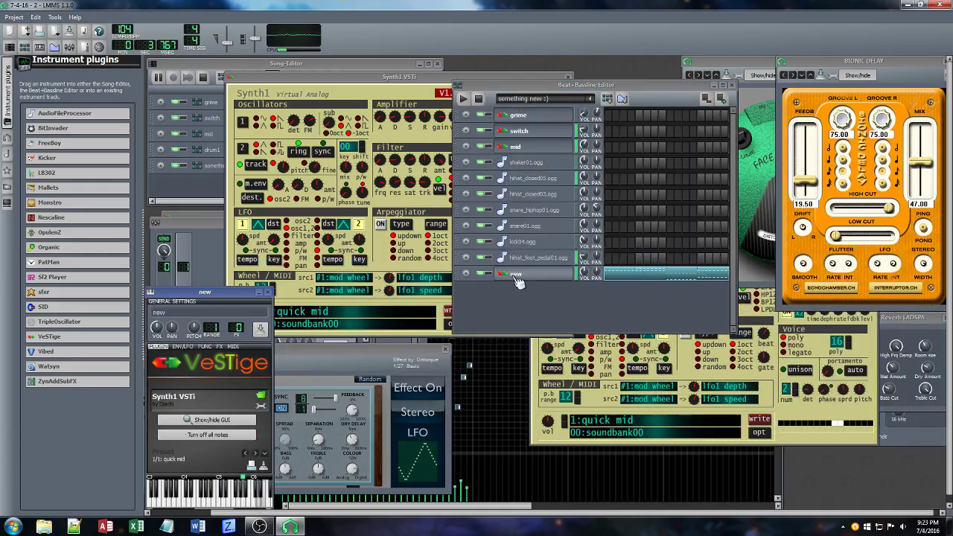
click(220, 346)
click(234, 402)
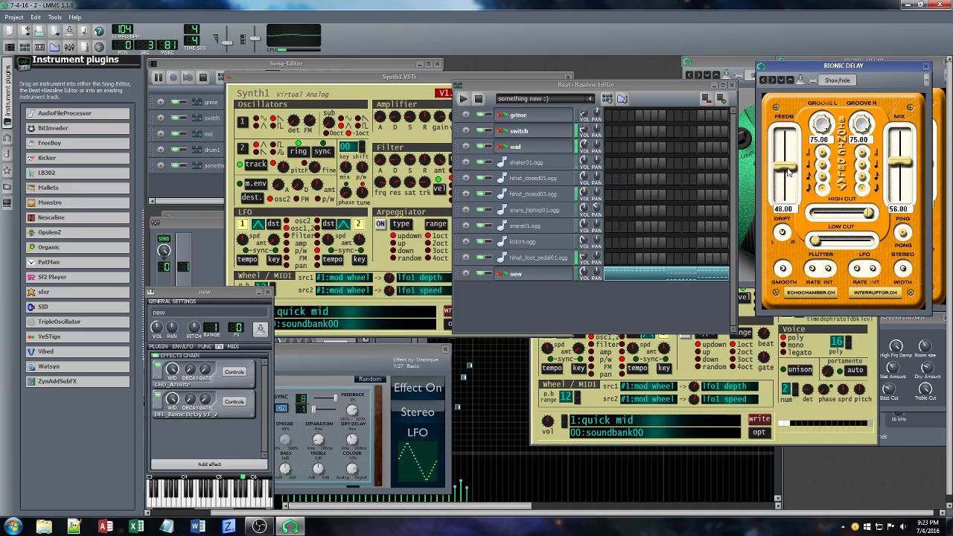
Set the Bionic Delay feedback to 49.00 and adjust the filter saturation of the new instrument's Synth1
mouse_move(789, 171)
mouse_down()
mouse_move(791, 161)
mouse_move(792, 167)
mouse_up()
click(420, 78)
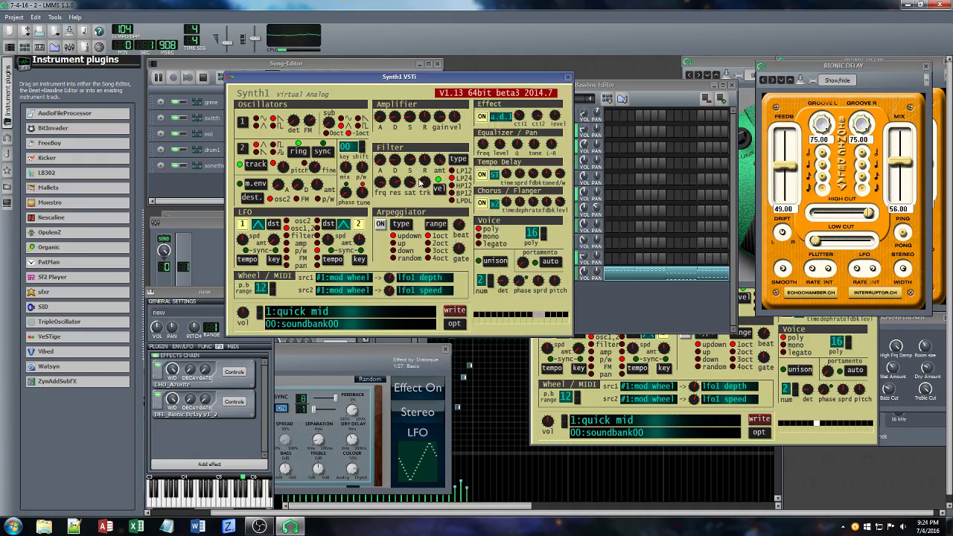
drag(409, 162, 408, 163)
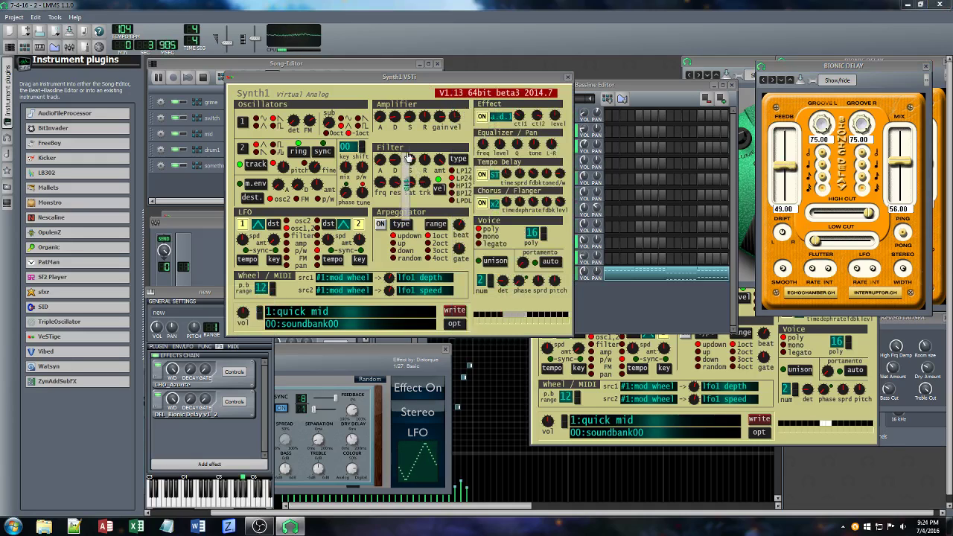
Adjust effect ctl2 along with the filter tracking and resonance in the new instrument's Synth1
click(532, 131)
drag(531, 128, 533, 119)
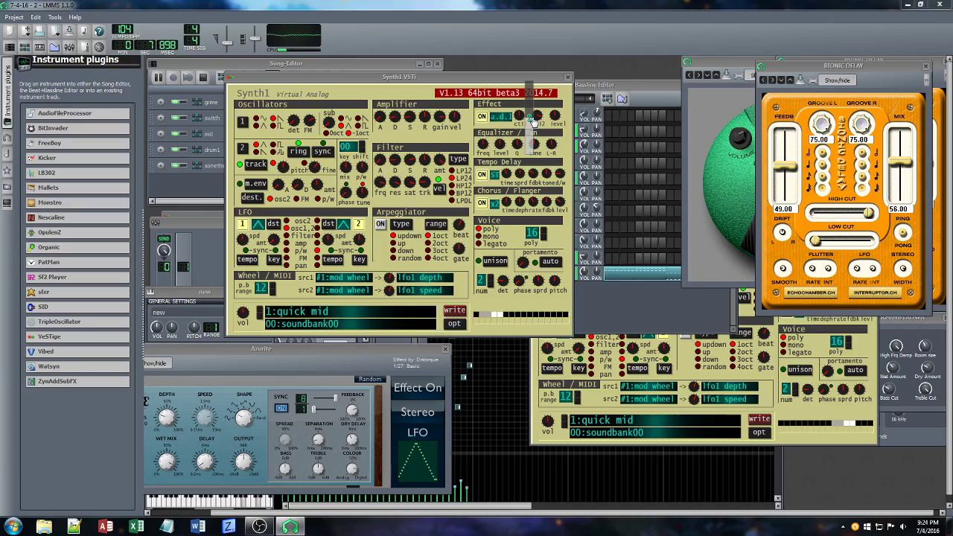
drag(429, 186, 400, 207)
click(394, 183)
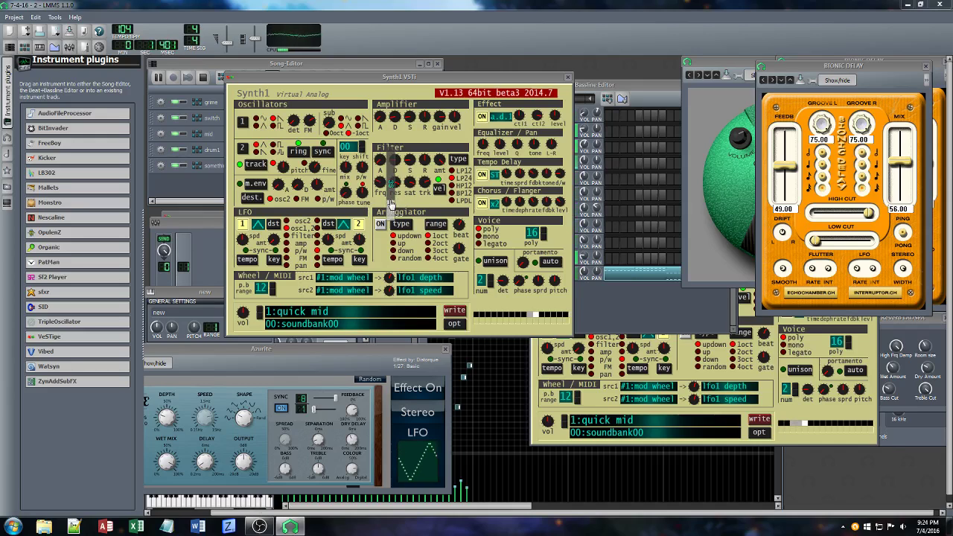
click(533, 118)
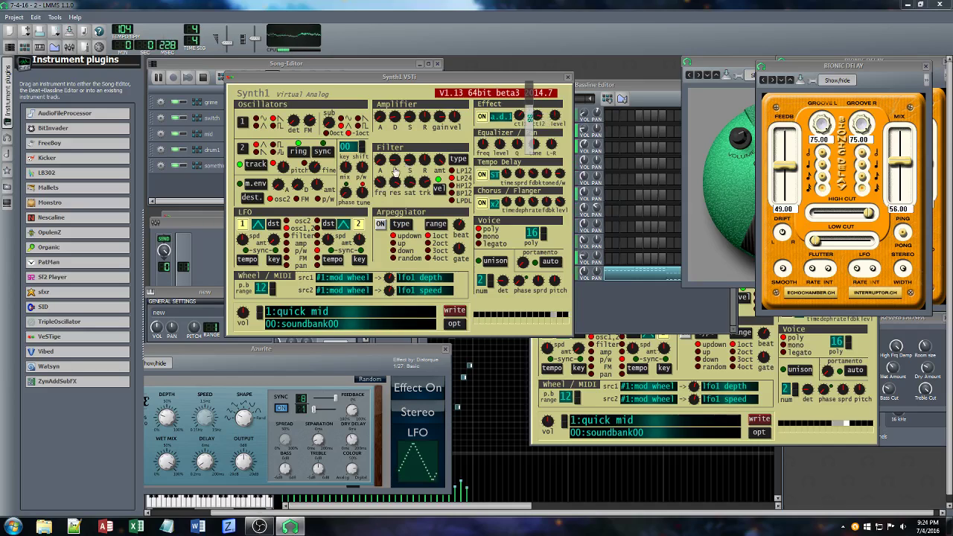
Open the Azurite controls from the new instrument's effects chain and retune Synth1's filter resonance, saturation and effect ctl2
click(210, 300)
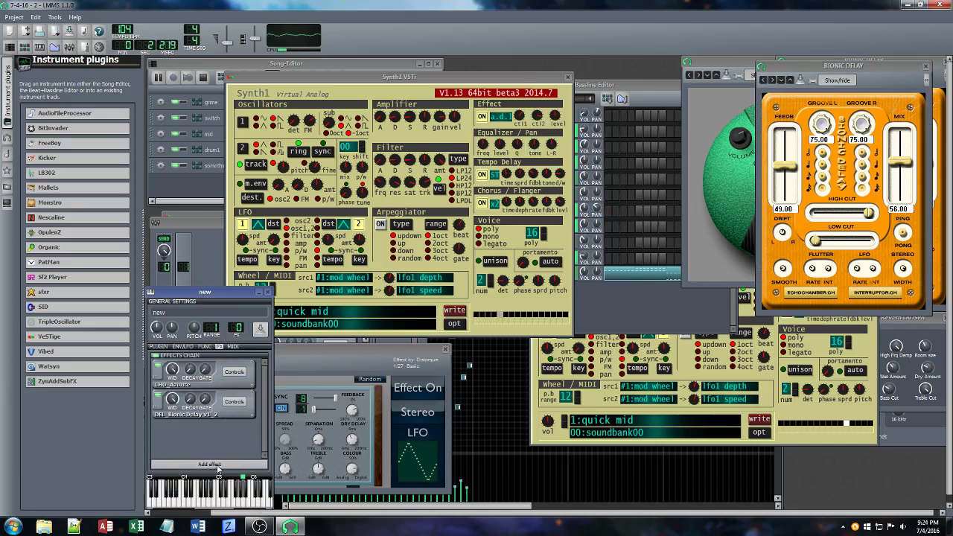
click(234, 372)
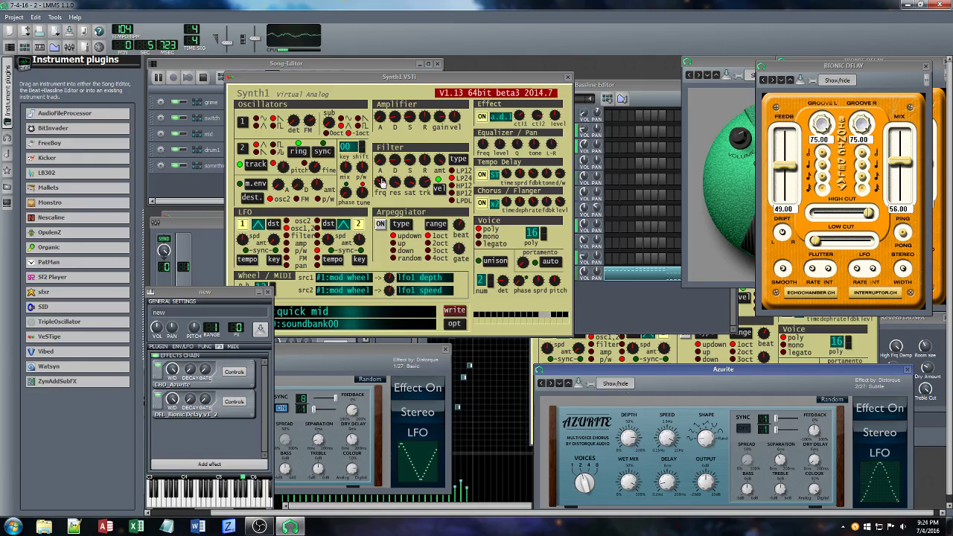
drag(392, 188, 393, 180)
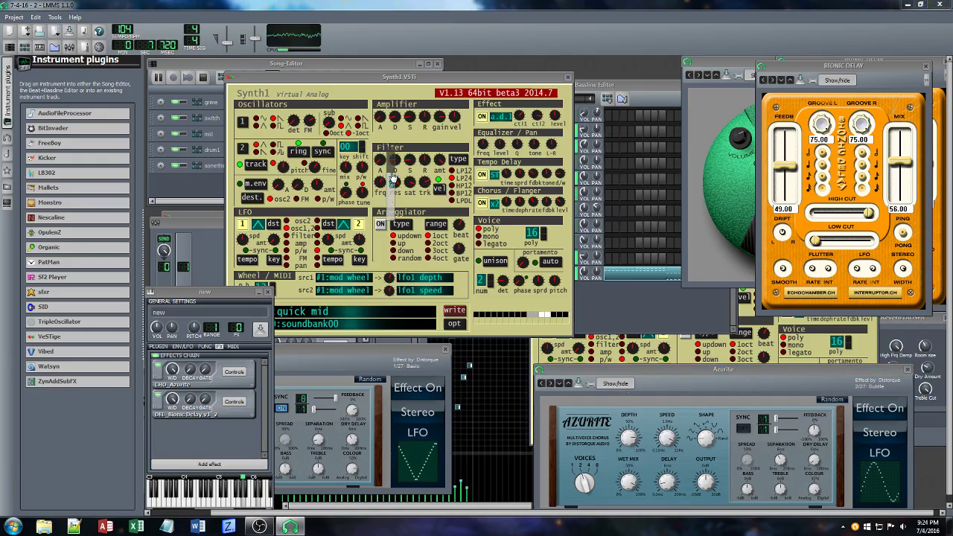
drag(531, 117, 532, 117)
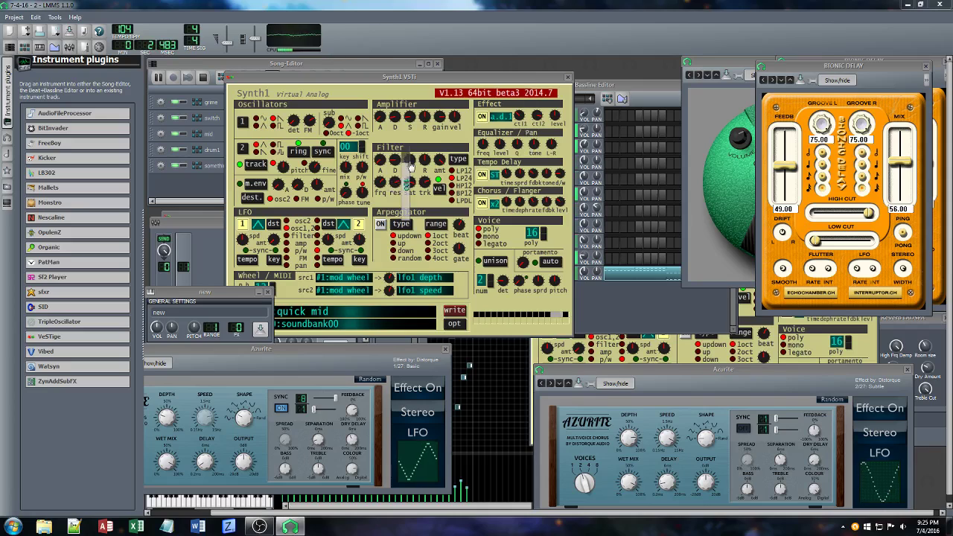
click(660, 482)
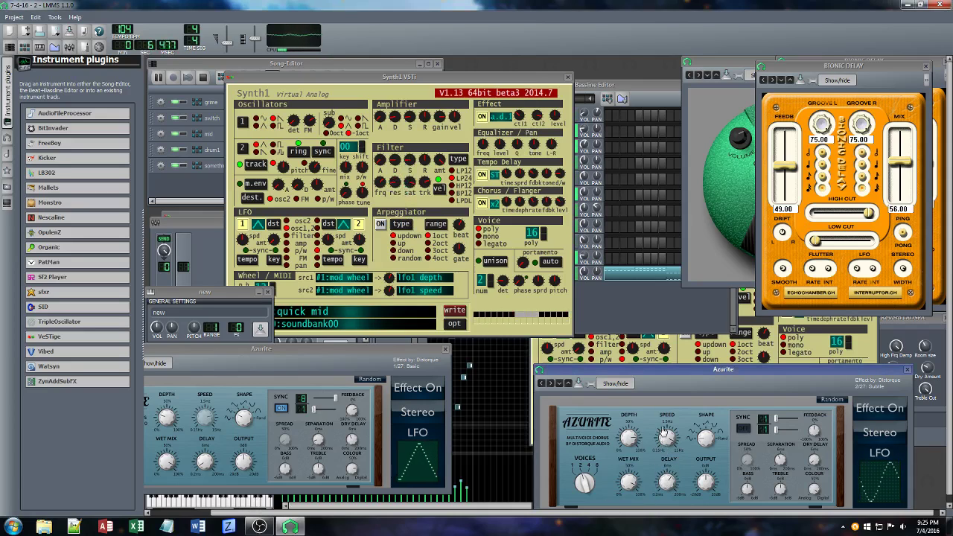
Move the Azurite effect below Bionic Delay in the new instrument's effects chain
click(229, 291)
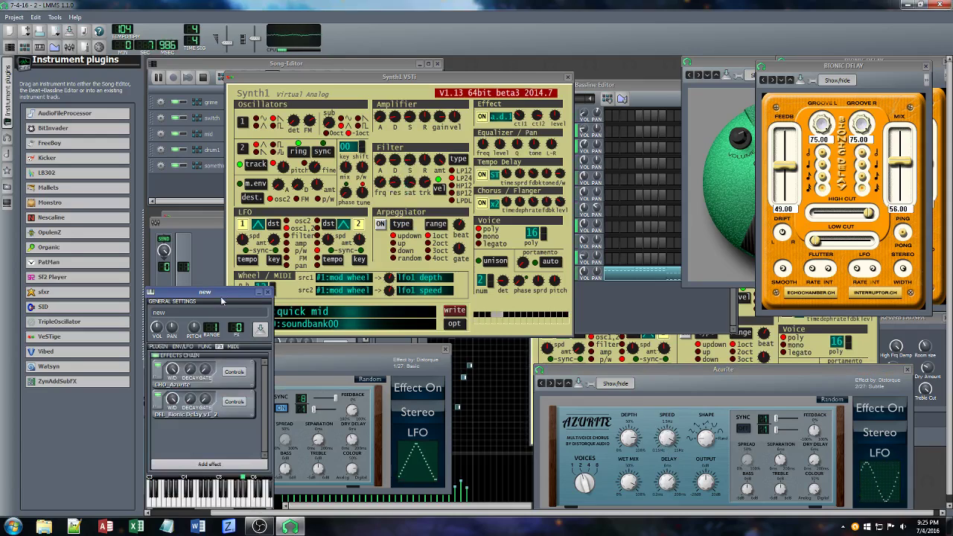
right_click(222, 383)
click(238, 415)
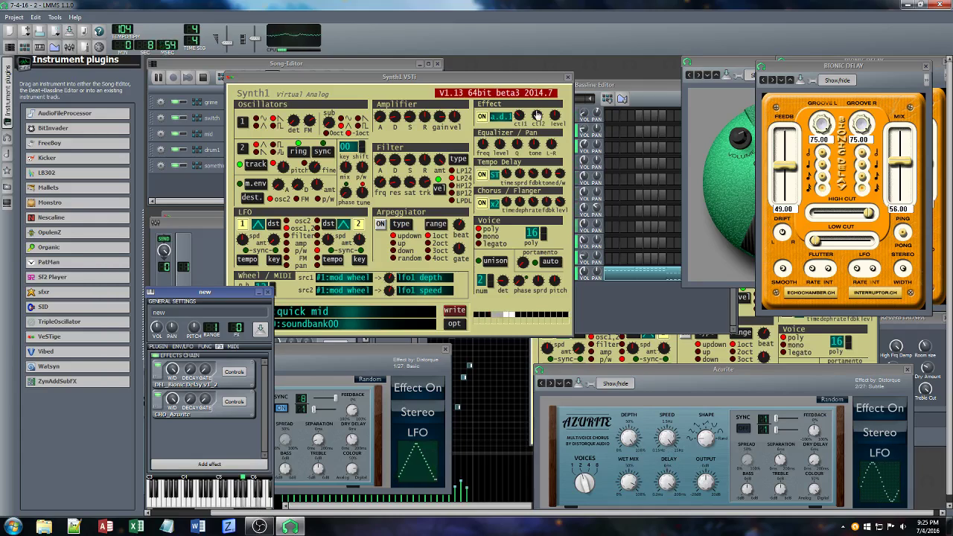
Adjust the effect level and filter knobs in the new instrument's Synth1, and the depth and wet mix in Azurite
drag(538, 115, 550, 91)
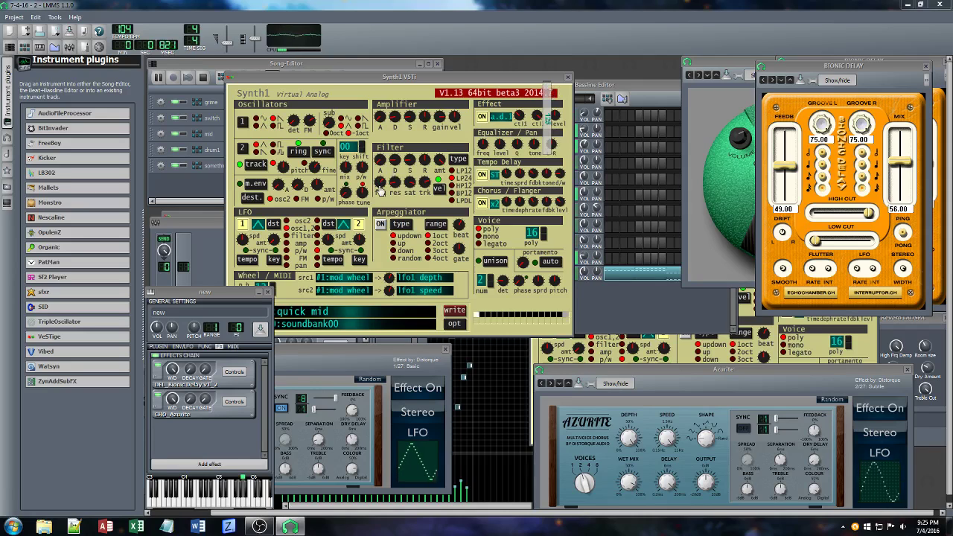
drag(380, 181, 424, 174)
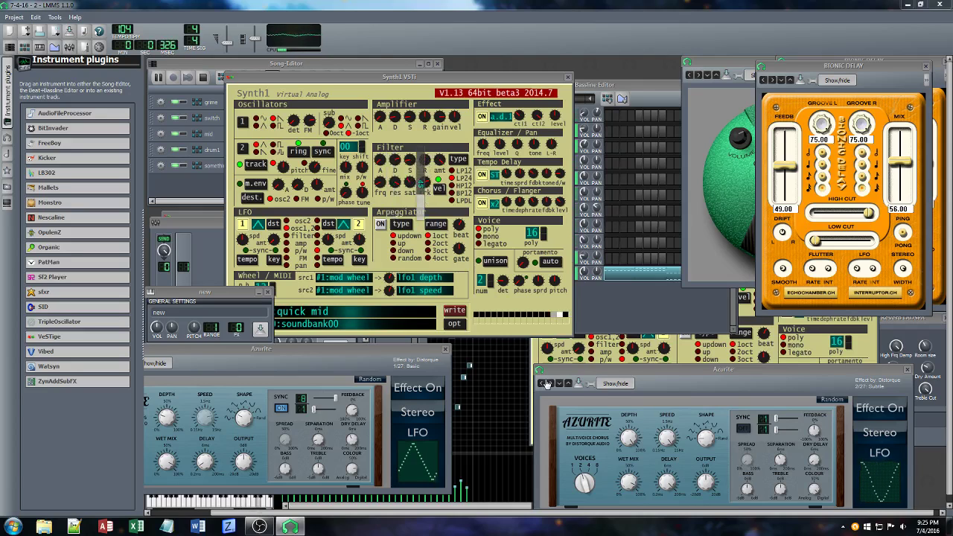
drag(629, 439, 628, 475)
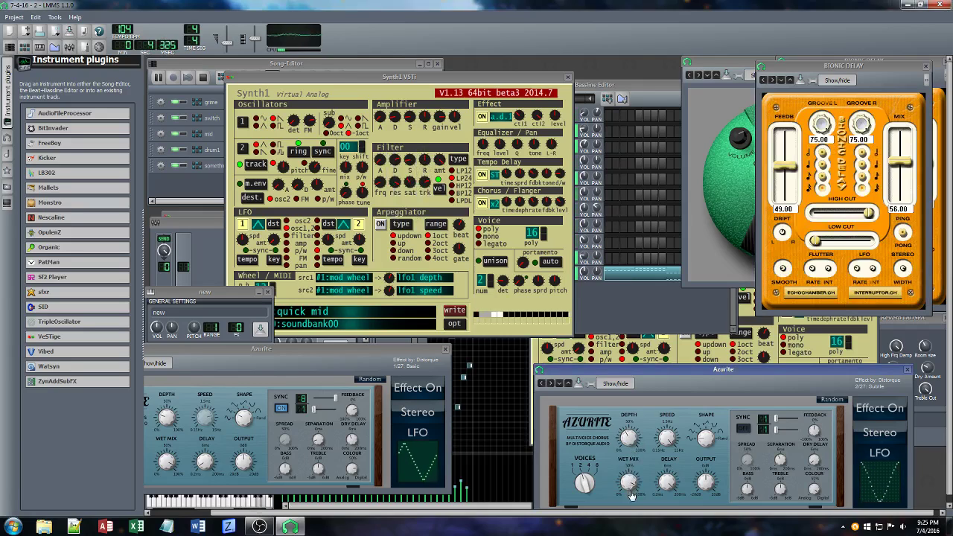
Find the reverbs with "verb" and add Calf Reverb LADSPA to the new instrument's effects chain
click(216, 298)
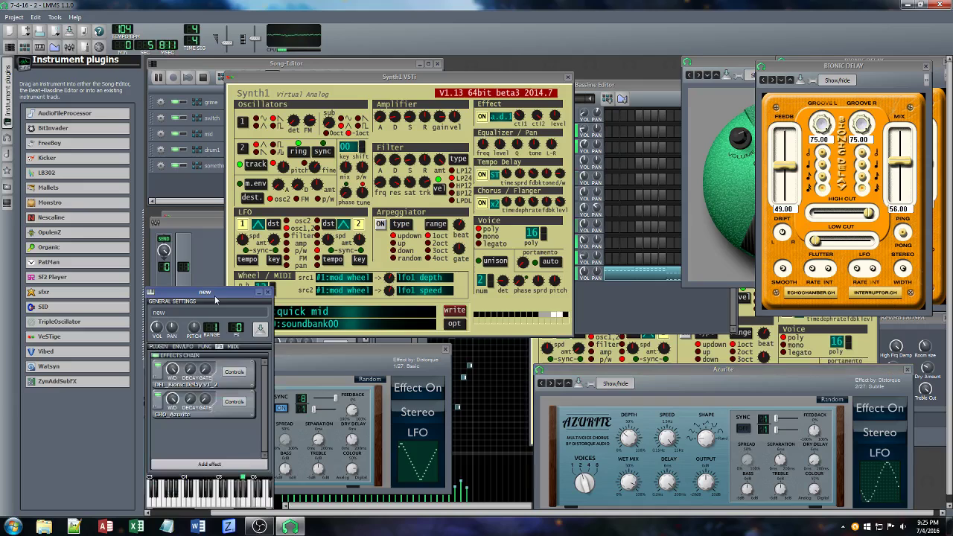
click(209, 464)
text(verb)
click(390, 161)
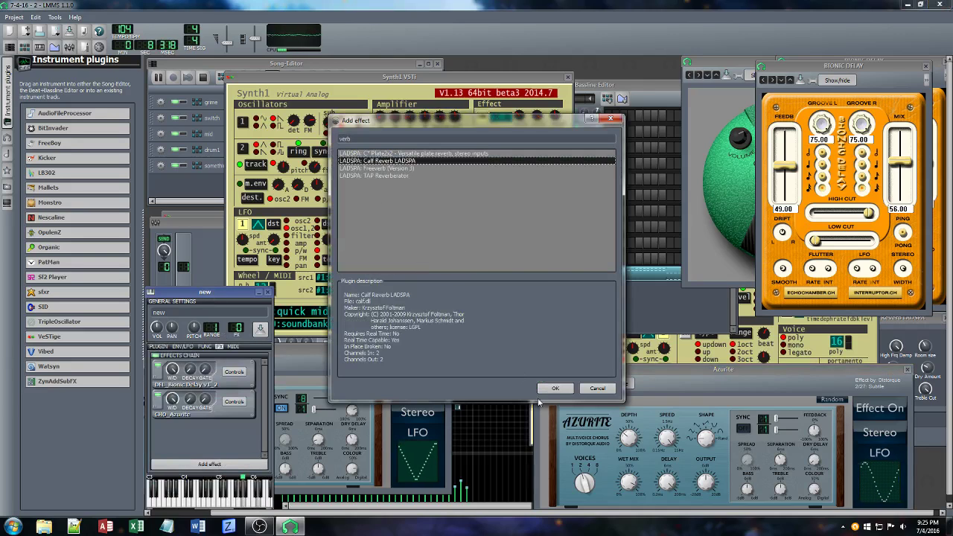
click(555, 389)
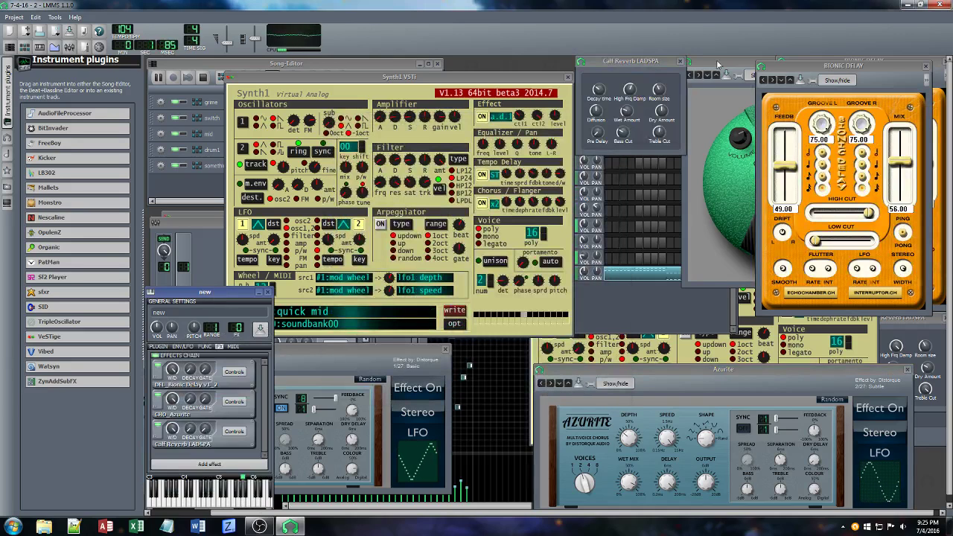
Adjust the Calf Reverb knobs and readjust the filter tracking and effect ctl2 in the new instrument's Synth1
drag(625, 116, 660, 134)
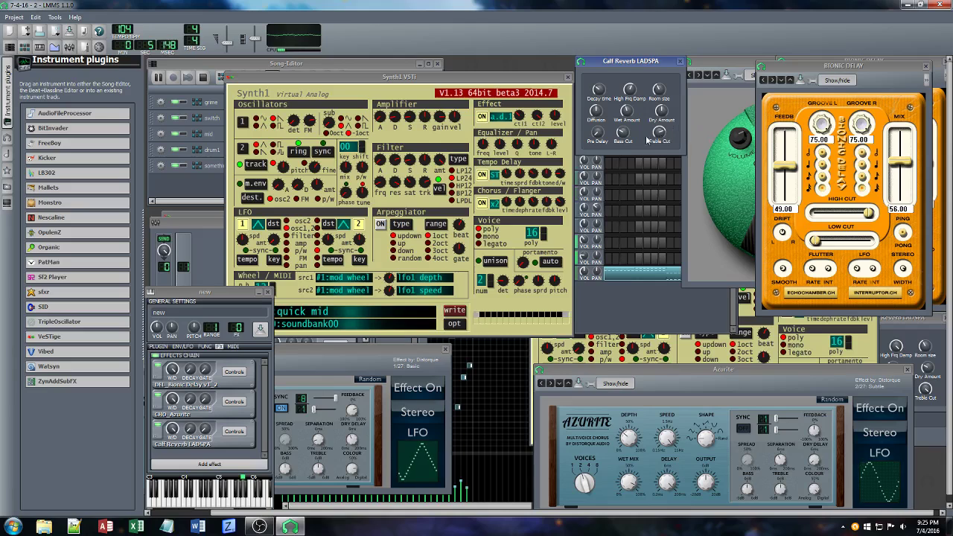
drag(420, 190, 421, 173)
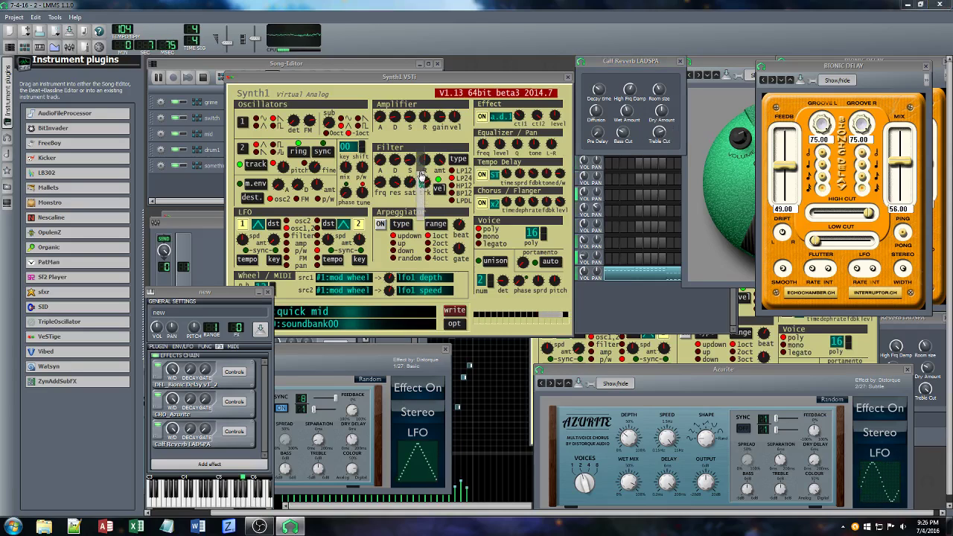
drag(529, 119, 531, 126)
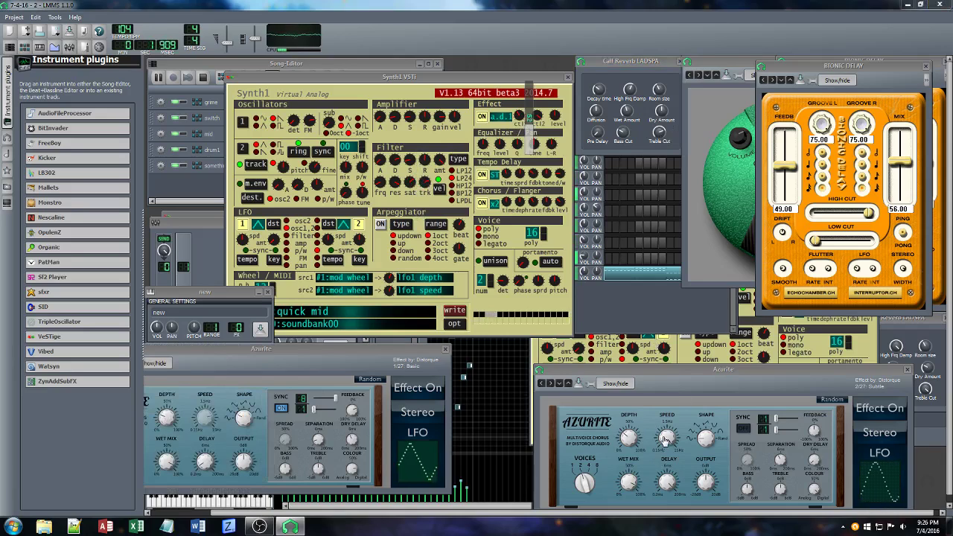
Change the Azurite chorus modulation and adjust the effect level in the new instrument's Synth1
click(663, 460)
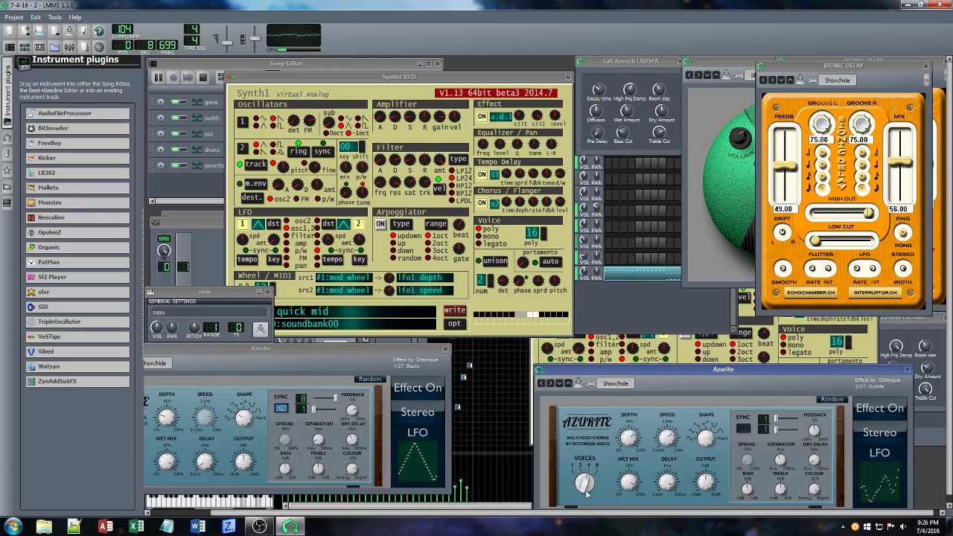
click(200, 292)
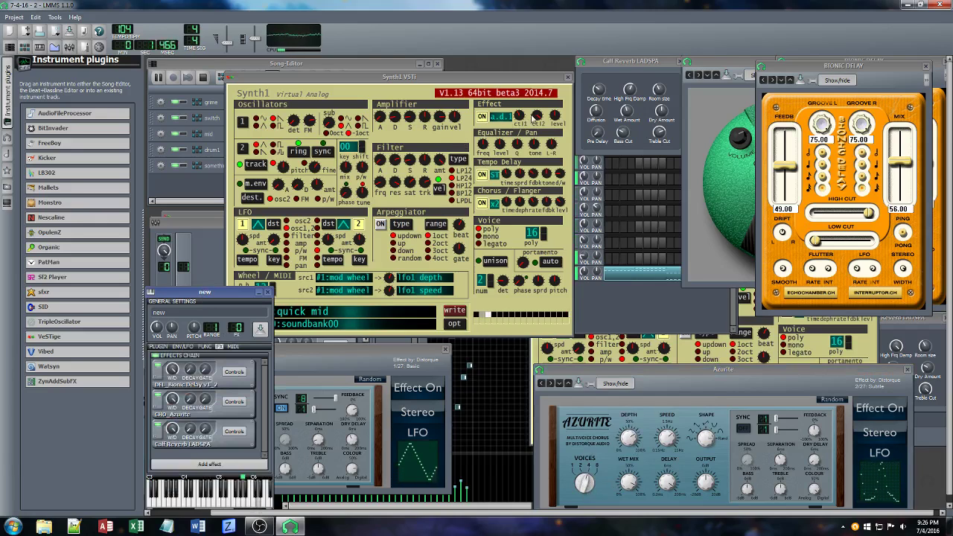
mouse_move(549, 117)
mouse_down()
mouse_move(549, 85)
mouse_move(549, 117)
mouse_up()
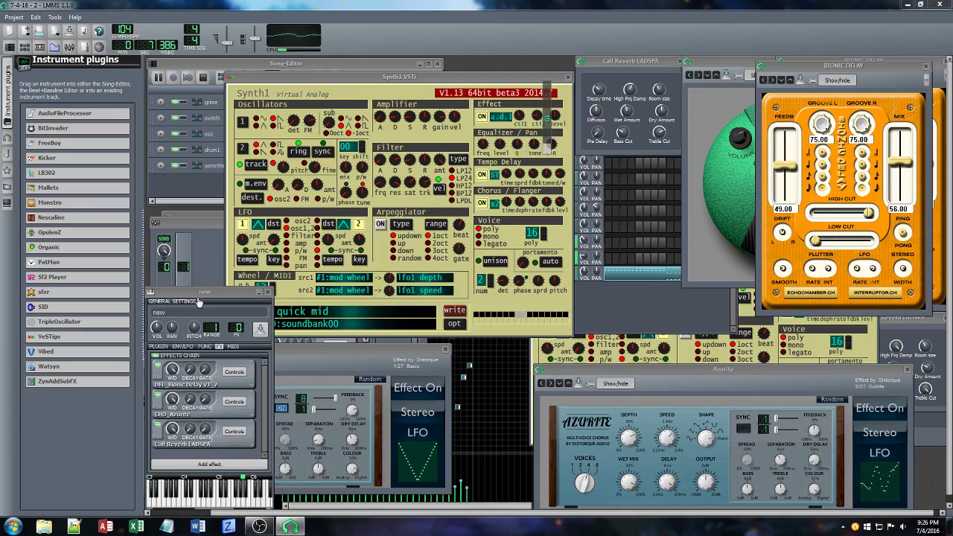
Bring the Song-Editor and Beat+Bassline Editor to the front and readjust the mid instrument's volume
drag(202, 300, 423, 249)
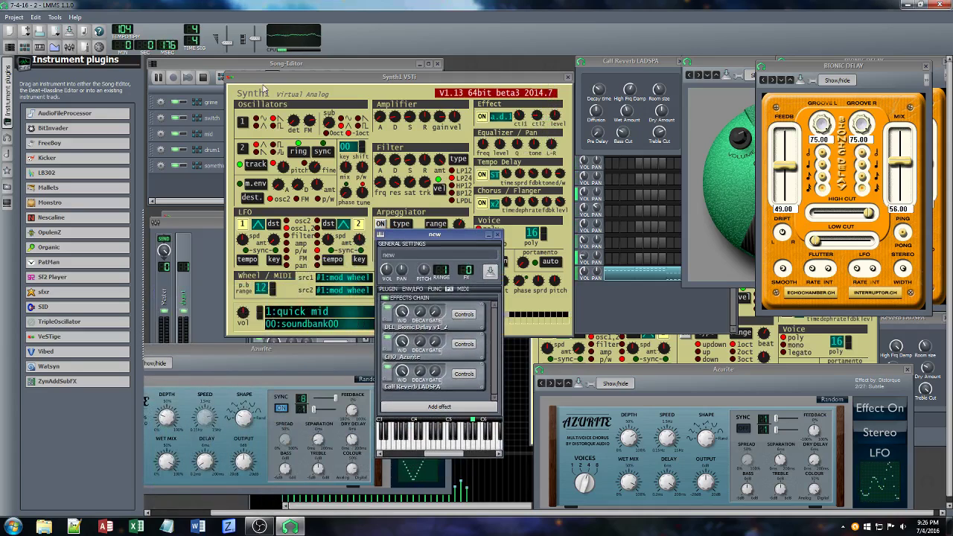
click(629, 296)
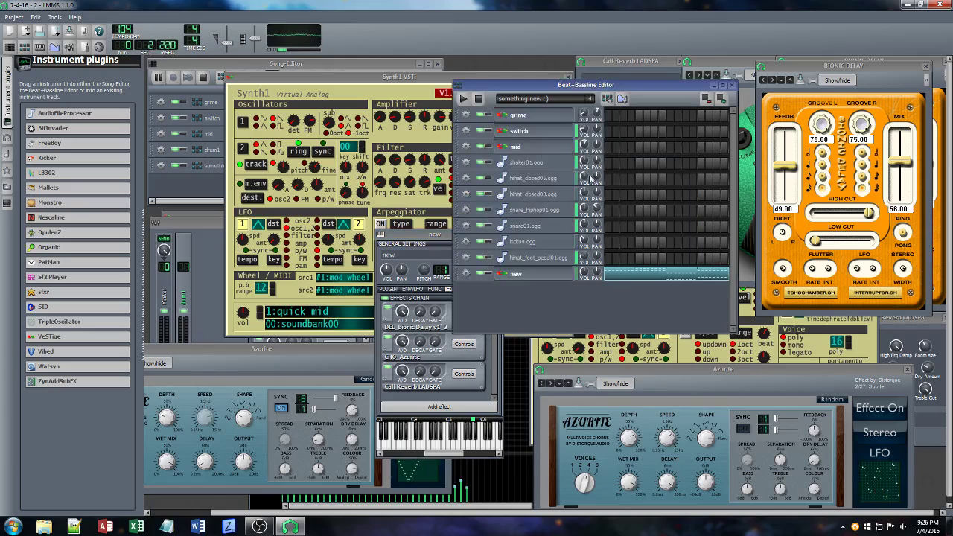
click(326, 68)
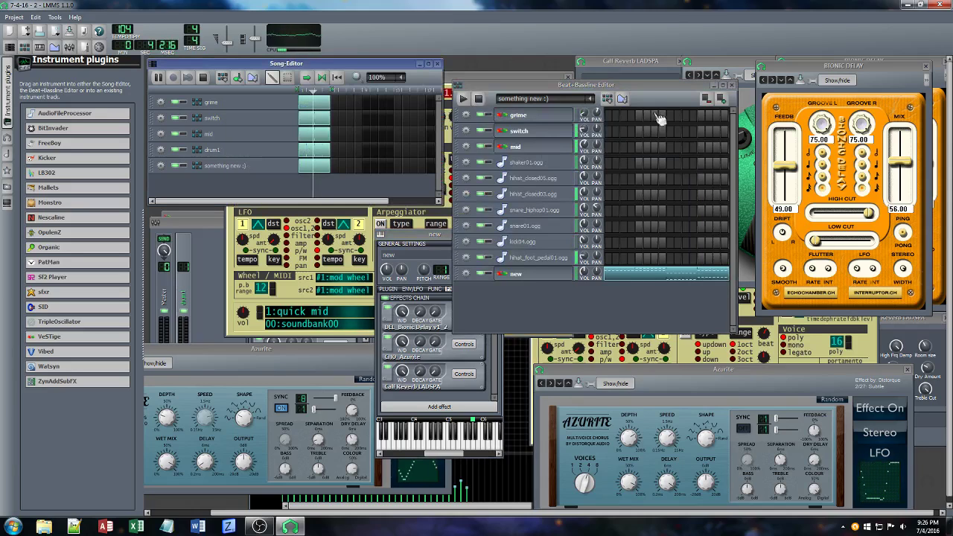
click(587, 145)
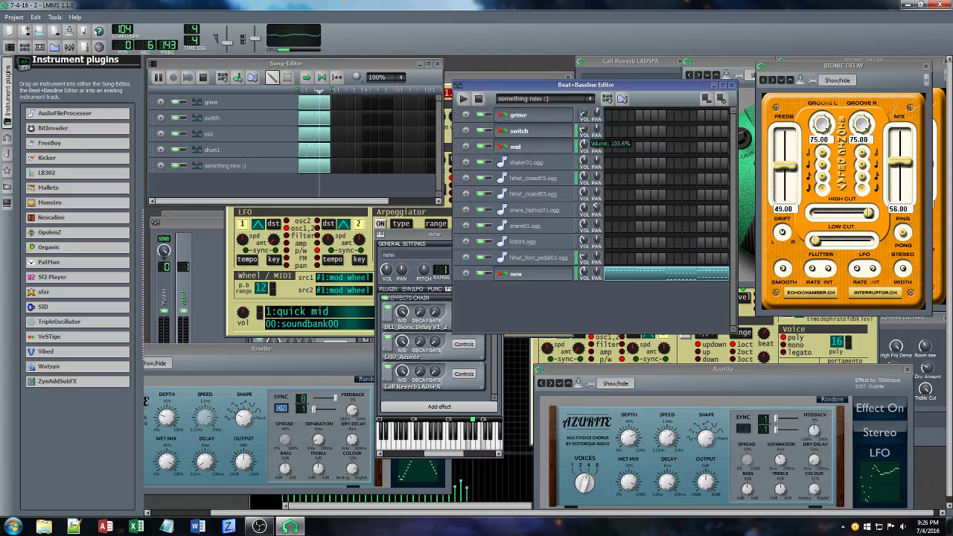
drag(584, 145, 584, 113)
Open the grime instrument's Synth1 and adjust its amplifier envelope and filter frequency
click(518, 115)
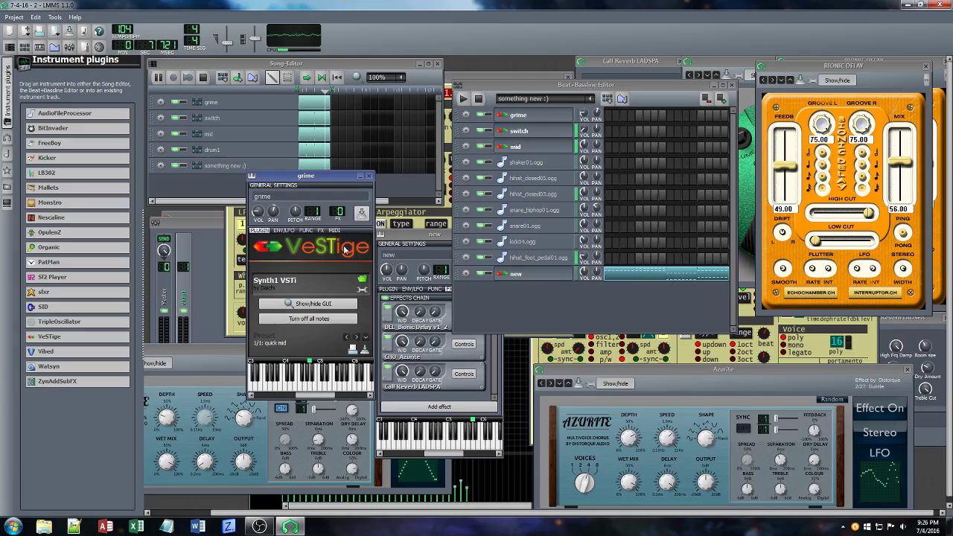
click(314, 304)
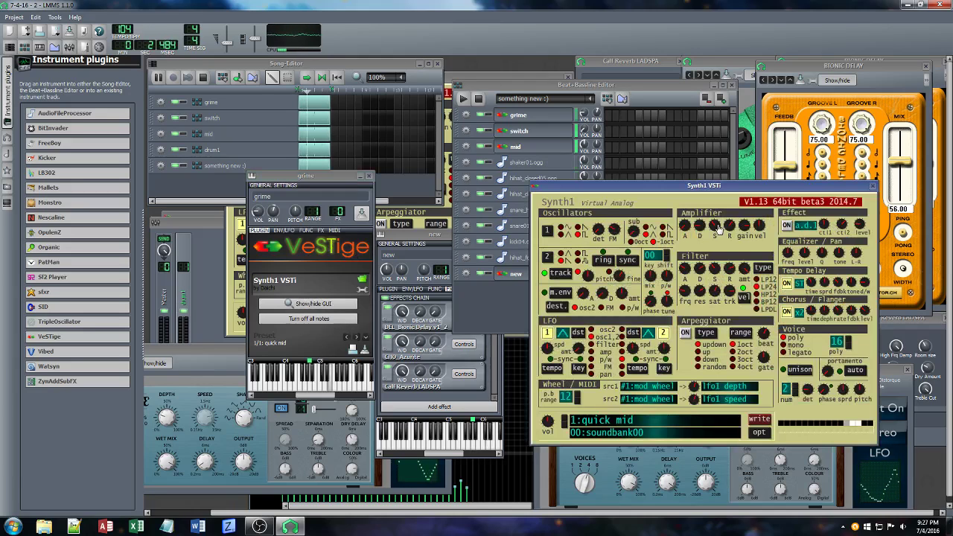
mouse_move(685, 225)
mouse_down()
mouse_move(695, 258)
mouse_move(695, 216)
mouse_up()
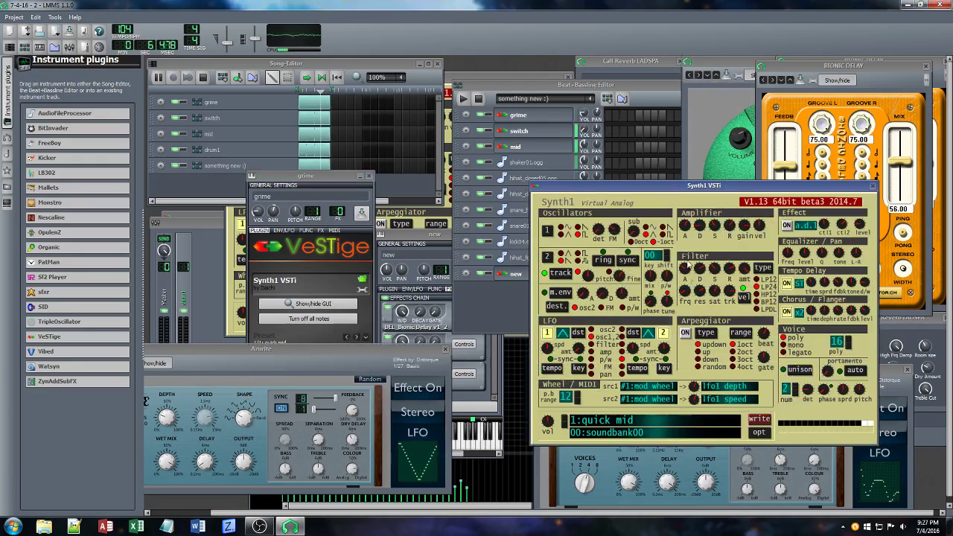
drag(685, 292, 697, 320)
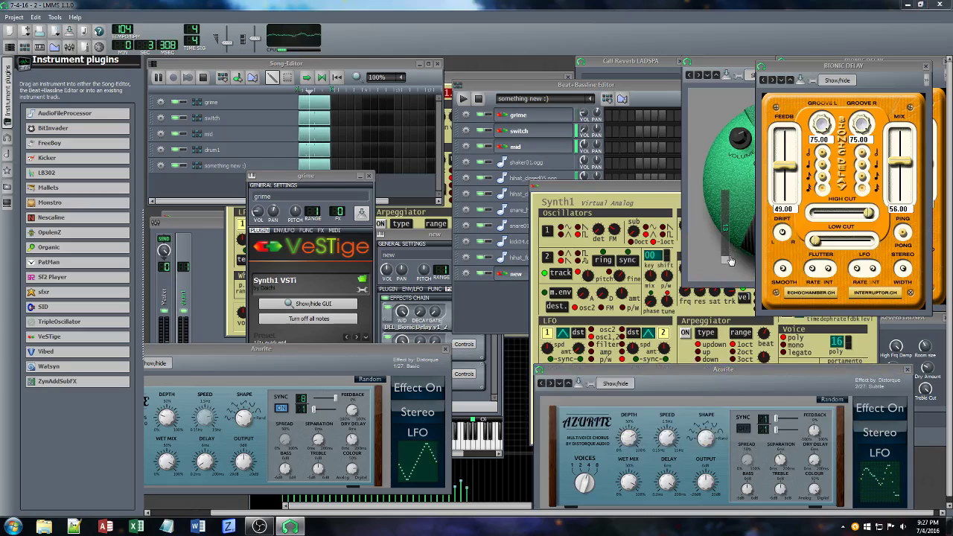
click(660, 187)
drag(699, 226, 701, 241)
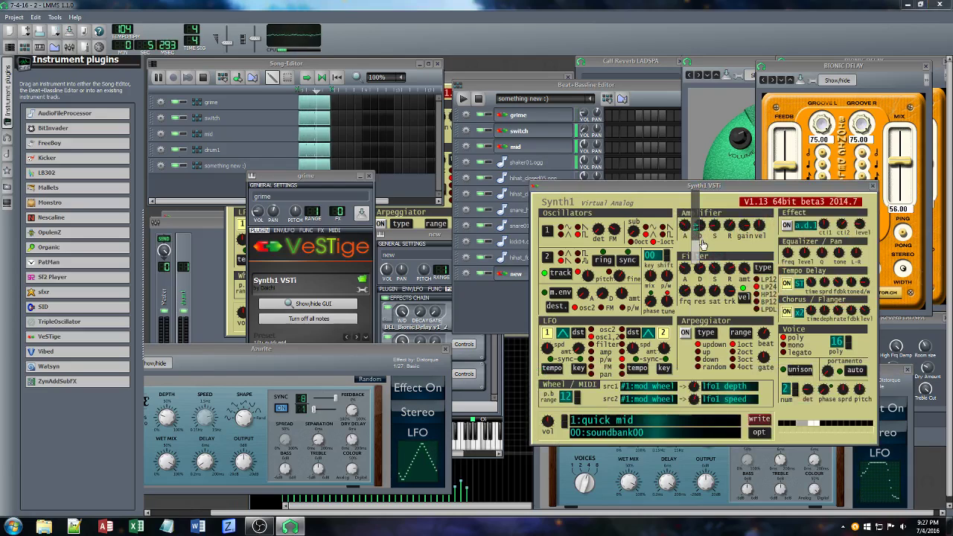
Adjust the grime instrument's volume in the Beat+Bassline Editor
click(596, 119)
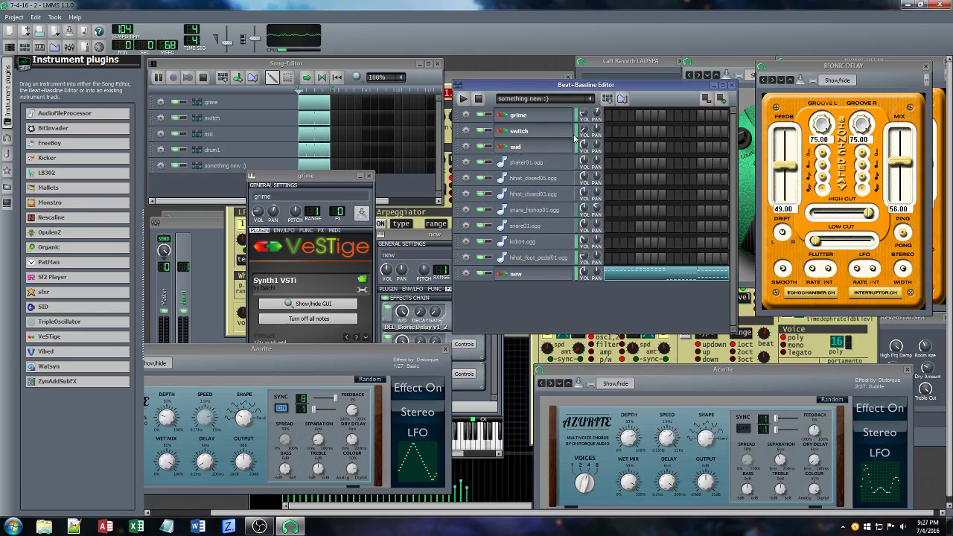
drag(586, 115, 586, 114)
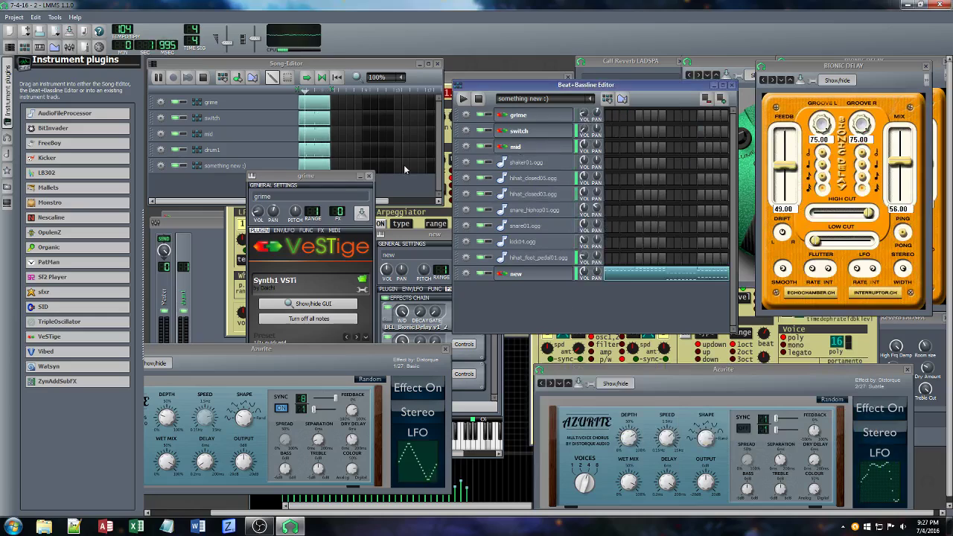
Close the grime instrument window and adjust the FX 1 channel fader in the FX-Mixer
click(367, 175)
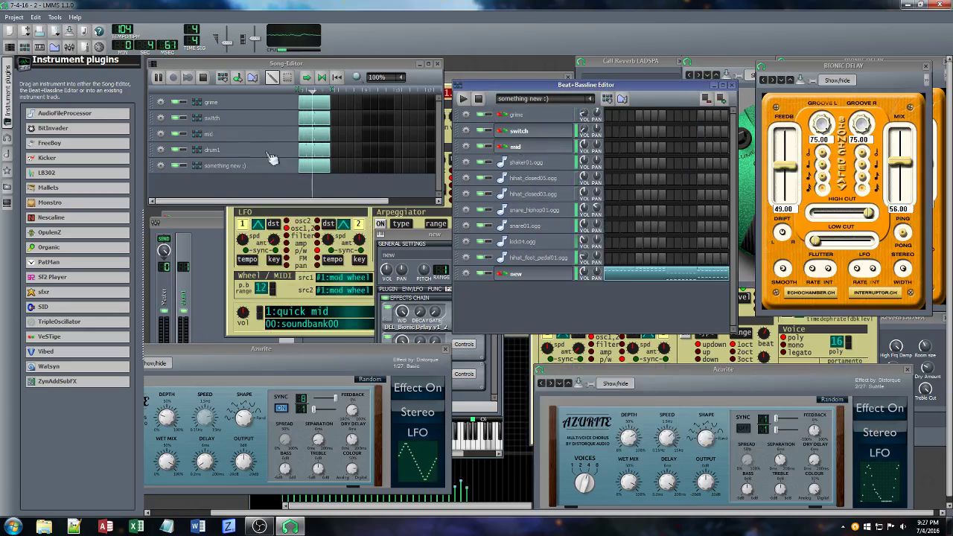
click(216, 285)
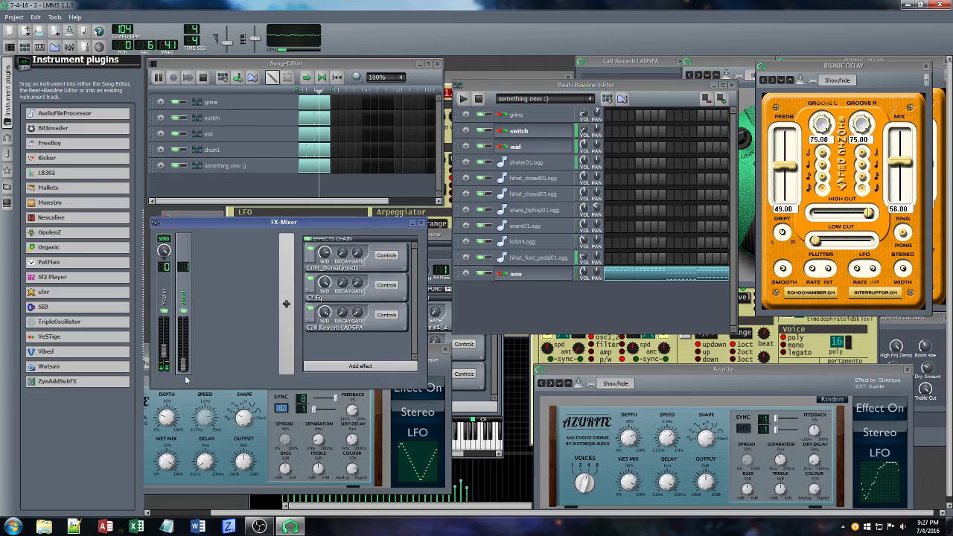
drag(186, 369, 194, 368)
Close the two Synth1 windows overlapping the Beat+Bassline Editor and the Azurite effect
click(500, 77)
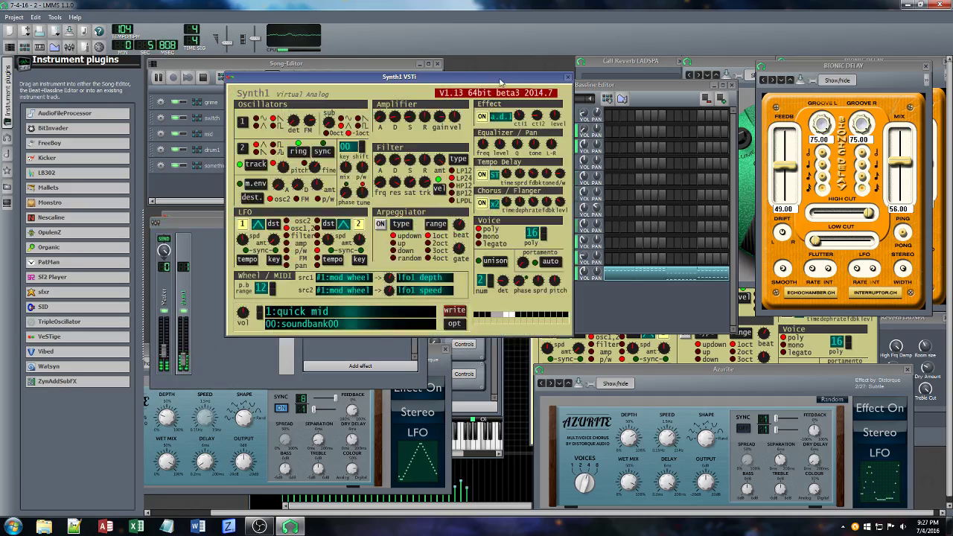
click(569, 76)
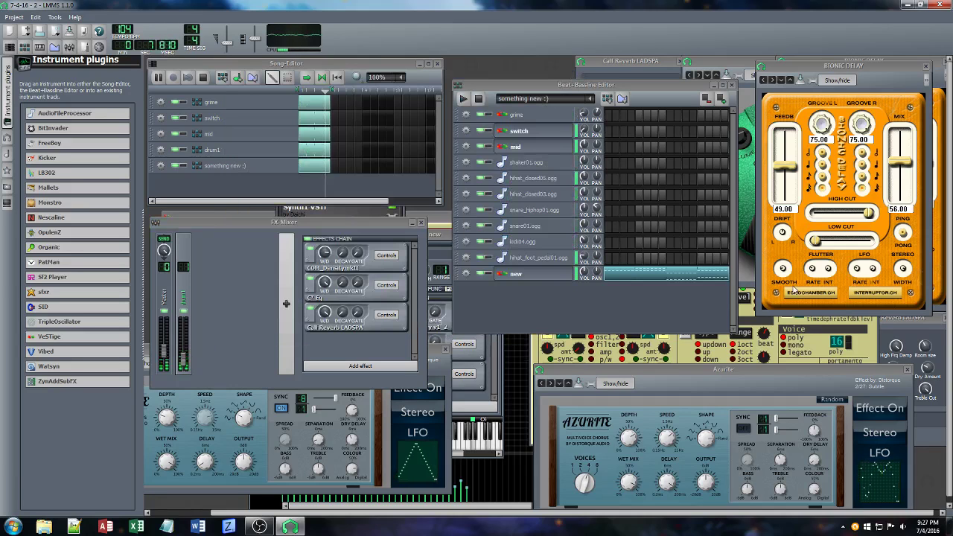
click(877, 343)
click(873, 186)
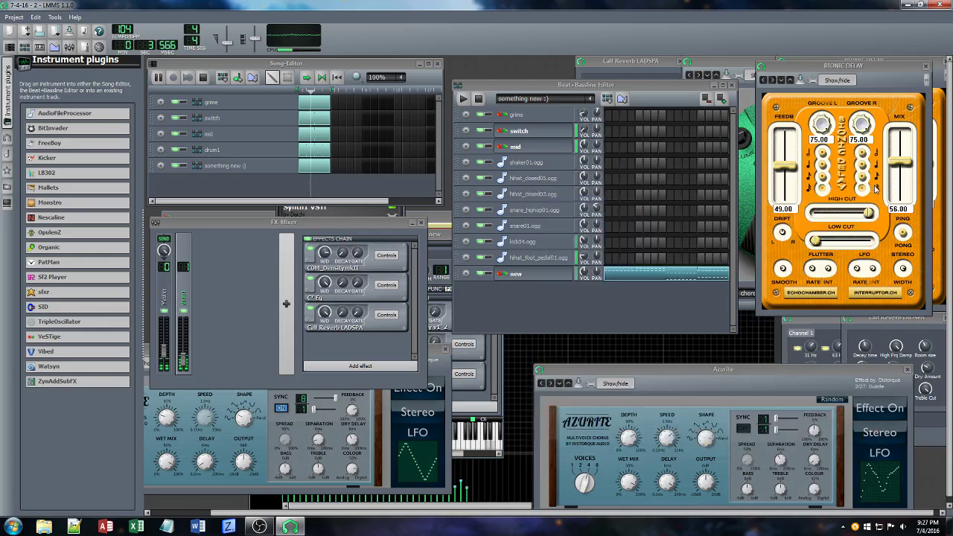
Open the new instrument's Synth1 and close the leftover Azurite, Bionic Delay, Face Bender and Calf Reverb windows
click(516, 273)
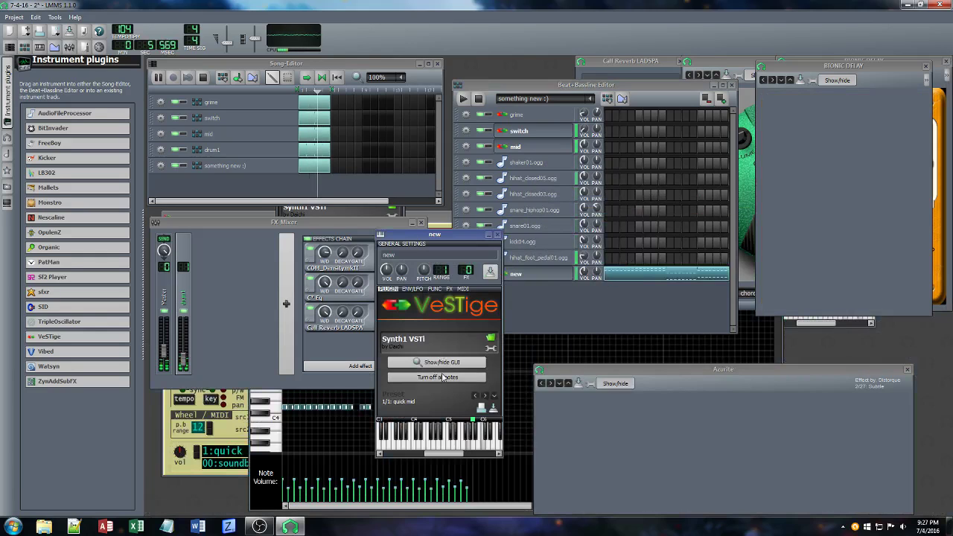
click(445, 363)
click(909, 369)
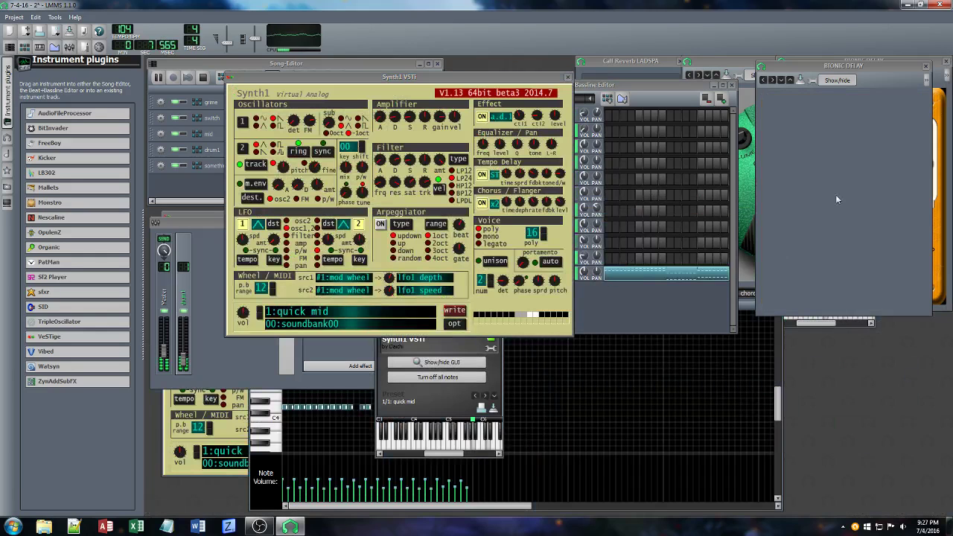
drag(940, 65, 883, 89)
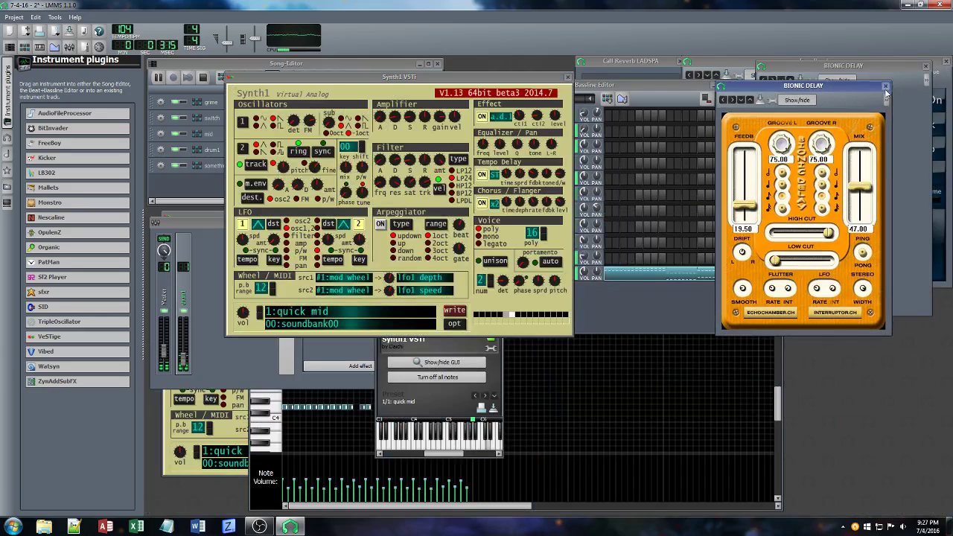
click(887, 85)
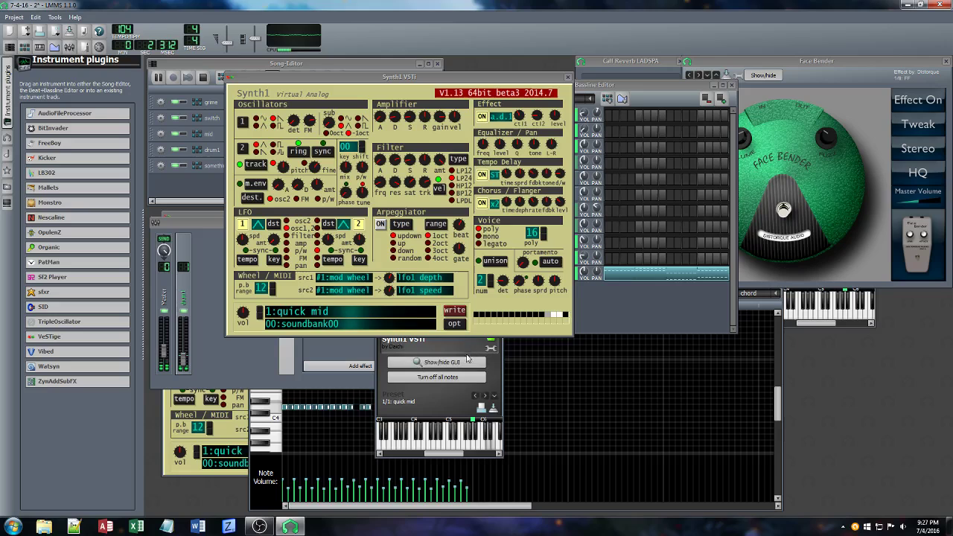
click(946, 61)
click(679, 61)
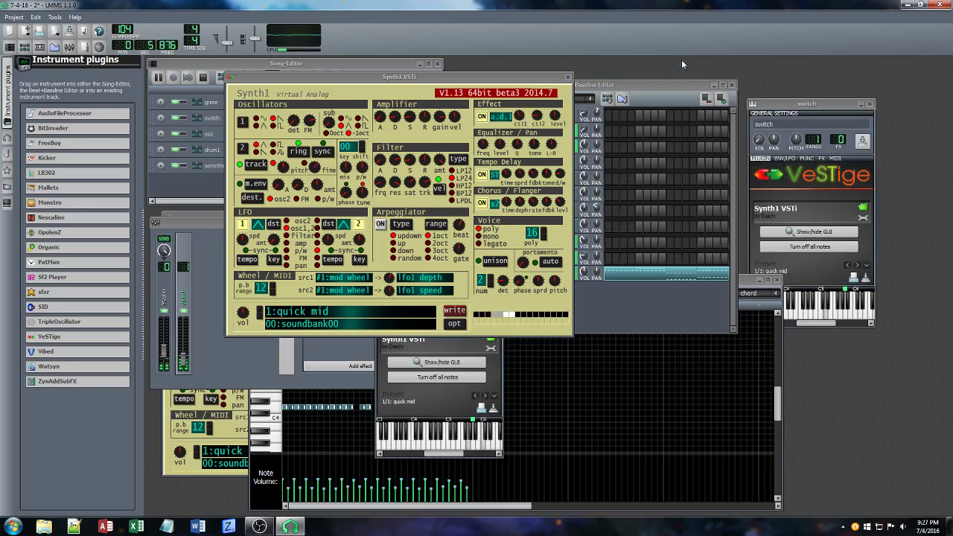
Close the FX-Mixer and the second Synth1 window behind it
click(192, 223)
drag(253, 222, 347, 298)
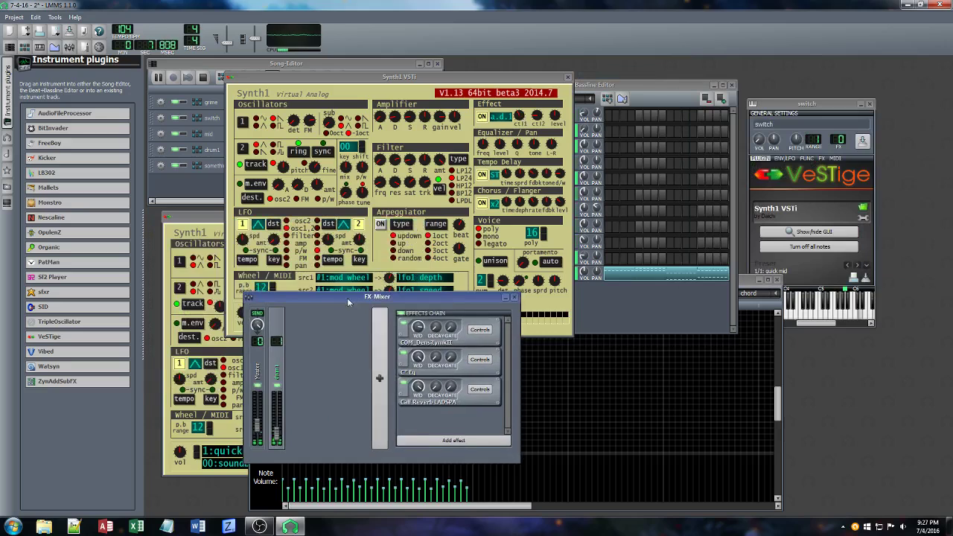
click(514, 297)
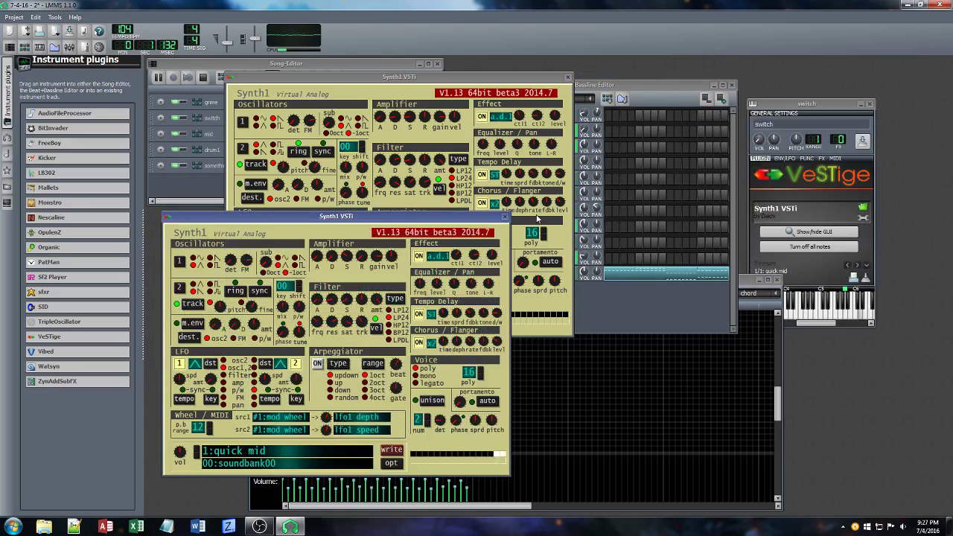
click(504, 218)
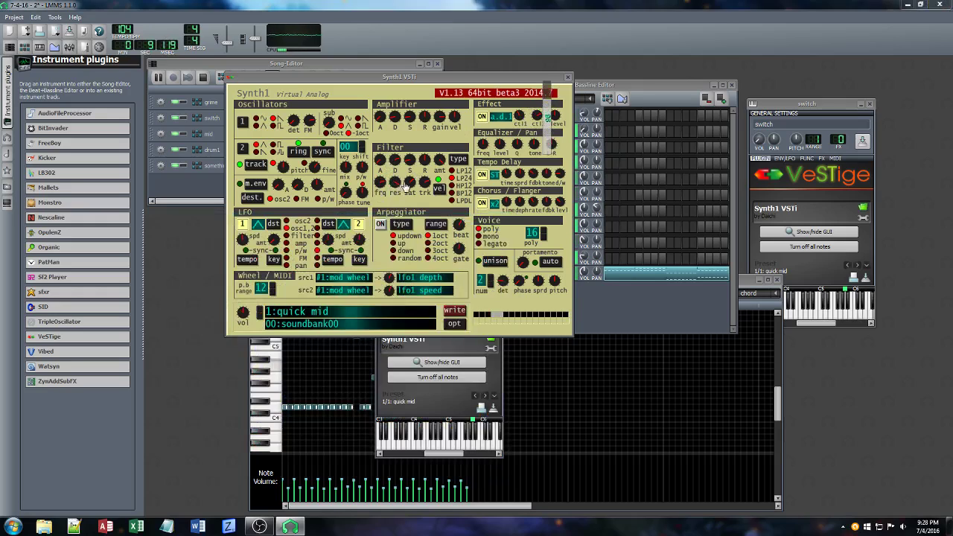
Adjust the filter tracking and the effect level in the new instrument's Synth1
drag(423, 182, 421, 139)
drag(423, 183, 423, 165)
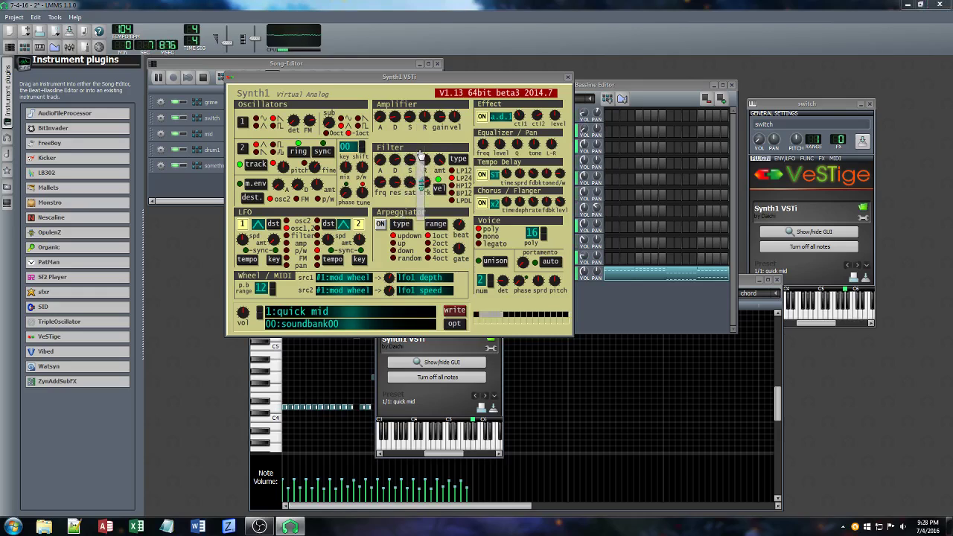
drag(549, 116, 551, 96)
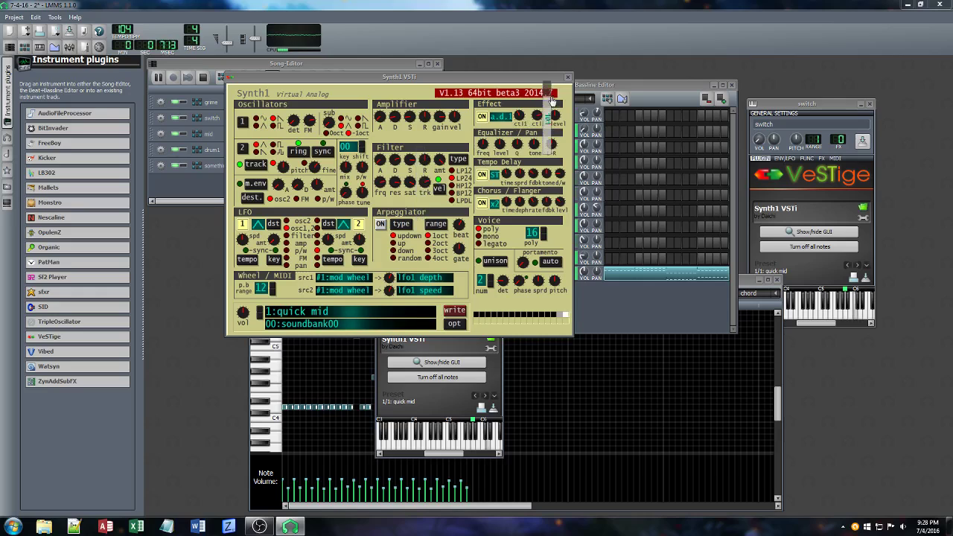
Add the C* Eq effect to the new instrument's effects chain
click(448, 399)
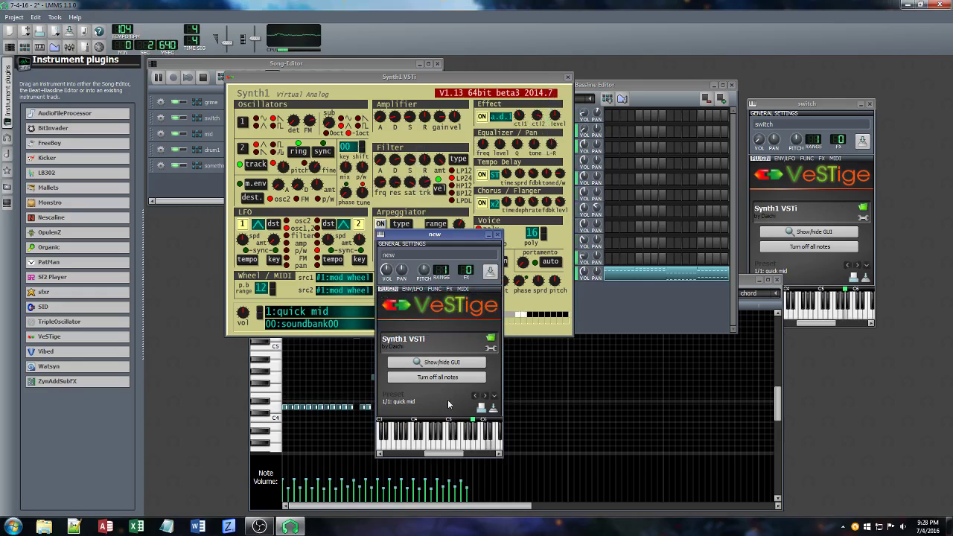
click(451, 288)
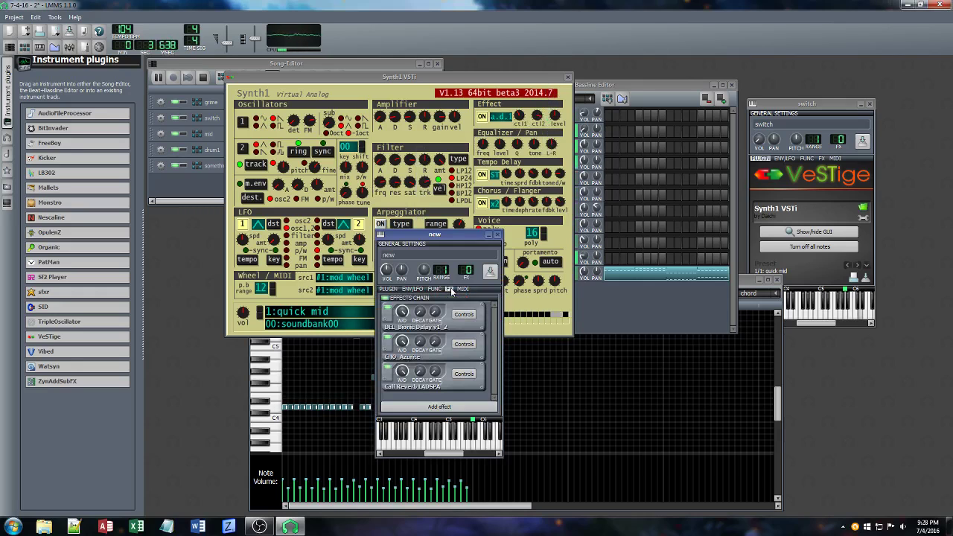
click(446, 406)
text(eq)
key(Return)
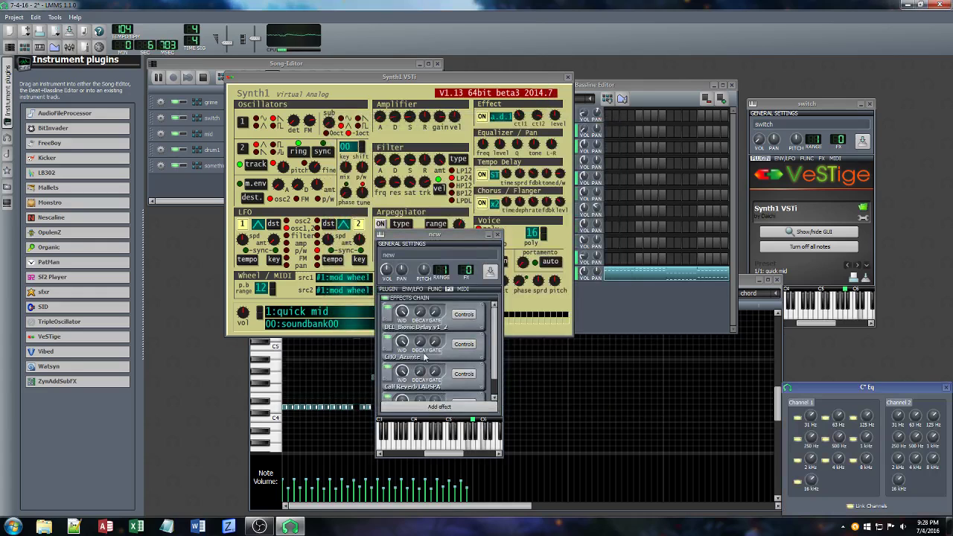
Open the new instrument's Azurite controls and adjust the 1 kHz and 2 kHz bands in C* Eq
click(464, 344)
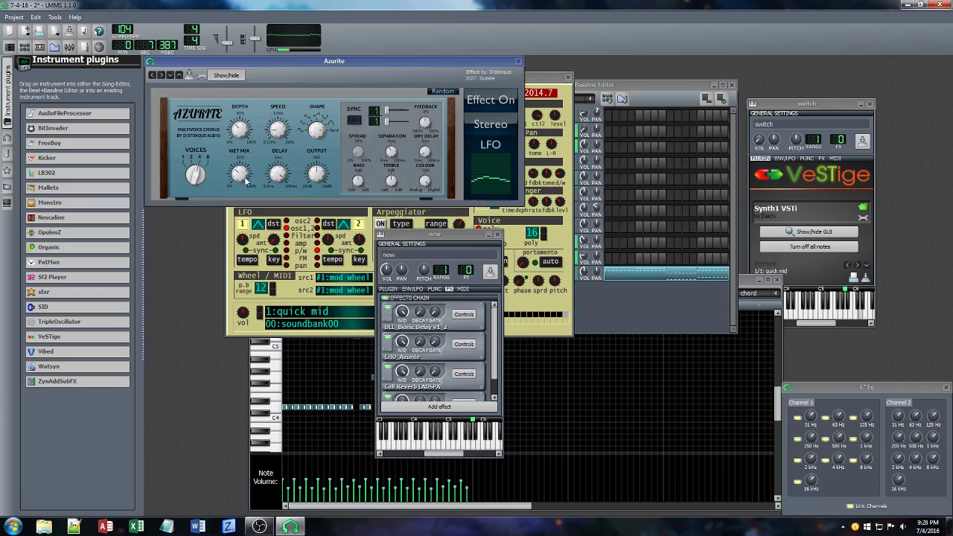
click(866, 438)
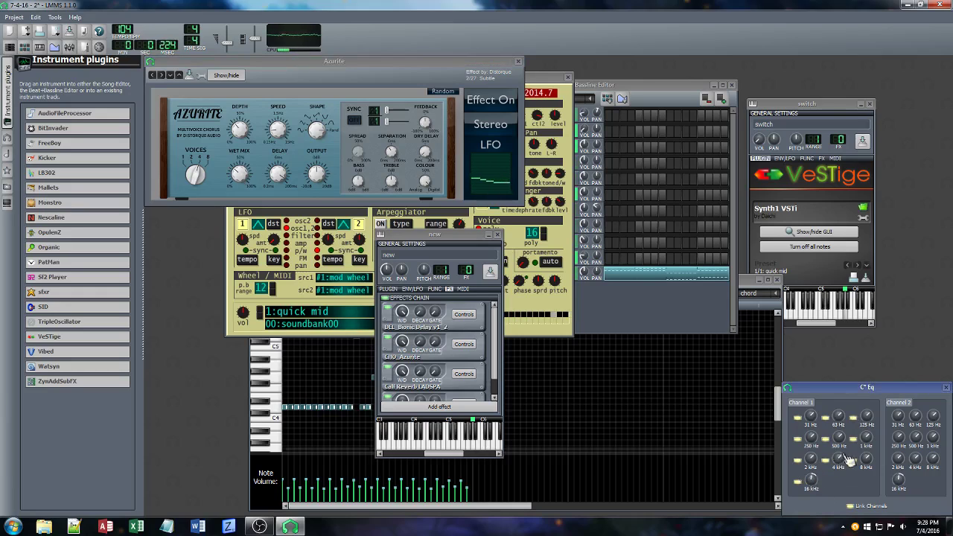
drag(867, 438, 866, 420)
click(811, 459)
drag(812, 459, 840, 448)
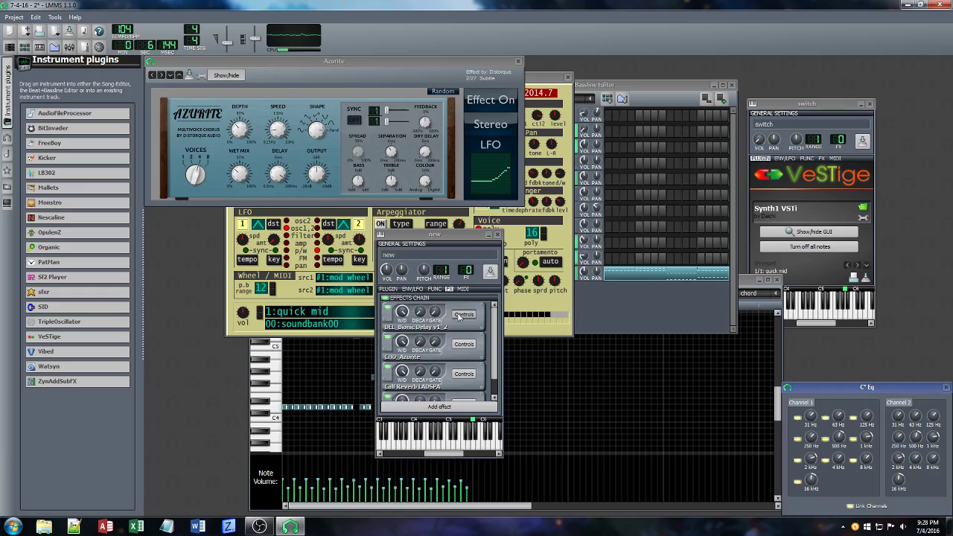
Adjust the wet level of the Bionic Delay in the new instrument's effects chain
click(402, 311)
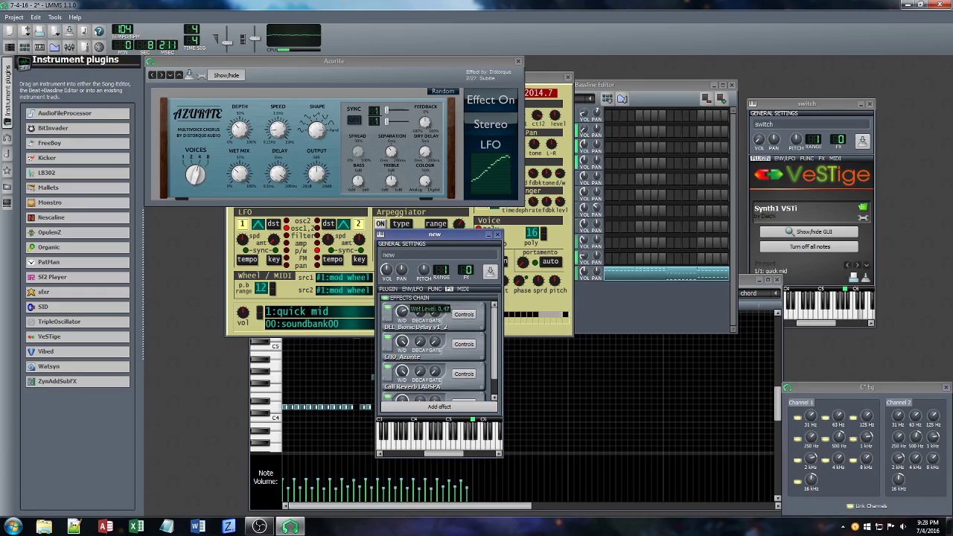
drag(402, 311, 403, 317)
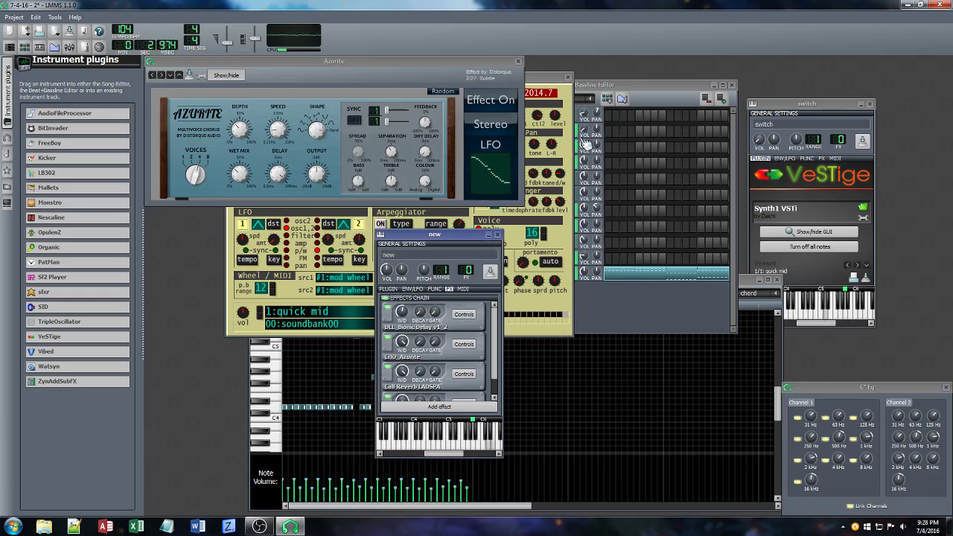
click(858, 451)
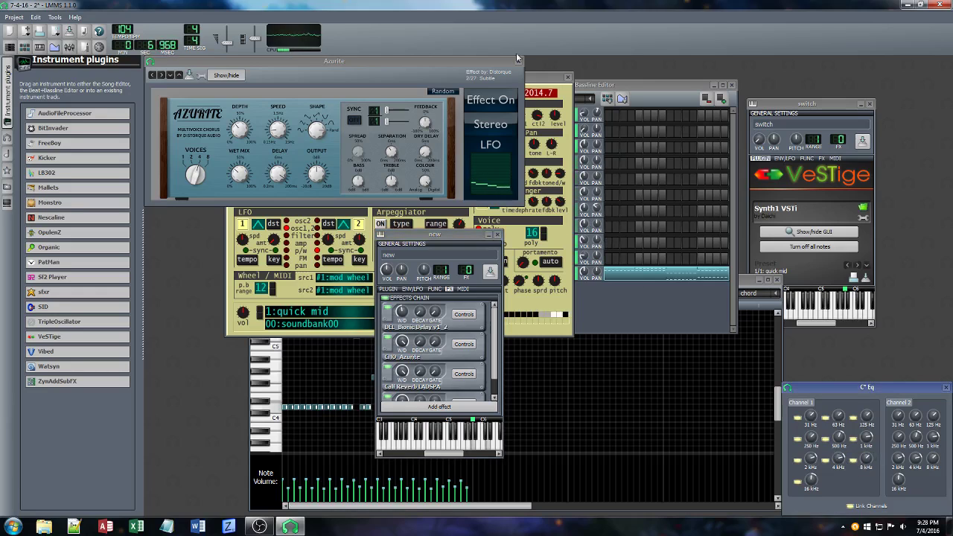
Readjust the effect level in the new instrument's Synth1 and move its window clear of the Beat+Bassline Editor
click(541, 79)
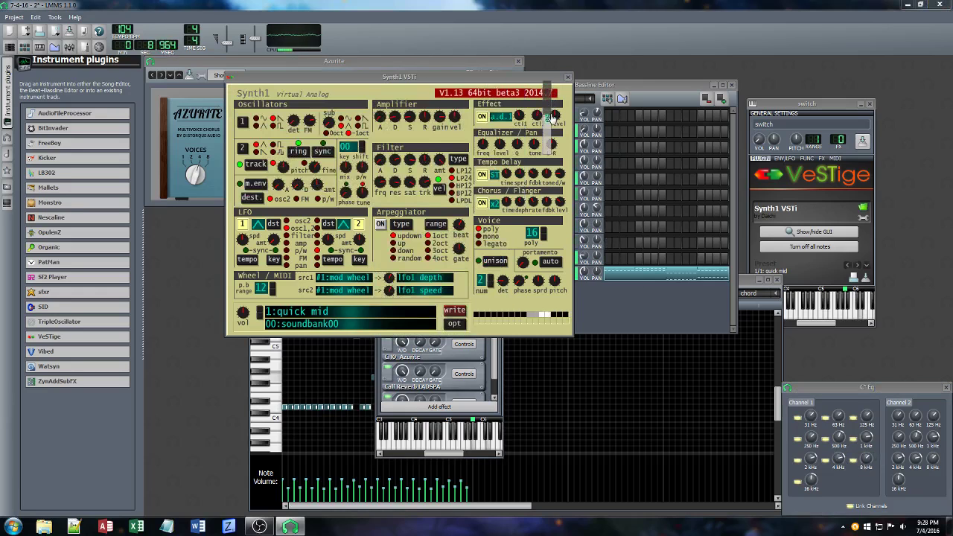
drag(551, 116, 553, 127)
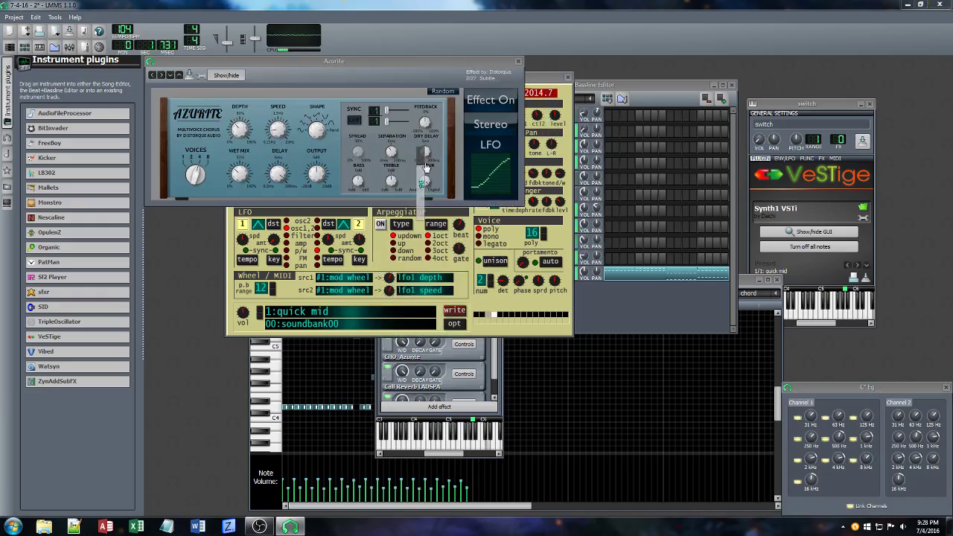
click(535, 81)
drag(535, 80, 716, 230)
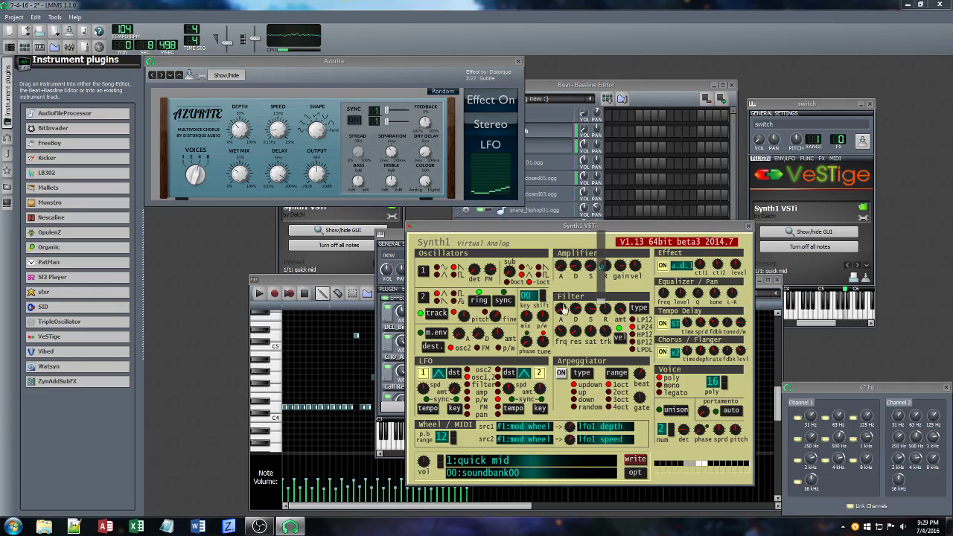
Reopen the new instrument's Azurite controls and adjust the filter settings in its Synth1
click(391, 236)
click(462, 346)
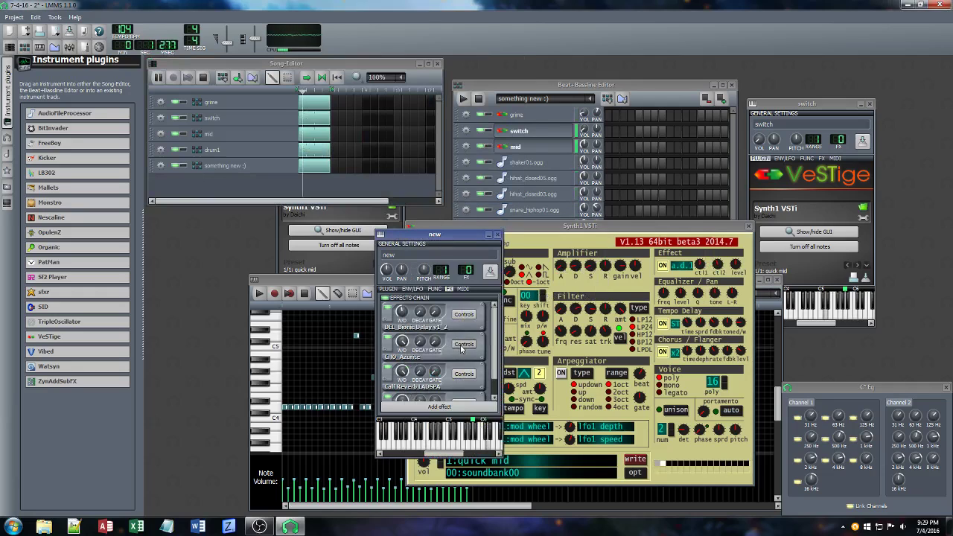
click(464, 344)
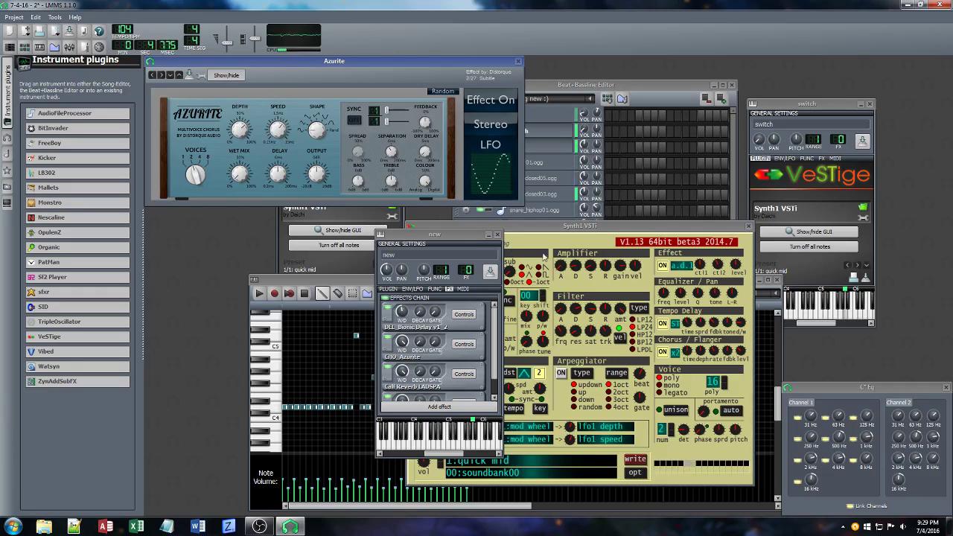
click(593, 228)
mouse_move(587, 334)
mouse_down()
mouse_move(587, 359)
mouse_move(589, 322)
mouse_up()
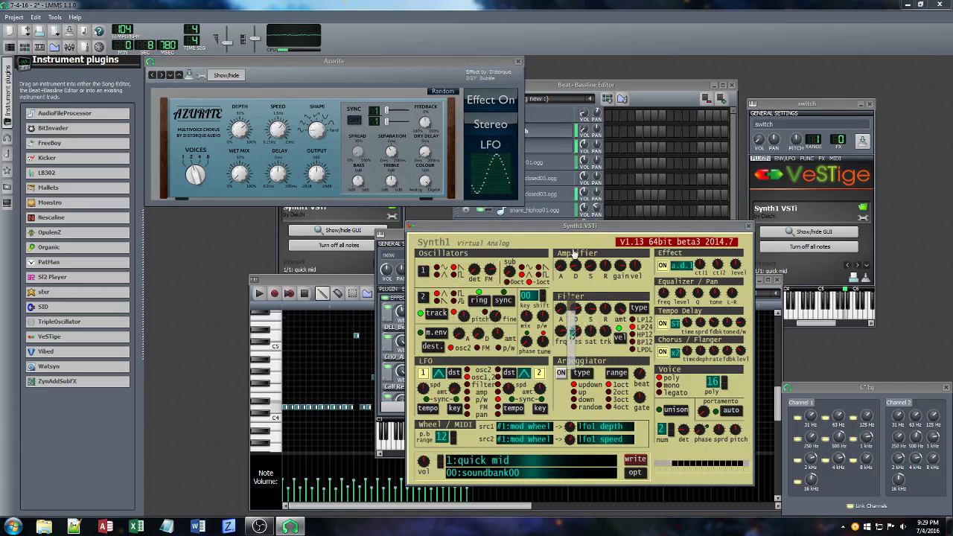
Rebalance the grime and mid volumes in the Beat+Bassline Editor, with grime at 54%, and mute the grime and new tracks
click(583, 127)
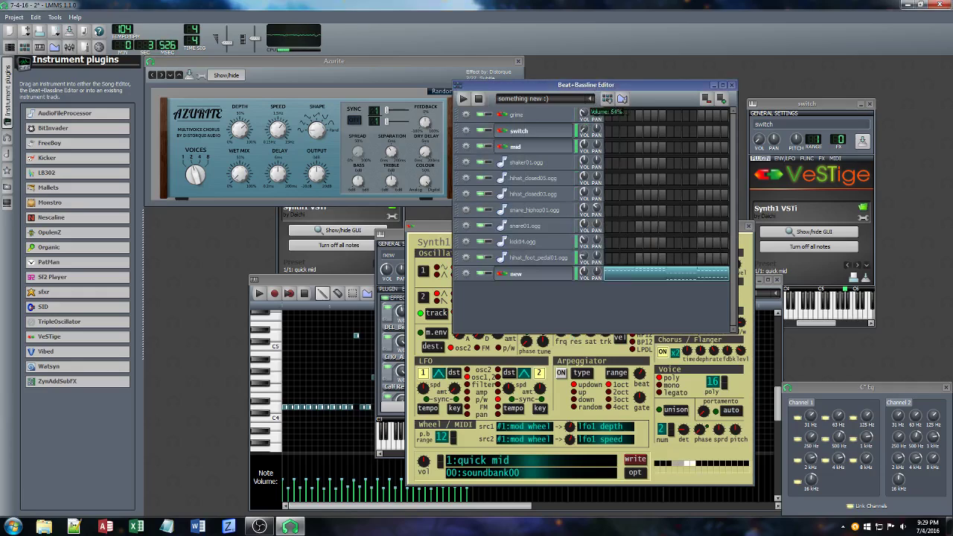
click(483, 115)
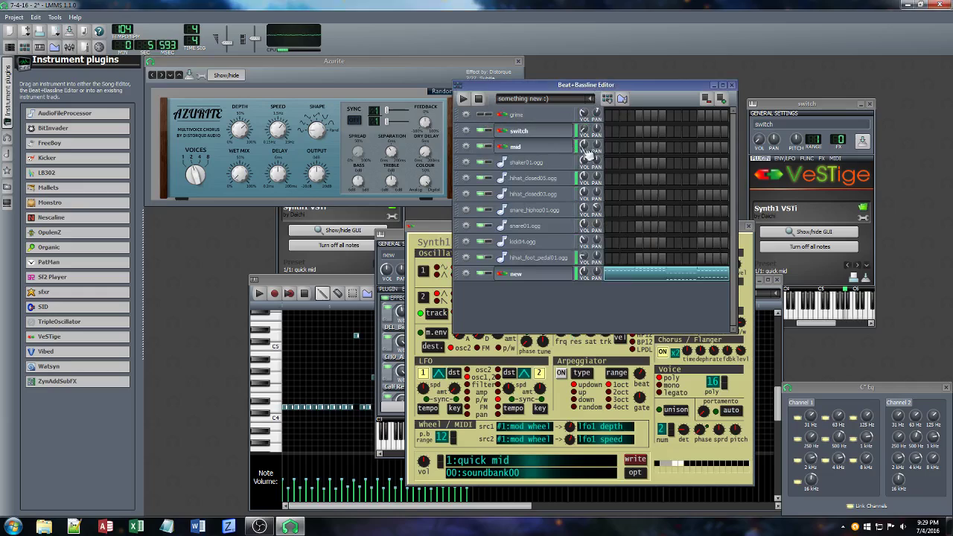
drag(590, 140, 590, 134)
click(482, 273)
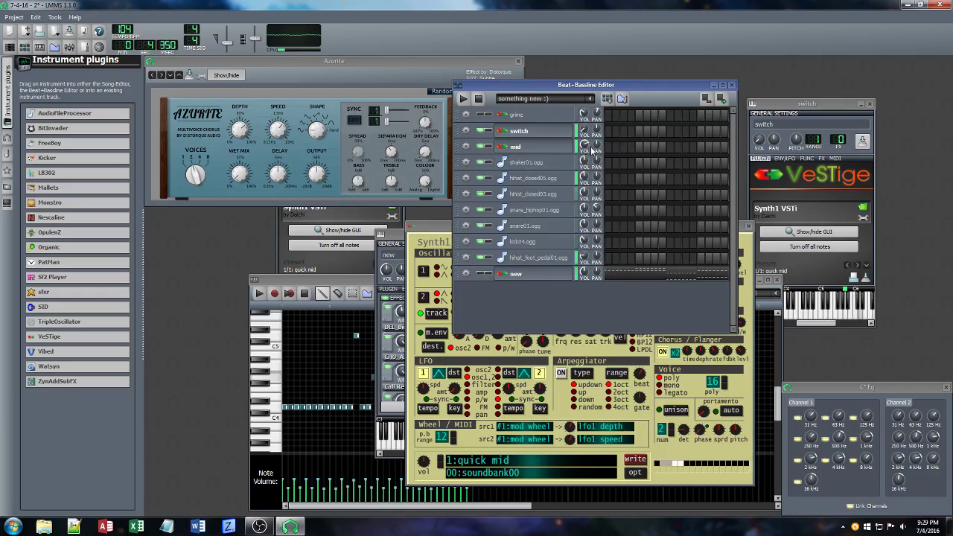
click(483, 114)
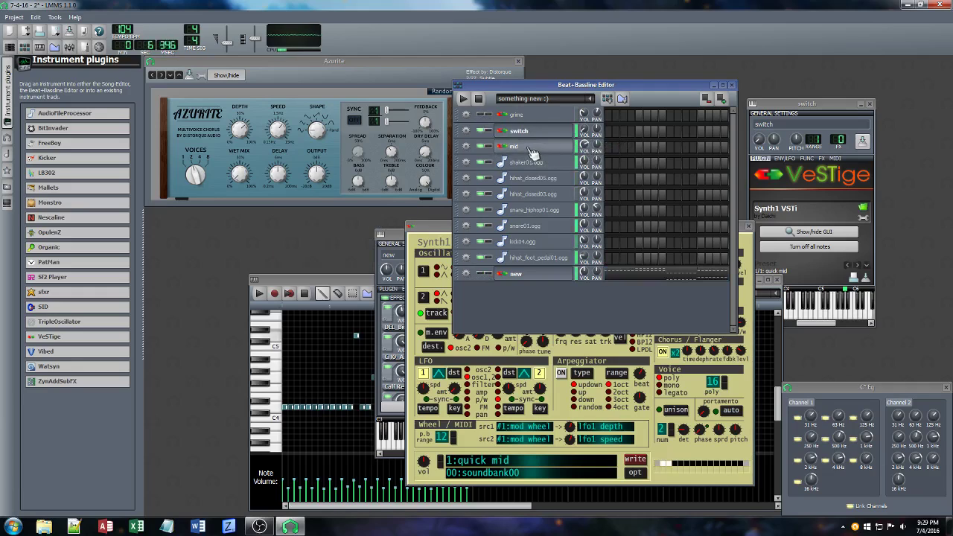
Adjust the effect level in the mid instrument's Synth1, set the instrument's panning to 21.6, and close the old Azurite window
click(516, 147)
click(339, 232)
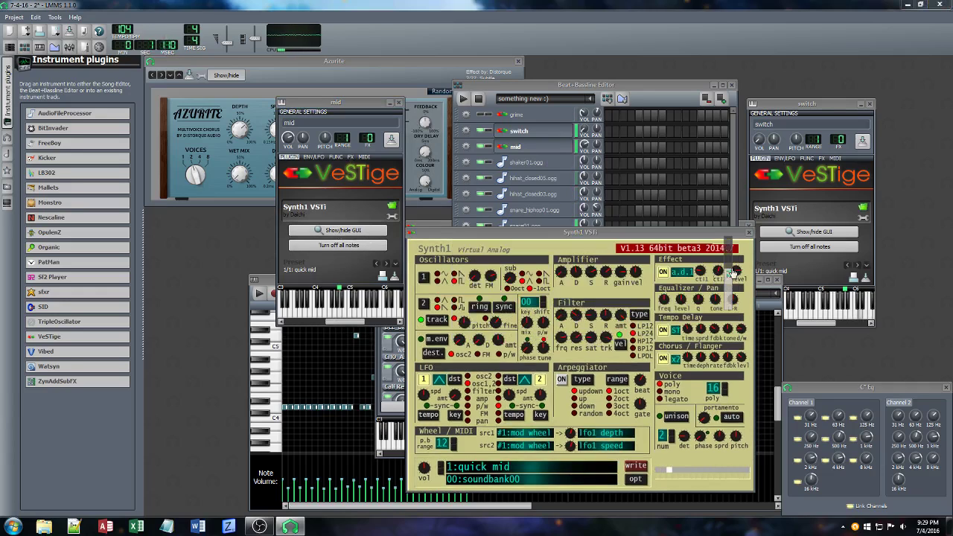
drag(733, 263, 731, 261)
scroll(731, 254, up, 5)
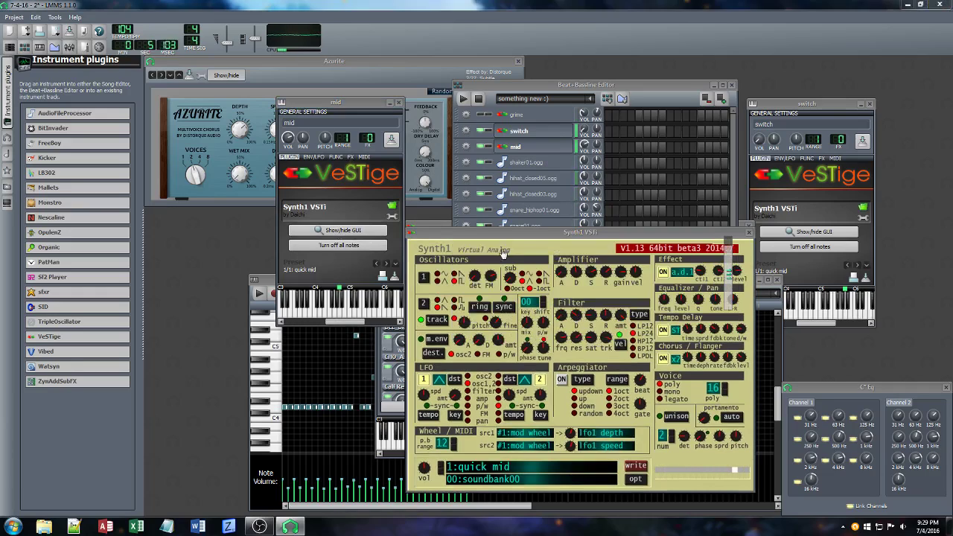
click(303, 142)
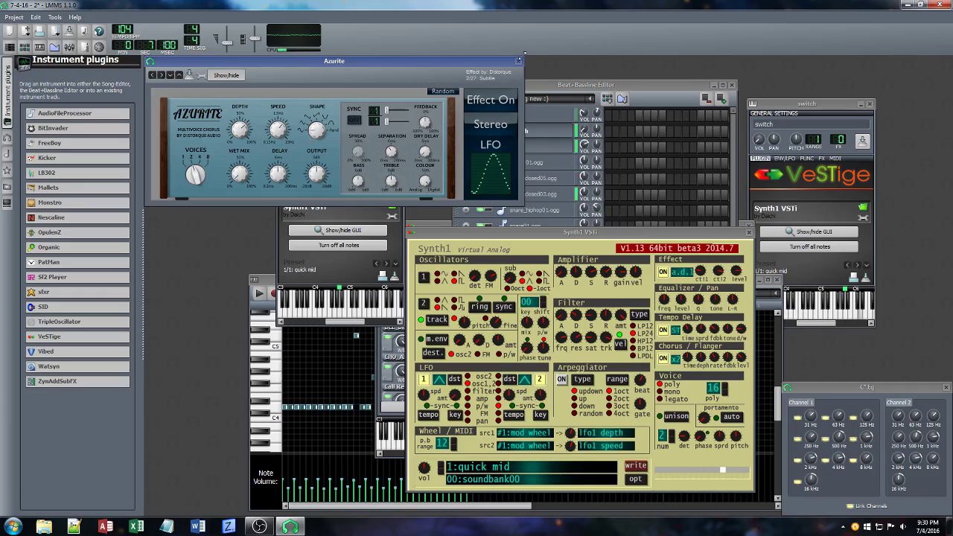
click(520, 62)
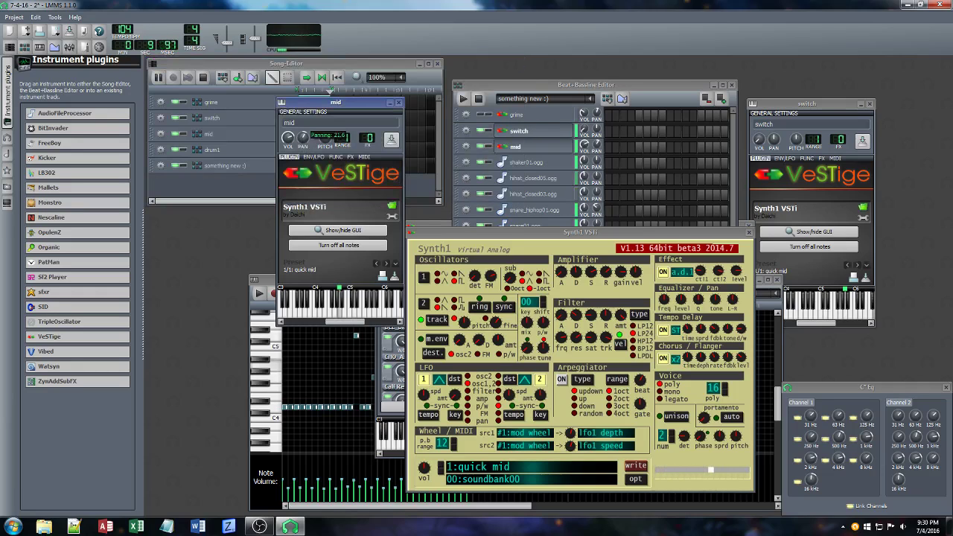
Open the Azurite controls from the mid instrument's effects chain and adjust the filter settings in its Synth1
click(350, 157)
click(372, 181)
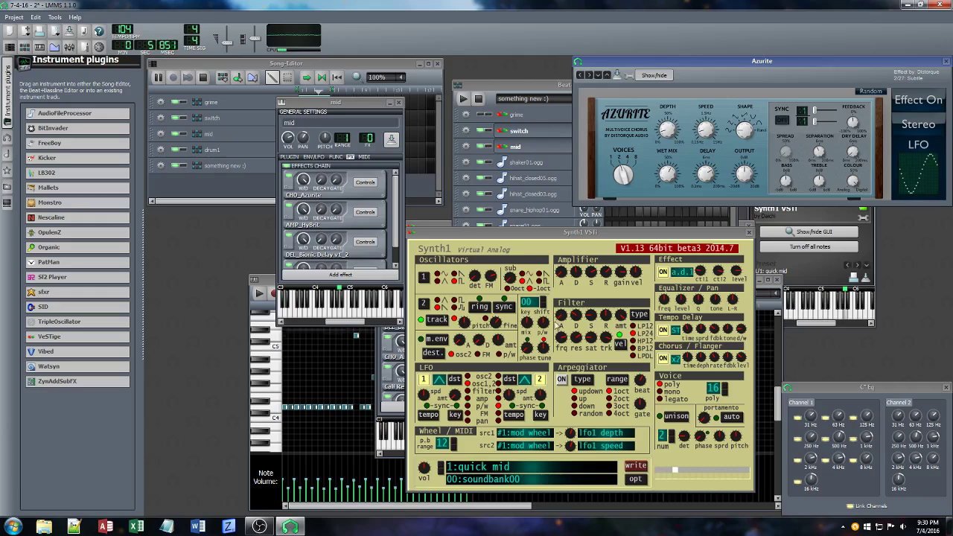
drag(604, 339, 590, 322)
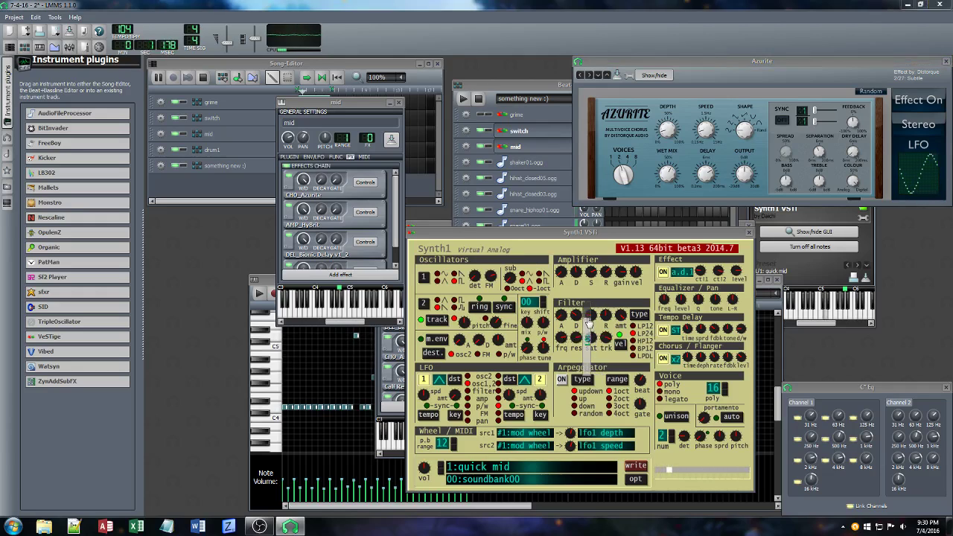
Open the mid instrument's HyBrit controls and set the instrument's panning to 24.4
click(365, 213)
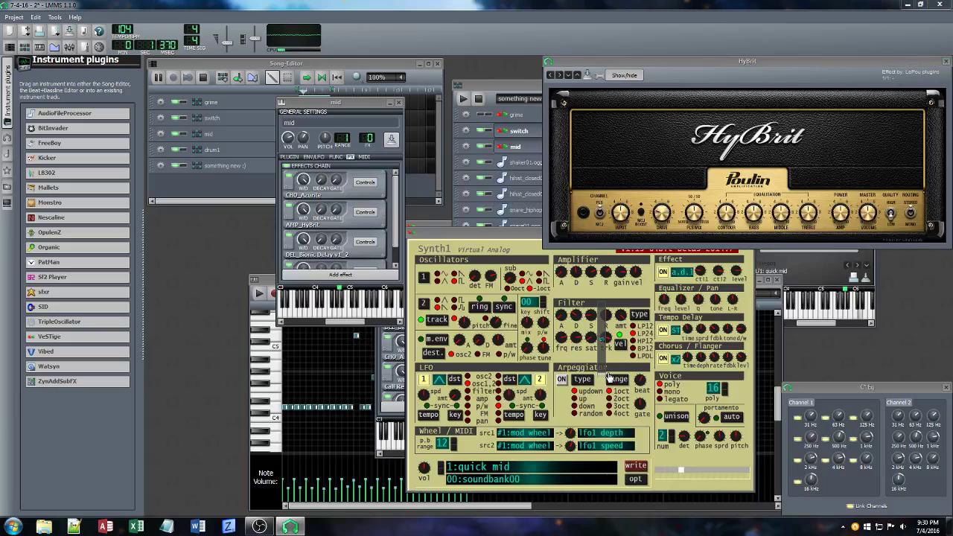
click(526, 239)
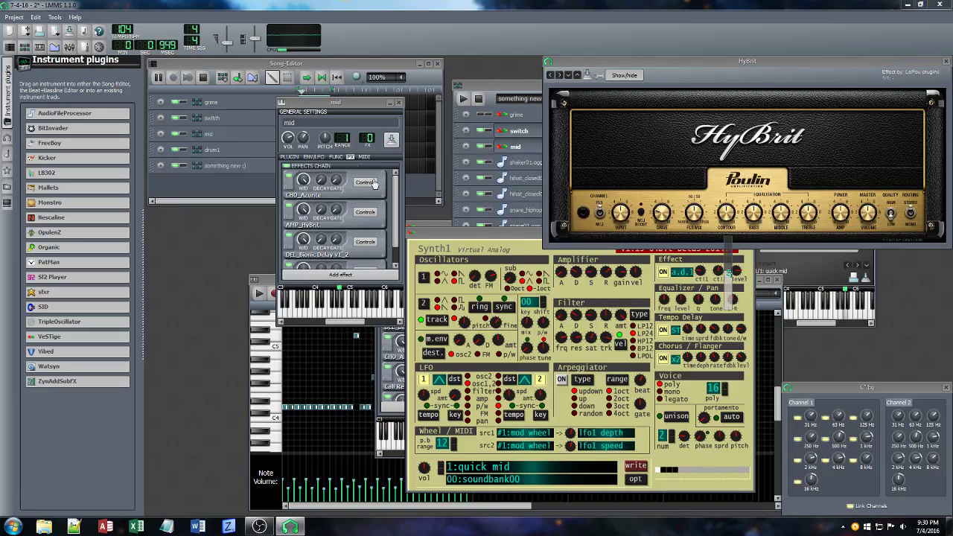
drag(303, 139, 304, 135)
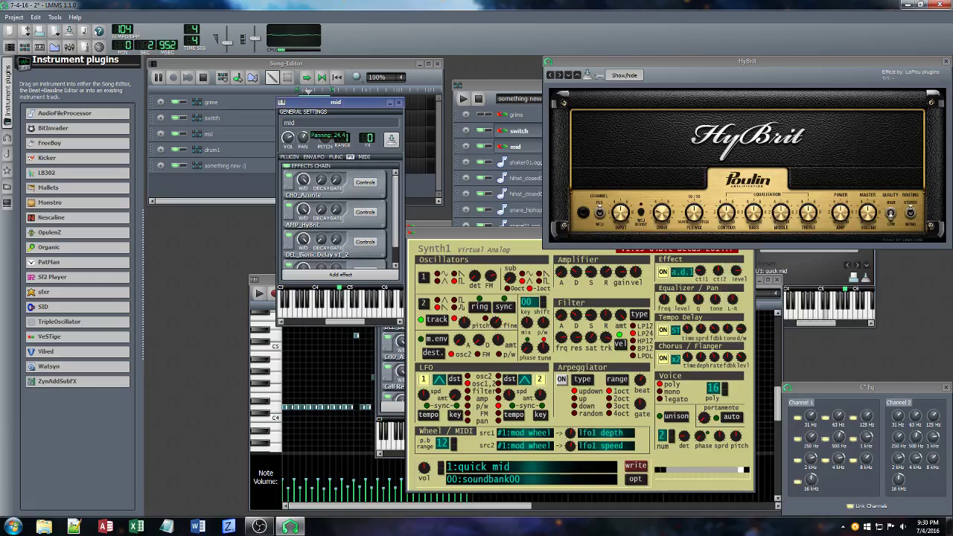
Open the mid instrument's Bionic Delay and set its mix to 9.50 and its feedback to 33.00
click(365, 241)
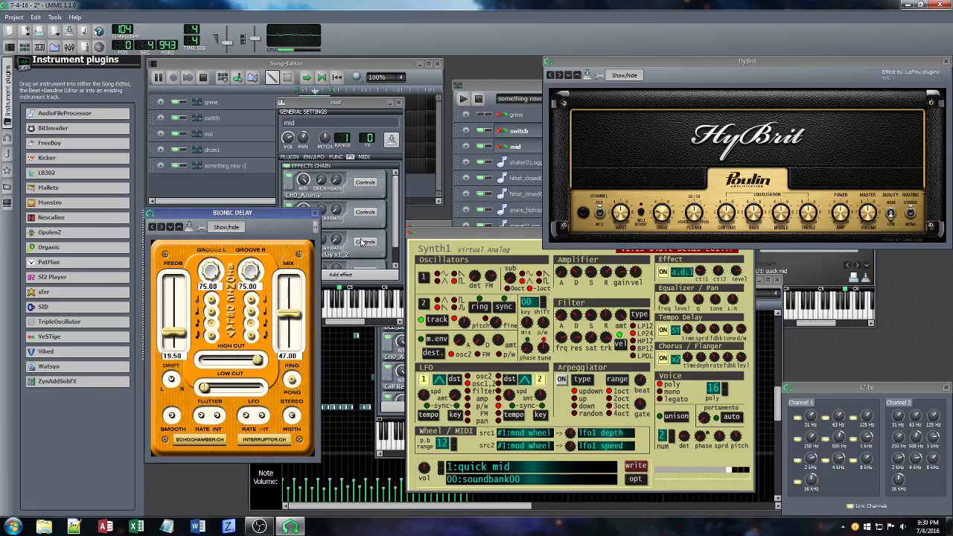
drag(292, 316, 293, 305)
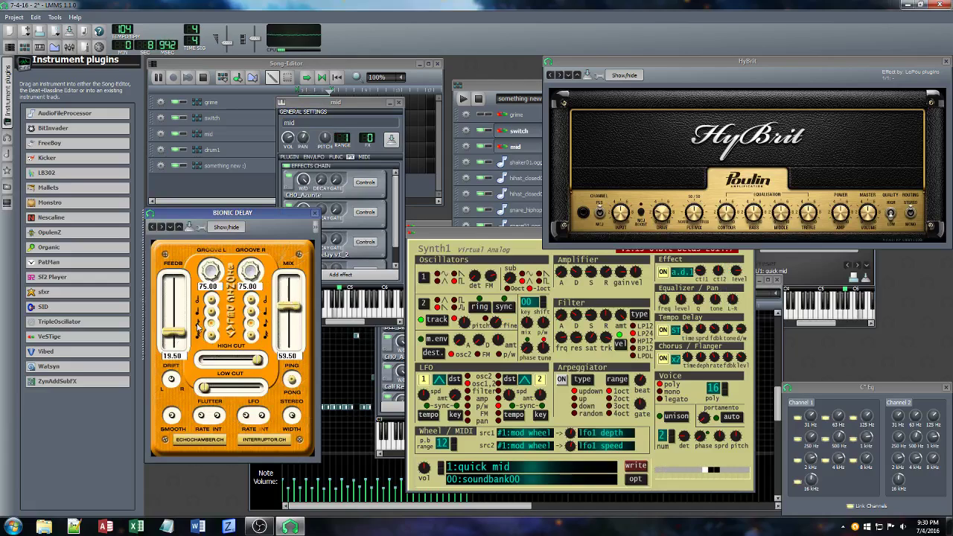
drag(177, 339, 177, 330)
click(325, 250)
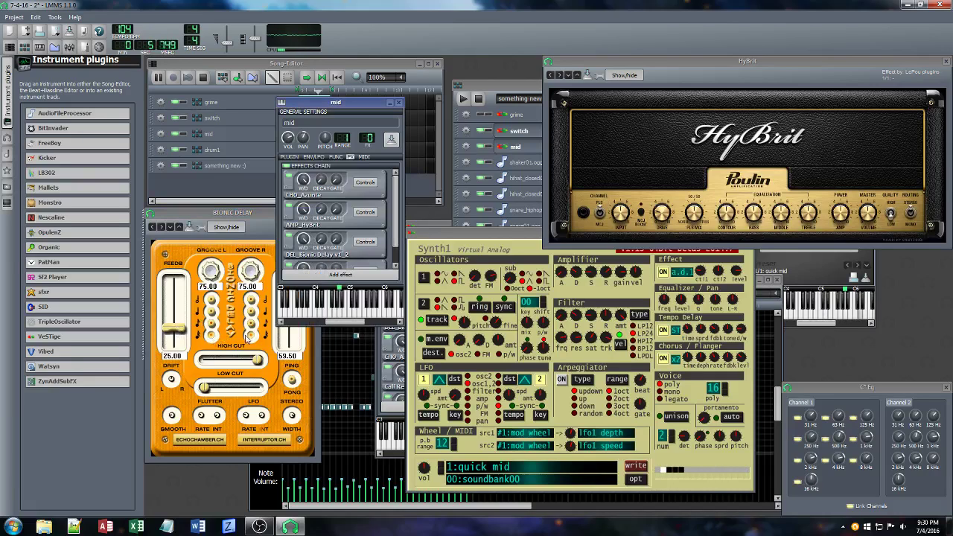
click(237, 218)
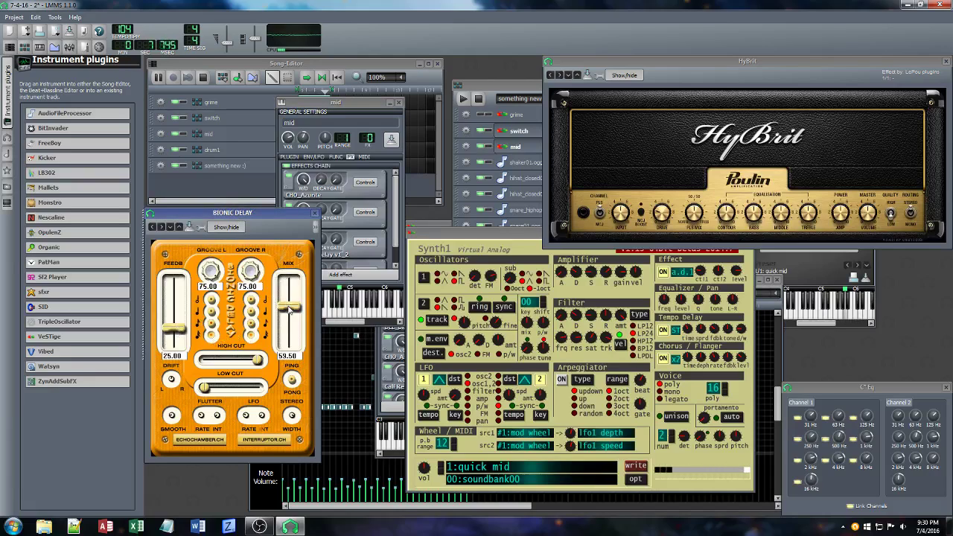
drag(289, 311, 295, 368)
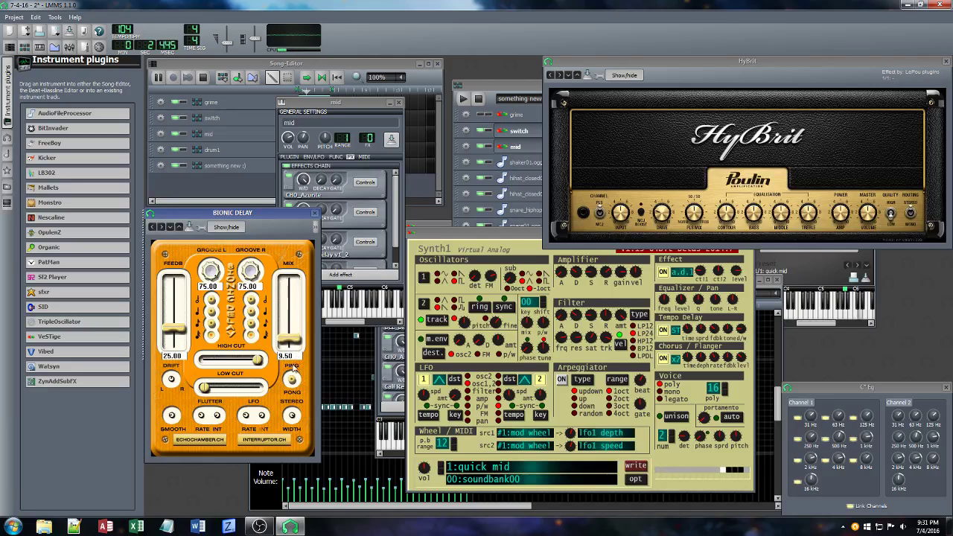
drag(175, 335, 178, 326)
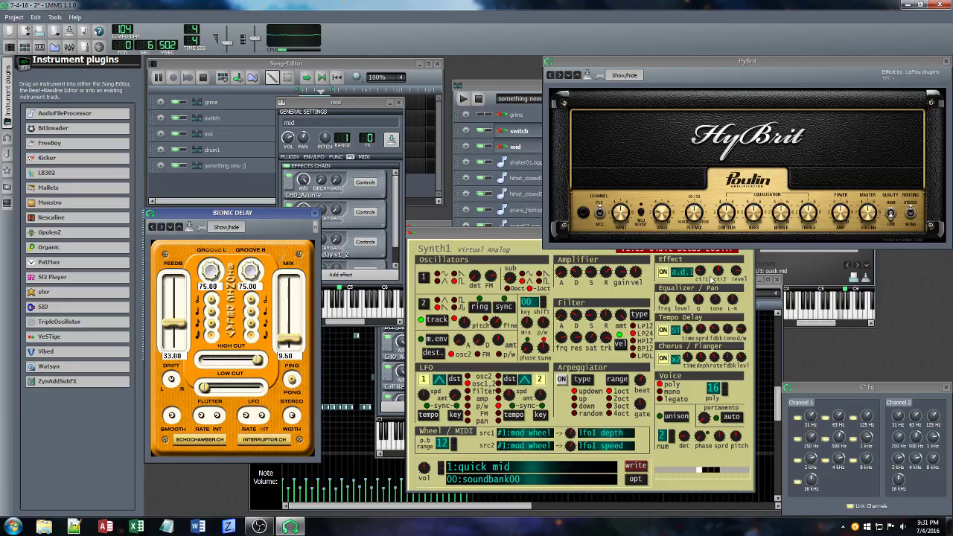
Readjust the effect level in the mid instrument's Synth1
drag(729, 273, 731, 269)
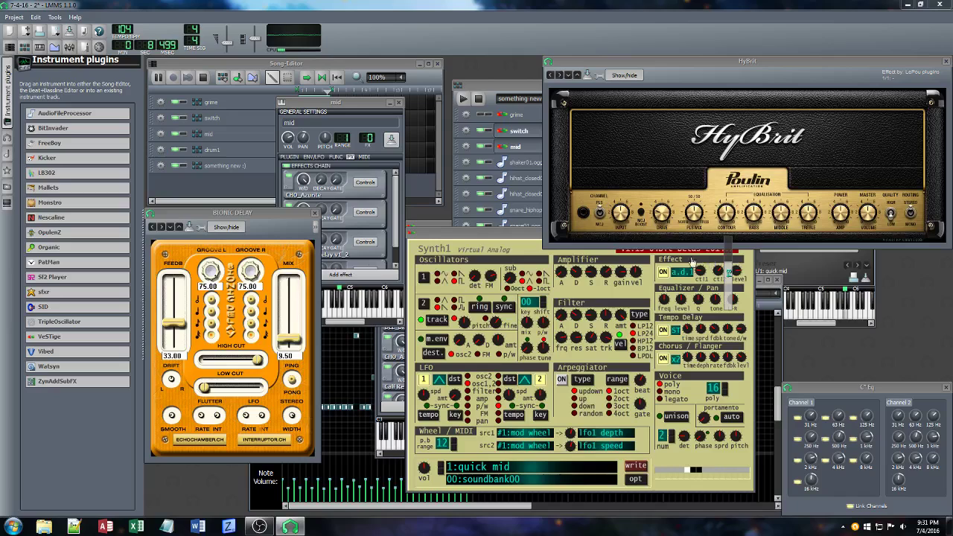
click(351, 109)
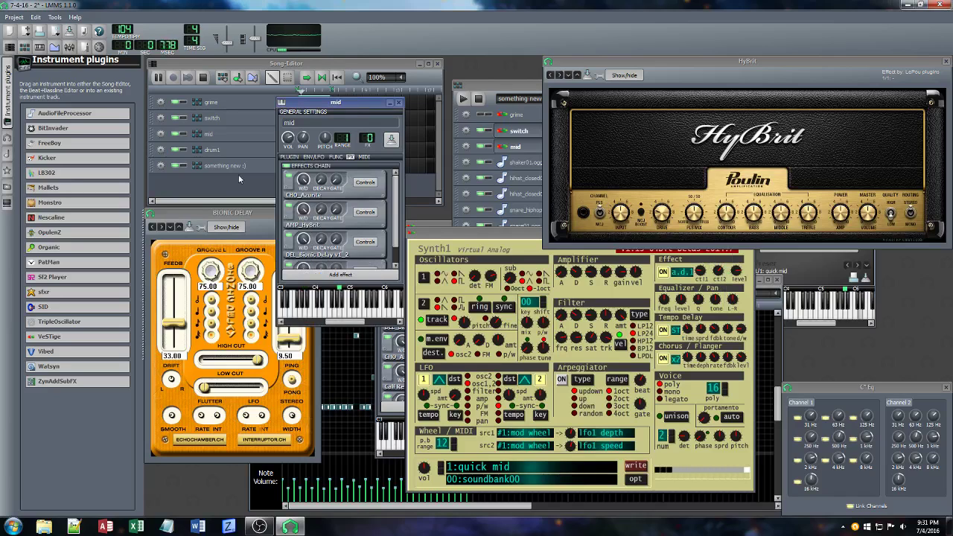
click(237, 216)
Raise the second channel's fader in the FX-Mixer and adjust the C* Eq bands, with 1 kHz at 8.73
click(68, 46)
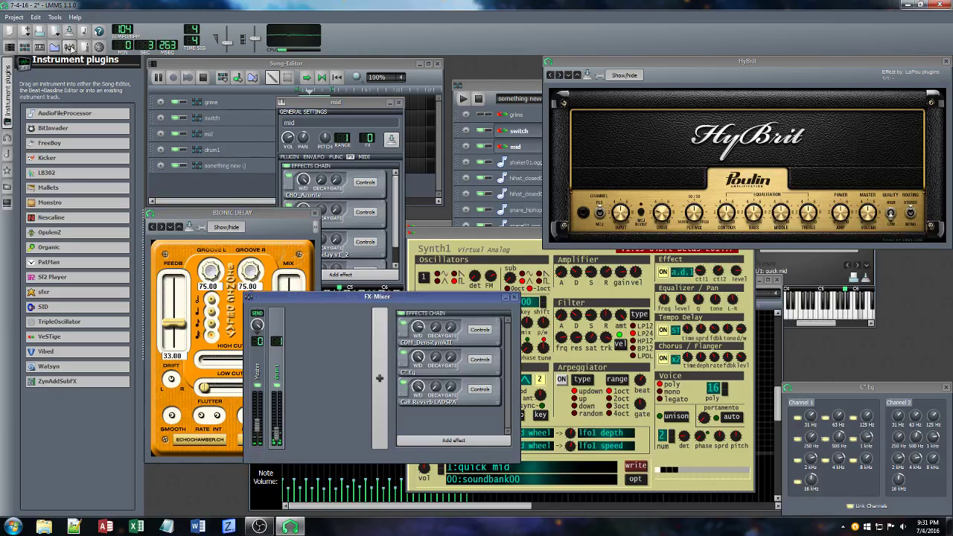
drag(276, 436, 281, 427)
click(487, 361)
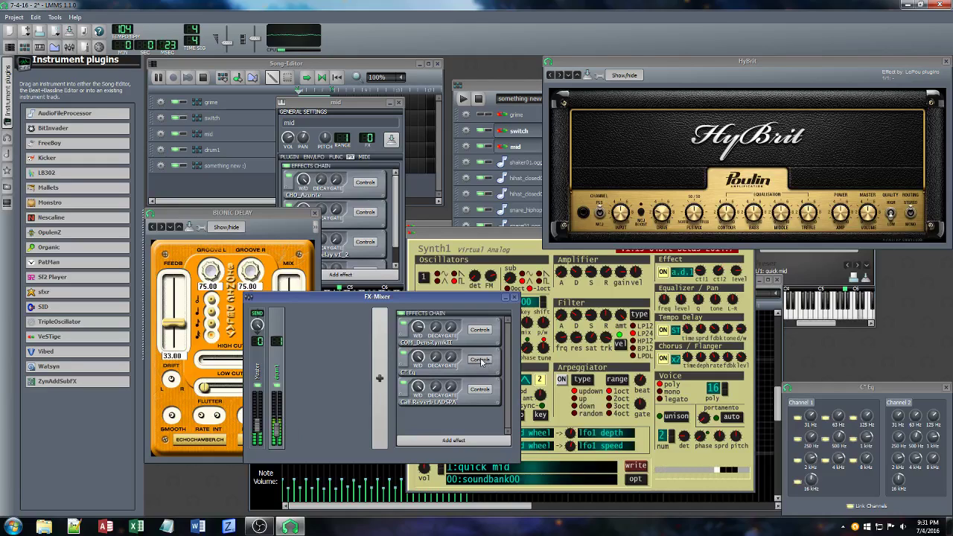
click(480, 361)
drag(548, 277, 550, 278)
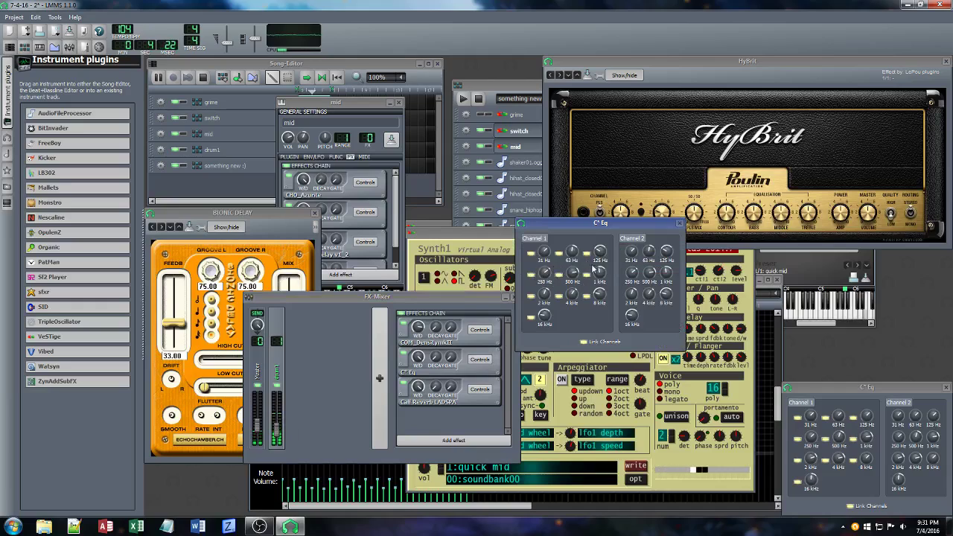
mouse_move(600, 252)
mouse_down()
mouse_move(606, 260)
mouse_move(607, 246)
mouse_up()
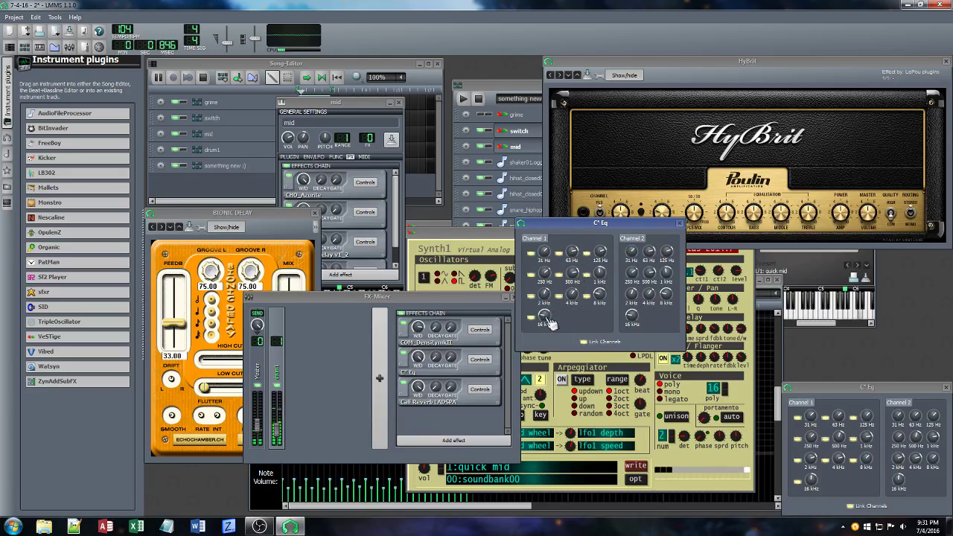
drag(545, 295, 584, 275)
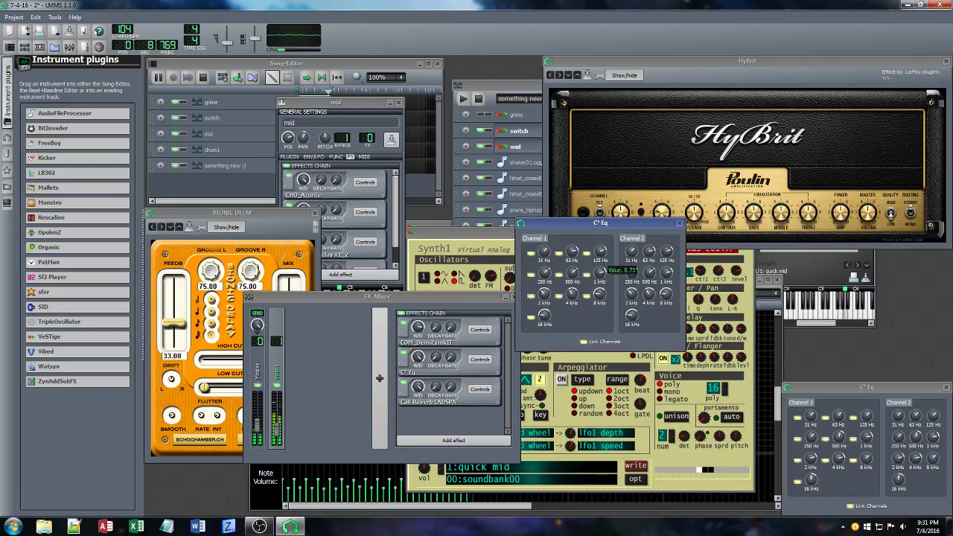
Close the mid instrument's window and adjust the mid track's volume in the Beat+Bassline Editor
click(268, 218)
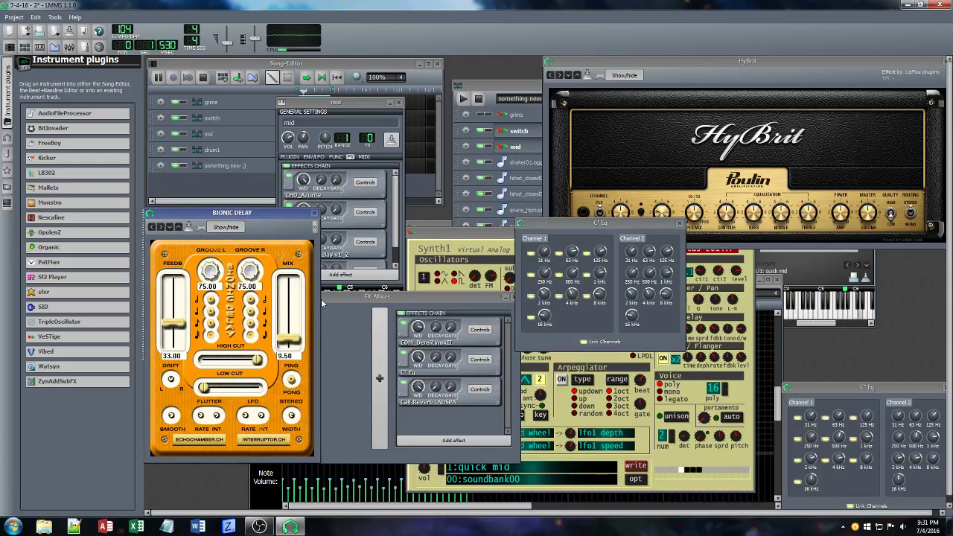
click(367, 103)
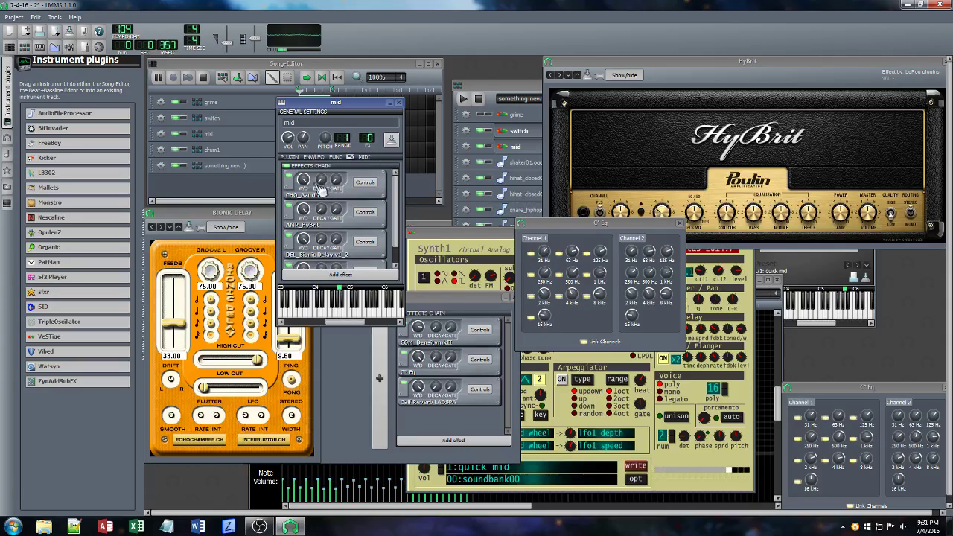
click(399, 105)
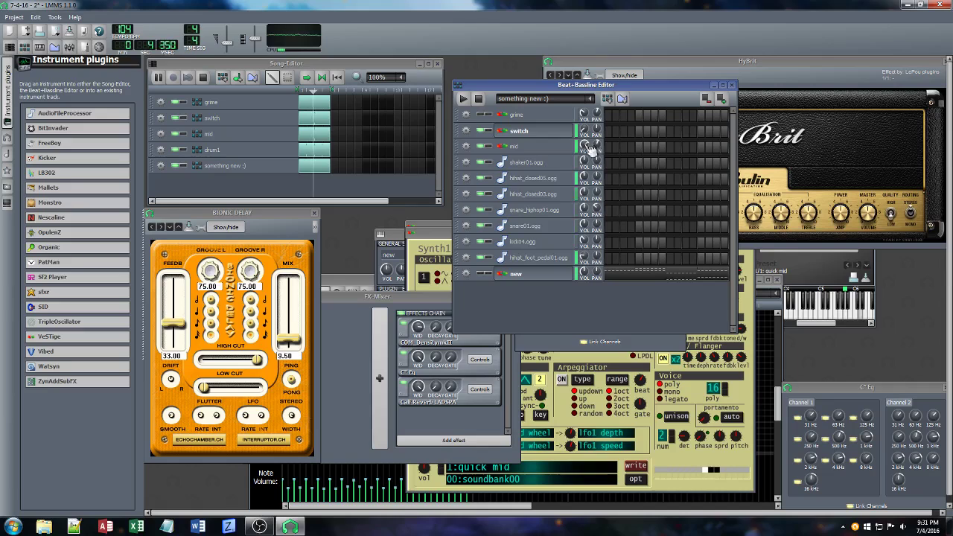
drag(586, 146, 586, 138)
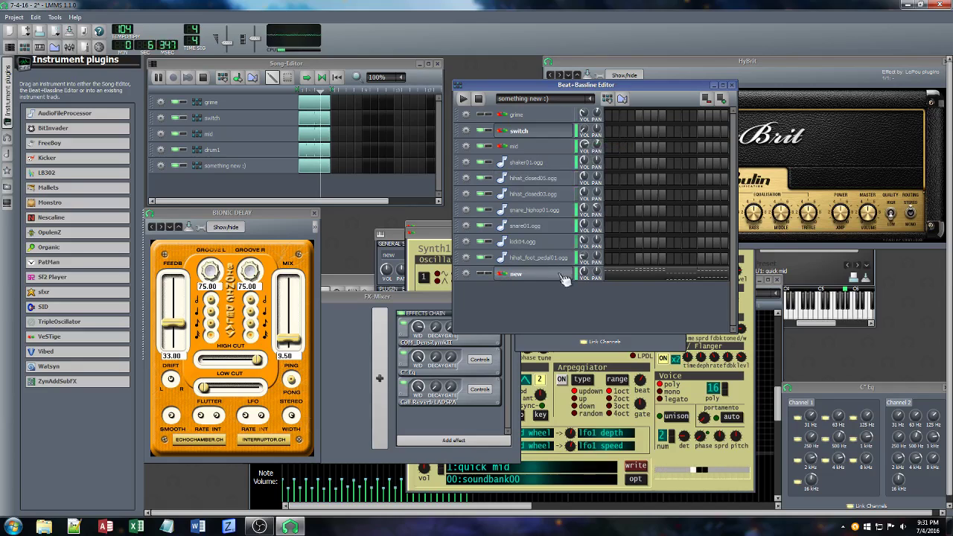
Unmute the new track in the Beat+Bassline Editor and set its volume to 48.9%
mouse_move(585, 270)
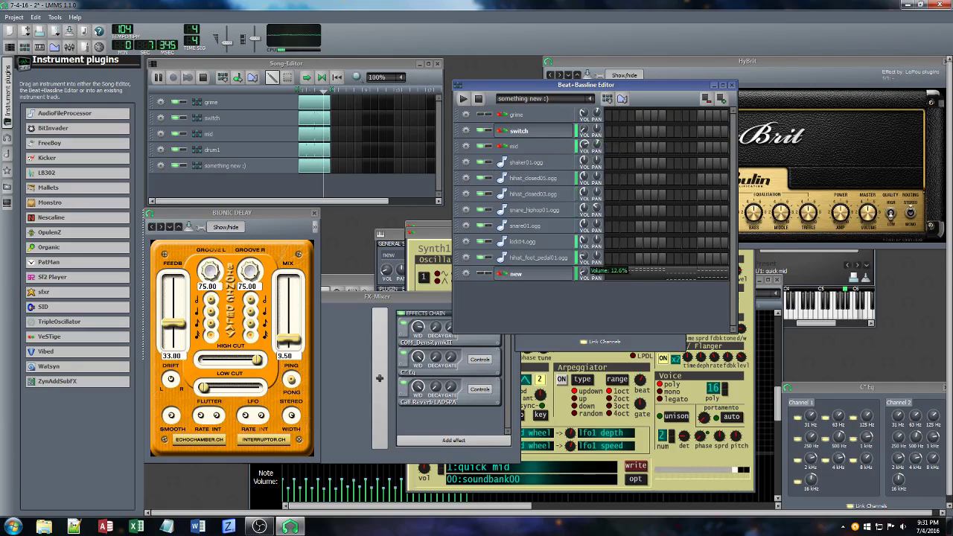
click(482, 274)
drag(589, 277, 584, 271)
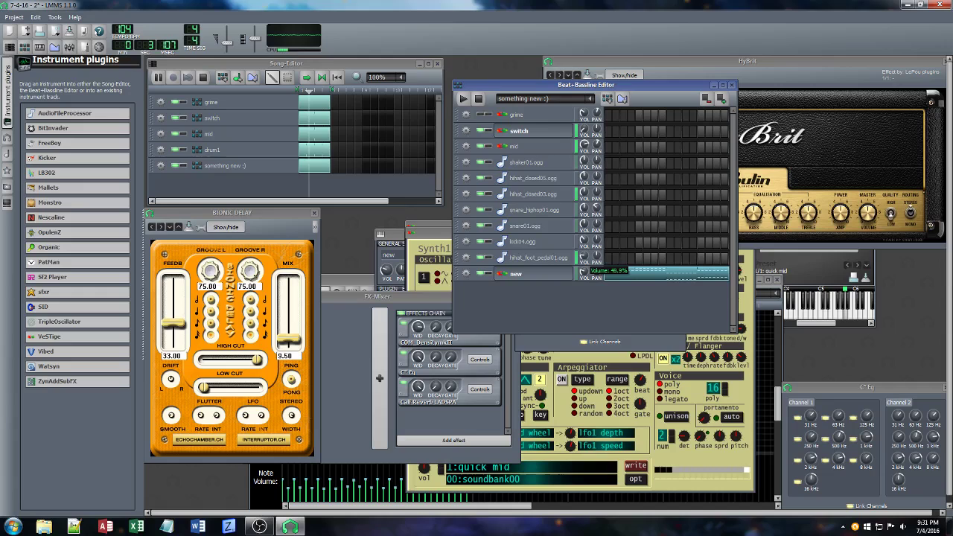
Open the new instrument's Synth1 and toggle its effect section
click(525, 275)
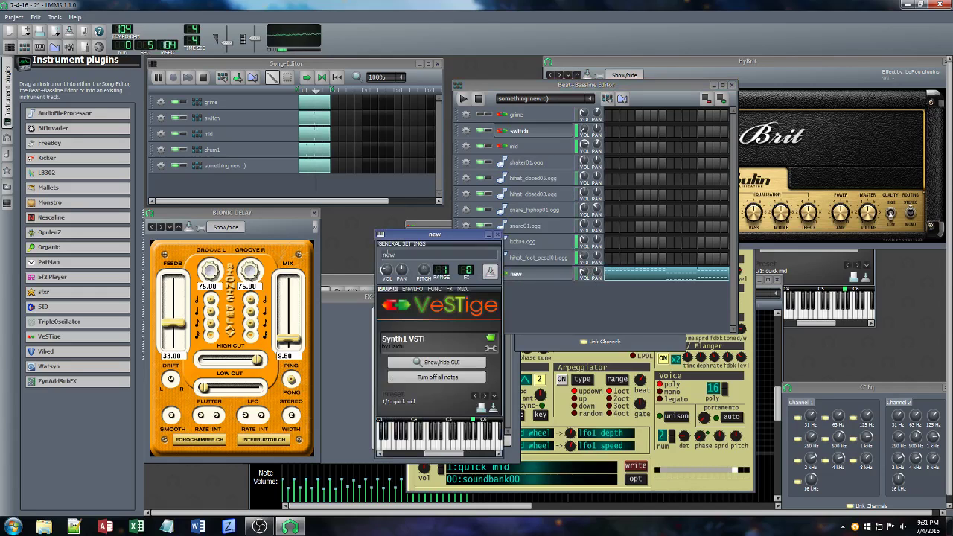
click(452, 289)
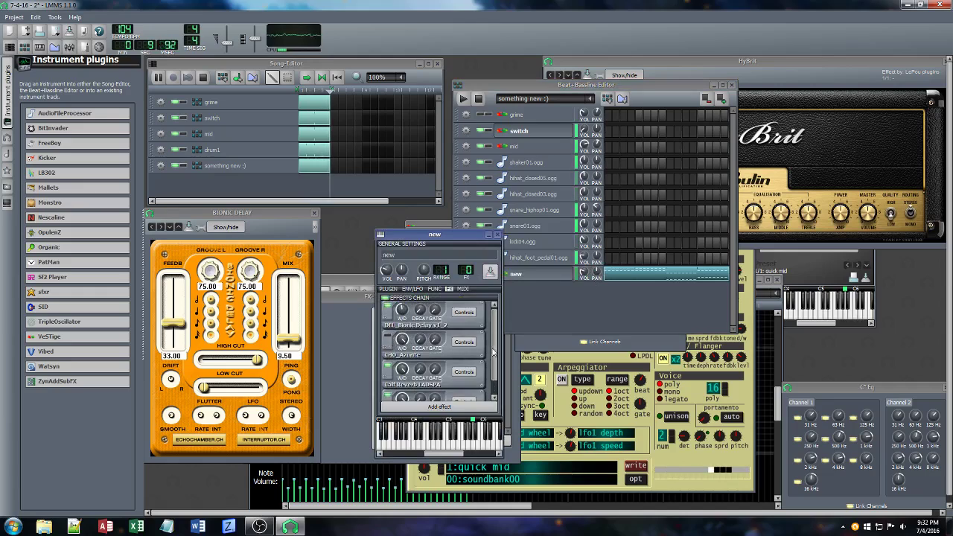
scroll(446, 364, down, 1)
click(388, 289)
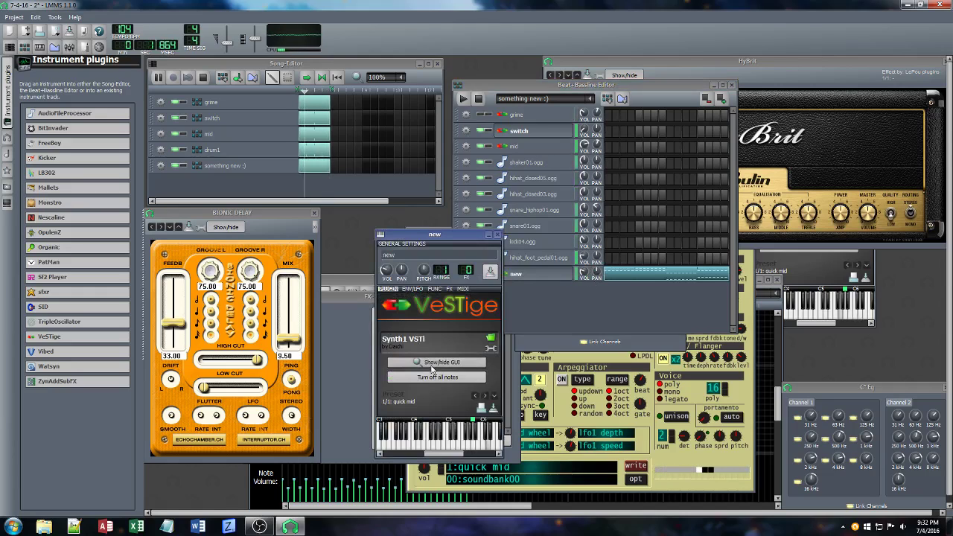
click(428, 365)
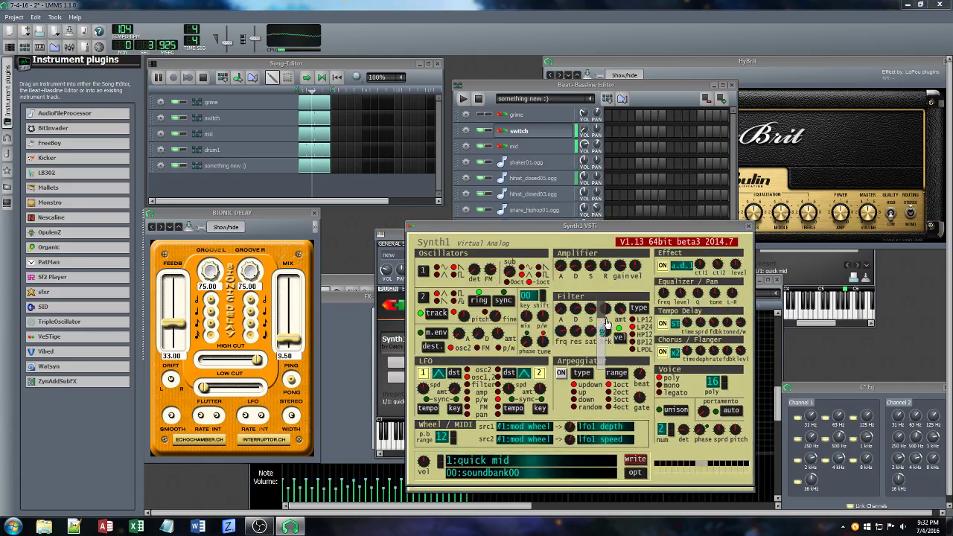
click(662, 267)
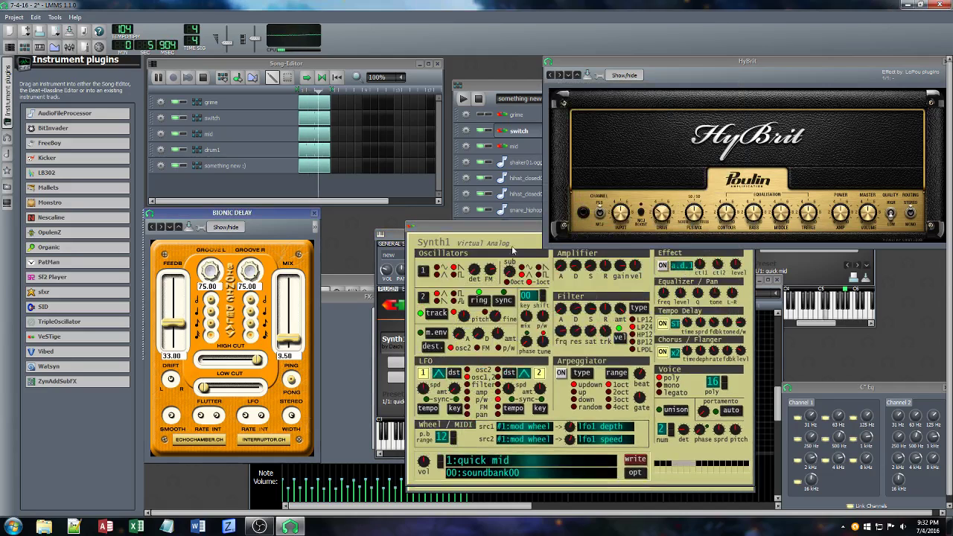
Adjust the filter knobs in the new instrument's Synth1 and move the instrument's base note down one octave
click(525, 228)
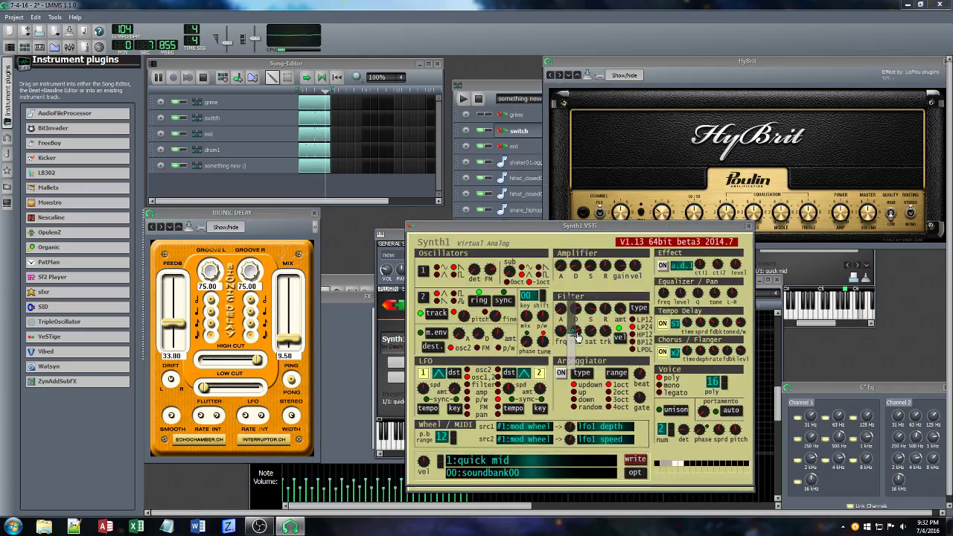
drag(609, 332, 609, 317)
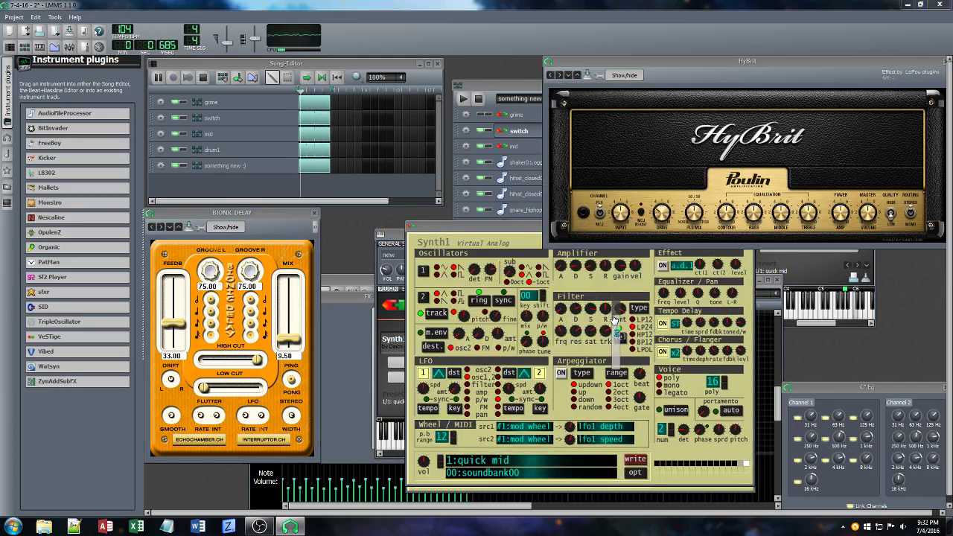
click(398, 232)
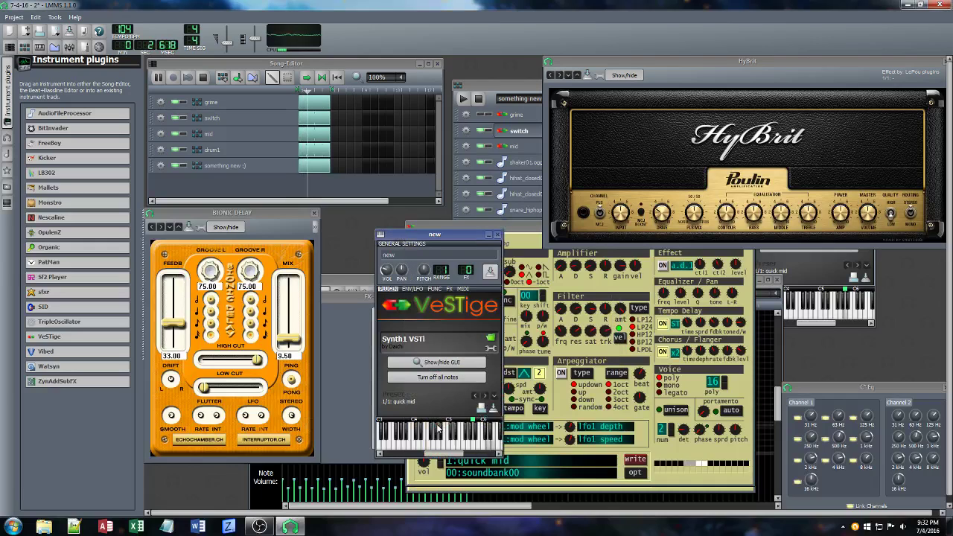
click(438, 421)
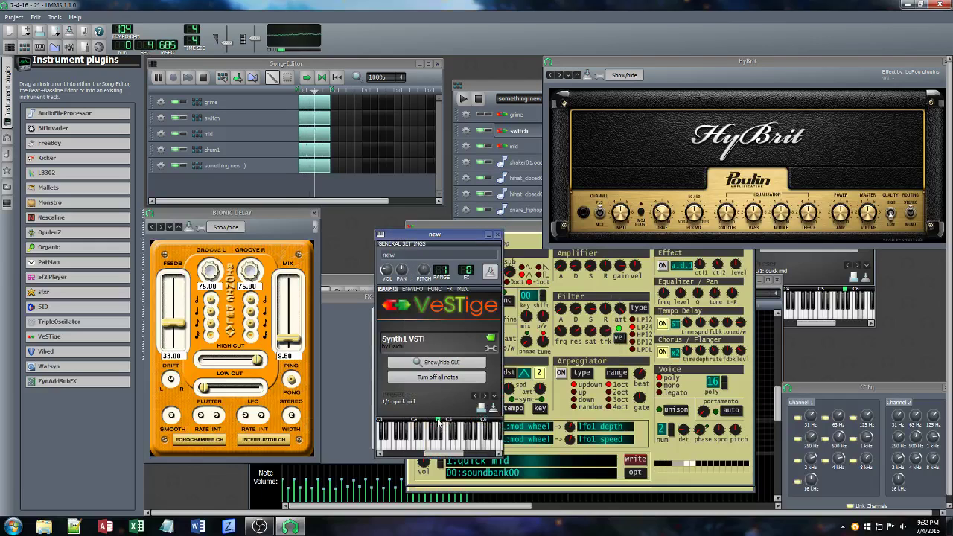
click(570, 332)
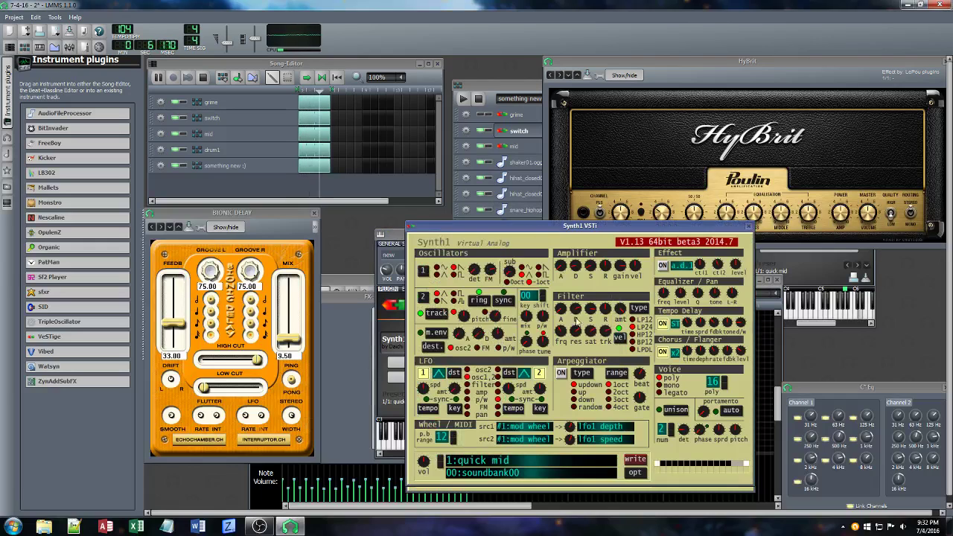
Raise the new track's volume to 83.8% in the Beat+Bassline Editor
click(509, 88)
click(583, 272)
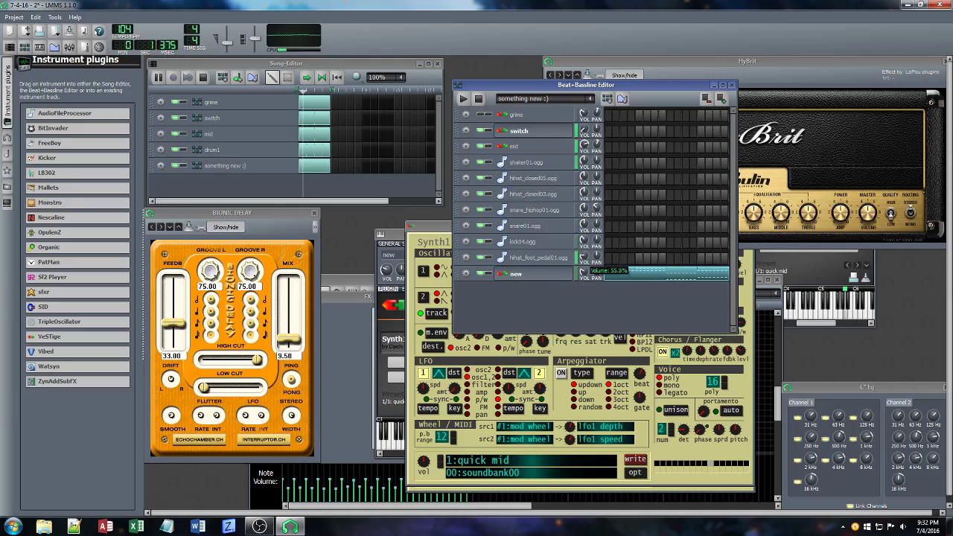
drag(584, 271, 583, 252)
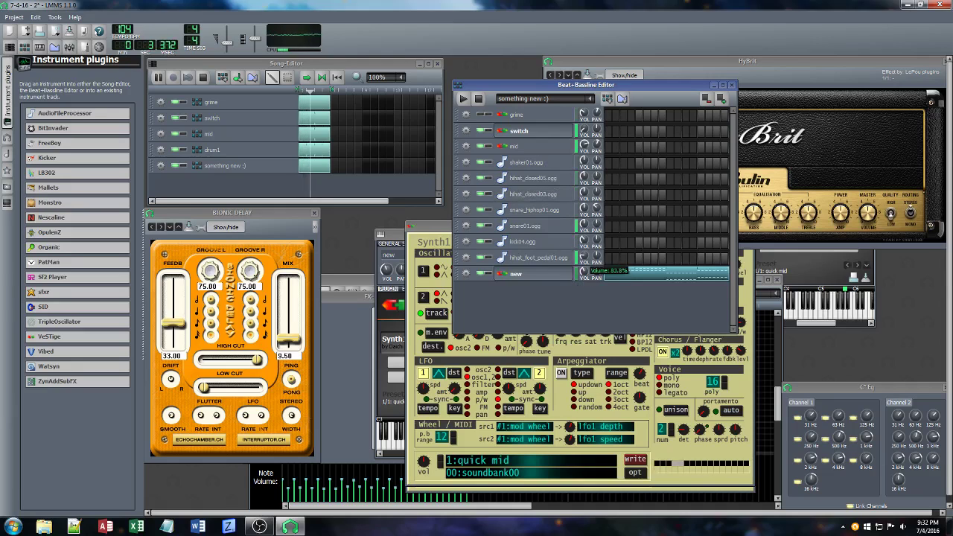
Look through the new instrument's effects chain and fine-tune the oscillator and filter knobs in its Synth1
click(429, 227)
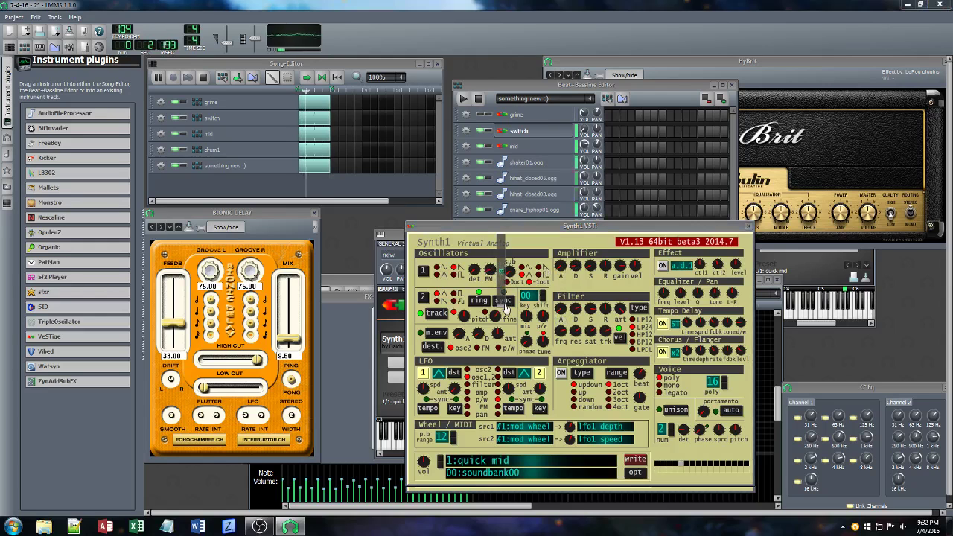
click(393, 237)
click(449, 290)
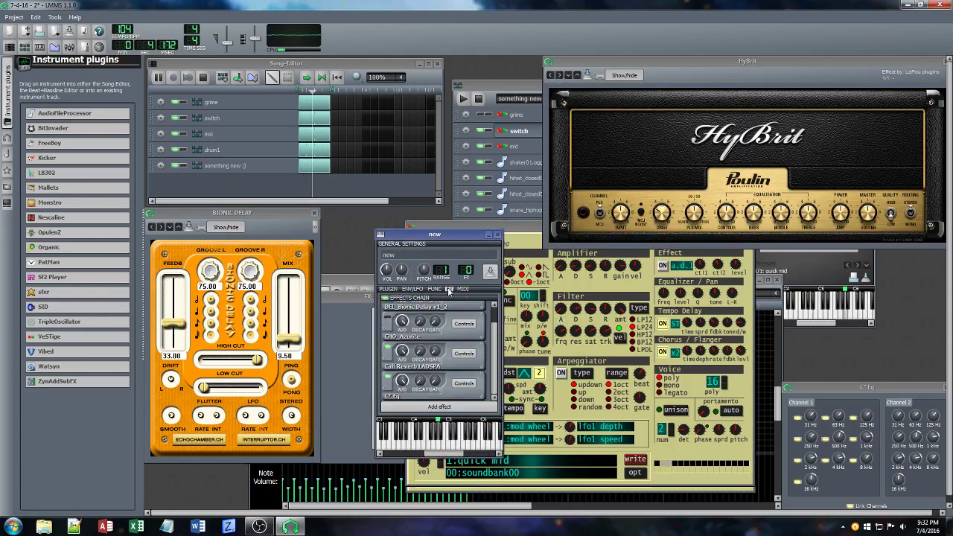
scroll(493, 350, up, 1)
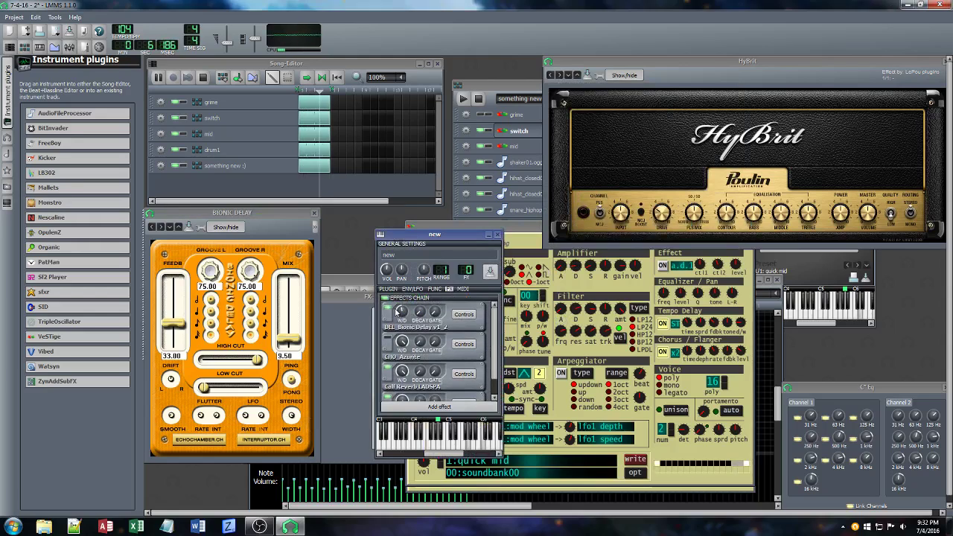
scroll(497, 326, down, 1)
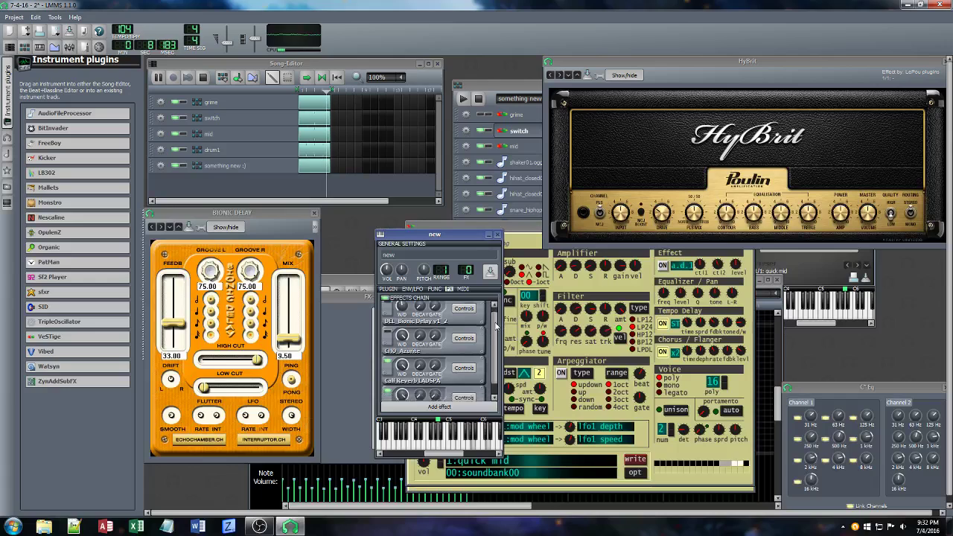
scroll(496, 326, down, 1)
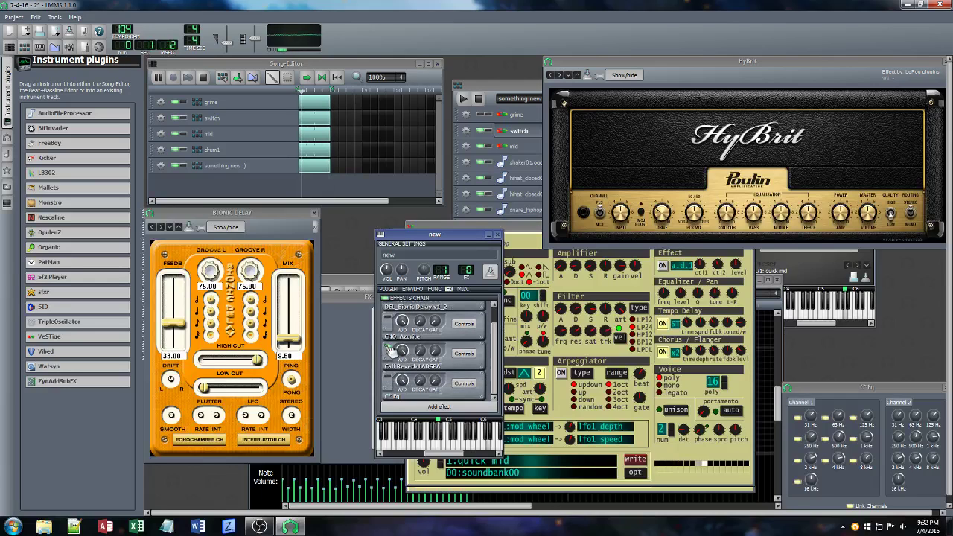
click(533, 237)
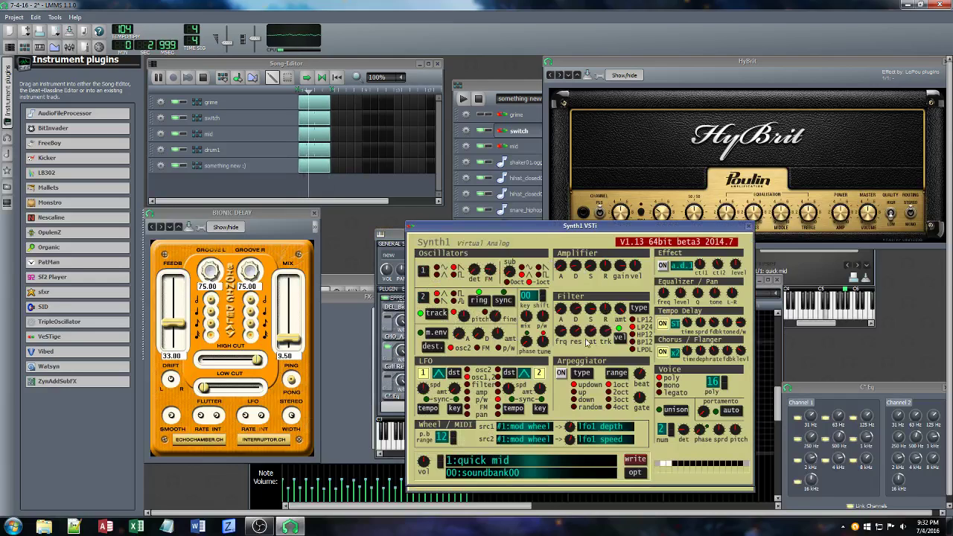
drag(604, 308, 586, 317)
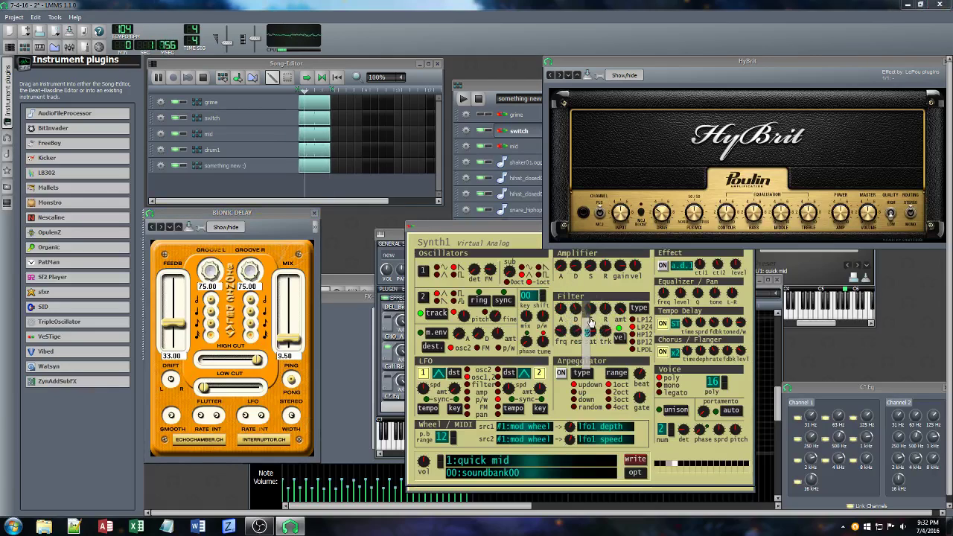
Open the grime instrument's Synth1 and effects chain, and adjust the synth's filter and the grime track's volume
click(484, 117)
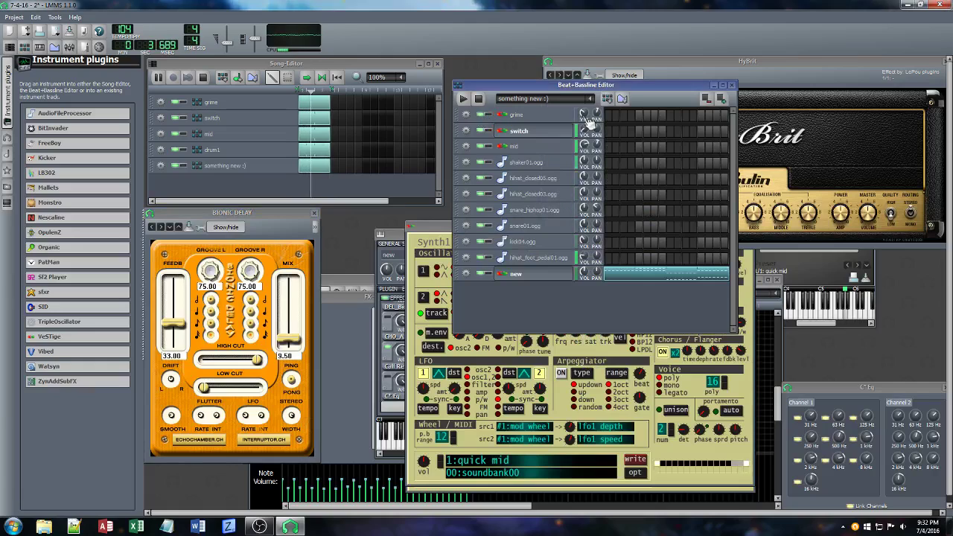
click(525, 119)
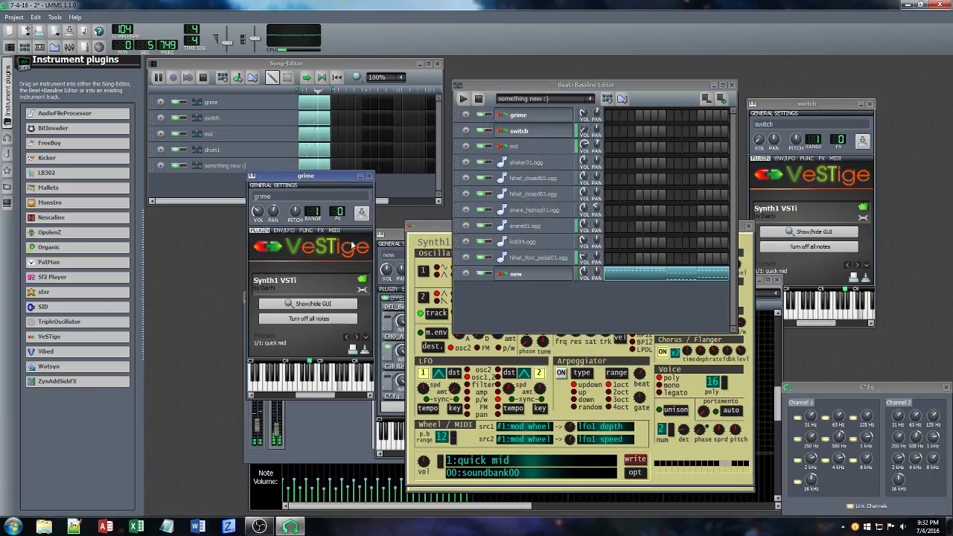
click(308, 304)
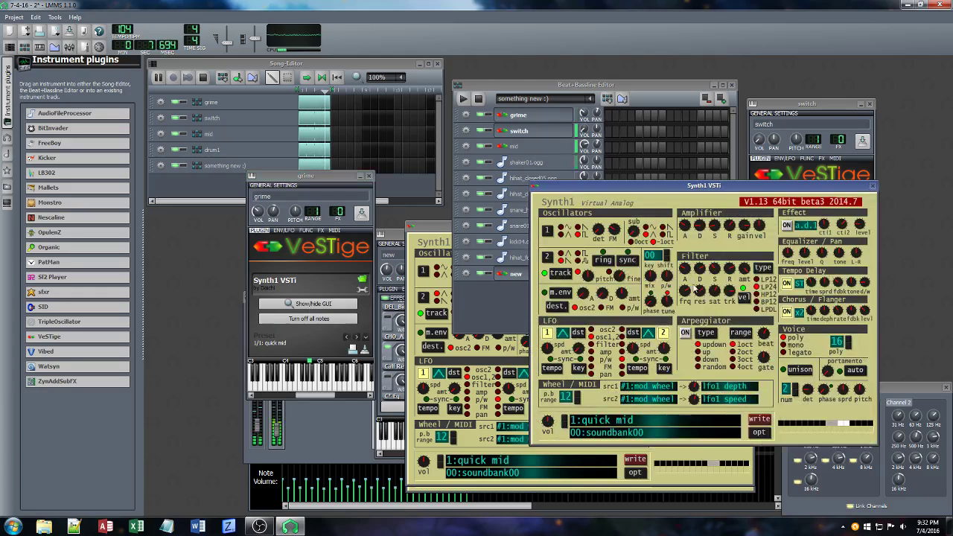
click(321, 230)
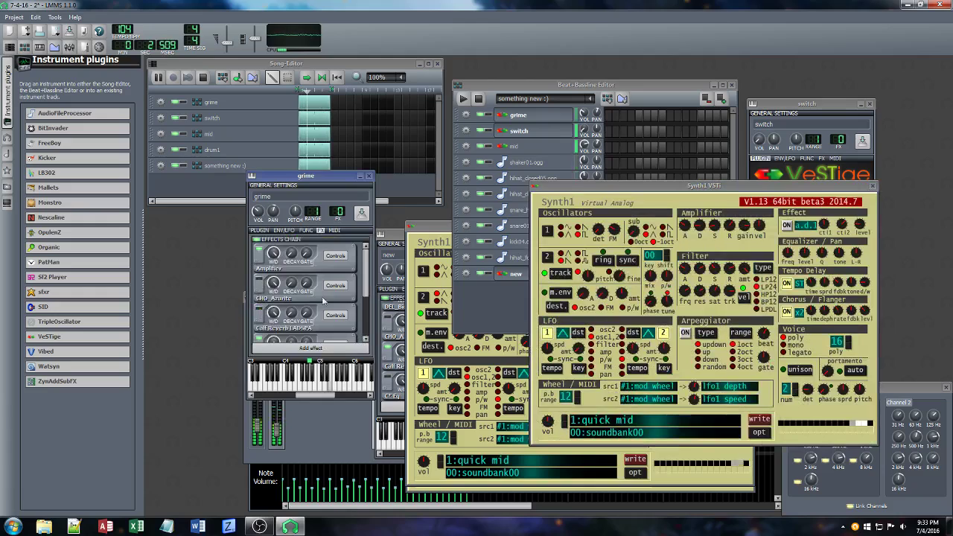
drag(366, 287, 384, 316)
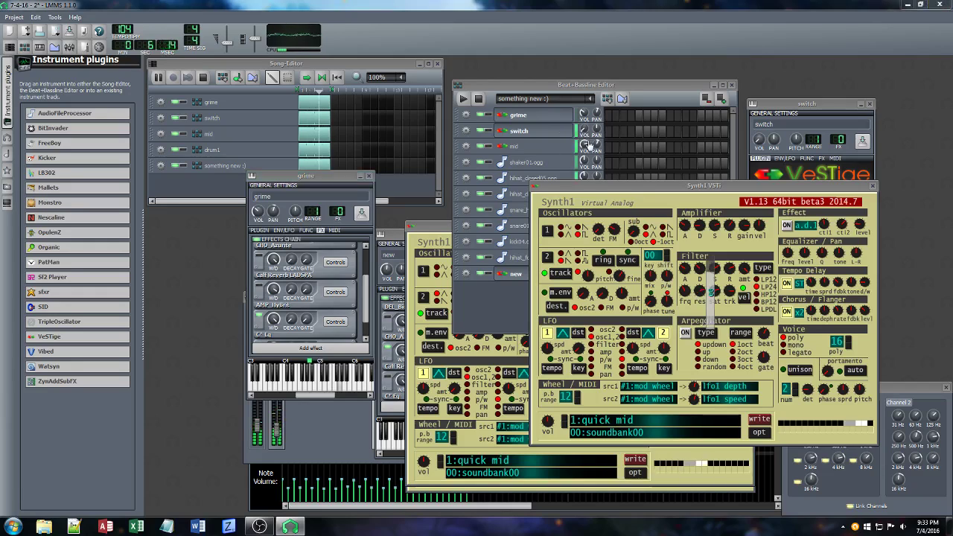
click(584, 113)
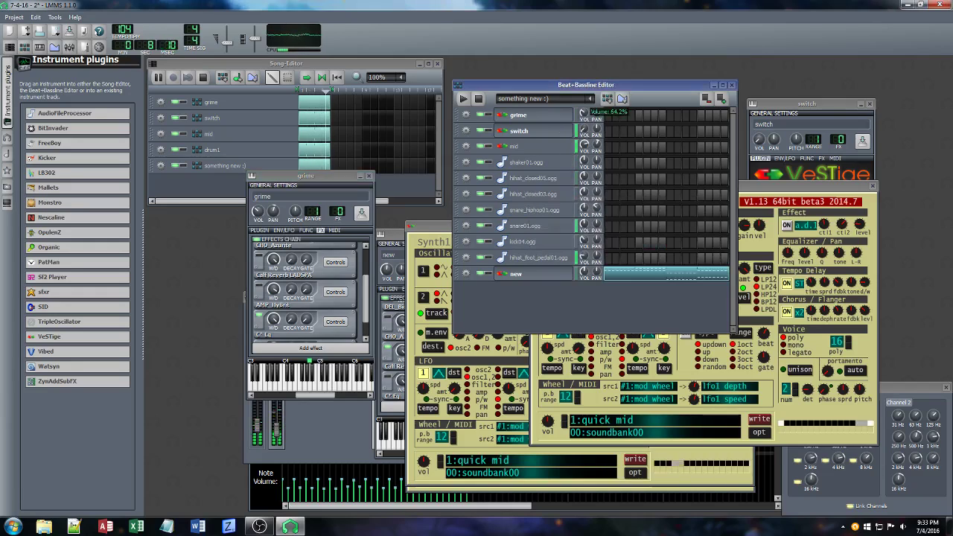
drag(584, 113, 584, 119)
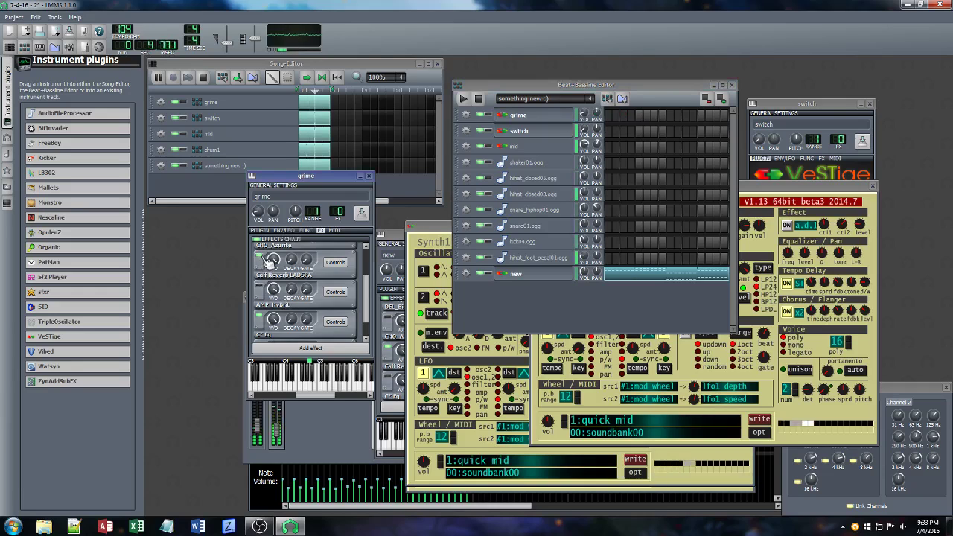
Open the grime instrument's Calf Reverb and adjust its wet amount, dry amount and decay time
click(336, 262)
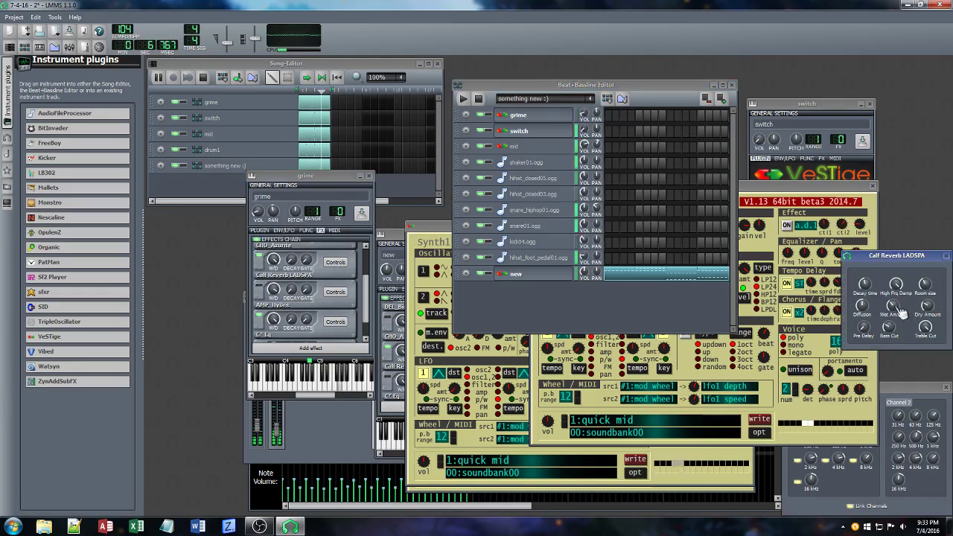
drag(894, 305, 894, 306)
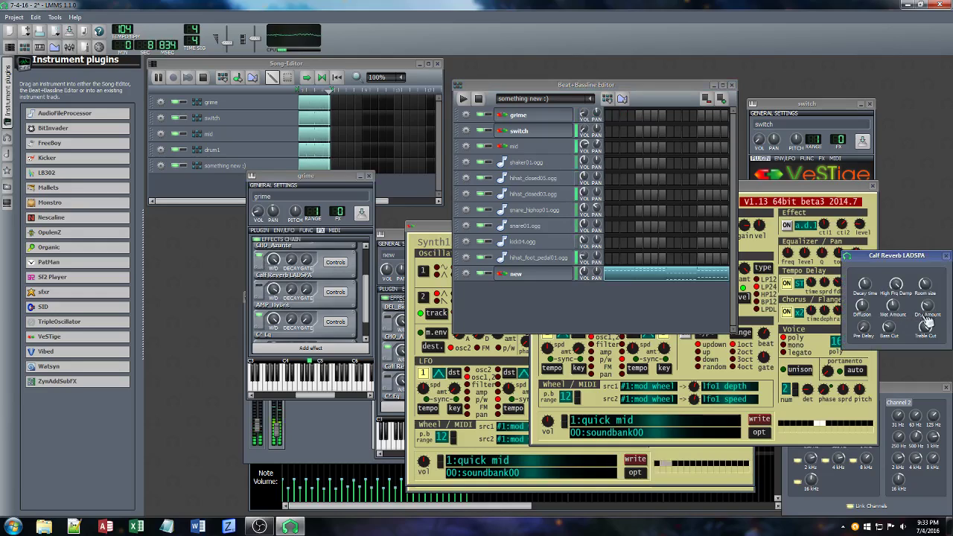
drag(931, 308, 931, 308)
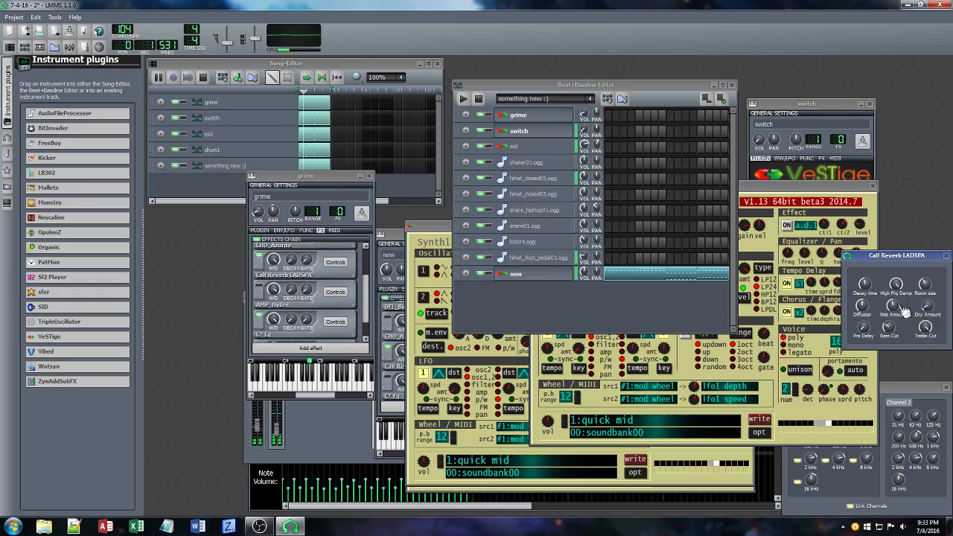
mouse_move(872, 286)
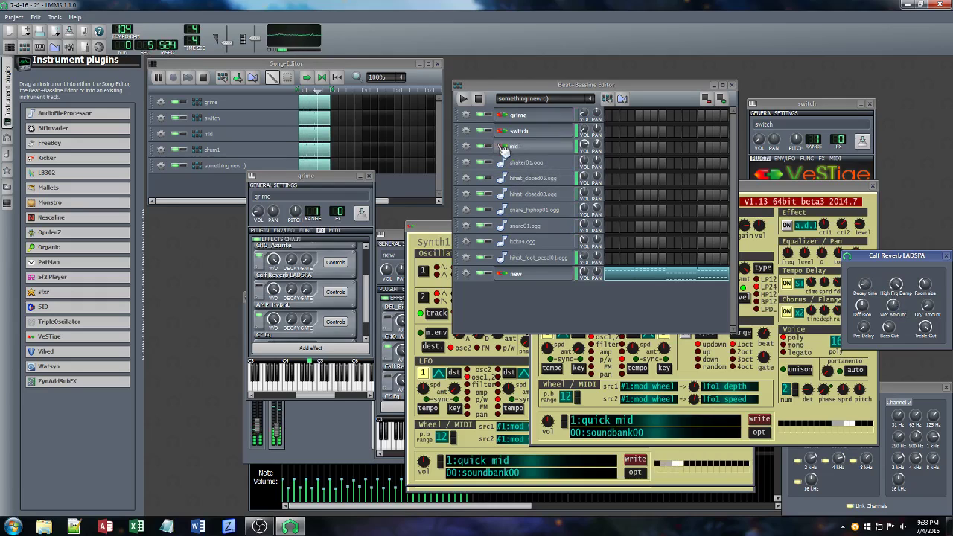
Adjust the volume of the hihat_foot_pedal01.ogg track in the Beat+Bassline Editor
click(593, 283)
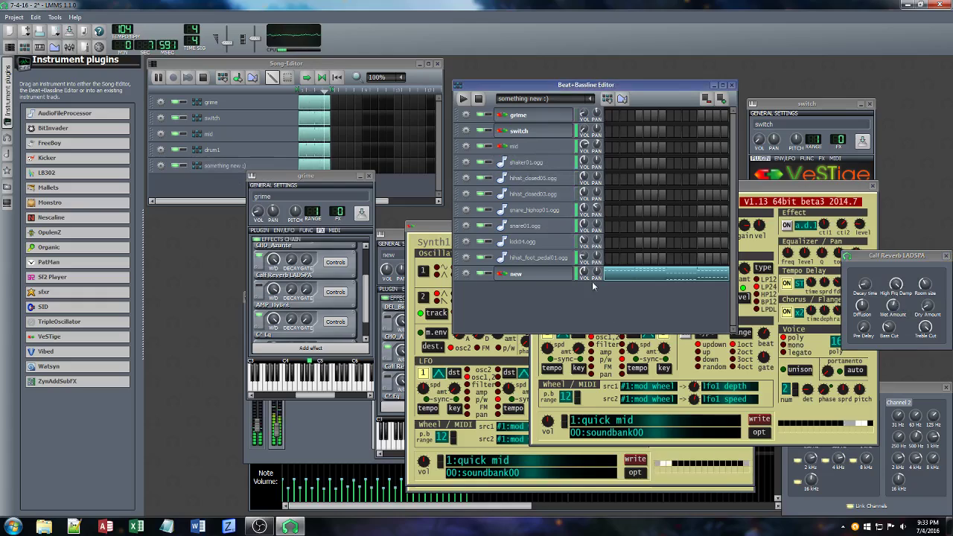
drag(589, 261, 588, 260)
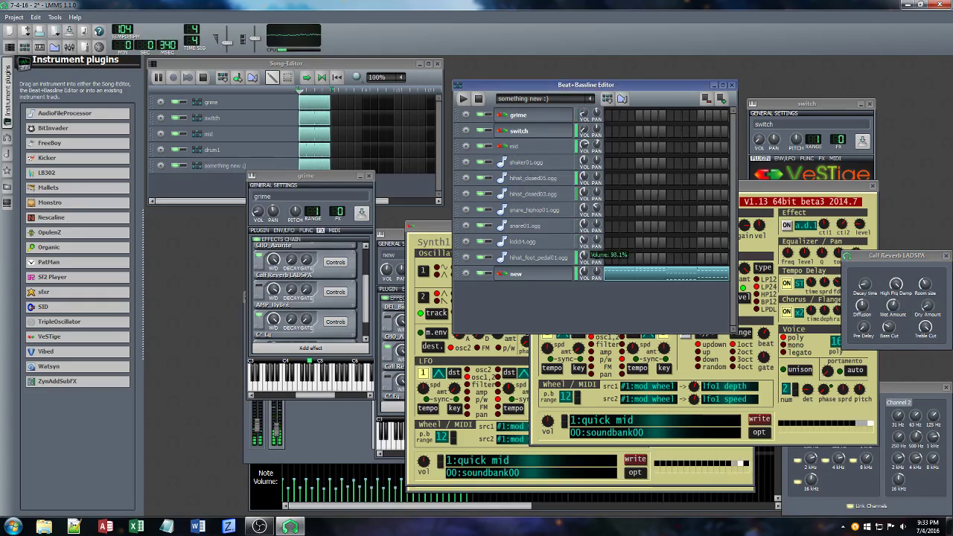
drag(586, 257, 585, 260)
Open the effects chain of hihat_foot_pedal01.ogg and examine its Azurite and Face Bender controls, closing Face Bender
click(543, 257)
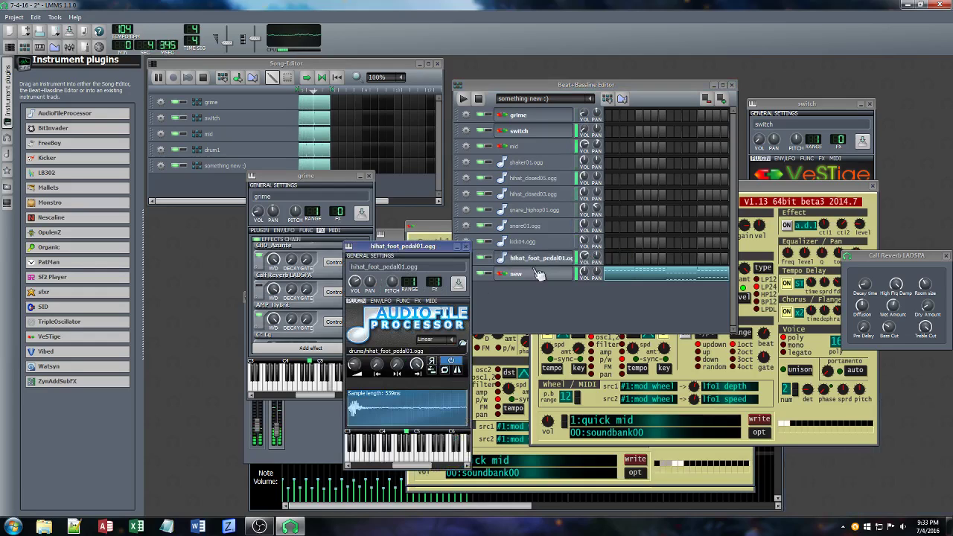
click(417, 301)
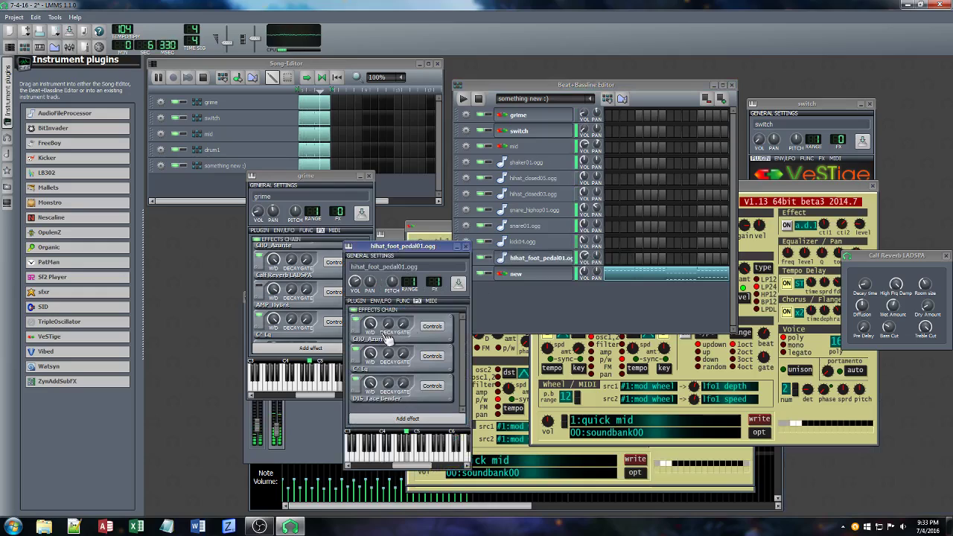
click(432, 327)
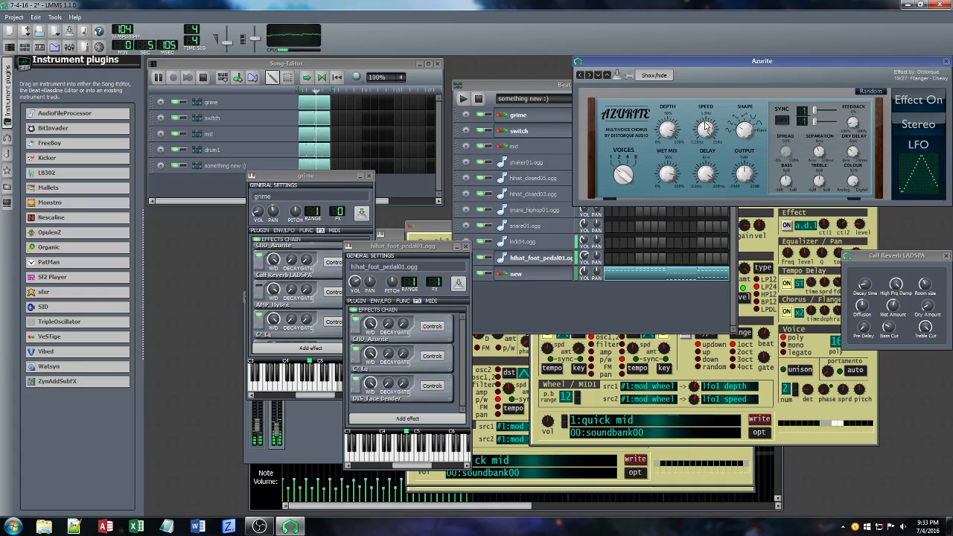
click(432, 386)
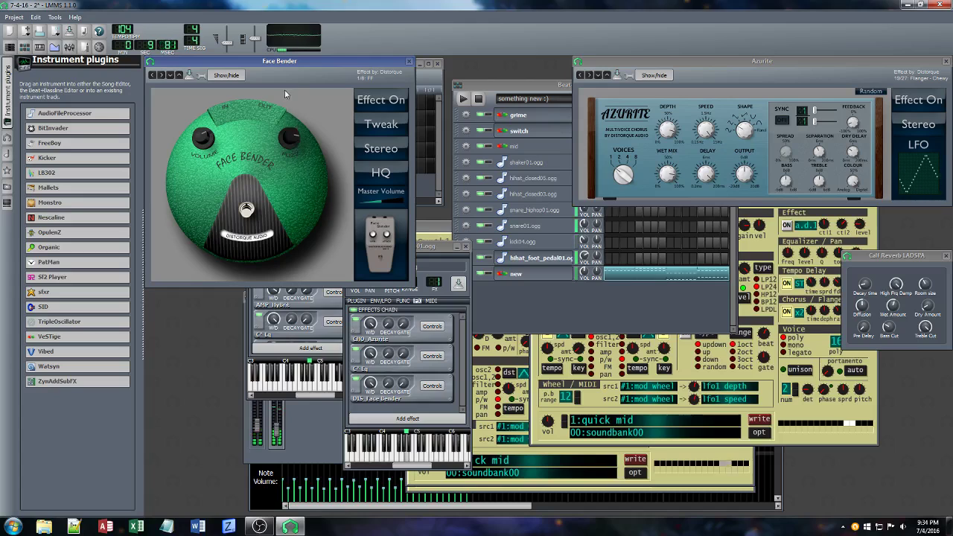
click(408, 61)
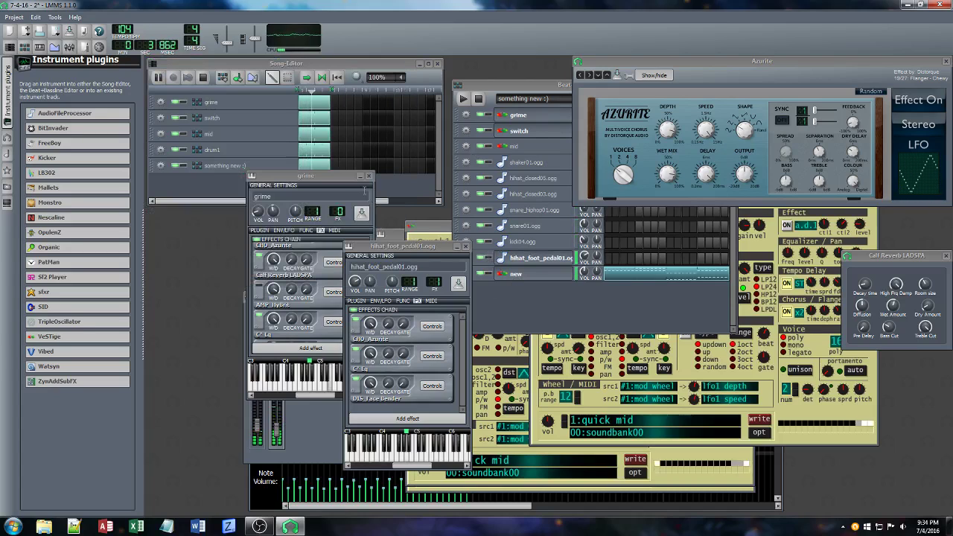
Readjust the hihat_foot_pedal01.ogg volume and set the wet level of its C* Eq to 0.21
click(585, 255)
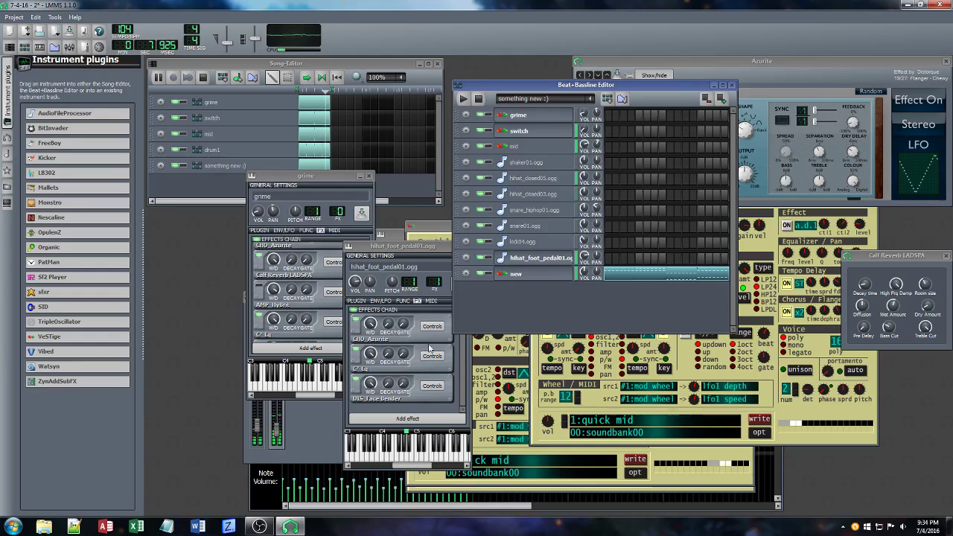
click(370, 353)
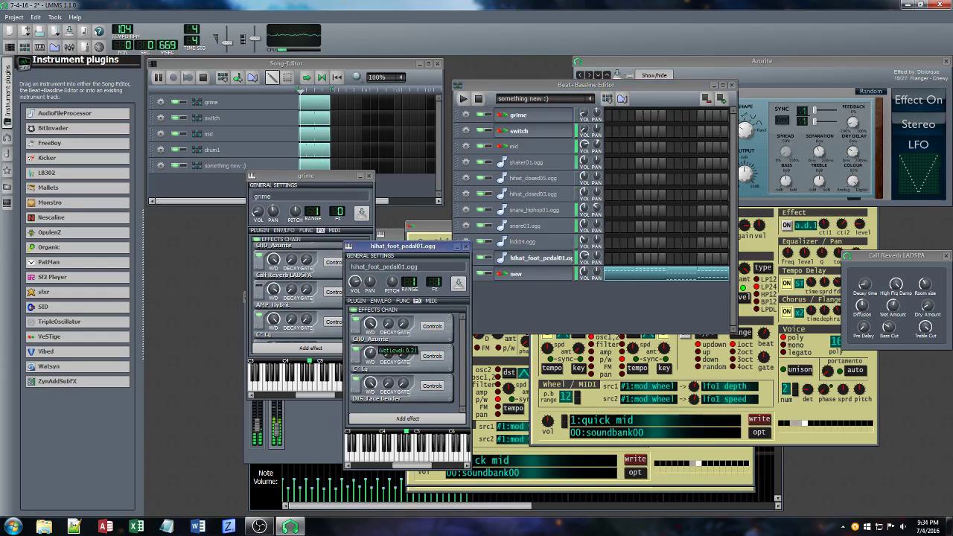
Lower the Master fader and the fader of the adjacent channel in the FX-Mixer, and reduce the mid track's volume
click(311, 425)
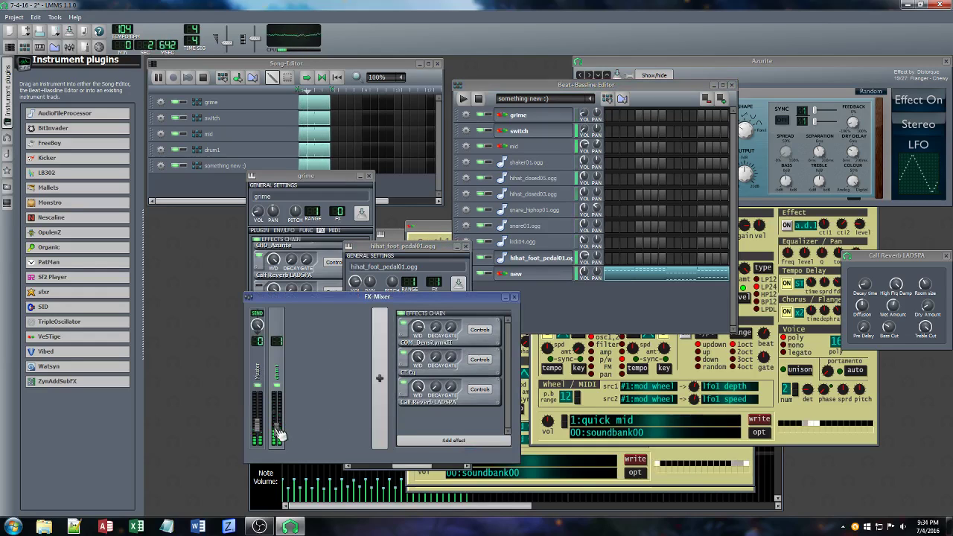
drag(276, 430, 276, 441)
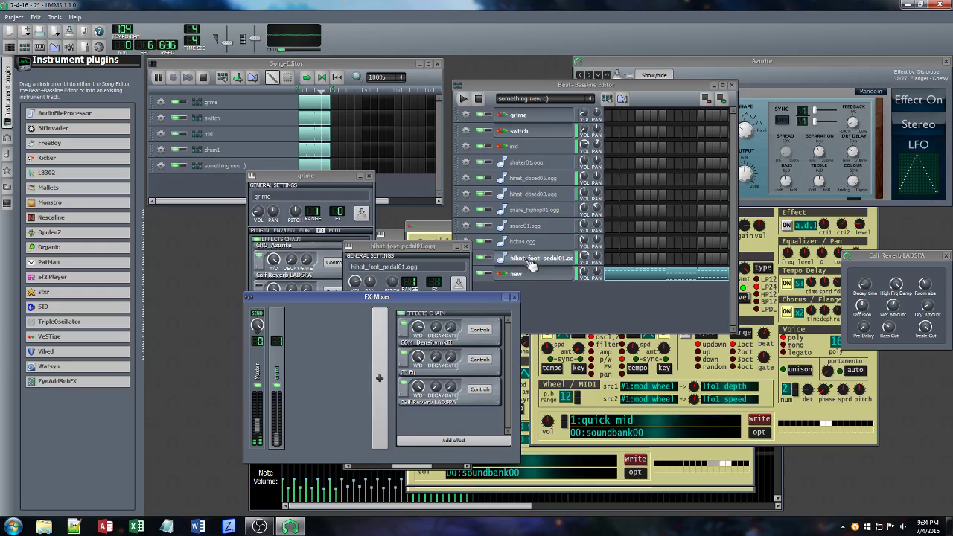
click(587, 147)
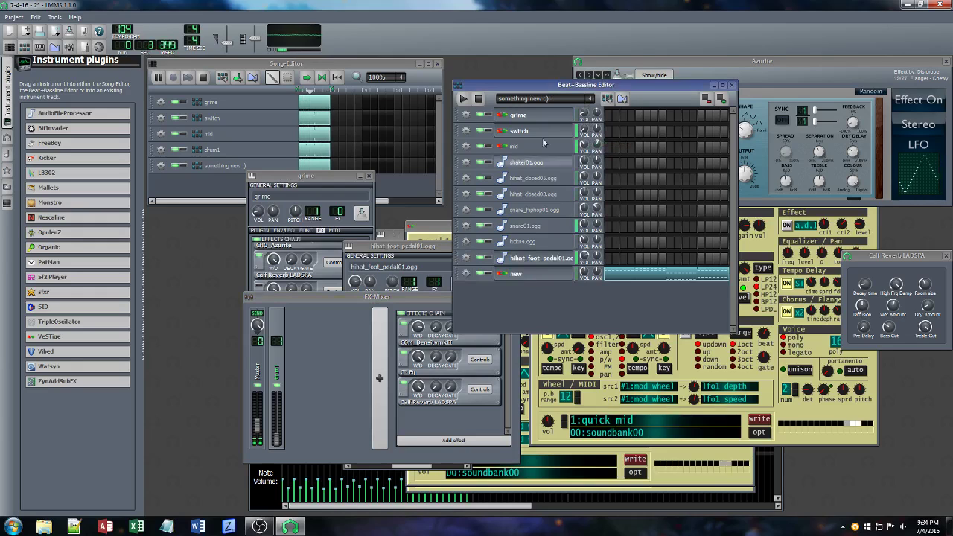
click(262, 429)
drag(265, 433, 277, 444)
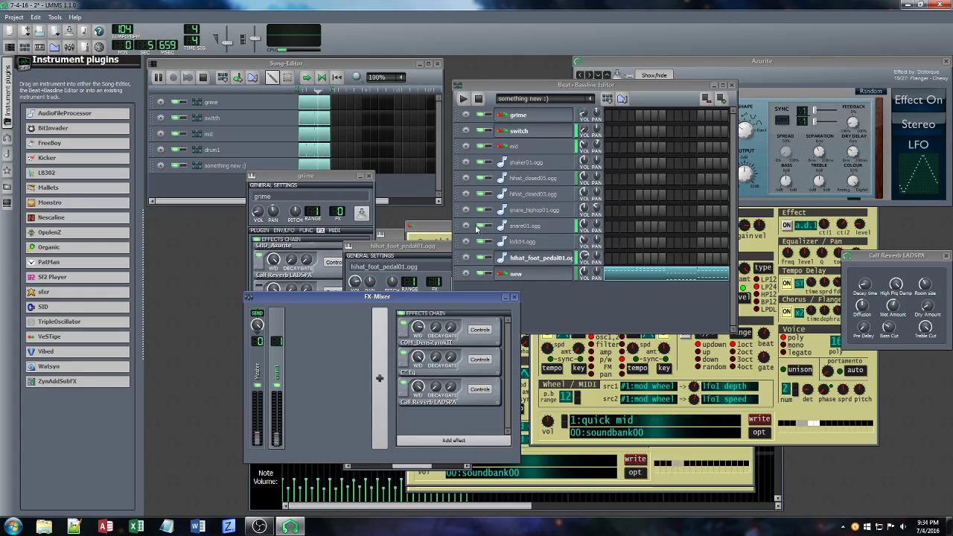
Lower the volumes of the grime and new tracks in the Beat+Bassline Editor
click(583, 113)
drag(583, 113, 583, 152)
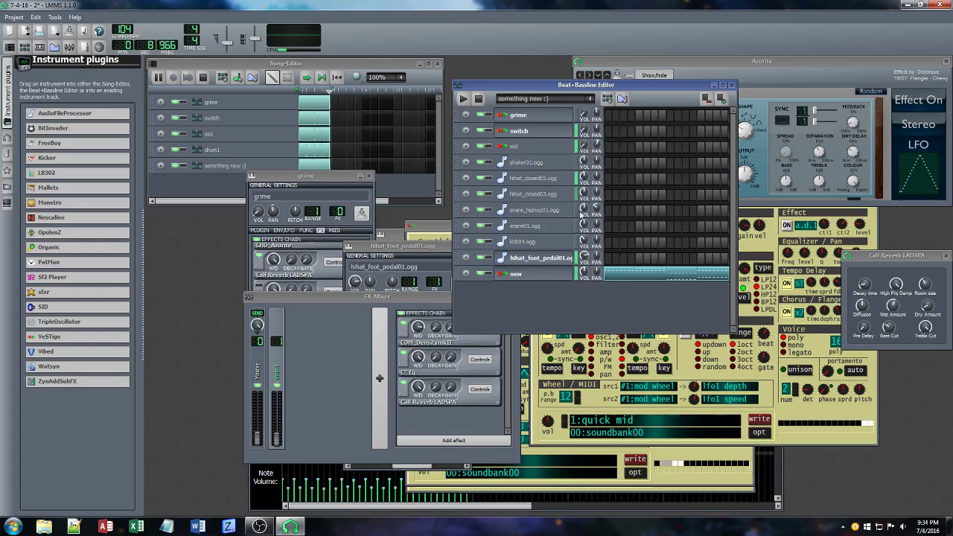
drag(584, 270, 584, 291)
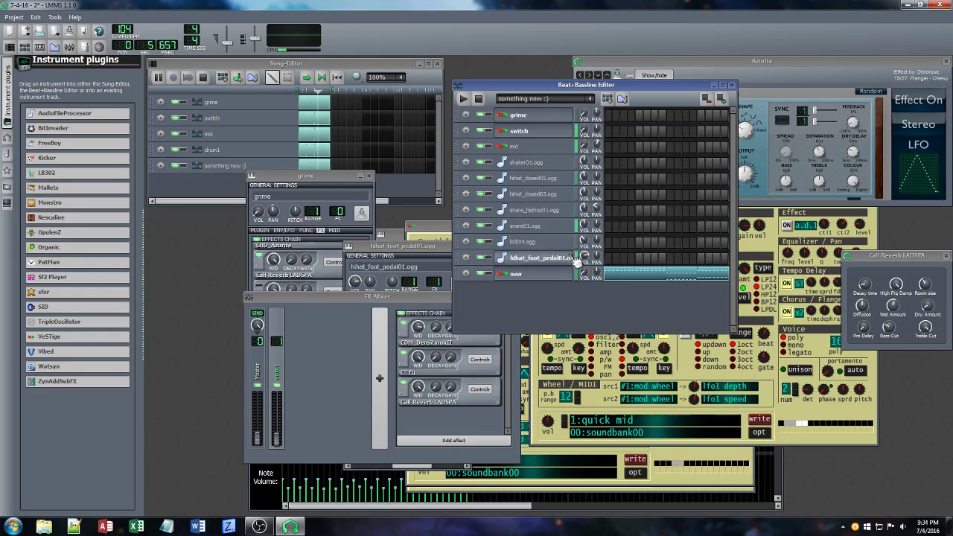
Stop the song playback in the Song-Editor and switch to the OBS window
click(203, 78)
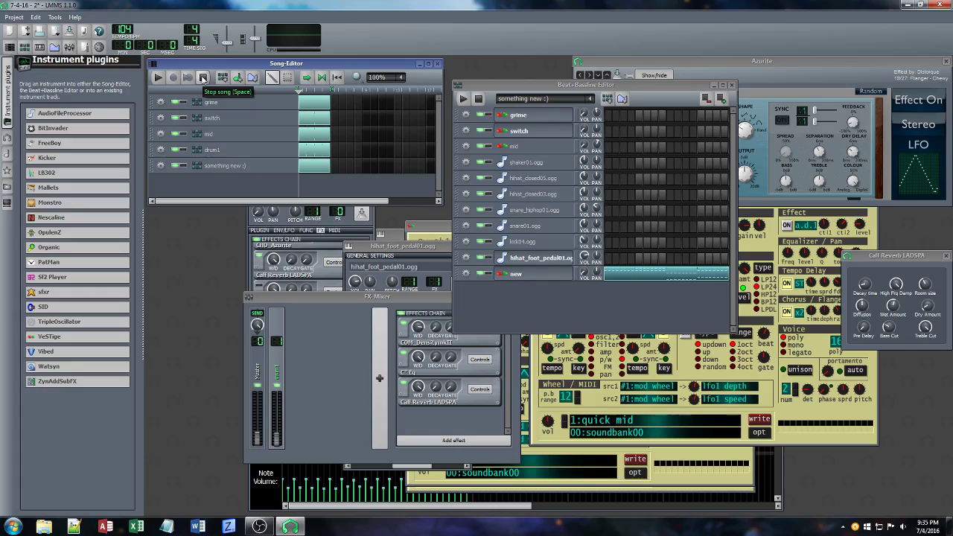
click(203, 79)
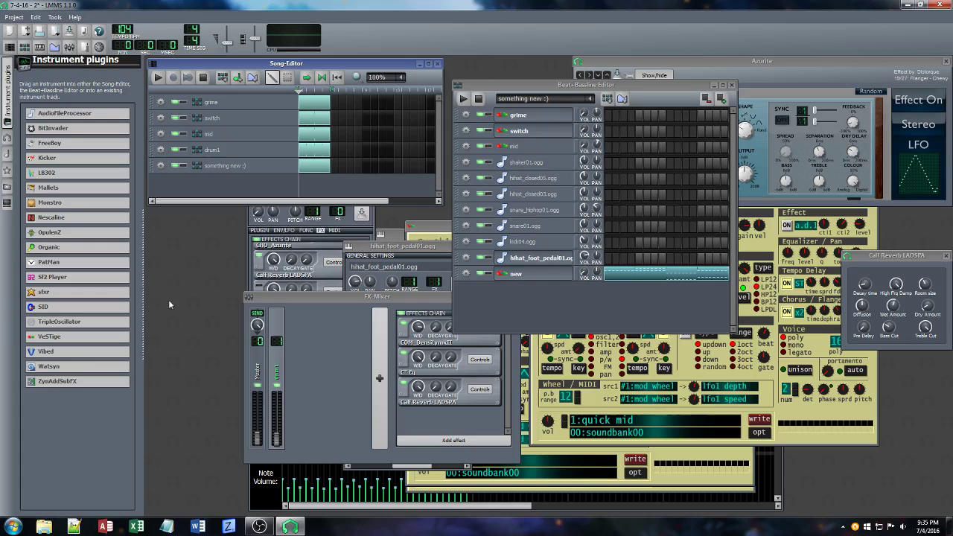
click(260, 527)
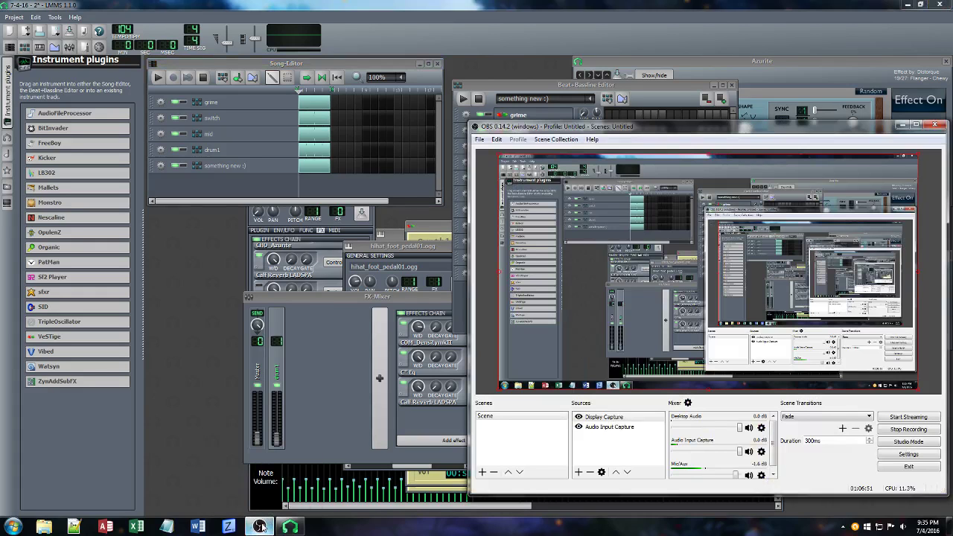